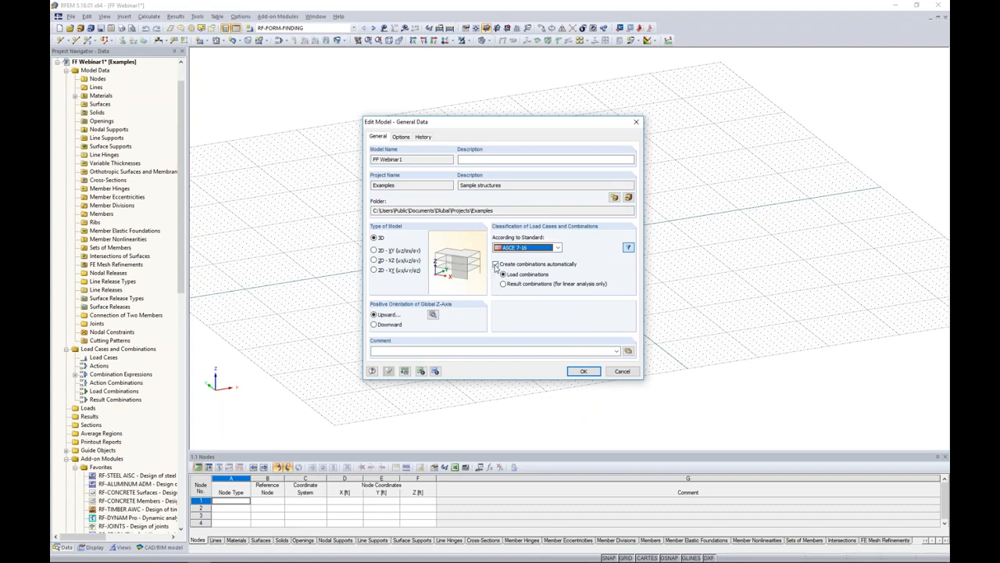
Accept the model's general data with automatic load combinations, RF-FORM-FINDING, RF-CUTTING-PATTERN and the CAD/BIM model enabled.
left_click(496, 265)
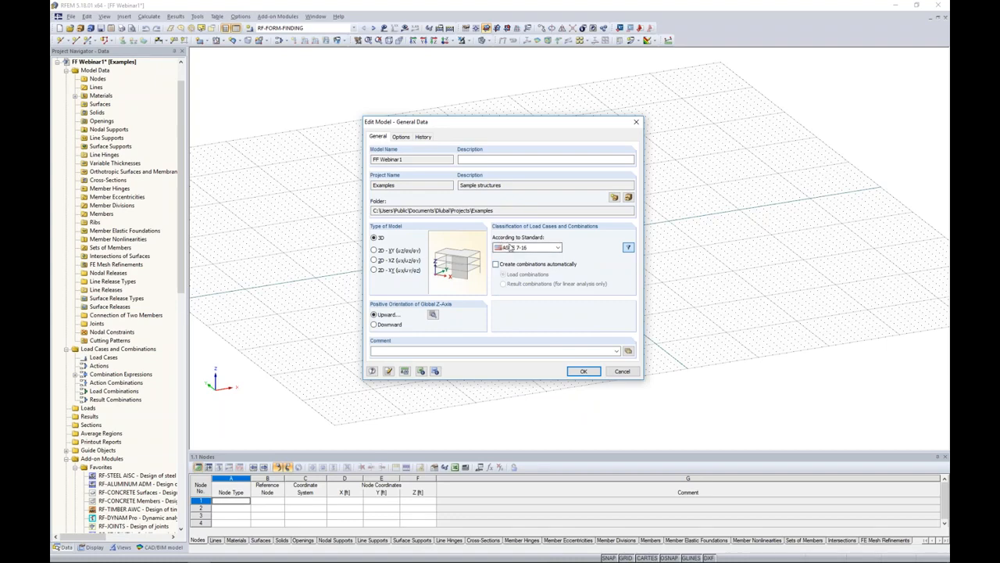
left_click(496, 266)
left_click(398, 137)
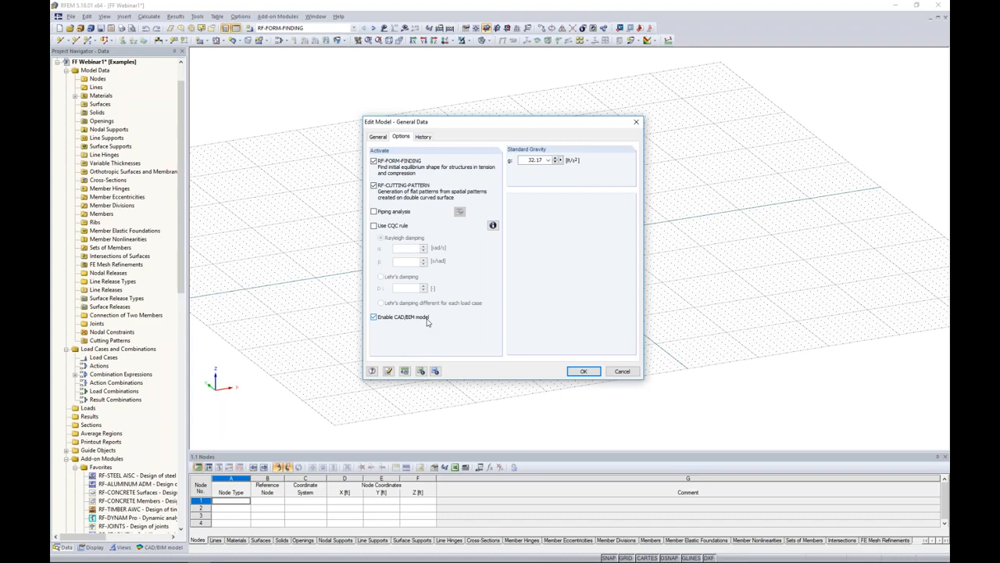
left_click(574, 371)
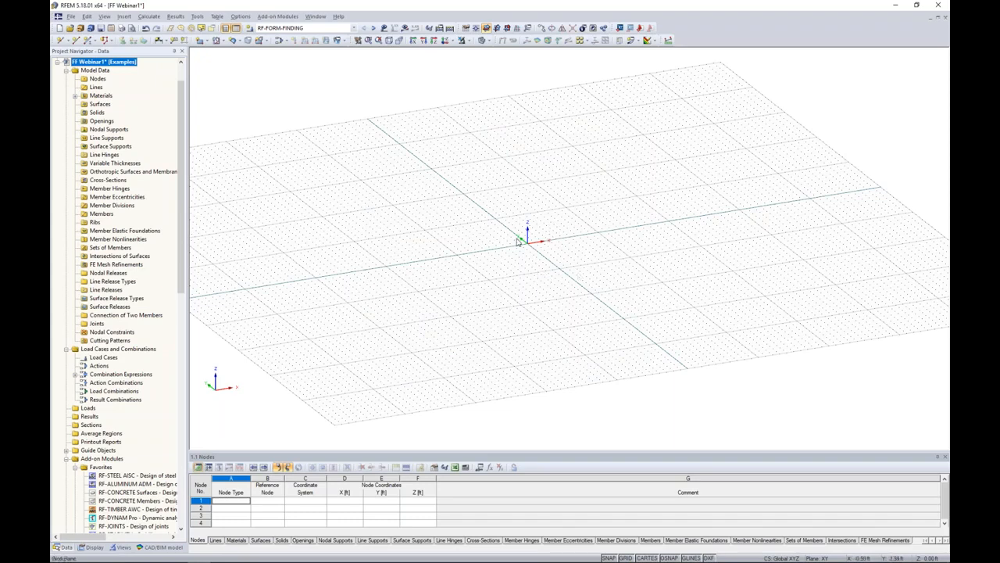
Enlarge the nodes table slightly and look through the model data and add-on modules in the project navigator.
left_click_drag(466, 451, 476, 365)
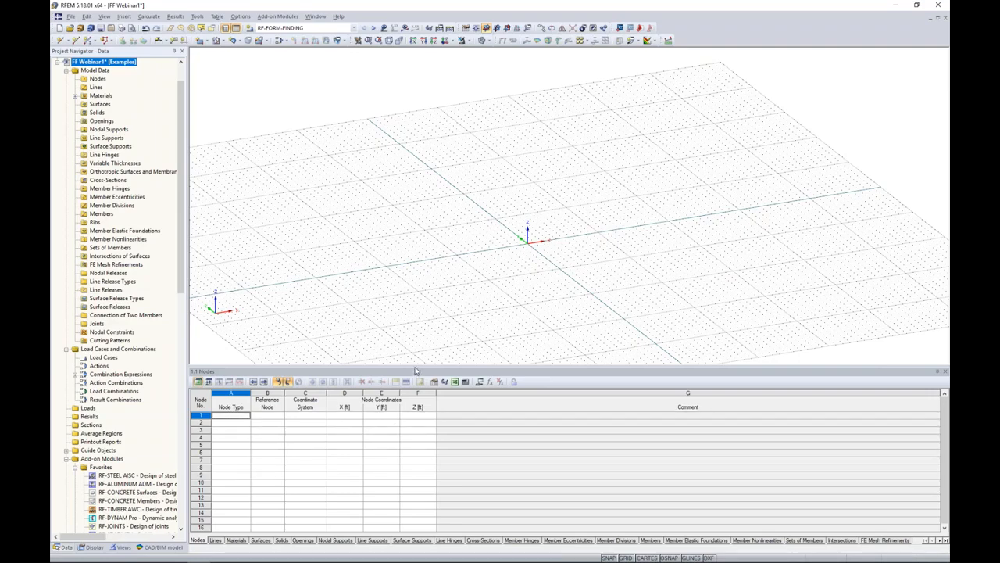
left_click_drag(416, 365, 403, 420)
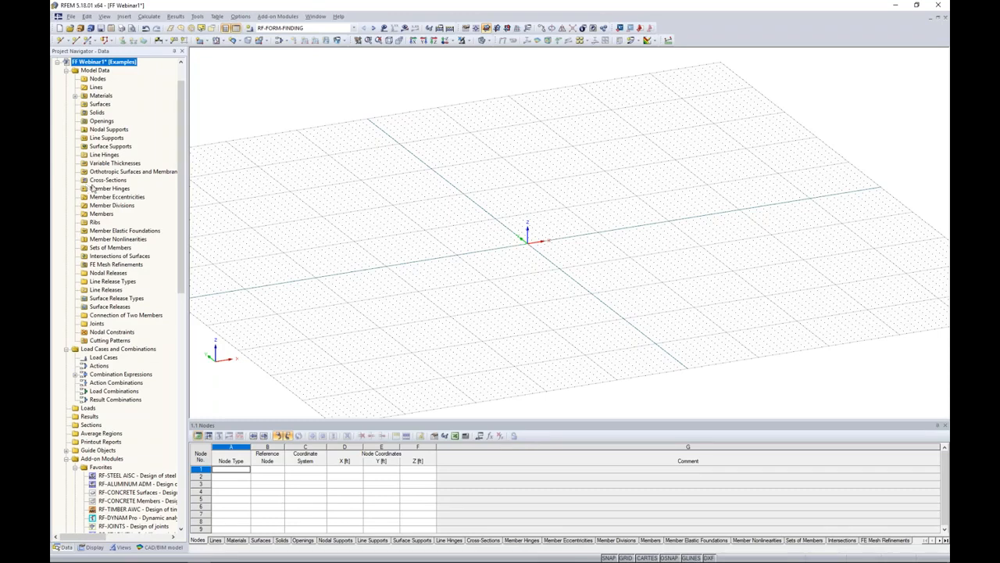
left_click_drag(179, 170, 169, 326)
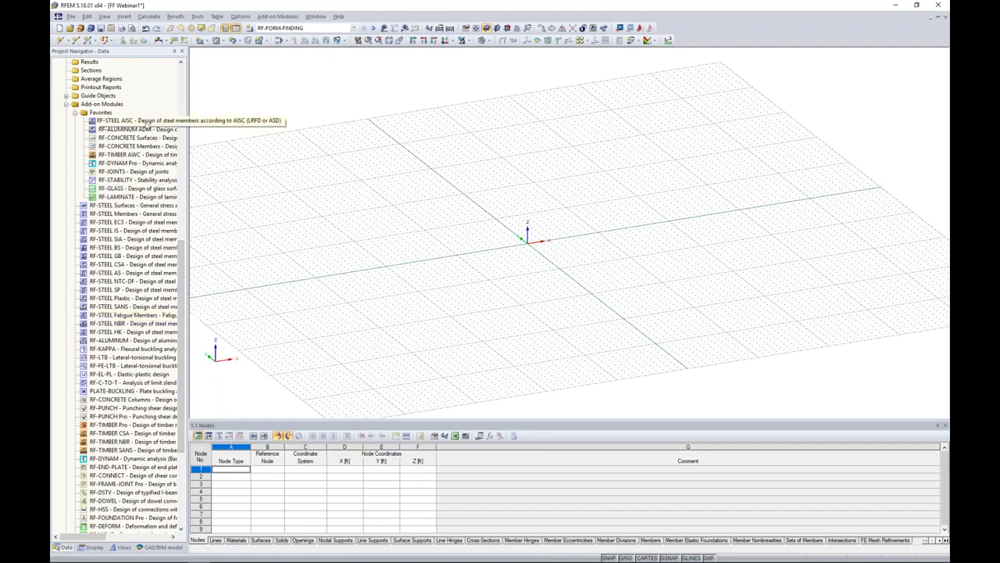
scroll(149, 203, "up", 11)
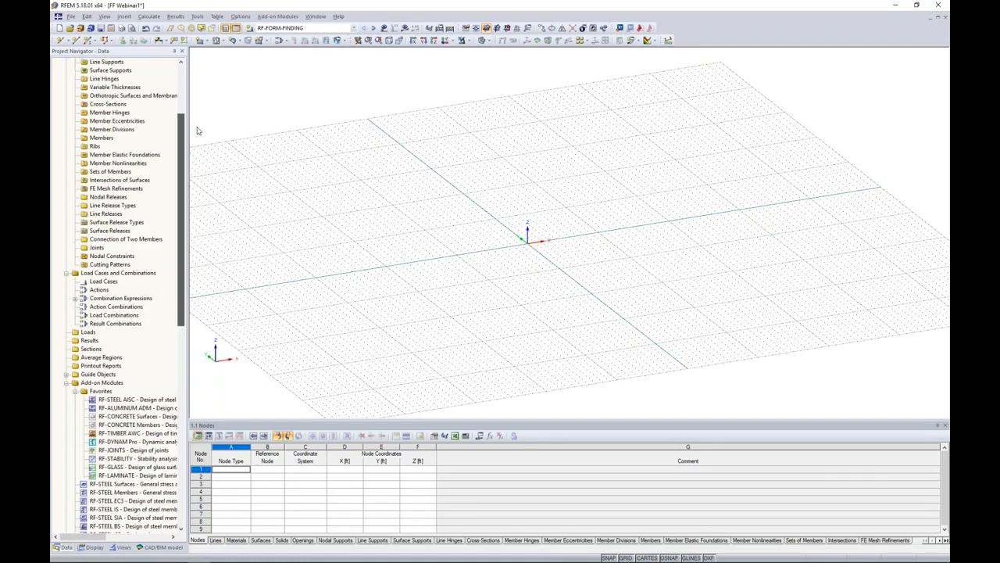
scroll(199, 117, "up", 3)
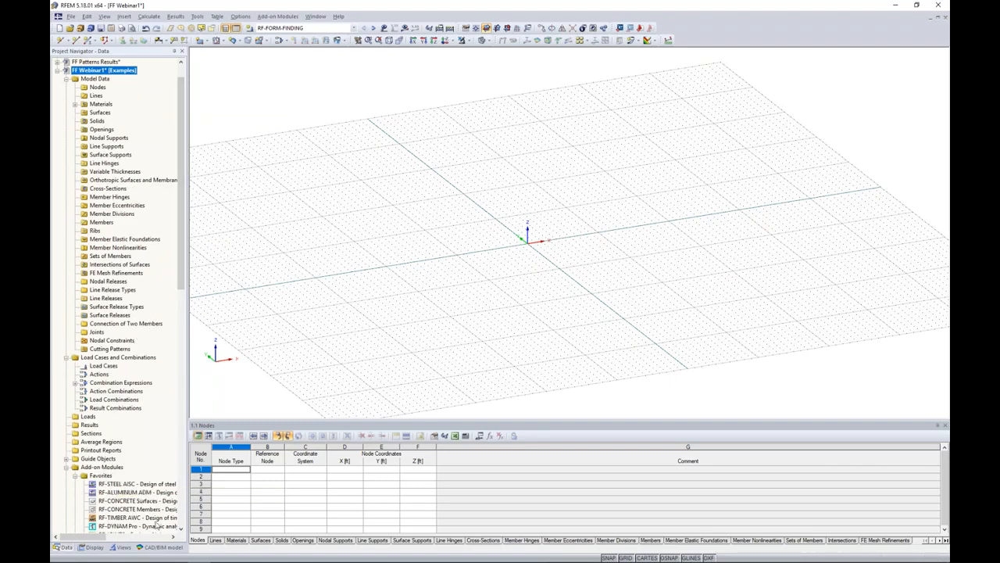
Load the file Concrete Office Building.ifc as a CAD/BIM model.
left_click(146, 549)
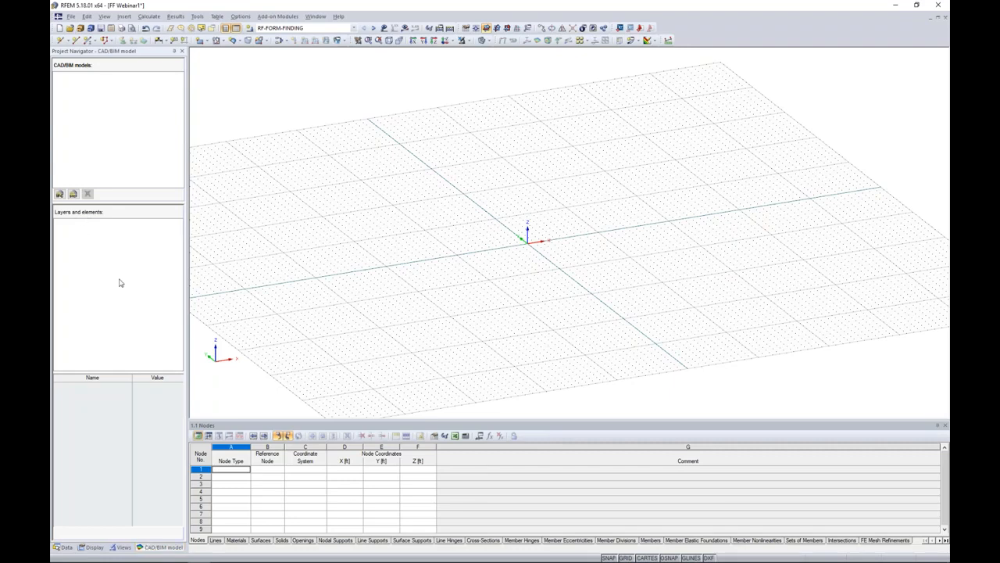
left_click(60, 195)
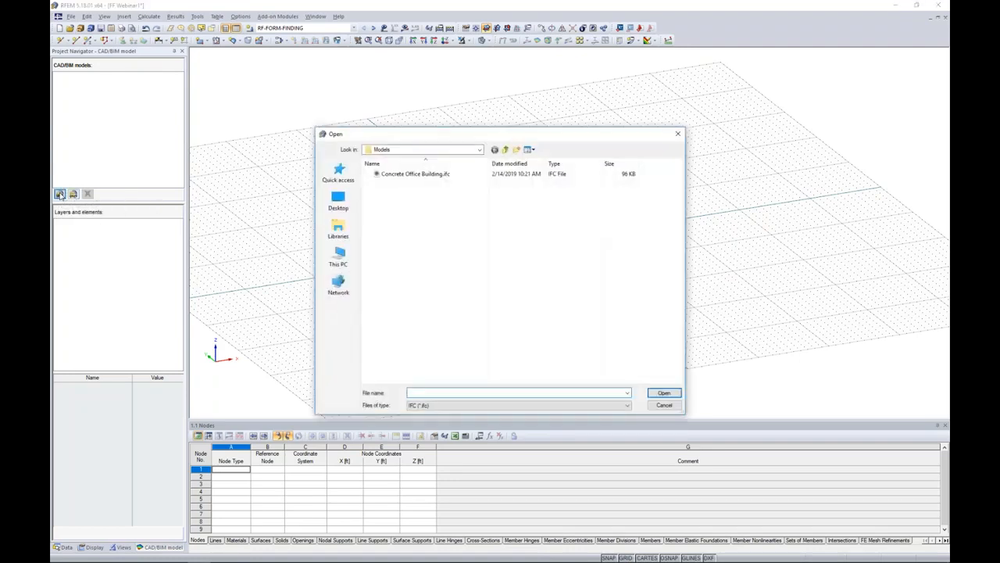
left_click(402, 175)
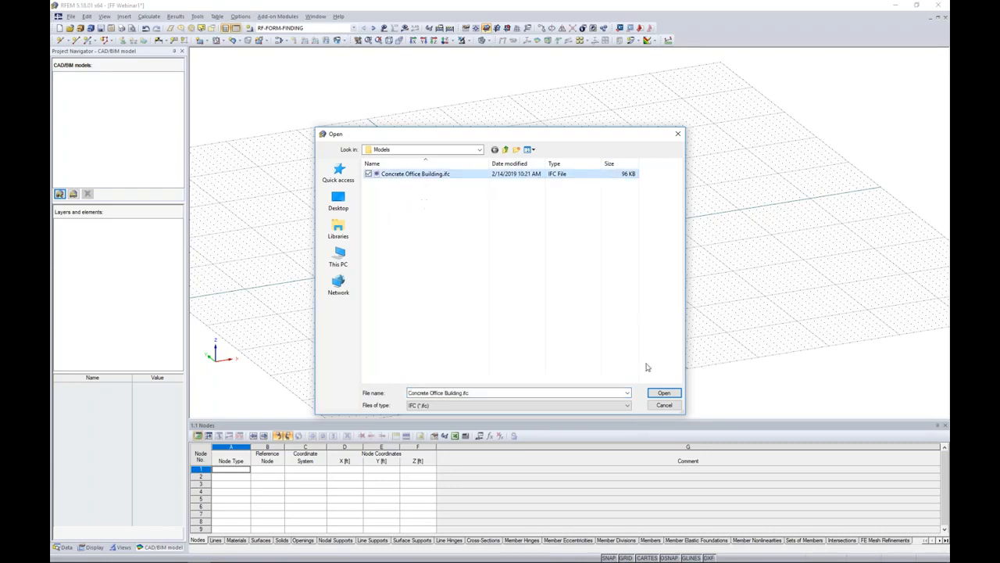
left_click(663, 393)
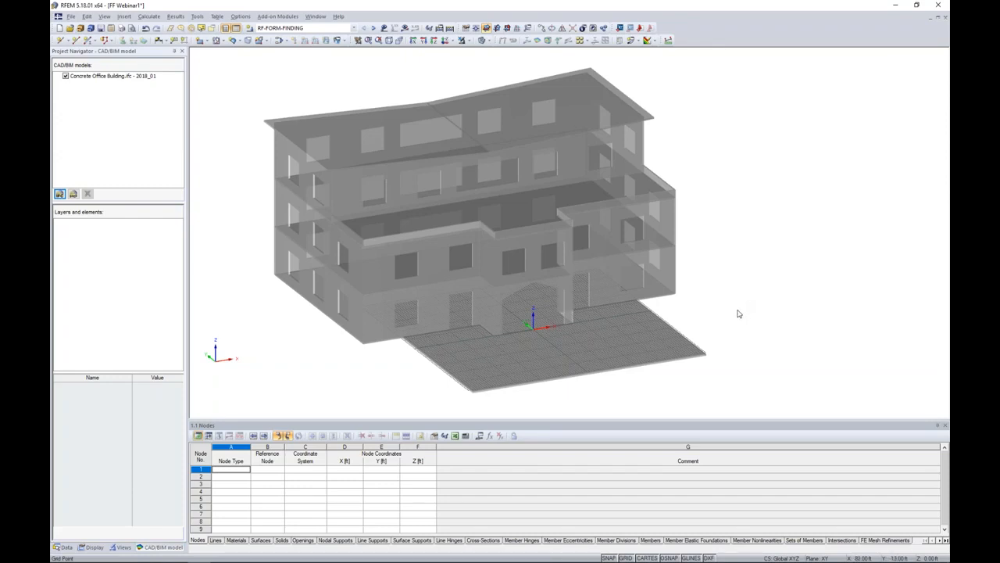
Create a centric analytical surface in Concrete f'c = 4000 psi from the ground slab solid in front of the building's entrance.
mouse_move(737, 311)
middle_mouse_down("ctrl")
mouse_move(733, 256)
mouse_move(743, 292)
middle_mouse_up("ctrl")
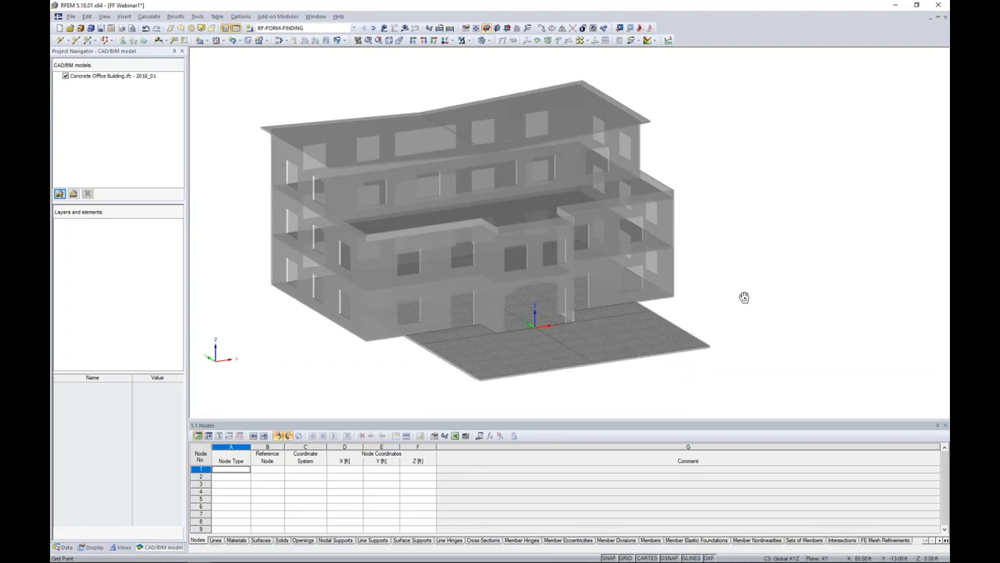
scroll(733, 316, "up", 4)
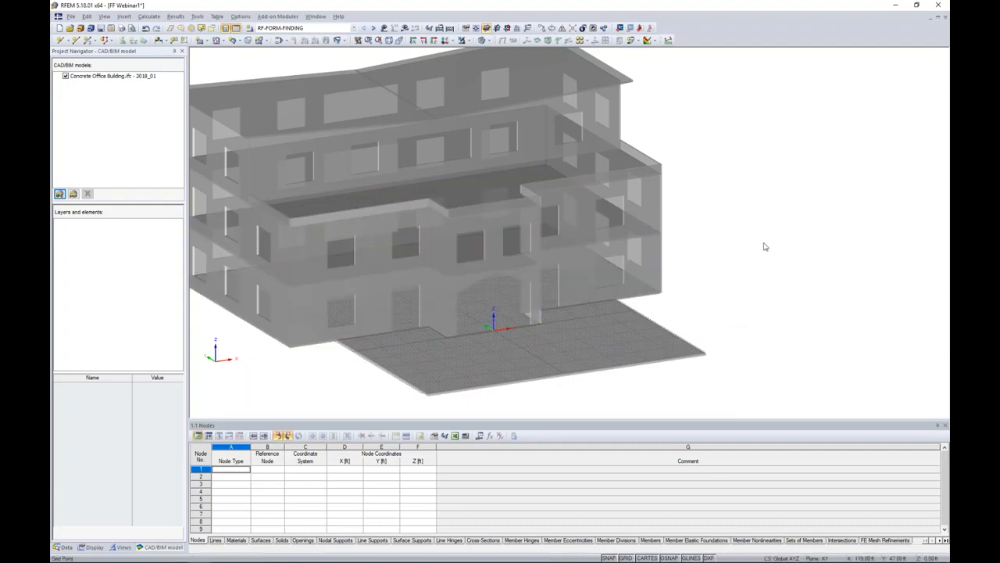
middle_click_drag(748, 304, 788, 295)
scroll(759, 306, "up", 3)
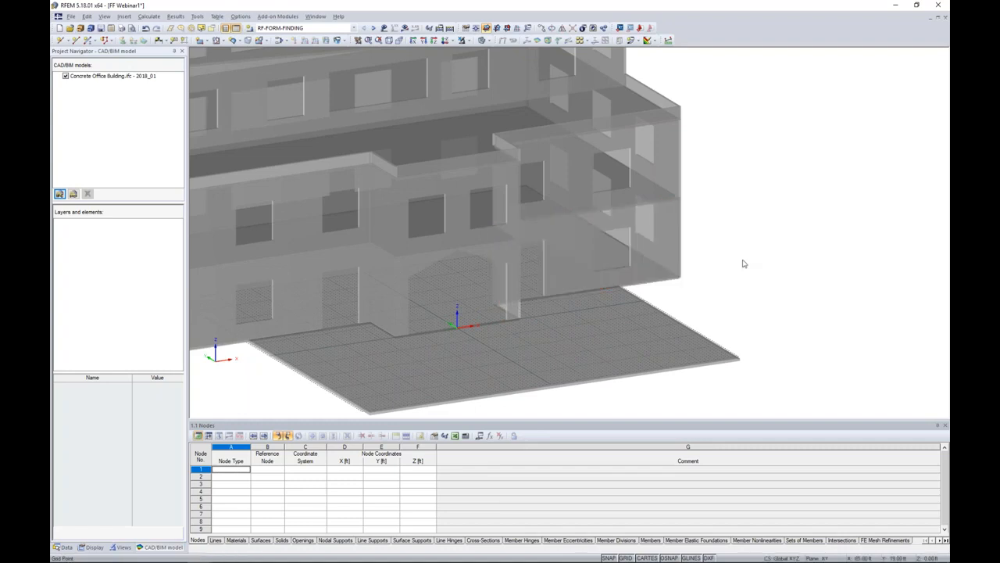
scroll(743, 263, "down", 2)
middle_click_drag(743, 263, 781, 278, "ctrl")
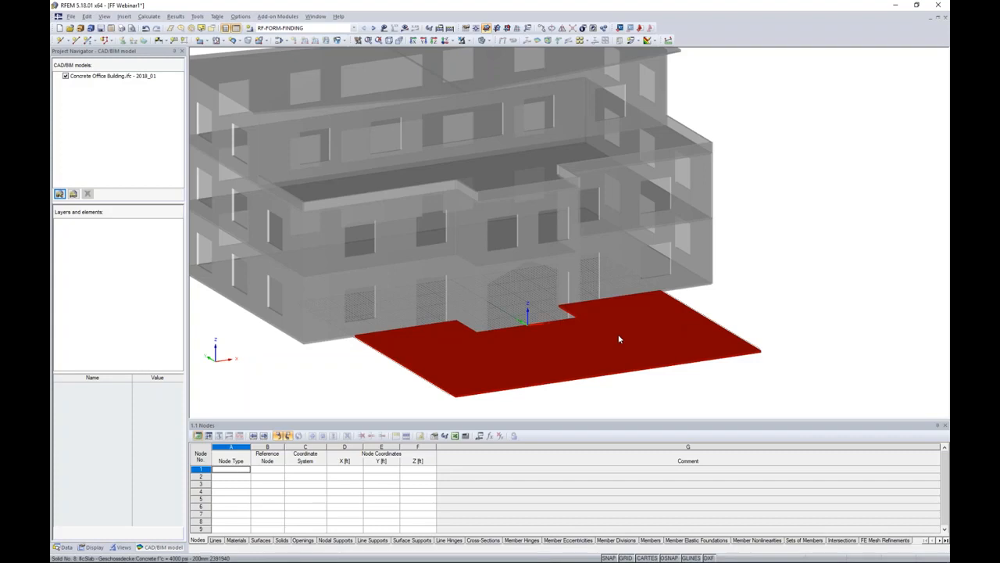
right_click(626, 316)
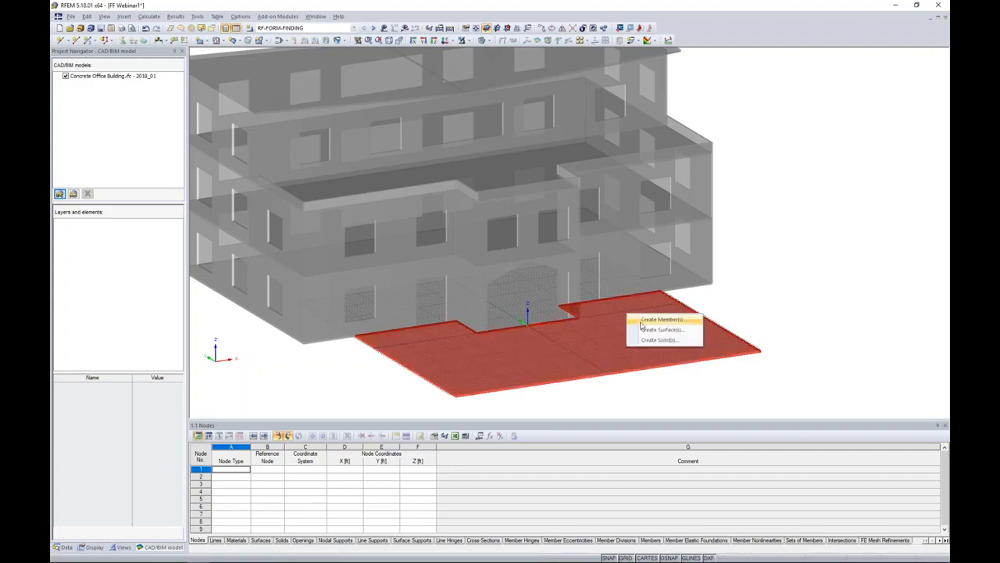
left_click(645, 331)
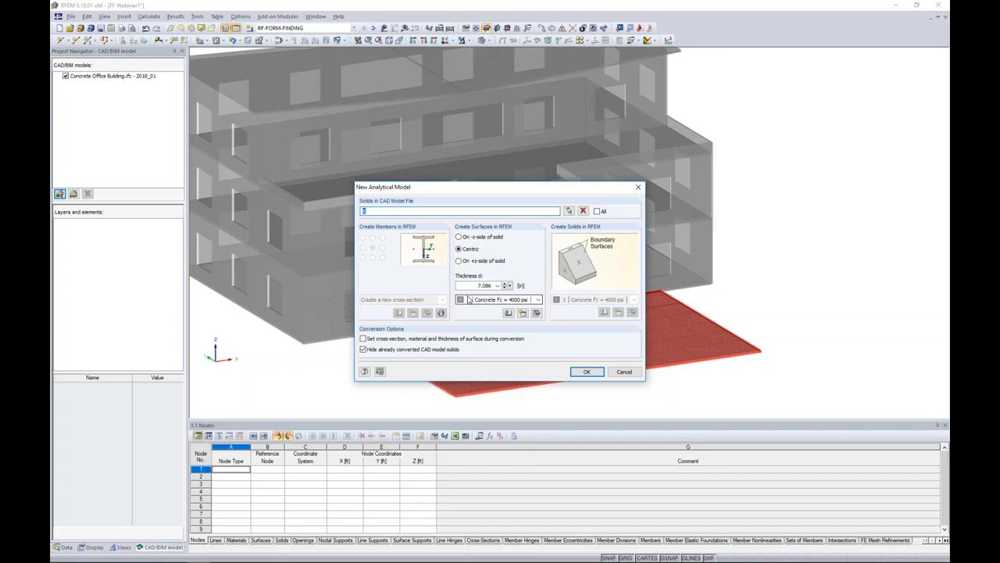
left_click(584, 372)
left_click(696, 353)
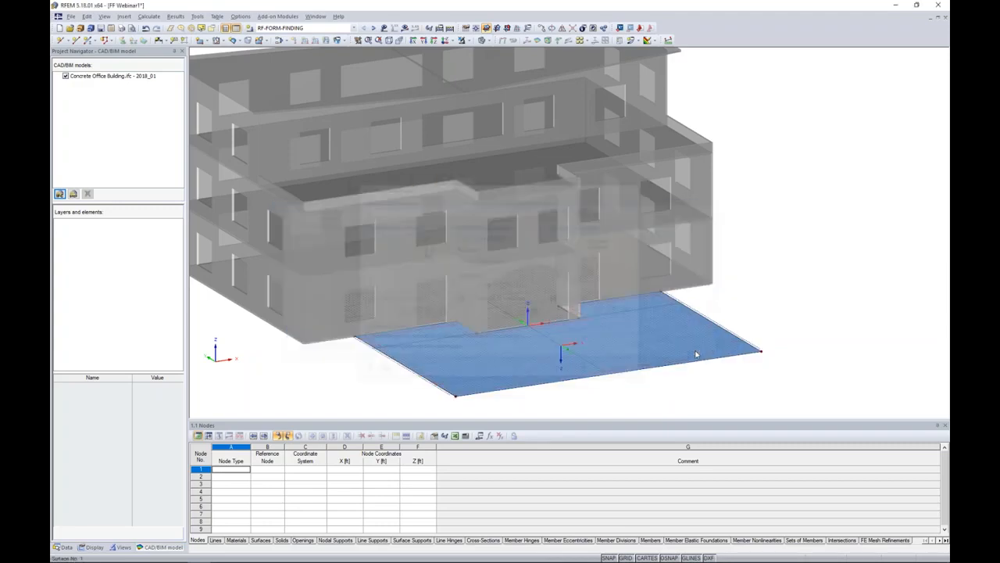
Hide the imported IFC building model and show the slab surface as a wireframe.
left_click(66, 76)
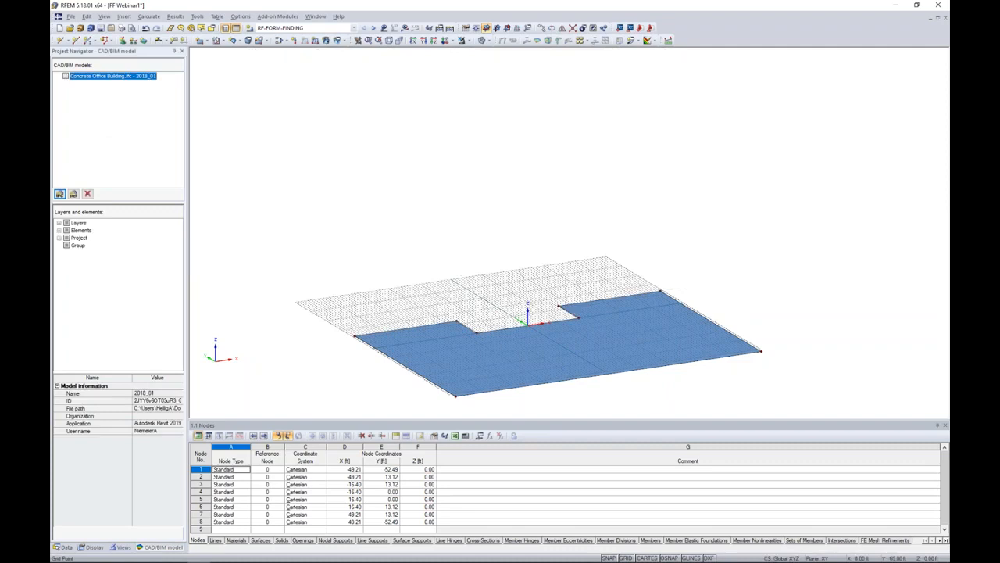
scroll(538, 263, "up", 3)
scroll(549, 287, "up", 1)
middle_click_drag(555, 233, 557, 207)
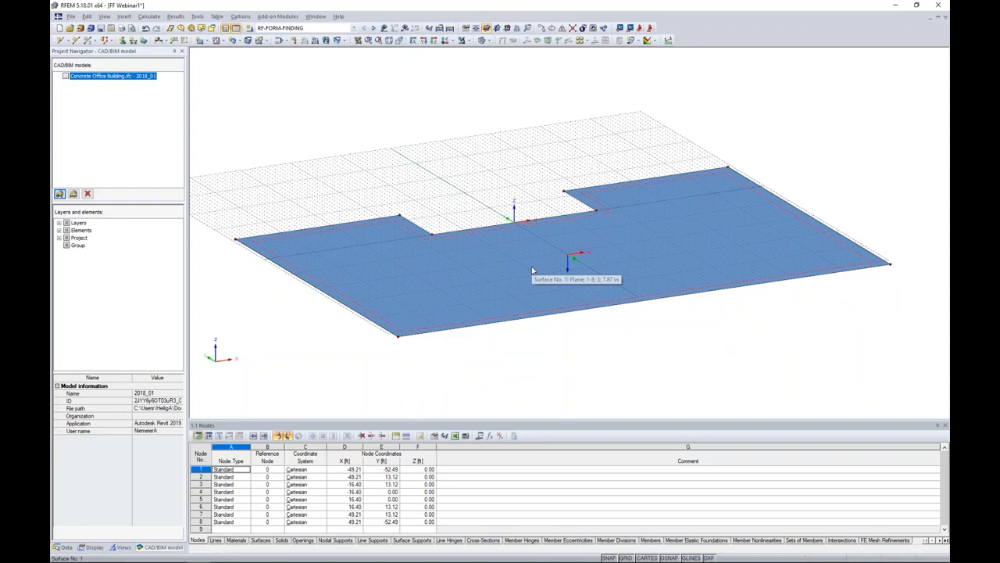
middle_click_drag(517, 252, 473, 89, "ctrl")
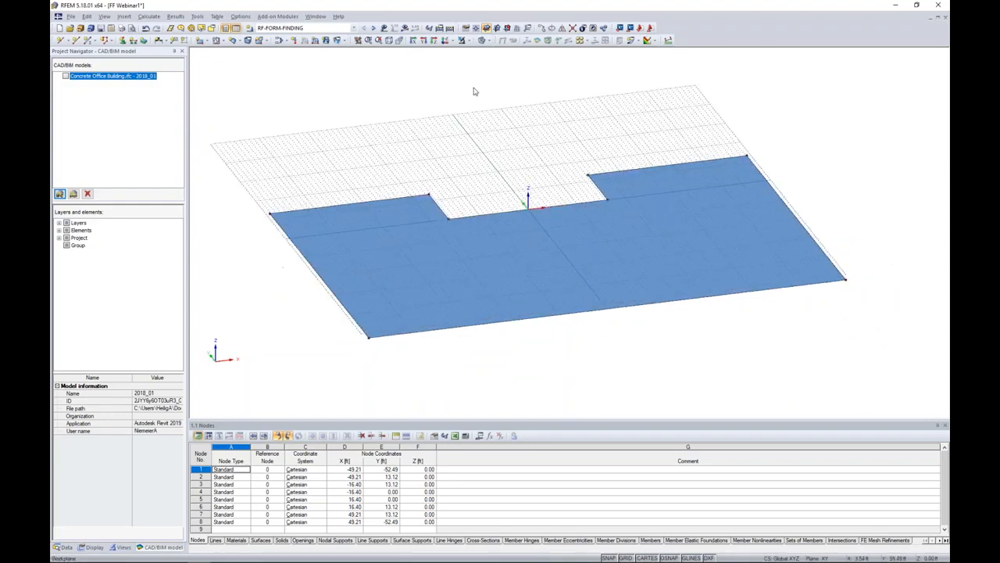
left_click(486, 41)
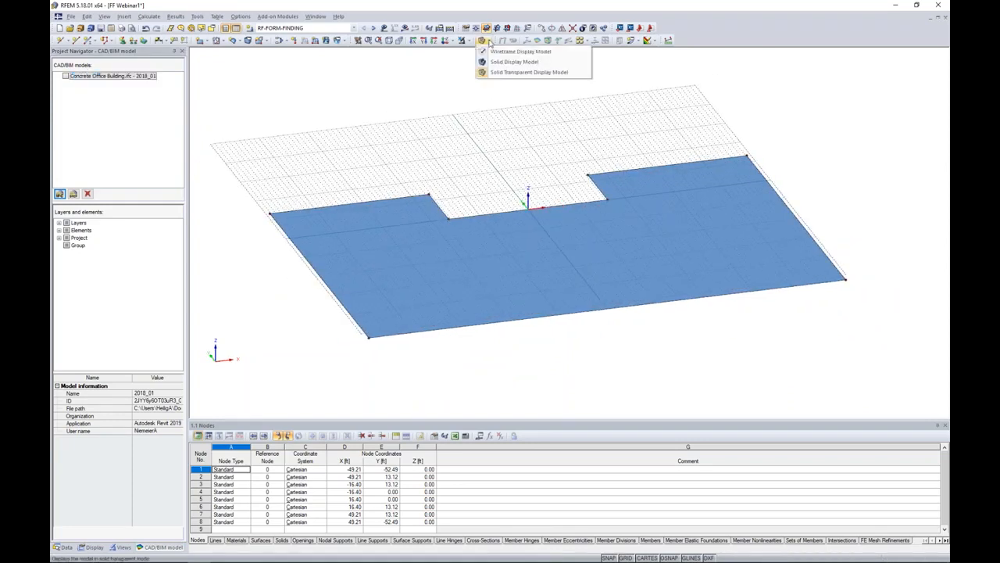
left_click(491, 52)
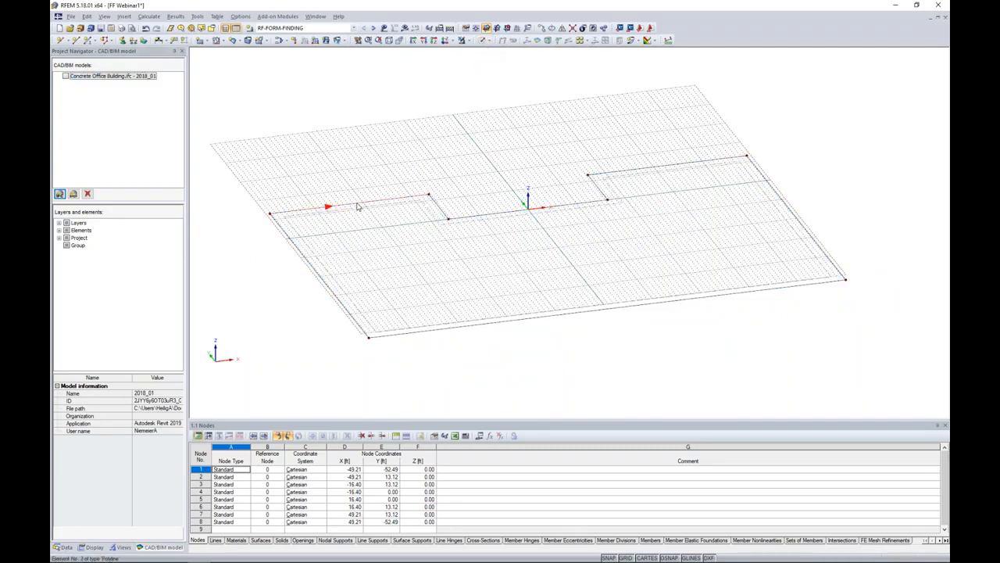
Divide line 2, the slab's back edge beside the entrance recess, with a new node 23 ft from the line end.
right_click(357, 206)
mouse_move(437, 243)
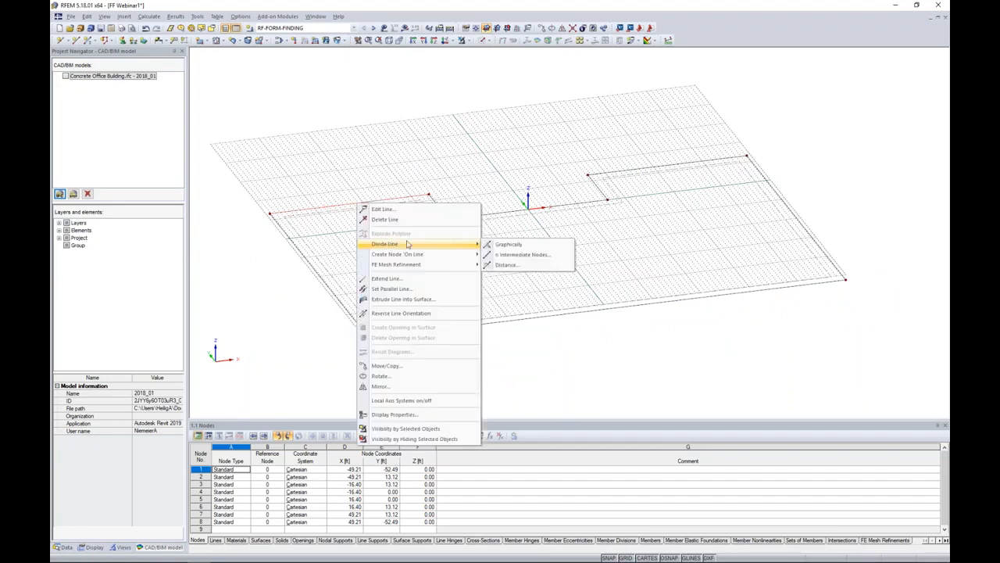
left_click(504, 265)
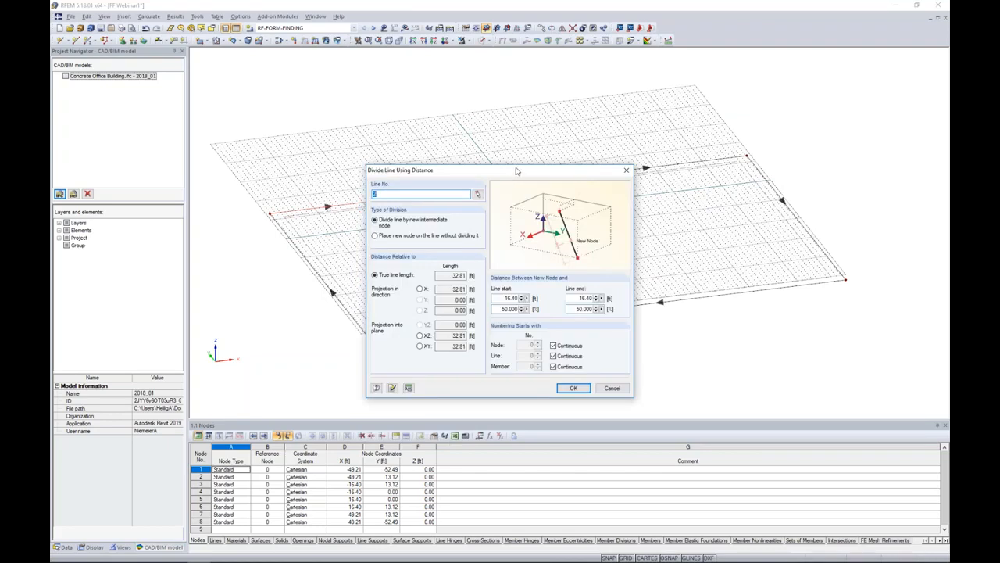
double_click(649, 282)
type("2")
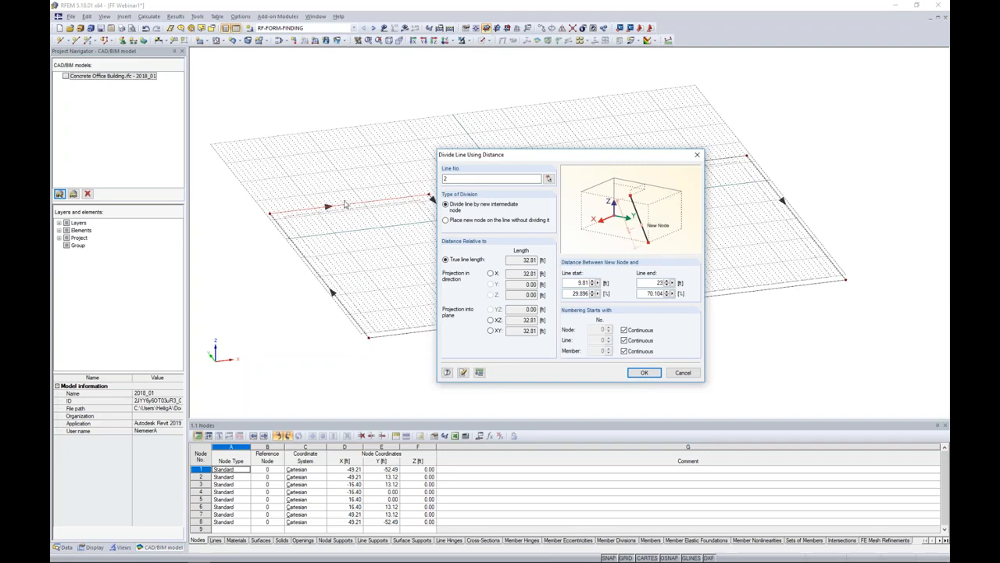
left_click(640, 373)
Duplicate the dividing node onto the back edge across the entrance recess, at X 39.40 ft and Y 13.12 ft.
scroll(367, 209, "up", 2)
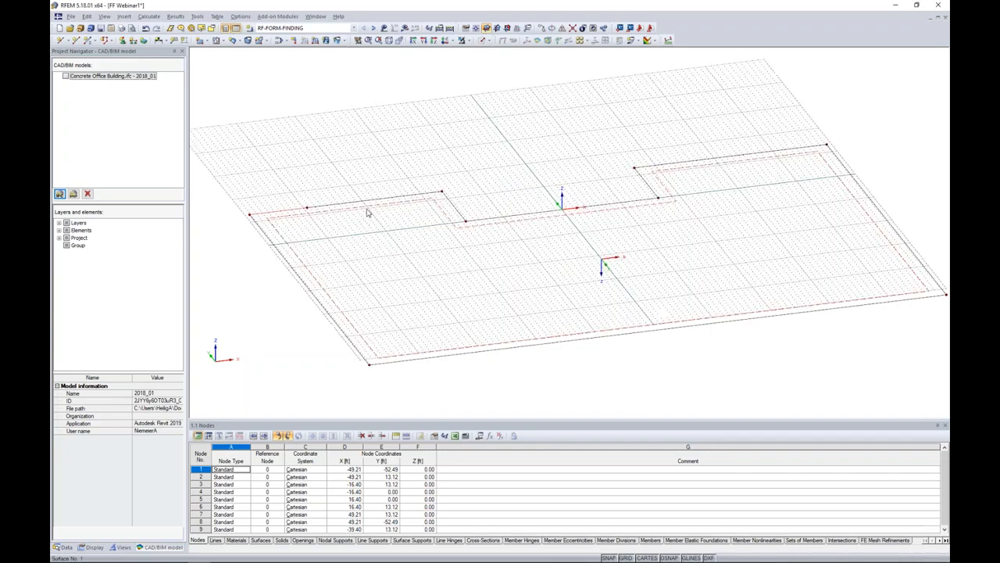
left_click(295, 208)
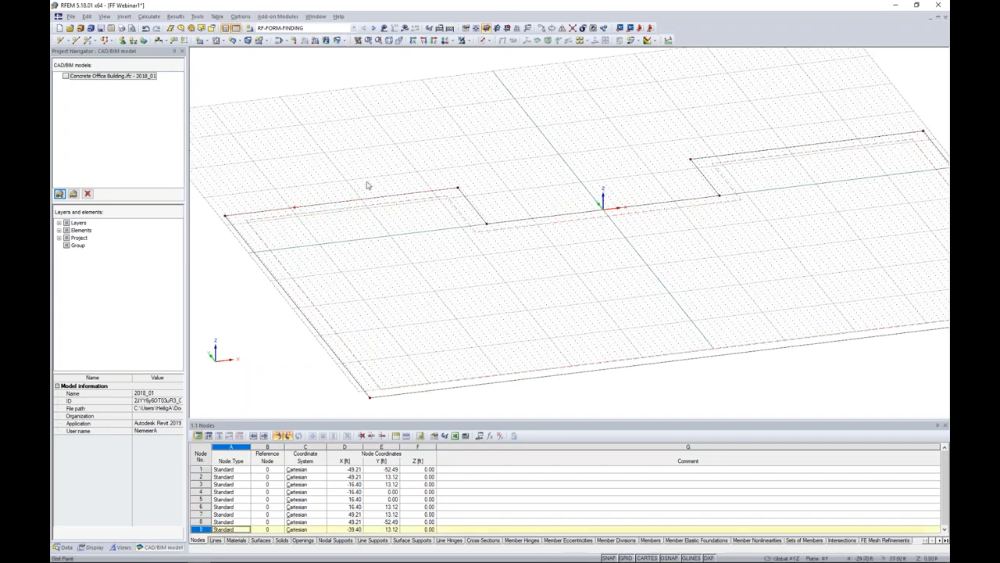
left_click(458, 190)
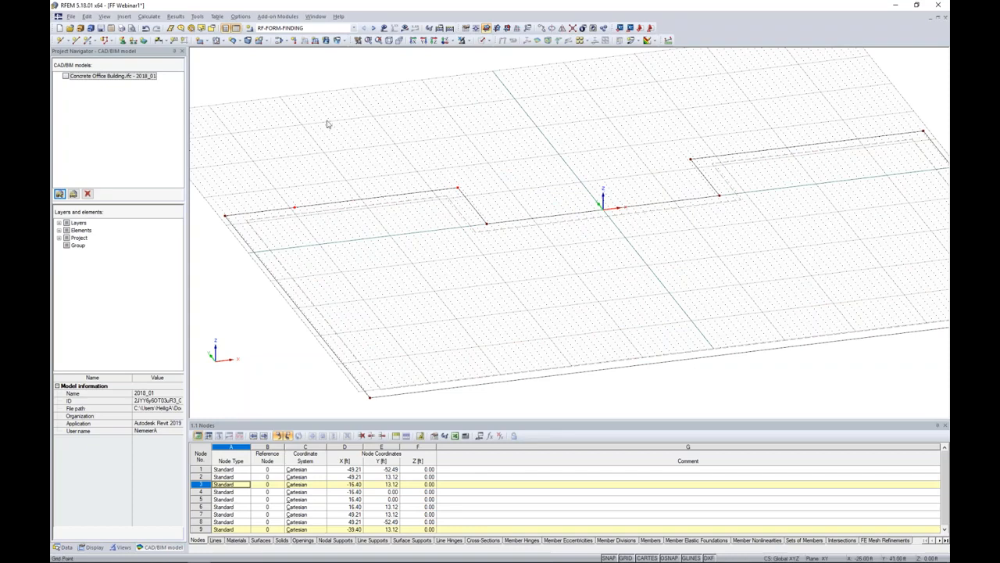
left_click(295, 207)
left_click_drag(680, 109, 691, 160, "ctrl")
left_click(745, 127)
Connect the duplicated node with the back edge line it lies on, splitting that line at the node.
middle_click_drag(703, 135, 616, 138)
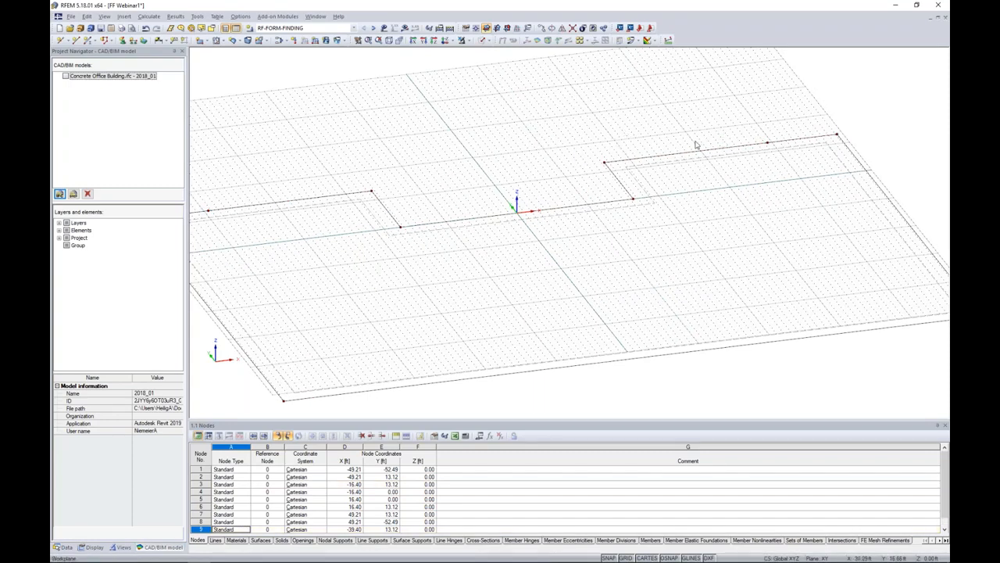
left_click(572, 29)
left_click_drag(719, 98, 798, 182)
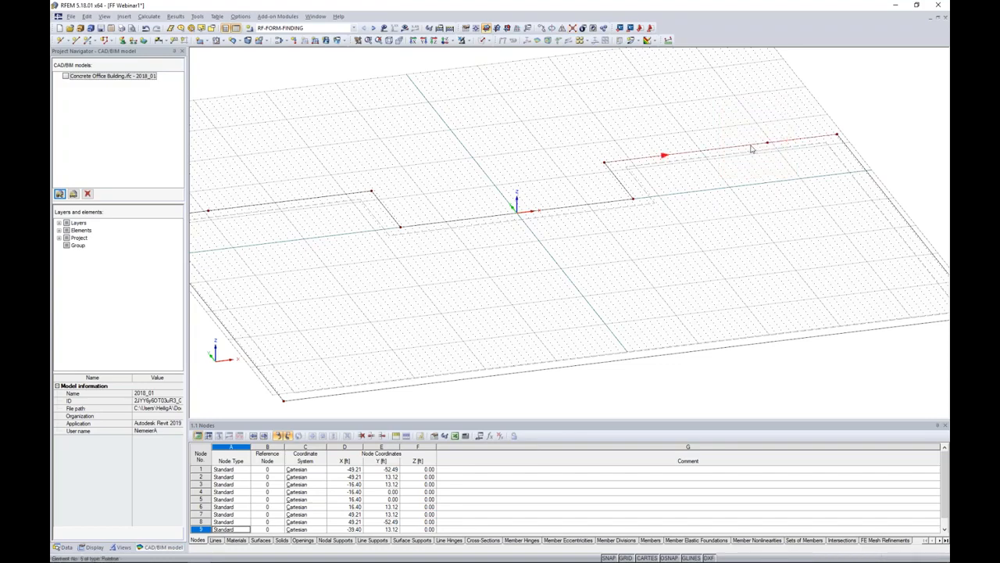
Copy the two dividing nodes on the slab's back edges once, offset -30 ft in Y.
scroll(292, 174, "down", 1)
middle_click_drag(303, 174, 335, 172)
left_click(249, 206)
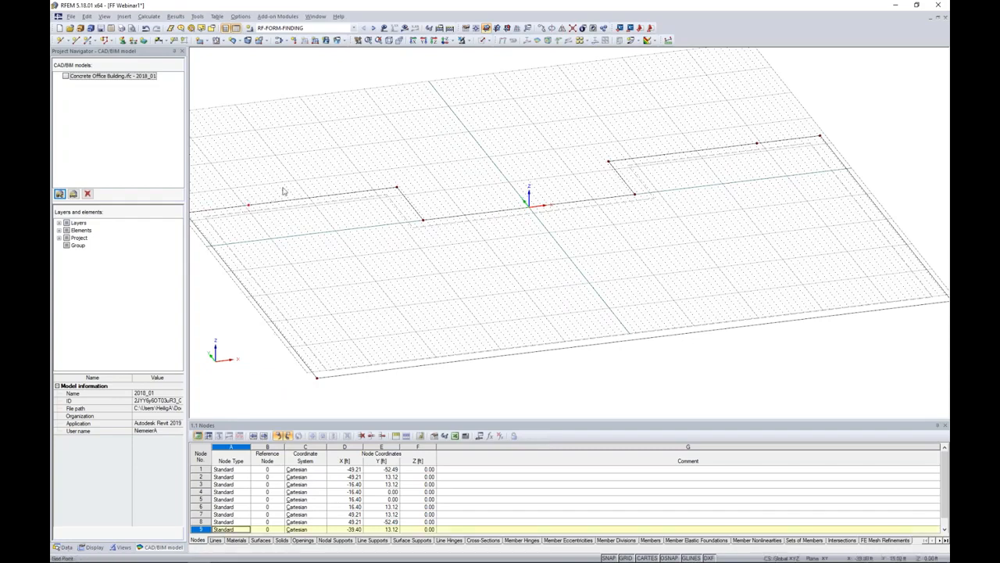
left_click(757, 143)
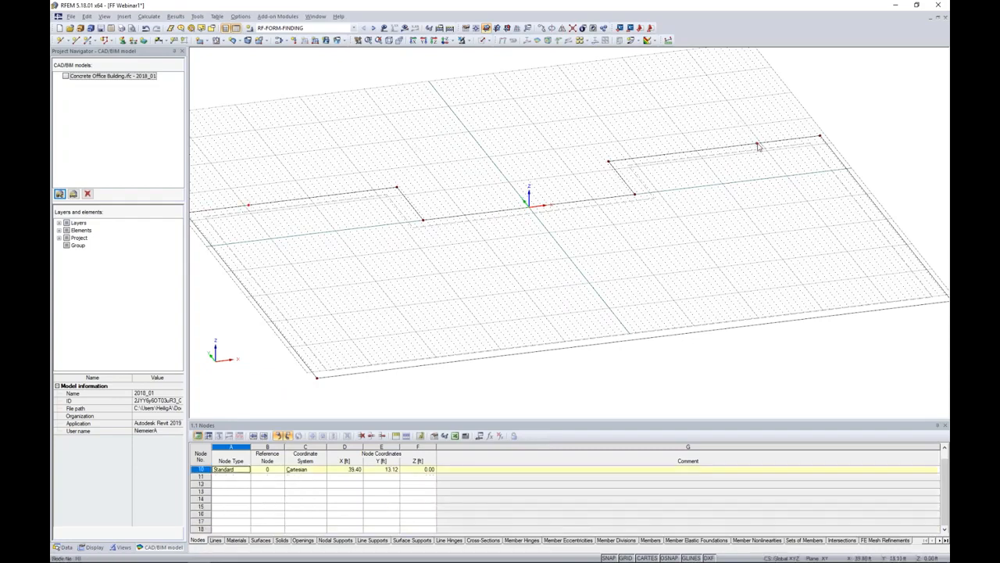
left_click(541, 29)
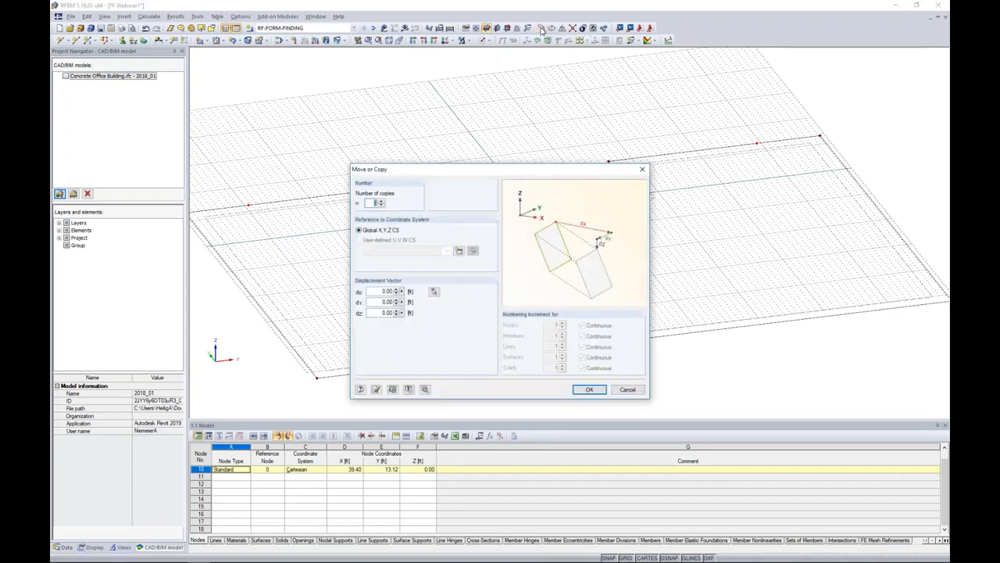
left_click(381, 201)
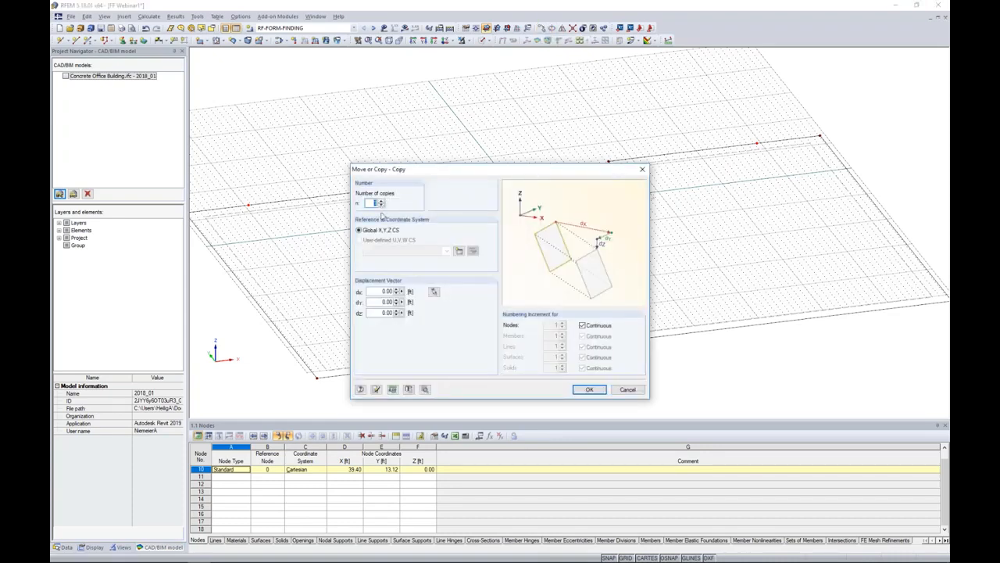
left_click(380, 303)
left_click(589, 389)
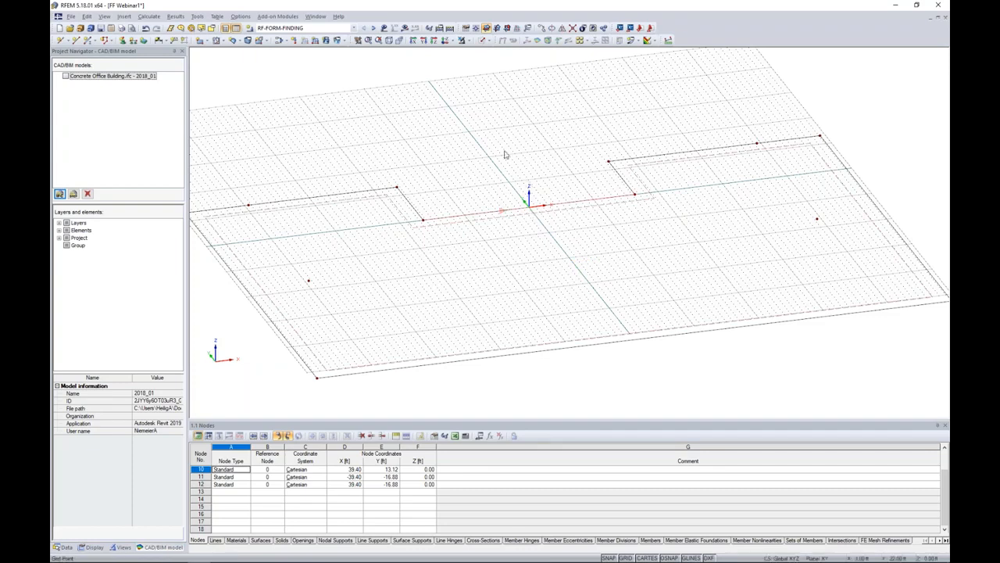
Insert a node between the two inner corners of the entrance recess, at 50% of the distance.
left_click(68, 40)
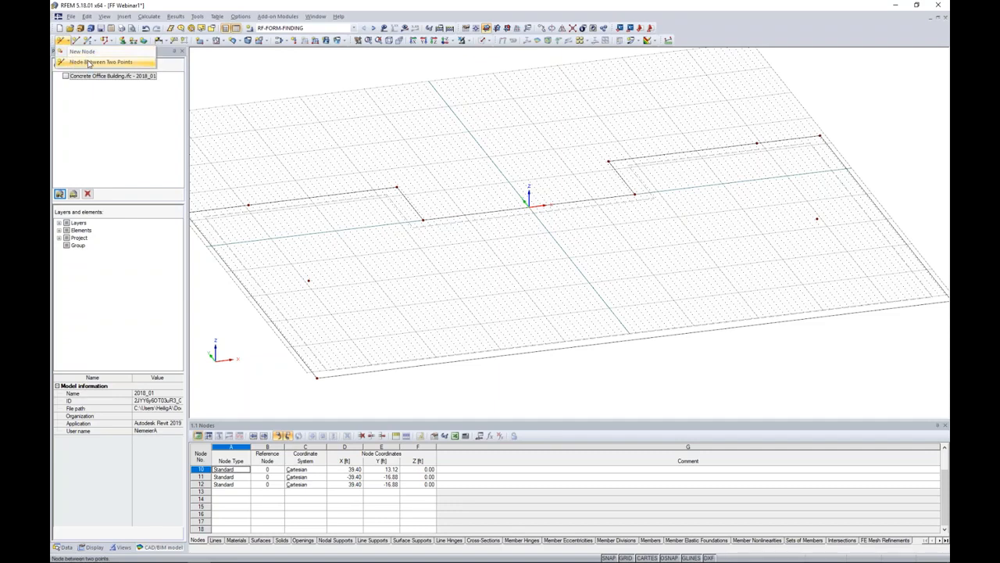
left_click(88, 64)
left_click(422, 218)
left_click(602, 172)
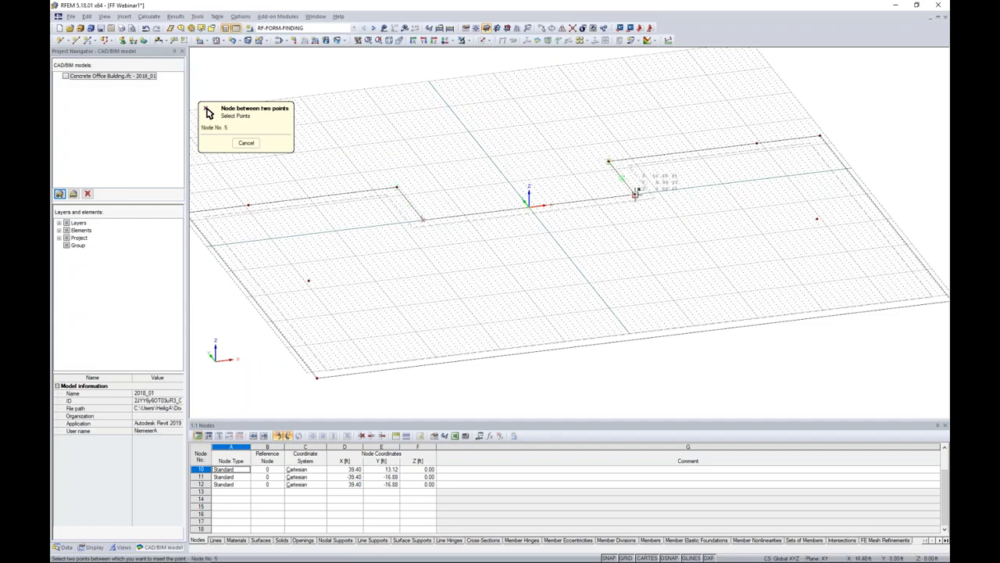
left_click(634, 194)
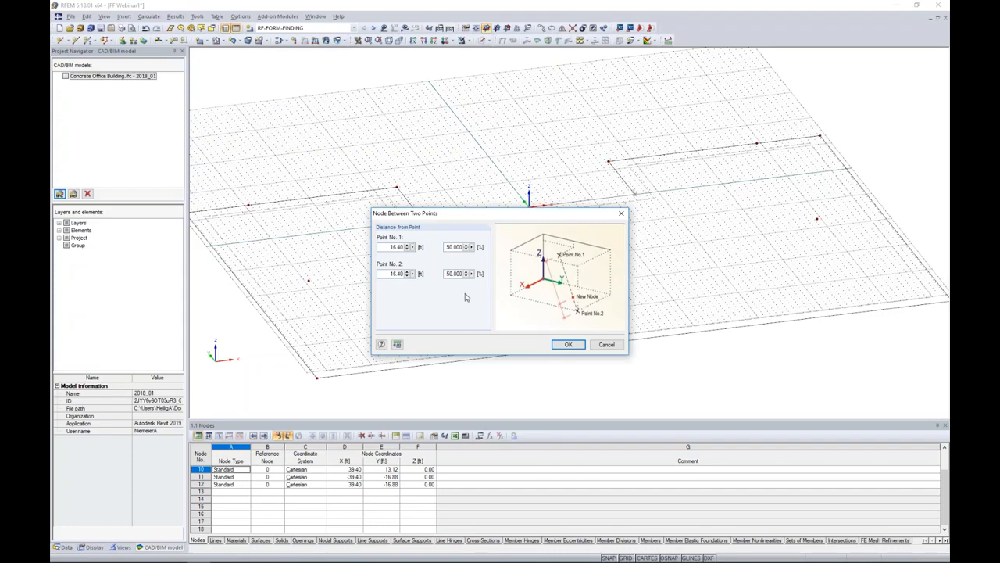
left_click(567, 345)
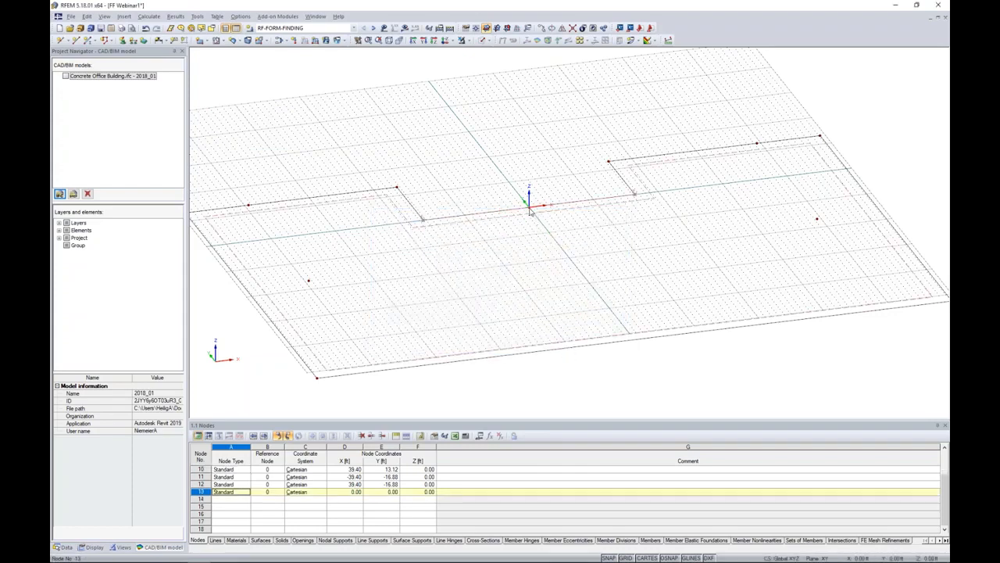
Copy the recess midpoint node at the origin once, offset -33 ft in Y.
scroll(529, 211, "up", 1)
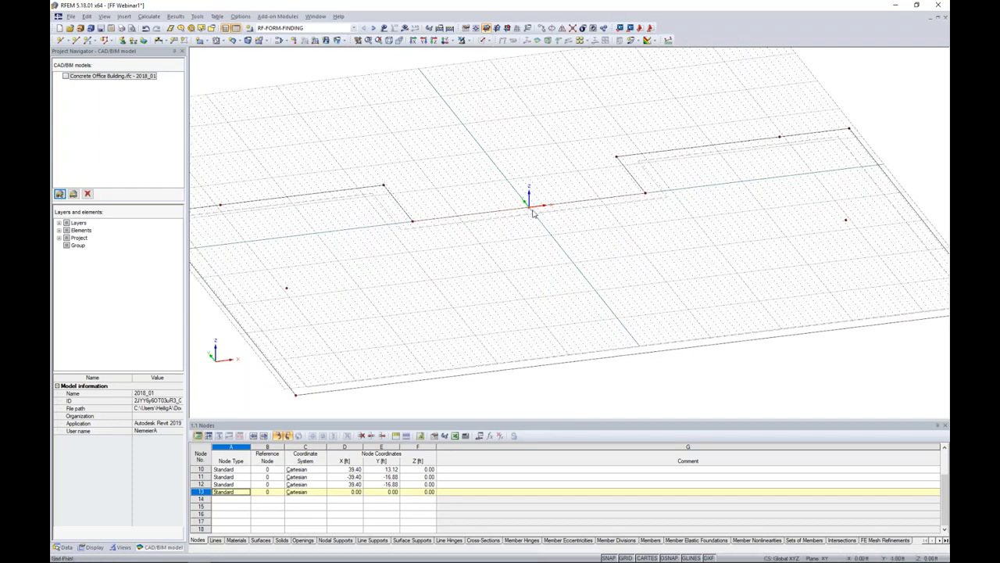
left_click(541, 28)
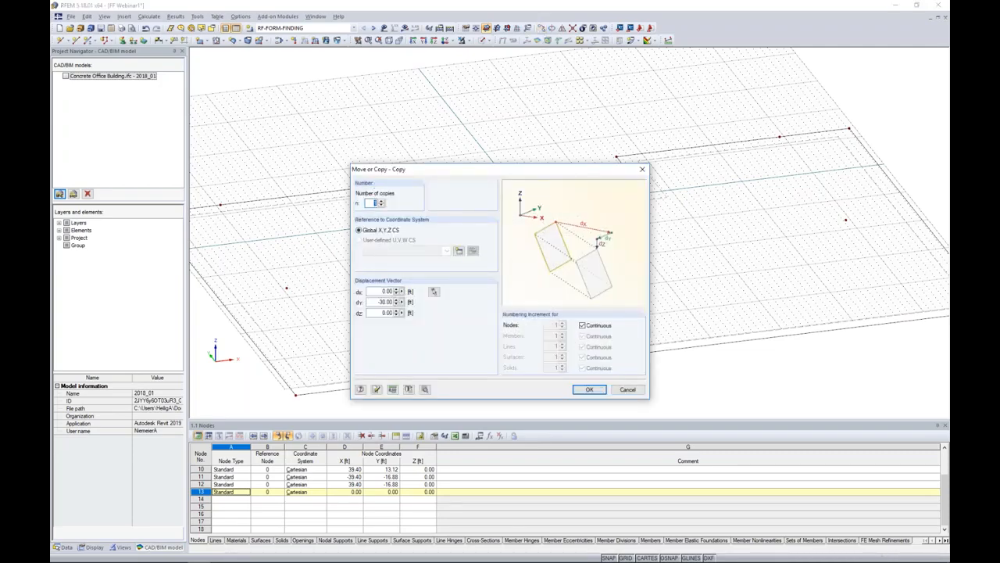
double_click(382, 302)
left_click(590, 389)
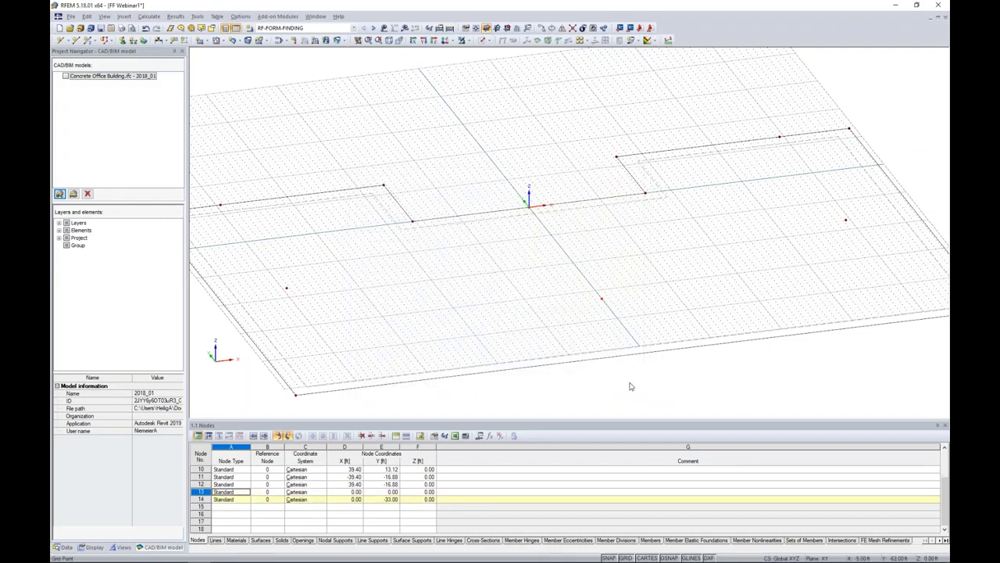
Copy the node at X 0, Y -33 ft once, offset 26 ft in X with no Y displacement.
left_click_drag(574, 273, 630, 314)
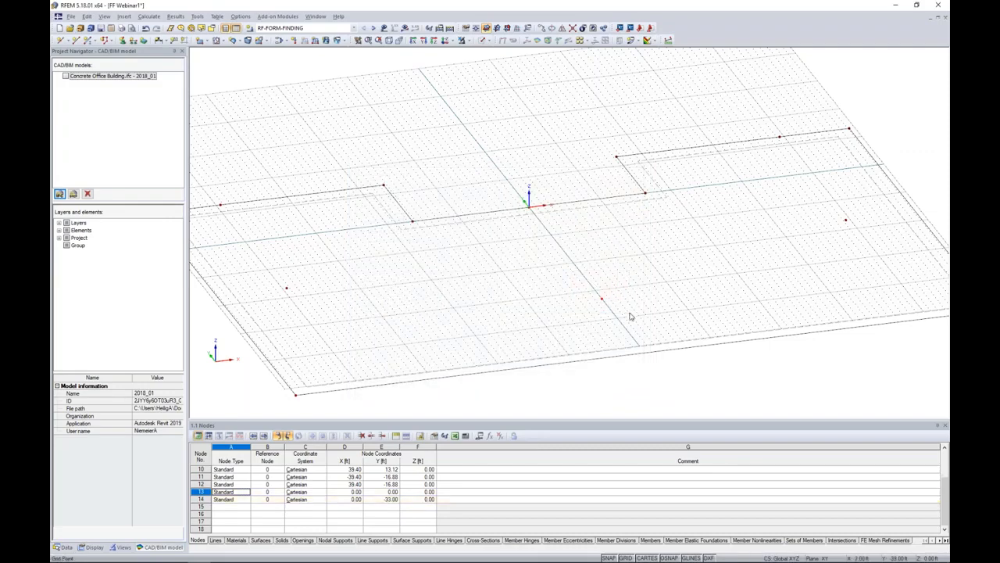
left_click(541, 28)
type("0")
key("shift+Tab")
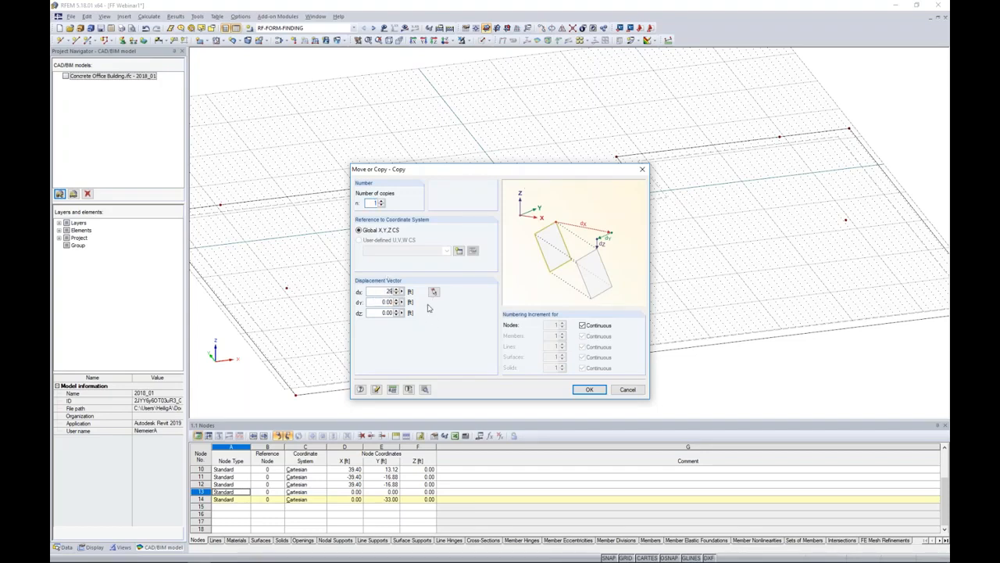
left_click(590, 390)
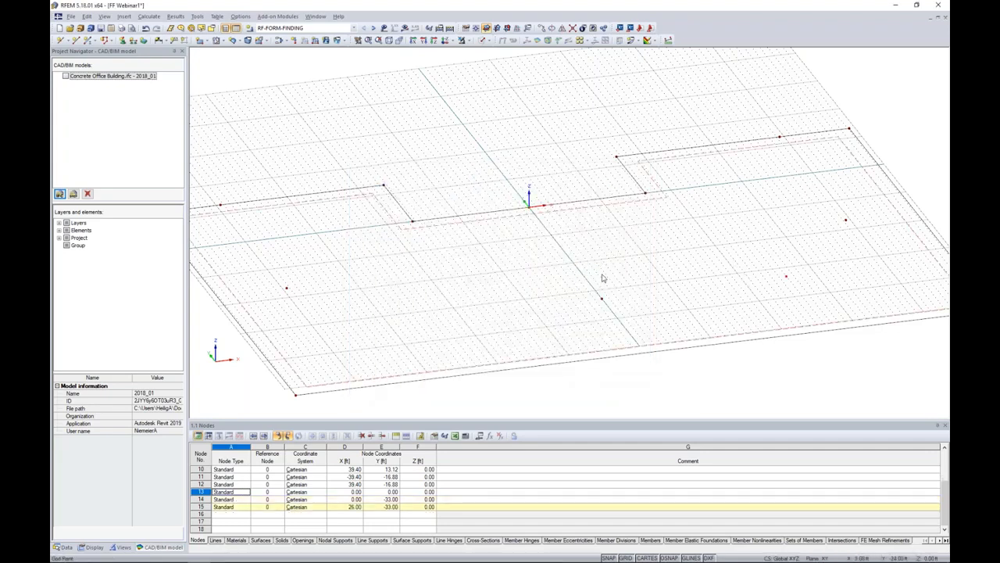
Duplicate the node at X 26, Y -33 ft to the opposite side of the Y axis, at X -26.00 and Y -33.00 ft.
left_click(602, 298)
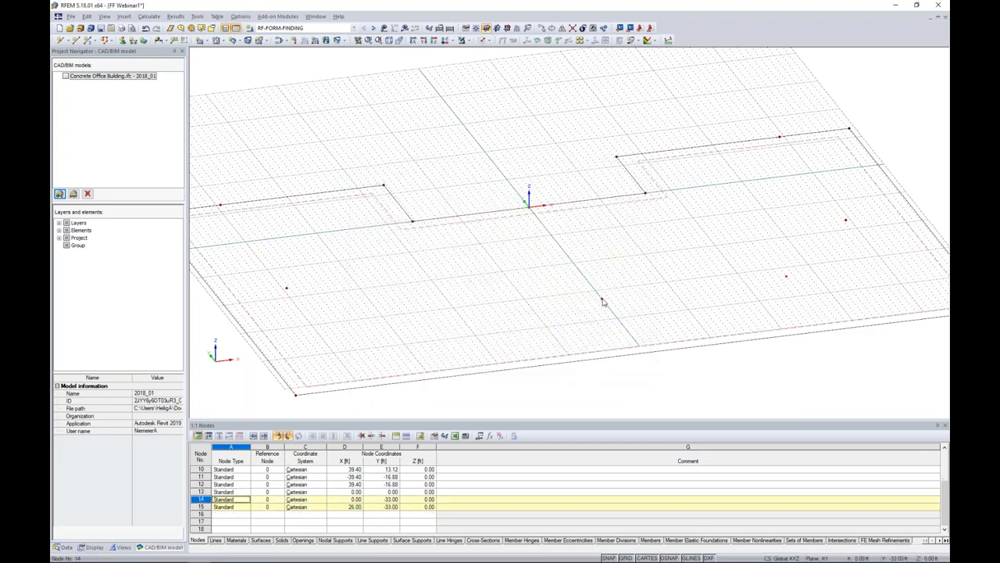
left_click(787, 278)
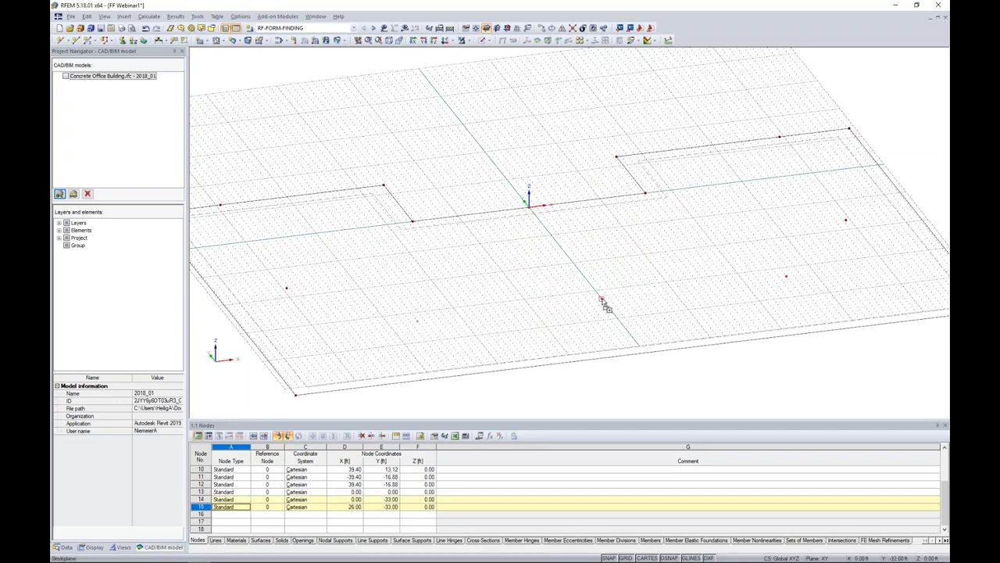
left_click(418, 320)
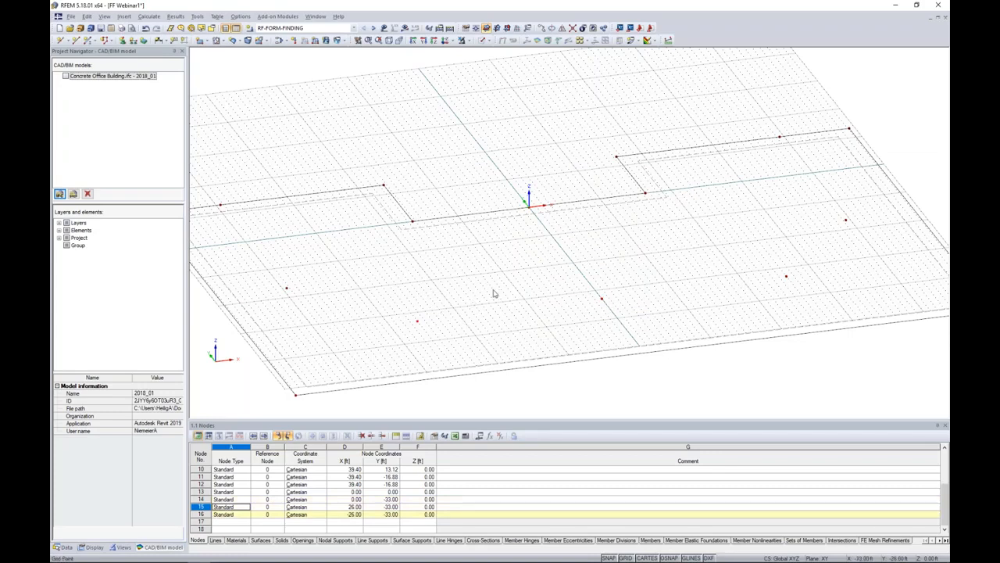
Delete the slab's boundary lines and corner nodes on the negative X side, up to the entrance recess.
middle_click_drag(524, 298, 532, 239)
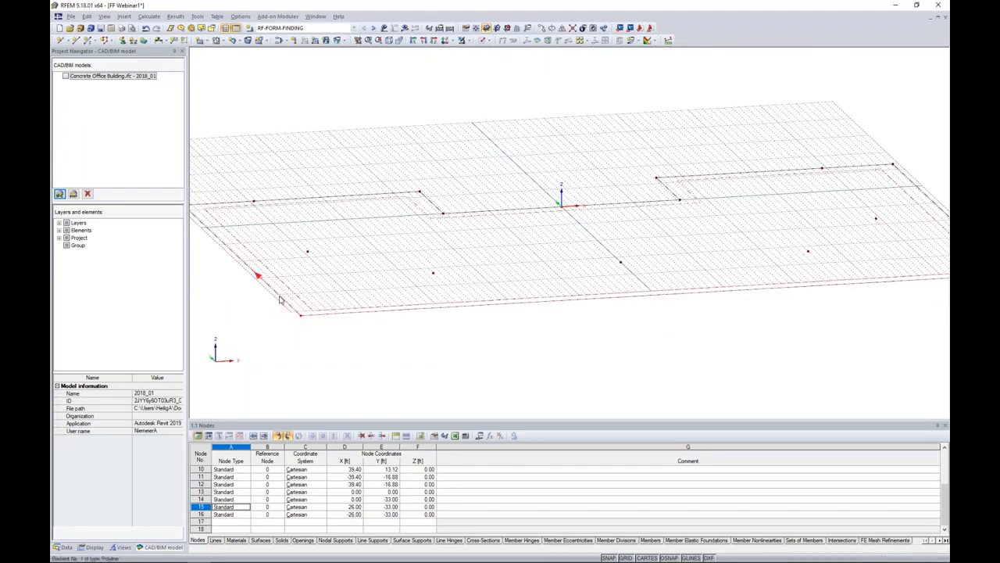
key("Delete")
middle_click_drag(232, 231, 283, 249)
left_click_drag(261, 247, 222, 202)
key("Delete")
left_click(367, 213)
key("Delete")
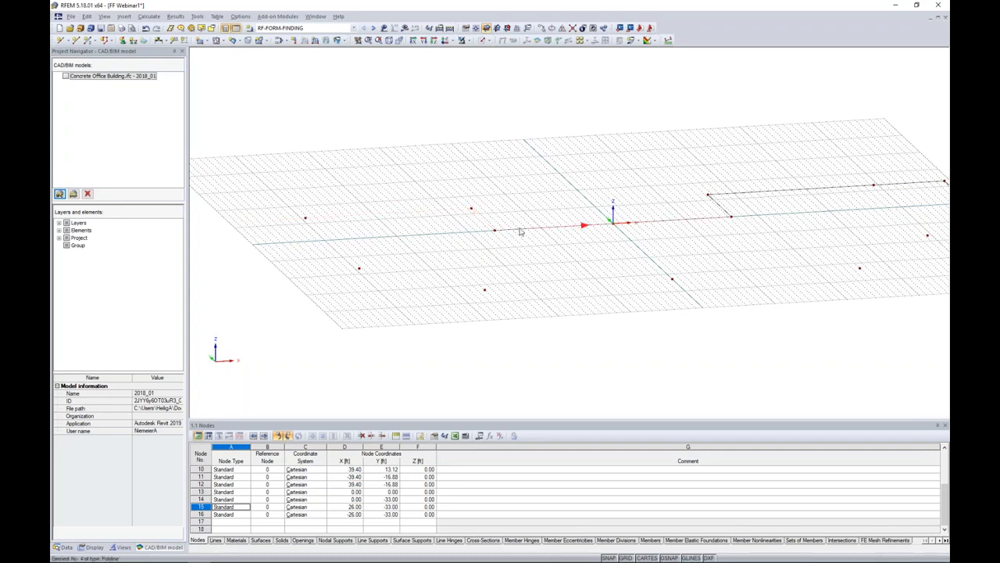
Delete the remaining slab boundary lines and corner nodes on the positive X side, keeping the membrane layout nodes.
left_click(719, 208)
key("Delete")
left_click(736, 194)
key("Delete")
middle_click_drag(803, 228, 543, 238)
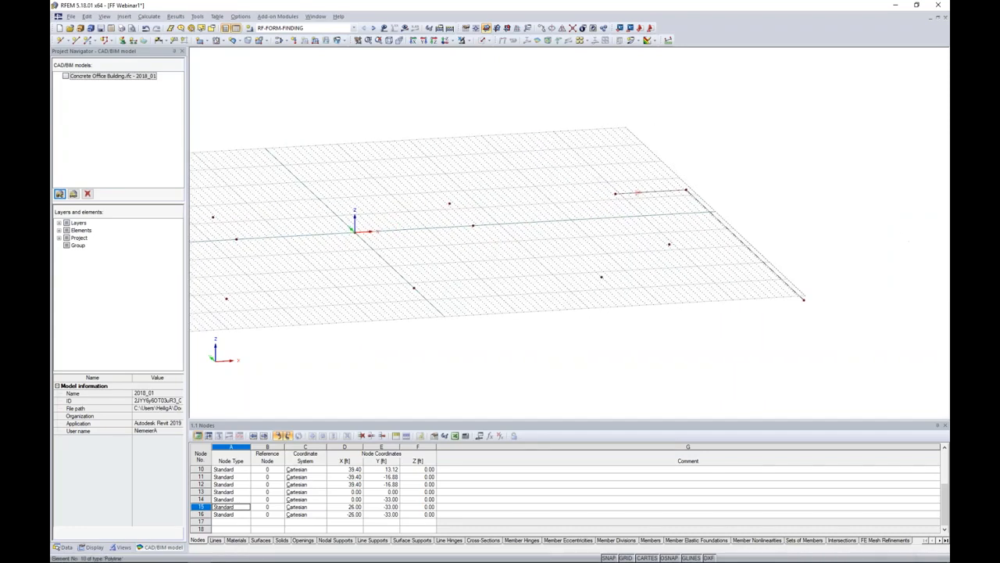
left_click(651, 195)
key("Delete")
left_click_drag(739, 204, 670, 163)
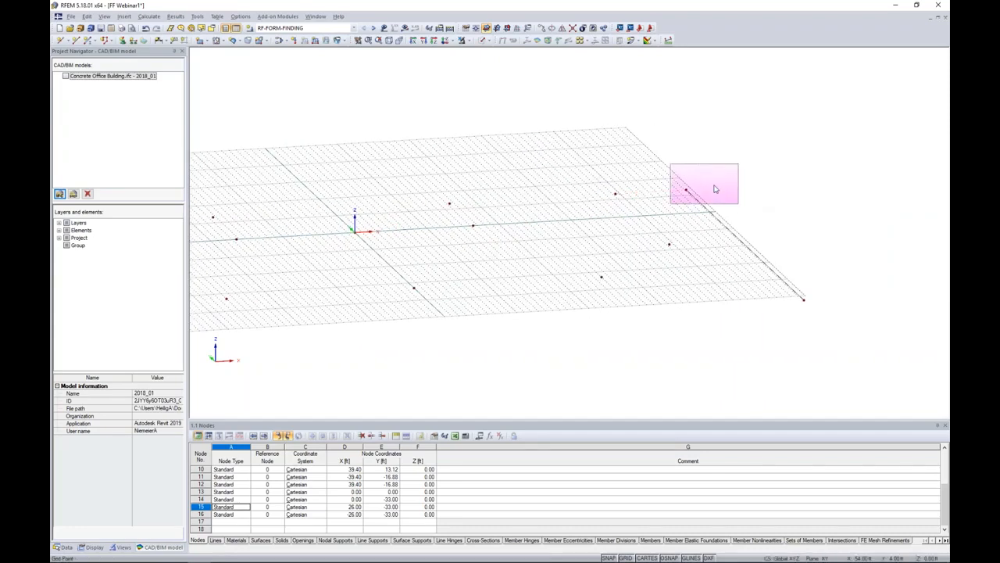
key("Delete")
middle_click_drag(605, 305, 726, 307)
scroll(726, 307, "down", 1)
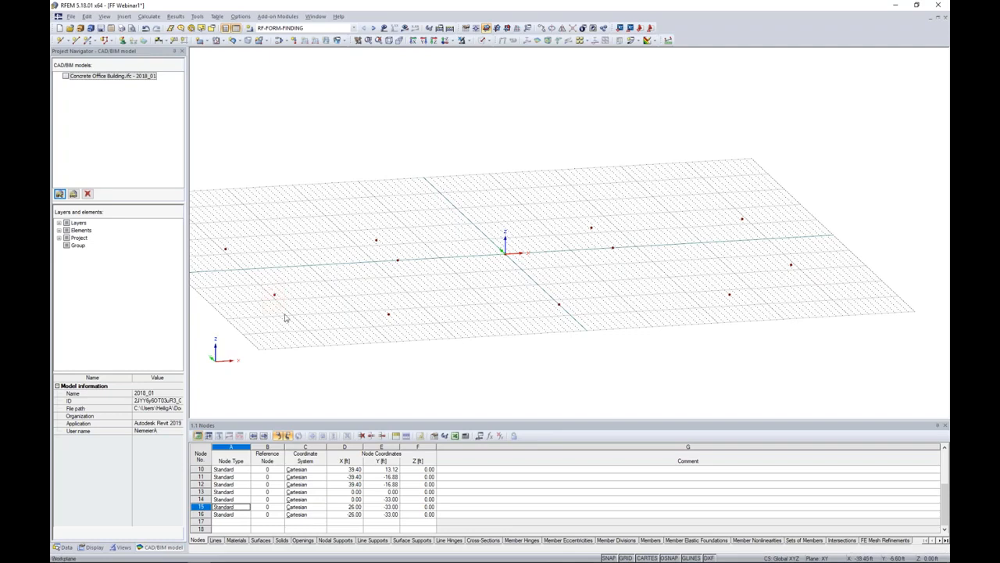
Set up one copy of the recess's outer corner nodes, the origin node and the three nodes at X ±39.40 and 0 ft, 23 ft up in Z.
left_click_drag(480, 222, 575, 324)
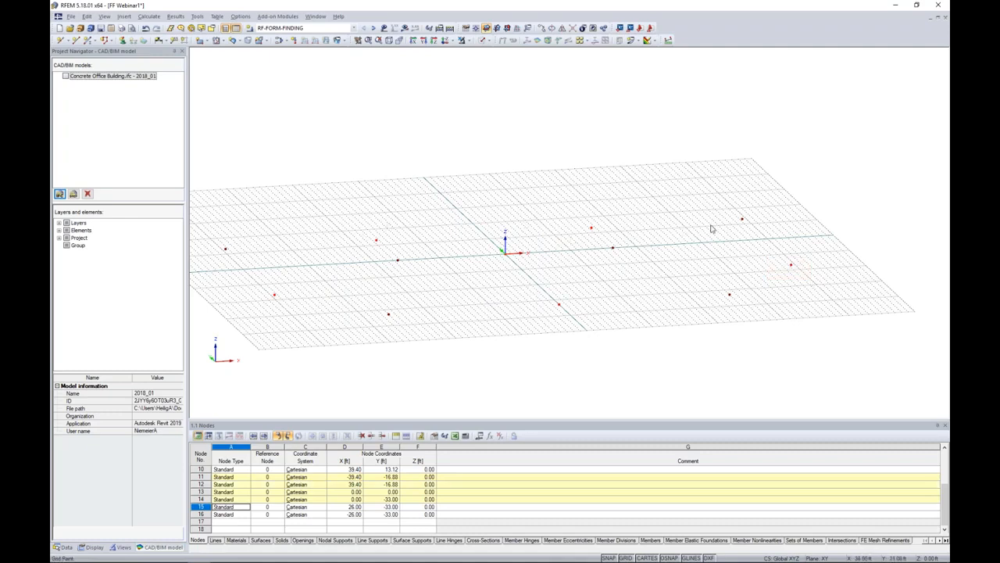
left_click(541, 29)
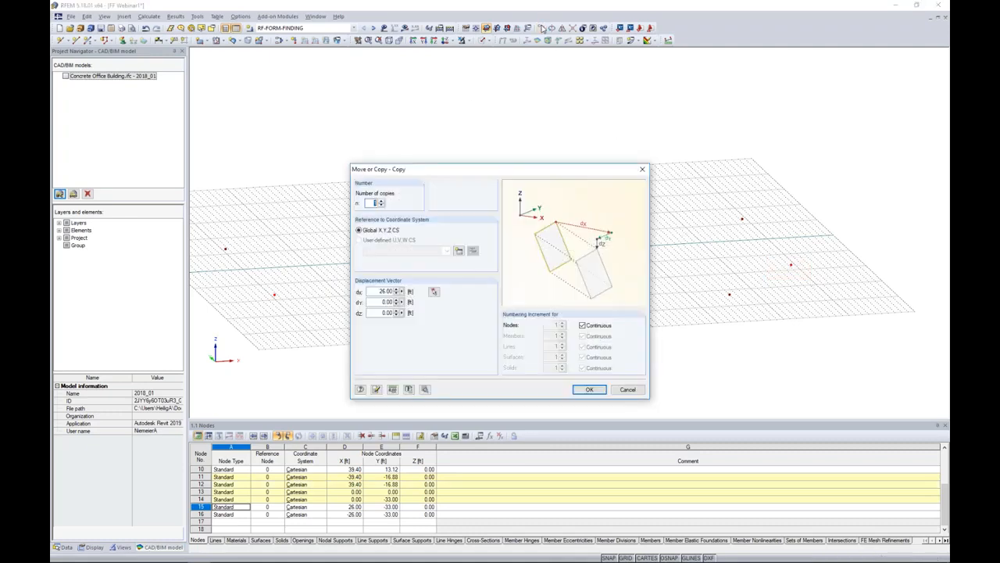
left_click_drag(412, 172, 478, 83)
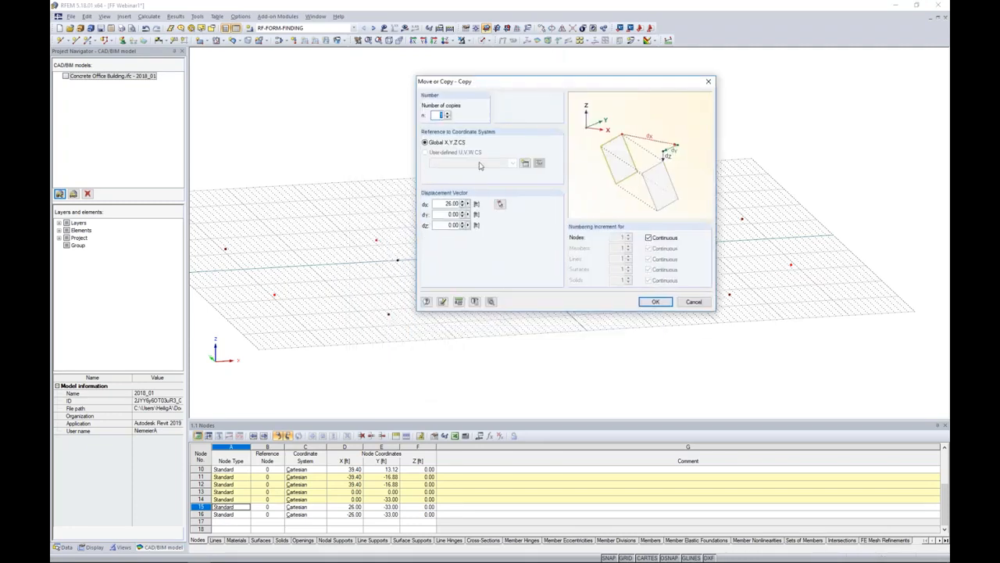
double_click(458, 202)
type("0")
key("Tab")
key("Tab")
Enable creating new lines between the selected nodes and their copies, and carry out the copy.
left_click(491, 302)
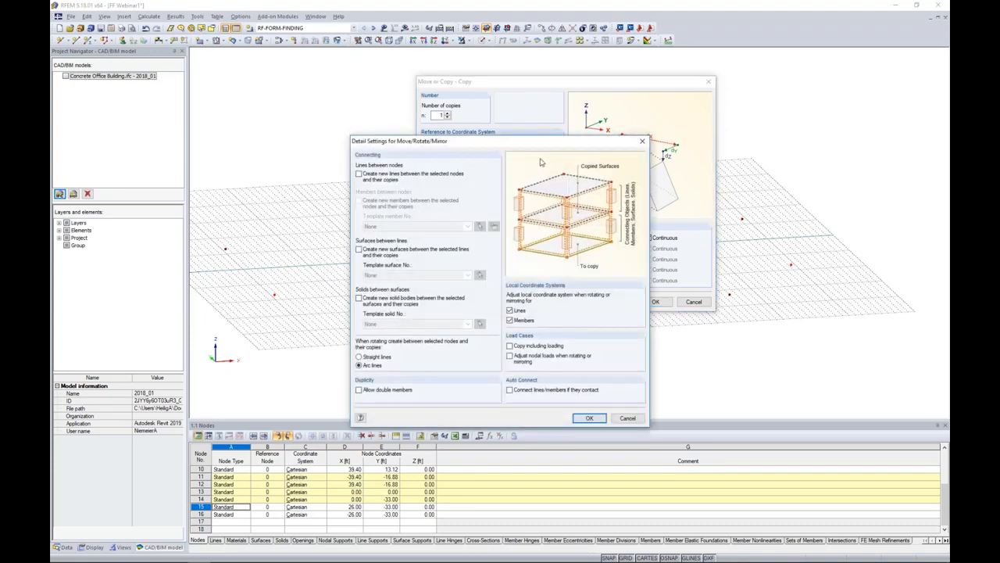
left_click(360, 173)
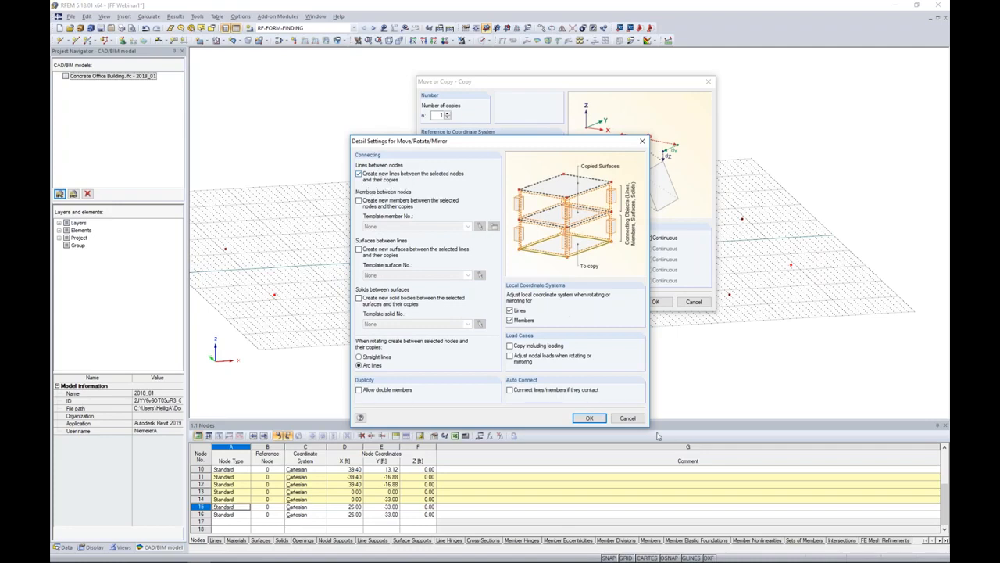
left_click(589, 417)
left_click(652, 302)
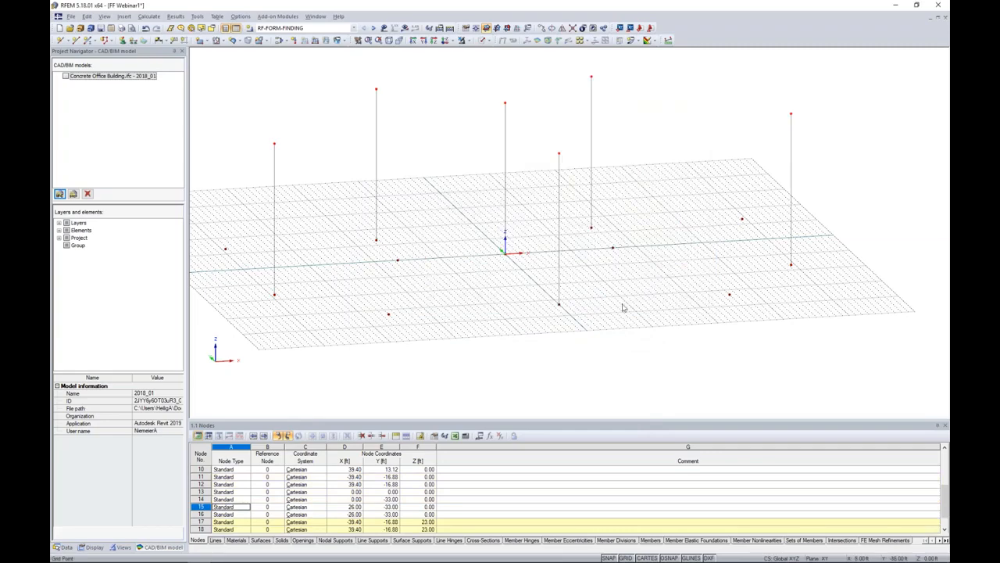
Delete the base nodes at the origin and the recess's two outer corners with their vertical lines, keeping the raised nodes.
mouse_move(622, 306)
middle_mouse_down("ctrl")
mouse_move(520, 284)
mouse_move(626, 305)
middle_mouse_up("ctrl")
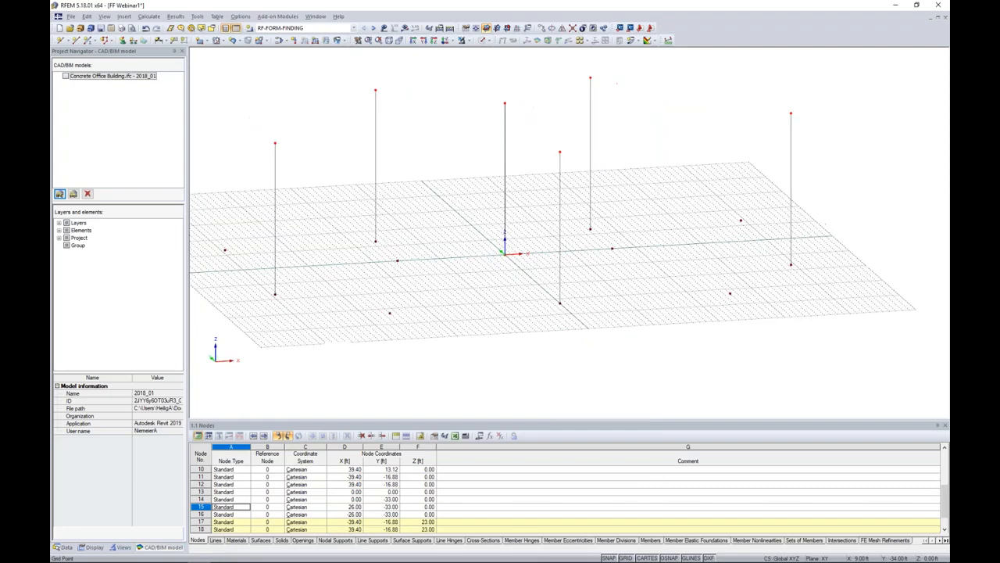
middle_click_drag(500, 307, 523, 311)
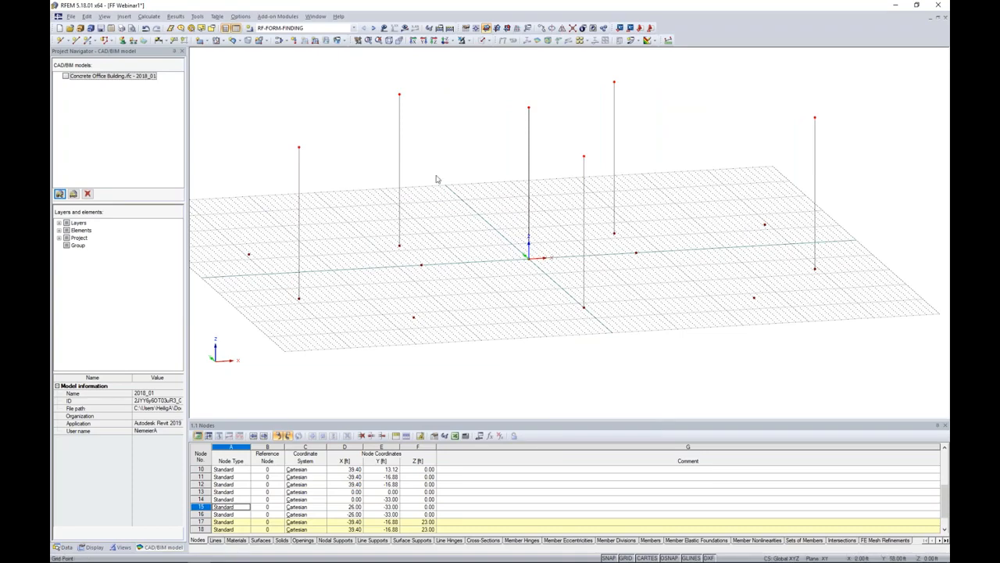
middle_click_drag(469, 187, 481, 208, "ctrl")
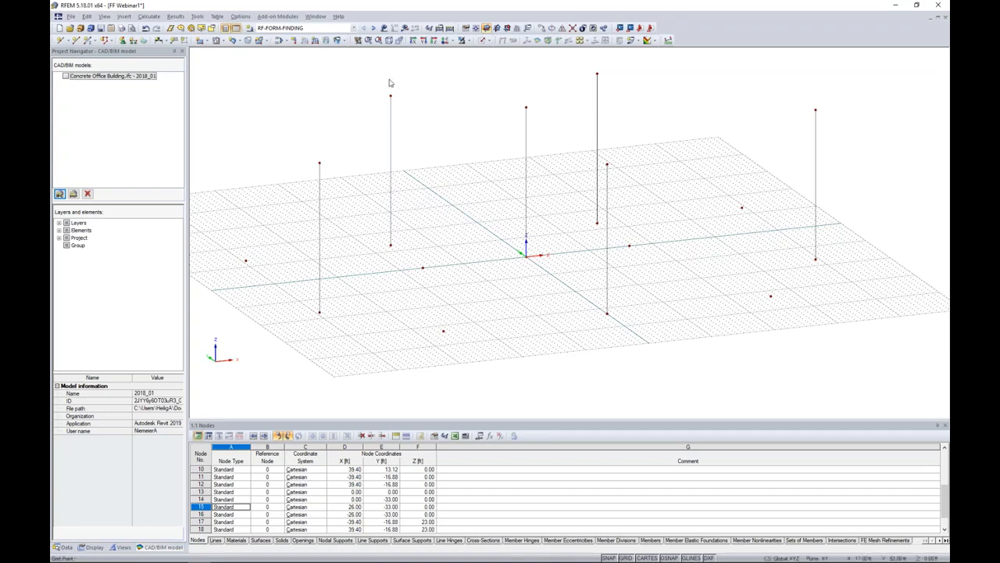
left_click_drag(404, 262, 376, 224)
key("Delete")
left_click_drag(544, 272, 521, 235)
key("Delete")
middle_click_drag(588, 239, 504, 188, "ctrl")
key("Delete")
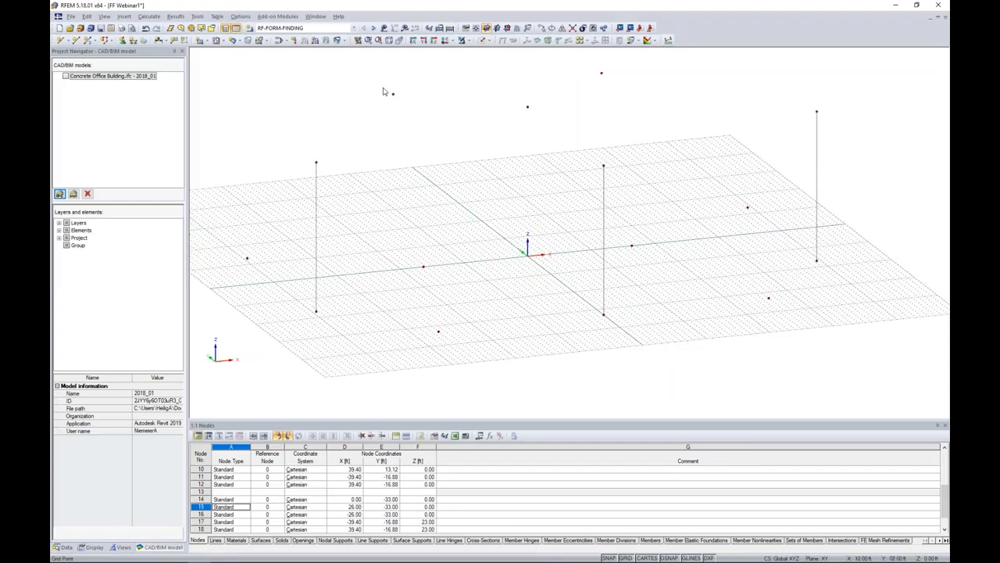
middle_click_drag(453, 211, 461, 163)
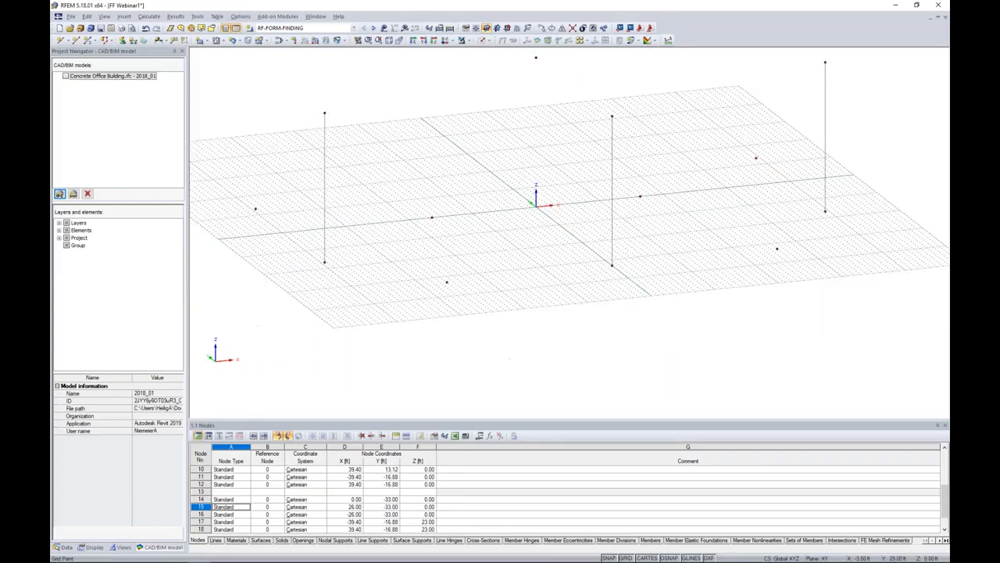
middle_click_drag(264, 191, 261, 222)
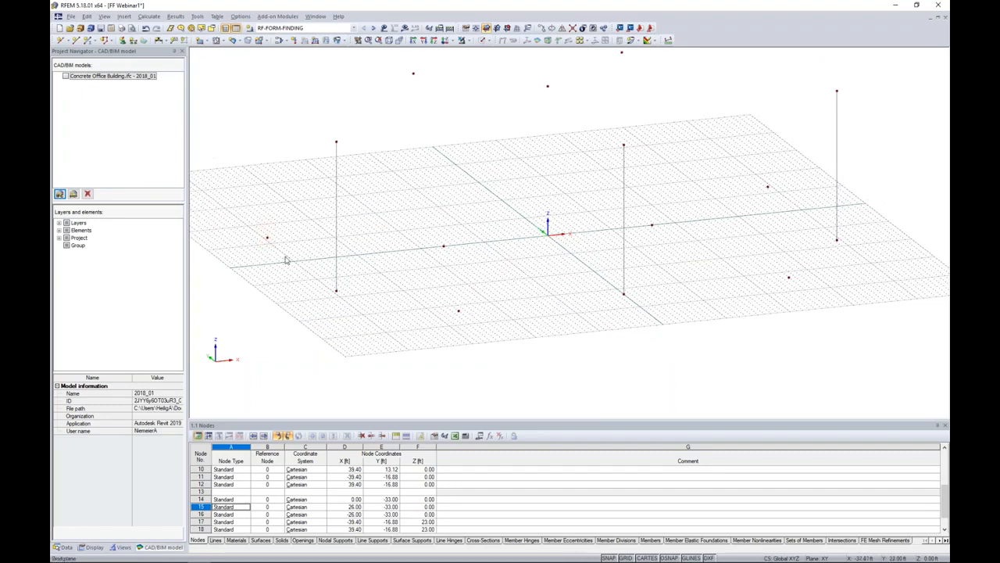
Copy the six base nodes that have no vertical lines 16 ft up in Z, with new lines connecting them to their copies.
middle_click_drag(663, 241, 630, 245)
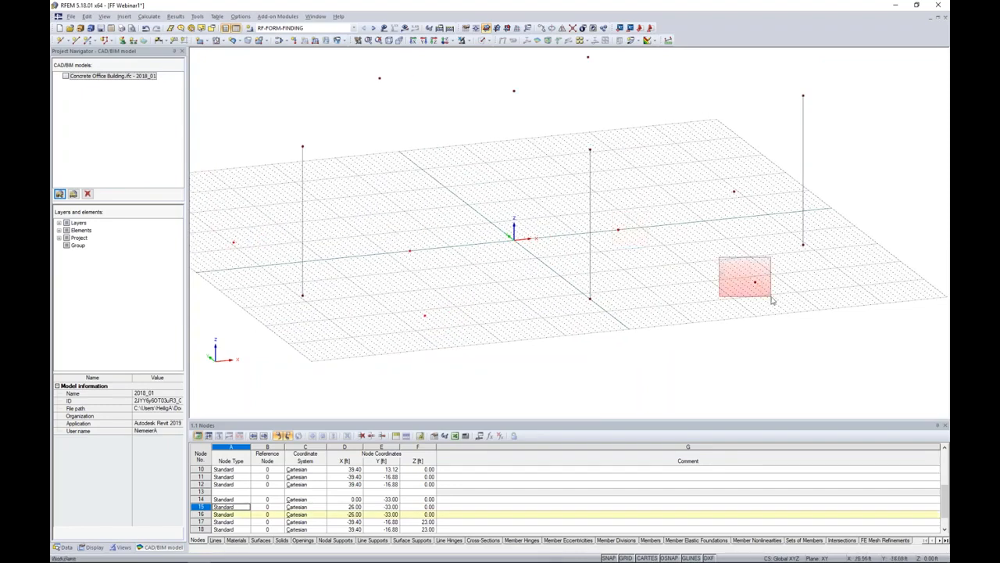
left_click(541, 29)
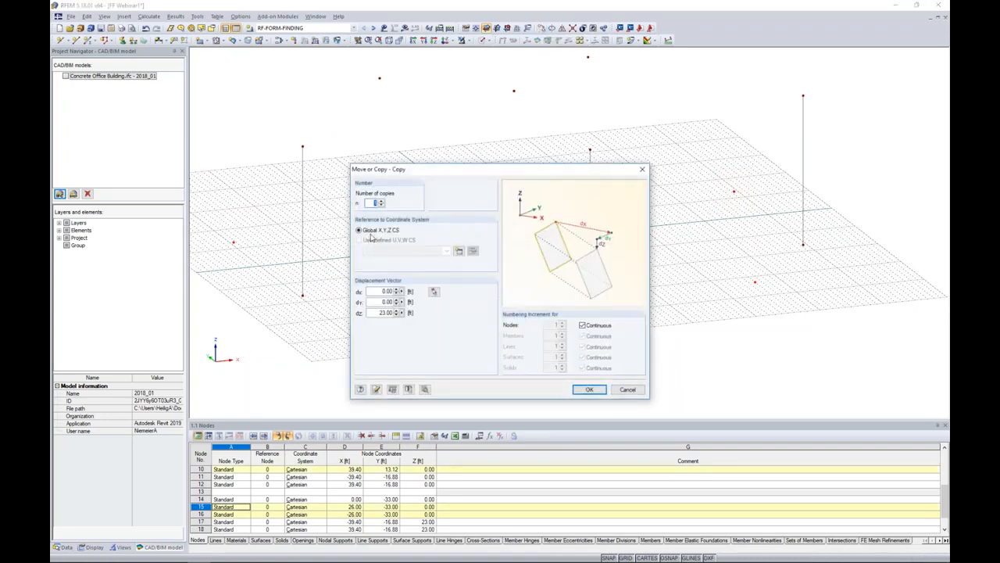
left_click(378, 312)
type("16")
left_click(424, 389)
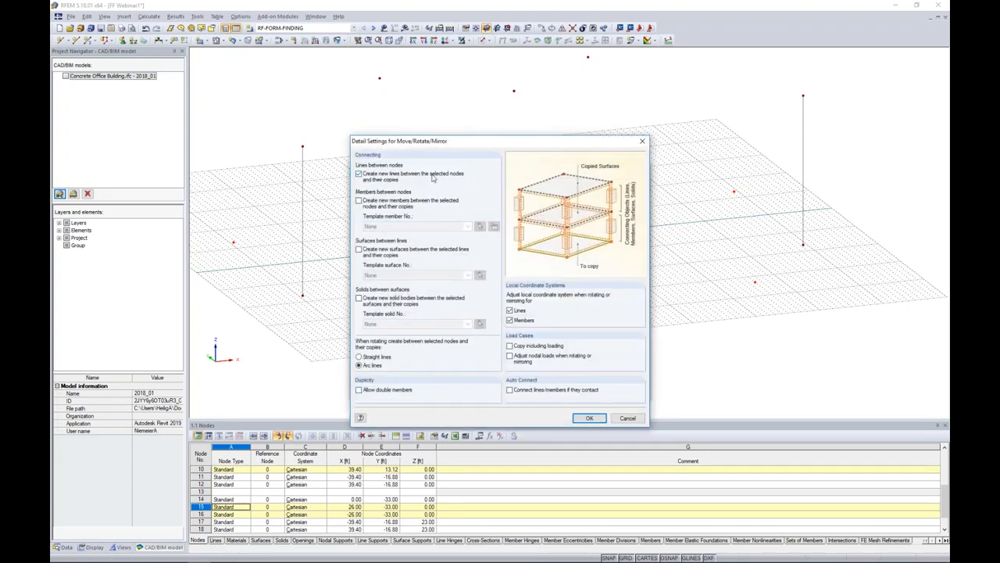
left_click(589, 417)
left_click(588, 391)
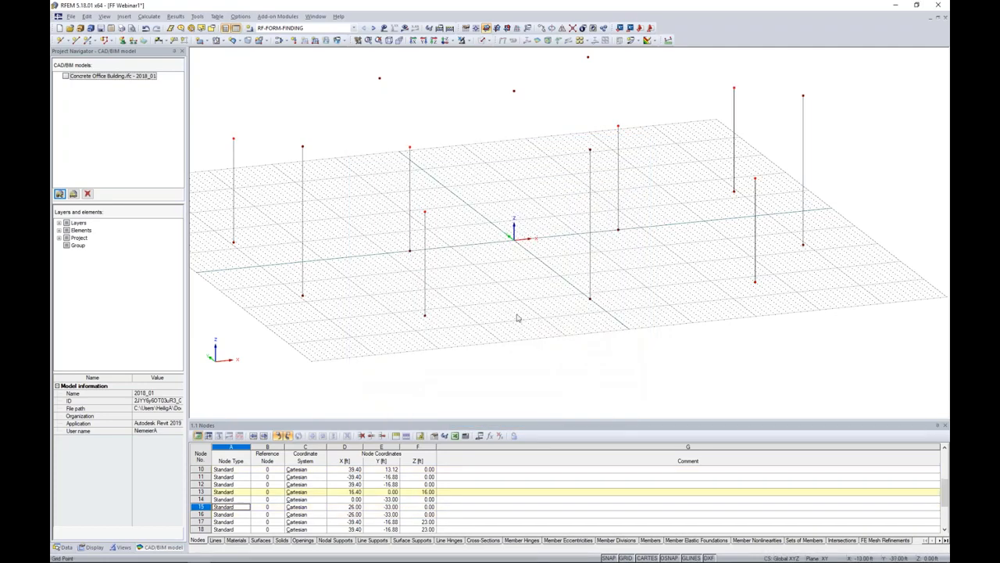
Delete the base nodes of the recess's two inner corners and at X ±39.40, Y 13.12 ft with their vertical lines, keeping the raised nodes.
mouse_move(525, 297)
middle_mouse_down("ctrl")
mouse_move(514, 299)
mouse_move(527, 305)
middle_mouse_up("ctrl")
left_click_drag(253, 258, 225, 227)
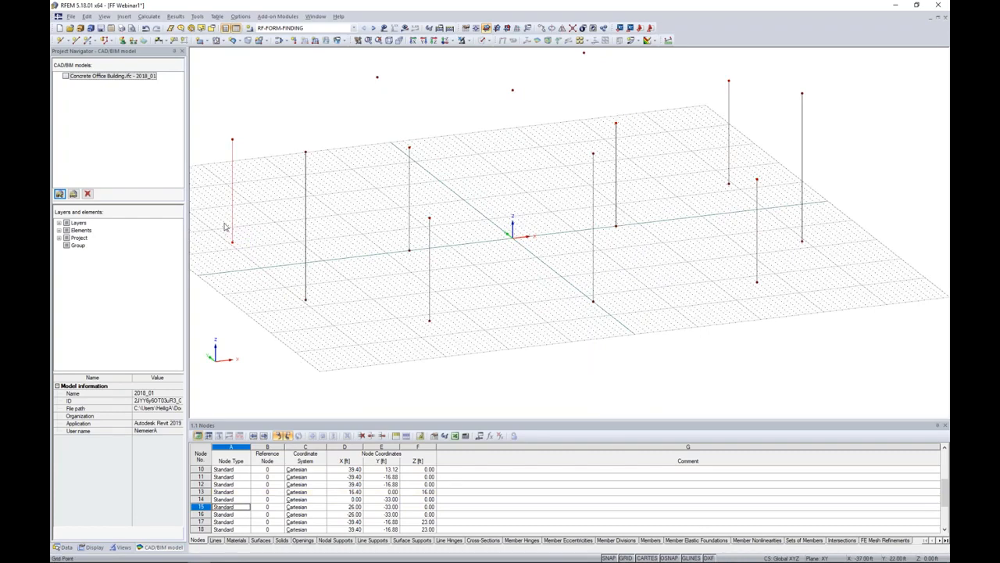
key("Delete")
left_click_drag(412, 258, 401, 239)
key("Delete")
left_click_drag(635, 243, 613, 219)
key("Delete")
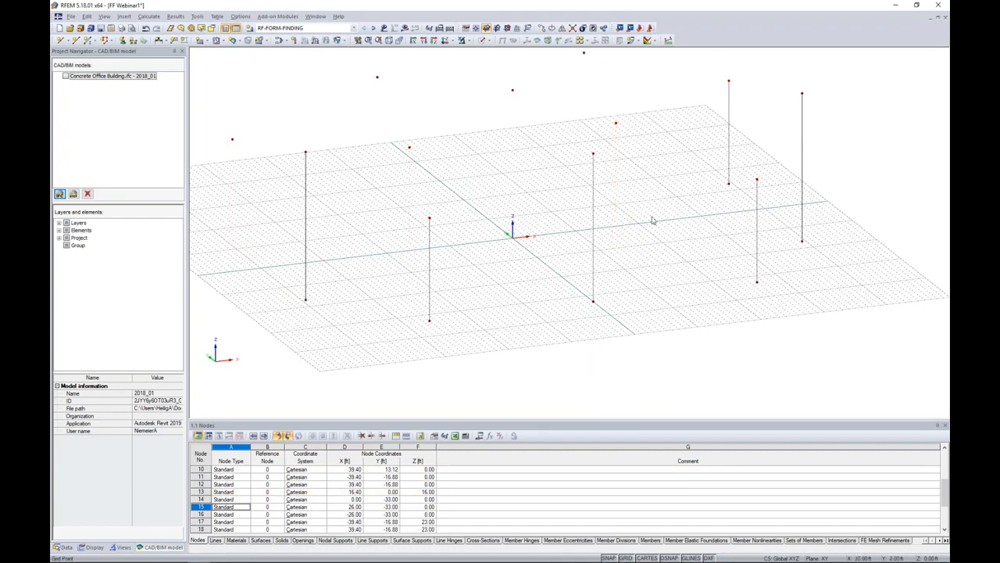
middle_click_drag(766, 197, 725, 217)
left_click_drag(698, 221, 671, 184)
key("Delete")
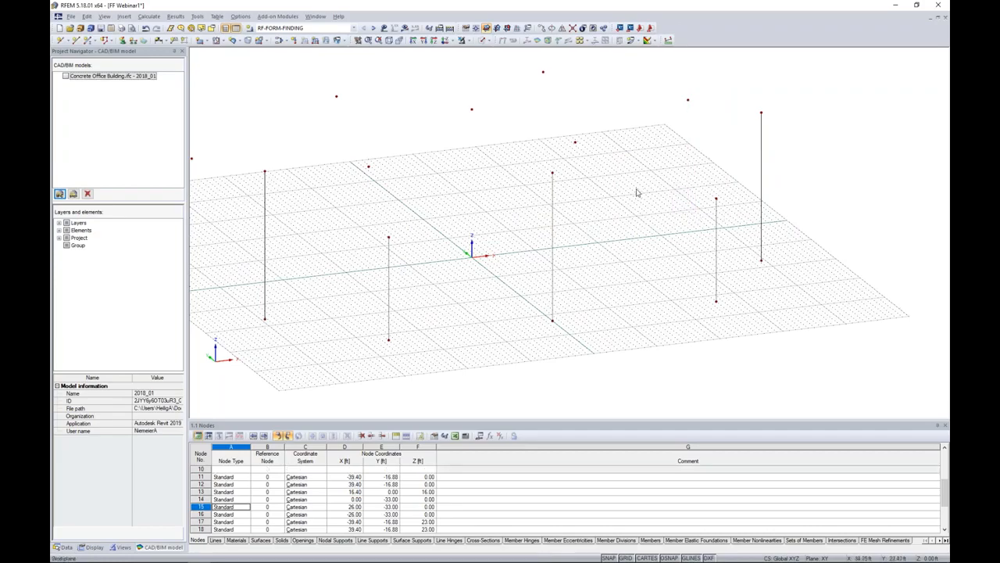
Hide the work plane grid.
scroll(637, 192, "down", 2)
middle_click_drag(638, 202, 601, 257, "ctrl")
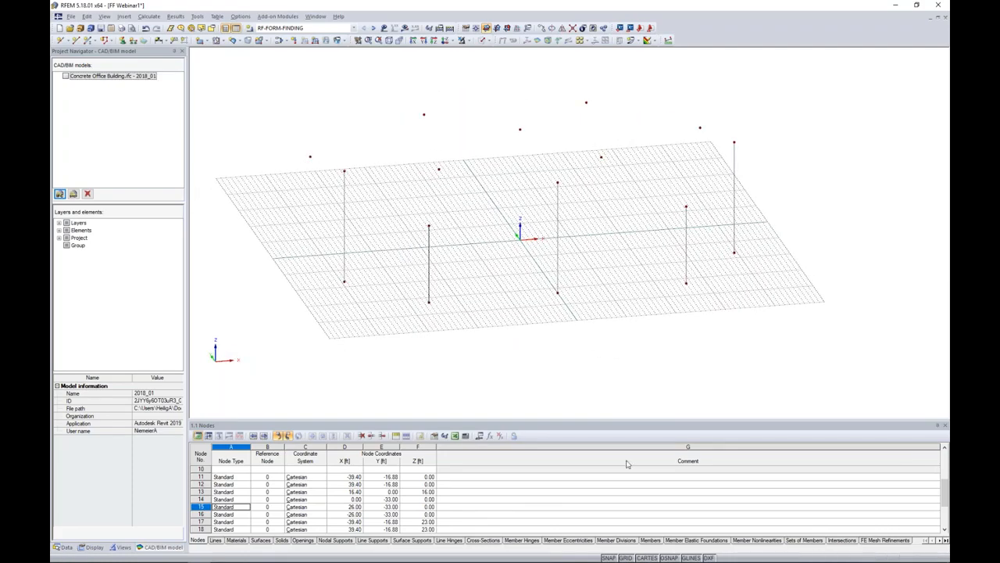
left_click(625, 557)
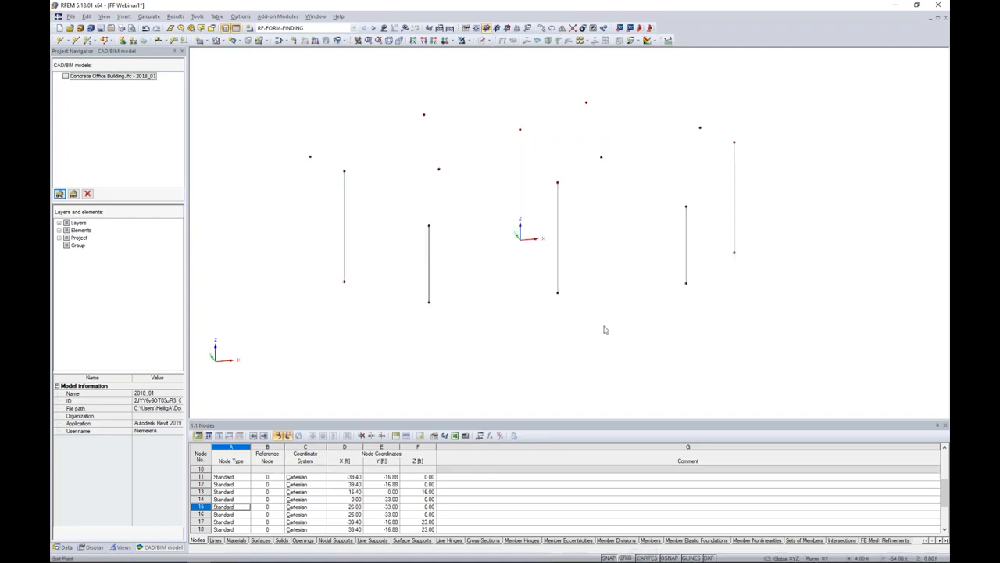
middle_click_drag(604, 244, 577, 352, "ctrl")
middle_click_drag(569, 292, 594, 292)
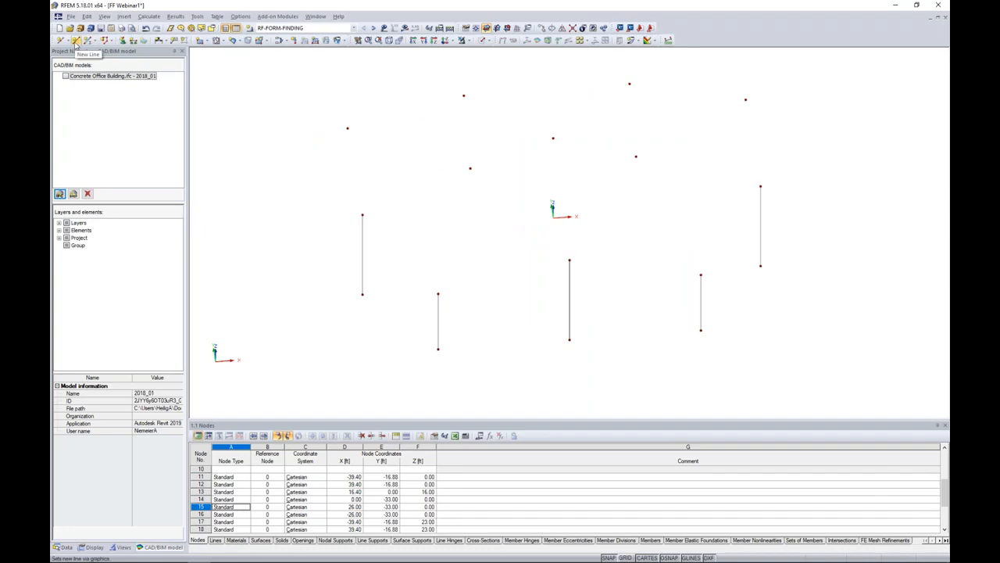
Draw connected lines along the raised building-side nodes, from the negative X outer node through the recess to the positive X outer node.
left_click(75, 41)
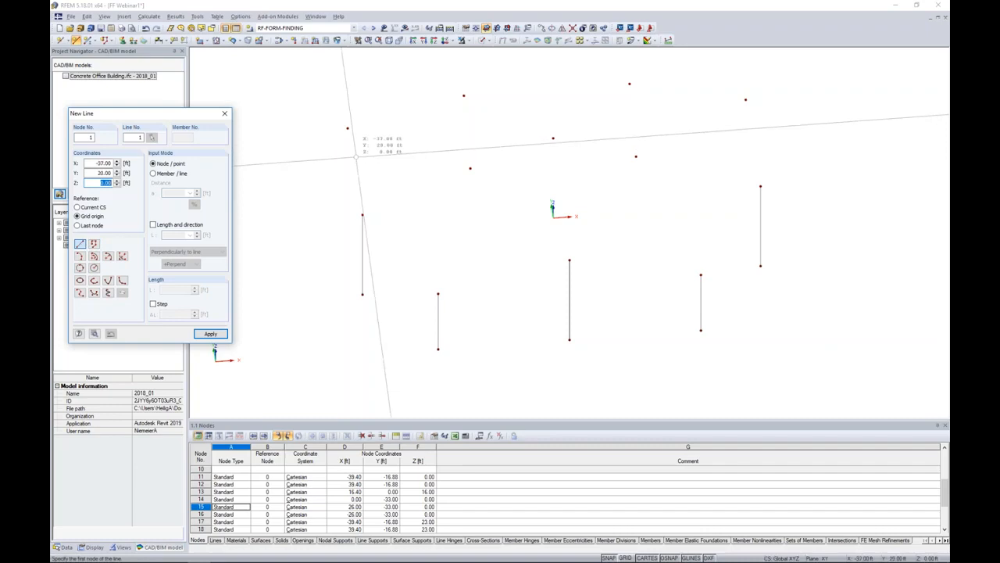
left_click(349, 128)
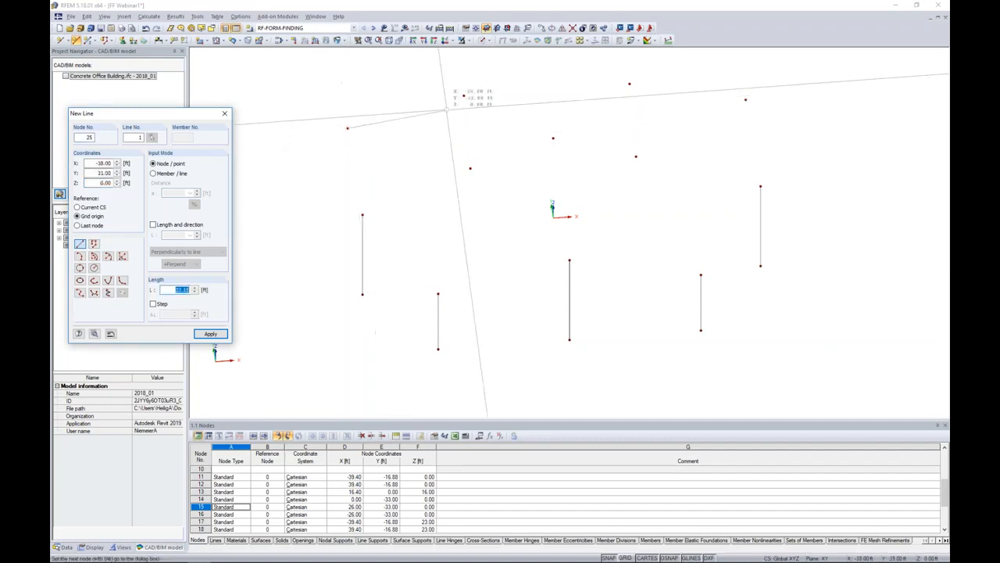
left_click(463, 96)
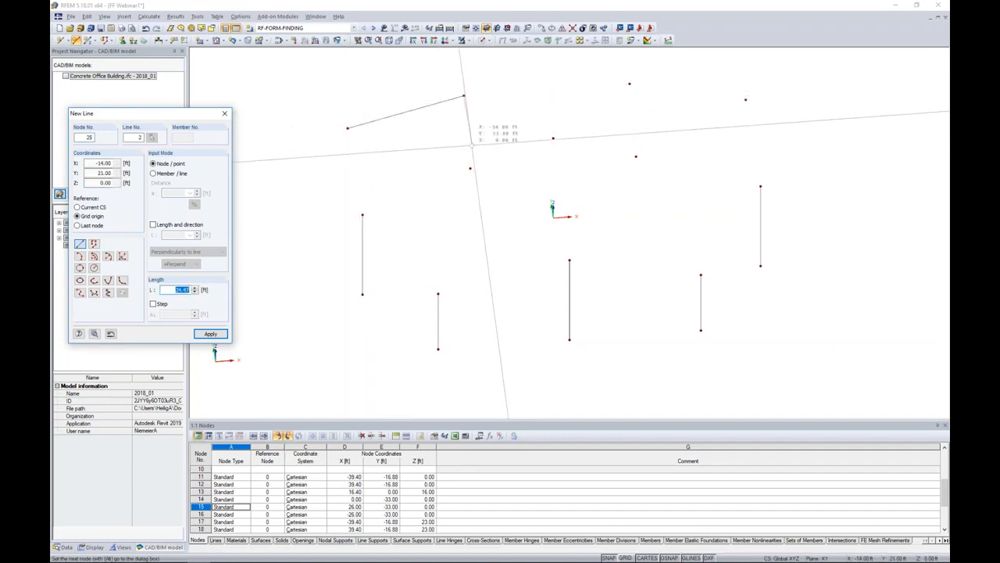
left_click(470, 168)
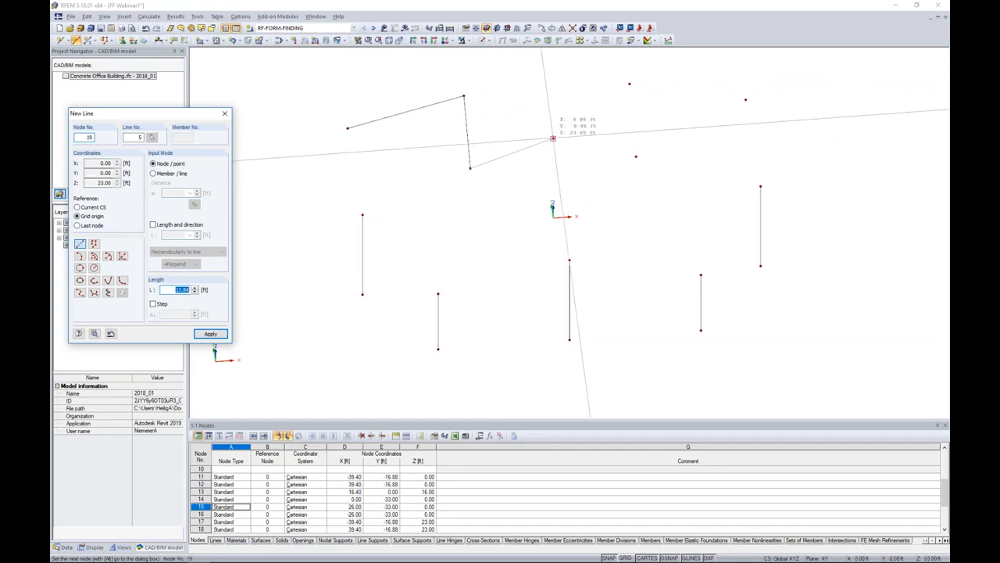
left_click(553, 139)
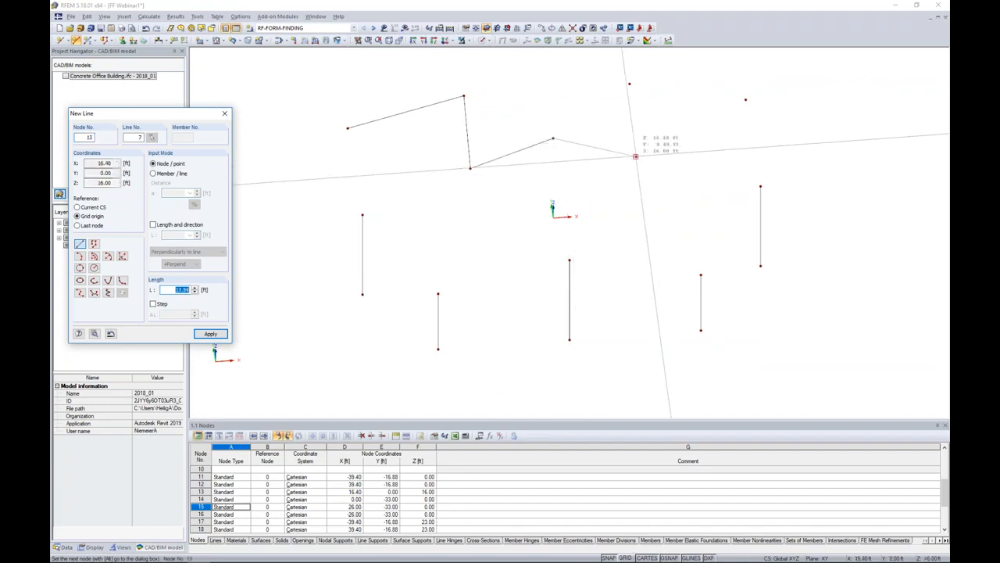
left_click(635, 156)
left_click(630, 84)
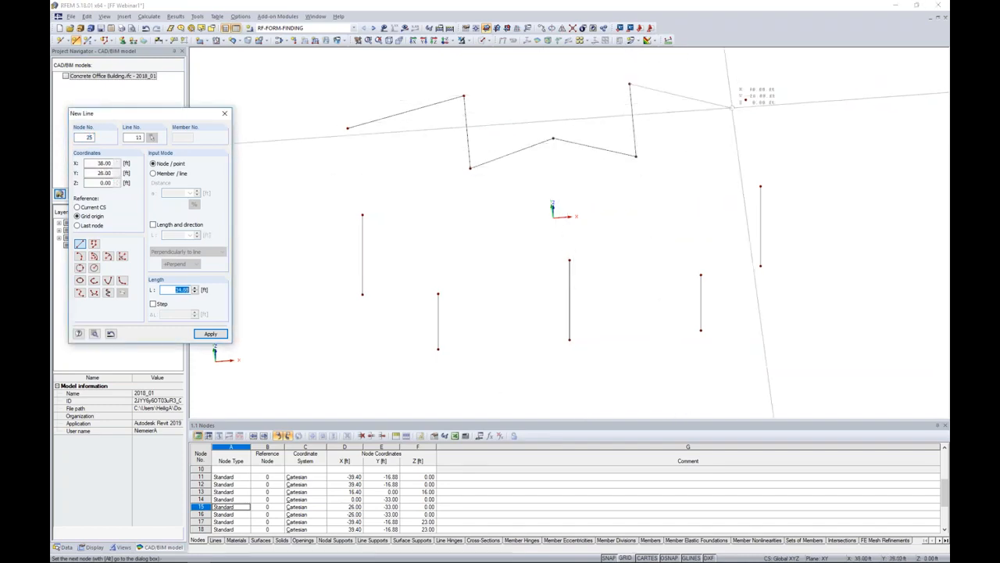
left_click(745, 99)
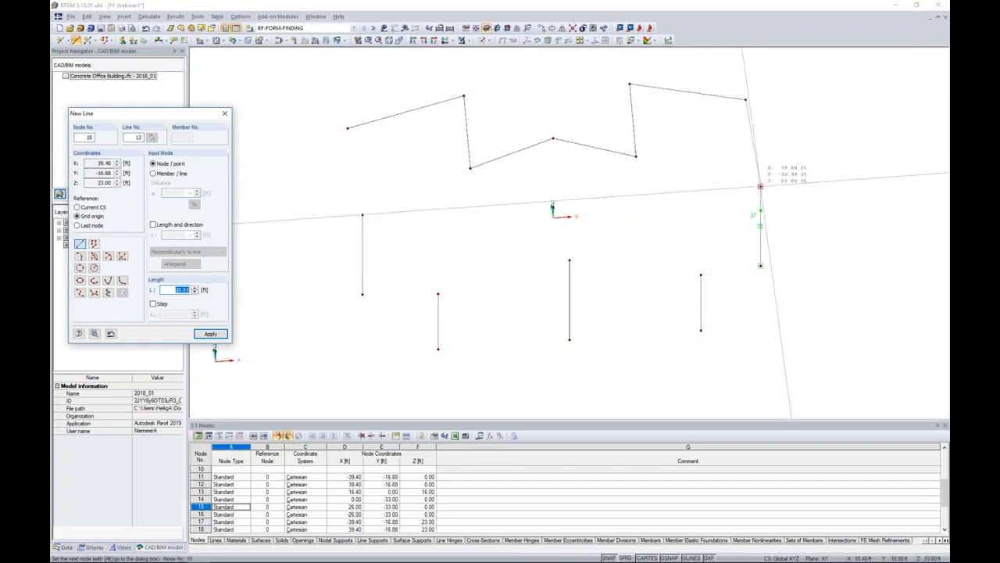
Continue the outline through the five mast tops and close it at the starting node on the negative X side.
left_click(760, 186)
left_click(701, 275)
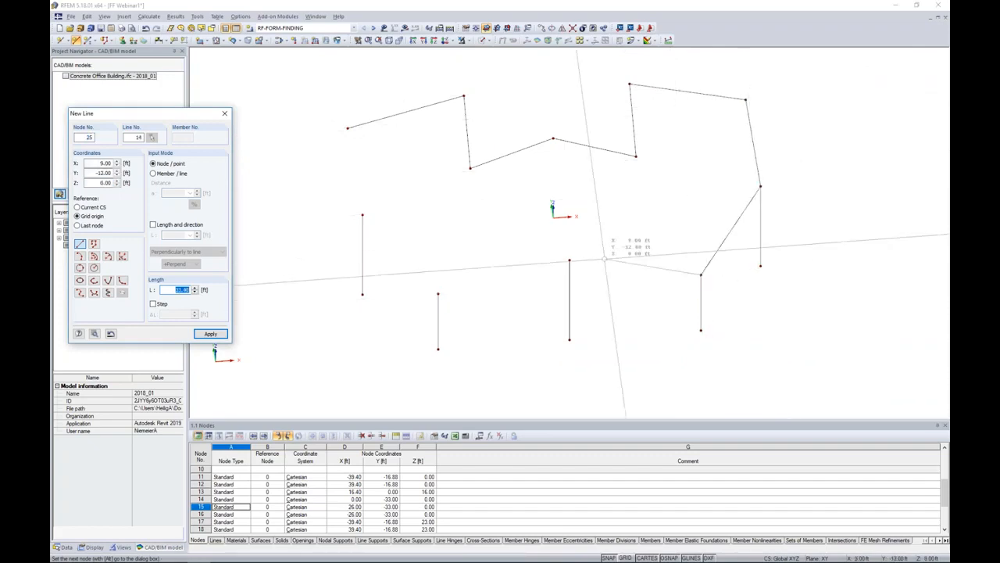
left_click(569, 261)
left_click(438, 293)
left_click(362, 214)
left_click(347, 128)
left_click(347, 127)
right_click(469, 156)
mouse_move(533, 224)
middle_mouse_down("ctrl")
mouse_move(493, 120)
mouse_move(630, 143)
mouse_move(531, 163)
mouse_move(531, 226)
middle_mouse_up("ctrl")
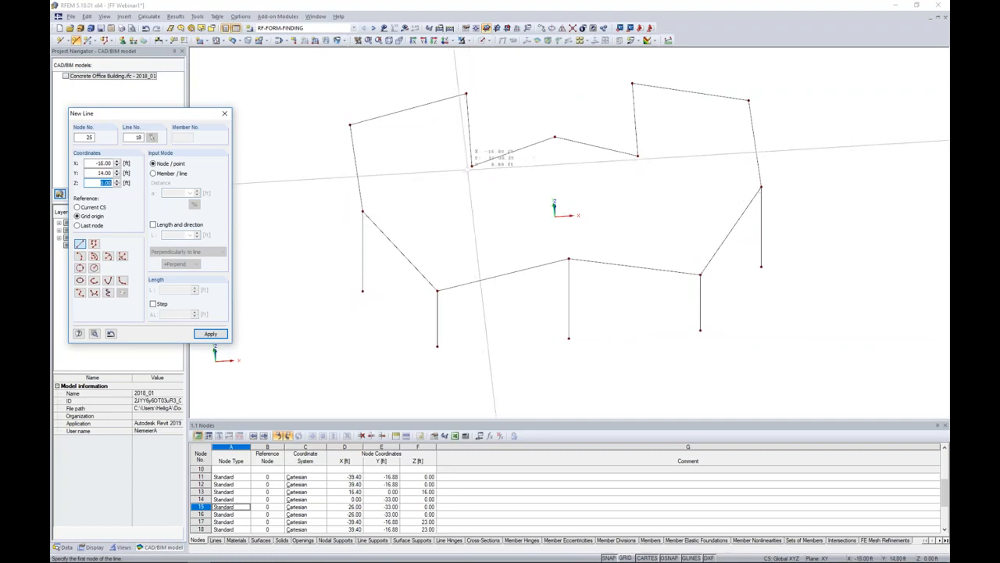
Draw internal lines linking each raised inner recess corner to its outer 23 ft mast top and to the front centre mast top.
left_click(472, 166)
left_click(362, 211)
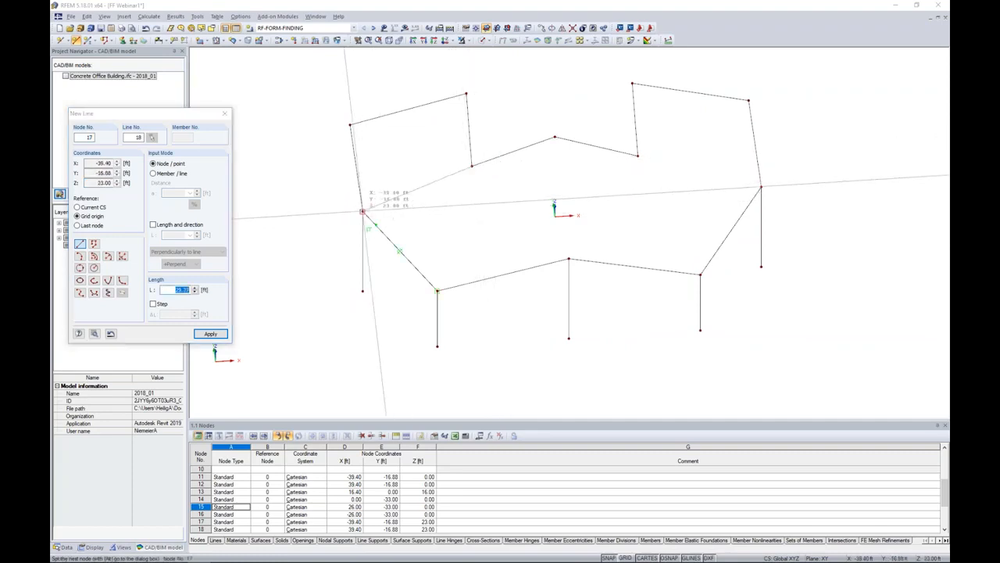
left_click(472, 166)
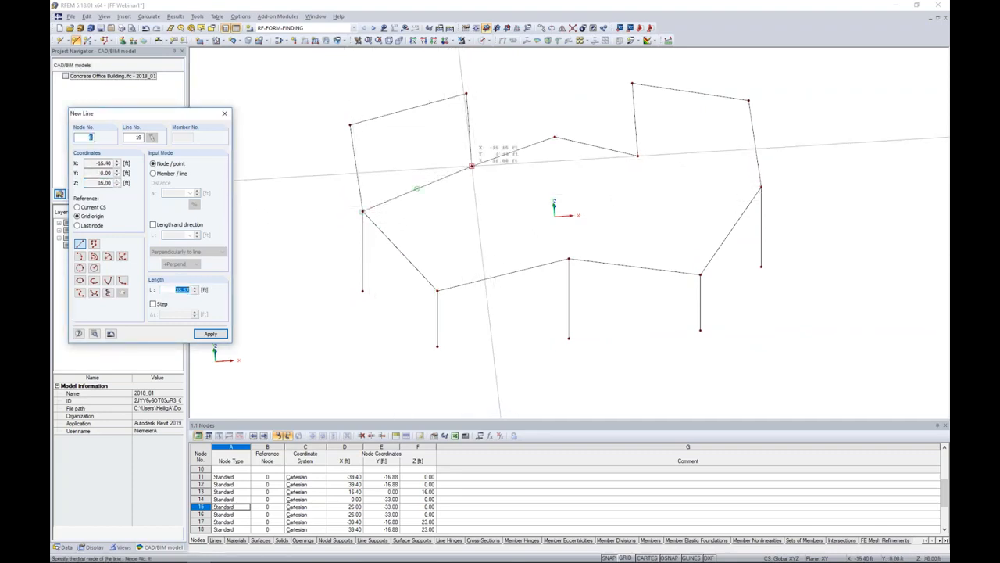
left_click(568, 257)
left_click(638, 155)
left_click(569, 257)
left_click(638, 155)
left_click(761, 186)
middle_click_drag(793, 248, 781, 254, "ctrl")
key("Escape")
Show the Concrete Office Building.ifc model in solid display, check the membrane outline against it, and hide the building model.
middle_click_drag(602, 308, 629, 179, "ctrl")
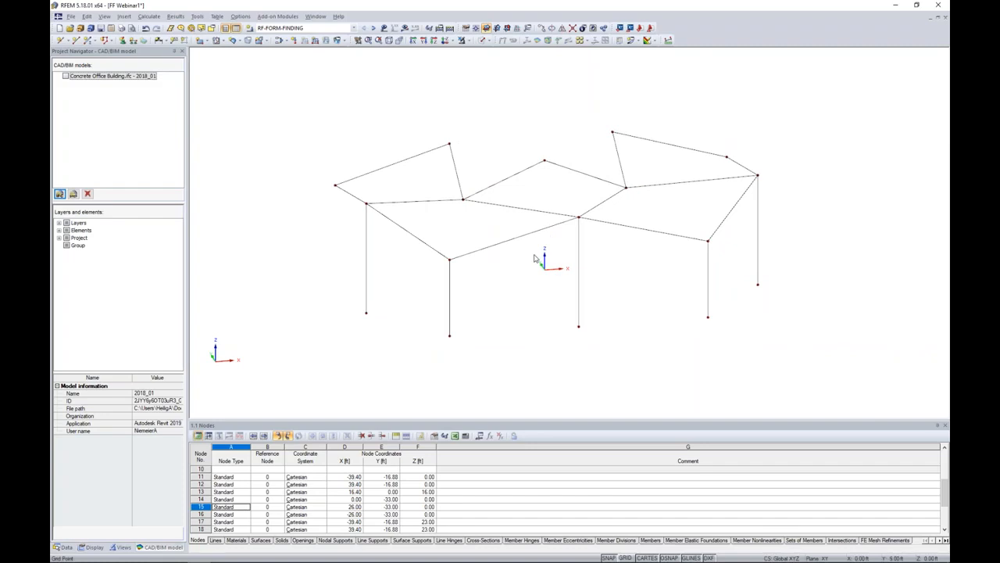
middle_click_drag(538, 264, 539, 289, "ctrl")
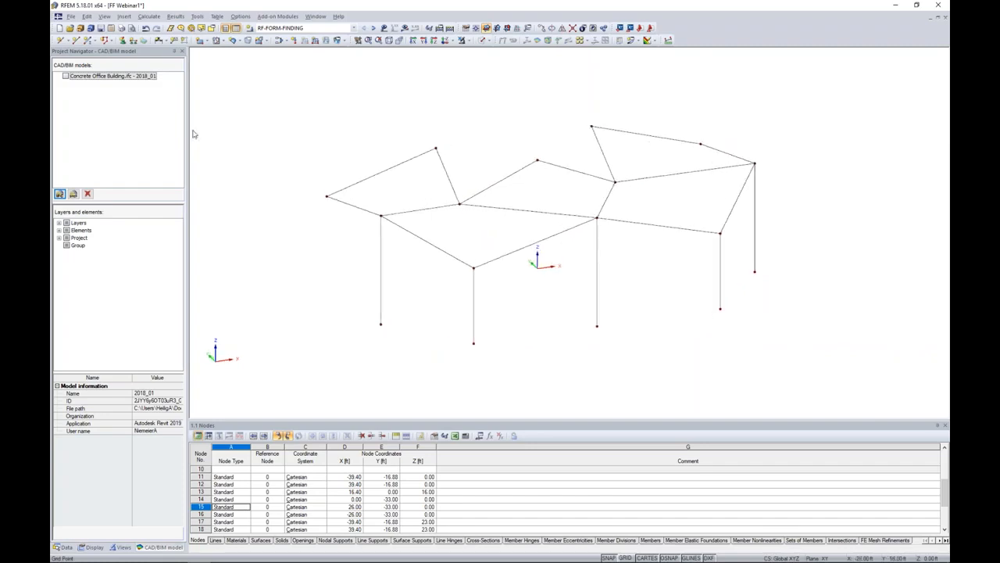
left_click(66, 77)
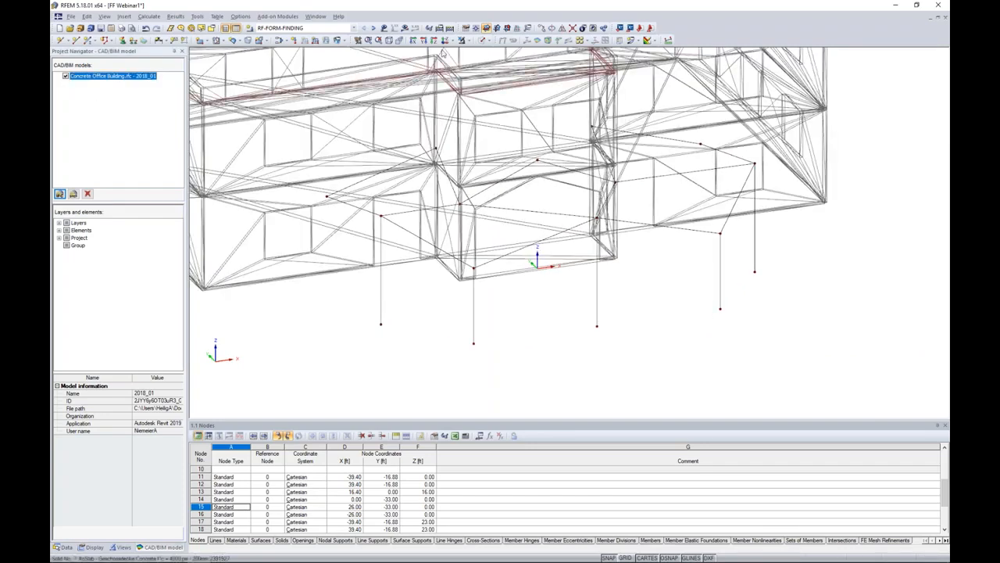
left_click(482, 42)
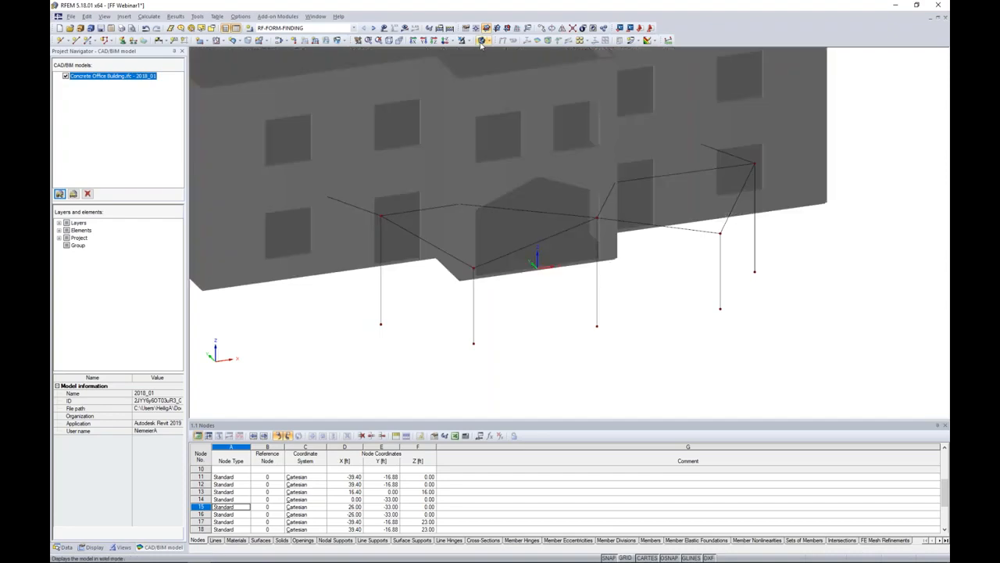
middle_click_drag(555, 324, 672, 317, "ctrl")
middle_click_drag(486, 300, 547, 296, "ctrl")
left_click(66, 76)
left_click(66, 76)
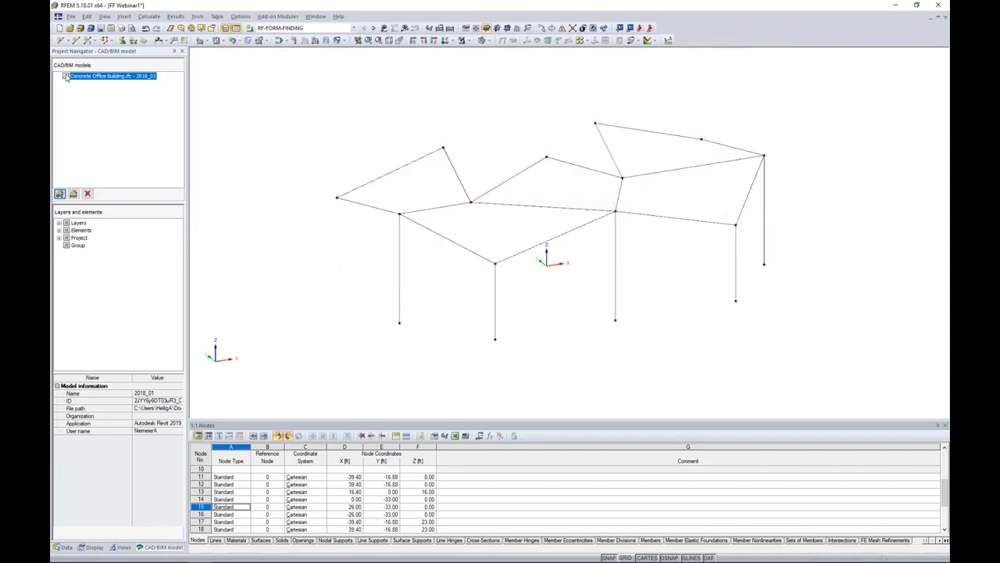
Examine the membrane's boundary lines, internal lines and mast tops from above and at an angle.
scroll(566, 187, "down", 2)
middle_click_drag(566, 188, 442, 250, "ctrl")
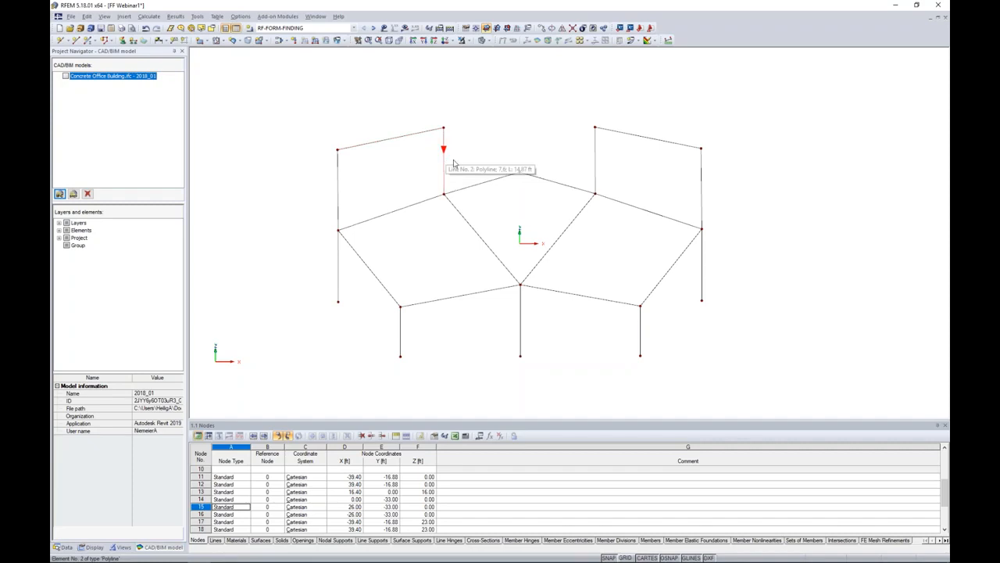
left_click(544, 181)
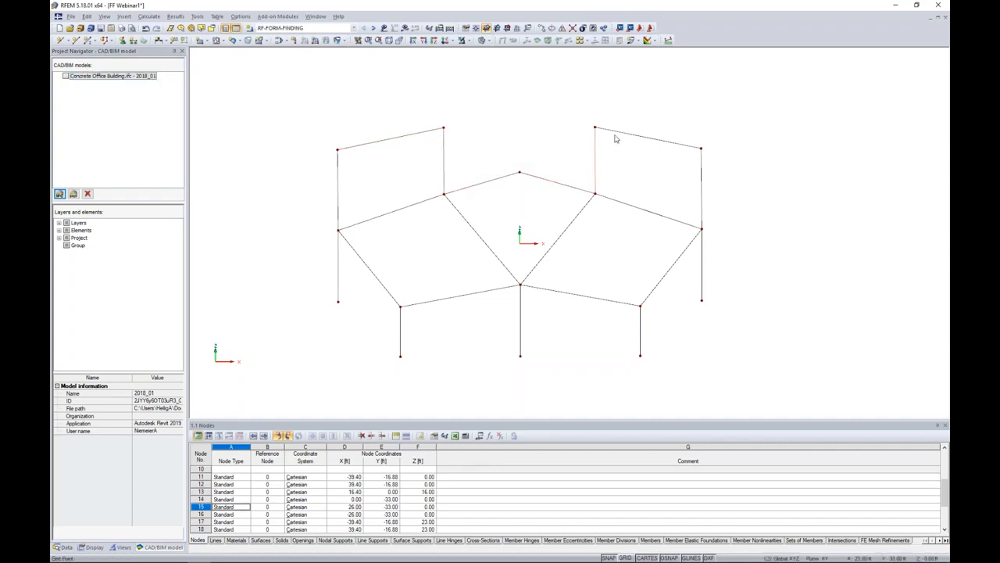
middle_click_drag(605, 139, 459, 142, "ctrl")
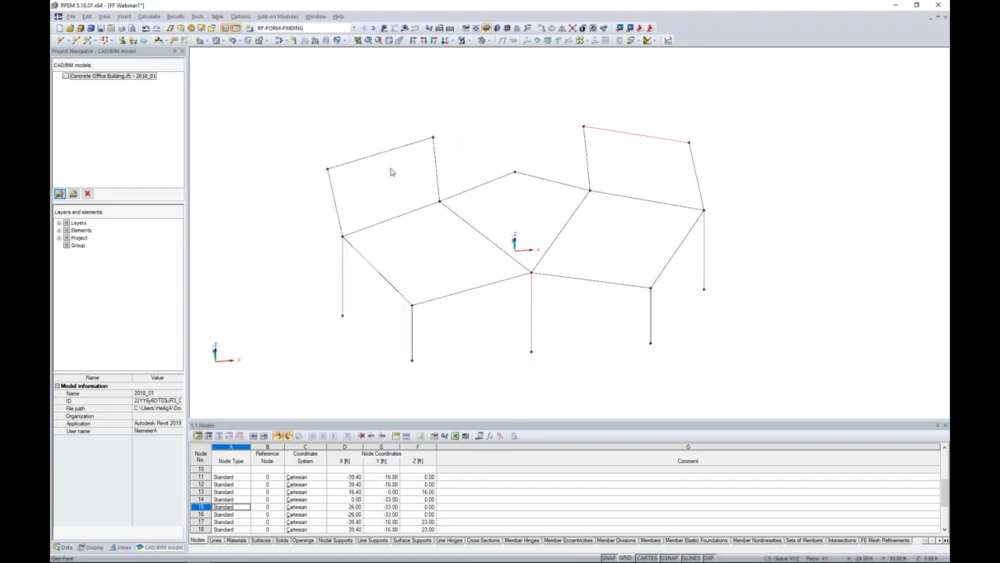
middle_click_drag(409, 202, 383, 196, "ctrl")
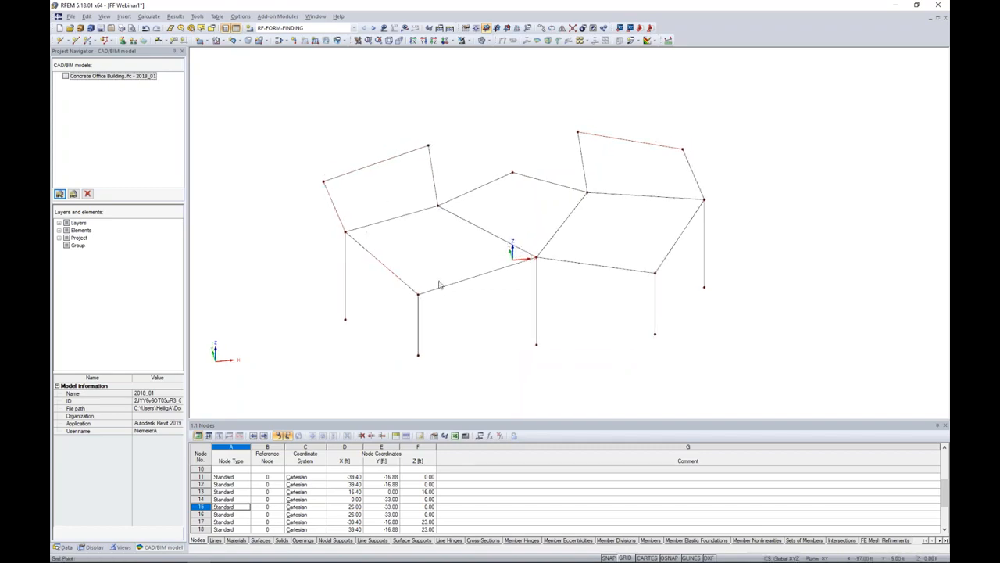
scroll(456, 293, "up", 3)
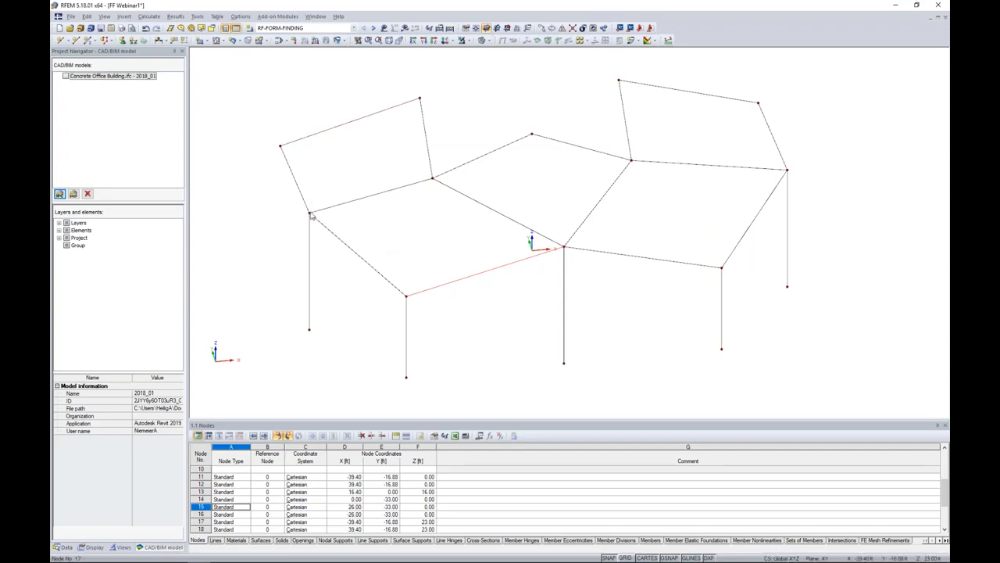
scroll(322, 168, "down", 1)
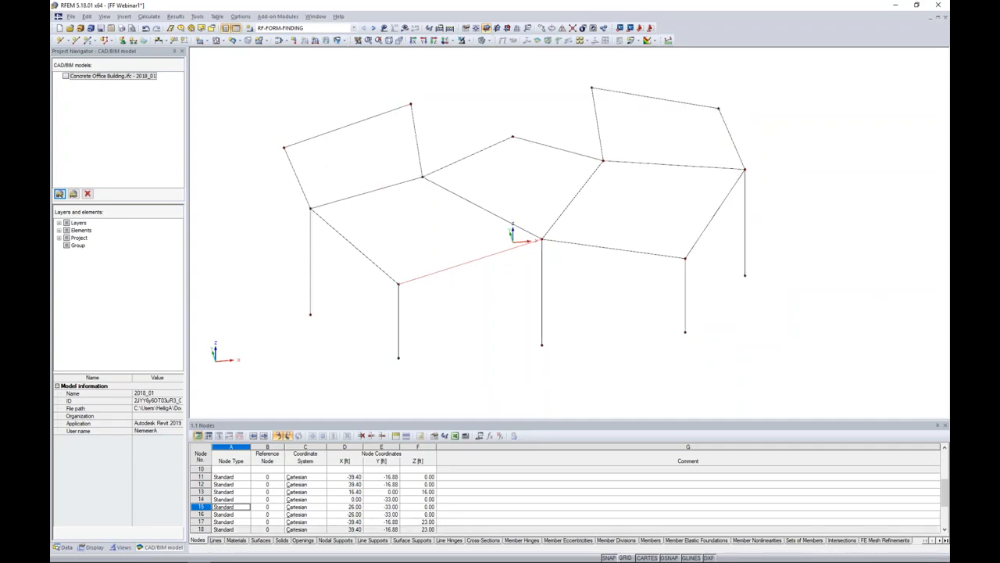
Show the work plane grid beneath the mast structure.
left_click(626, 558)
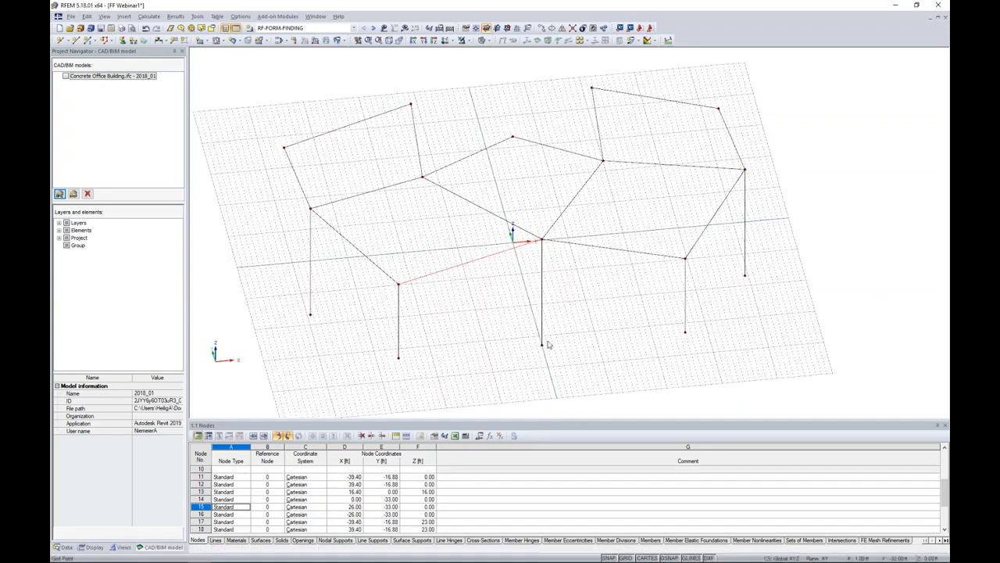
middle_click_drag(511, 317, 496, 297, "ctrl")
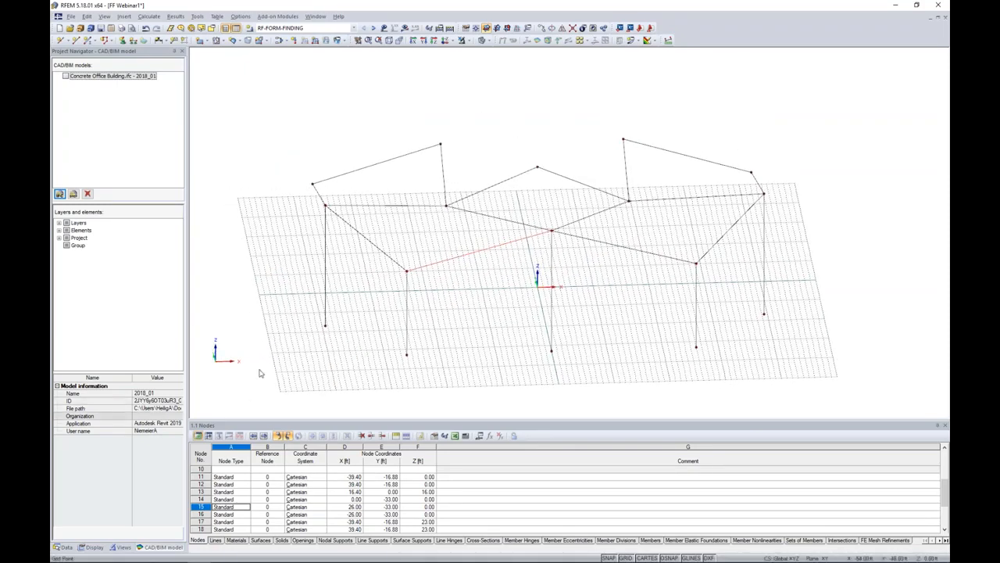
middle_click_drag(513, 304, 550, 286, "ctrl")
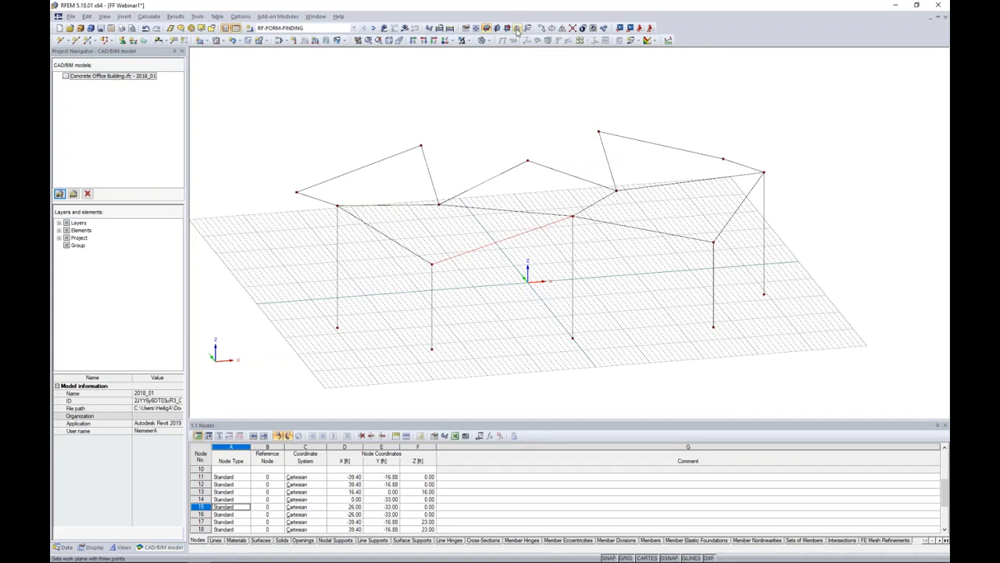
Define a three-point work plane through the left side's rear outer corner, the outer 23 ft mast top and the raised inner recess corner.
left_click(516, 30)
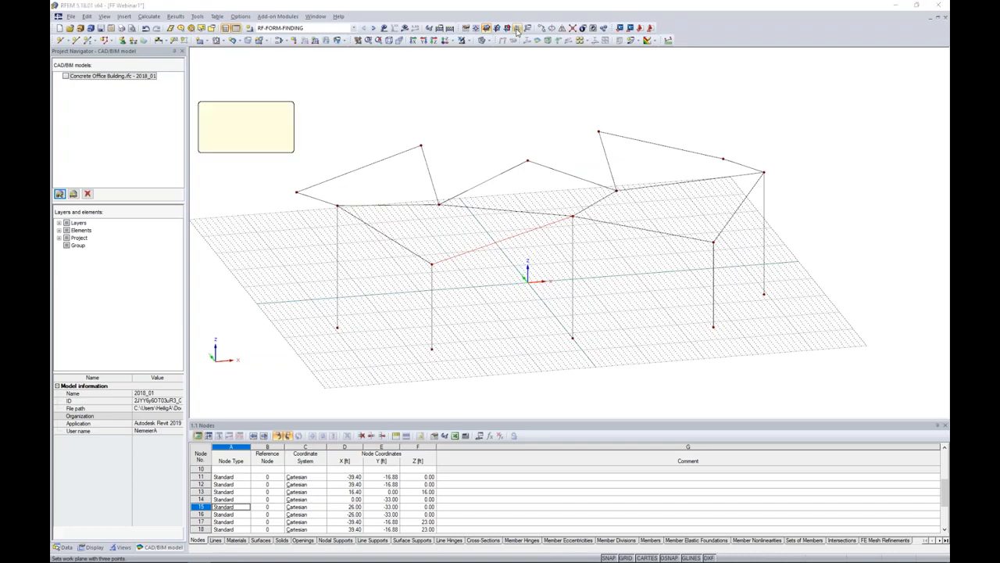
middle_click_drag(510, 114, 508, 154, "ctrl")
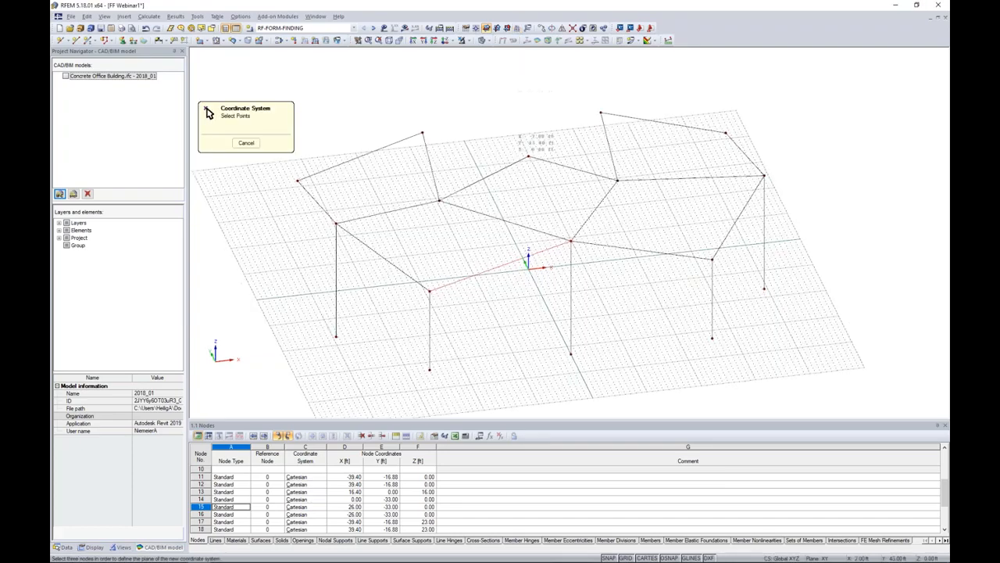
left_click(297, 180)
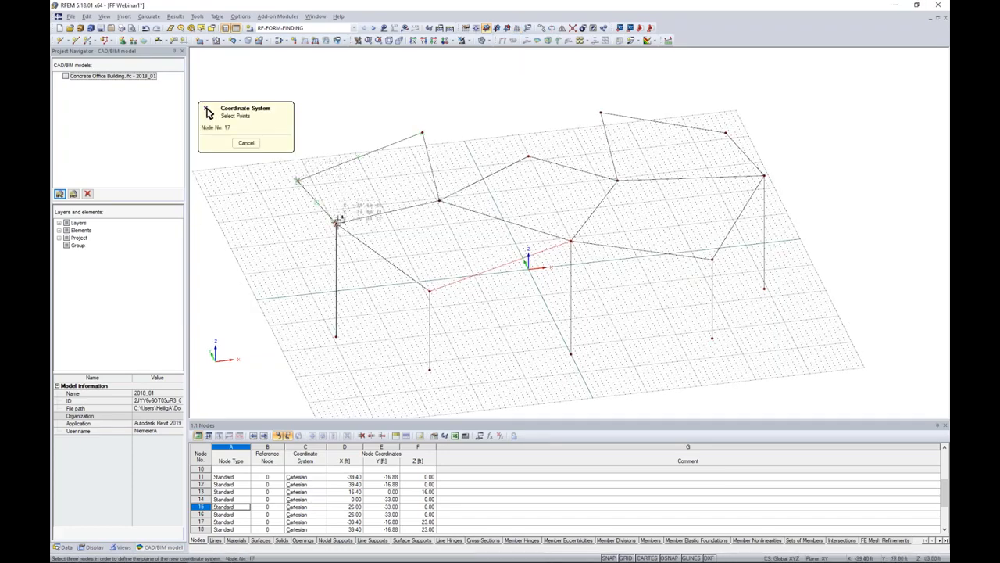
left_click(336, 223)
left_click(438, 202)
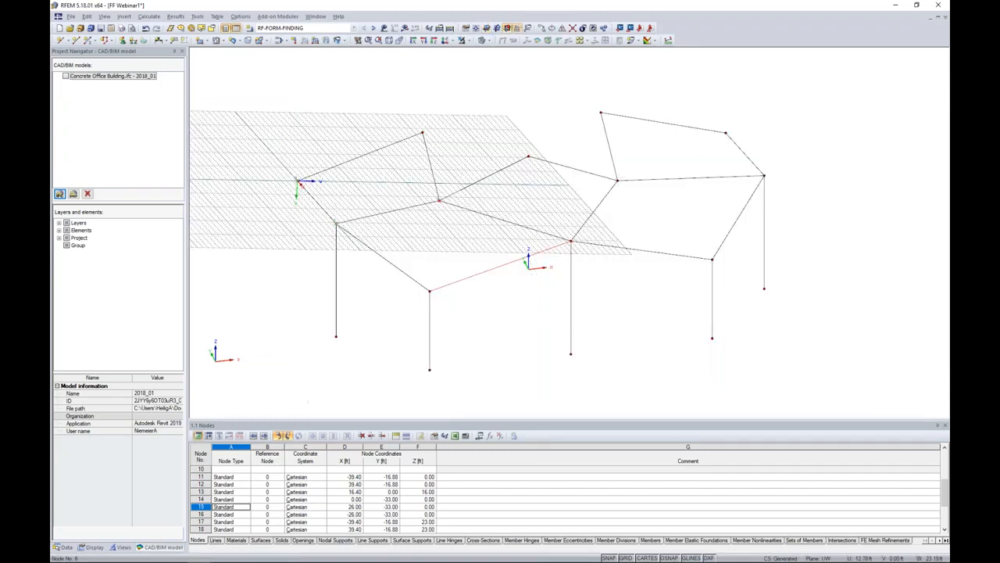
mouse_move(442, 269)
middle_mouse_down("ctrl")
mouse_move(431, 234)
mouse_move(364, 179)
mouse_move(399, 245)
mouse_move(442, 273)
mouse_move(408, 246)
mouse_move(460, 252)
mouse_move(389, 228)
middle_mouse_up("ctrl")
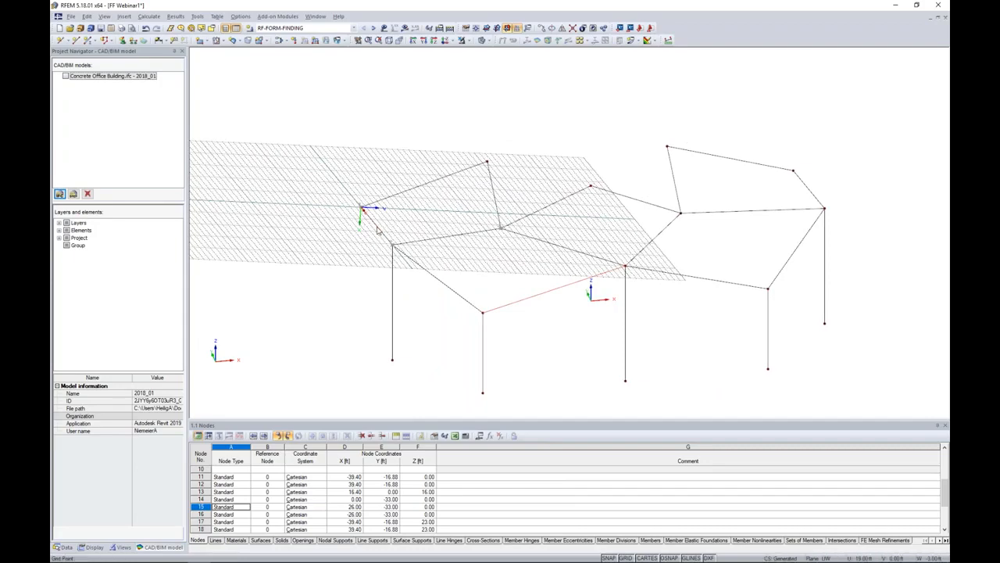
middle_click_drag(404, 236, 403, 252, "ctrl")
scroll(404, 252, "up", 3)
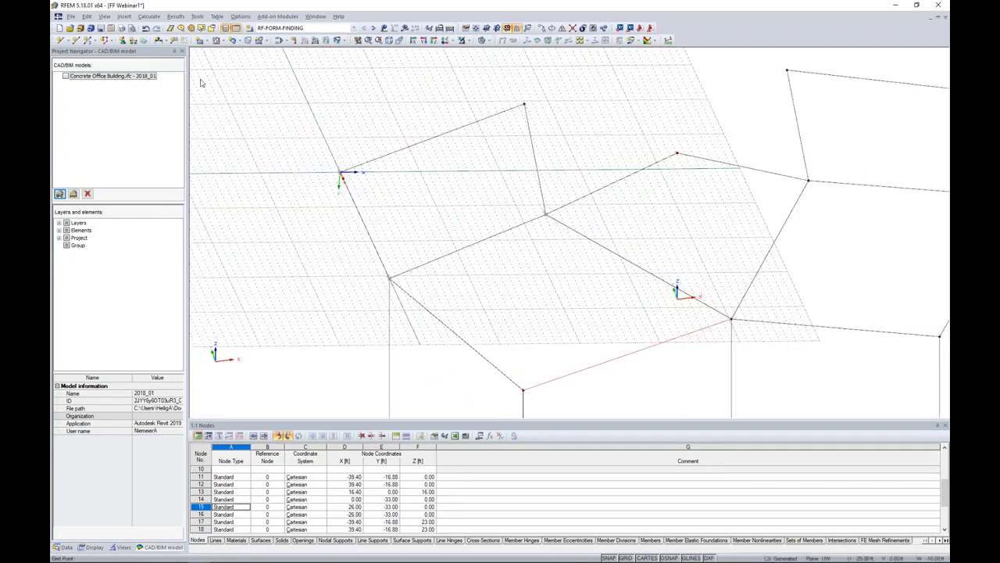
Draw an inward-bowed arc along the left outer edge between the rear outer corner and the outer 23 ft mast top.
left_click(76, 40)
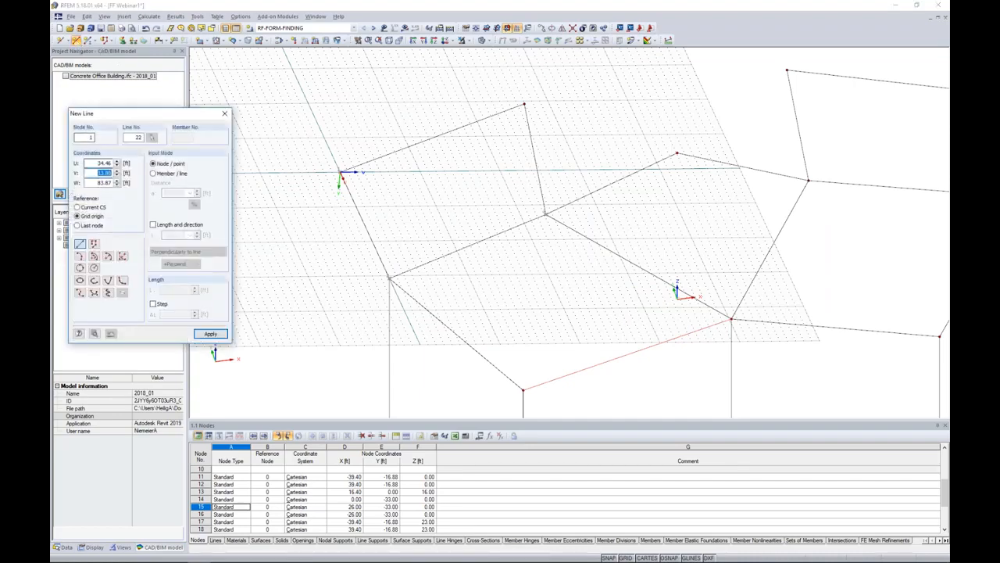
left_click(79, 256)
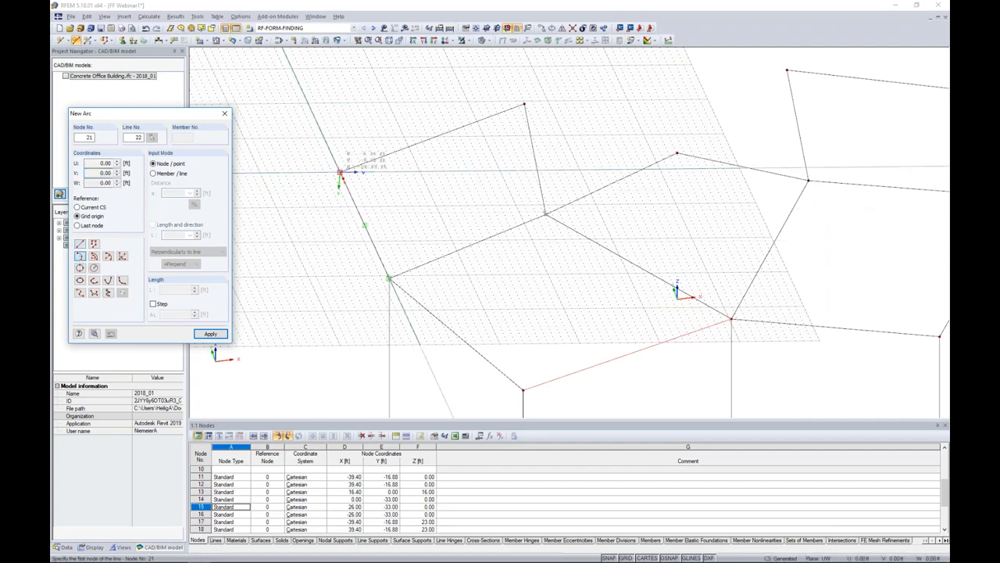
left_click(339, 172)
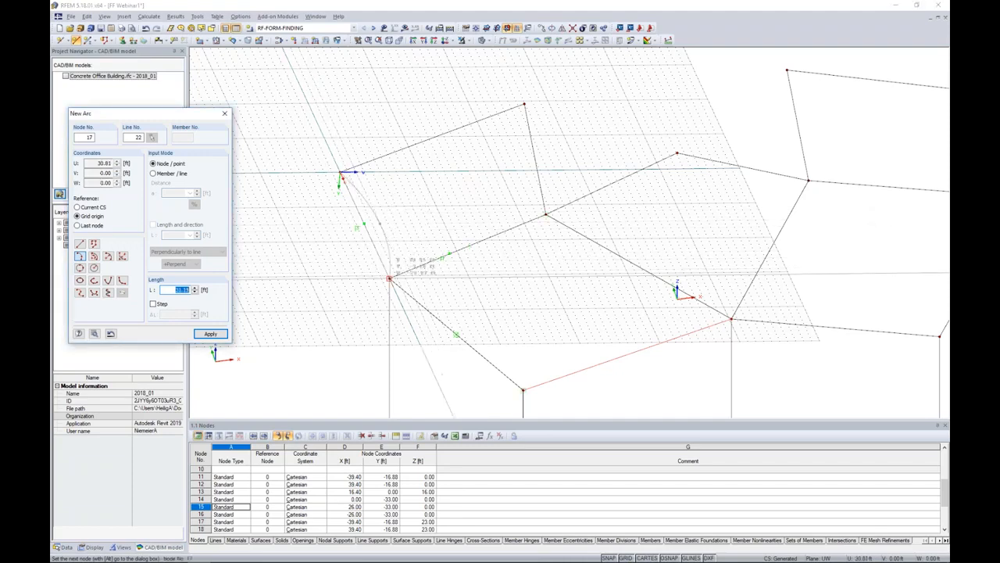
left_click(389, 278)
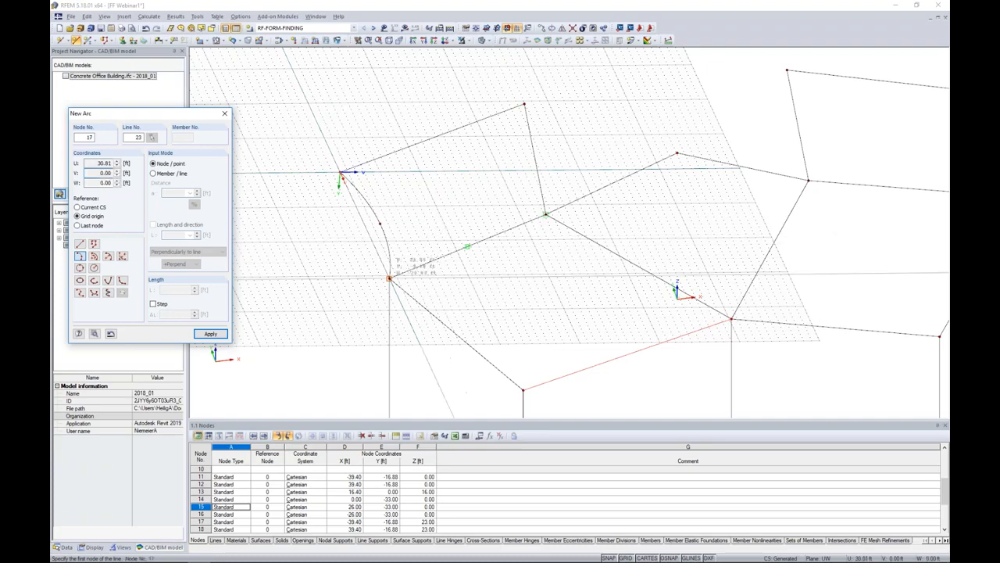
Draw two arcs, one on each side of the internal line between the left outer mast top and the inner recess corner.
left_click(389, 278)
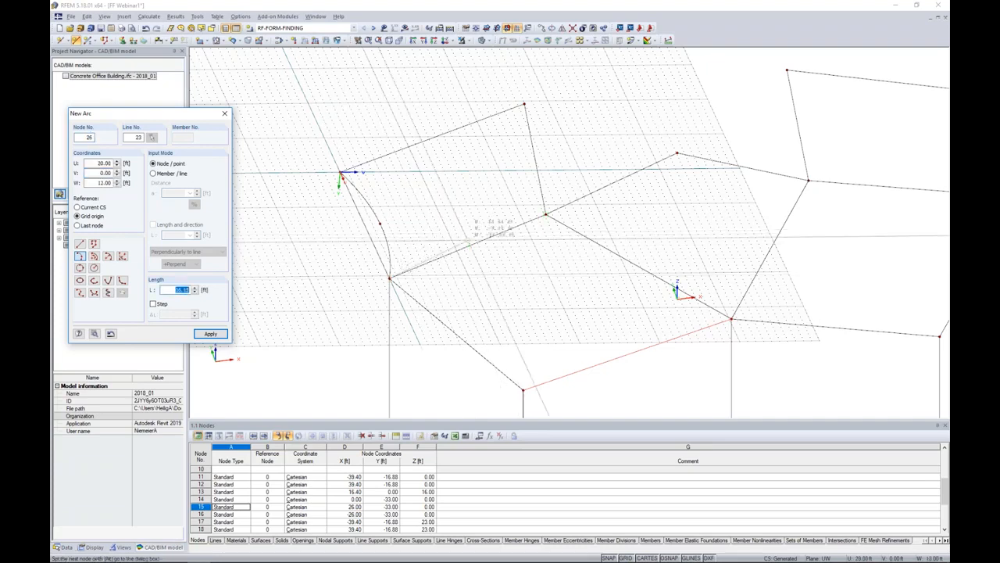
left_click(545, 213)
left_click(389, 277)
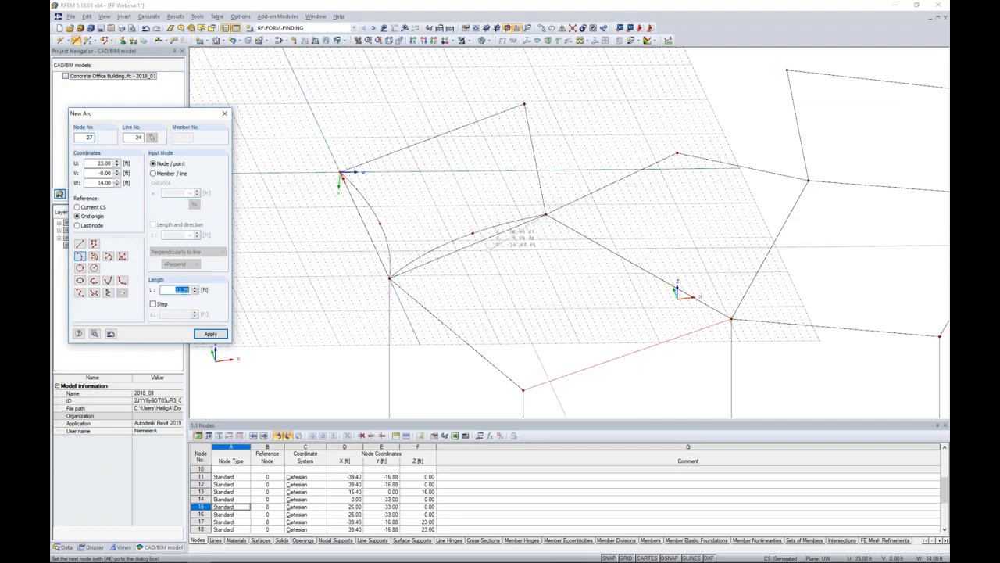
left_click(389, 278)
key("Escape")
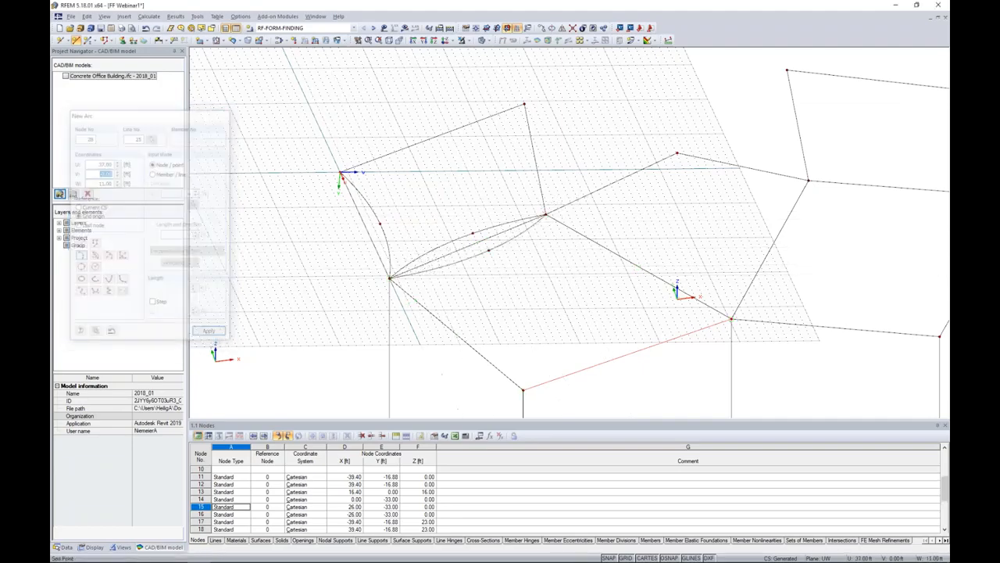
Realign the work plane through the front left mast top, the outer left mast top and the left inner recess corner.
middle_click_drag(760, 395, 691, 332, "ctrl")
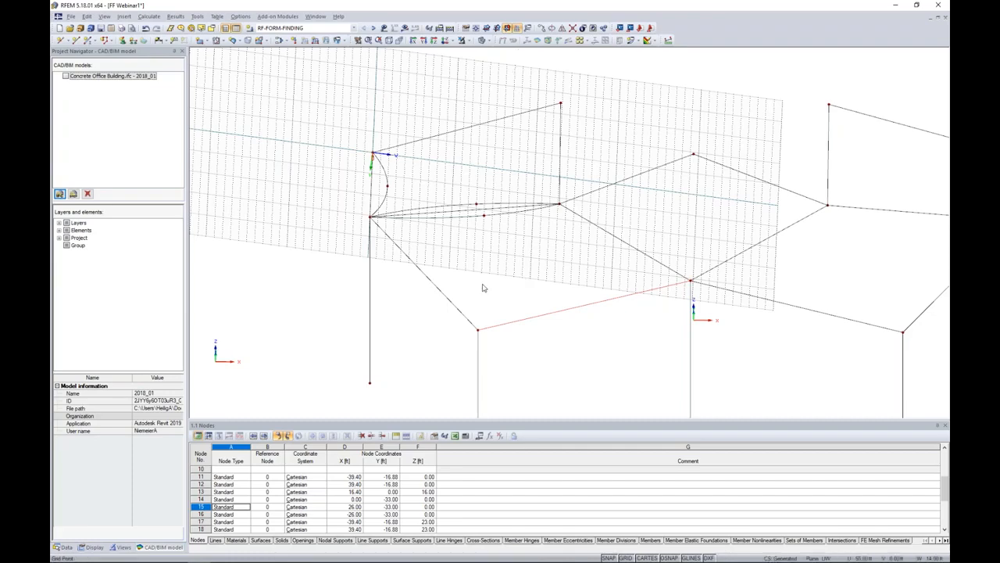
left_click(518, 29)
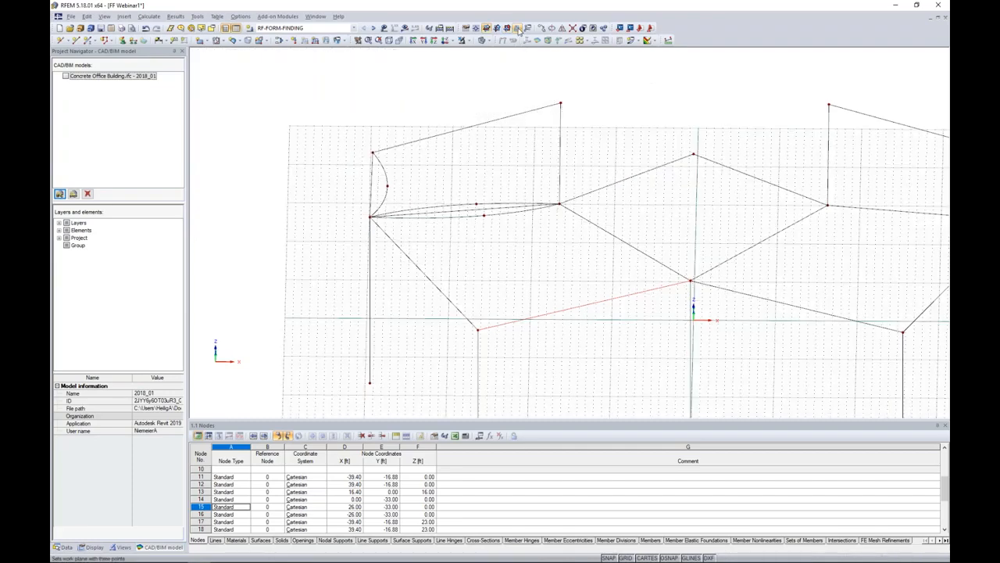
left_click(518, 29)
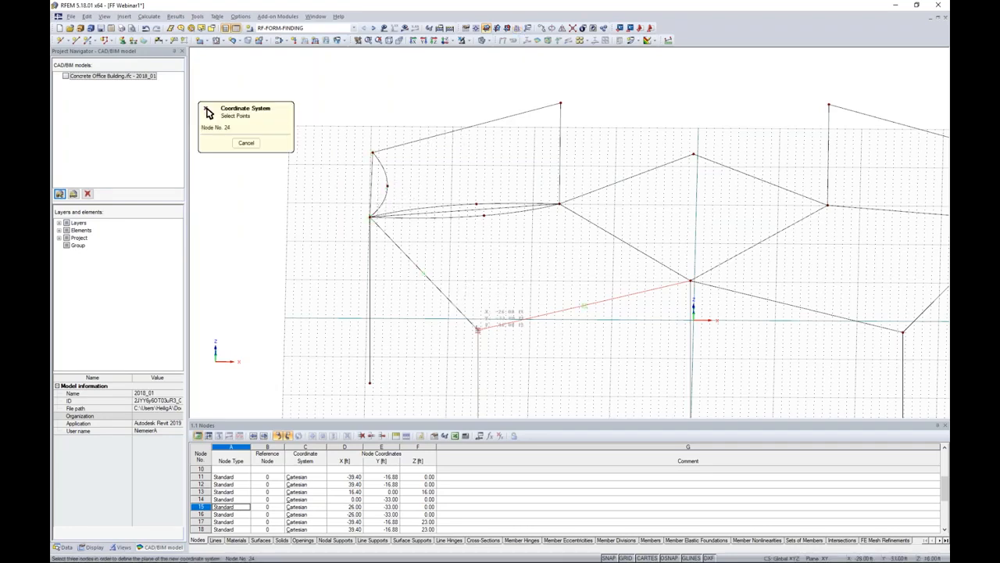
left_click(371, 218)
left_click(559, 204)
middle_click_drag(576, 351, 609, 329, "ctrl")
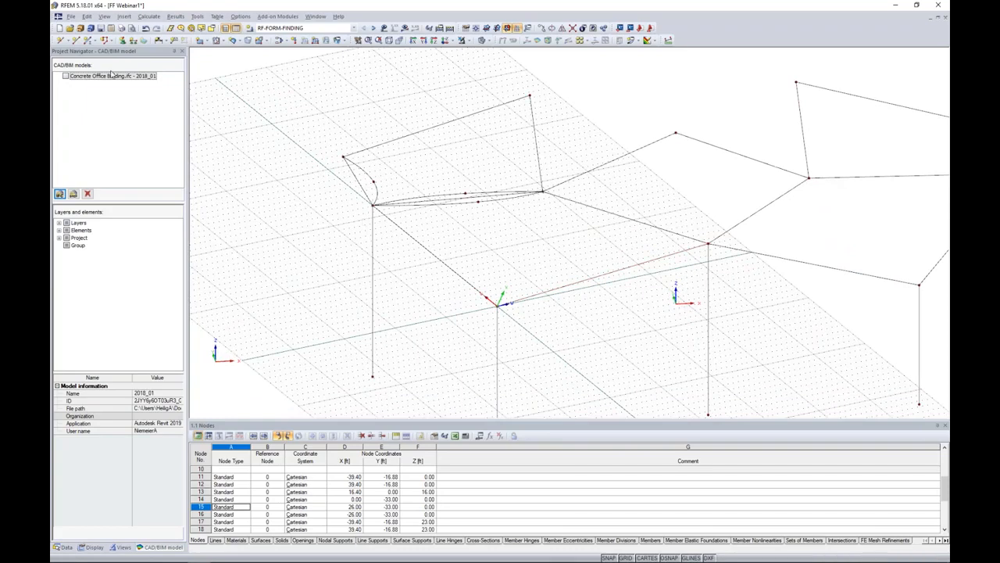
Draw an inward-bowed arc along the boundary between the front left mast top and the outer left mast top.
left_click(77, 41)
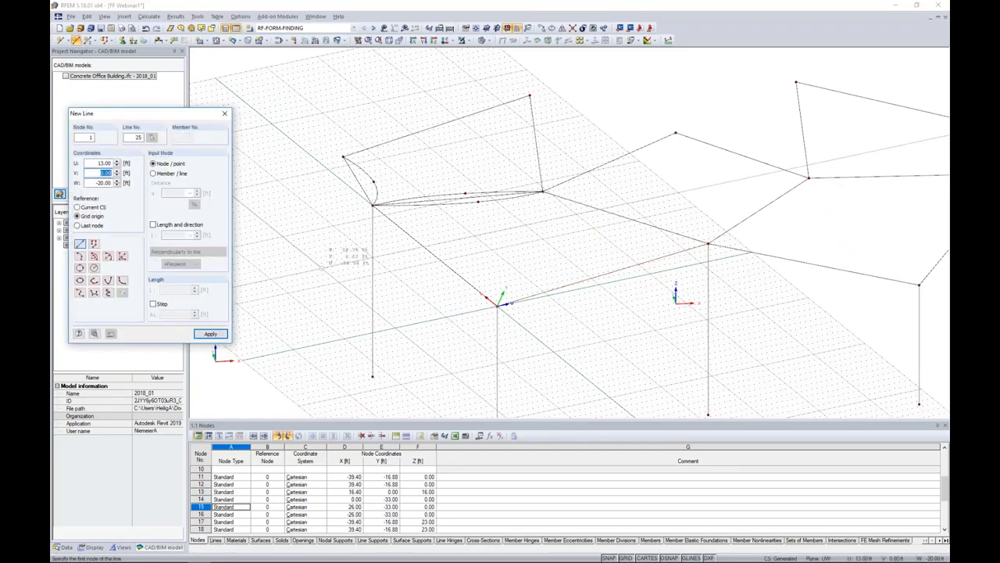
left_click(80, 256)
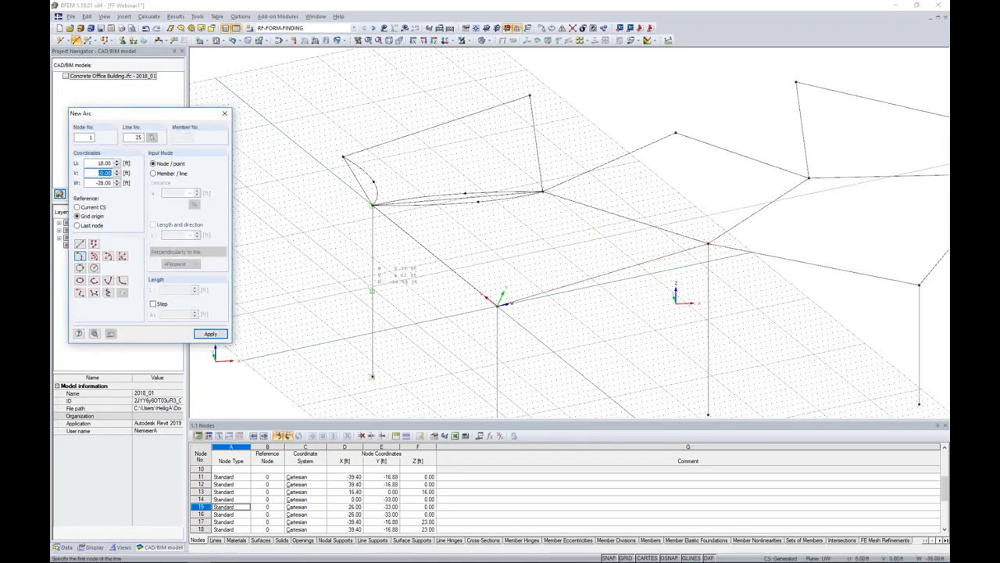
left_click(497, 305)
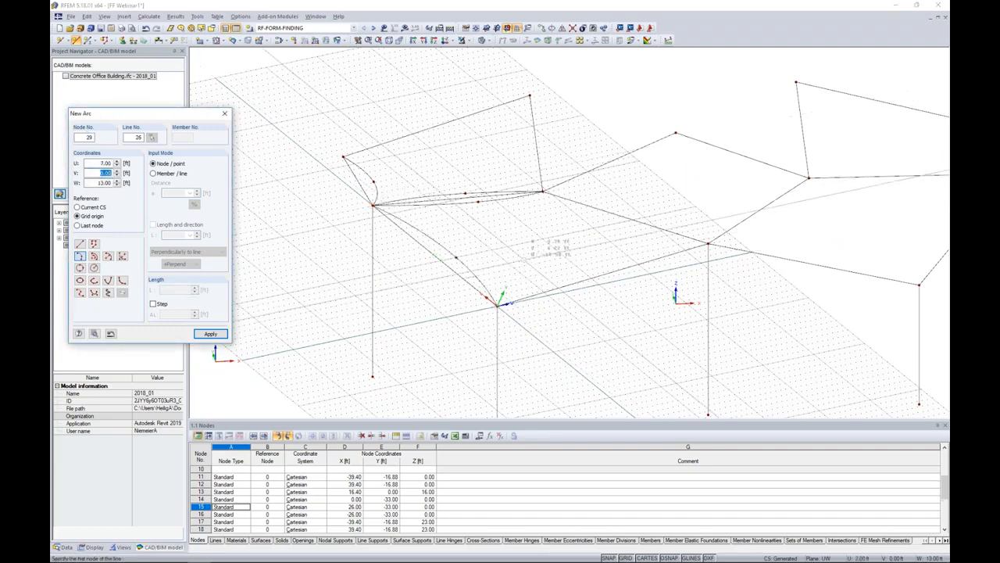
left_click(456, 257)
middle_click_drag(500, 308, 570, 306, "ctrl")
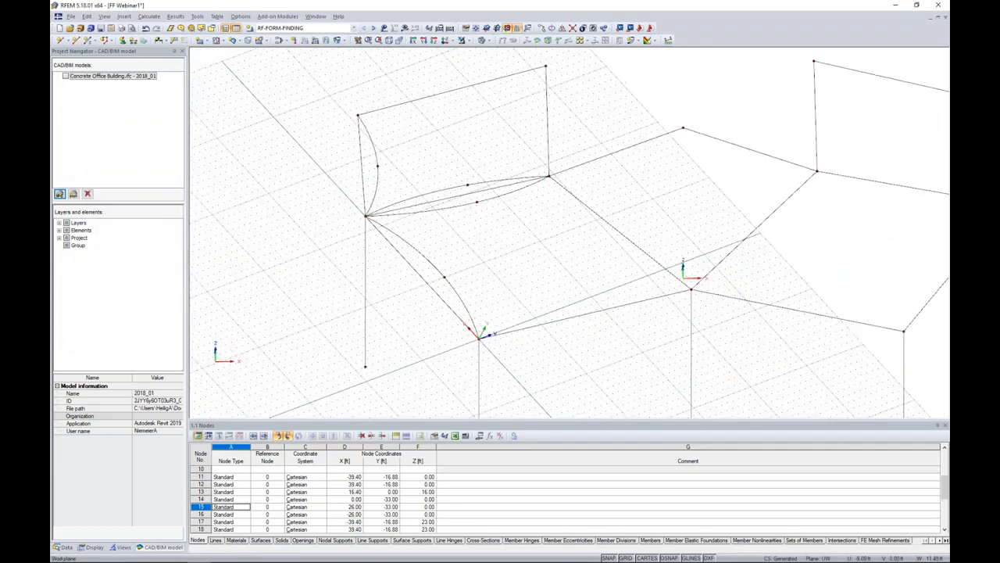
Realign the work plane through the front left mast top, the front centre mast top and the left inner recess corner.
middle_click_drag(612, 242, 548, 214)
left_click(518, 28)
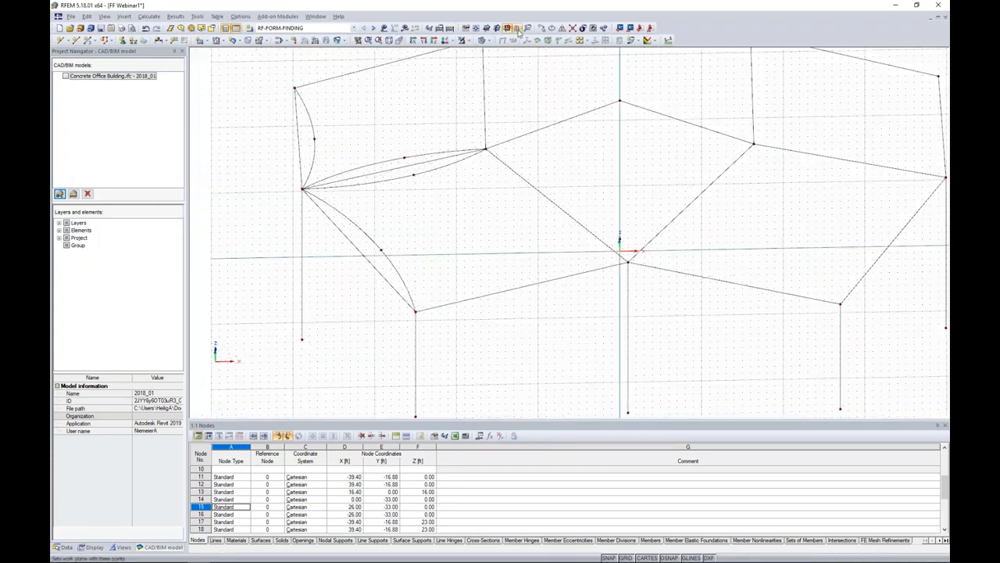
left_click(519, 29)
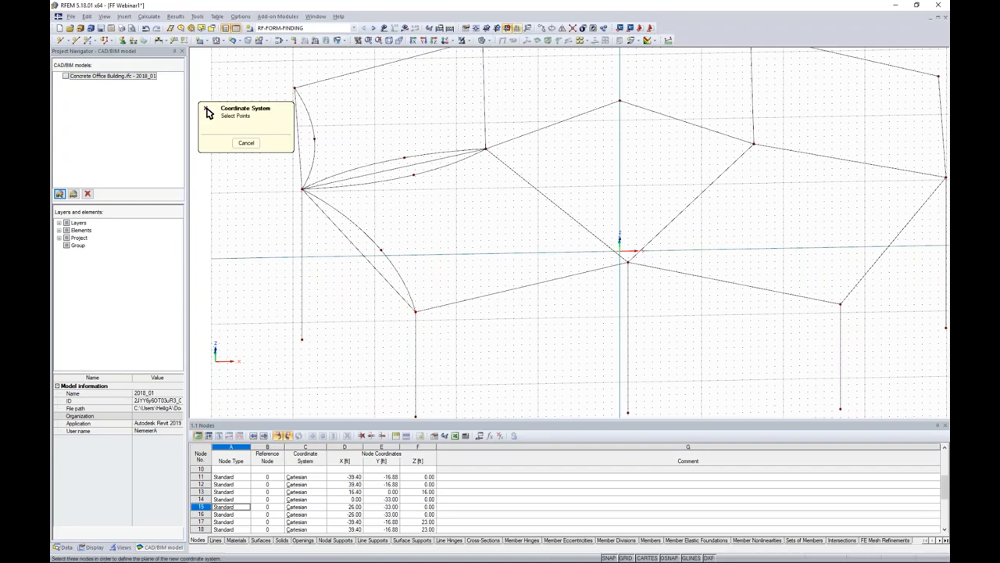
left_click(416, 311)
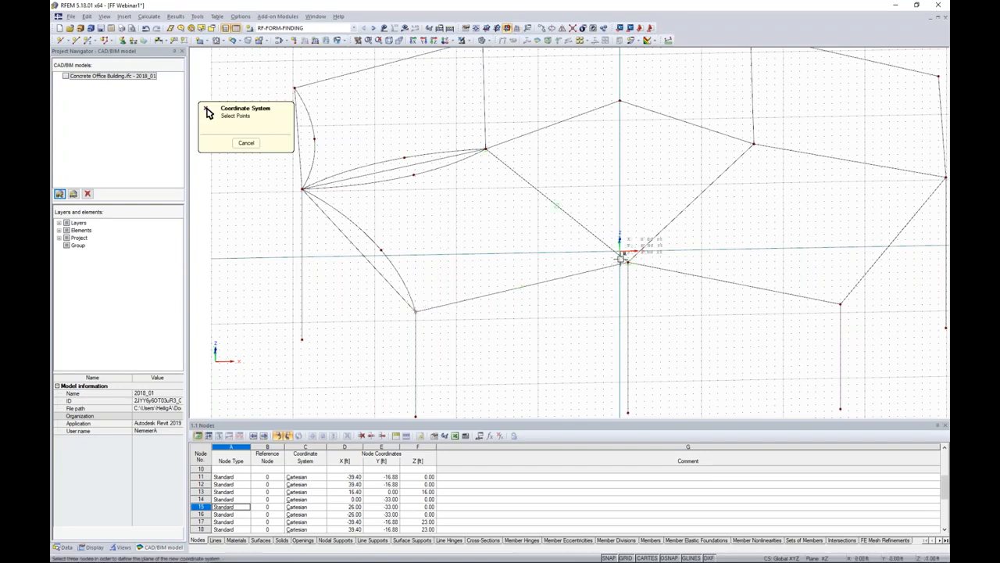
left_click(628, 261)
left_click(485, 148)
middle_click_drag(594, 329, 530, 241, "ctrl")
middle_click_drag(534, 228, 586, 296, "ctrl")
Draw an inward-bowed arc along the front boundary from the front left mast top to the front centre mast top.
left_click(76, 41)
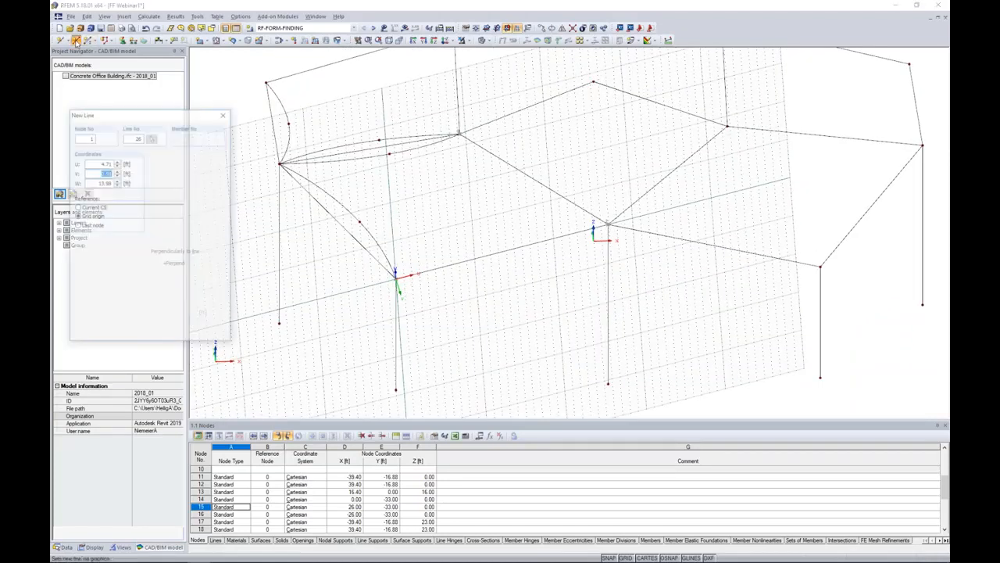
left_click(80, 256)
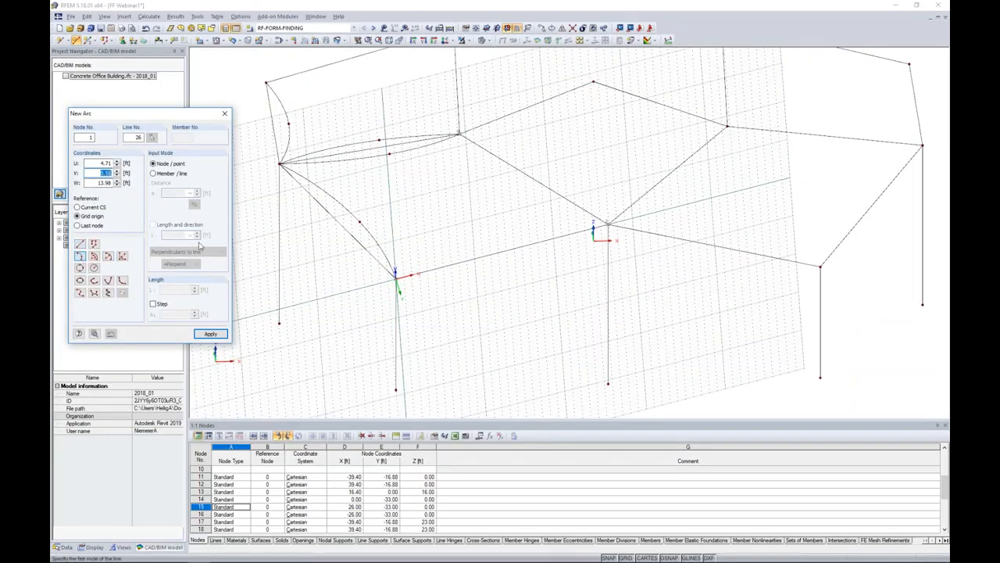
left_click(498, 245)
left_click(608, 224)
Draw two arcs, one on each side of the internal line between the front centre mast top and the left inner recess corner.
left_click(608, 225)
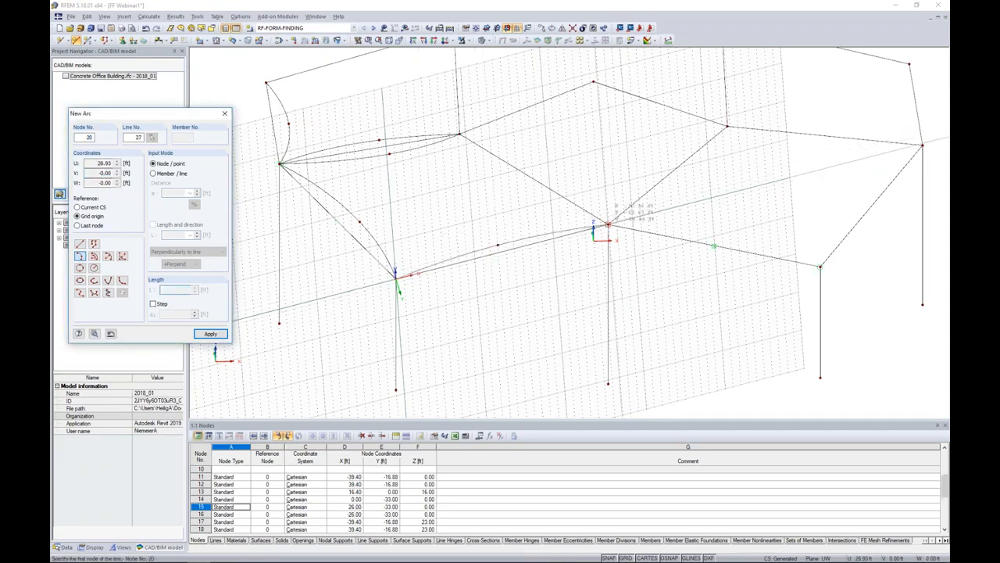
left_click(525, 184)
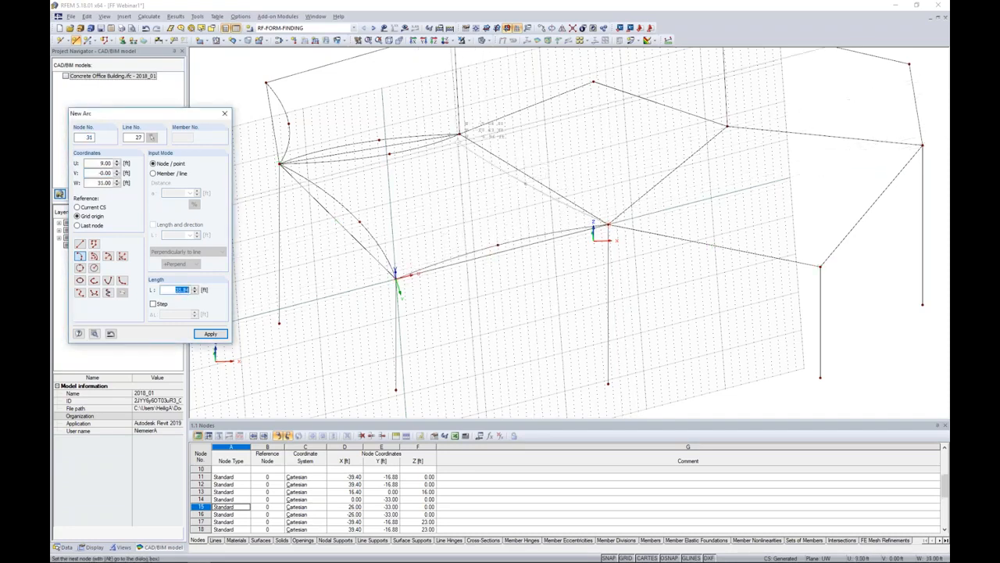
left_click(460, 134)
left_click(460, 133)
left_click(548, 177)
left_click(608, 225)
key("Escape")
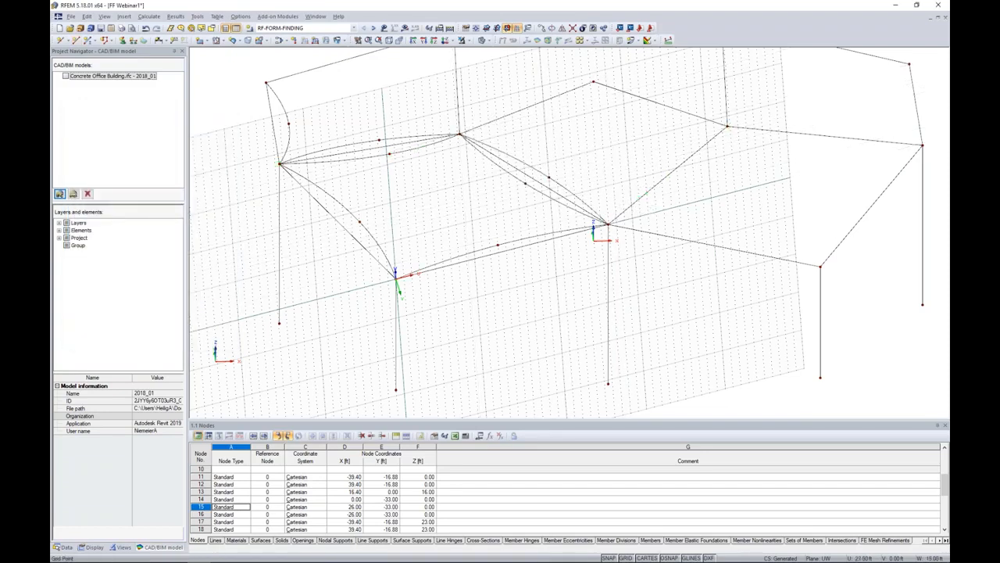
Hide the work plane grid beneath the membrane outline.
left_click(623, 557)
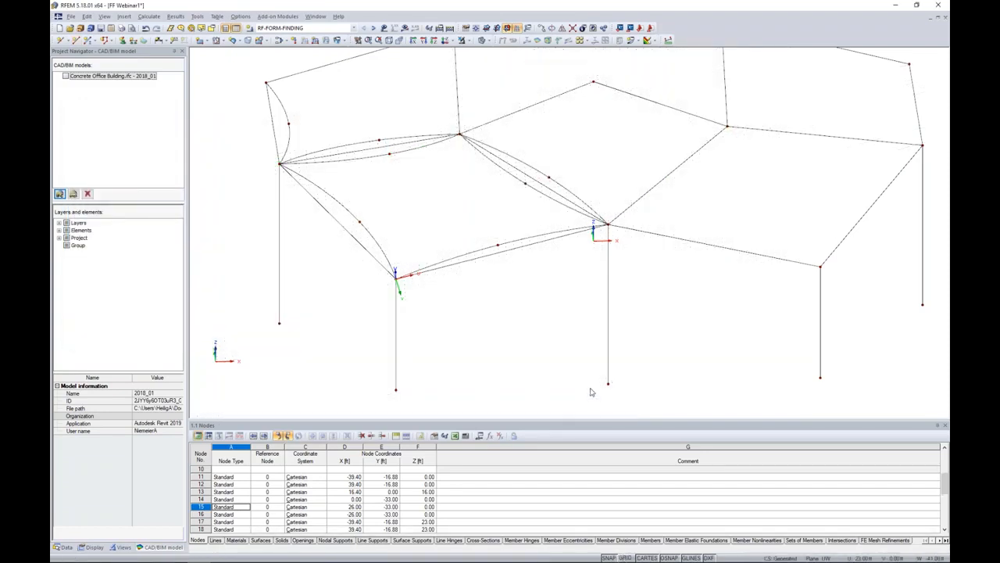
scroll(577, 264, "down", 2)
middle_click_drag(577, 264, 577, 293, "ctrl")
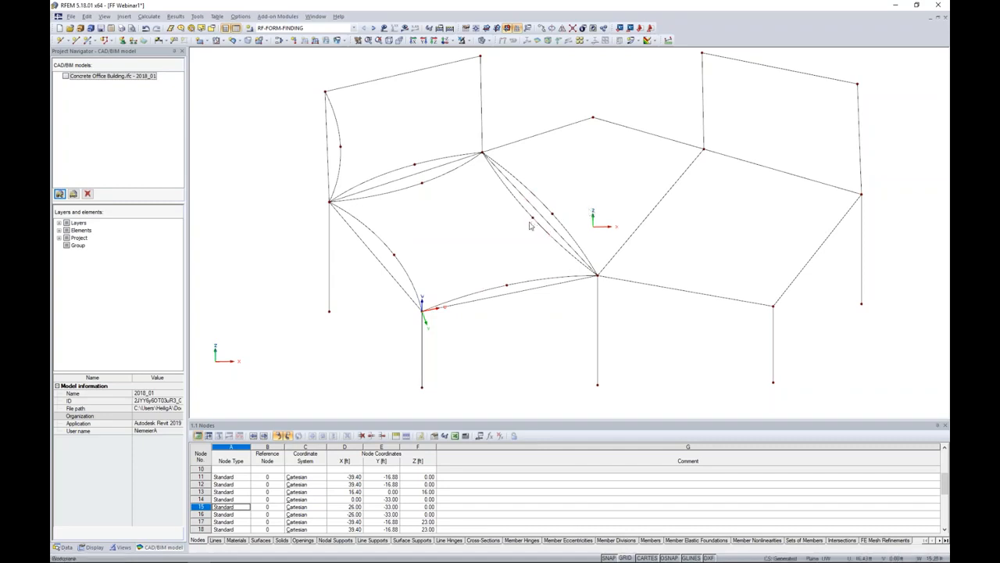
Mirror a copy of the left half's curved boundary and internal arcs across the global Y-Z plane through the rear centre recess node.
left_click(339, 166)
left_click(435, 168)
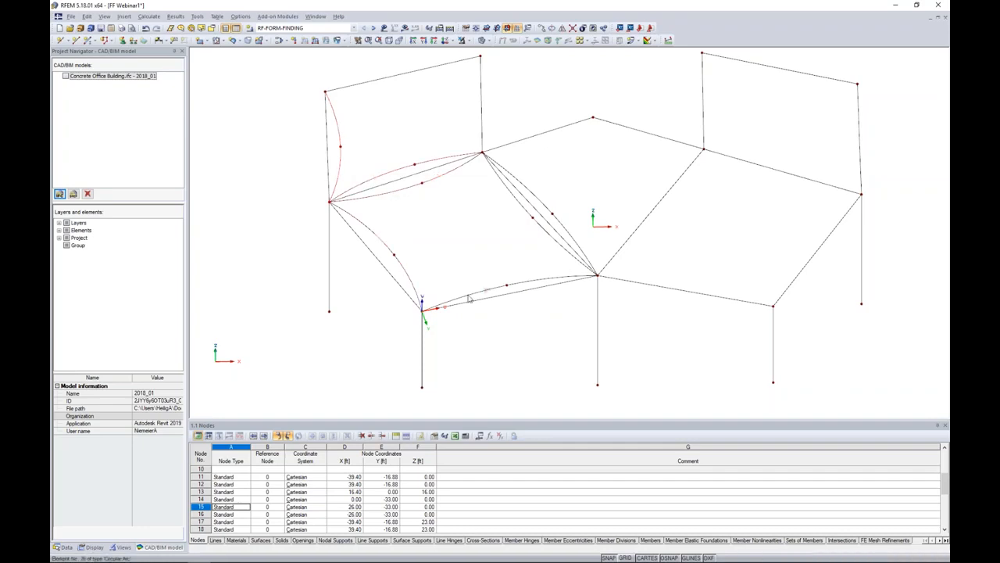
left_click(484, 290)
left_click(569, 239)
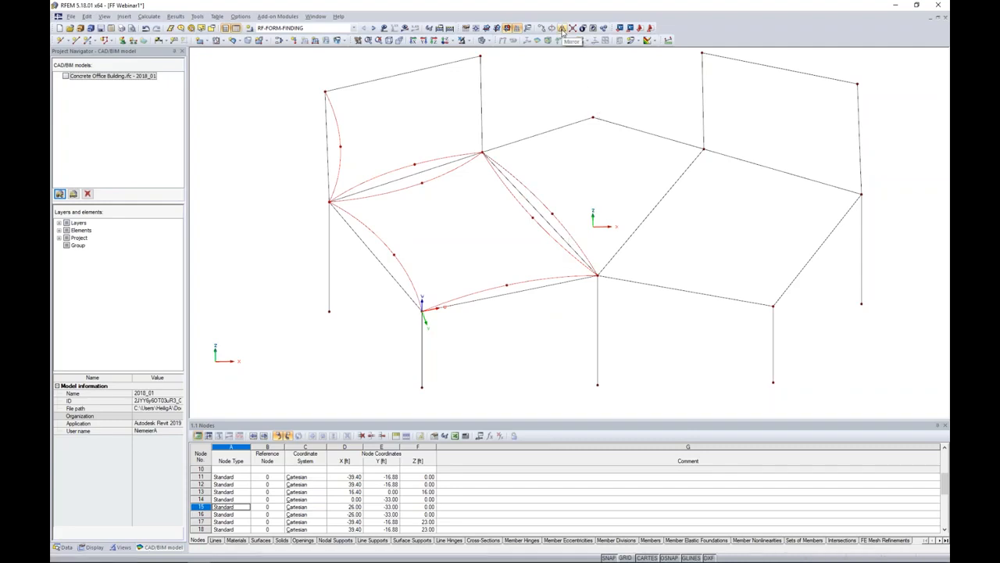
left_click(561, 29)
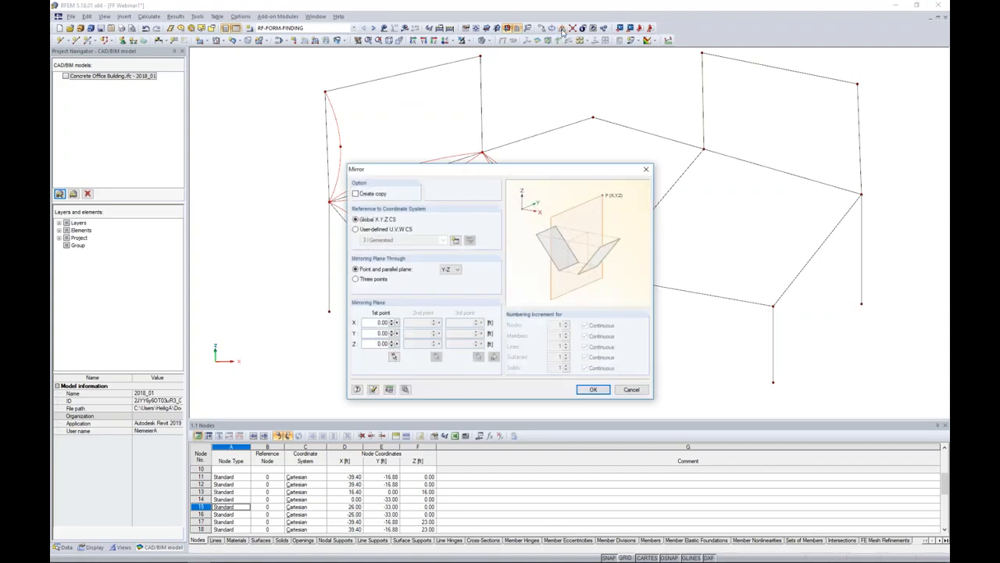
left_click(356, 194)
left_click(394, 356)
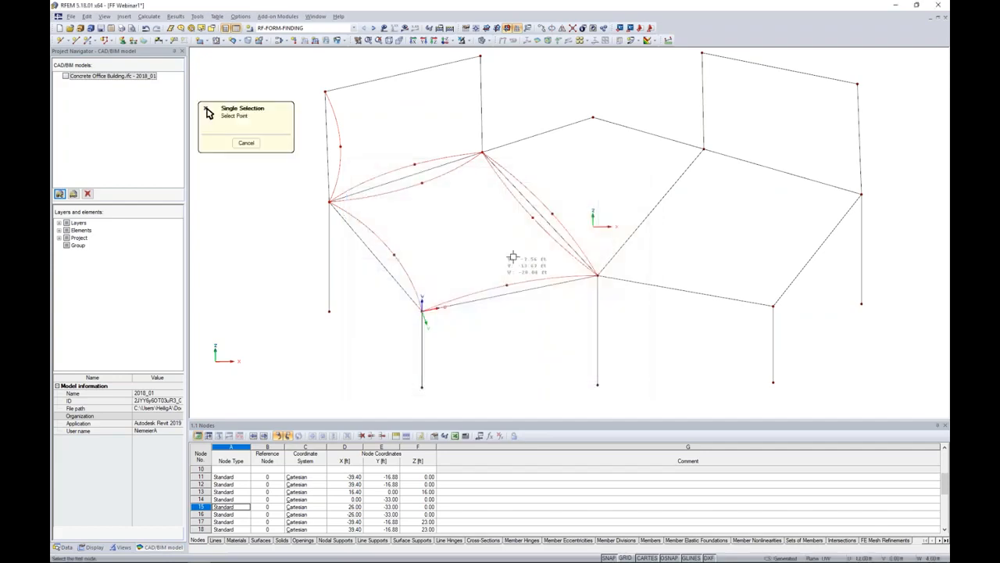
left_click(592, 119)
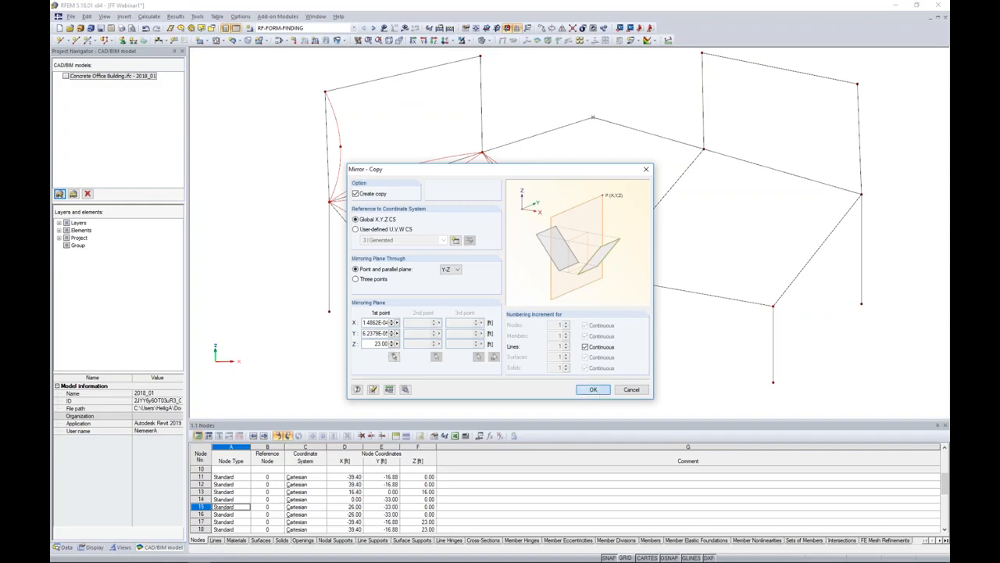
left_click(594, 389)
middle_click_drag(695, 333, 636, 313, "ctrl")
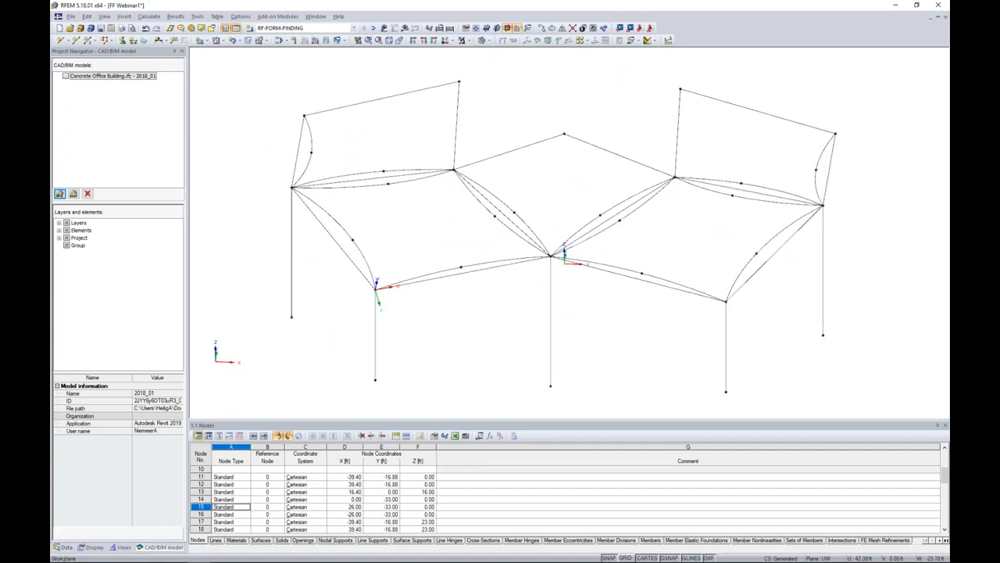
mouse_move(636, 312)
middle_mouse_down()
mouse_move(630, 301)
mouse_move(654, 305)
middle_mouse_up()
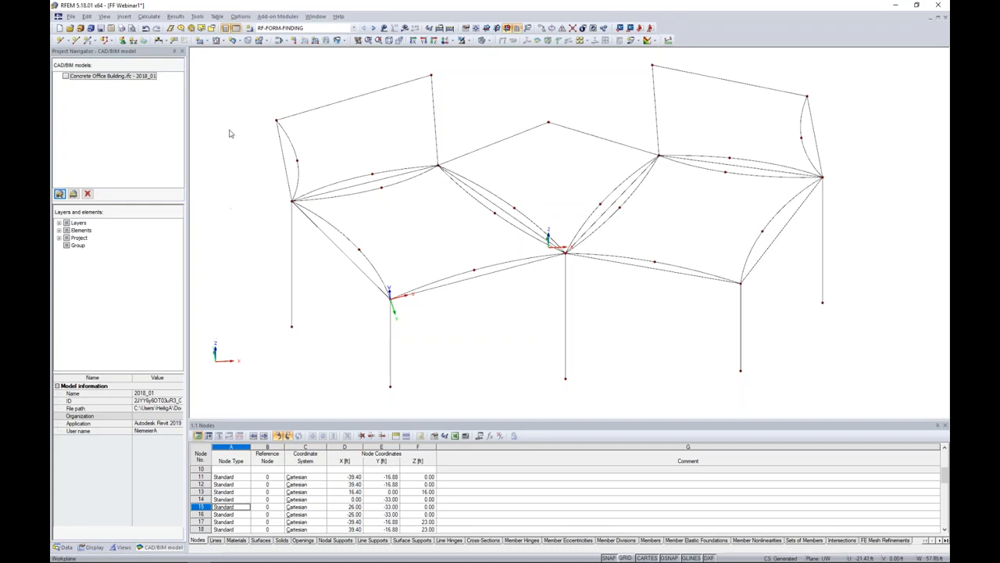
left_click(205, 42)
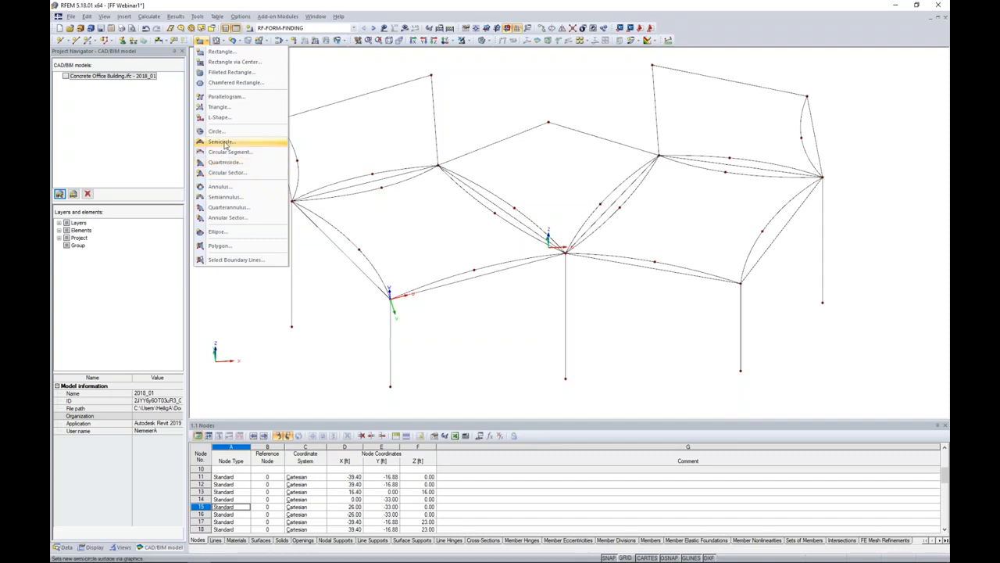
left_click(520, 283)
mouse_move(536, 284)
middle_mouse_down("ctrl")
mouse_move(526, 183)
mouse_move(511, 152)
mouse_move(474, 167)
mouse_move(557, 196)
mouse_move(578, 219)
mouse_move(528, 263)
mouse_move(544, 279)
mouse_move(536, 277)
middle_mouse_up("ctrl")
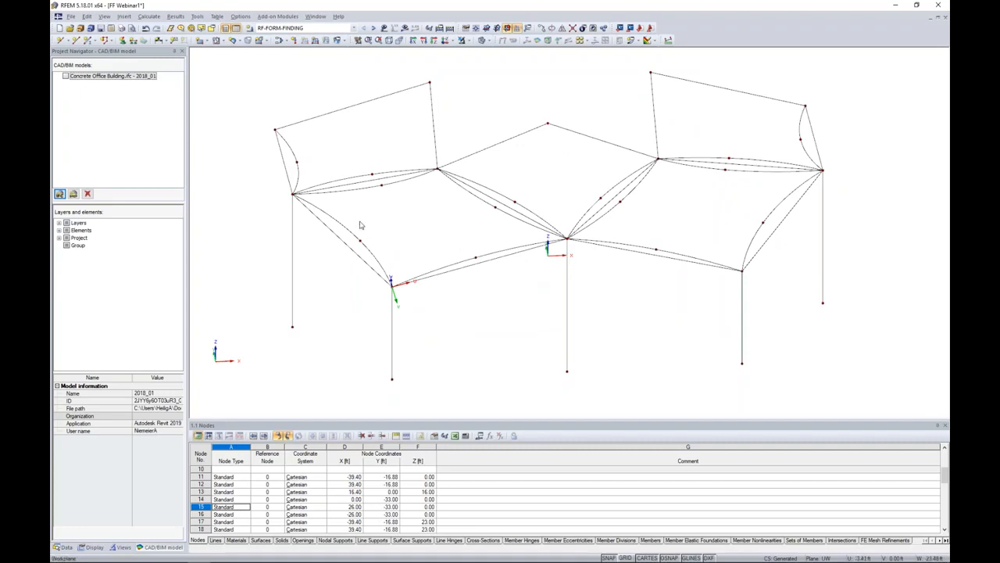
Start a new quadrangle (general 4-sided) surface with the stiffness type Membrane - Orthotropic.
left_click(238, 41)
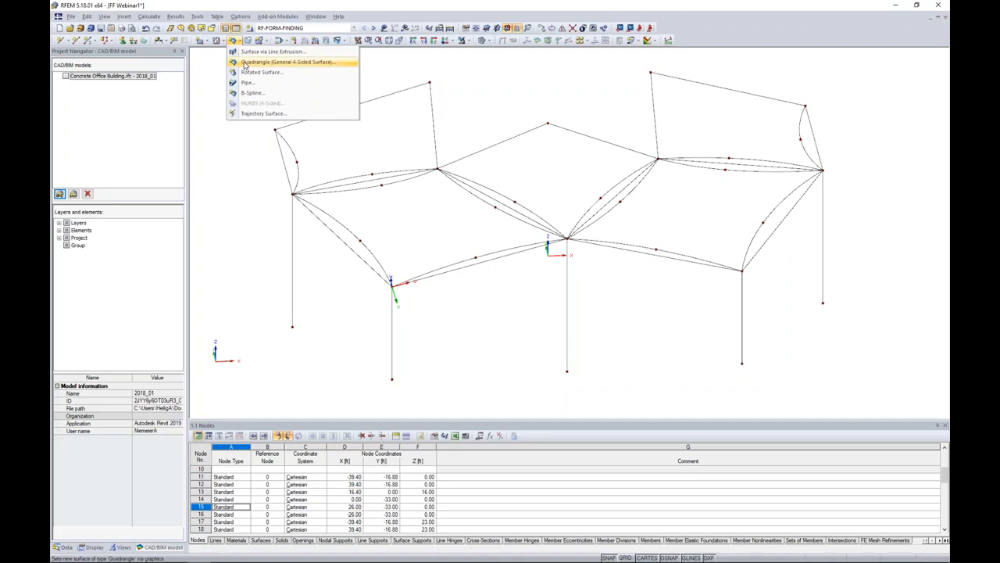
left_click(245, 62)
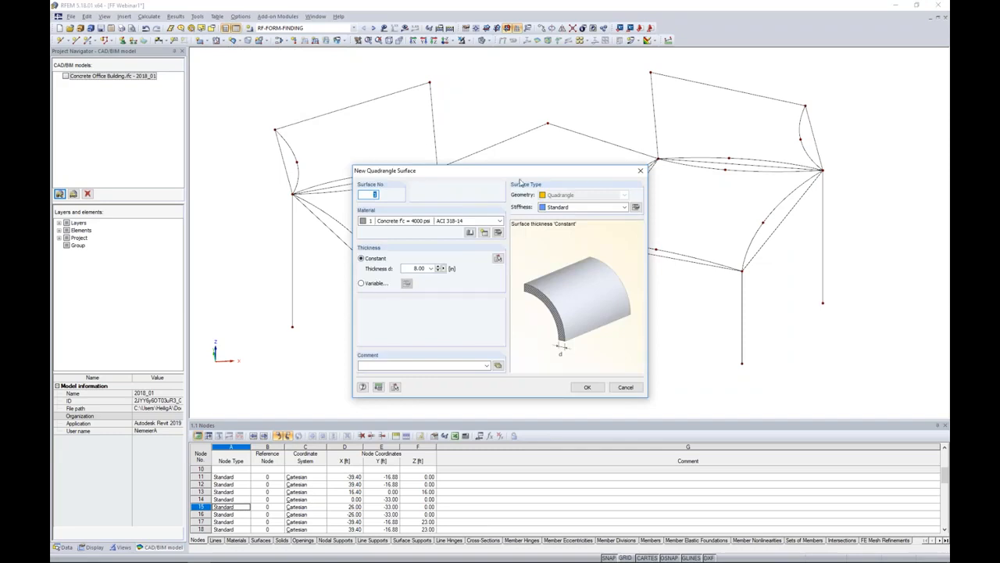
left_click(574, 207)
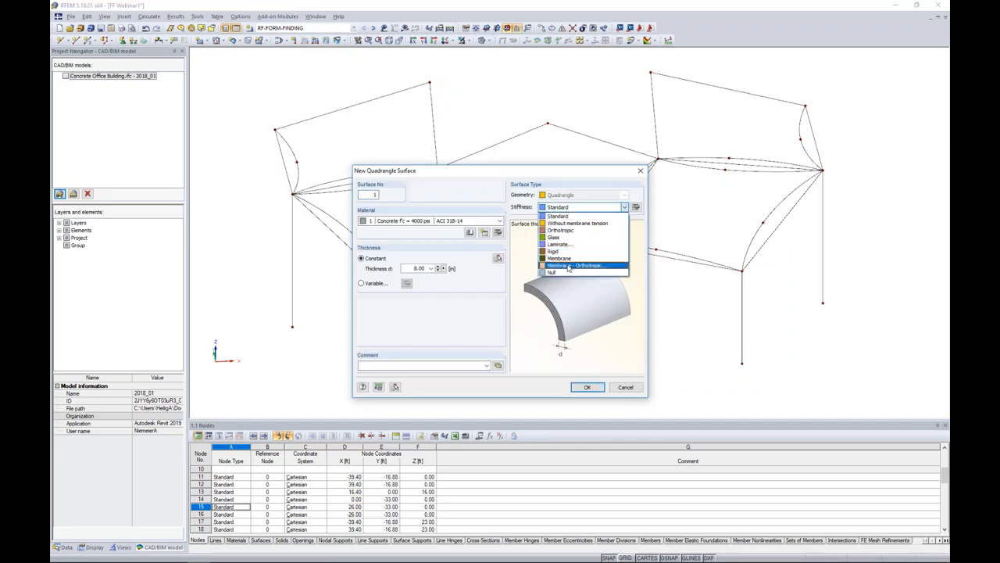
left_click(569, 266)
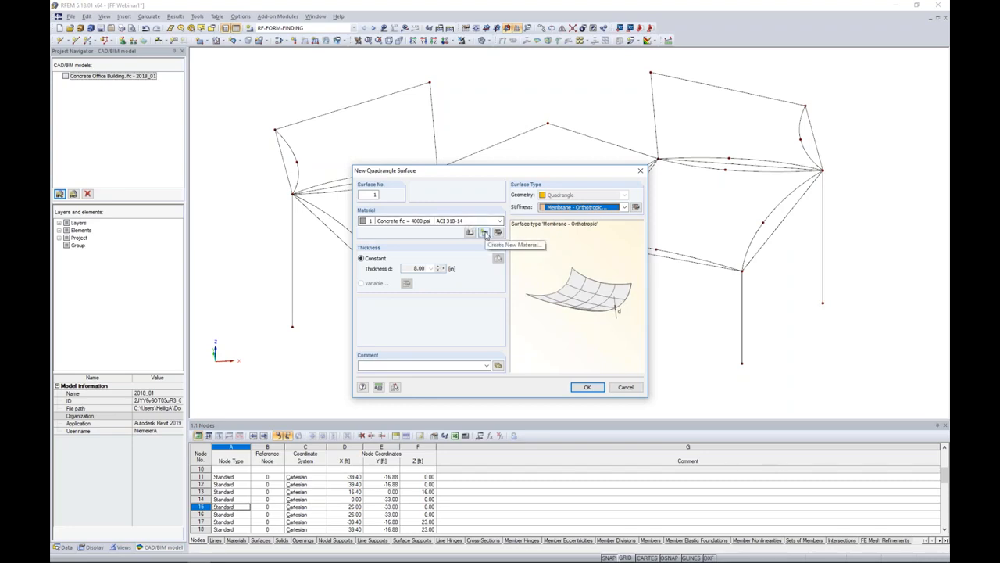
Create a new material for the surface with the description Membrane.
left_click(485, 233)
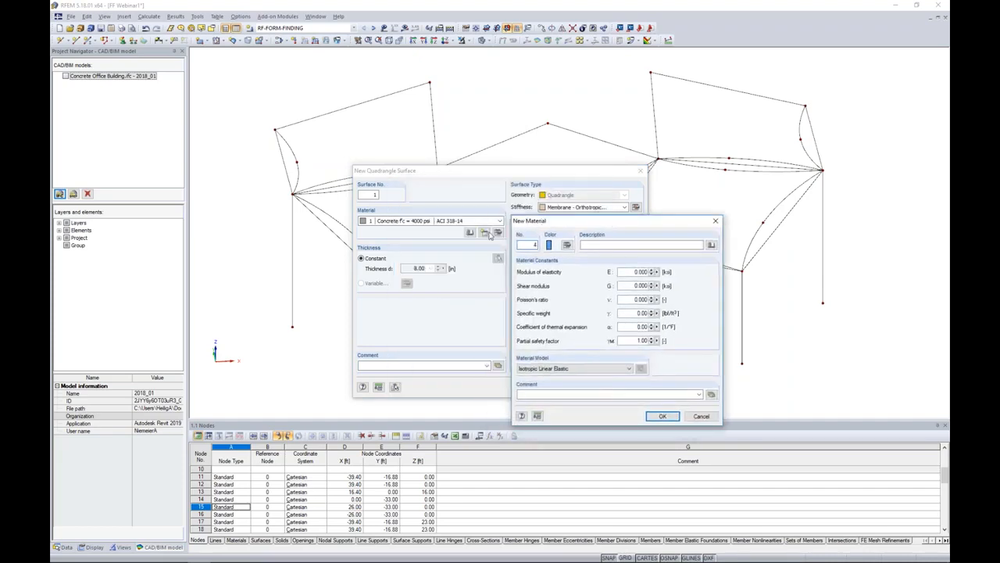
left_click_drag(554, 224, 489, 181)
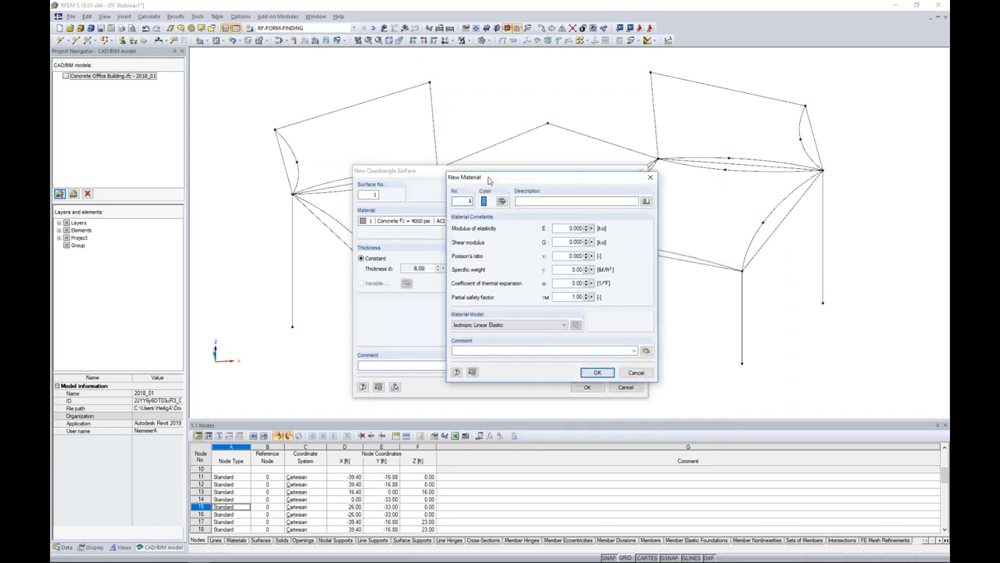
left_click(547, 201)
type("Membrane")
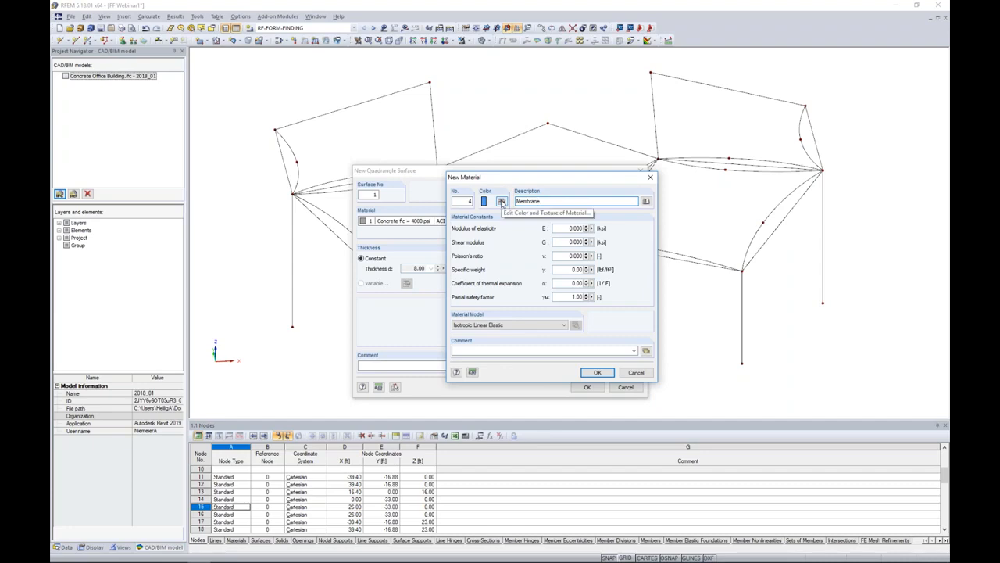
Set the membrane material's colour to green, RGB 0, 255, 0.
left_click(501, 202)
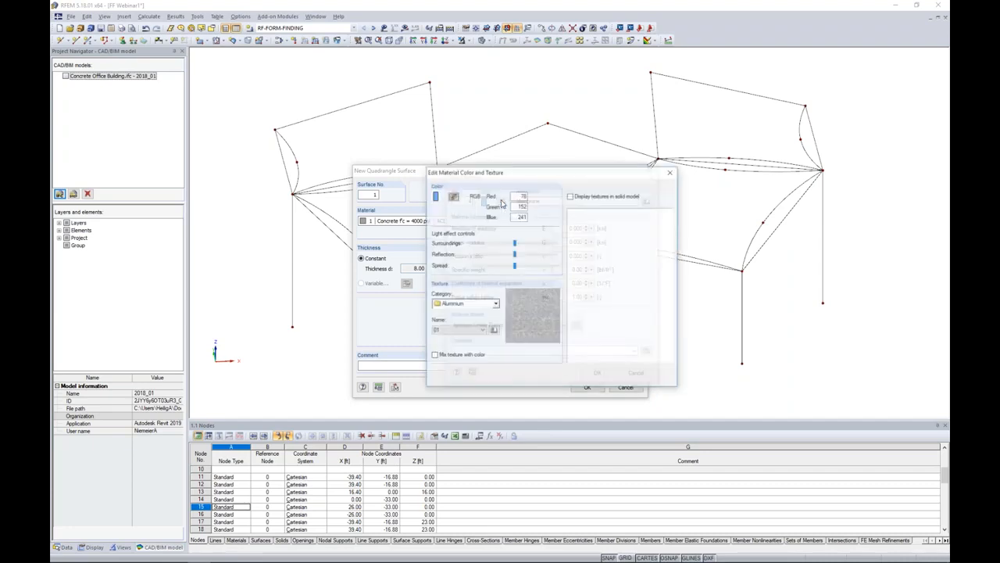
left_click(453, 196)
left_click(516, 303)
left_click(618, 232)
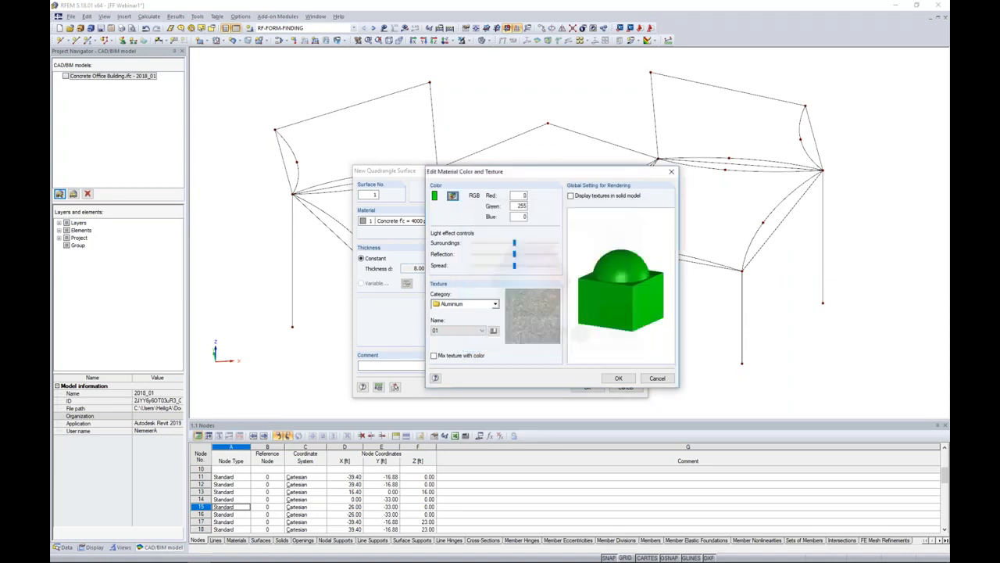
left_click(618, 378)
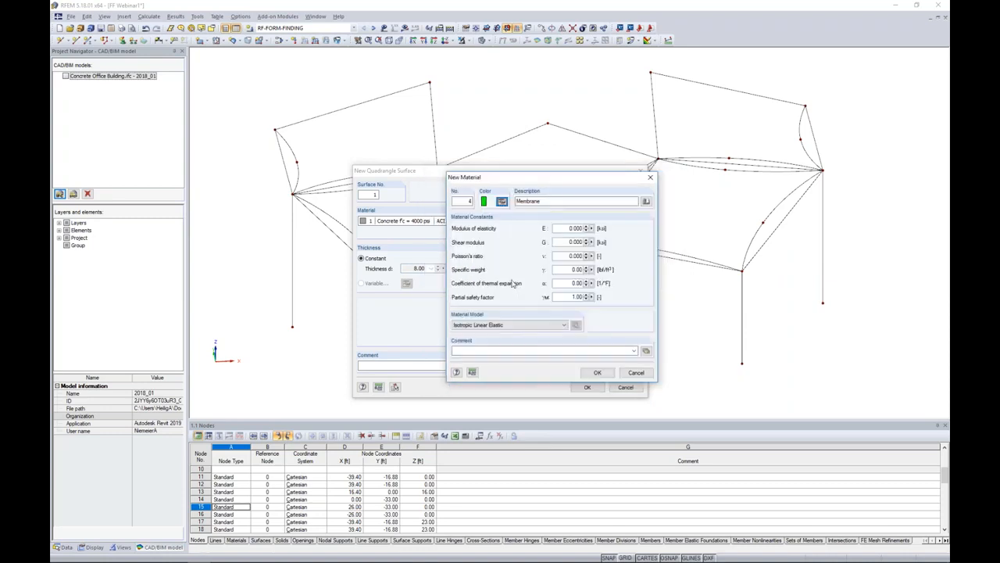
Assign the Orthotropic Elastic 2D material model and set the moduli of elasticity Ex and Ey to 72 ksi.
left_click(520, 325)
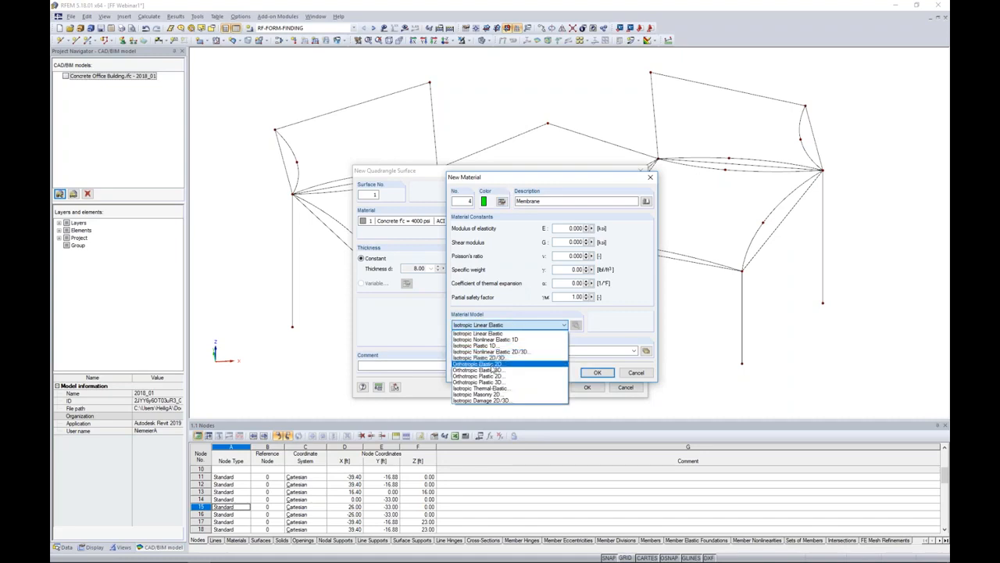
left_click(494, 365)
left_click_drag(557, 206, 493, 236)
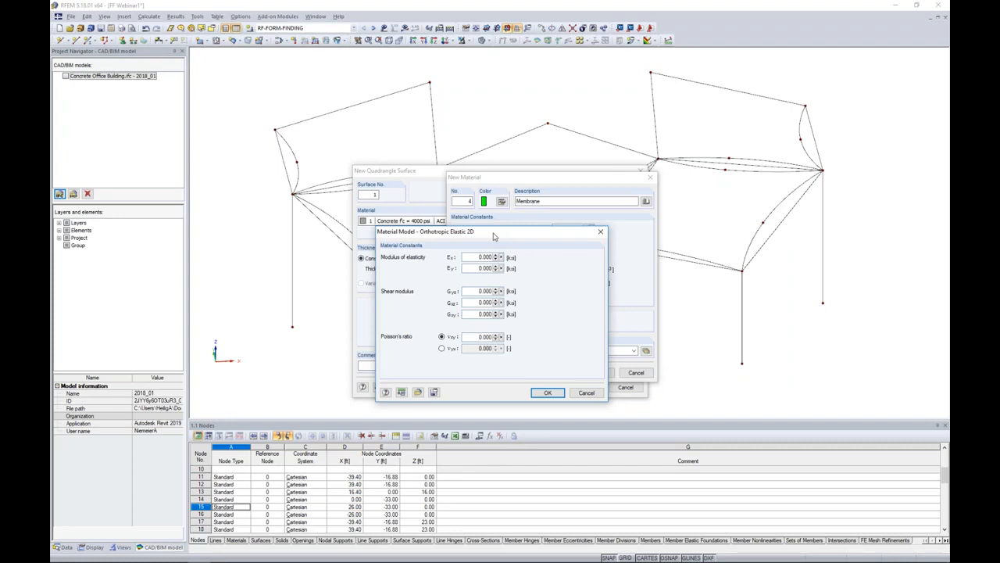
double_click(483, 257)
type("72")
key("Tab")
type("72")
key("Tab")
Set shear moduli Gyz and Gxz to 0.01 ksi, Gxy to 7.25 ksi and Poisson's ratio νxy to 0.3.
type("0")
key("Tab")
type("0.01")
key("Tab")
type(".")
key("Tab")
type("0.3")
left_click(547, 393)
Set the membrane material's specific weight to 32 lbf/ft³ and finish defining the material.
double_click(576, 270)
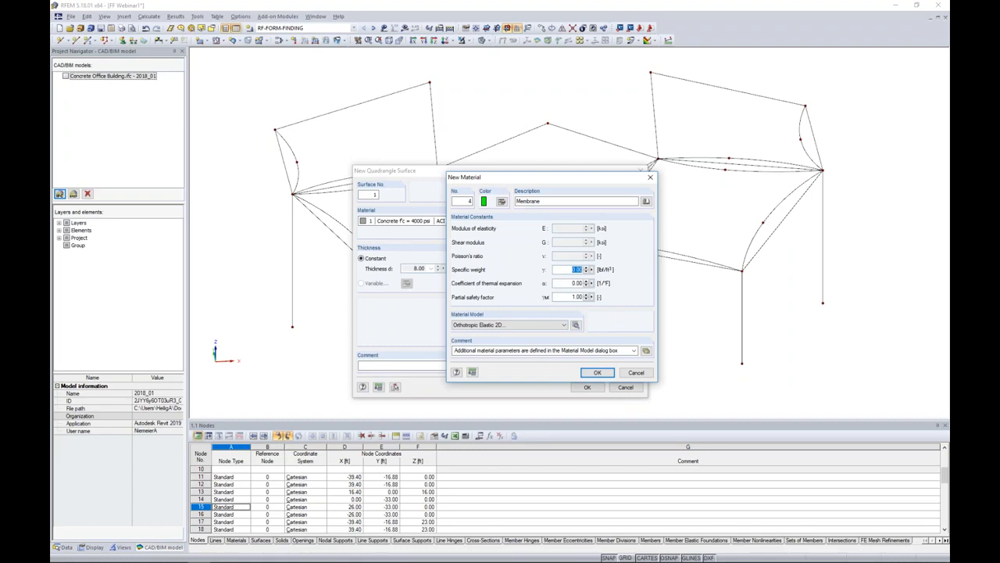
type("1")
left_click(571, 283)
left_click(597, 372)
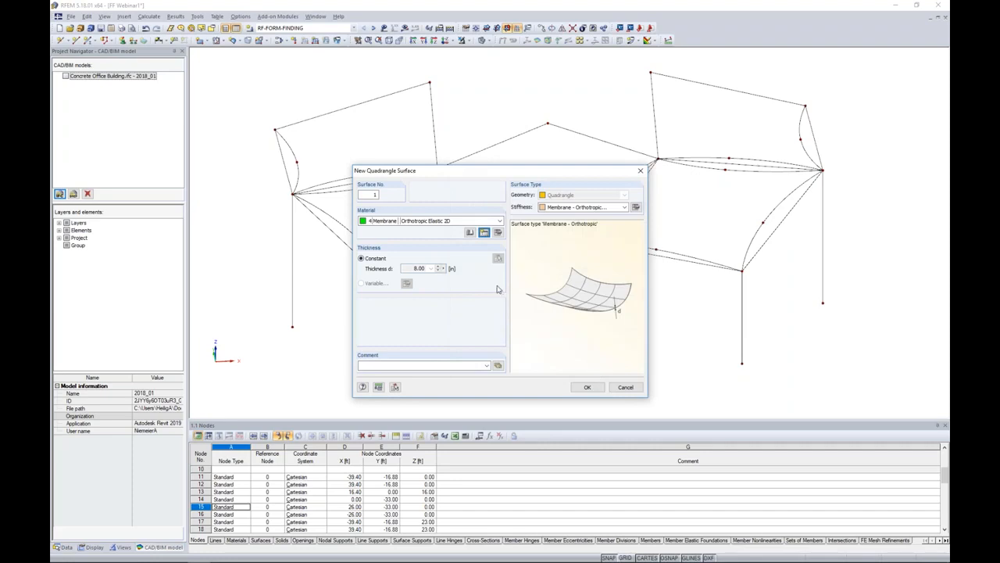
Set the orthotropic membrane's constant thickness to 0.04 in and check its transformed stiffness matrix.
left_click(636, 207)
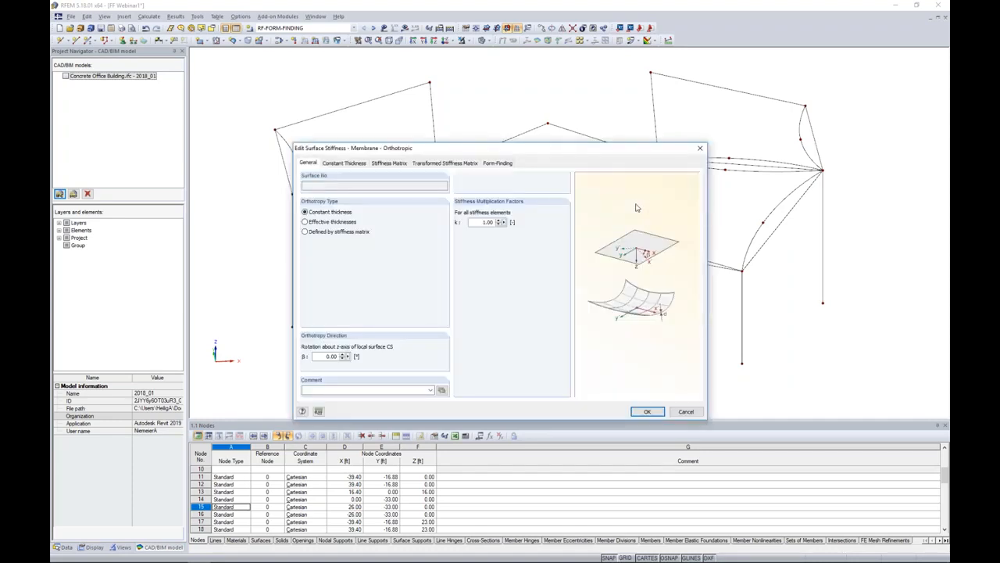
left_click(349, 164)
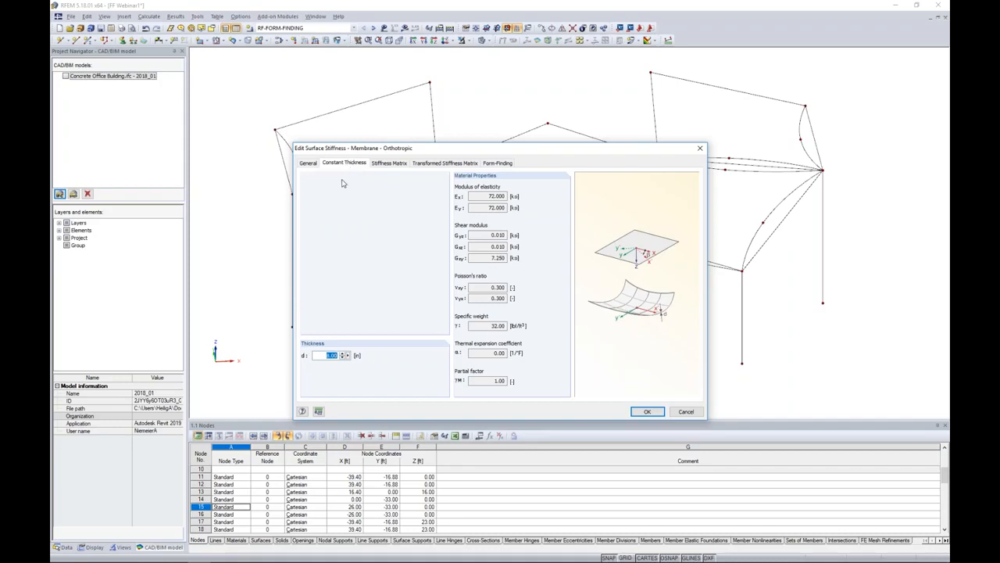
left_click(322, 355)
left_click_drag(322, 355, 359, 356)
type("0.04")
left_click(421, 165)
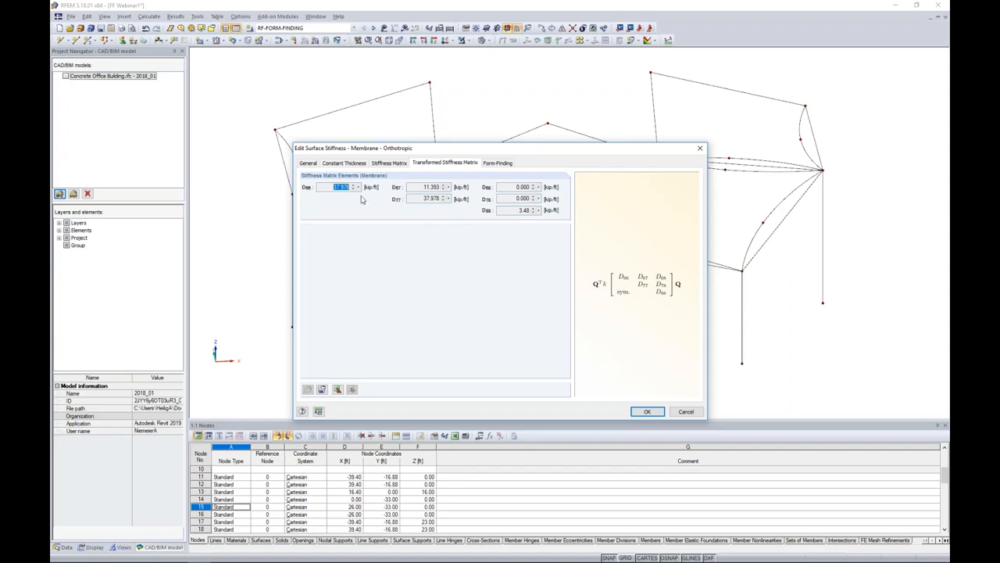
left_click(332, 187)
Define the surface's form-finding prestress as a force along the warp direction, using the Standard calculation method.
left_click(492, 164)
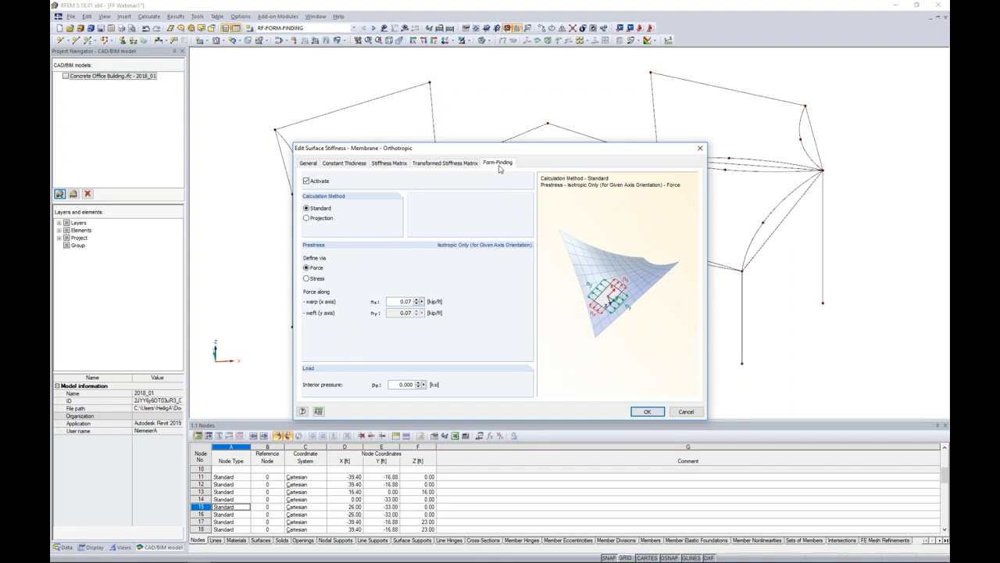
left_click(307, 219)
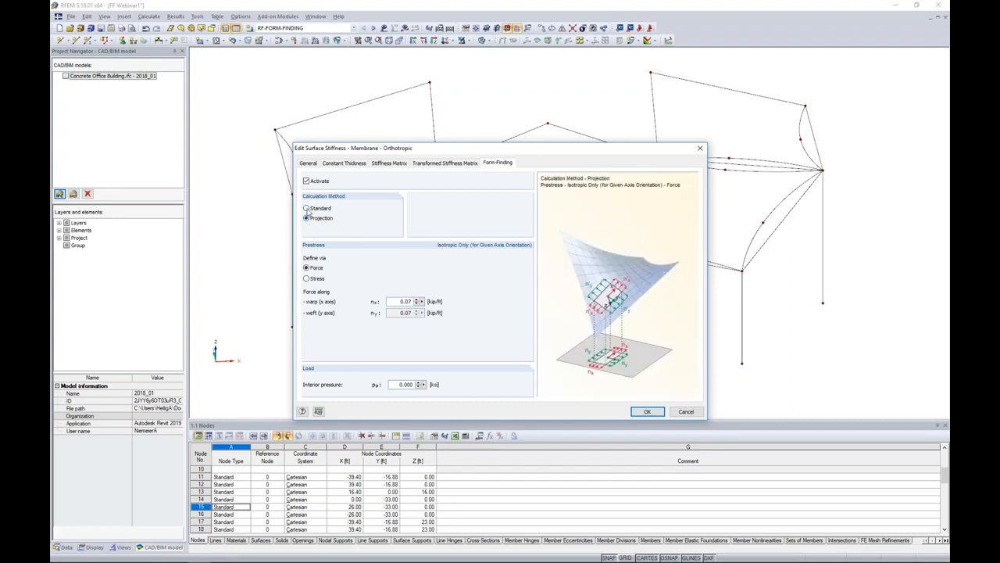
left_click(307, 210)
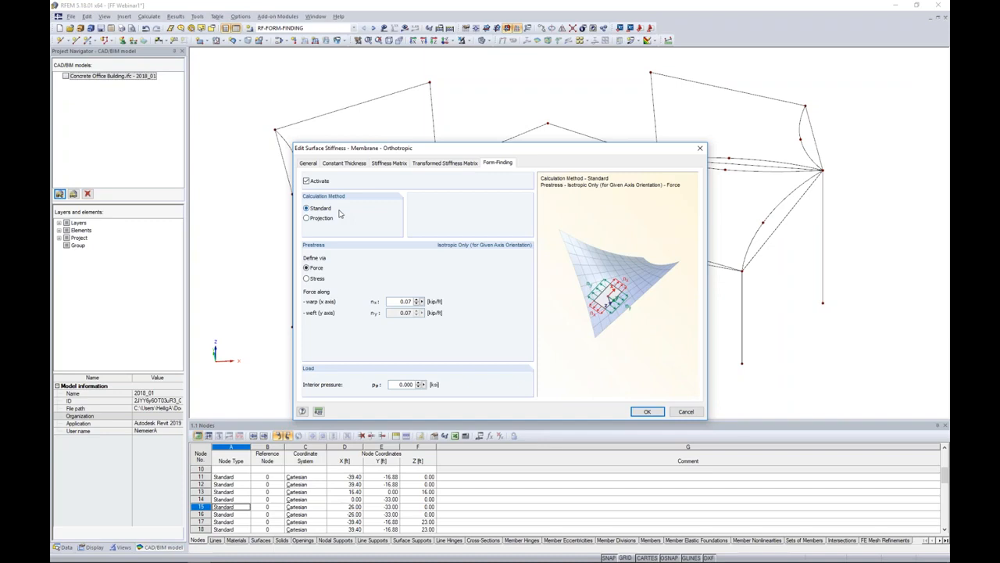
double_click(406, 301)
type("0")
left_click(647, 411)
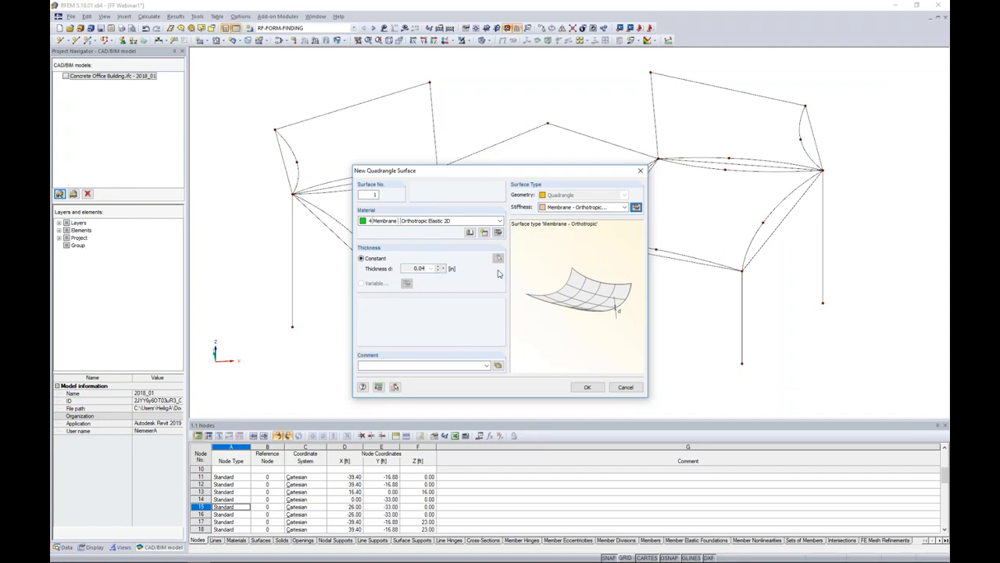
Create the rear left membrane surface from its two straight edges and two inward arcs.
left_click(587, 387)
left_click_drag(287, 115, 220, 73)
middle_click_drag(386, 183, 404, 243, "ctrl")
left_click(450, 154)
left_click(342, 129)
left_click(306, 164)
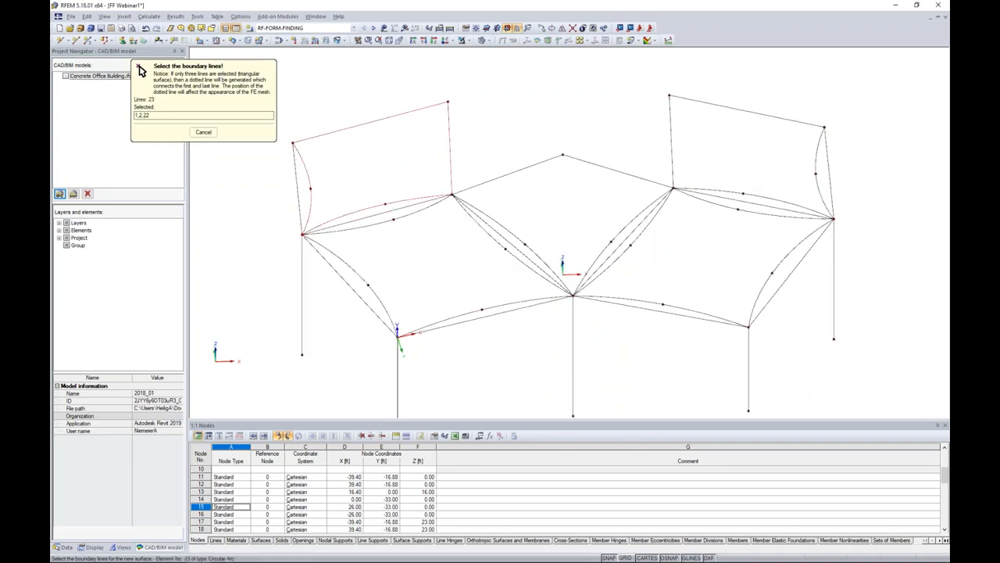
left_click(353, 205)
Create the front left membrane from its four arcs and the centre membrane from its two arcs and two straight rear edges.
left_click(371, 226)
left_click(352, 269)
left_click(443, 317)
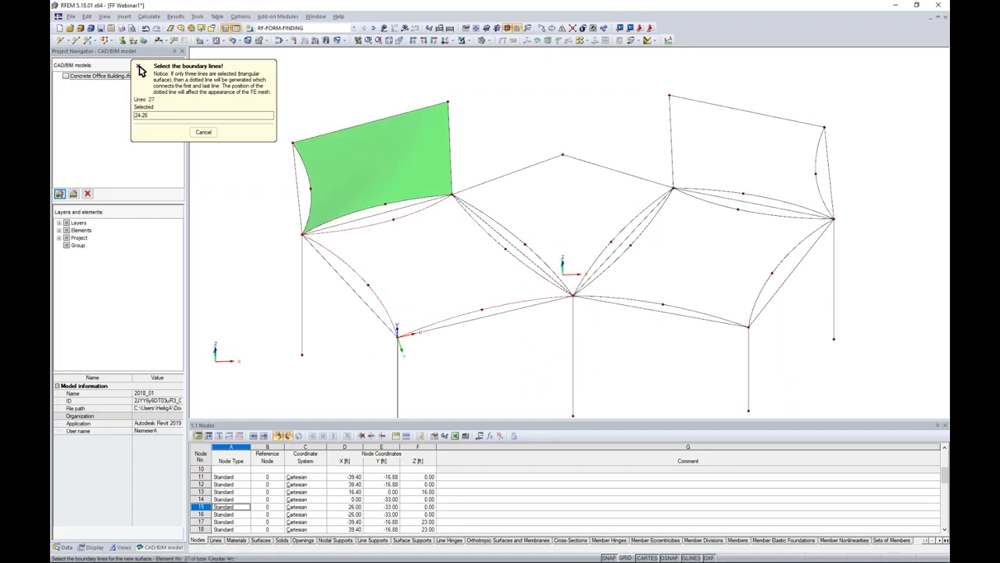
left_click(520, 261)
left_click(525, 243)
left_click(520, 171)
left_click(597, 165)
Create the front right membrane from its four arcs and the rear right membrane from its two arcs and two straight edges.
left_click(639, 234)
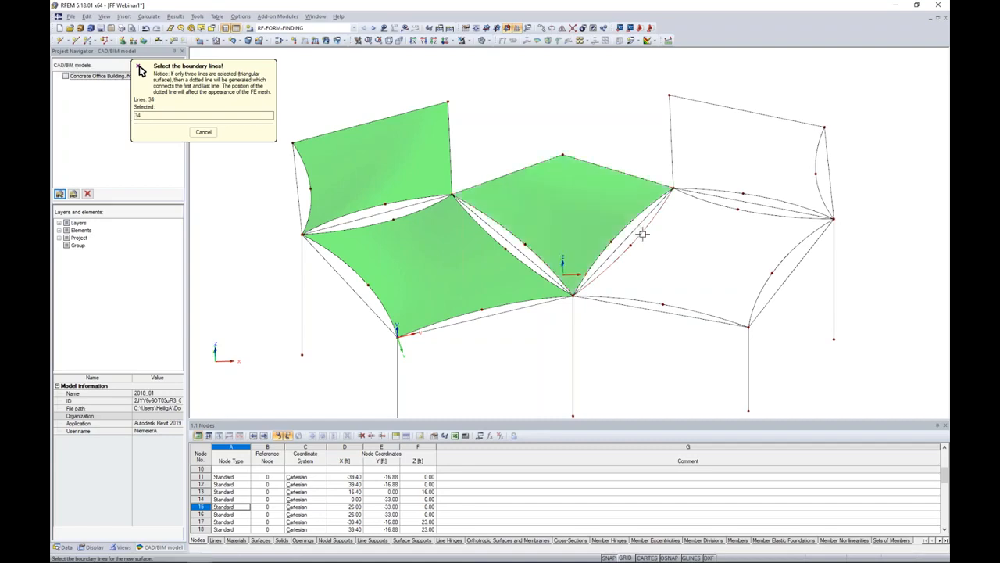
left_click(652, 301)
left_click(758, 296)
left_click(750, 209)
left_click(737, 192)
left_click(672, 160)
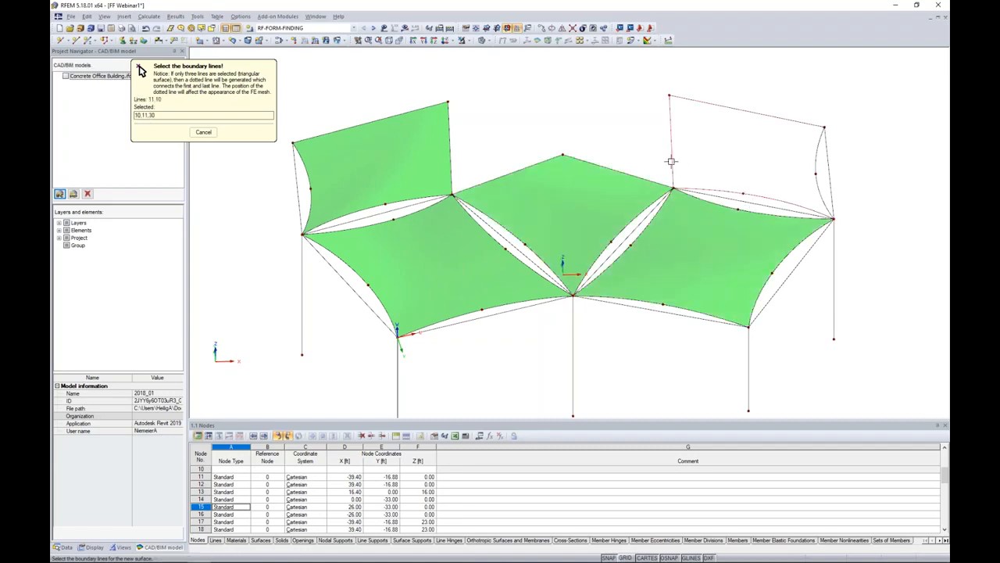
left_click(810, 163)
key("Escape")
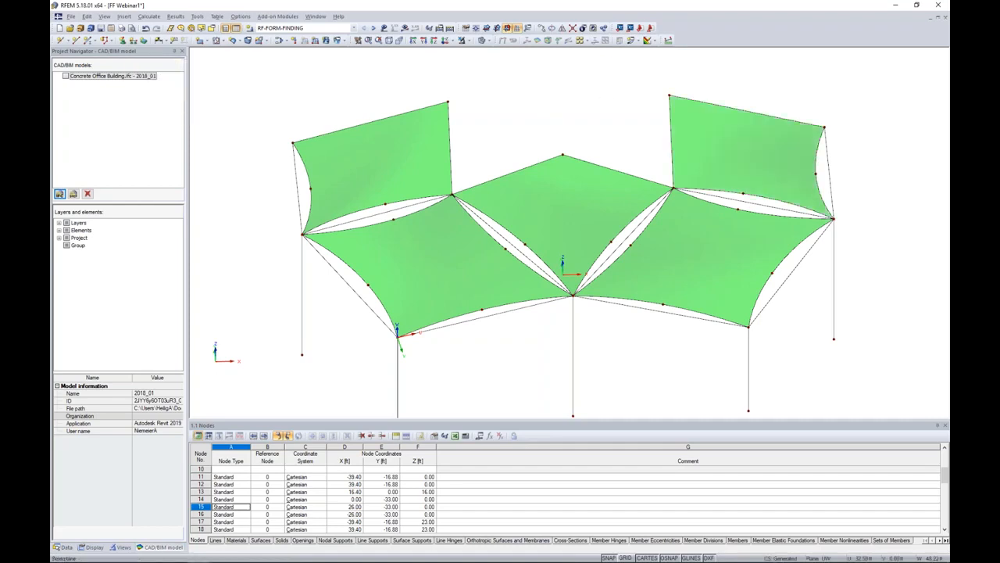
Display the imported concrete office building with the membranes to check how they fit against it, and hide the building again.
middle_click_drag(599, 328, 588, 248, "ctrl")
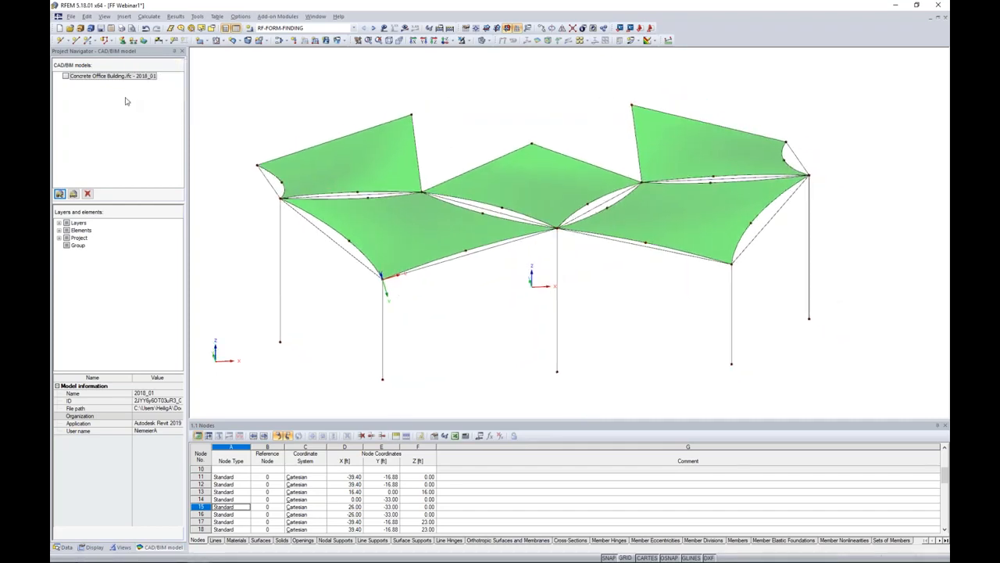
left_click(65, 76)
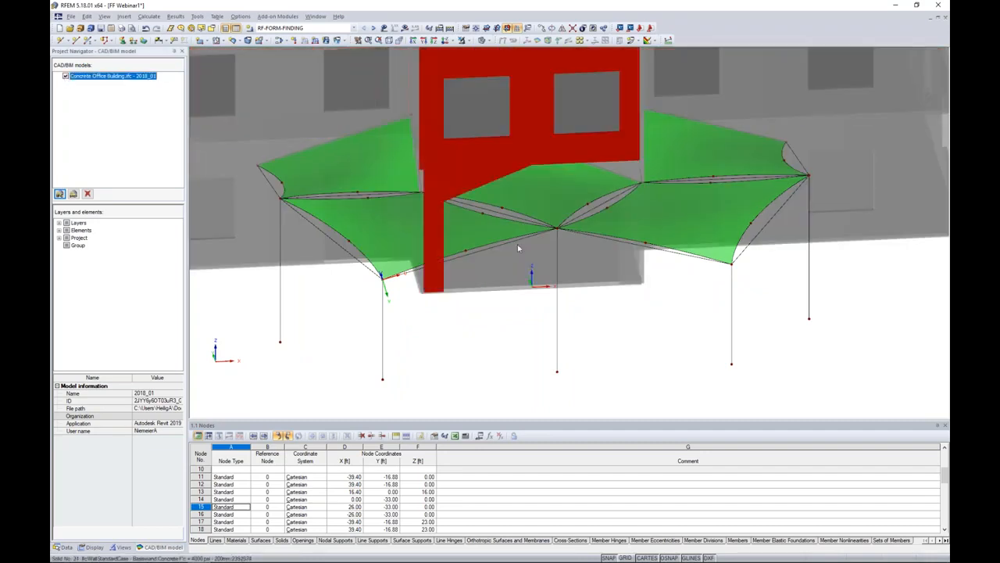
middle_click_drag(457, 323, 474, 311, "ctrl")
left_click(66, 76)
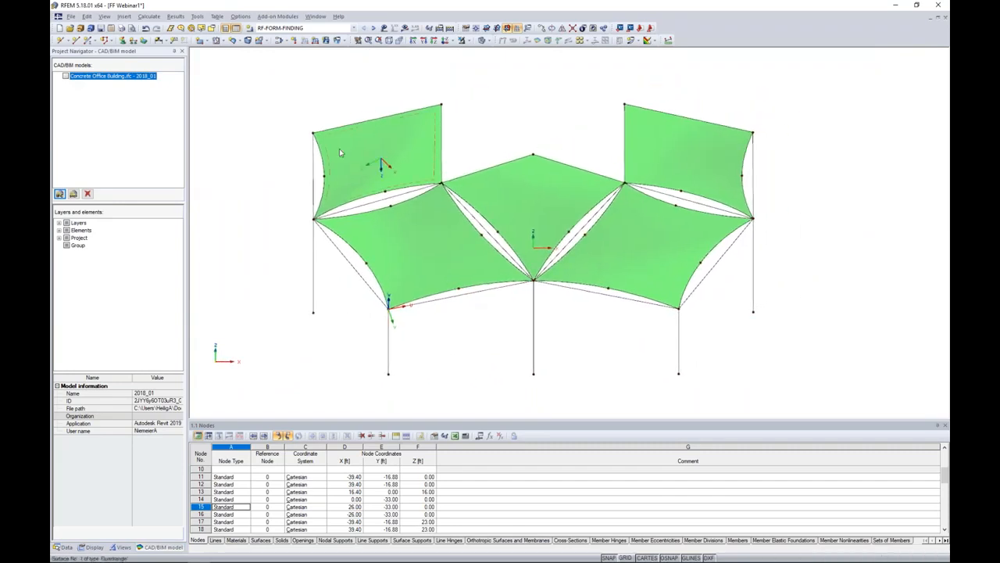
Select all five membrane surfaces and restrict the visibility to the selected objects.
left_click(382, 162)
left_click(444, 236, "ctrl")
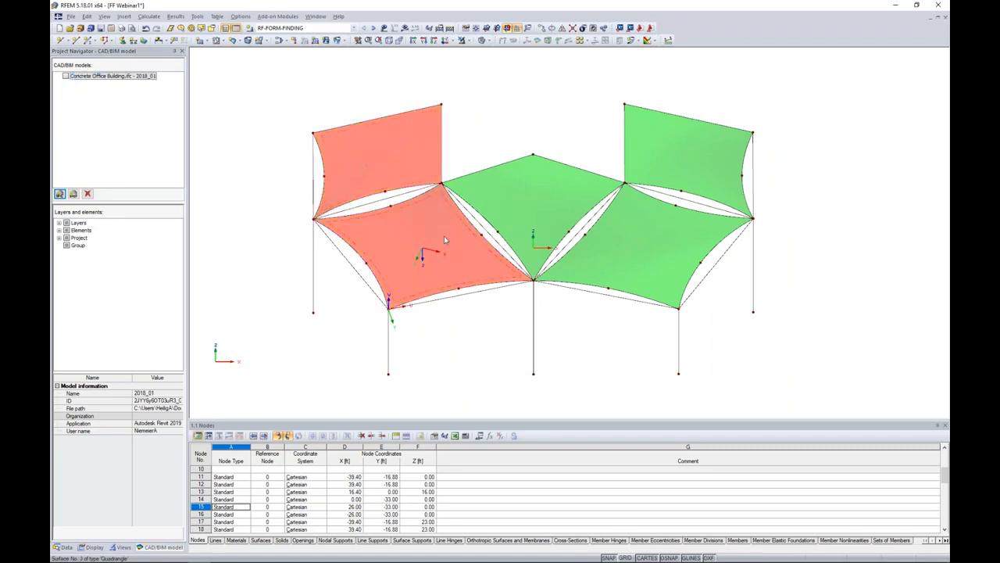
left_click(539, 205, "ctrl")
left_click(651, 251, "ctrl")
left_click(664, 177, "ctrl")
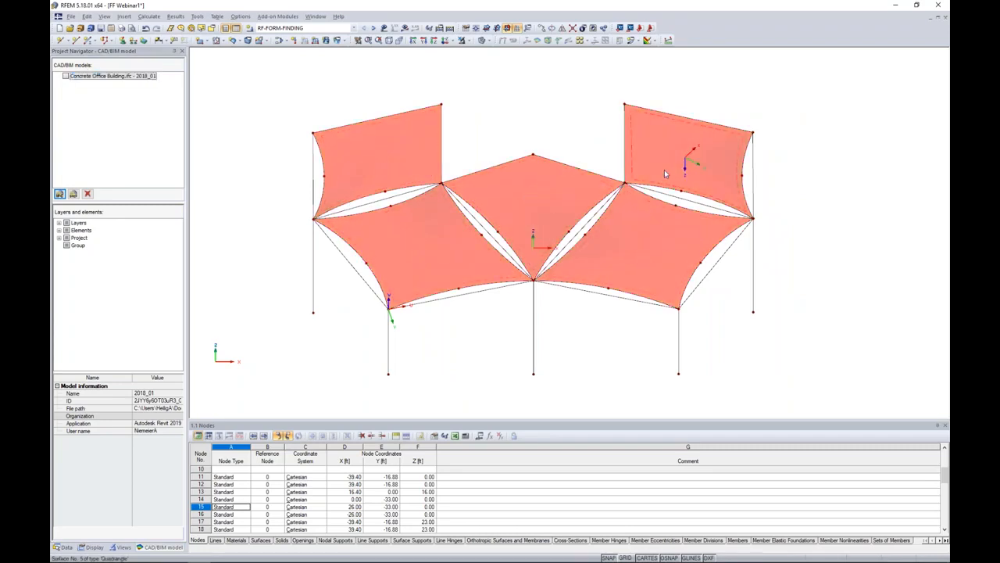
left_click(470, 41)
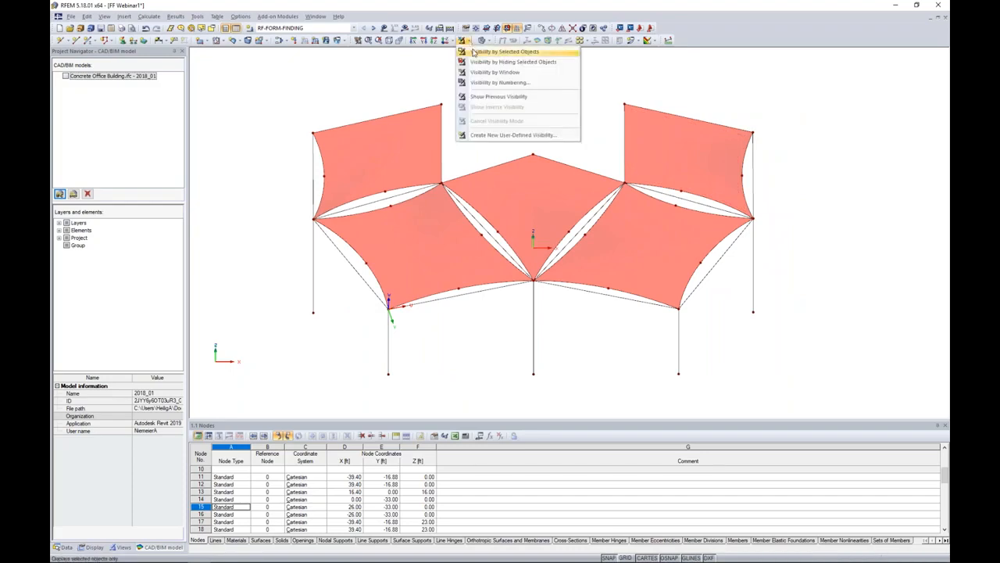
left_click(473, 52)
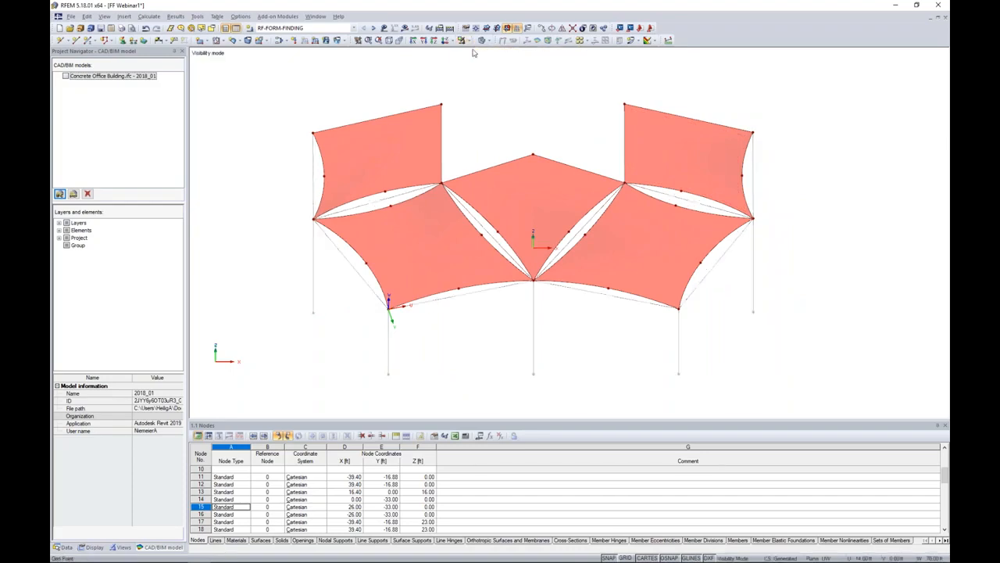
Select everything in the isolated view and open all the membrane boundary lines for joint editing.
left_click_drag(815, 378, 268, 67)
left_click(558, 373)
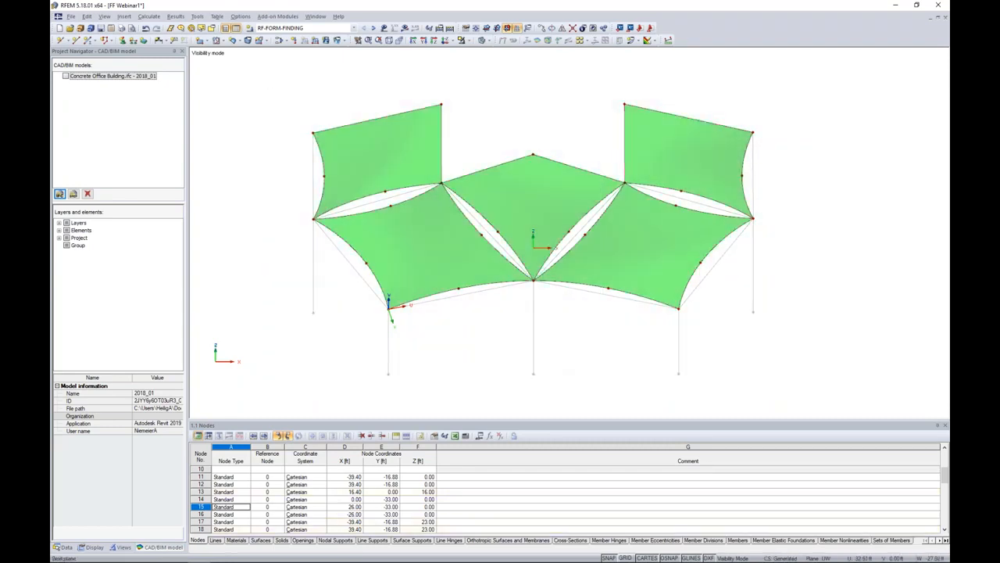
left_click_drag(697, 390, 662, 357)
left_click_drag(778, 321, 756, 301)
left_click_drag(817, 374, 295, 71)
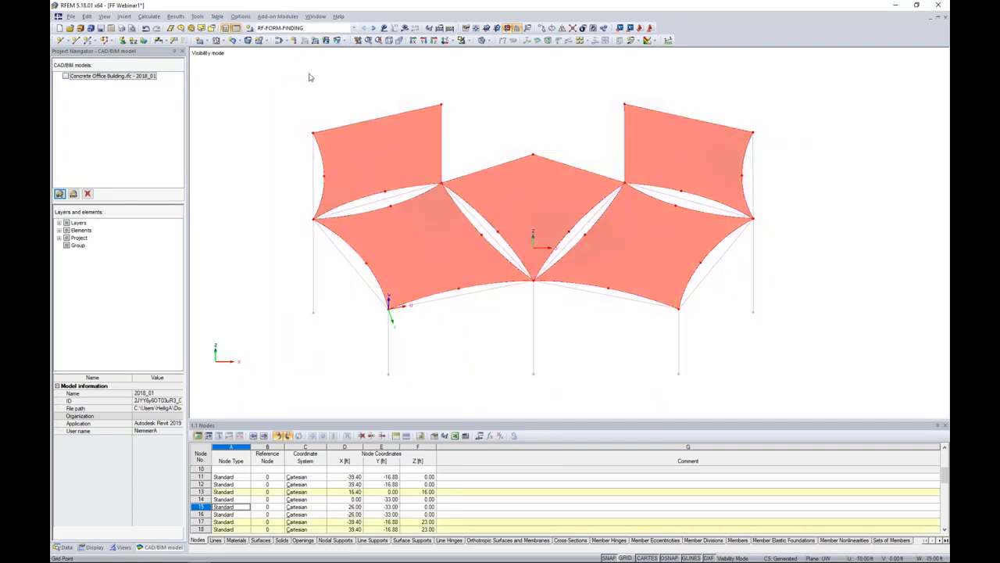
right_click(442, 140)
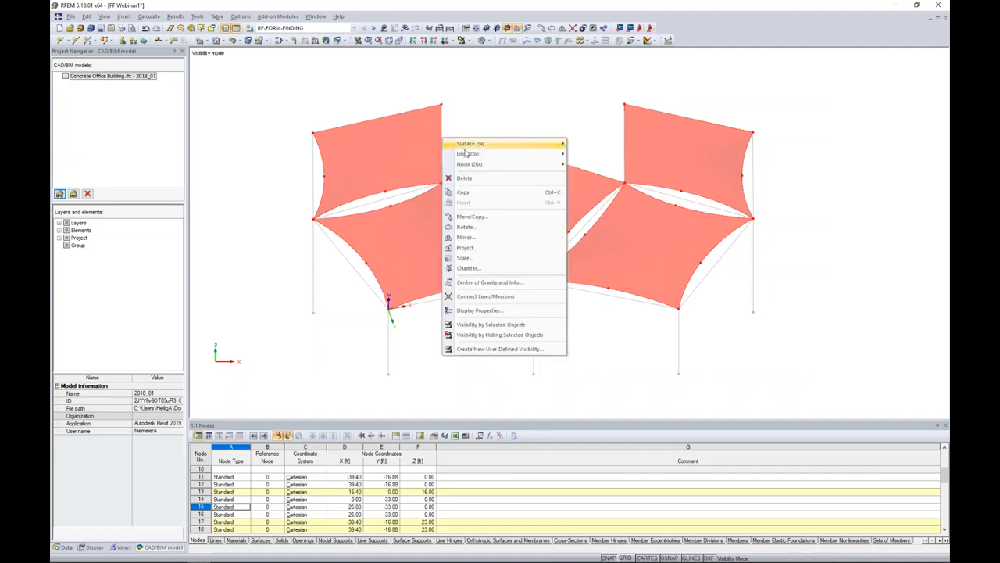
mouse_move(467, 156)
left_click(587, 155)
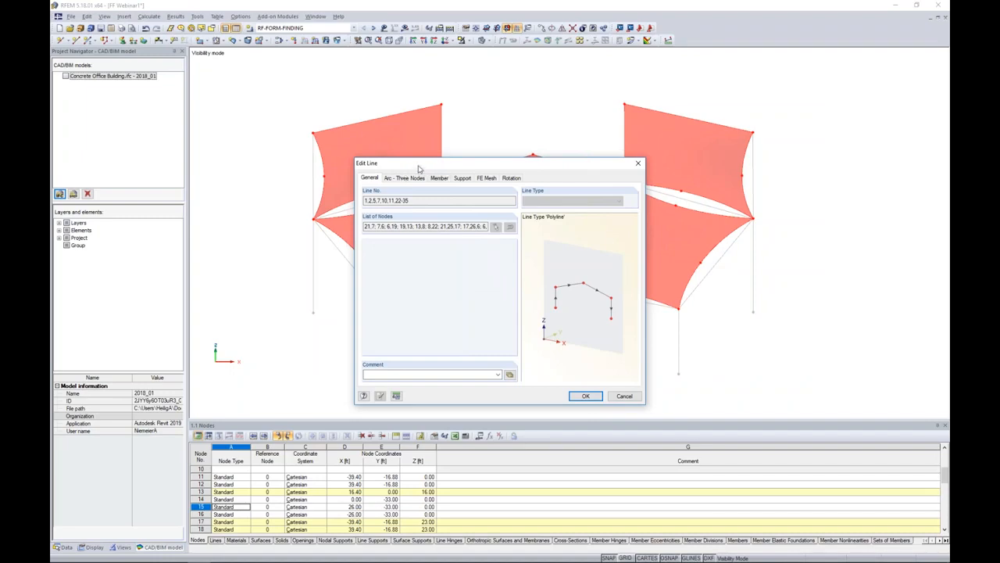
Make a member available on the selected boundary lines and set its member type to Cable.
left_click(438, 177)
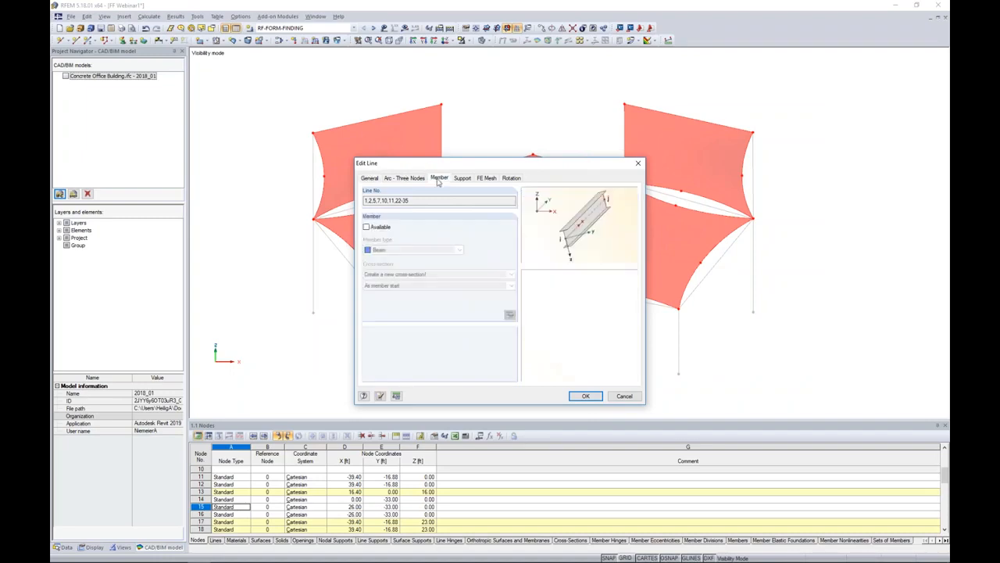
left_click(367, 227)
left_click_drag(474, 167, 579, 169)
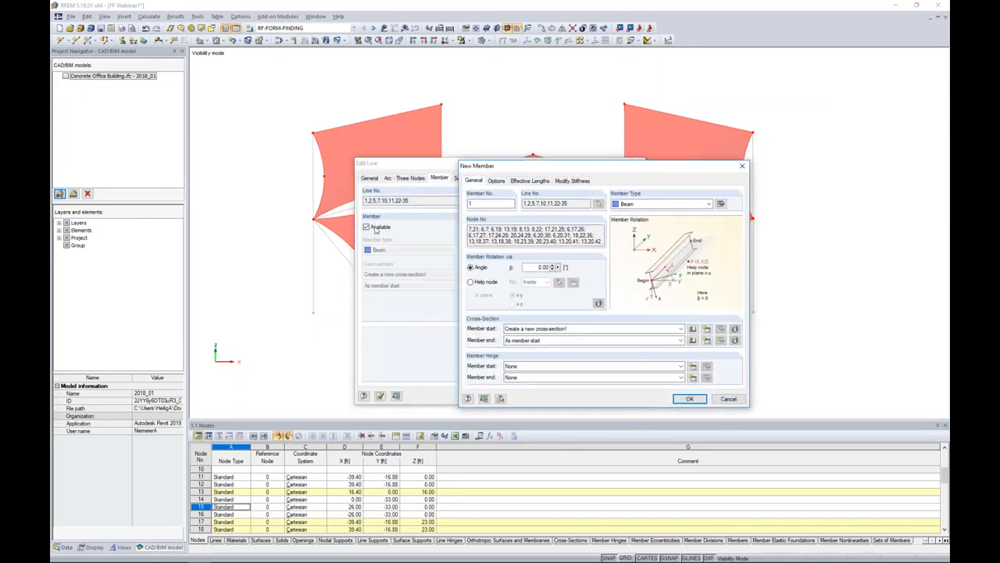
left_click_drag(556, 167, 442, 149)
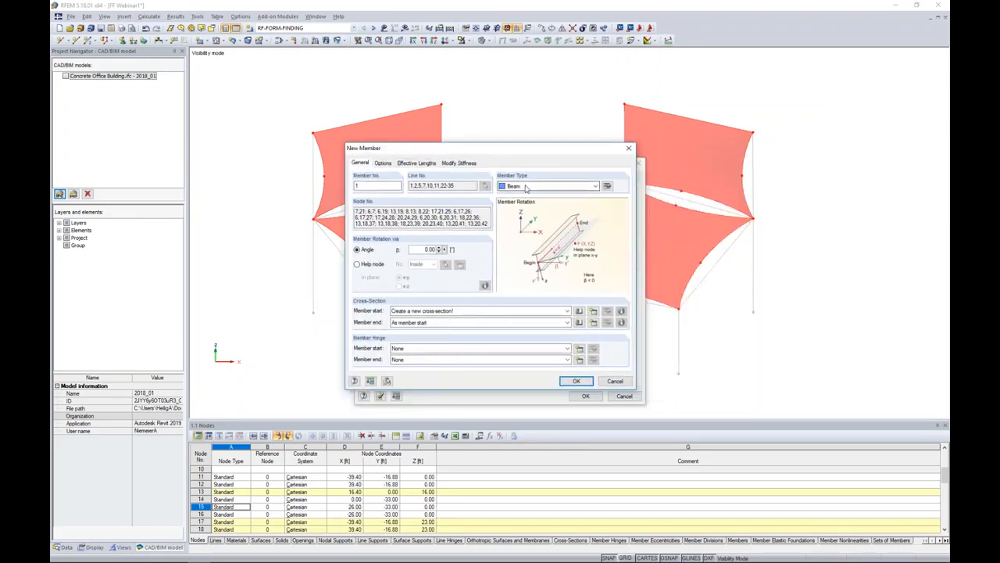
left_click(526, 188)
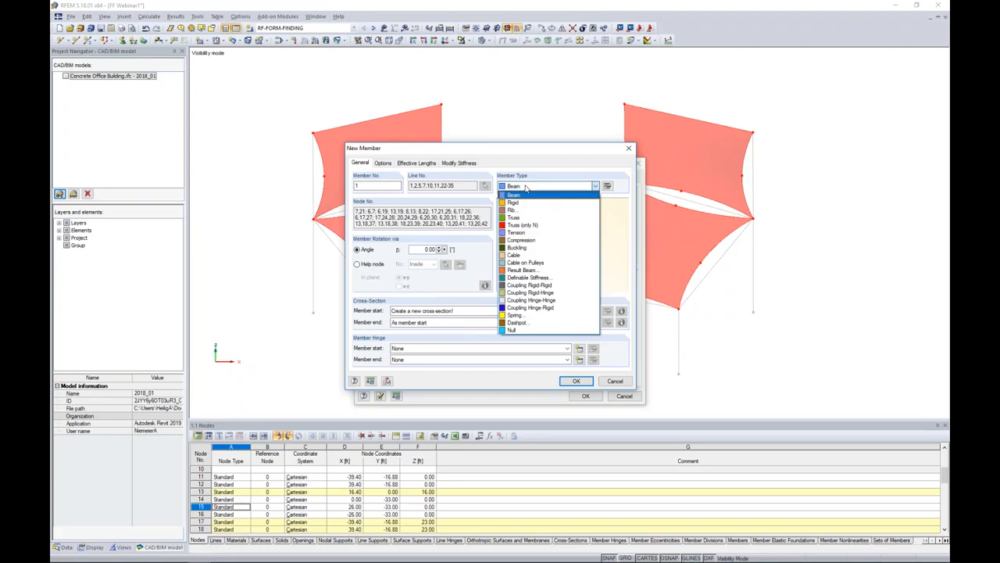
left_click(519, 255)
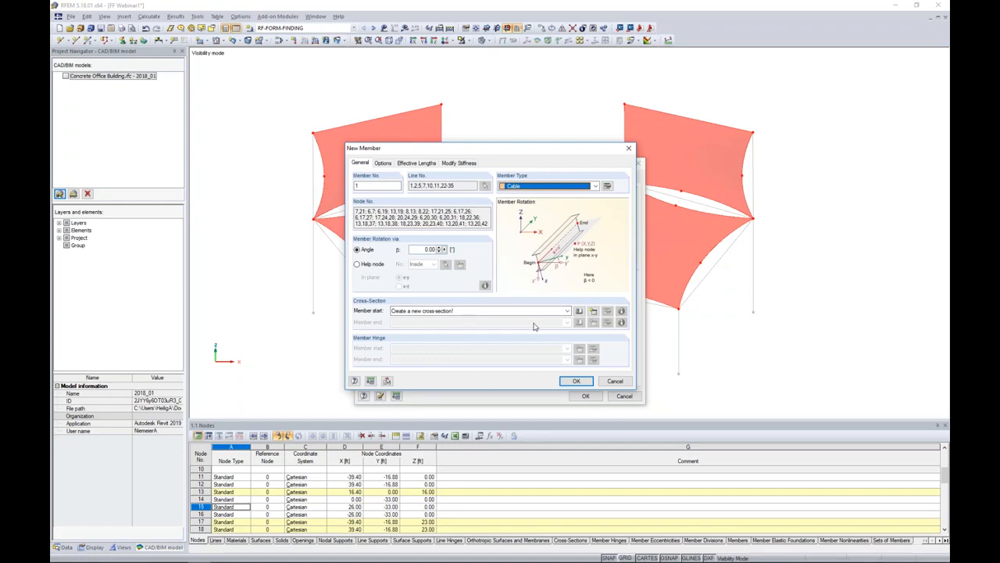
Choose the AISC solid round bar RB 1/2 from the rolled cross-section library for the cable members.
left_click(578, 311)
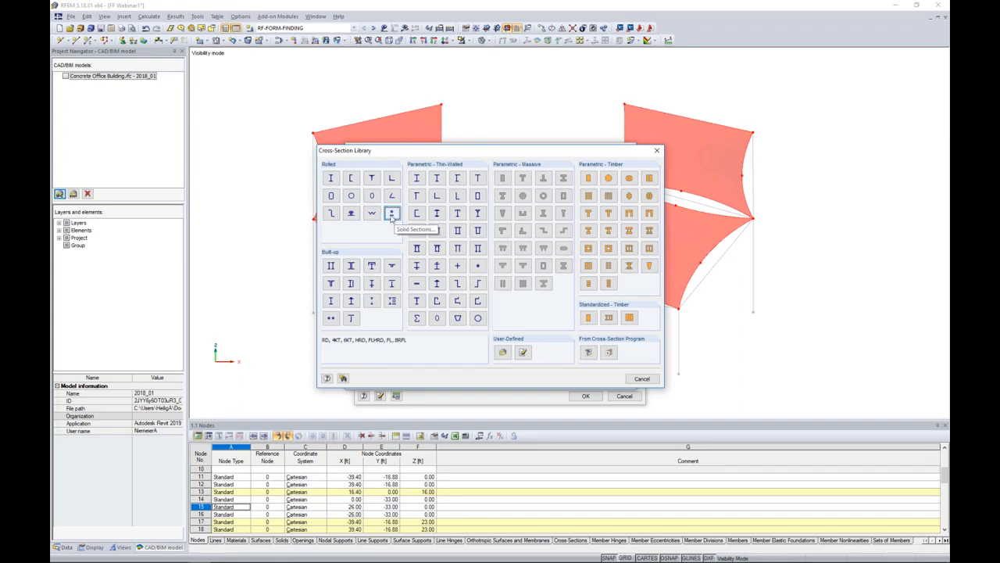
key("Escape")
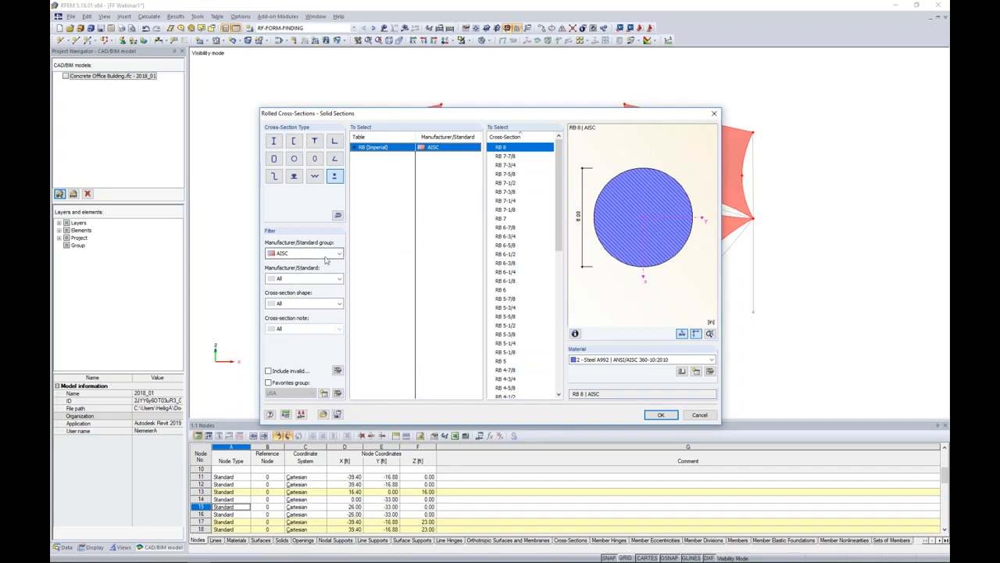
left_click_drag(558, 187, 554, 328)
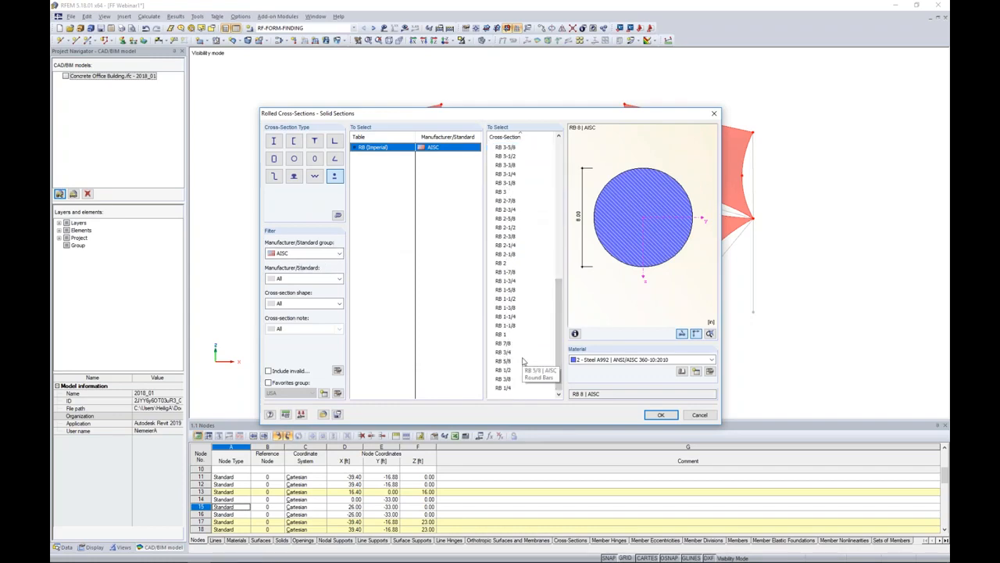
left_click(510, 370)
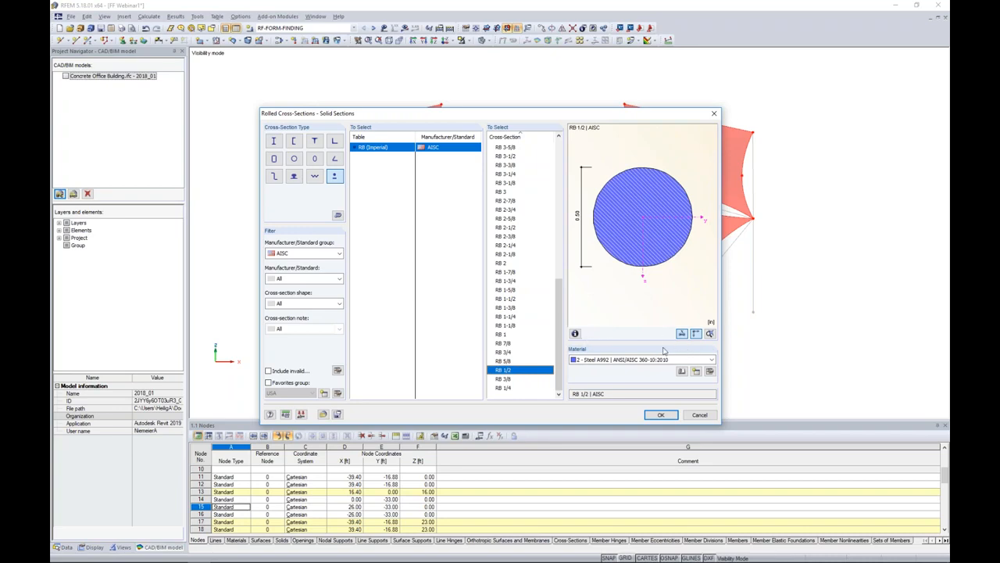
Open the material library for the round bar section and filter the metals to the Cable category.
left_click(682, 372)
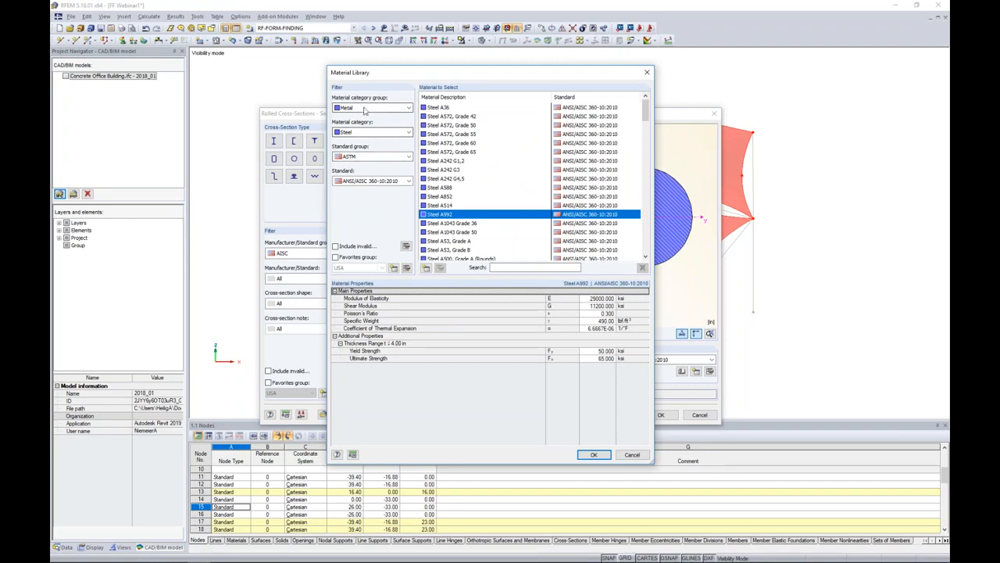
left_click(358, 134)
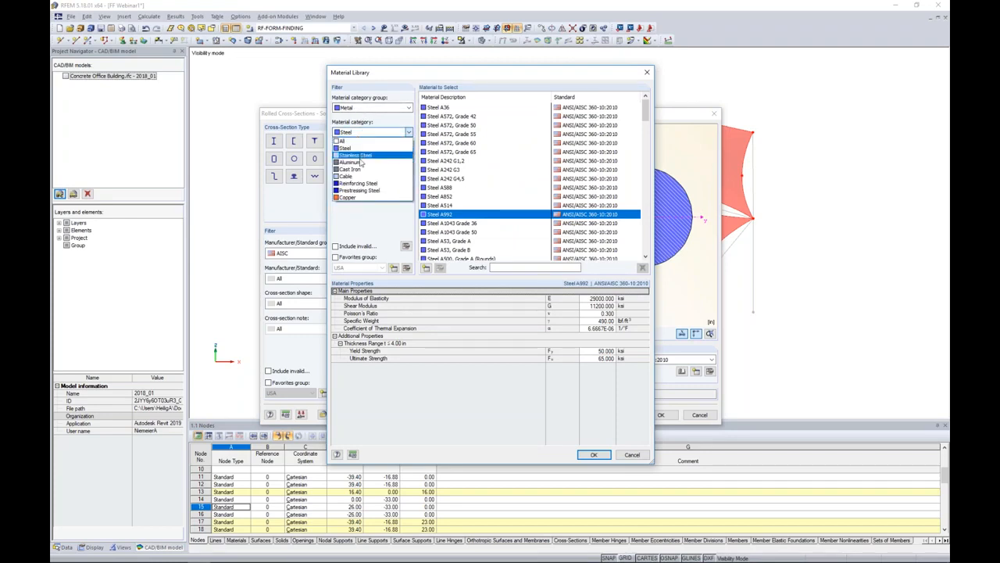
left_click(358, 176)
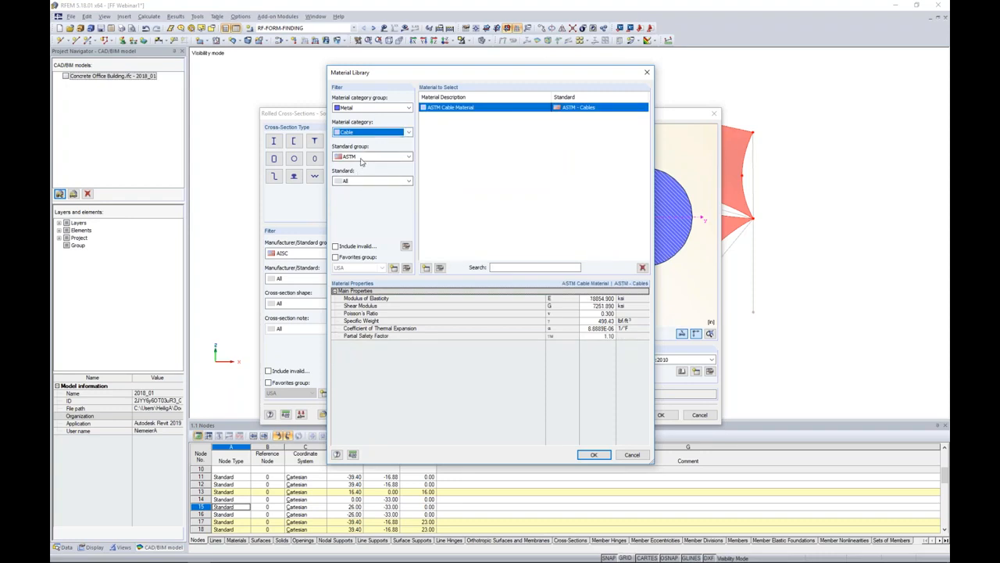
Browse the DIN cable materials and the new material form, discard the form and restore the ASTM standard group.
left_click(361, 158)
left_click(349, 176)
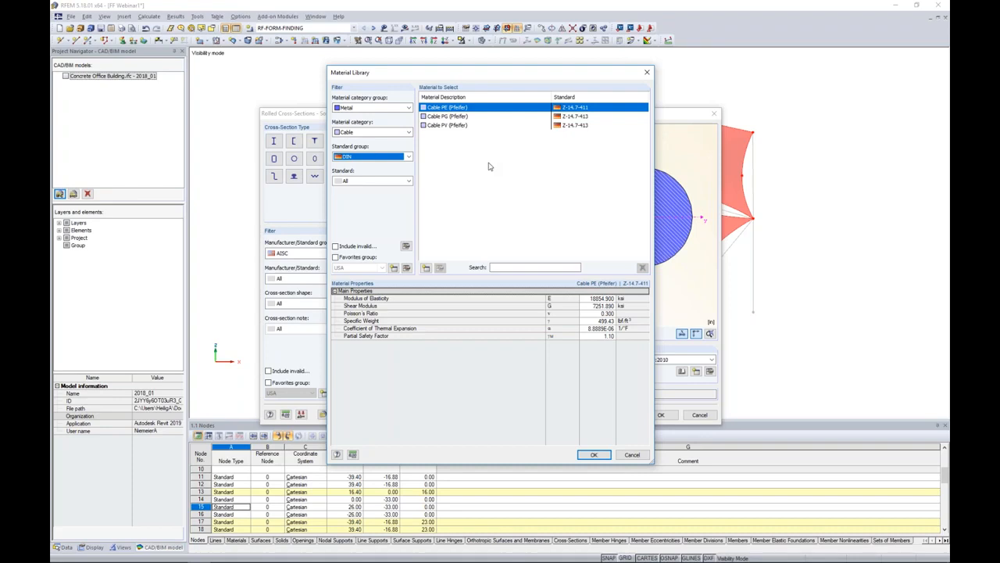
left_click(426, 269)
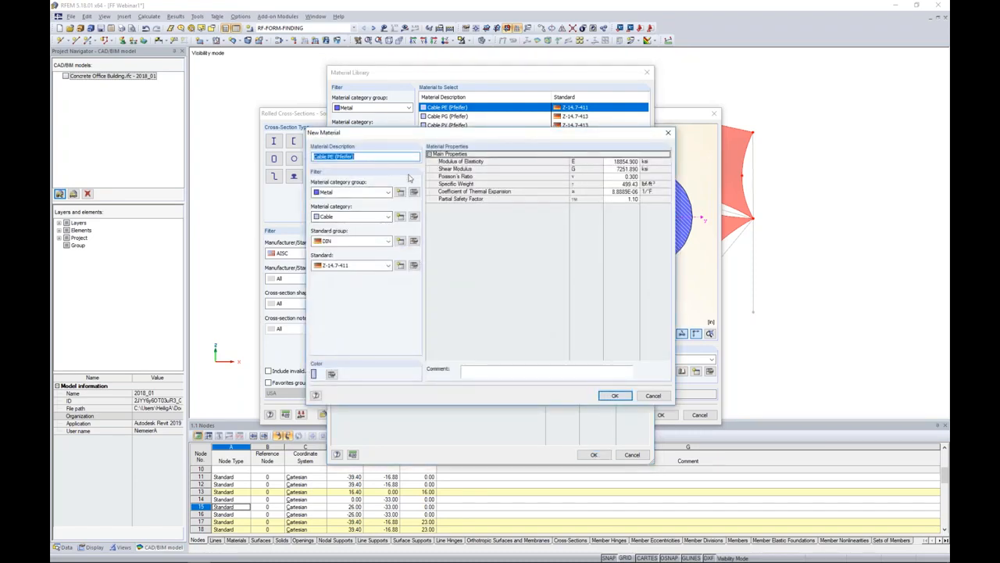
left_click(653, 395)
left_click(391, 157)
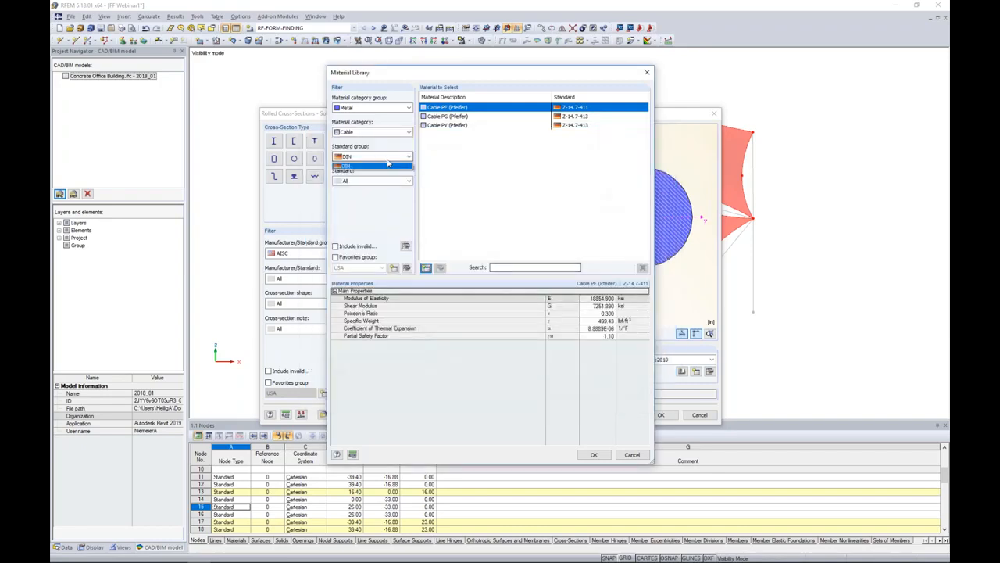
left_click(380, 173)
Review the properties of ASTM Cable Material without editing them and assign this material to the RB 1/2 section.
left_click(440, 267)
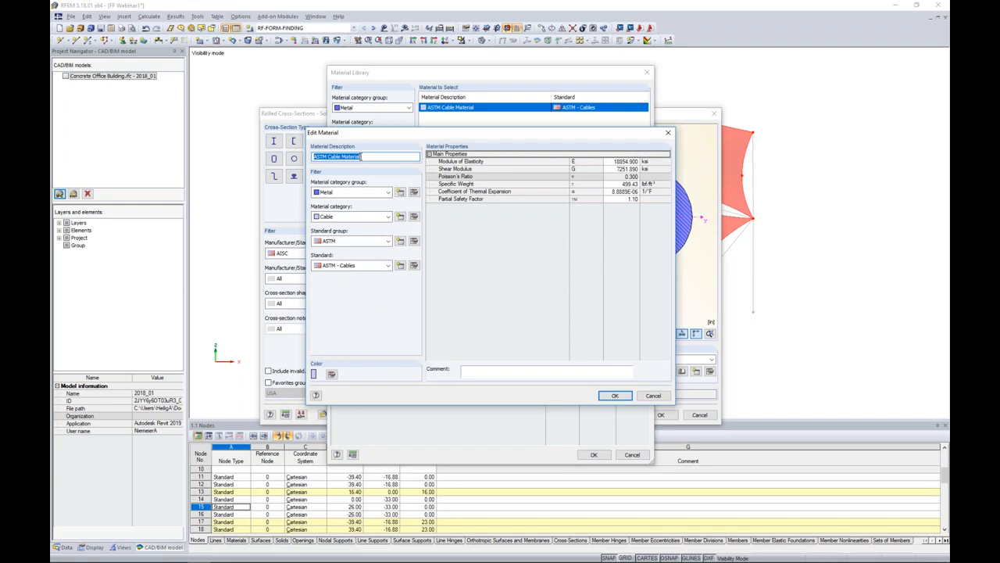
left_click(361, 156)
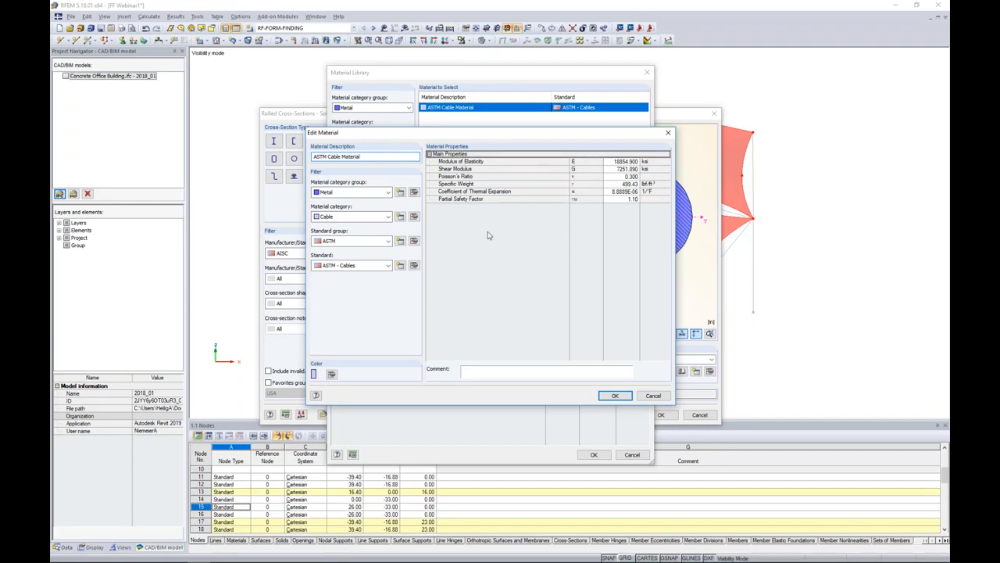
left_click(641, 399)
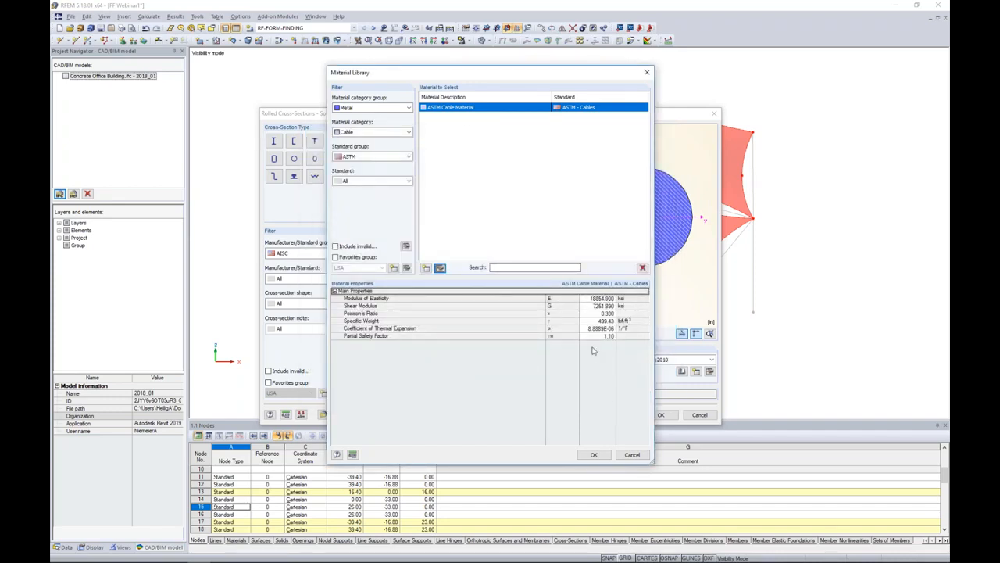
left_click(593, 454)
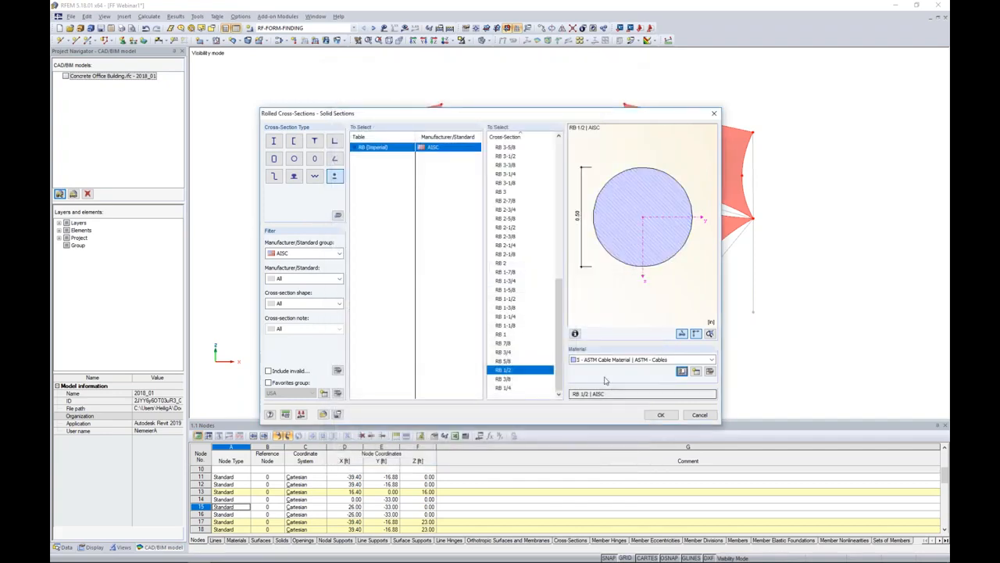
left_click(660, 414)
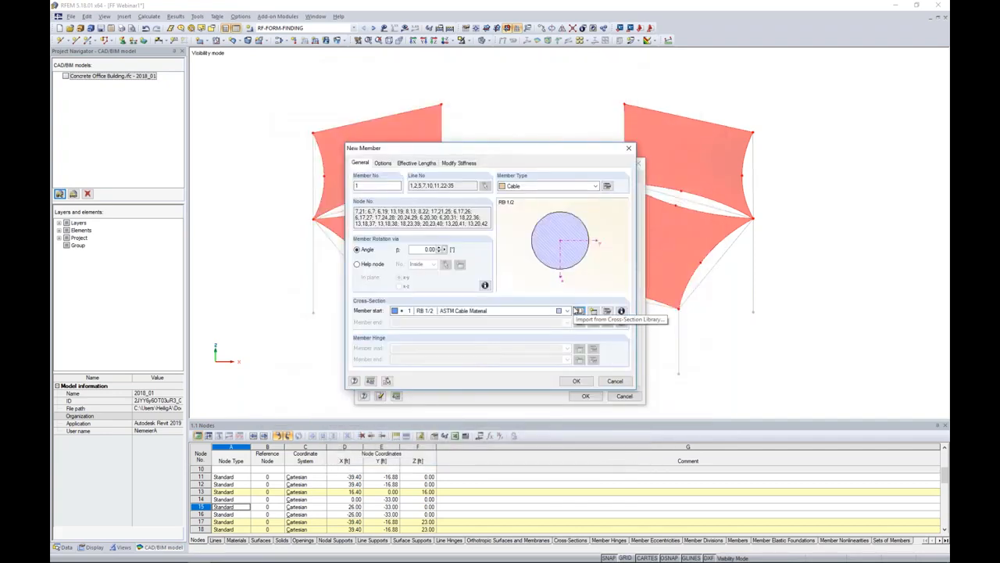
Open the cable members' form-finding parameters and review the absolute sag and average force specification options.
left_click(607, 187)
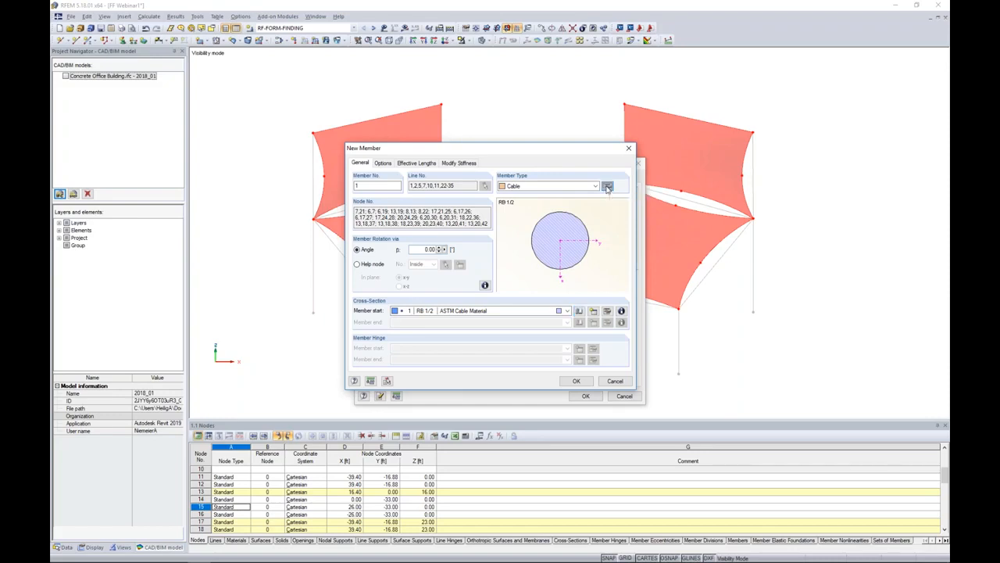
left_click_drag(594, 155, 605, 212)
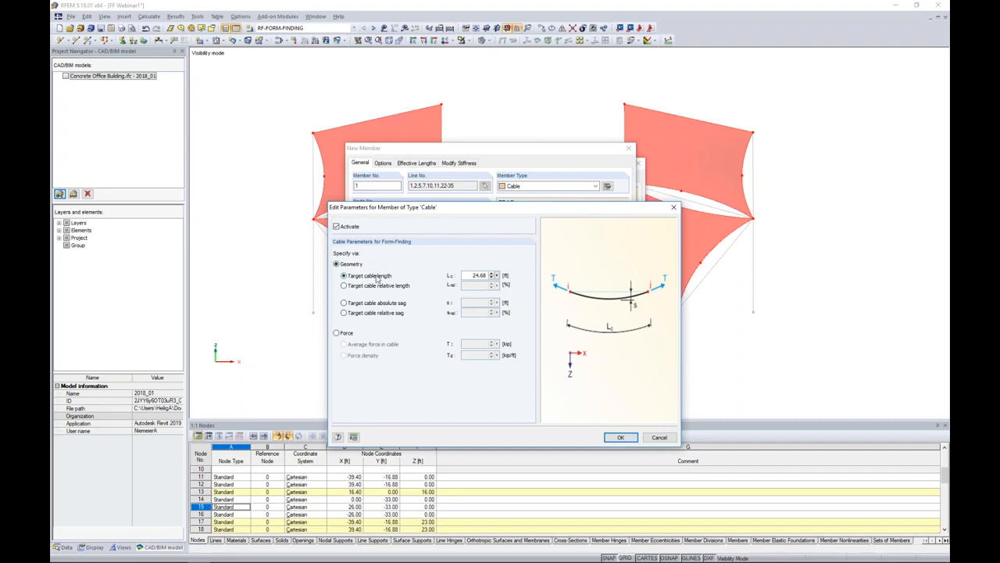
left_click(344, 303)
left_click(337, 333)
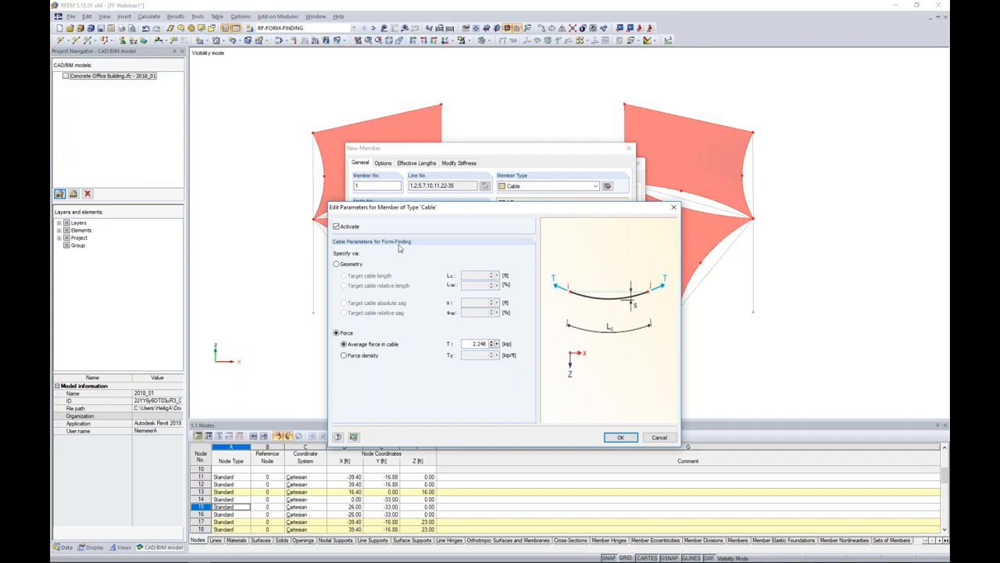
Specify the cable form-finding geometry by a target relative sag of 1 % and create the cable members on the selected lines.
left_click(337, 264)
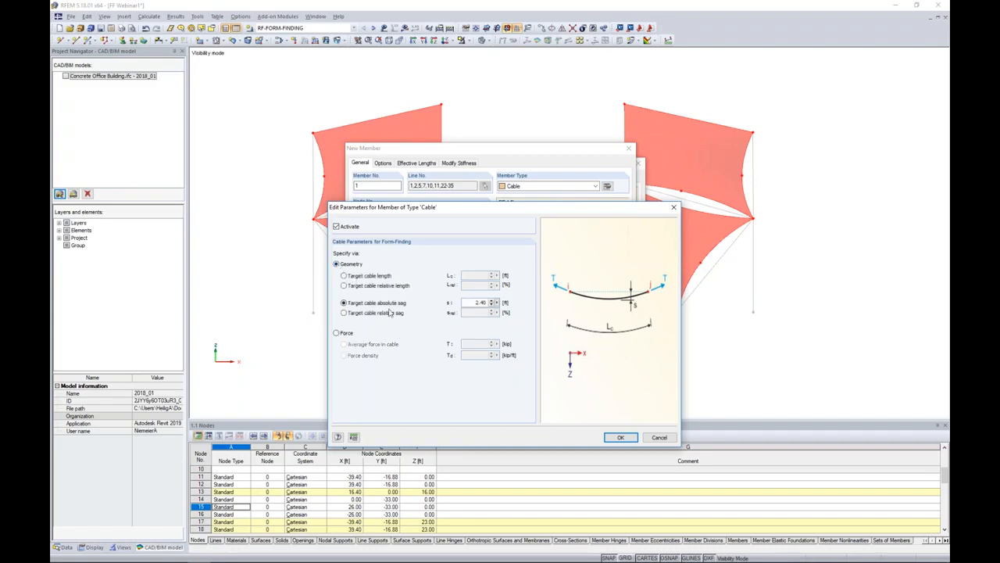
left_click(344, 313)
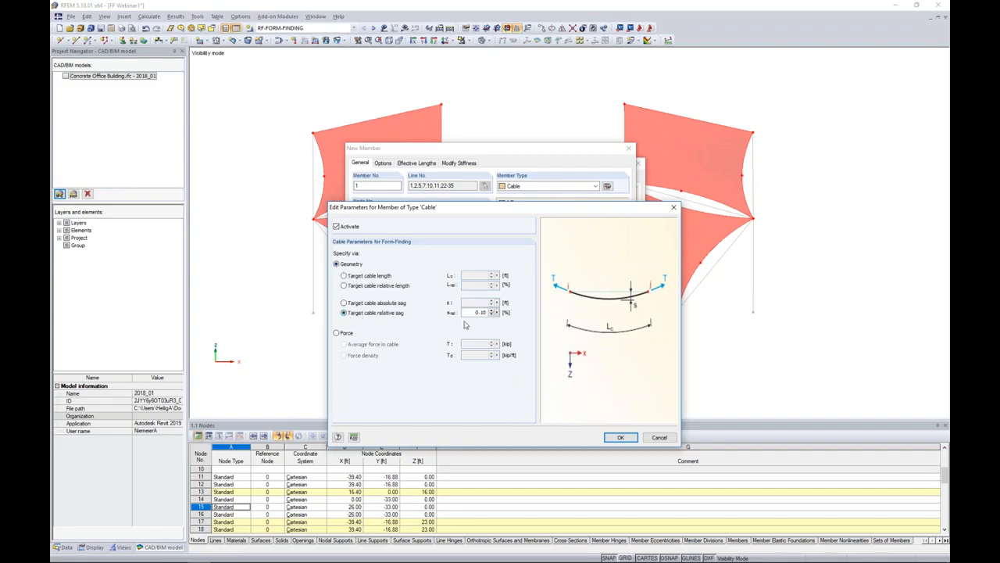
double_click(478, 312)
type("1")
left_click(621, 437)
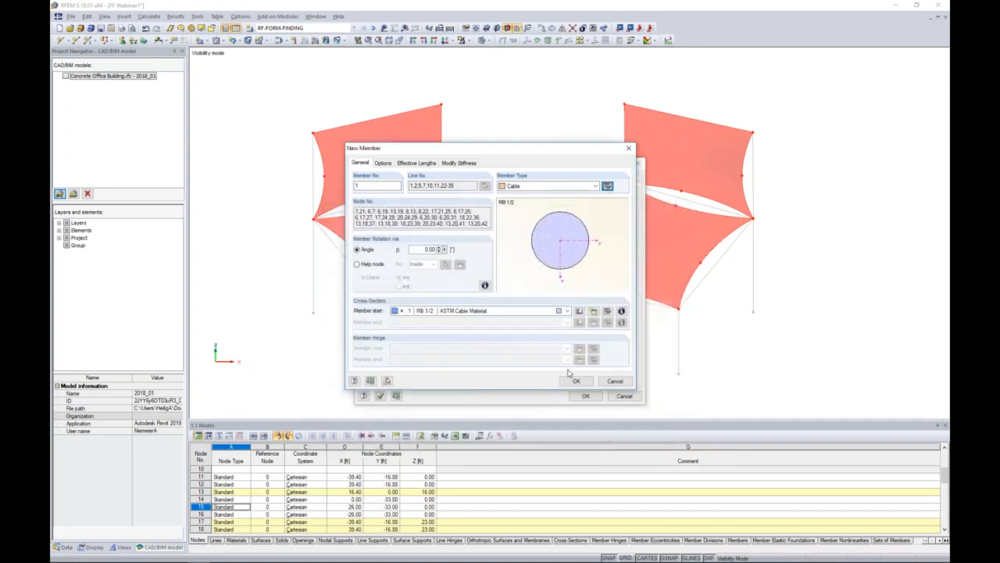
left_click(576, 382)
left_click(585, 396)
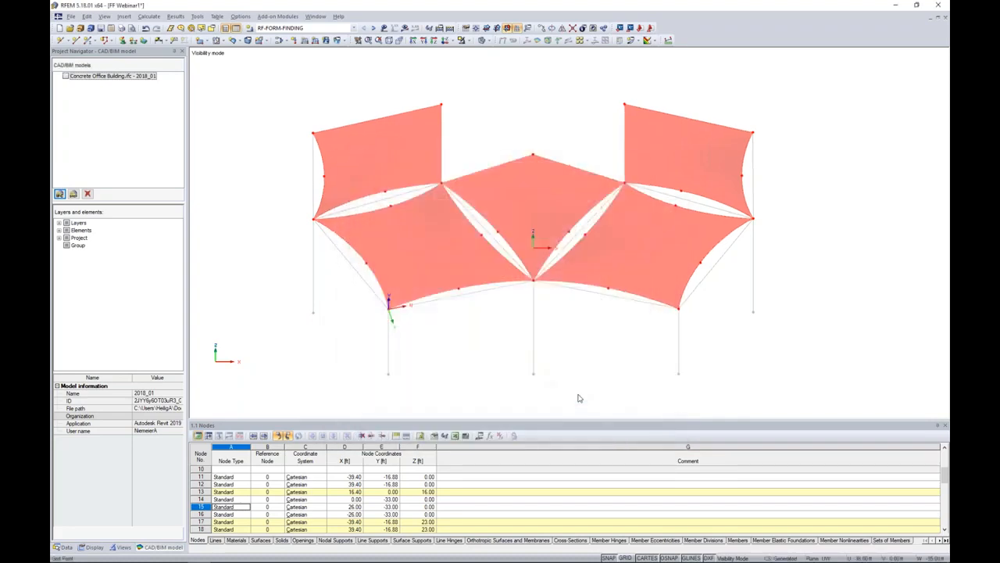
Cancel the visibility mode so the complete model is displayed.
middle_click_drag(464, 329, 509, 286, "ctrl")
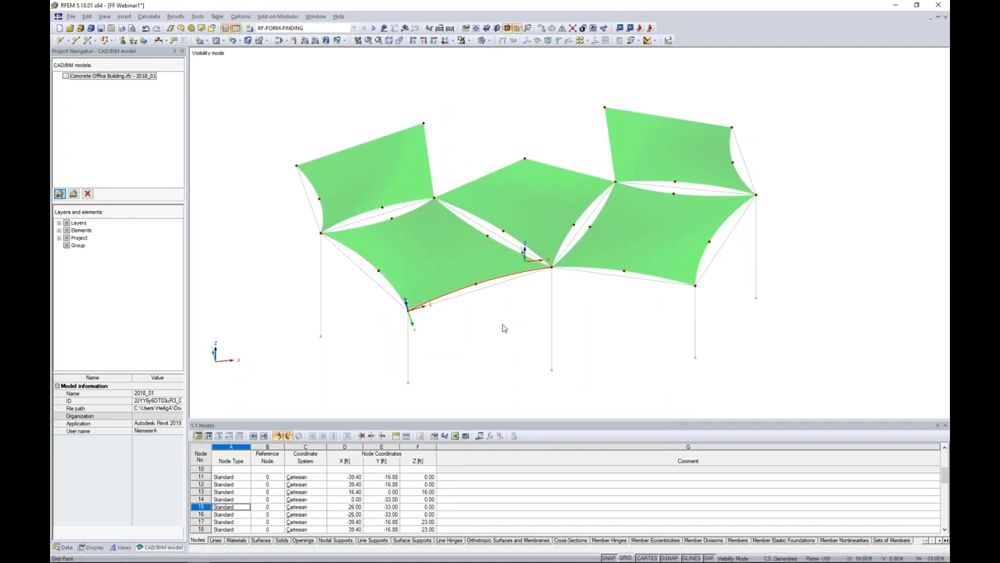
left_click(470, 42)
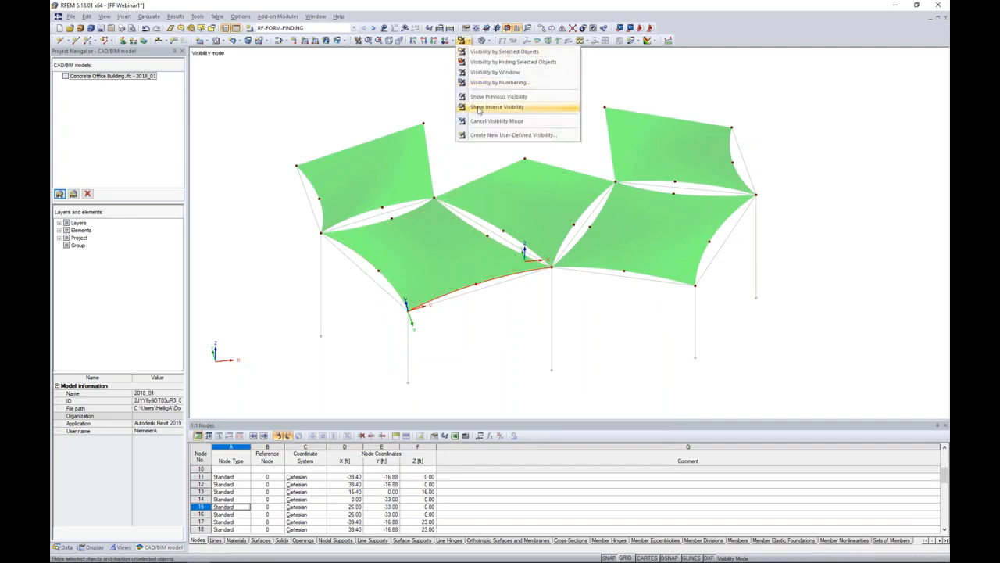
left_click(497, 121)
Select all five vertical column lines beneath the membranes and define a new member of type Beam on them.
middle_click_drag(598, 348, 569, 218, "ctrl")
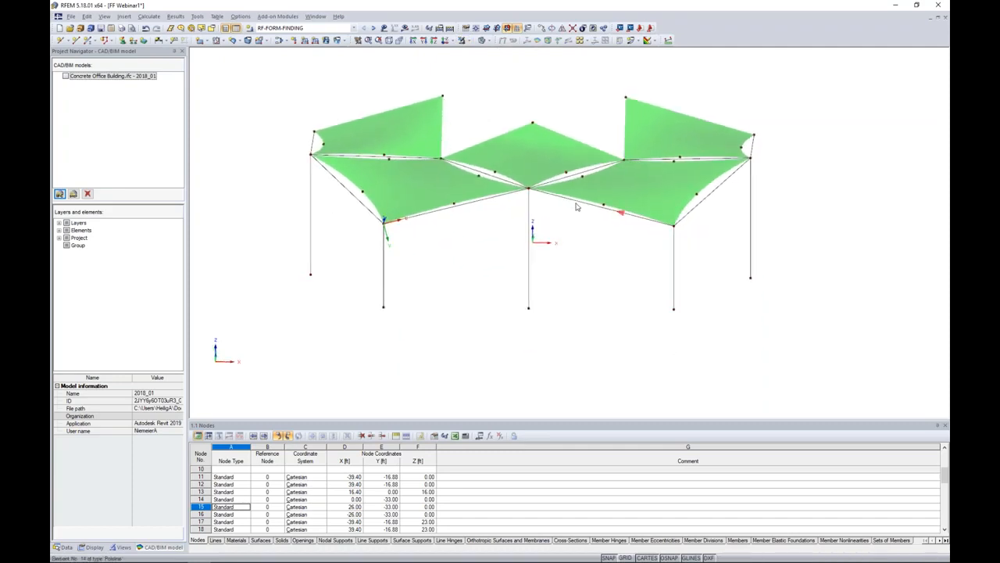
middle_click_drag(574, 242, 574, 230, "ctrl")
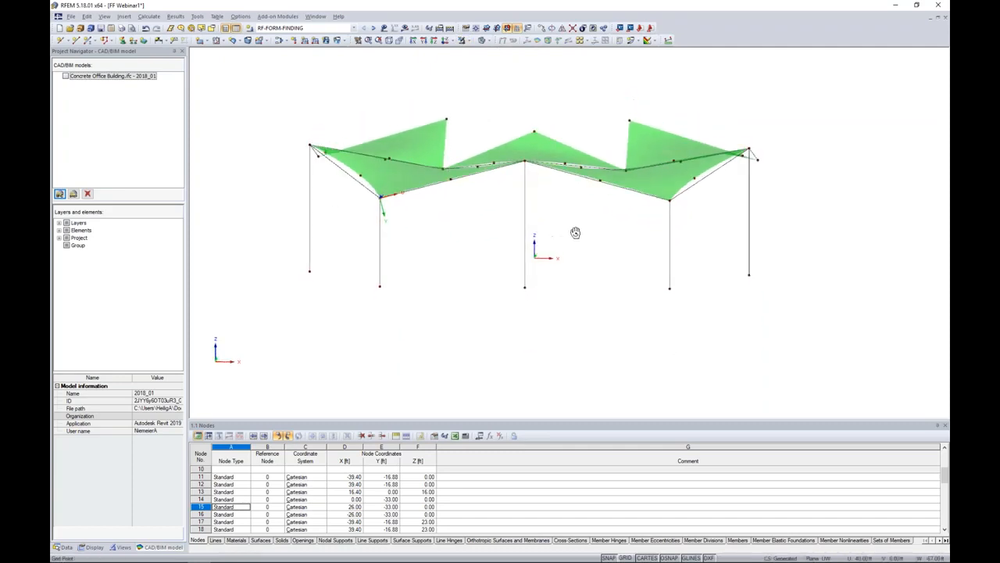
left_click_drag(800, 354, 264, 224)
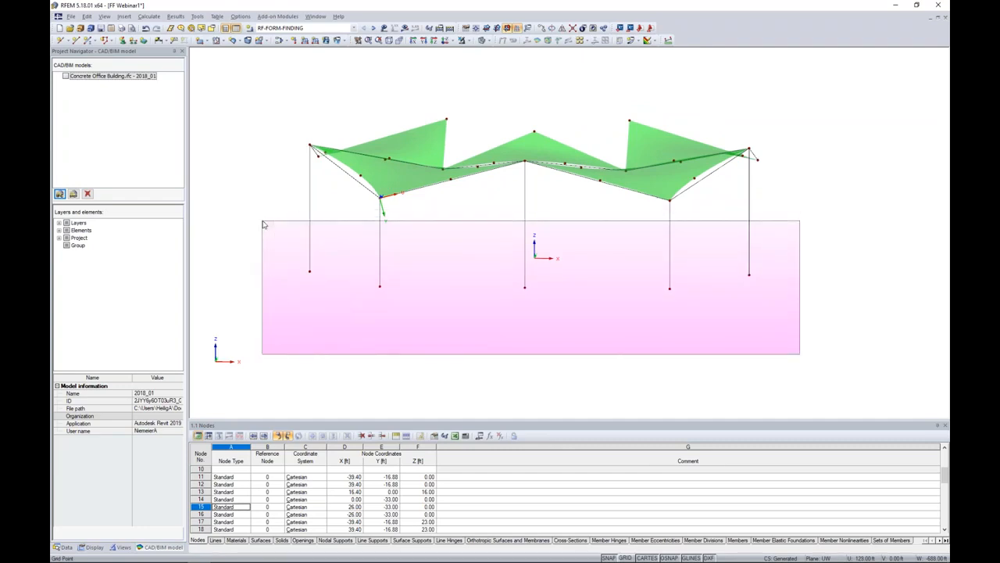
left_click_drag(264, 224, 264, 225)
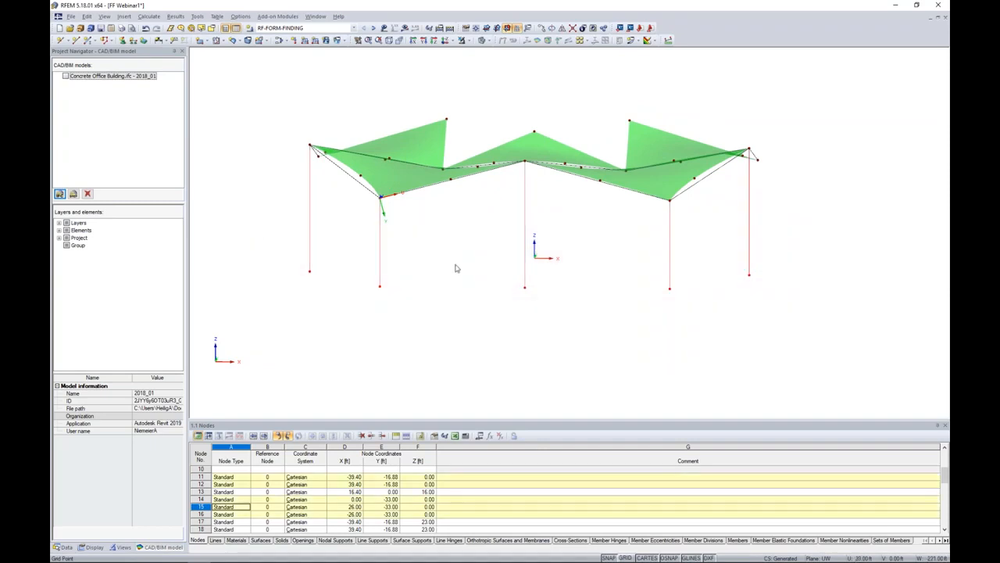
double_click(525, 221)
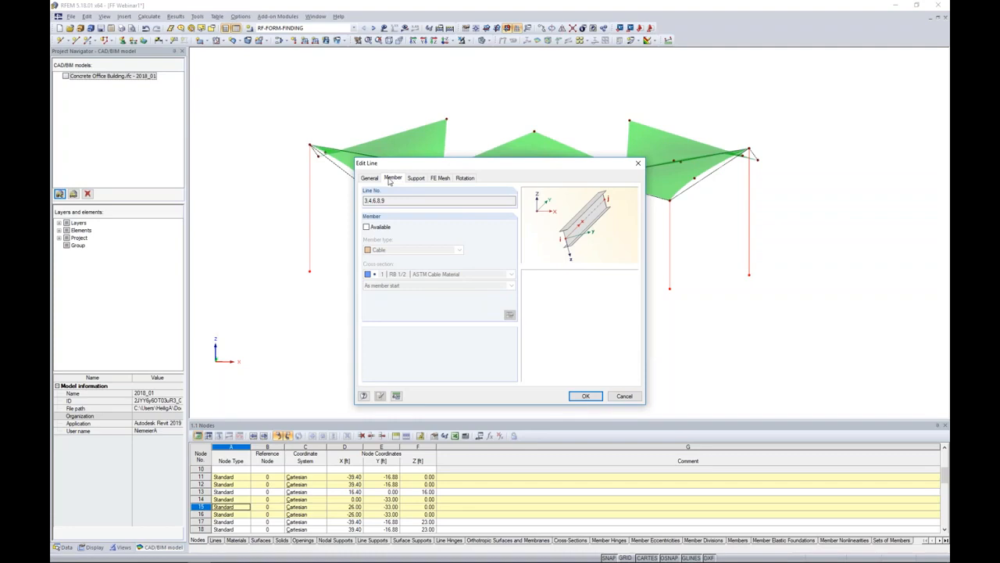
left_click(366, 227)
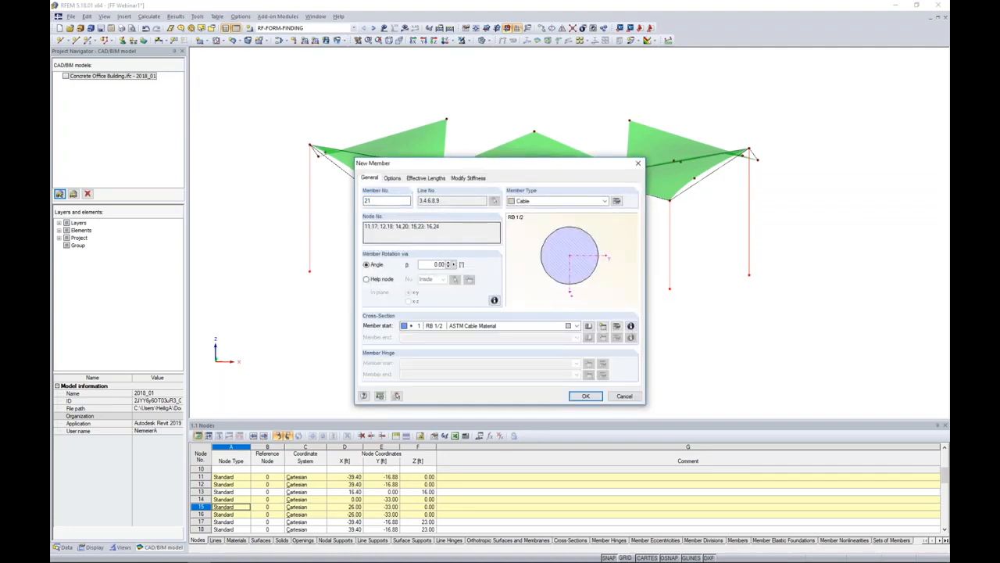
left_click(526, 201)
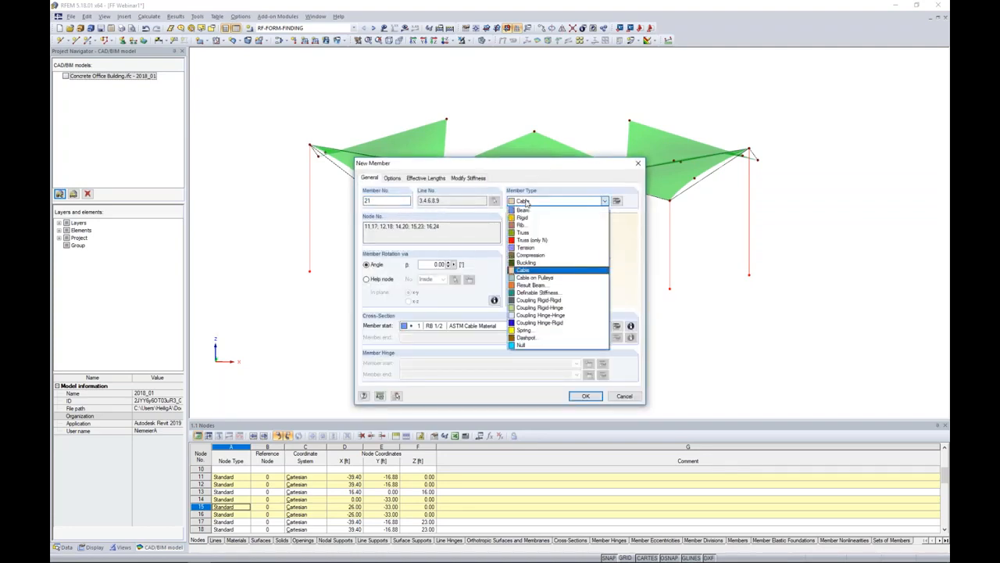
left_click(523, 210)
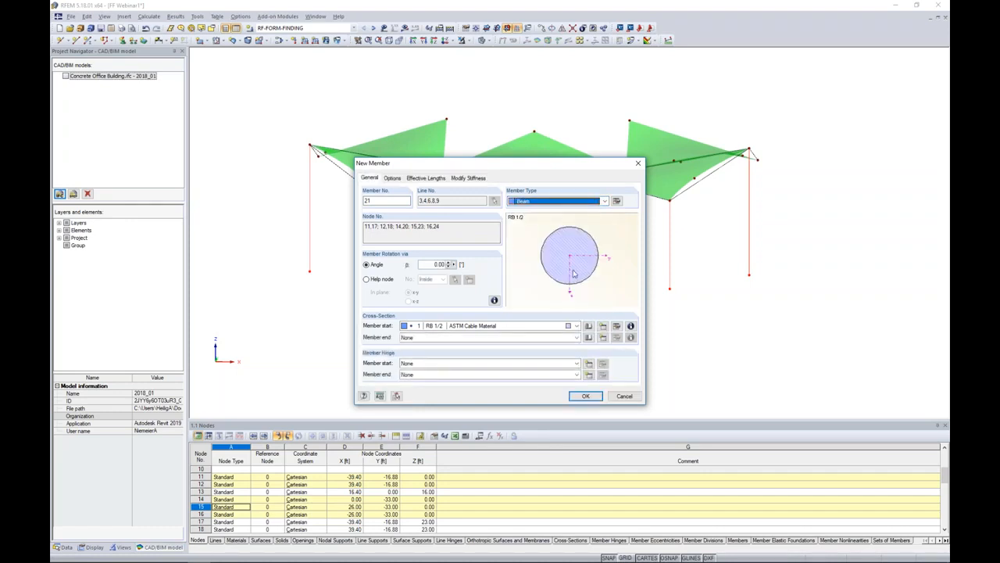
Open the rolled circular hollow sections for the column member start, keeping the AISC group and AISC 15 standard.
left_click(589, 327)
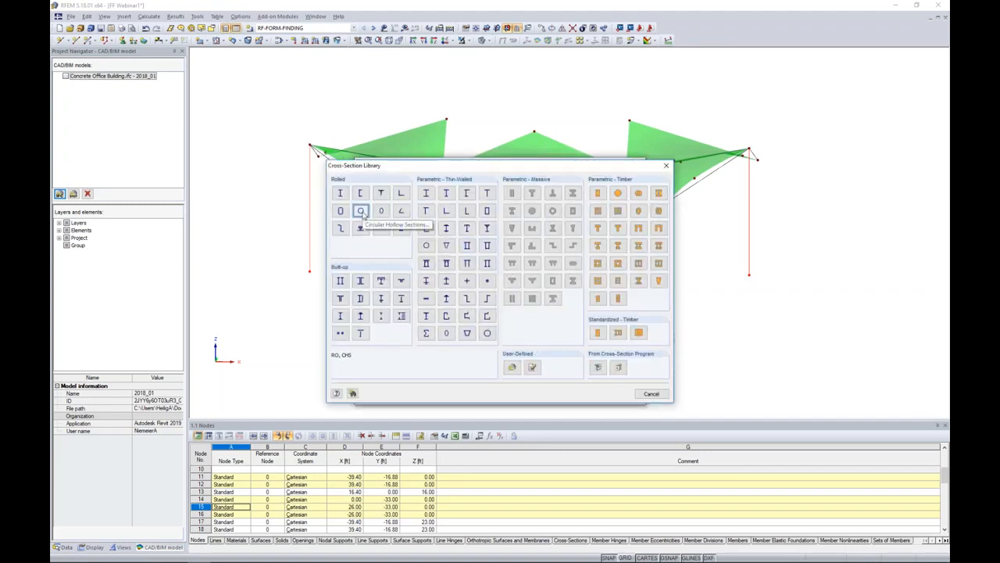
left_click(361, 211)
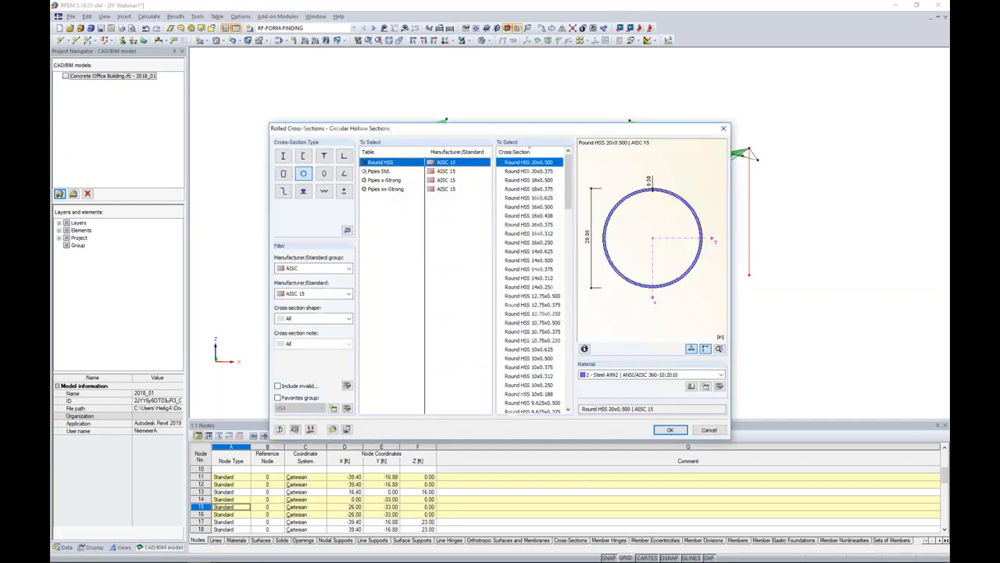
left_click(309, 269)
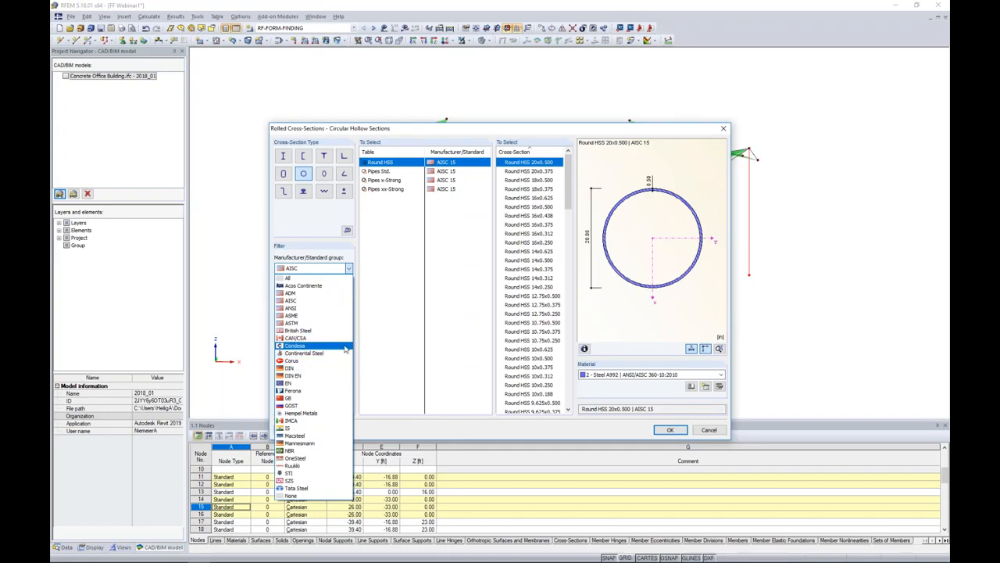
left_click(389, 335)
left_click(325, 294)
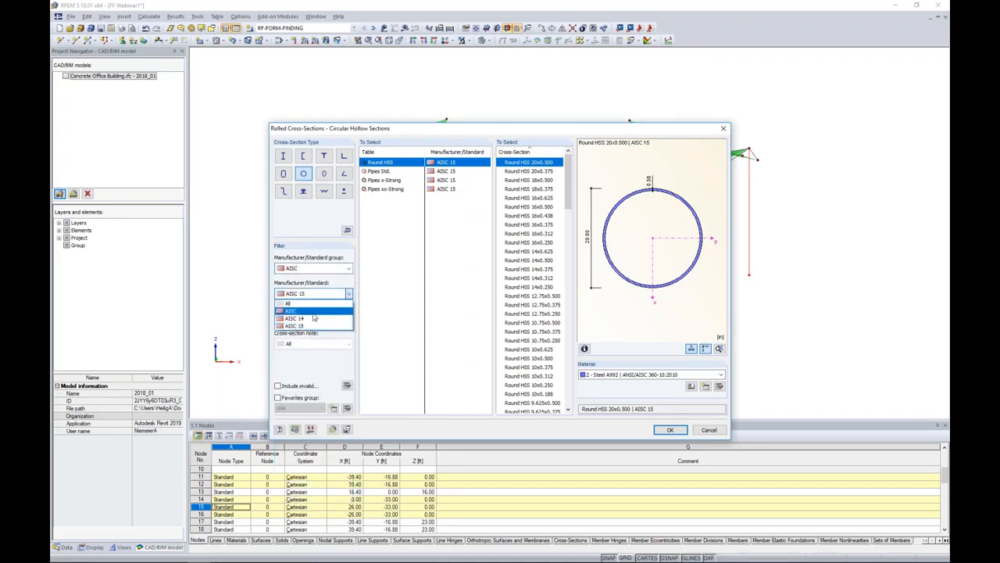
left_click(306, 327)
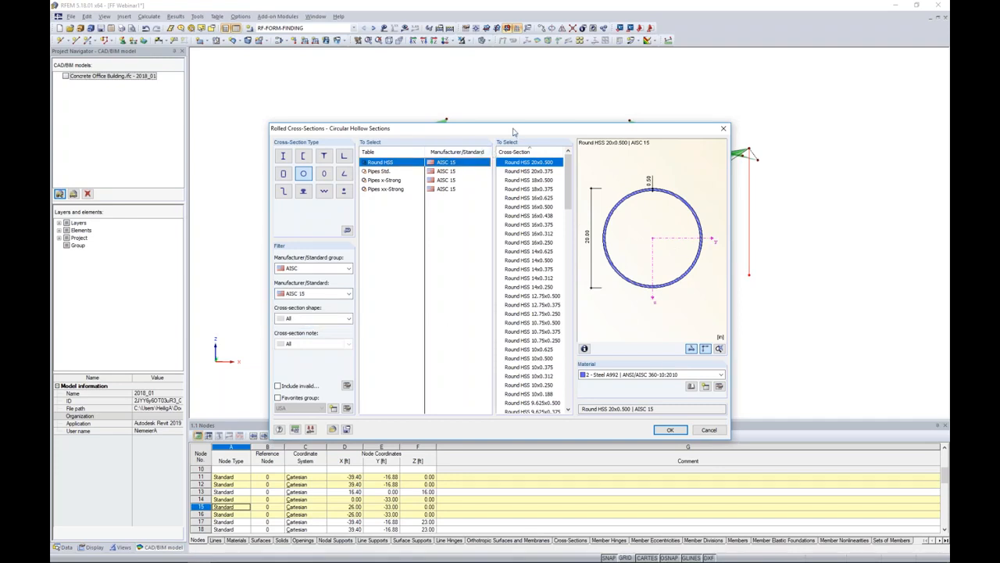
Select the Round HSS 4x0.188 section for the columns and review its cross-section properties.
left_click_drag(513, 131, 451, 107)
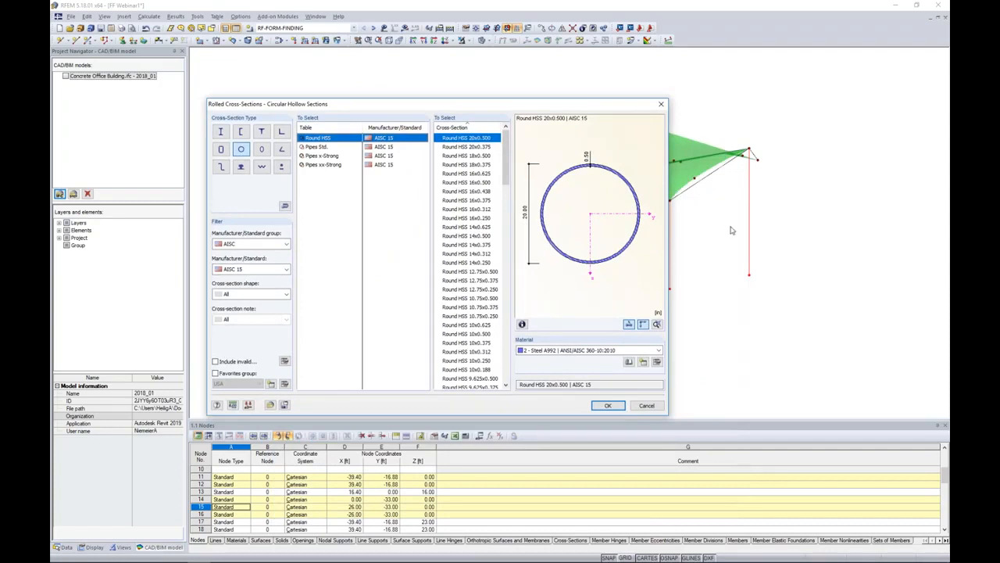
left_click_drag(489, 105, 556, 101)
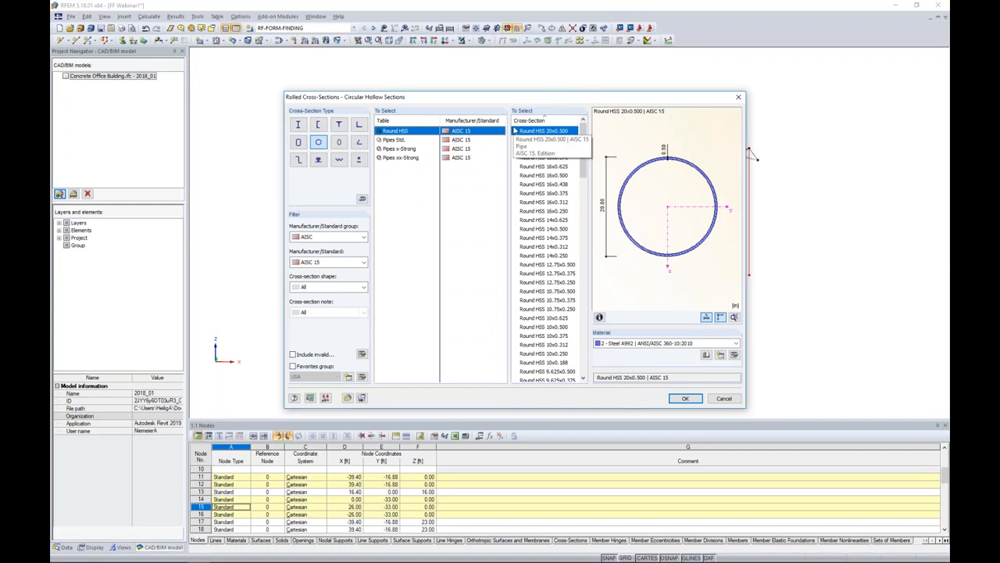
left_click_drag(584, 165, 582, 311)
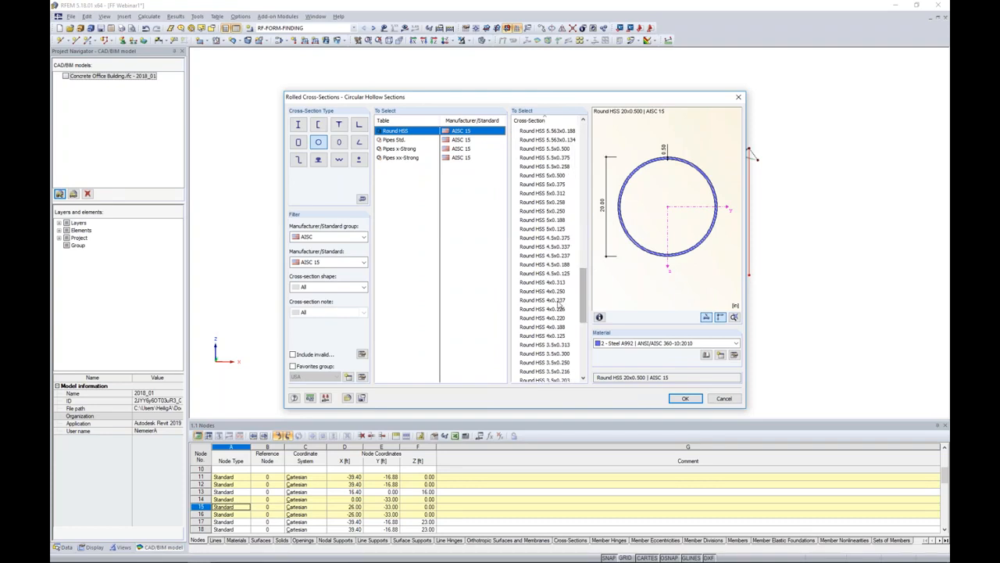
left_click(552, 326)
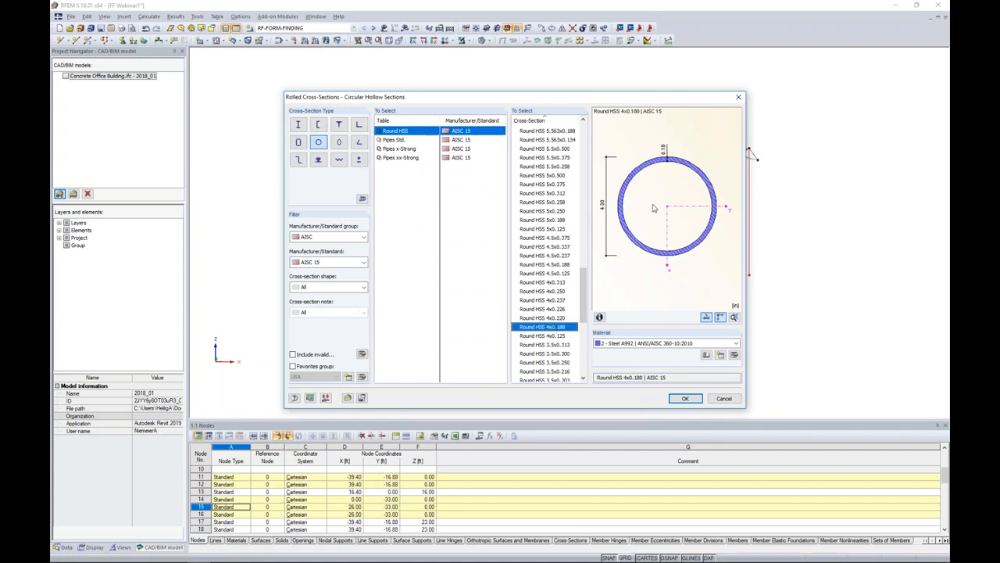
left_click(599, 316)
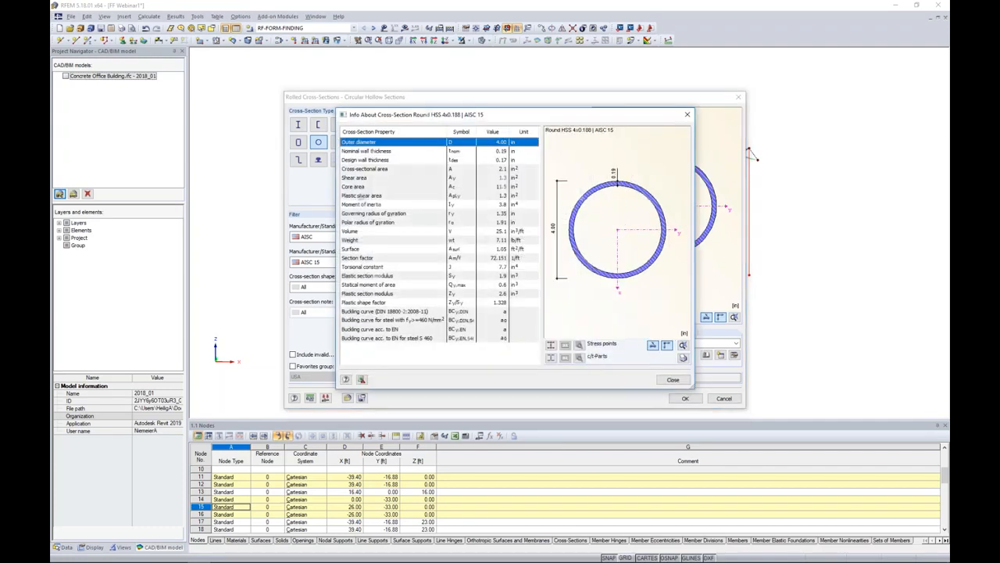
left_click(673, 379)
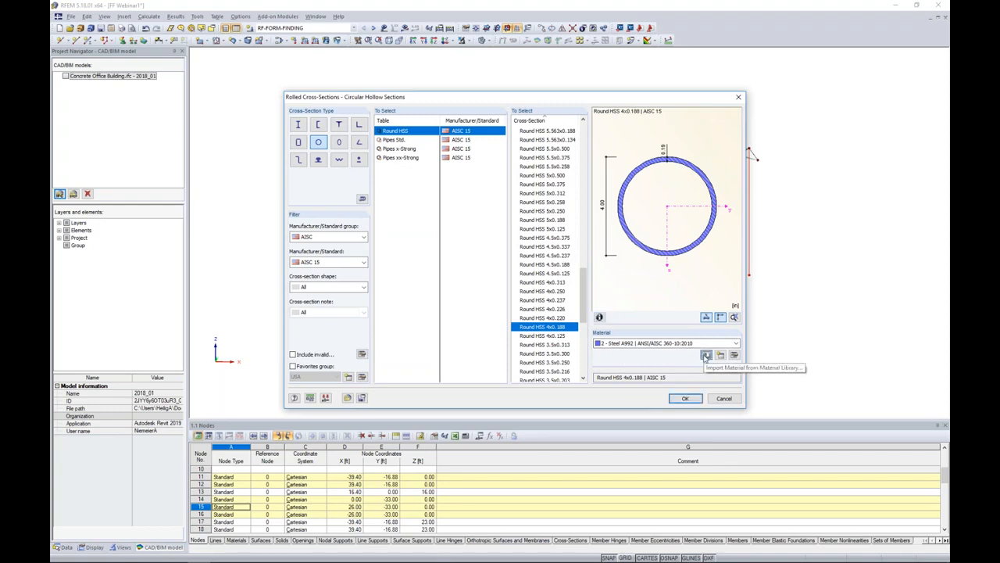
Assign Steel A500, Grade B (Rounds) from ANSI/AISC 360-16:2016 to the Round HSS 4x0.188 section and confirm the new column members.
left_click(705, 355)
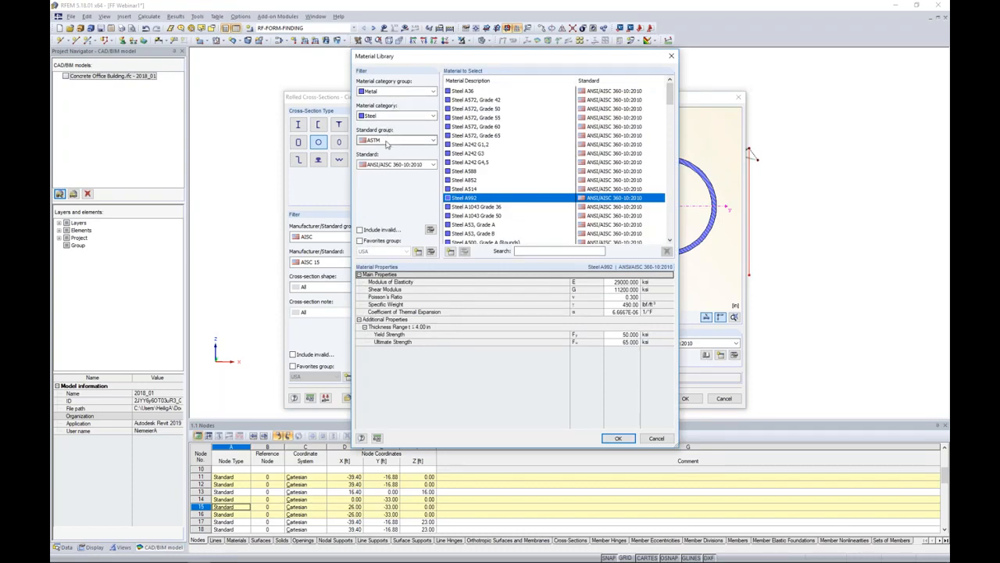
left_click(396, 166)
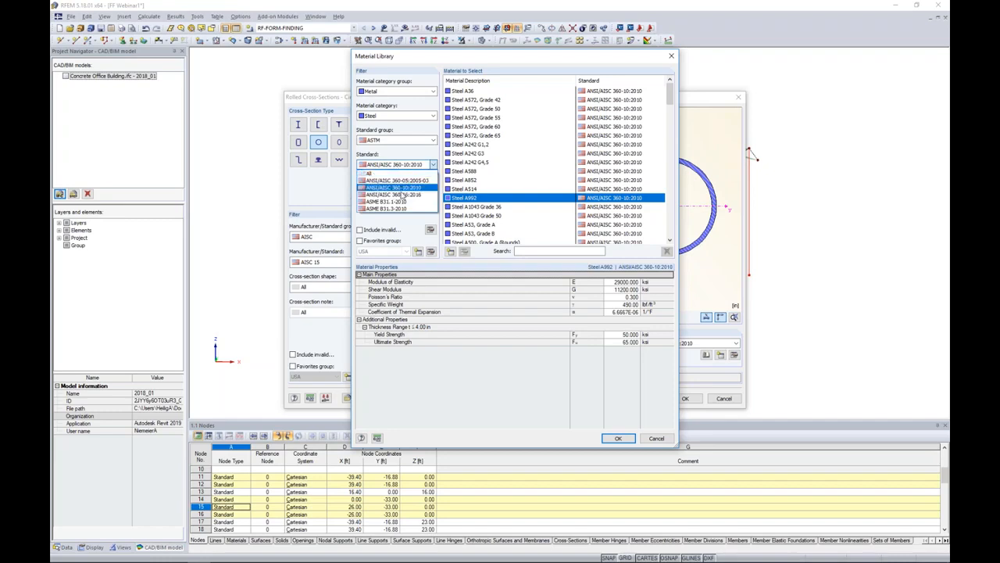
left_click(401, 195)
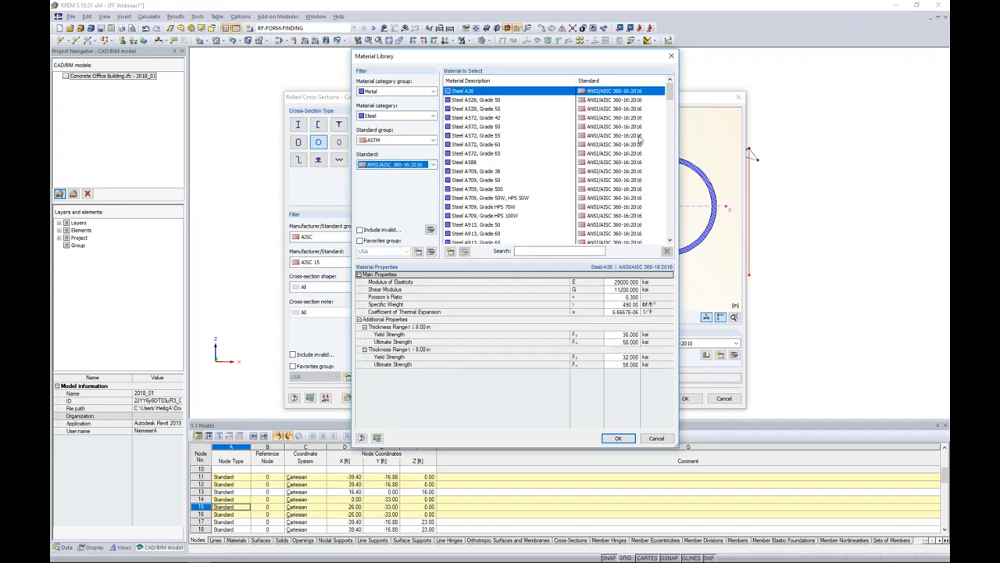
mouse_move(669, 93)
left_mouse_down()
mouse_move(657, 159)
mouse_move(668, 228)
mouse_move(671, 89)
left_mouse_up()
scroll(497, 190, "down", 3)
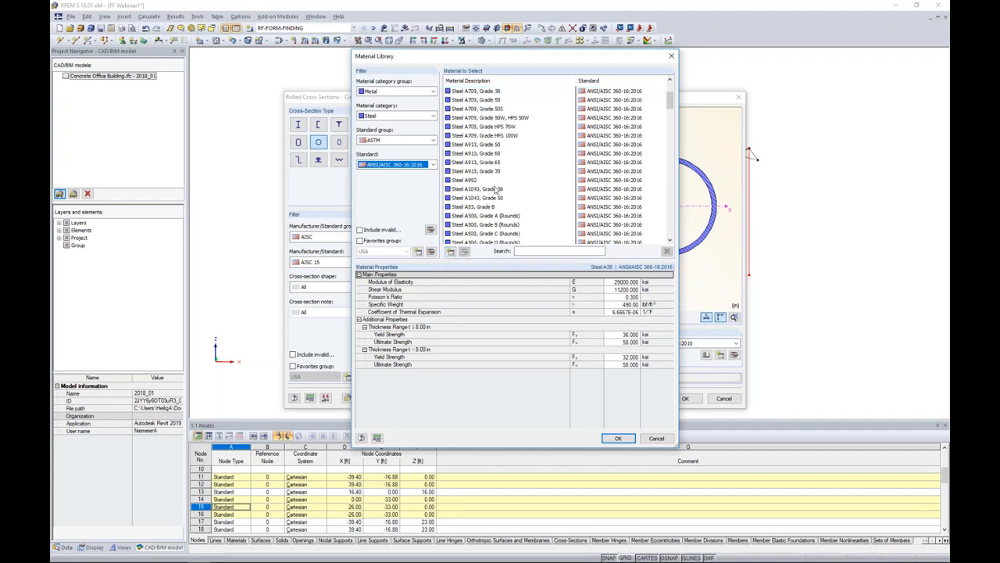
left_click(495, 225)
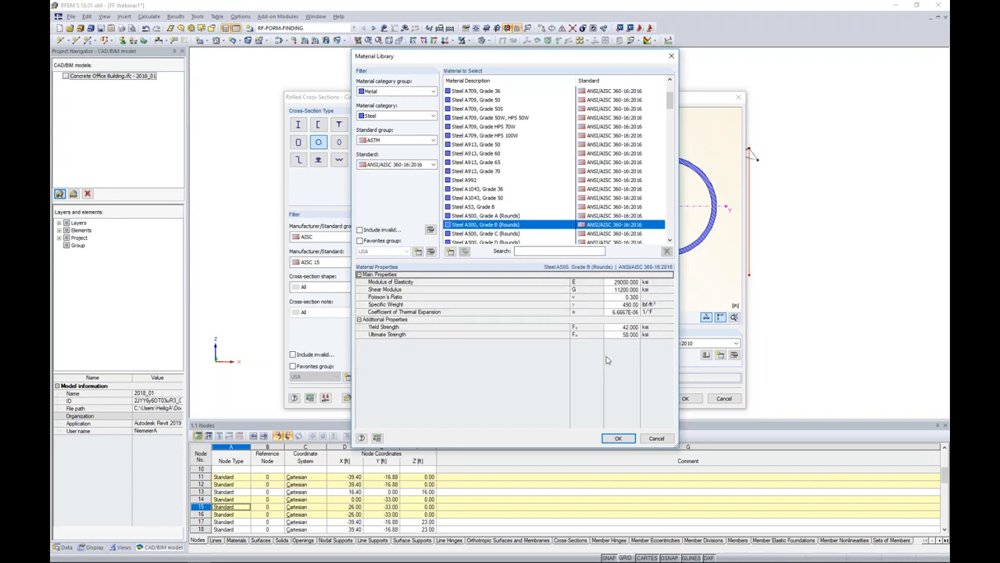
left_click(617, 437)
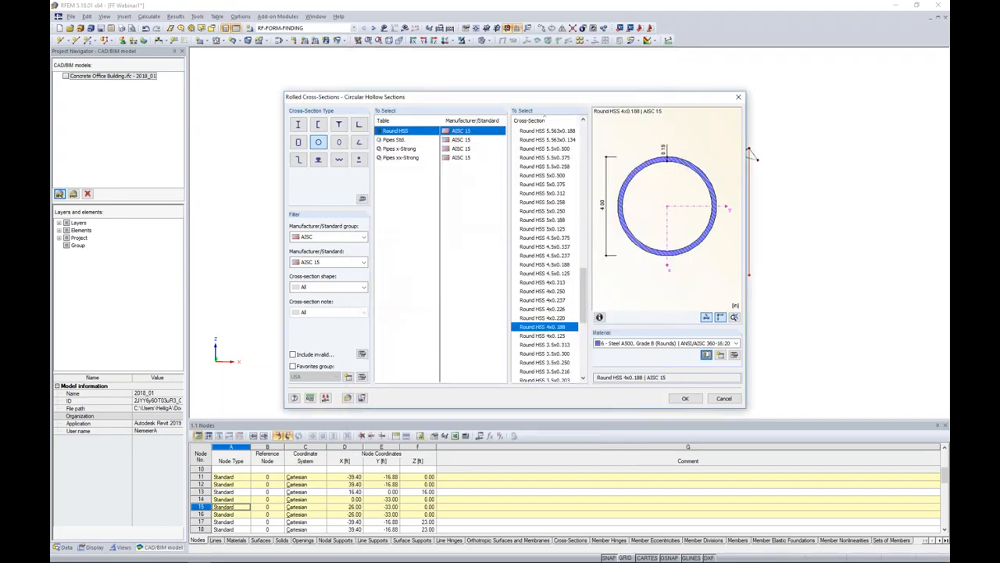
left_click(684, 398)
left_click(585, 396)
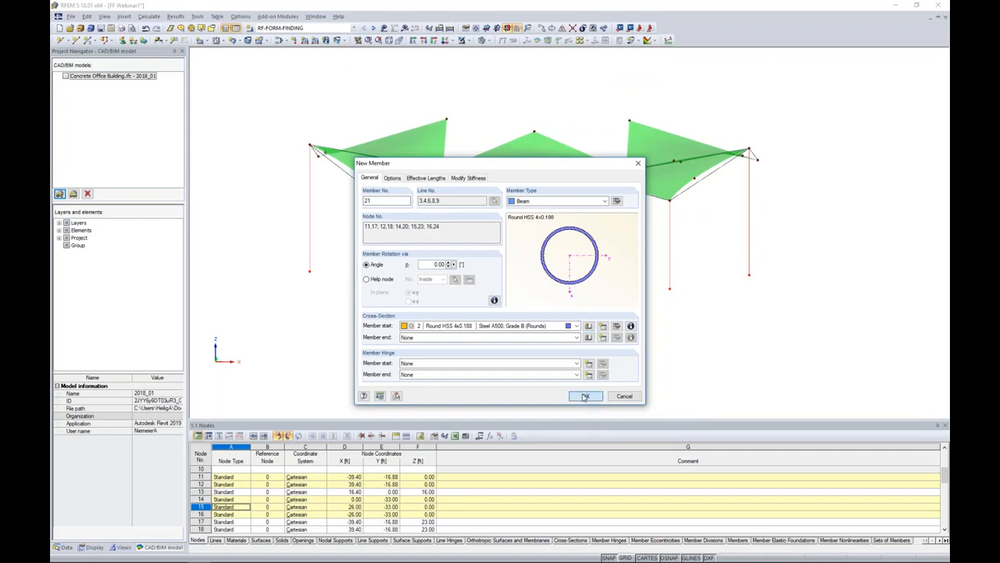
Confirm the Round HSS 4x0.188 column members and inspect the middle column's top where the membranes meet.
left_click(581, 395)
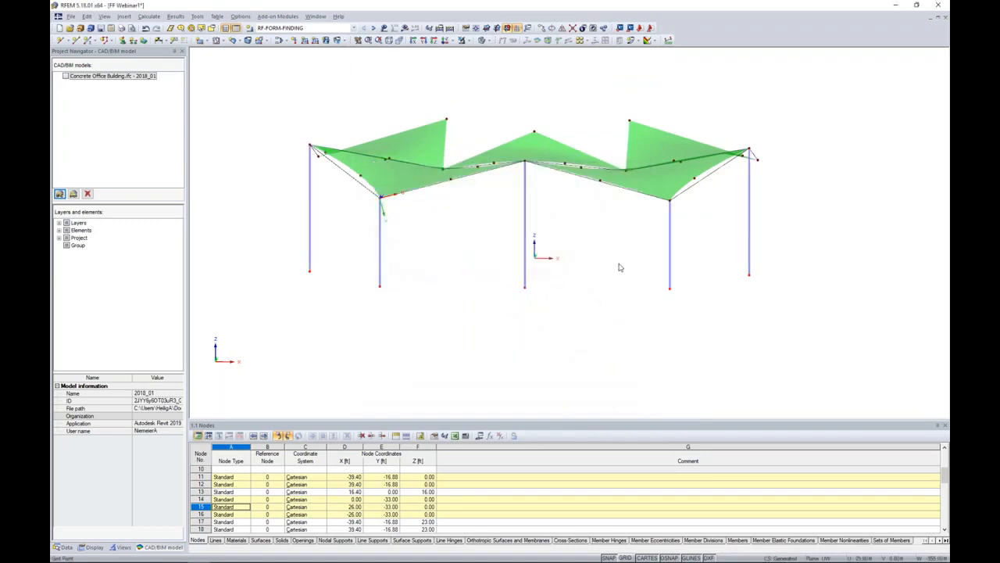
scroll(538, 194, "up", 5)
scroll(539, 192, "up", 6)
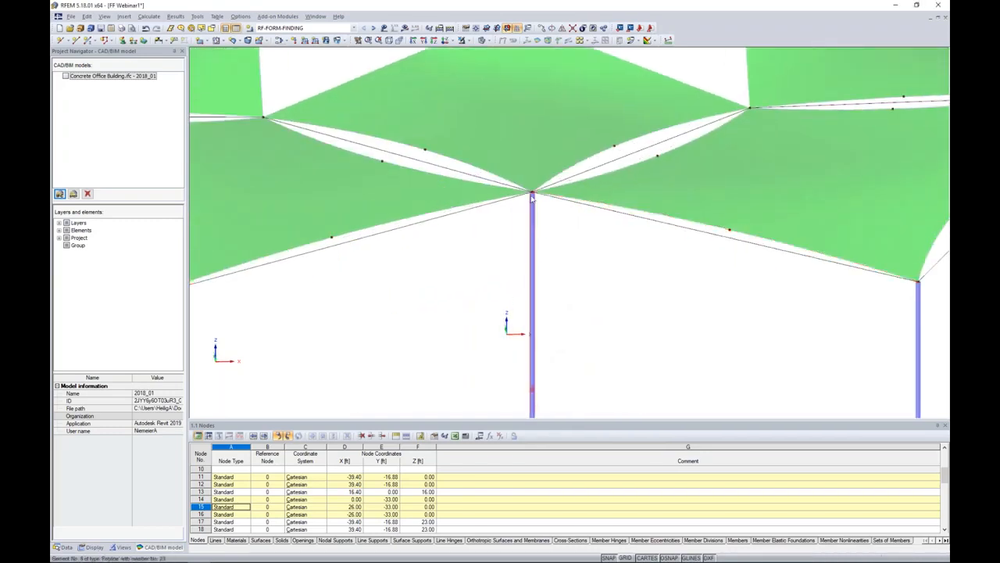
scroll(534, 196, "up", 3)
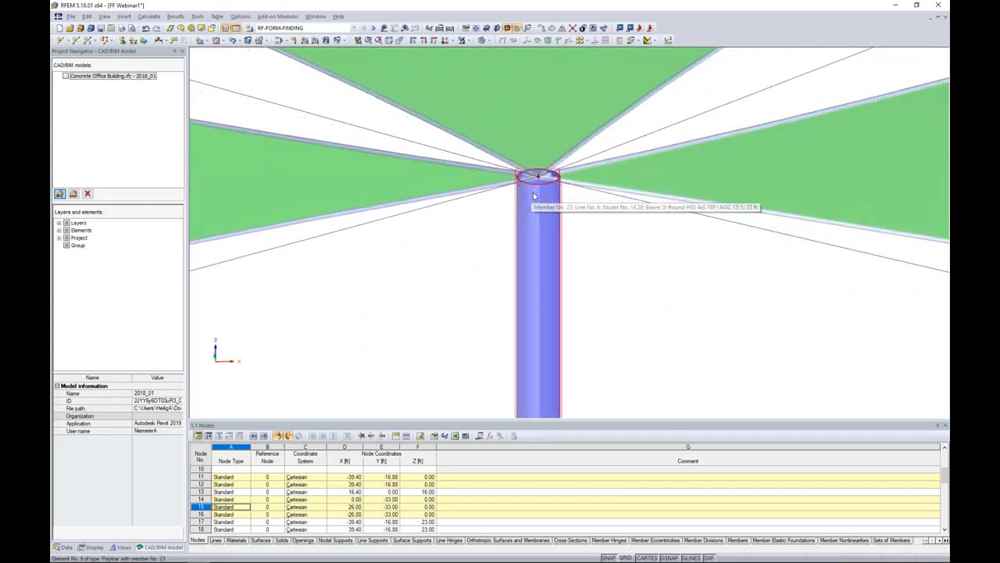
scroll(550, 219, "up", 1)
scroll(549, 221, "down", 8)
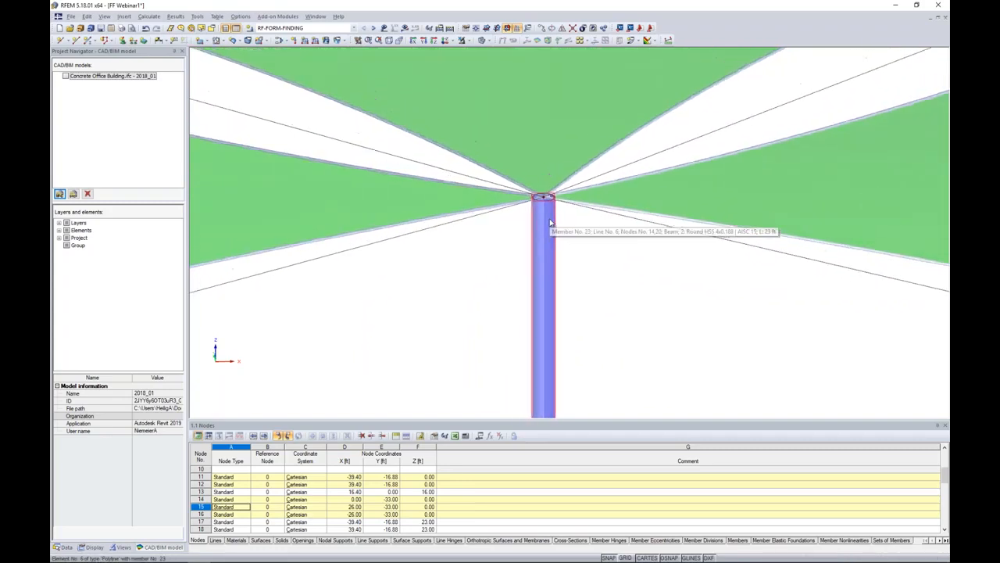
middle_click_drag(601, 269, 617, 332, "ctrl")
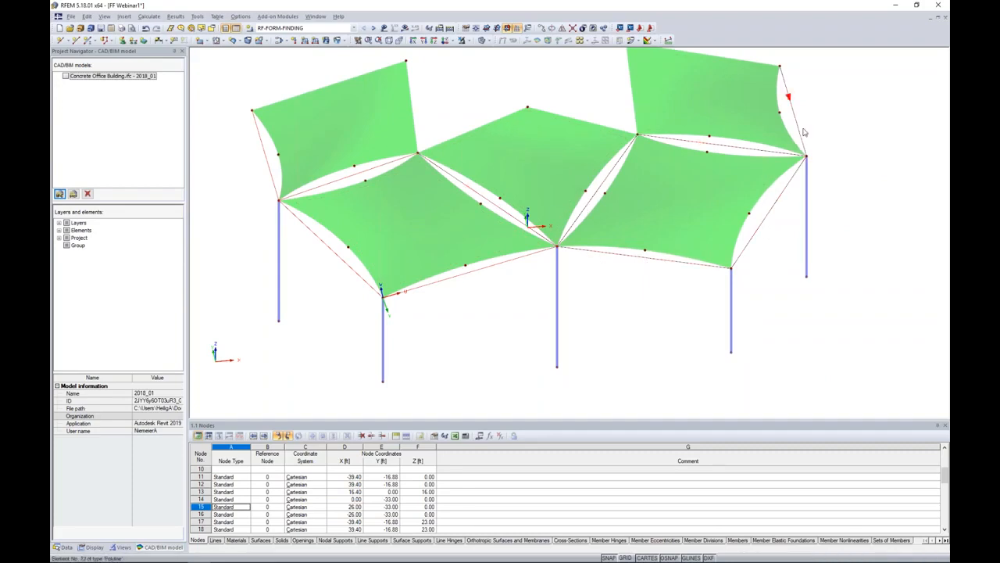
Define new members of type Truss on the ten straight lines running along the membrane edges between the corner nodes.
double_click(468, 276)
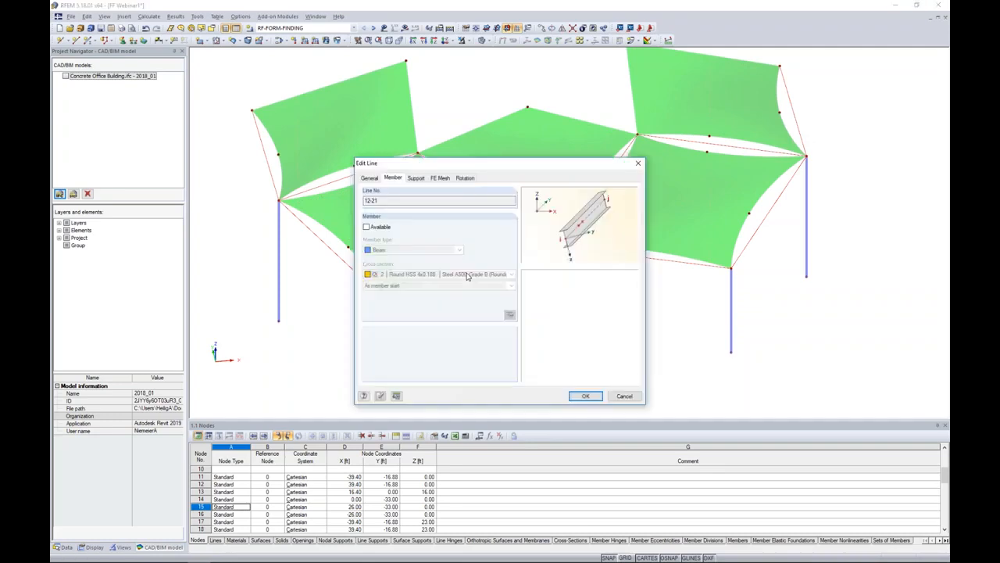
left_click(367, 227)
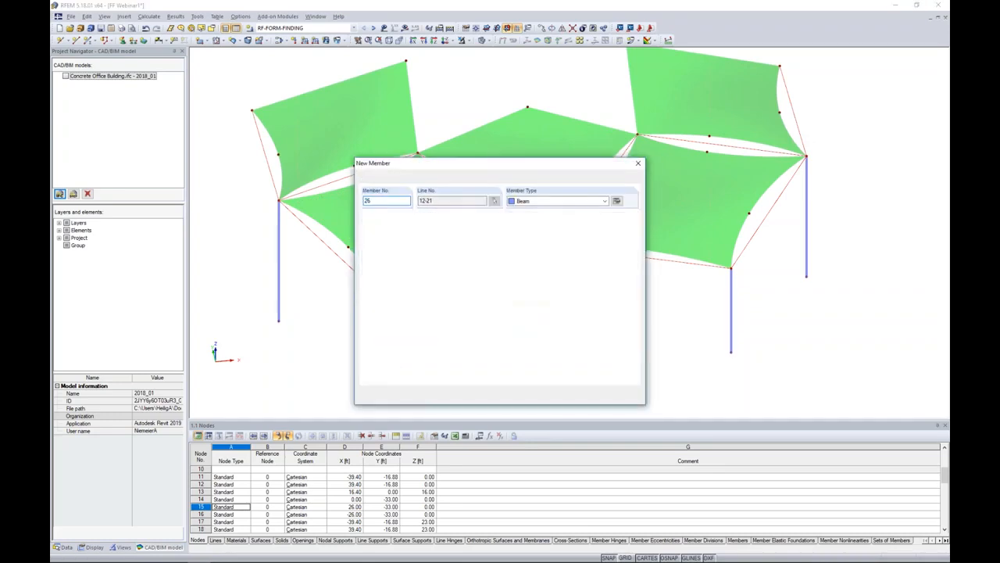
left_click(604, 201)
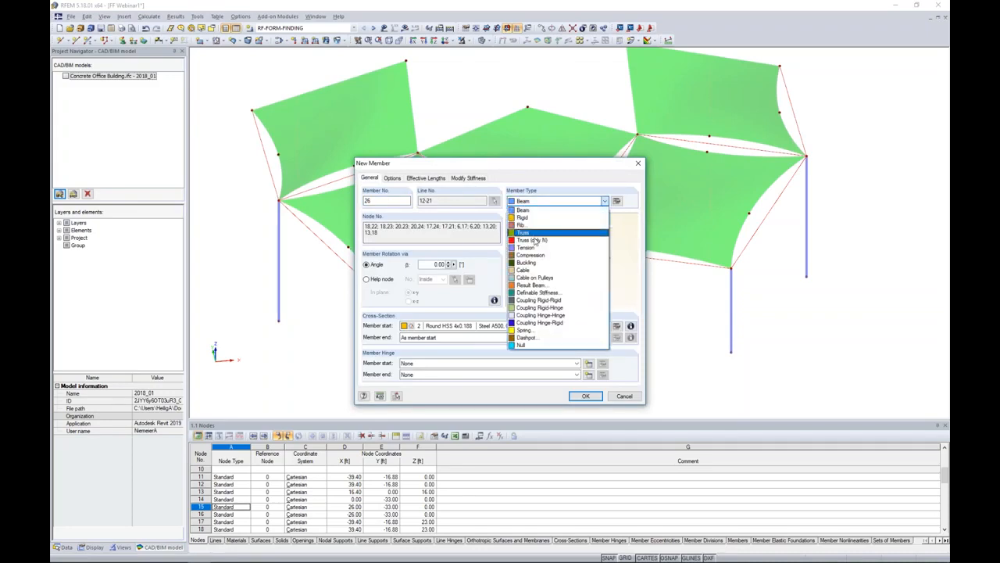
left_click(528, 233)
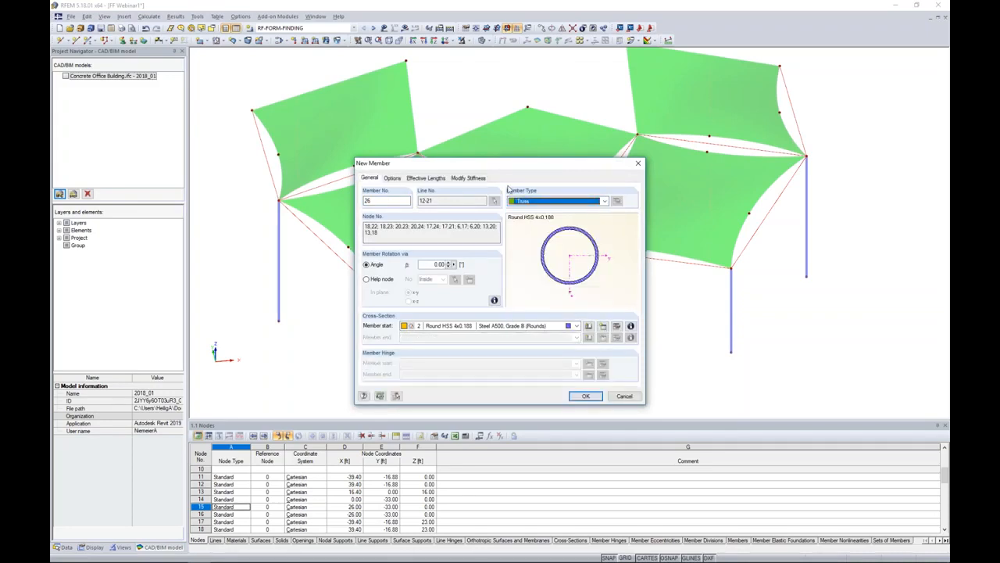
left_click(538, 201)
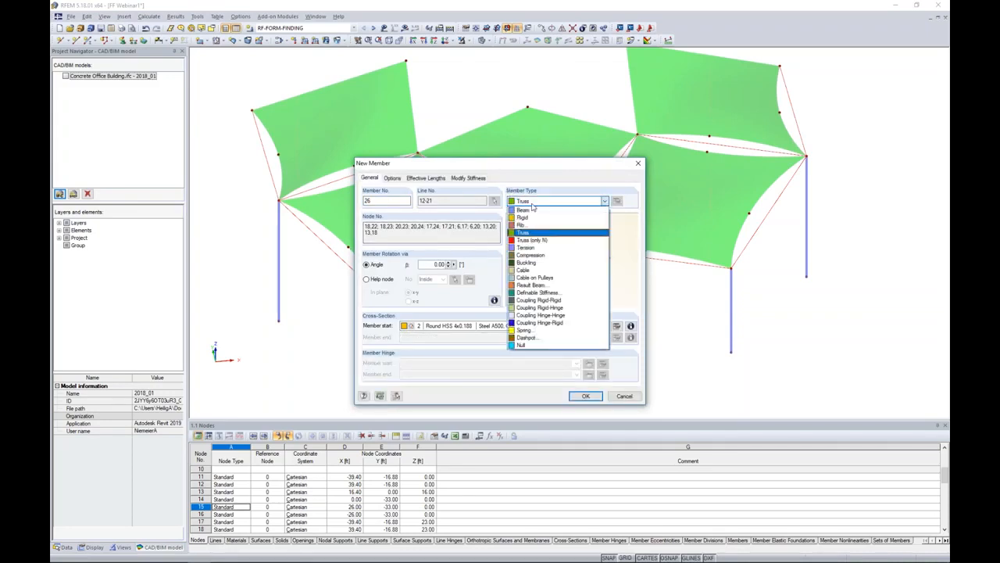
left_click(537, 233)
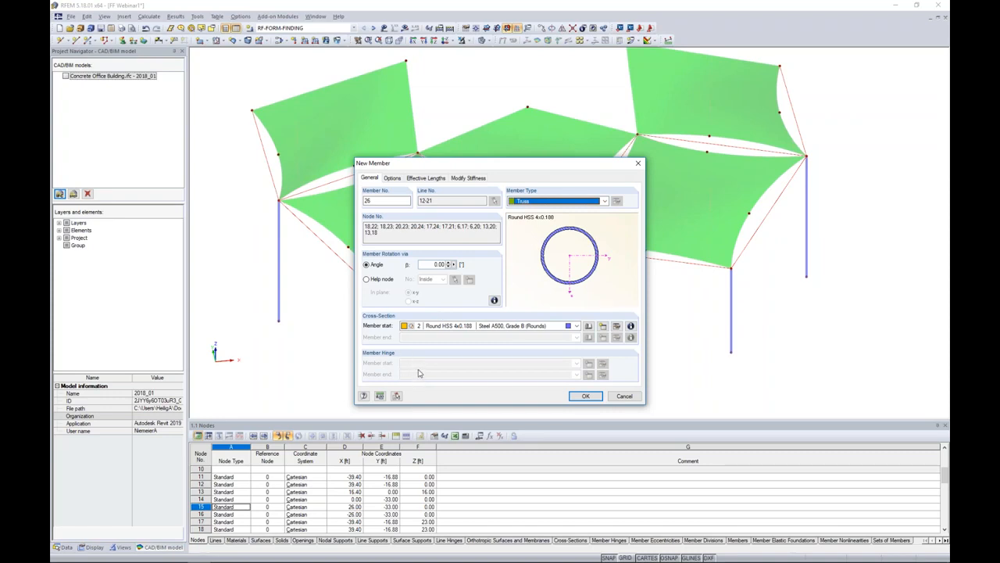
Choose the rolled circular hollow section Round HSS 7.5x0.500 from AISC 15 for the truss members' start.
left_click(588, 327)
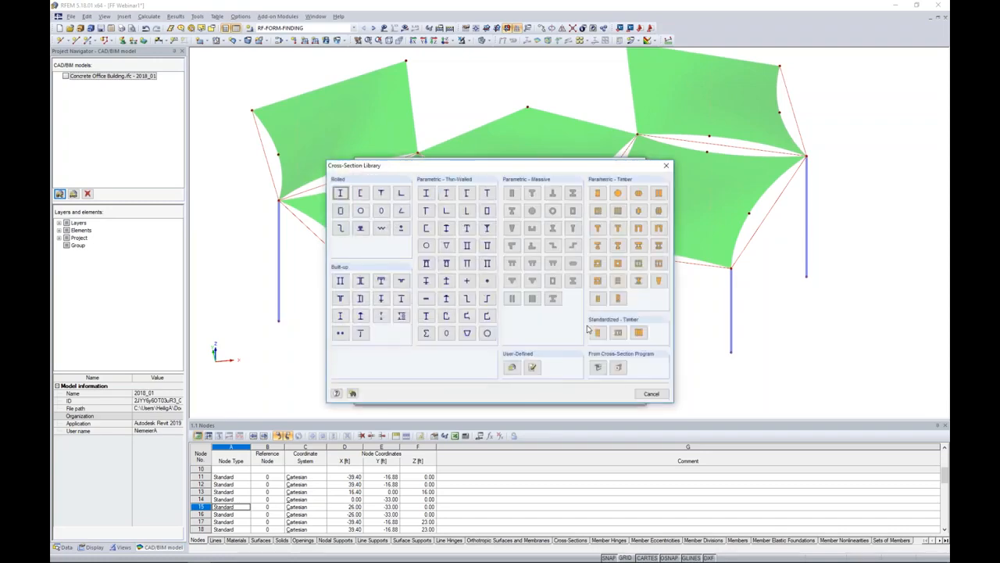
left_click(360, 197)
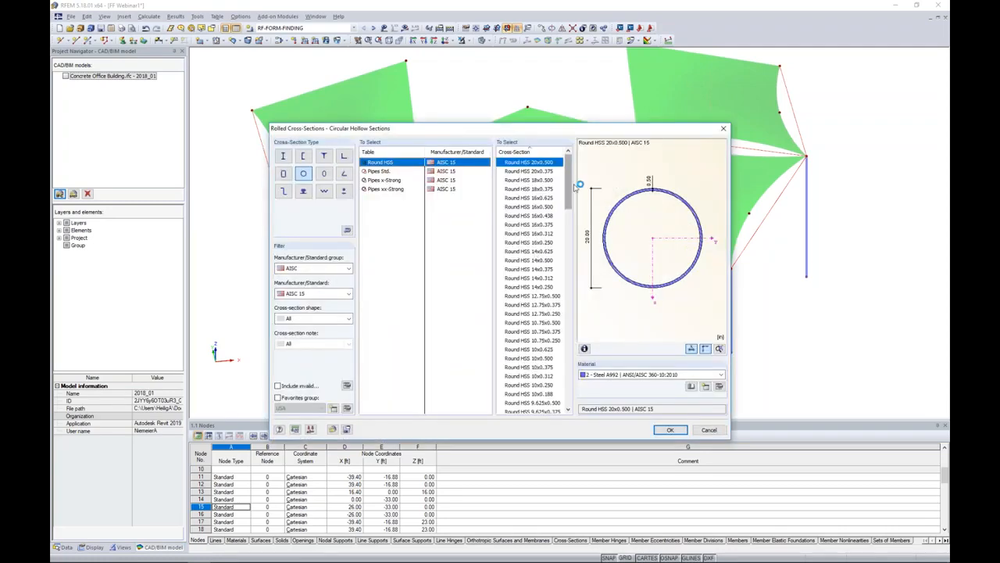
left_click_drag(571, 180, 561, 231)
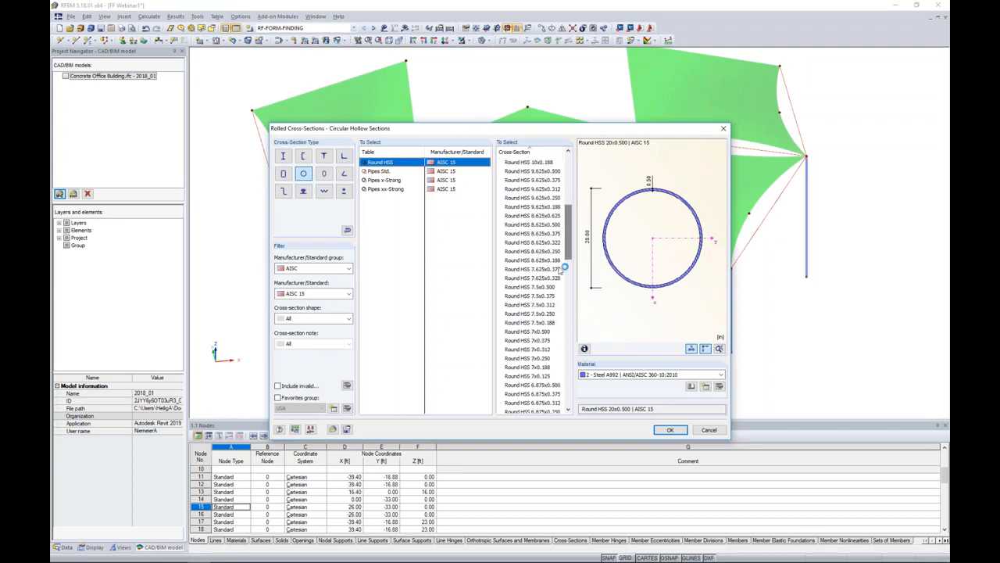
left_click(539, 287)
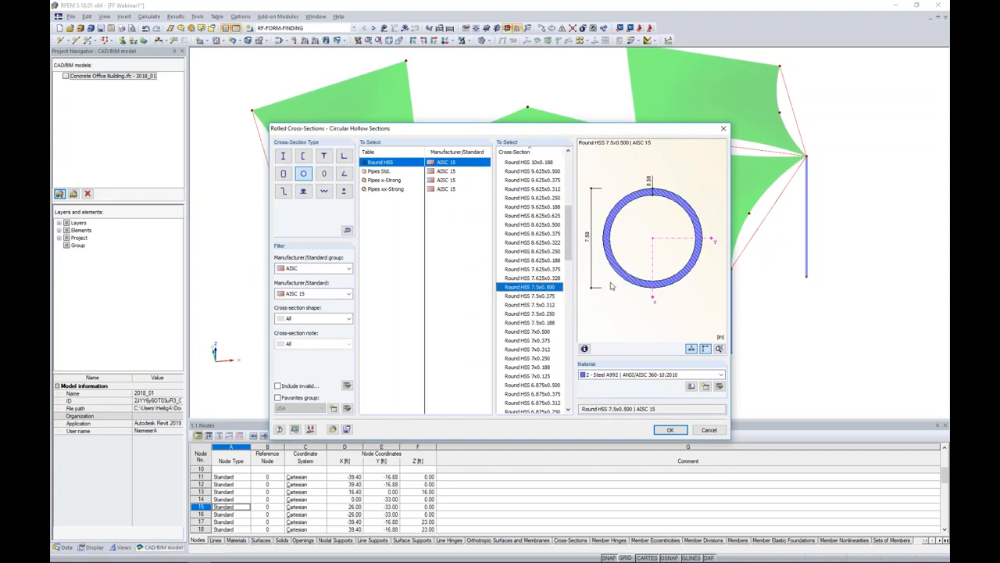
Assign Steel A500, Grade B (Rounds) to the Round HSS 7.5x0.500 section and create the truss members.
left_click(613, 375)
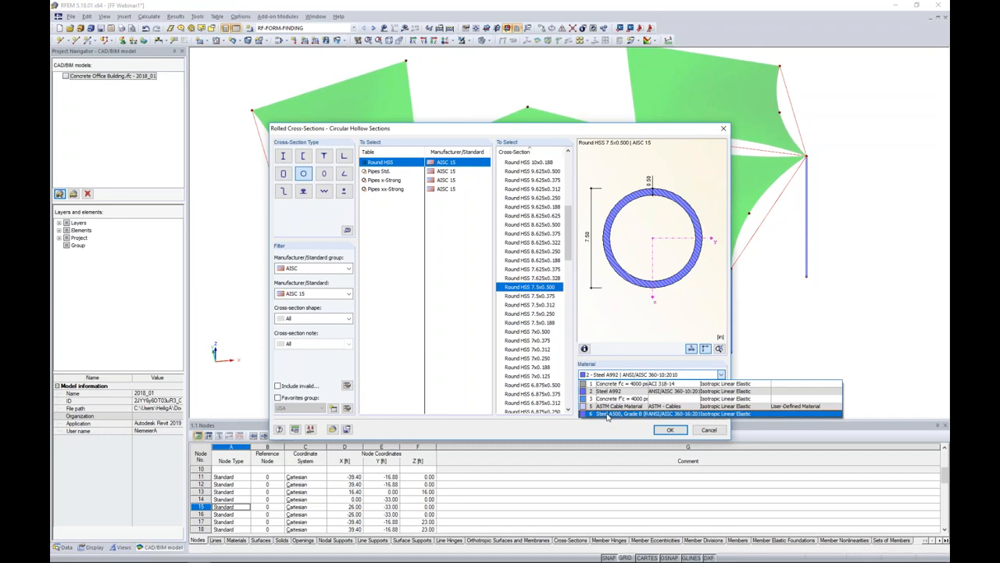
left_click(607, 414)
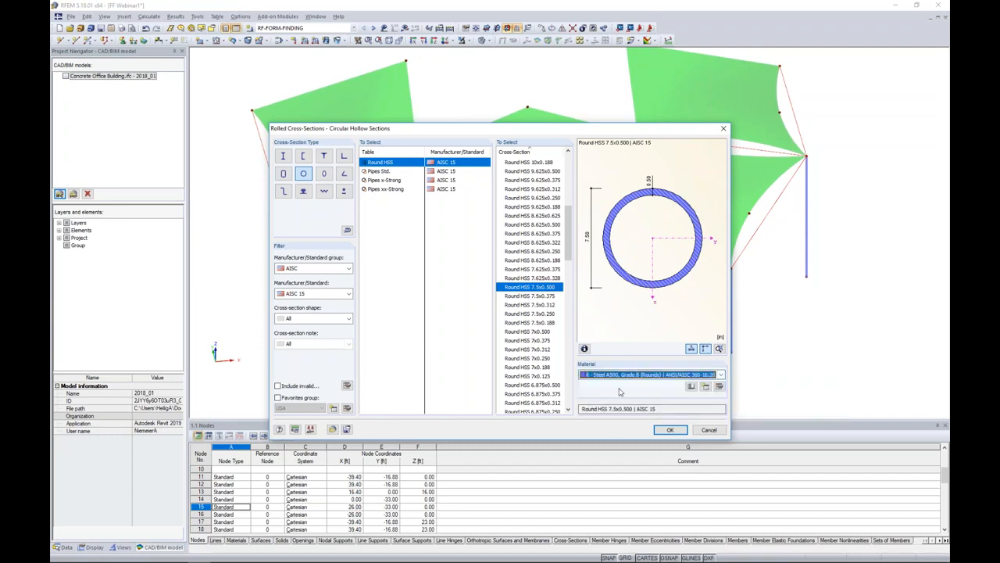
left_click(671, 430)
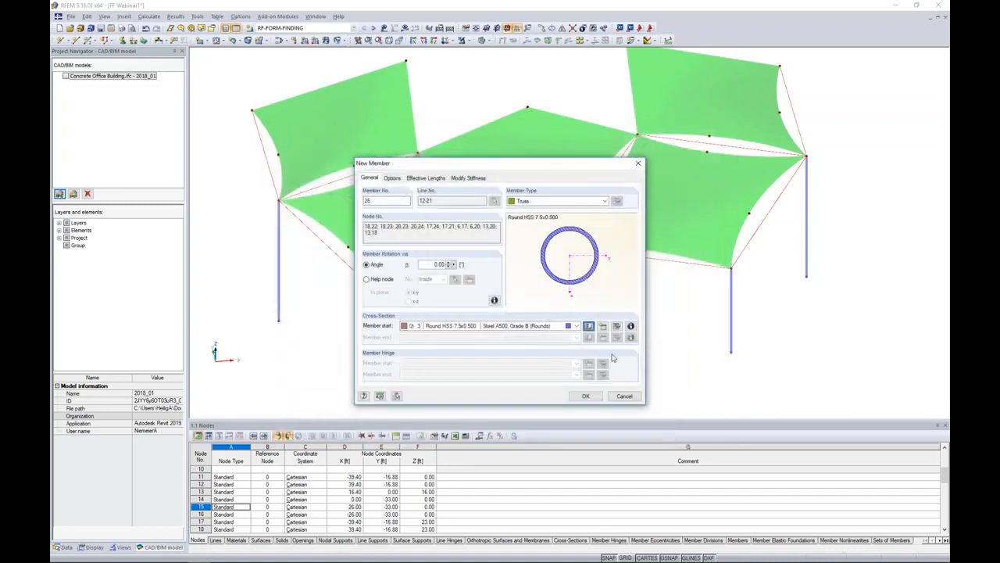
left_click(586, 395)
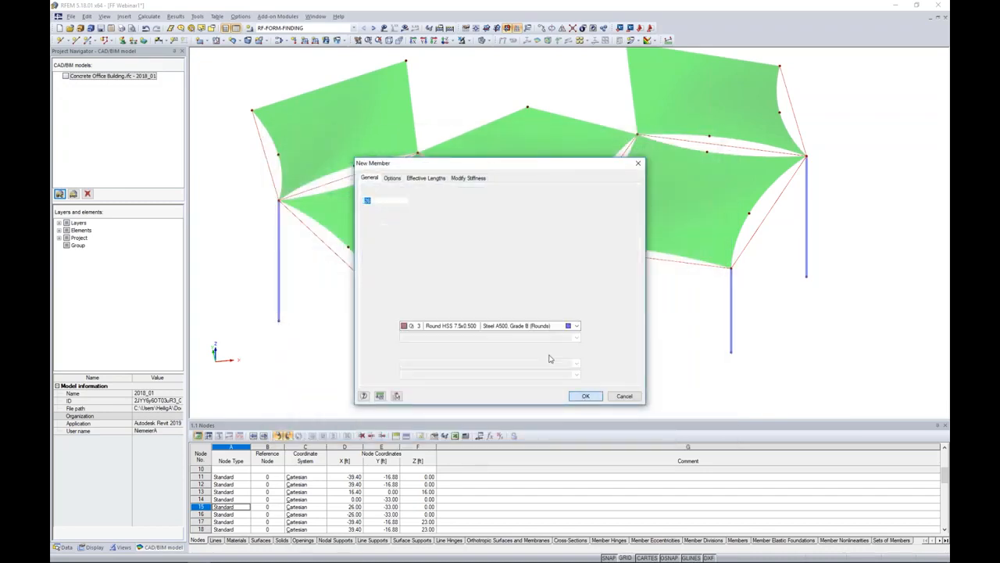
left_click(586, 396)
Start a new nodal support and review the predefined support types, keeping Hinged.
middle_click_drag(627, 328, 632, 226, "ctrl")
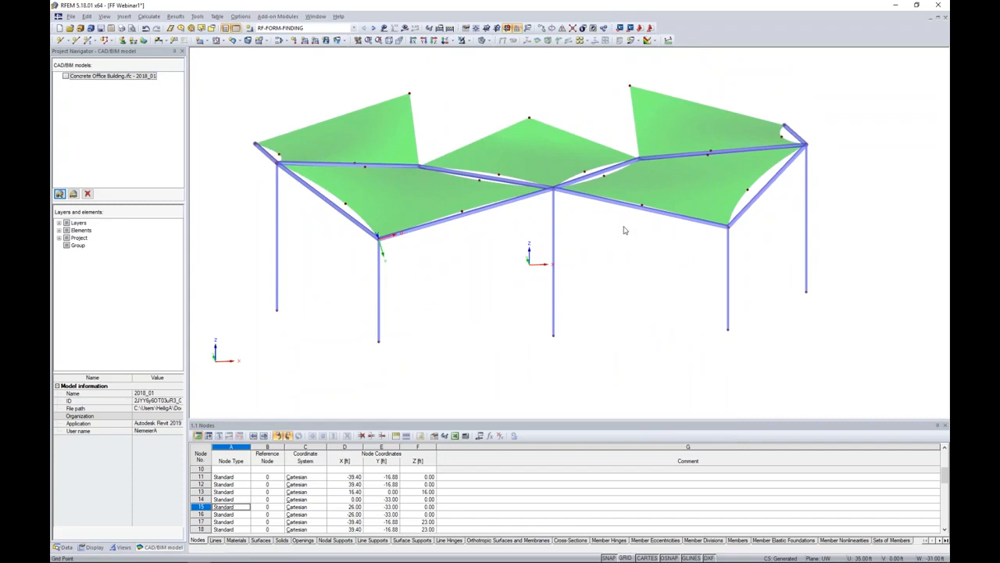
mouse_move(623, 257)
middle_mouse_down("ctrl")
mouse_move(612, 273)
mouse_move(595, 261)
mouse_move(606, 260)
middle_mouse_up("ctrl")
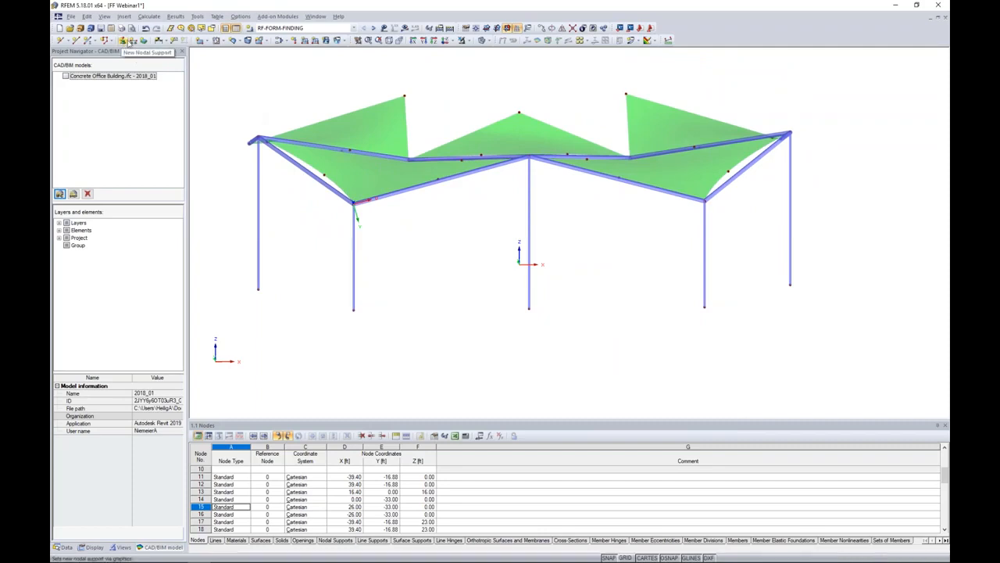
left_click(126, 41)
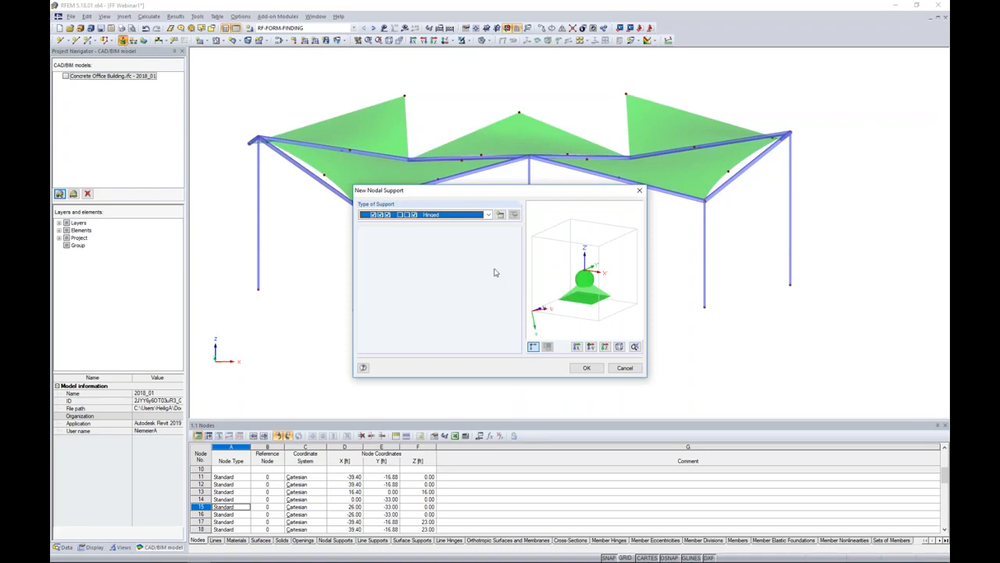
left_click(487, 216)
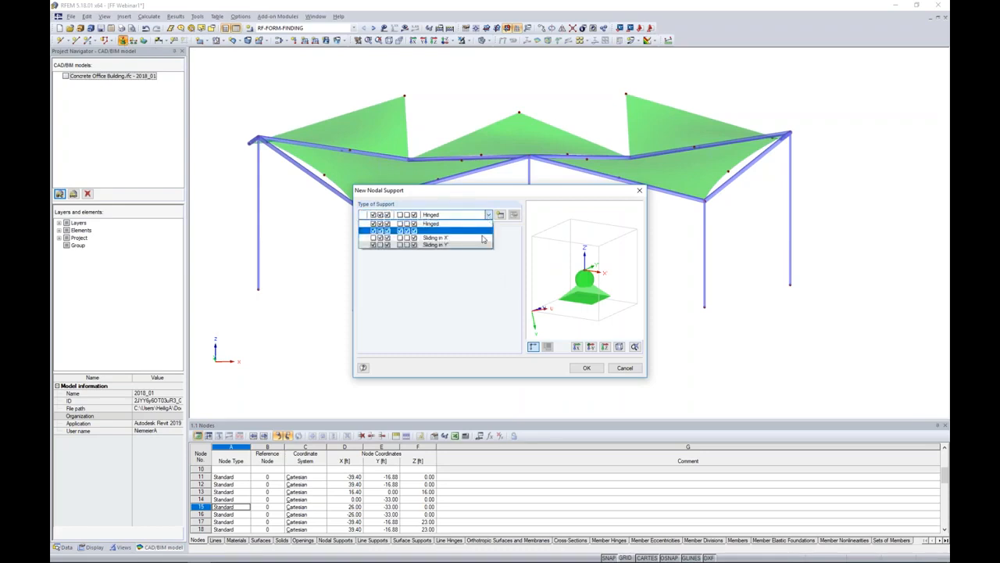
left_click(474, 269)
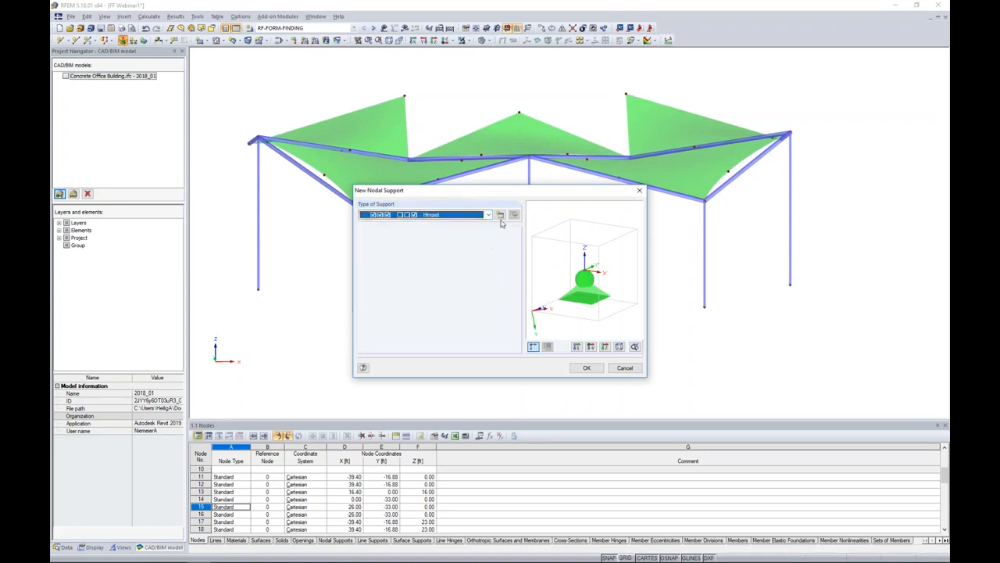
Try the Form-finding stage only nonlinearity for the X-direction support in a new support definition and discard it.
left_click(500, 216)
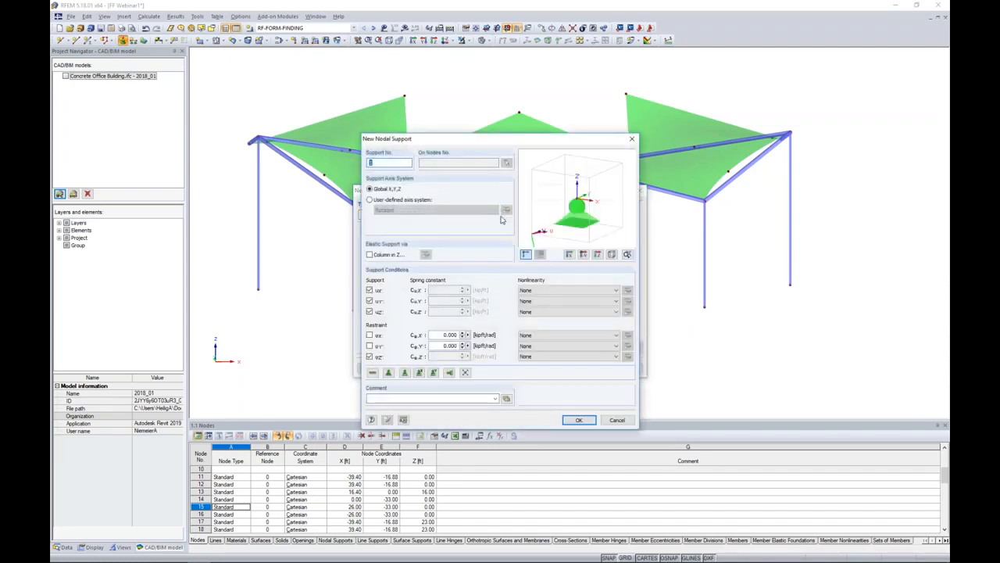
left_click_drag(521, 136, 540, 96)
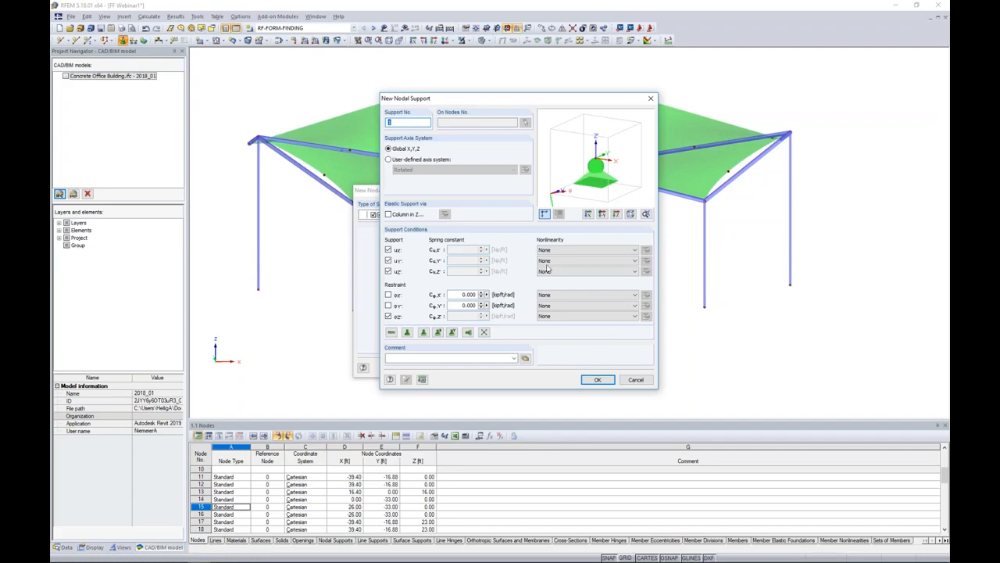
left_click(565, 251)
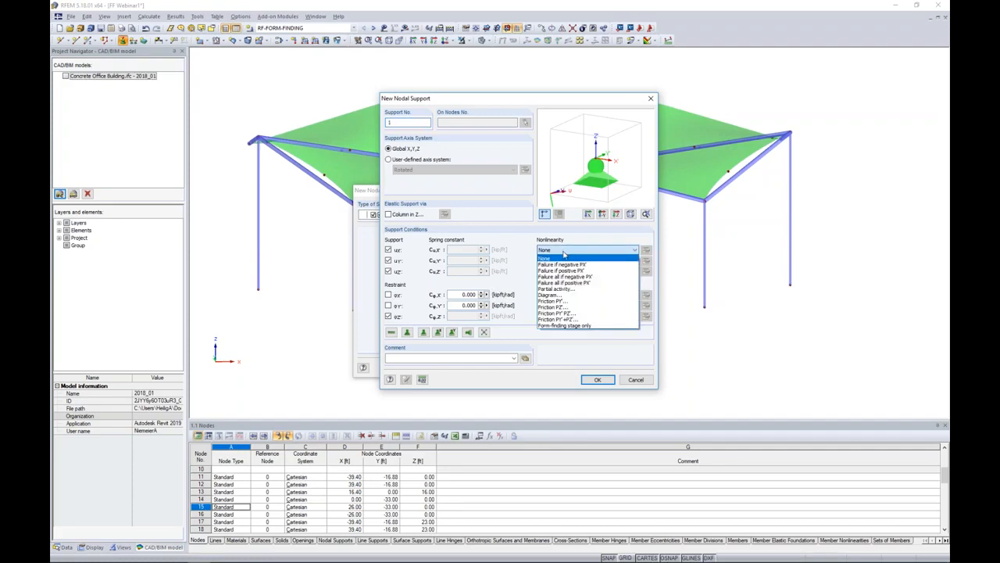
left_click(597, 325)
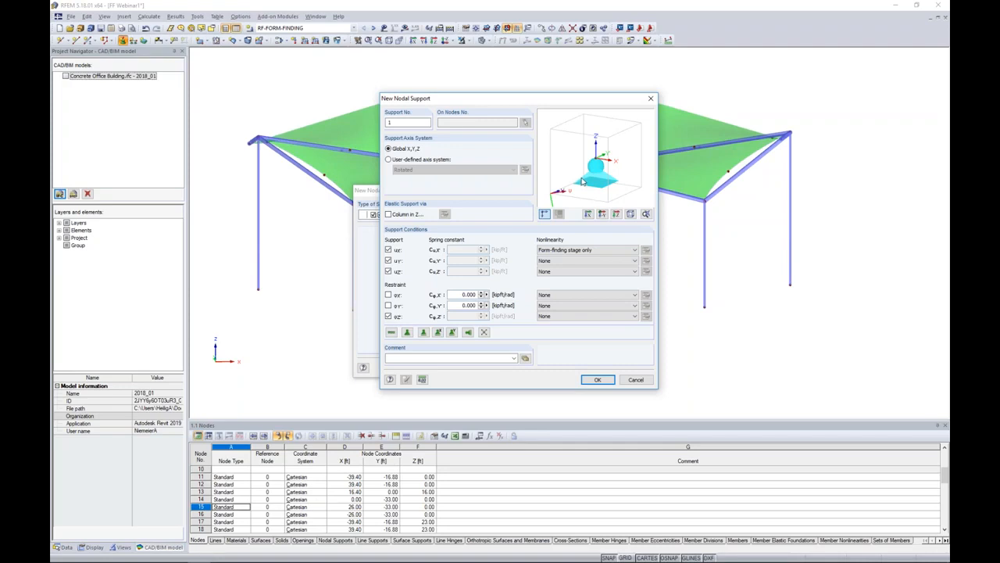
left_click(567, 251)
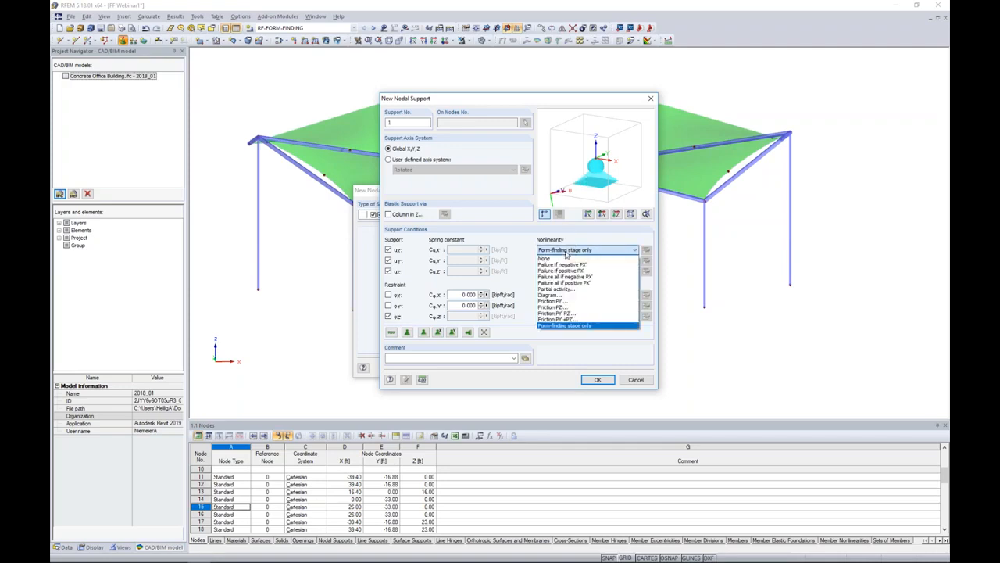
left_click(558, 258)
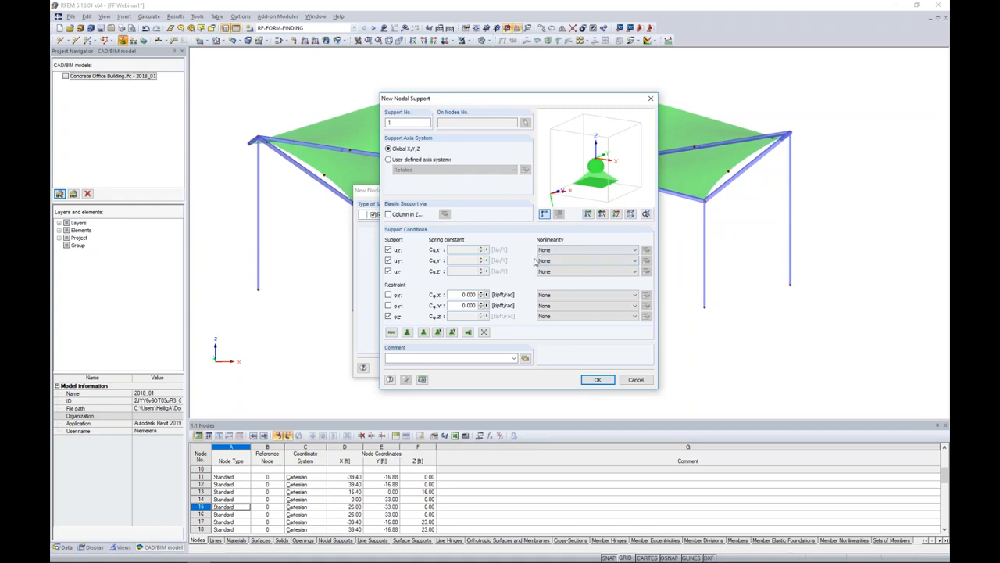
left_click(630, 375)
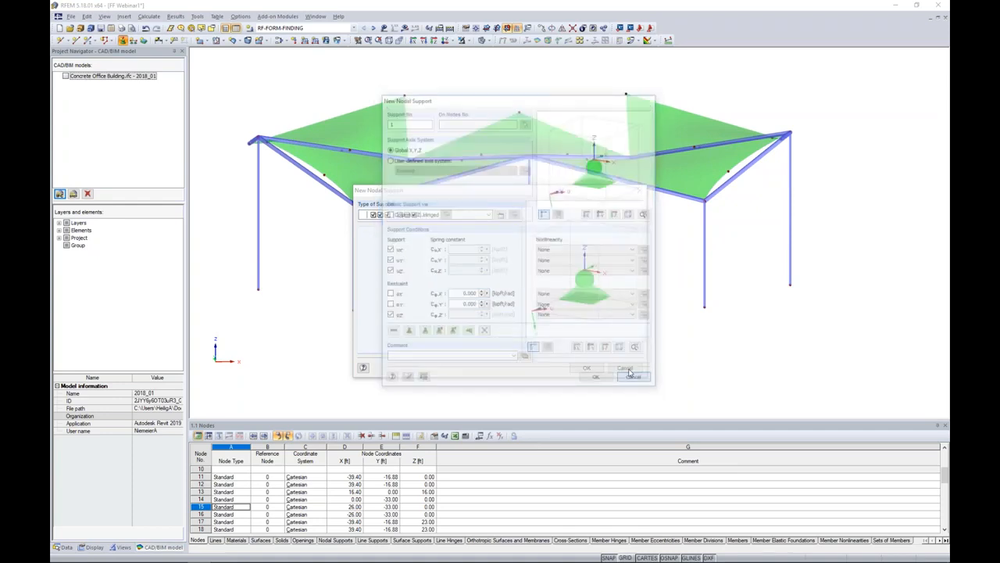
Place Hinged nodal supports at the base nodes of all five columns.
left_click(461, 215)
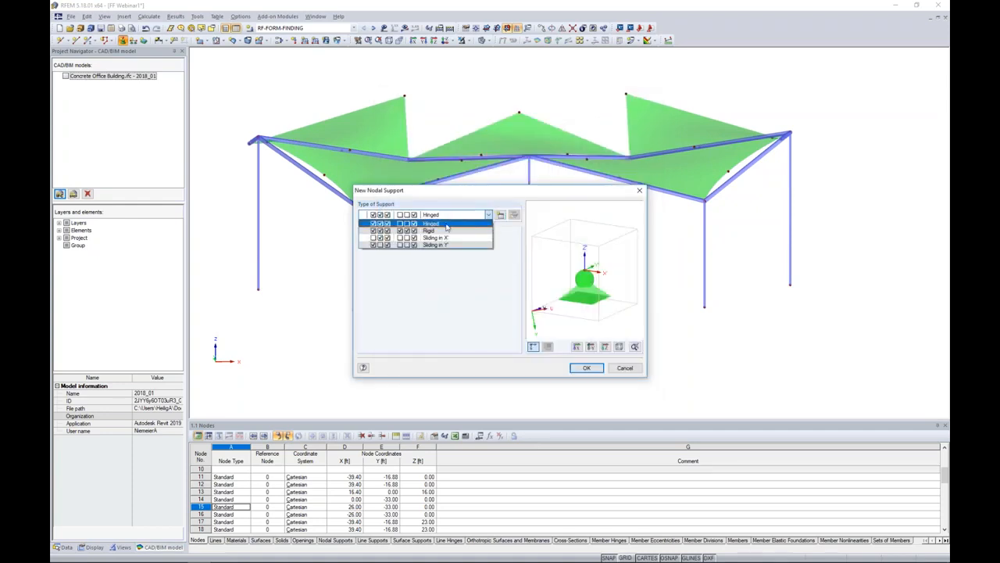
left_click(434, 225)
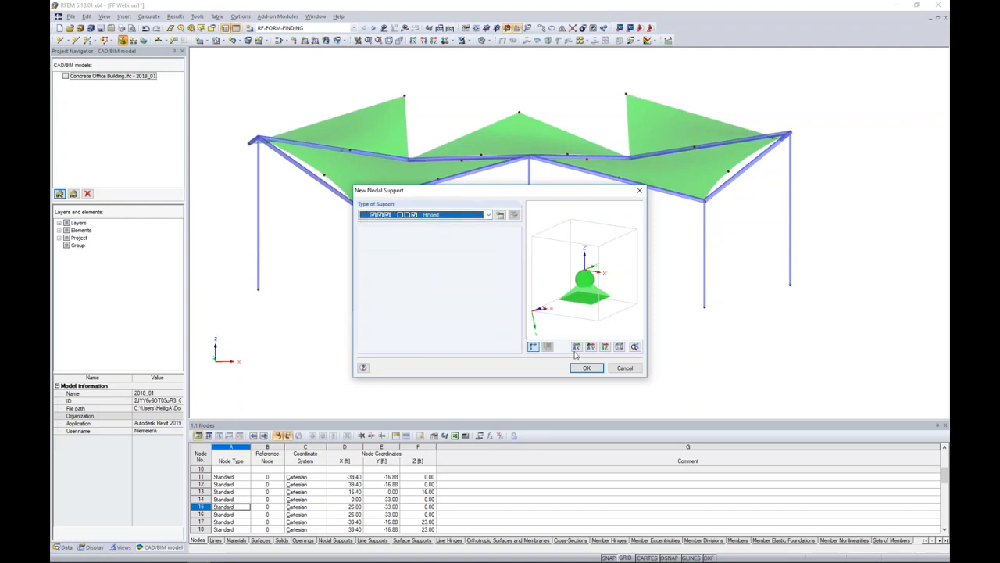
left_click(584, 368)
left_click_drag(238, 272, 764, 357)
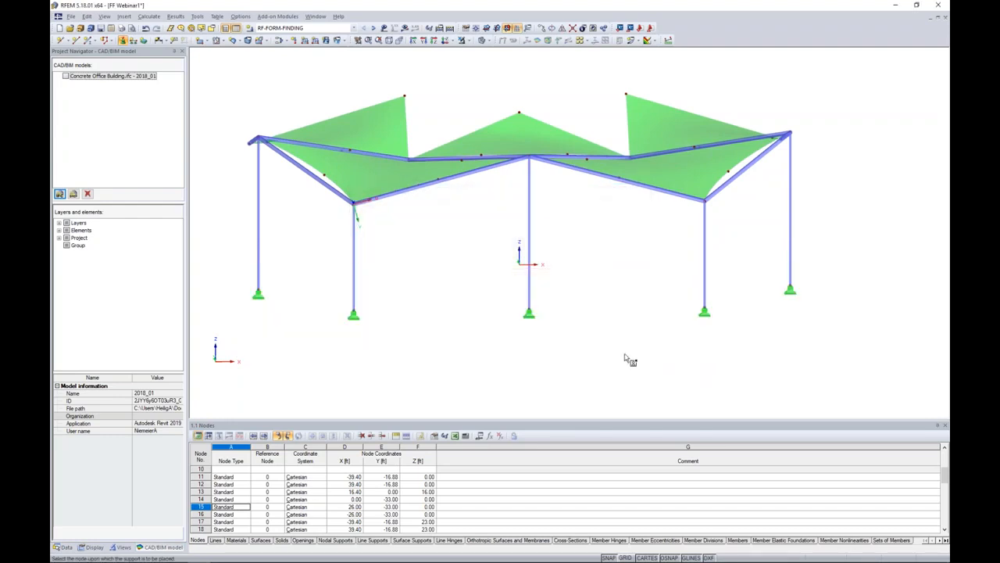
middle_click_drag(418, 255, 497, 289, "ctrl")
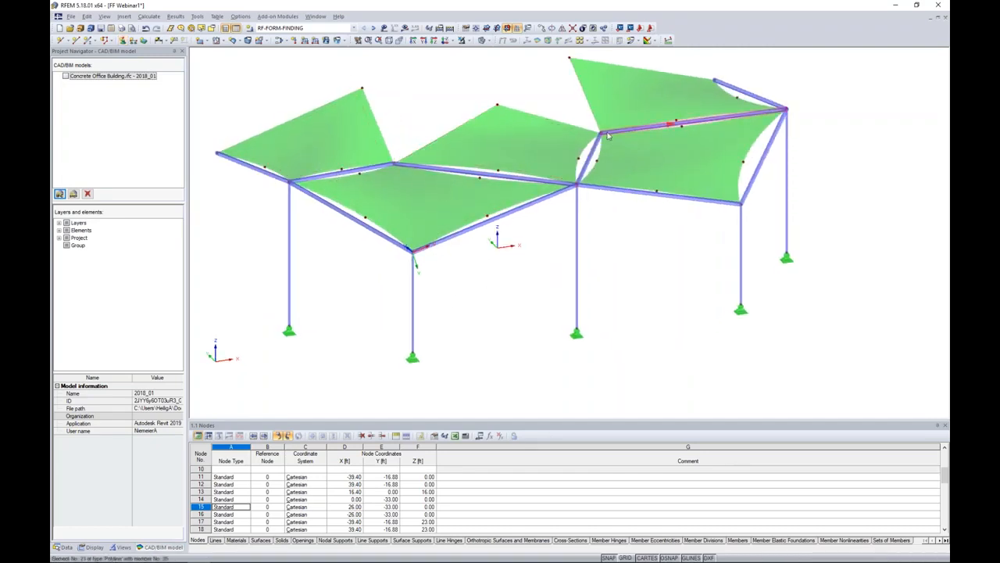
Define a new nodal support type with fixed X, Y and Z displacements and the rotational restraint about Z released.
middle_click_drag(563, 118, 594, 145)
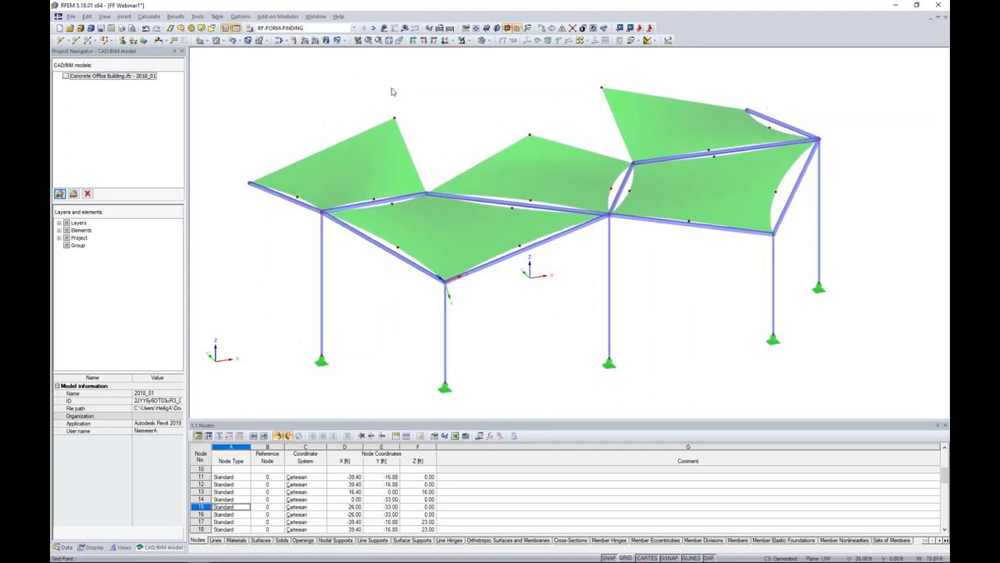
left_click(122, 40)
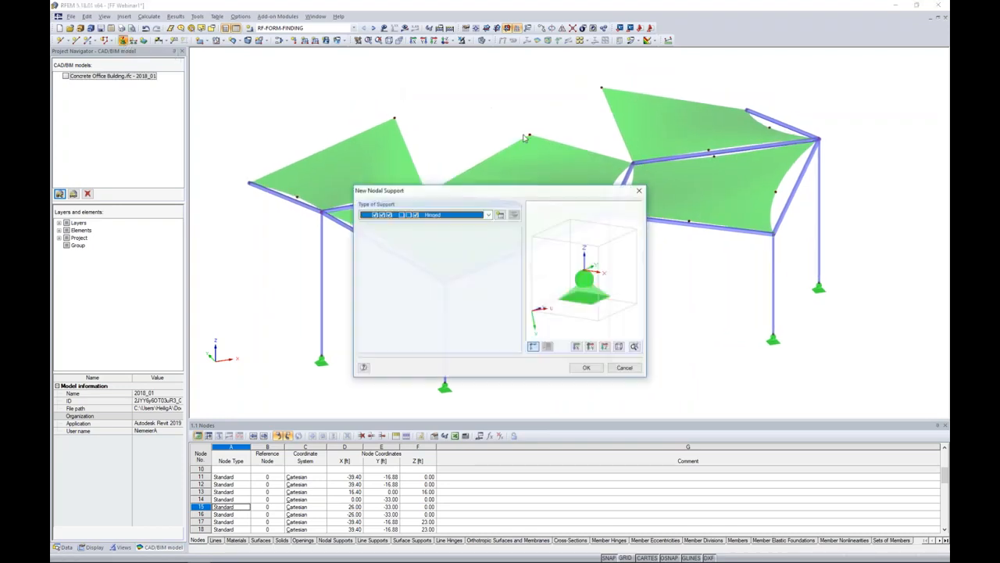
left_click(500, 214)
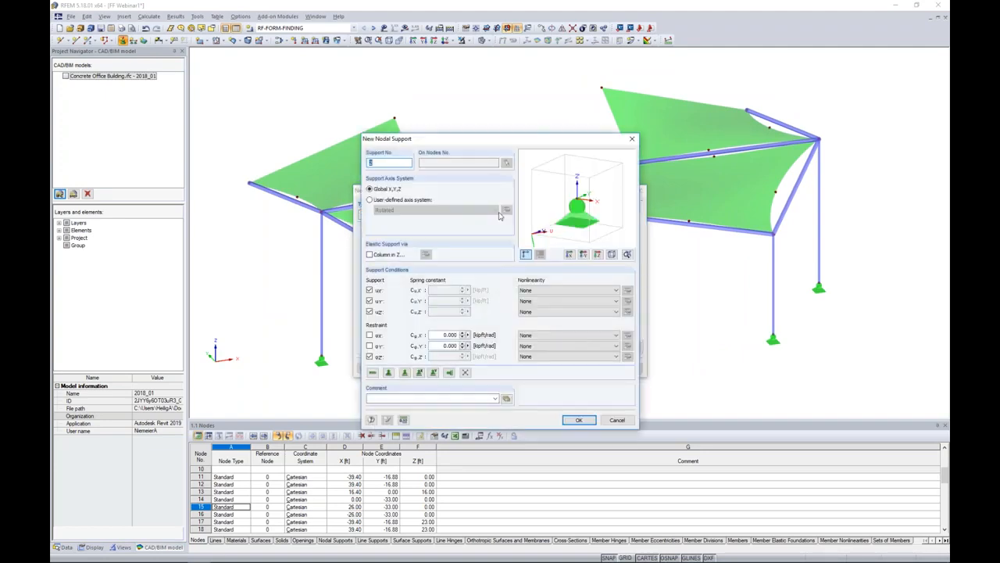
left_click(371, 356)
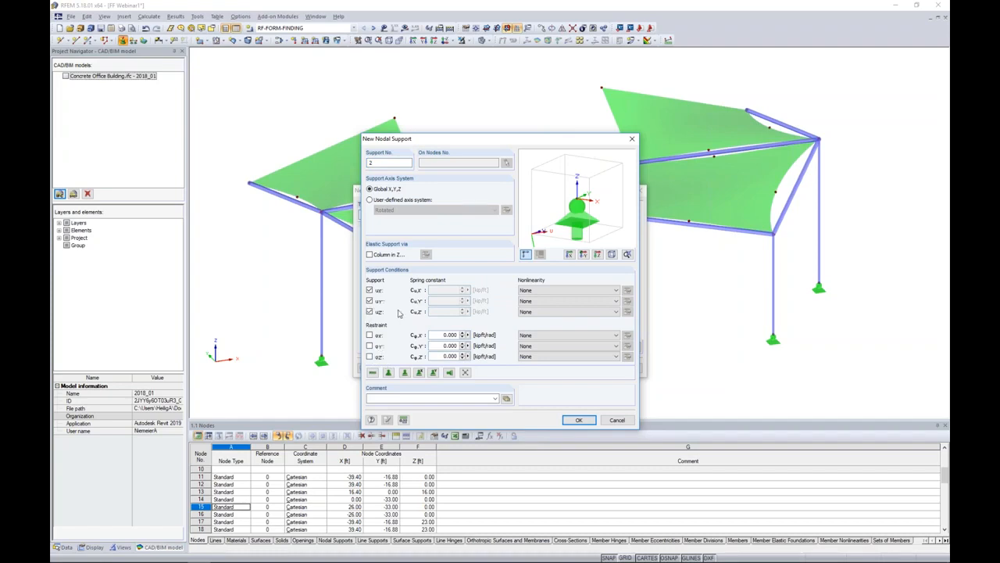
left_click(578, 420)
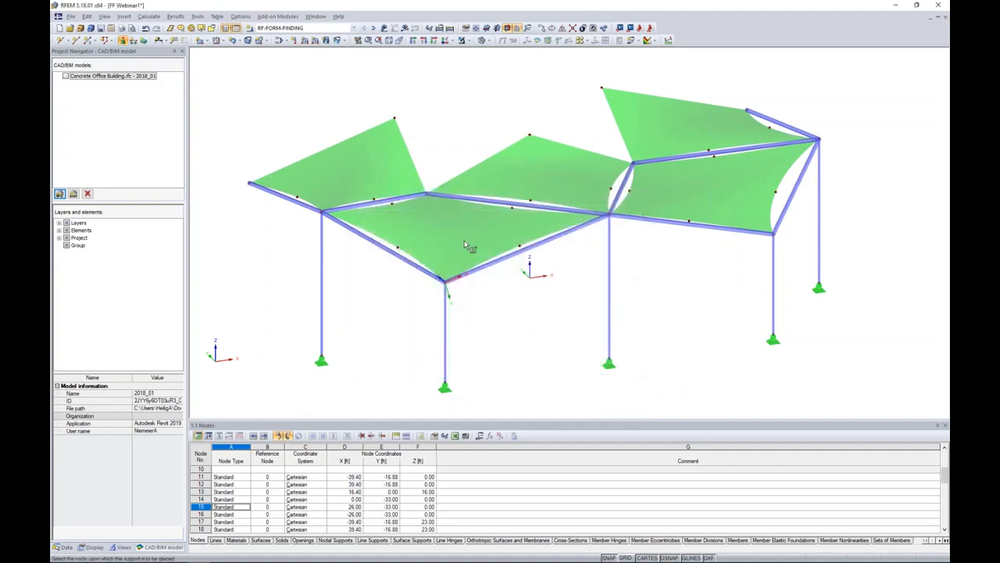
Place the new nodal support at the seven elevated nodes along the rear of the canopy, including both outer truss ends.
left_click(249, 185)
left_click(394, 117)
left_click(425, 193)
left_click(529, 135)
left_click(631, 162)
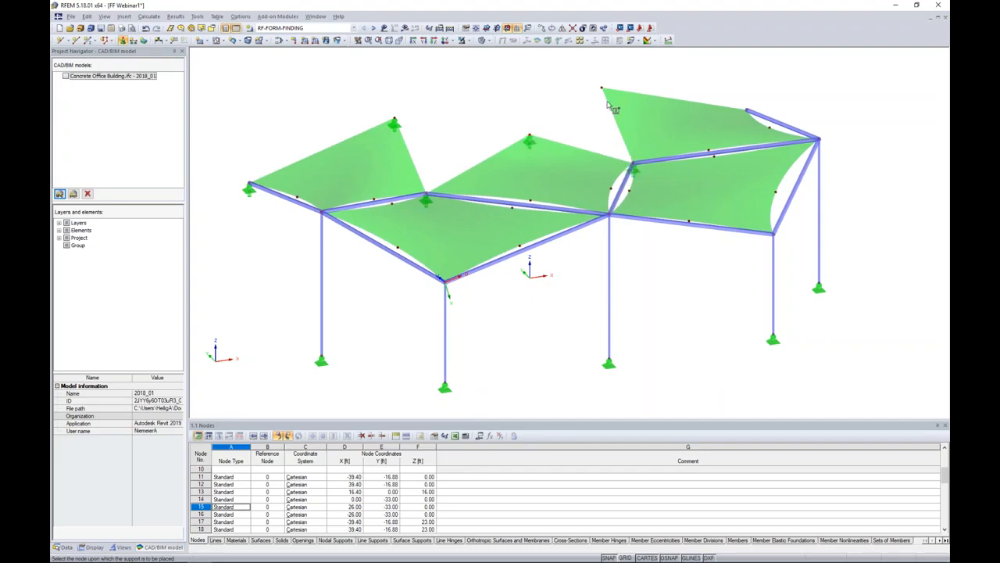
left_click(601, 88)
left_click(747, 111)
right_click(855, 123)
middle_click_drag(903, 226, 816, 225, "ctrl")
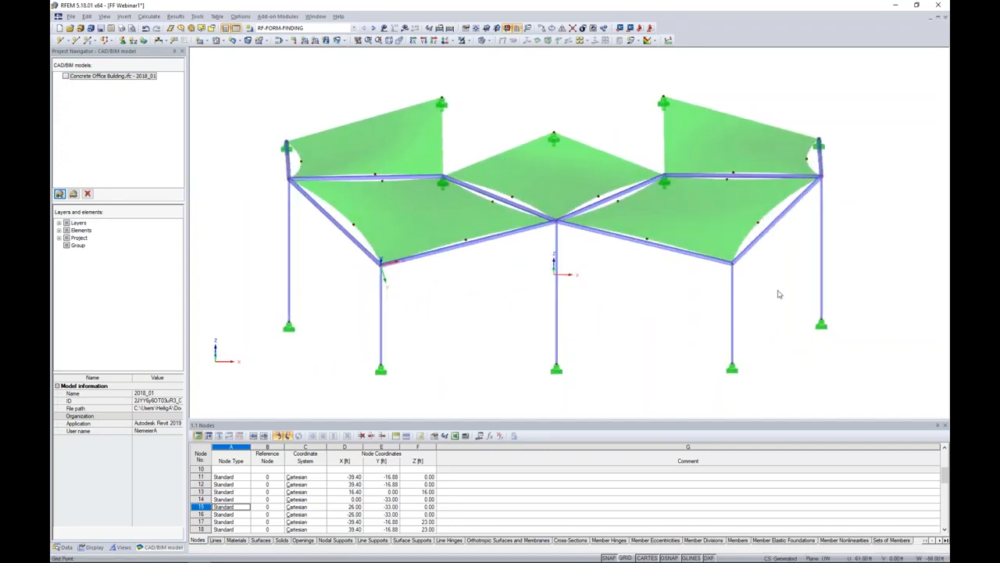
Review the model's materials and cross-sections, checking which members use Round HSS 4x0.188, Round HSS 7.5x0.500 and Steel A500, Grade B (Rounds).
left_click(64, 547)
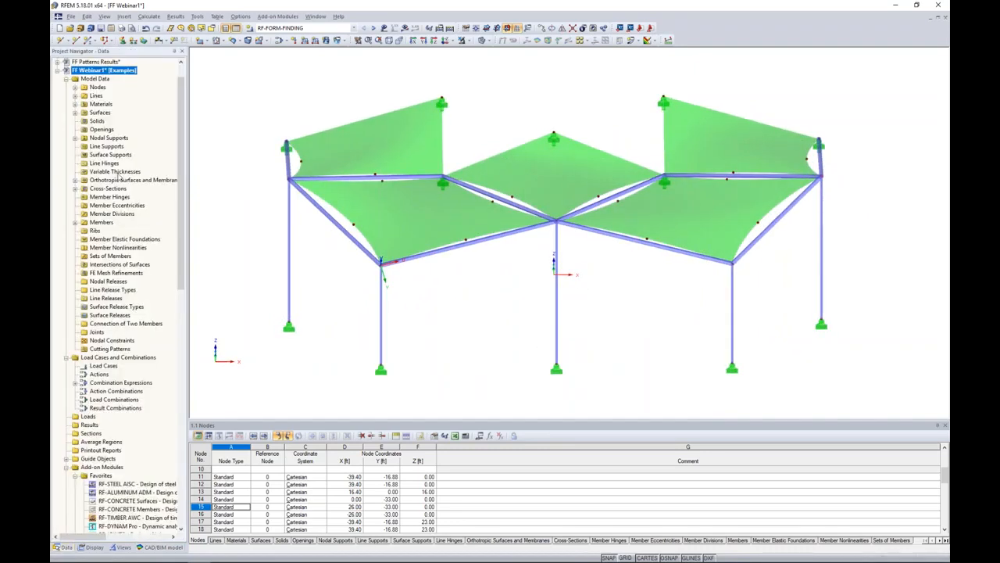
left_click(76, 189)
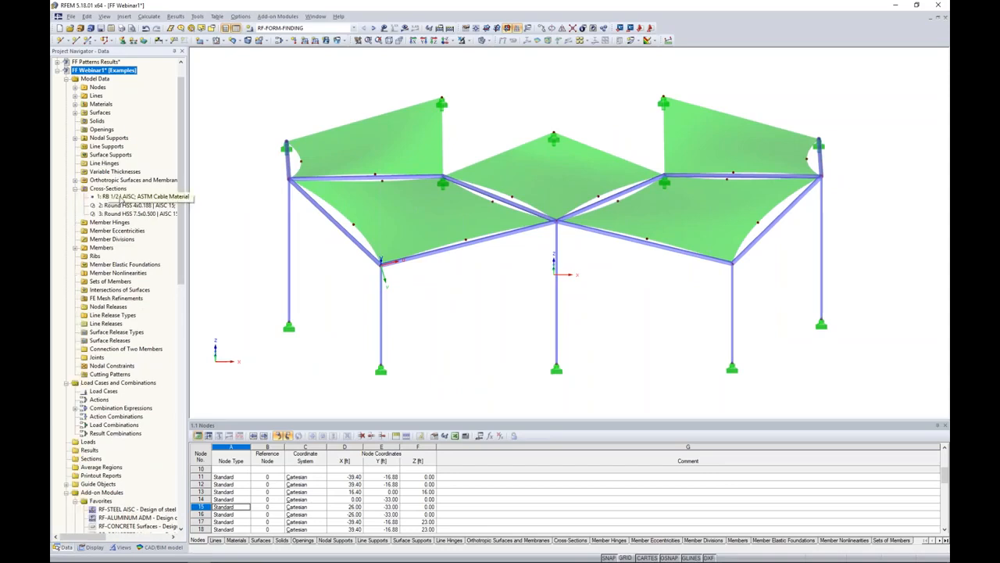
left_click(75, 104)
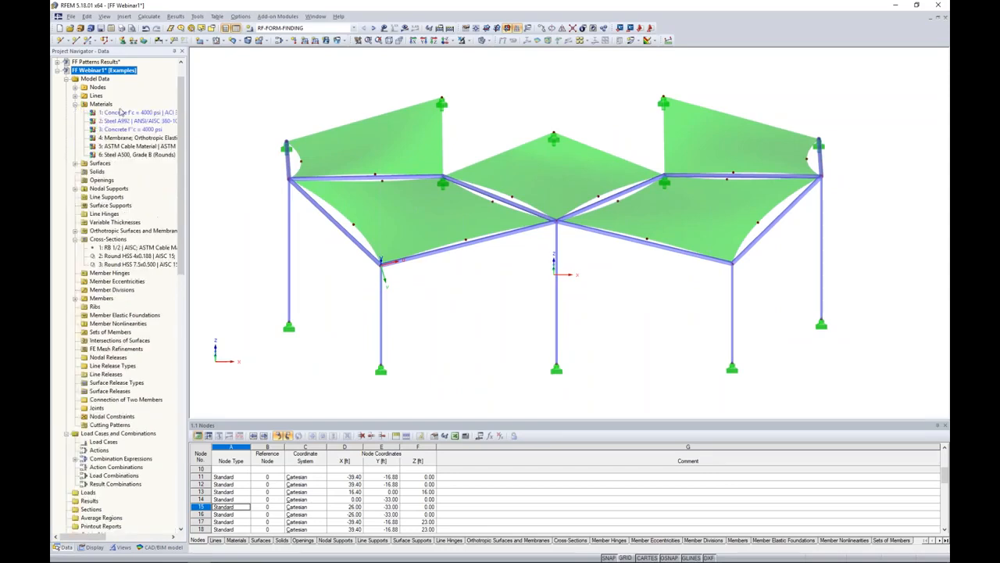
left_click(123, 257)
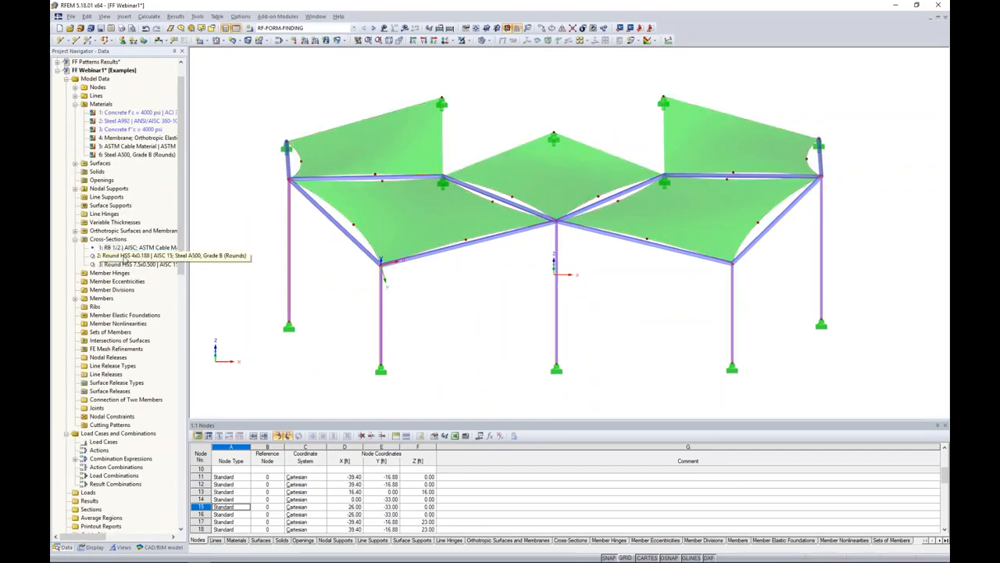
left_click(125, 264)
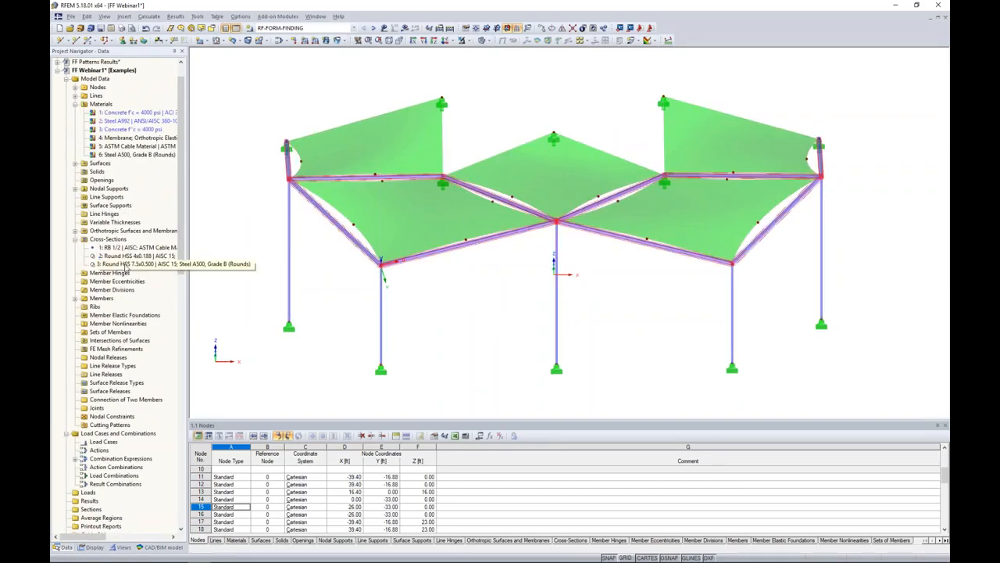
left_click(115, 155)
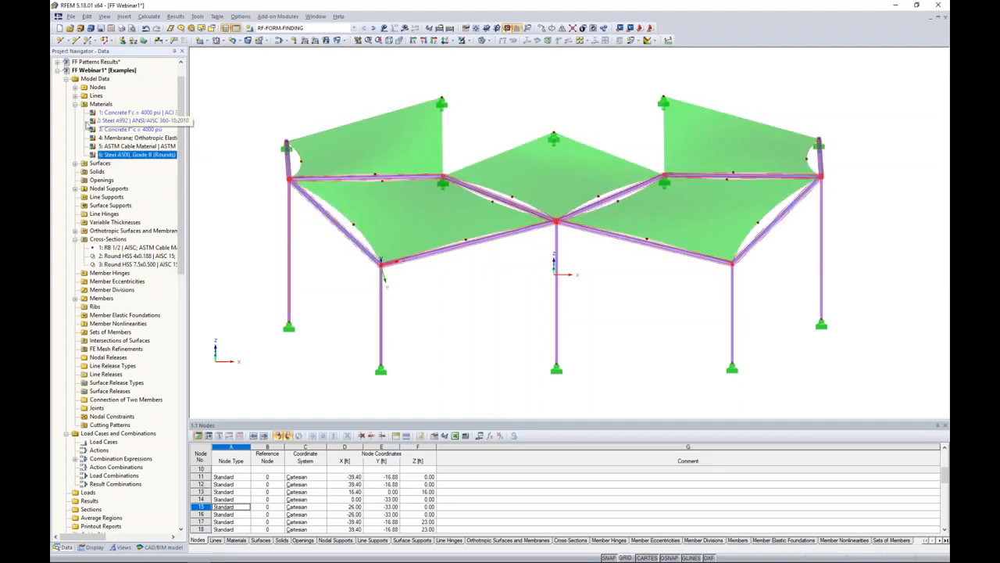
left_click(75, 104)
left_click(75, 188)
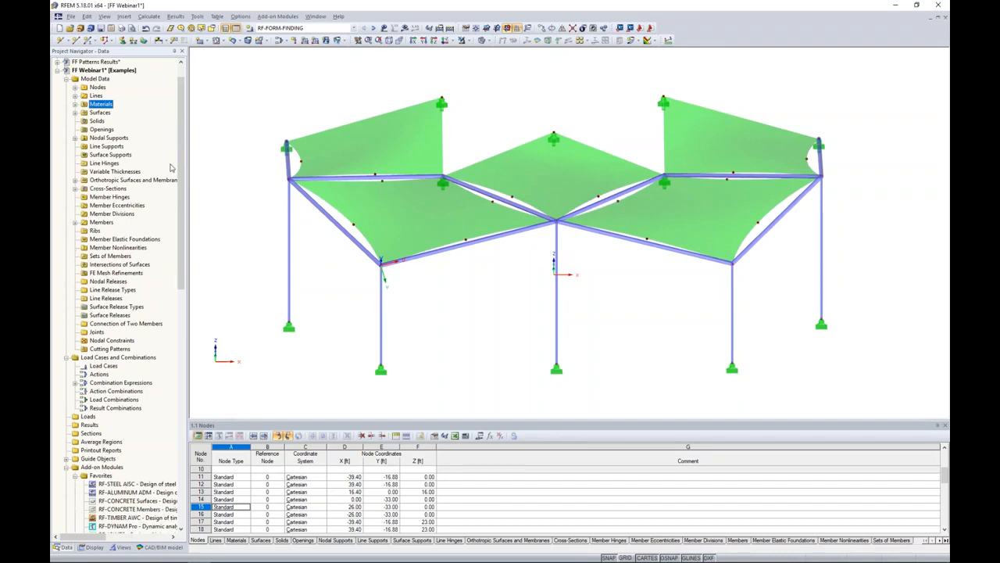
Run the RF-FORM-FINDING calculation and display its global deformations.
left_click(353, 28)
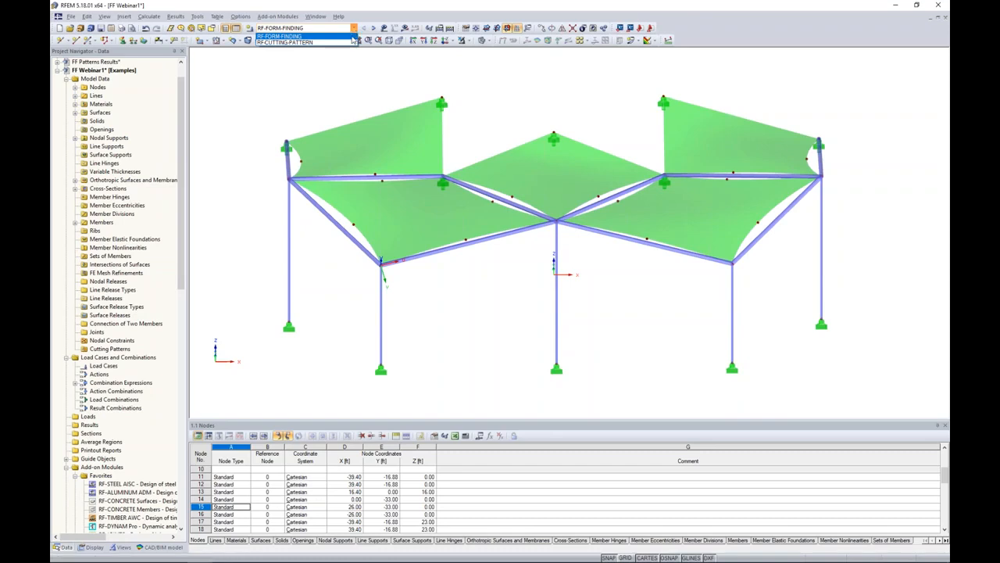
left_click(279, 36)
left_click(404, 28)
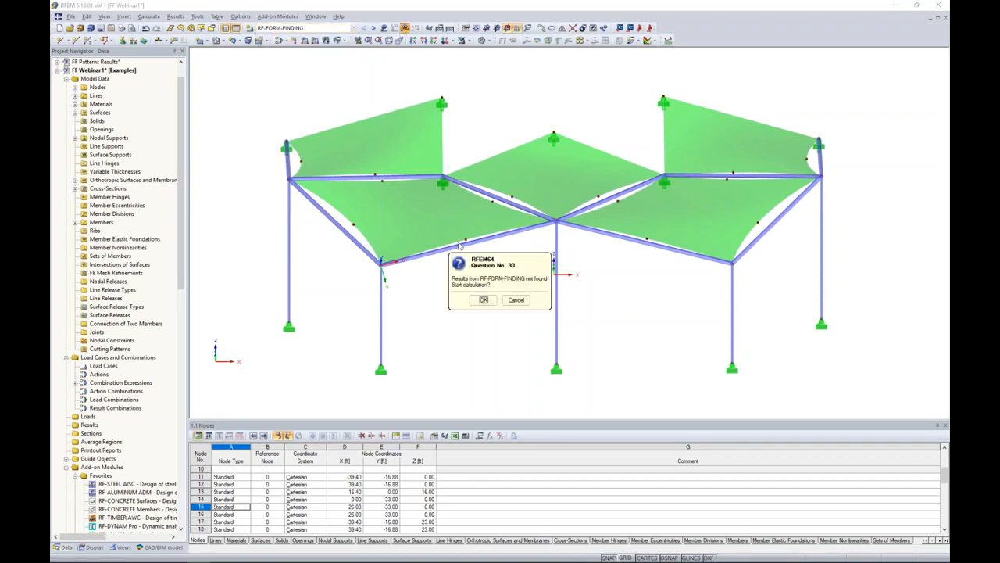
left_click(483, 300)
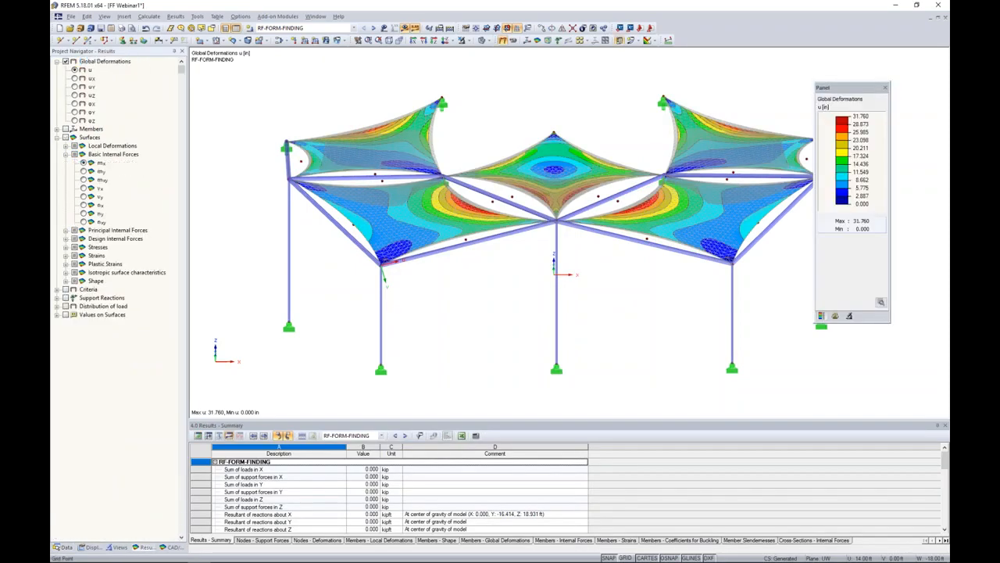
middle_click_drag(608, 276, 575, 265)
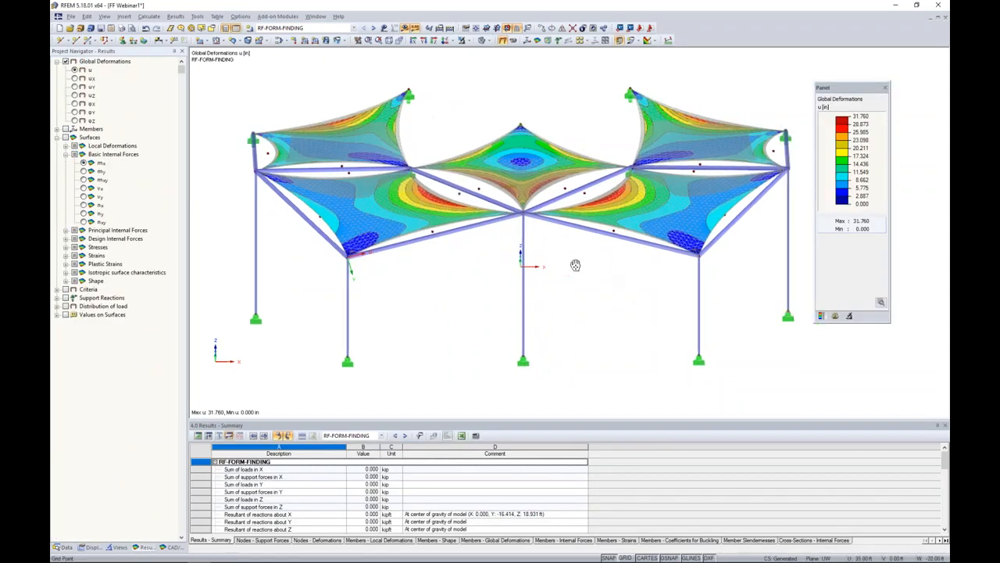
Turn on smooth color transition for the global deformation results and inspect the form-found membranes from several angles.
left_click(881, 303)
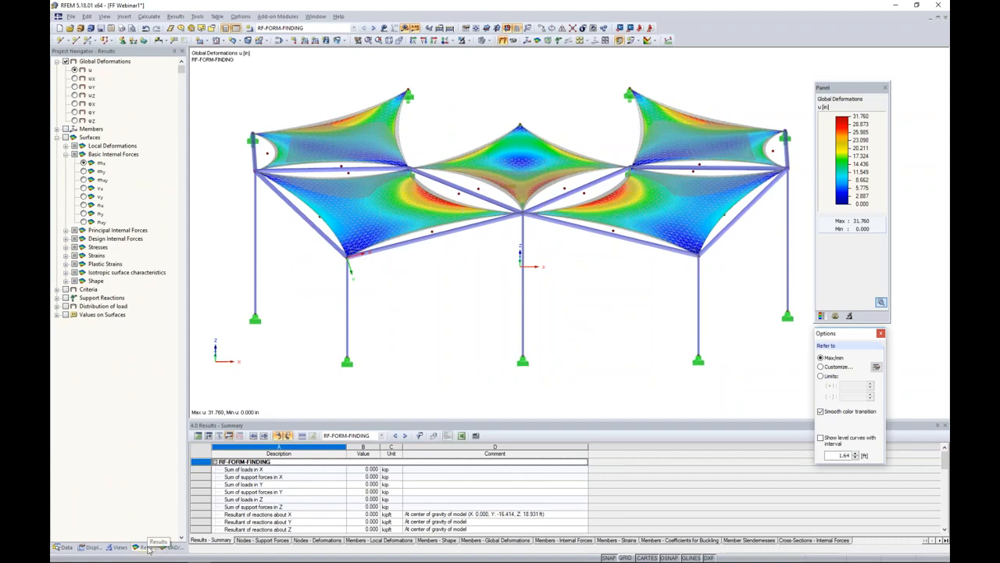
left_click(880, 333)
middle_click_drag(576, 263, 603, 294, "ctrl")
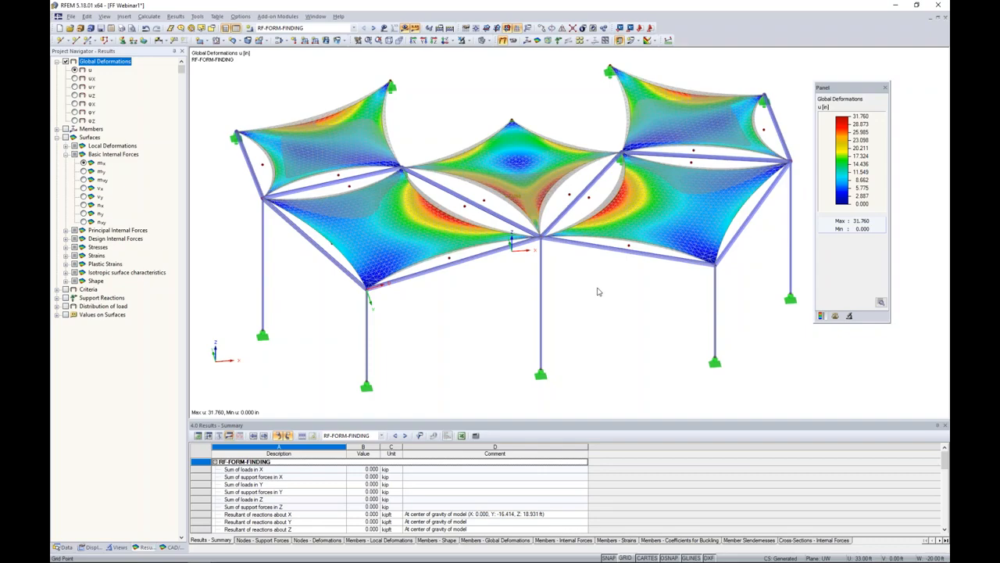
middle_click_drag(613, 309, 609, 203, "ctrl")
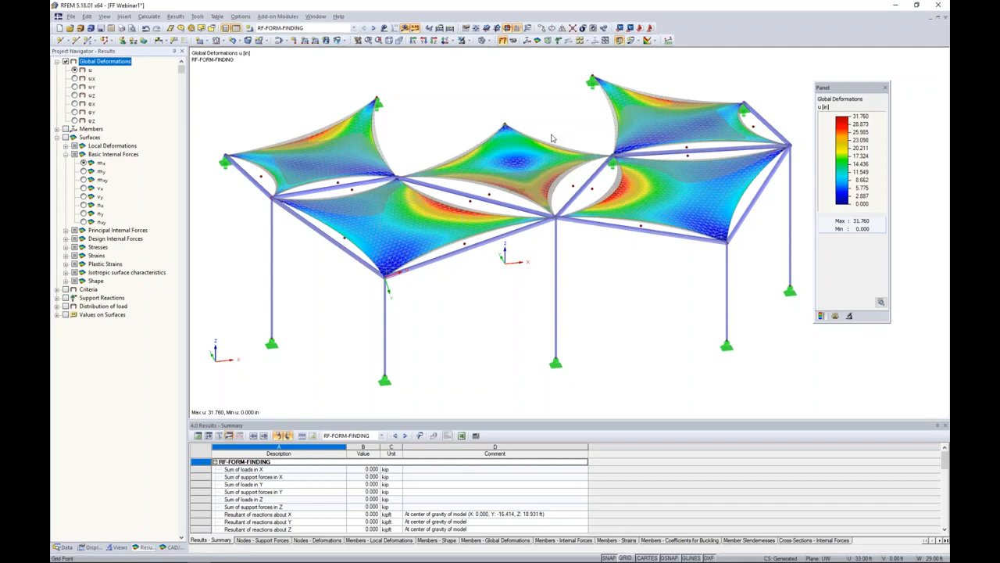
middle_click_drag(664, 285, 622, 273, "ctrl")
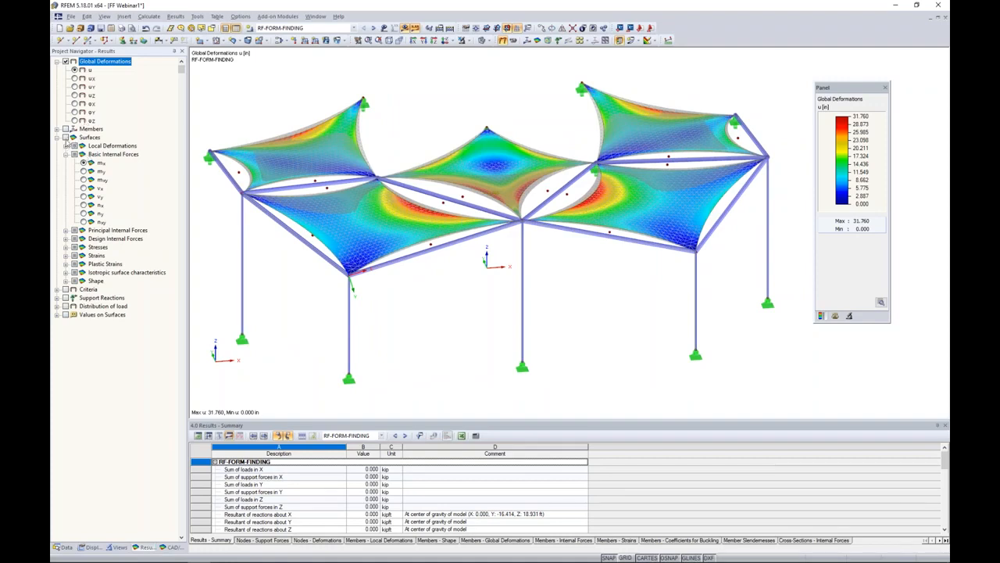
Display the membranes' basic internal forces nx and ny in turn, with smooth color transition enabled.
left_click(66, 137)
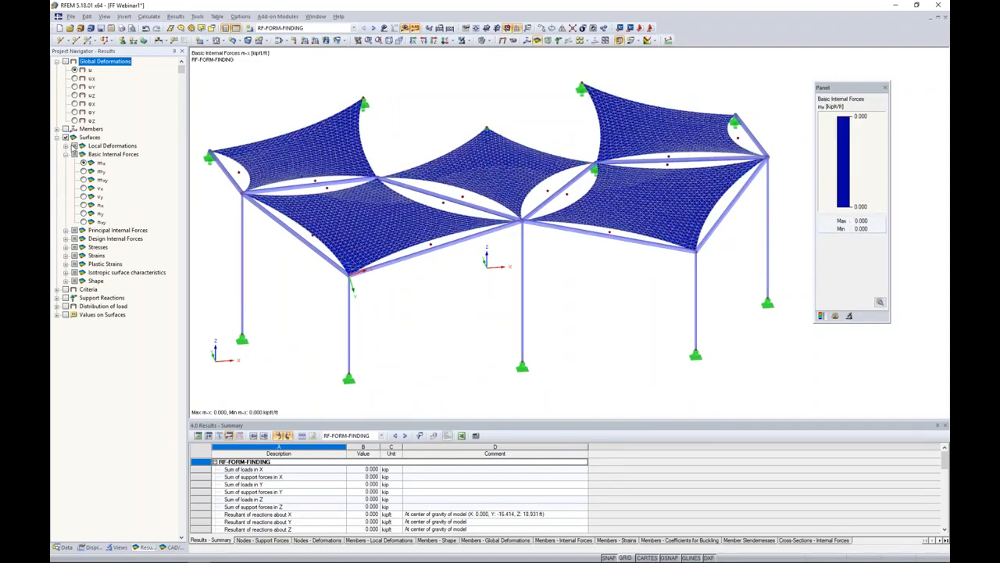
left_click(85, 204)
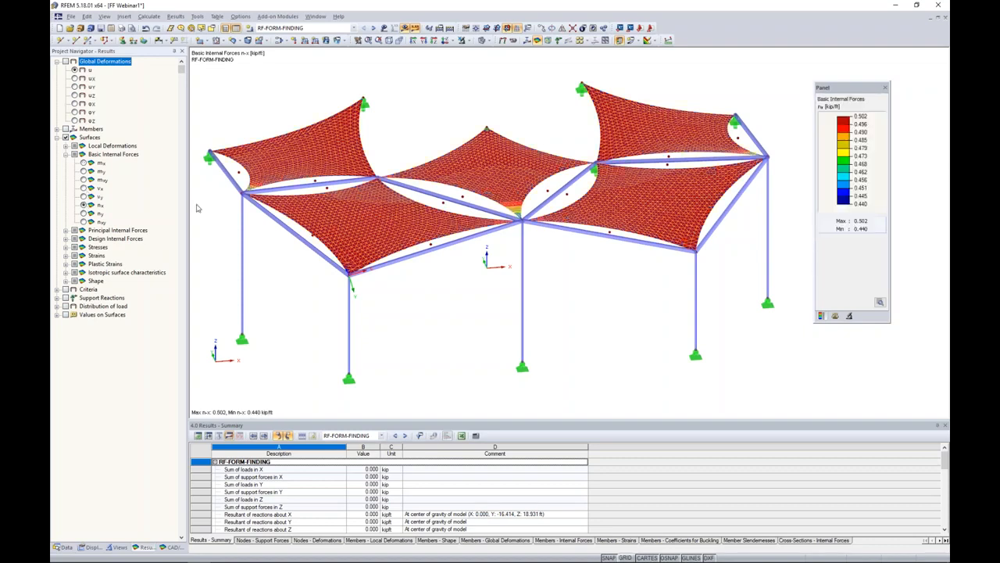
left_click(880, 302)
left_click(820, 411)
middle_click_drag(631, 283, 670, 332, "ctrl")
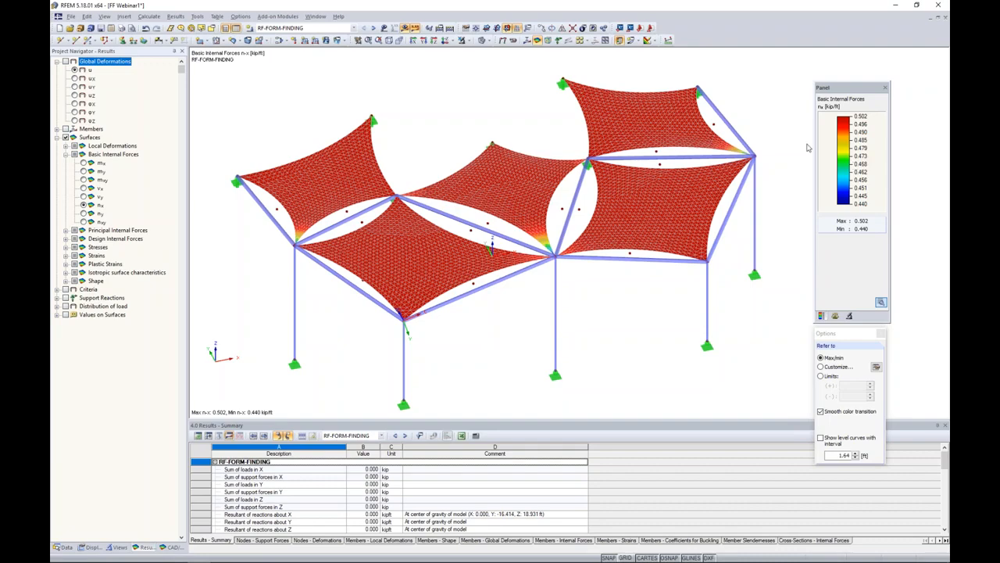
left_click(84, 213)
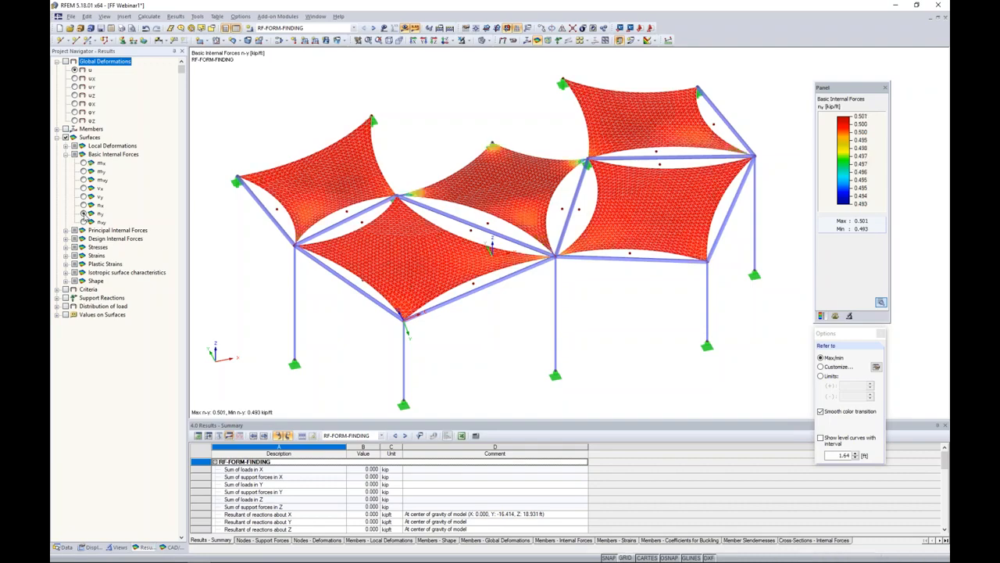
middle_click_drag(491, 246, 591, 317, "ctrl")
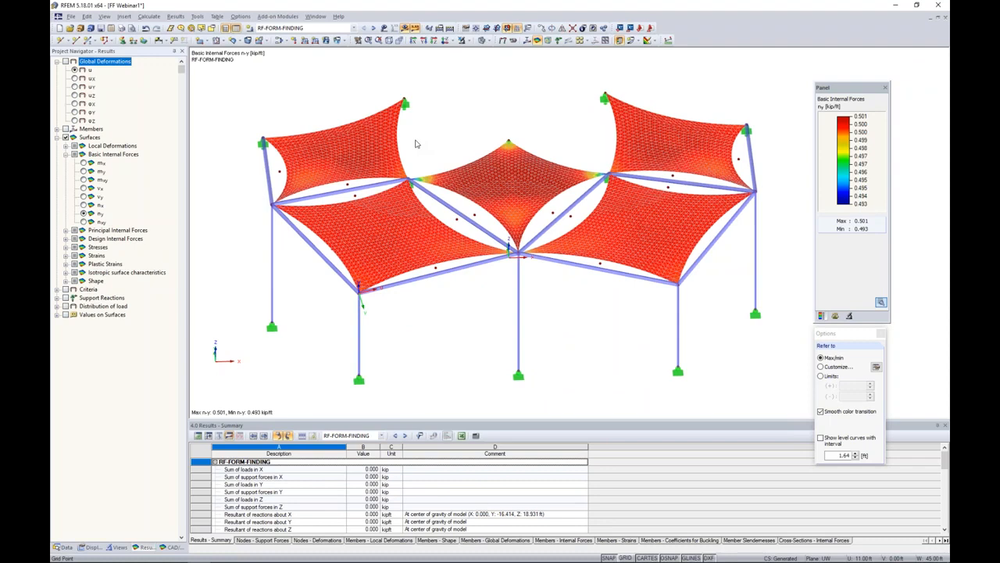
Display the shape contour lines on the form-found membranes and inspect them from several angles.
left_click(66, 281)
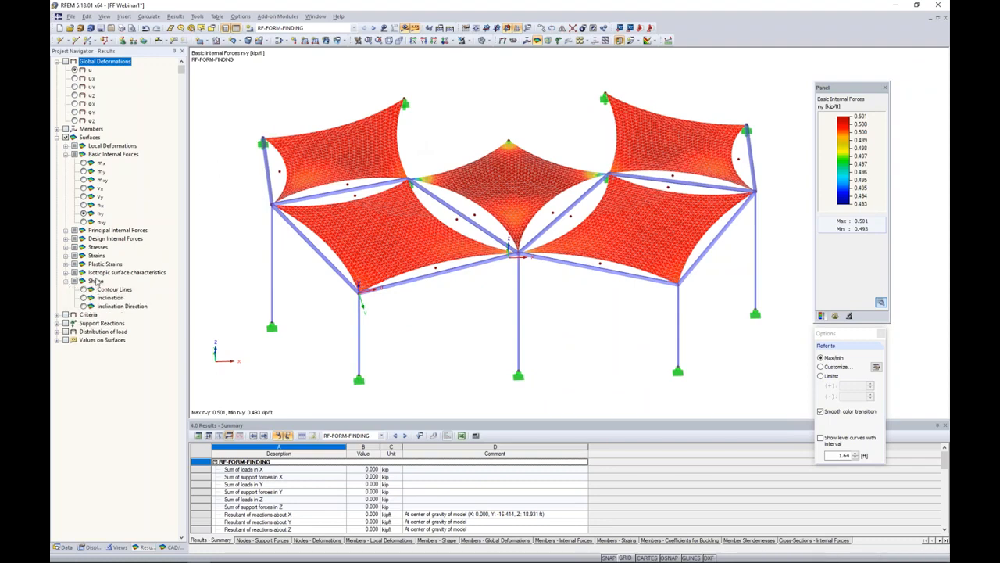
left_click(84, 289)
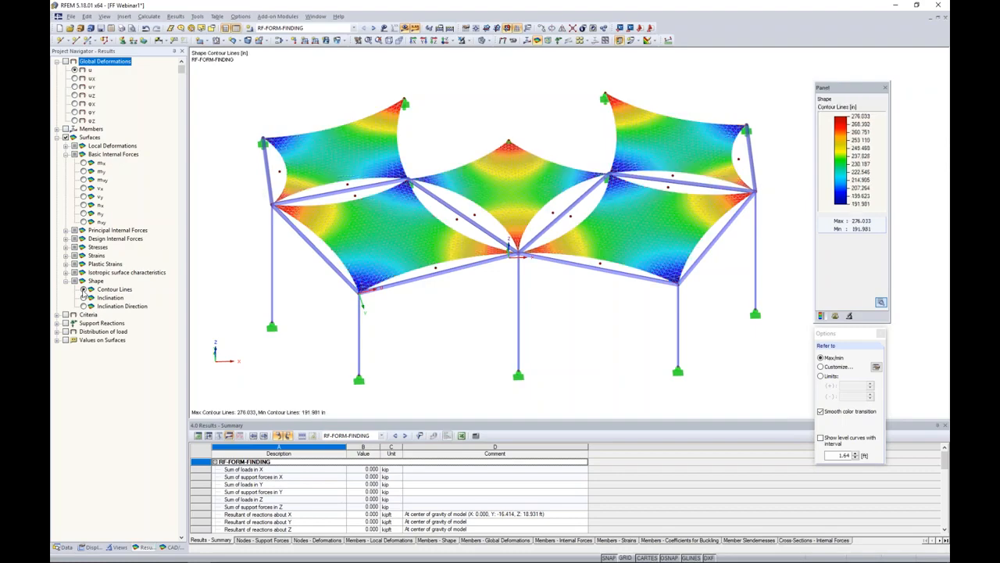
middle_click_drag(482, 308, 496, 285, "ctrl")
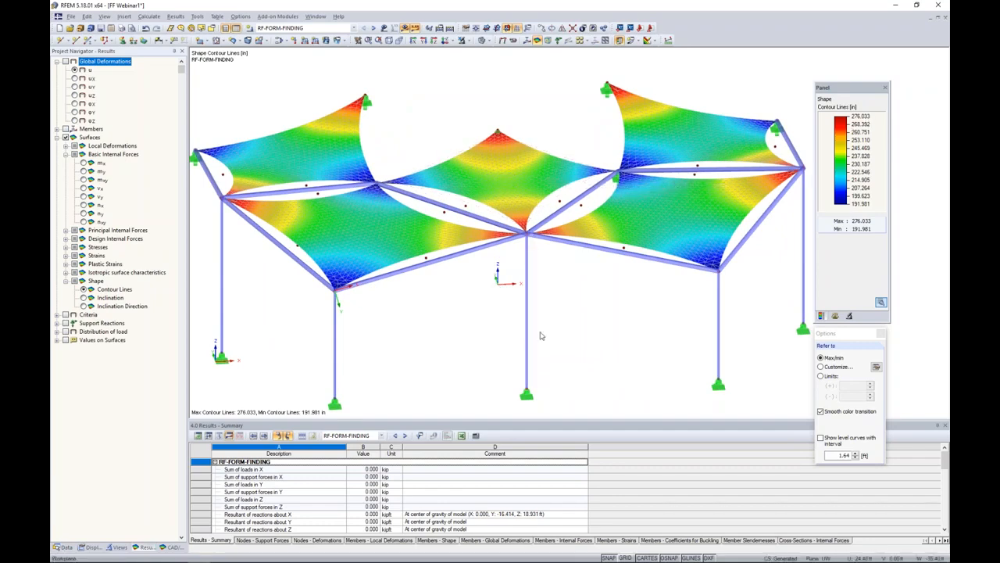
middle_click_drag(591, 281, 568, 264, "ctrl")
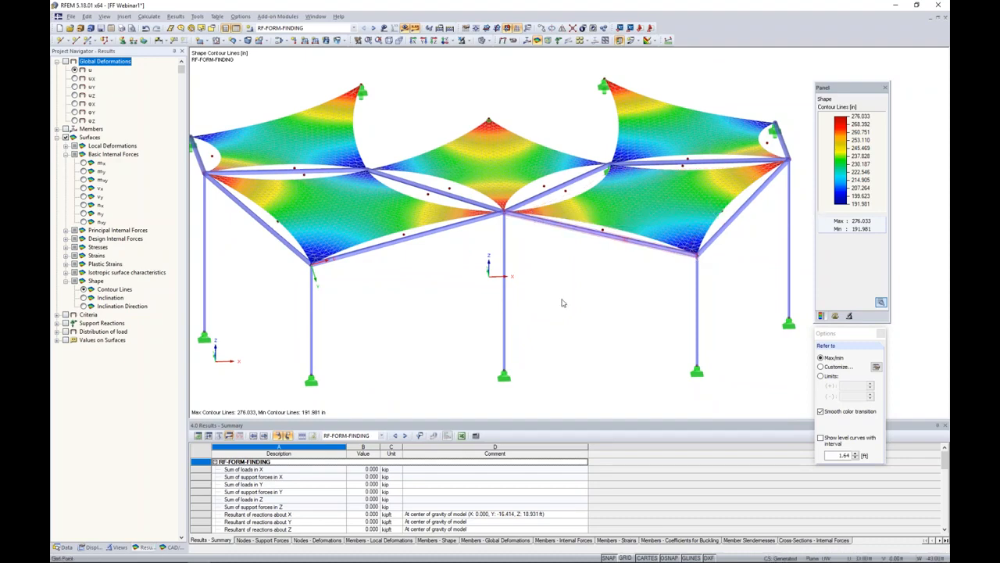
Display the shape inclination on the membrane surfaces and examine the flat areas near their centers up close.
left_click(84, 297)
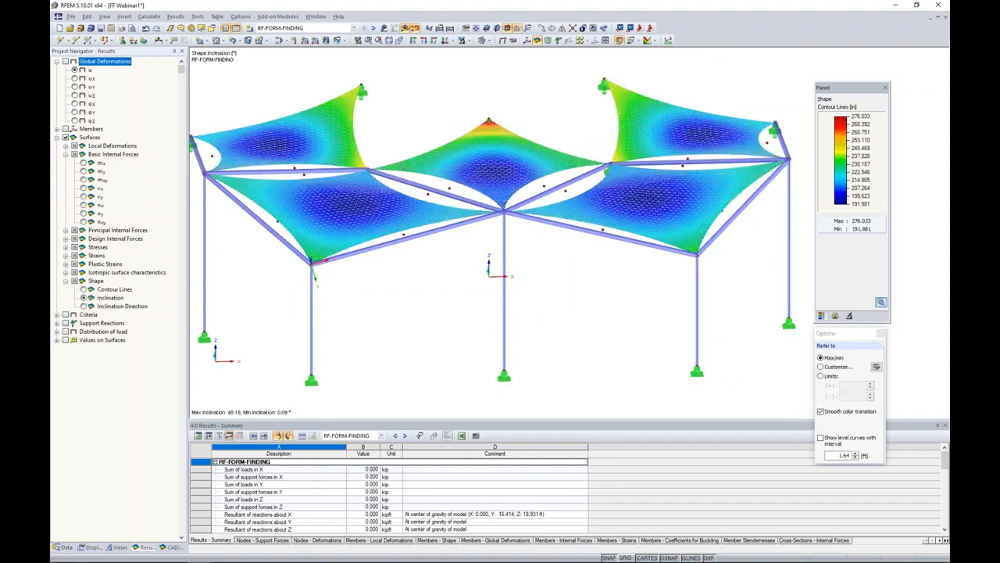
middle_click_drag(560, 279, 548, 300, "ctrl")
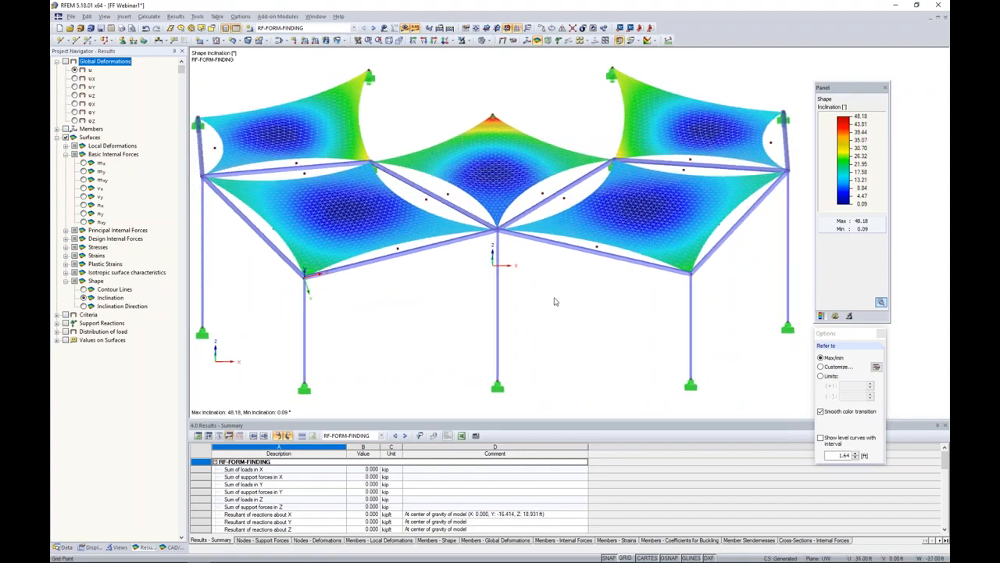
scroll(493, 97, "up", 3)
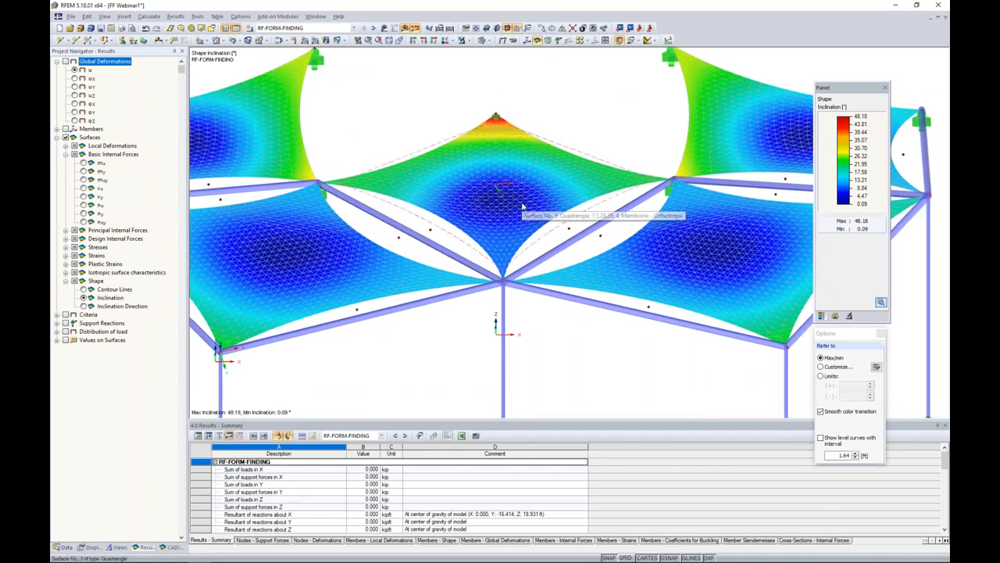
middle_click_drag(567, 331, 539, 294, "ctrl")
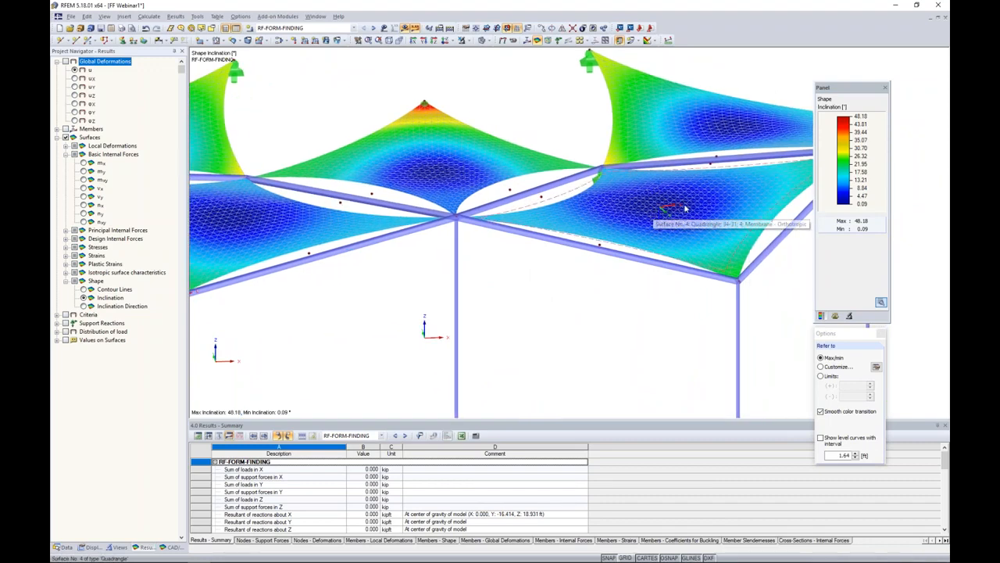
Display the shape inclination direction on the membrane surfaces and inspect the direction arrows from several angles.
scroll(611, 301, "down", 3)
middle_click_drag(612, 302, 623, 285)
scroll(622, 285, "down", 1)
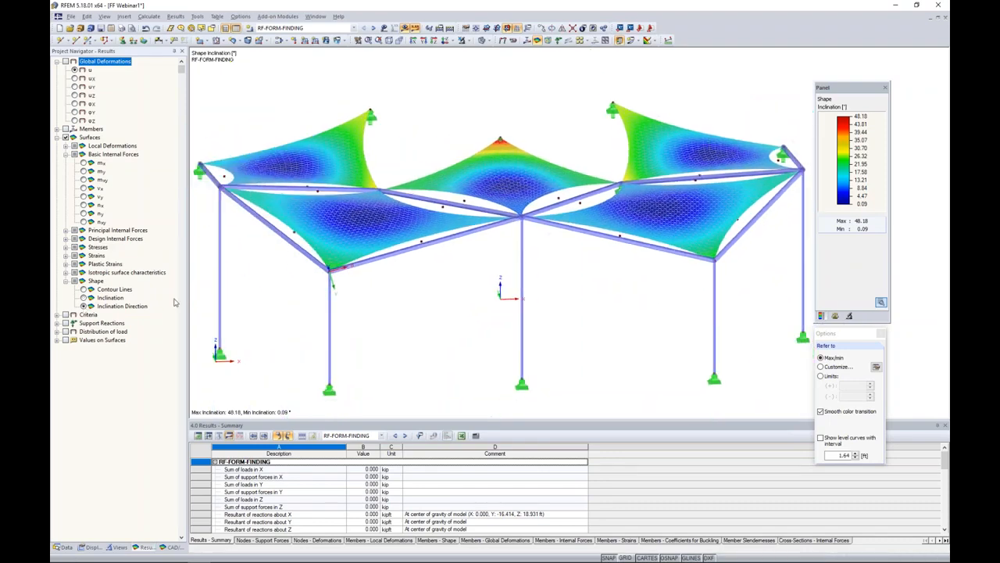
middle_click_drag(540, 290, 545, 345, "ctrl")
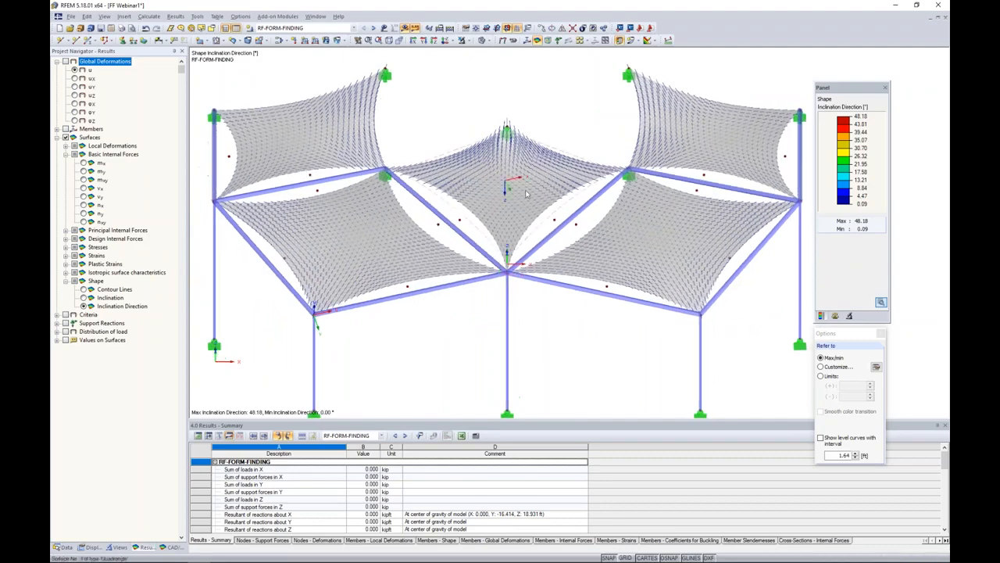
scroll(526, 193, "up", 2)
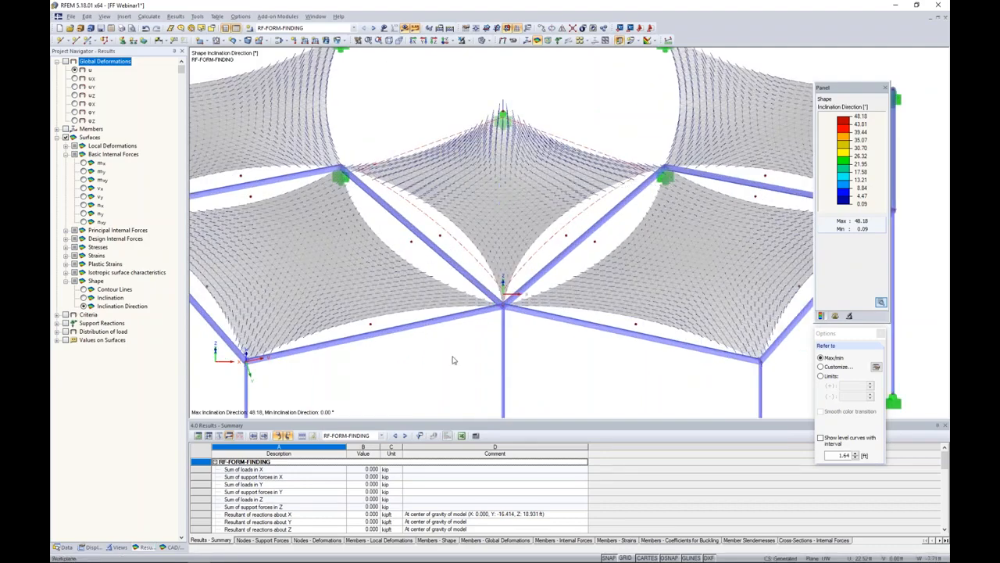
scroll(446, 367, "down", 1)
middle_click_drag(446, 368, 455, 337, "ctrl")
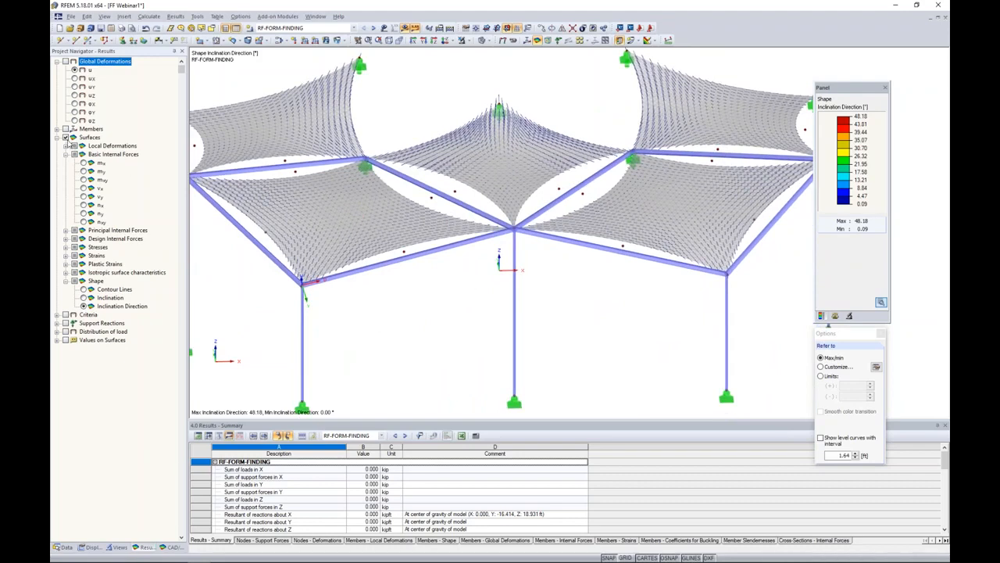
Turn off the surface results and display the members' internal axial force N across the whole canopy.
left_click(66, 137)
left_click(57, 130)
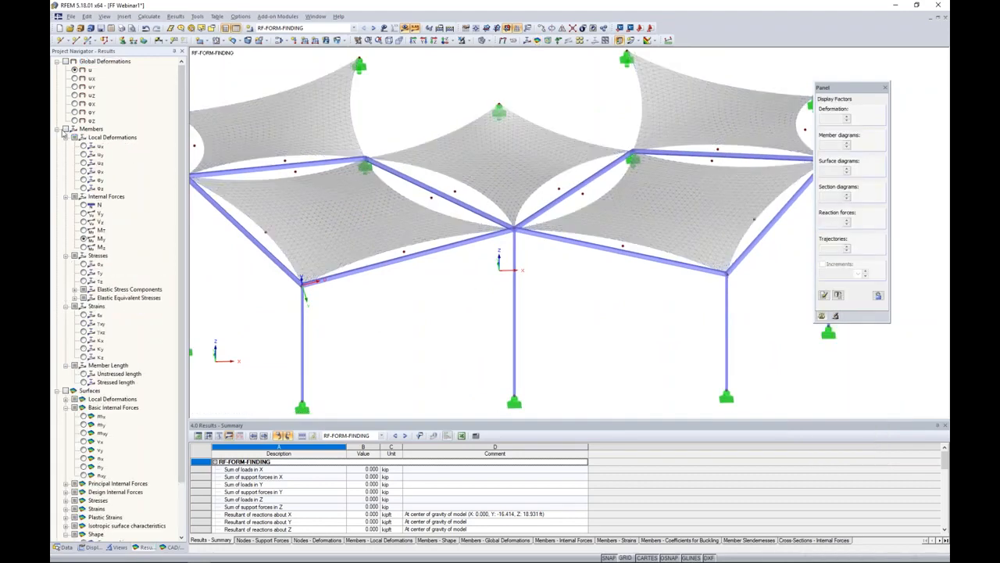
left_click(65, 129)
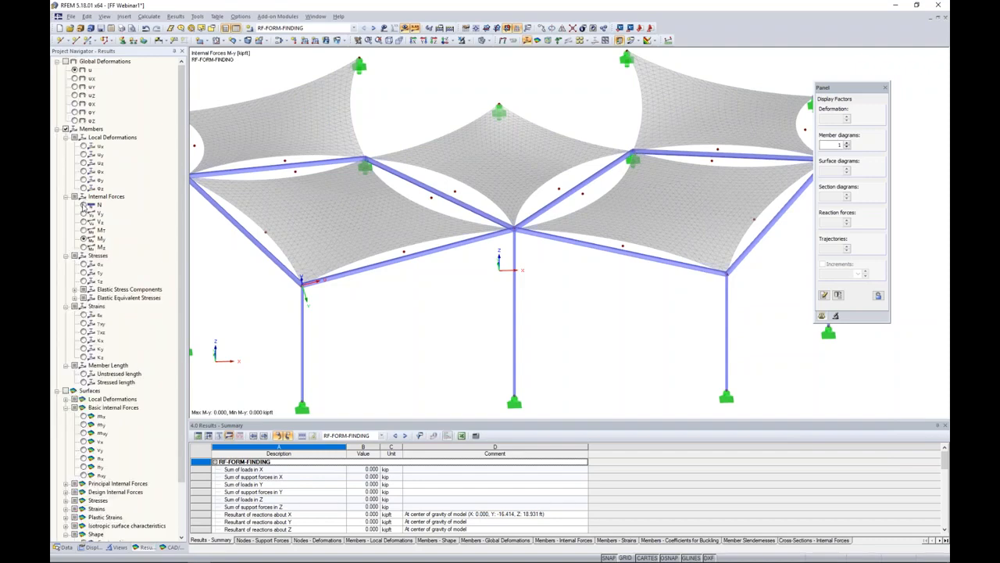
left_click(84, 205)
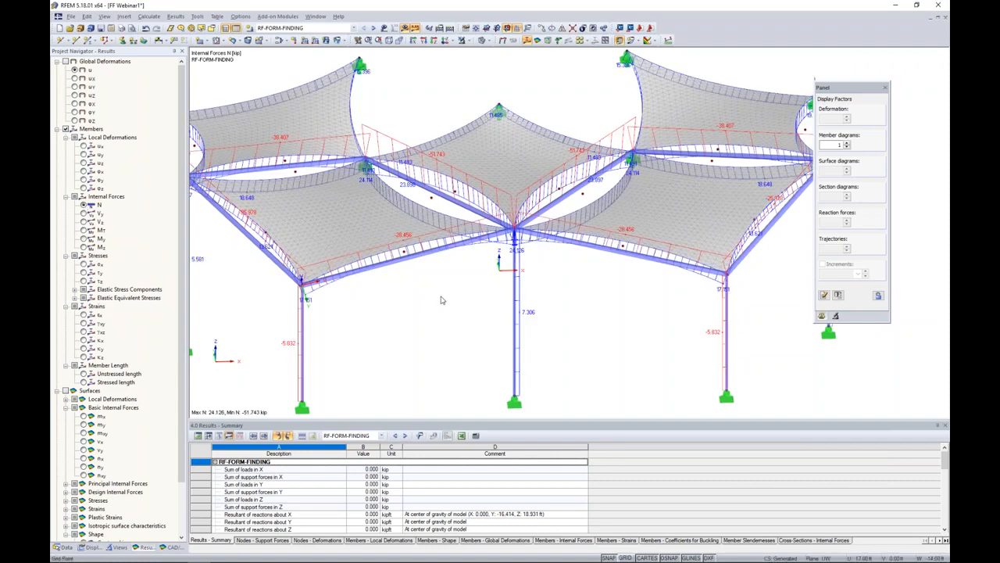
scroll(440, 300, "down", 1)
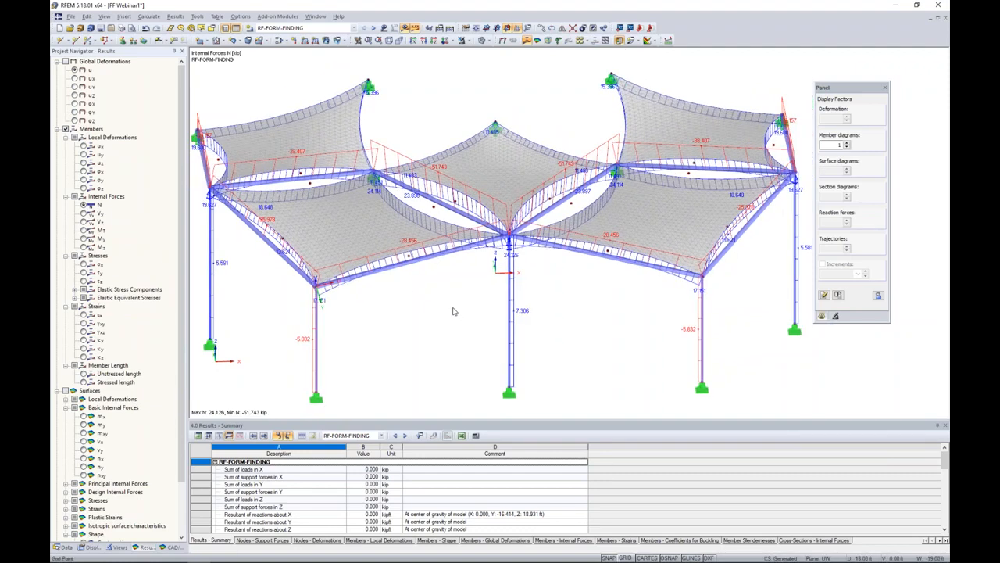
Isolate member 29, the front steel beam between a corner column and the central column, using visibility by selected objects.
left_click(412, 263)
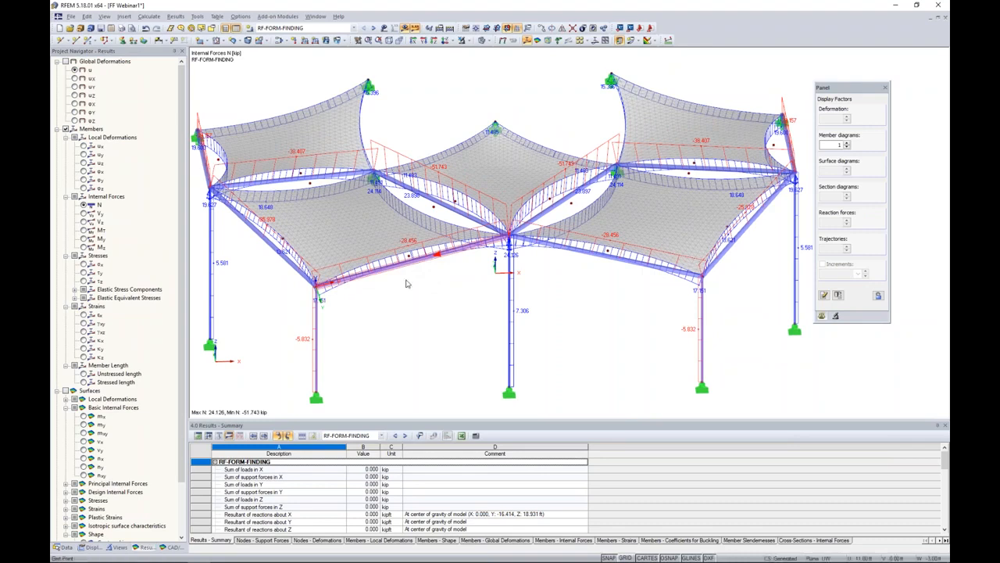
left_click(469, 42)
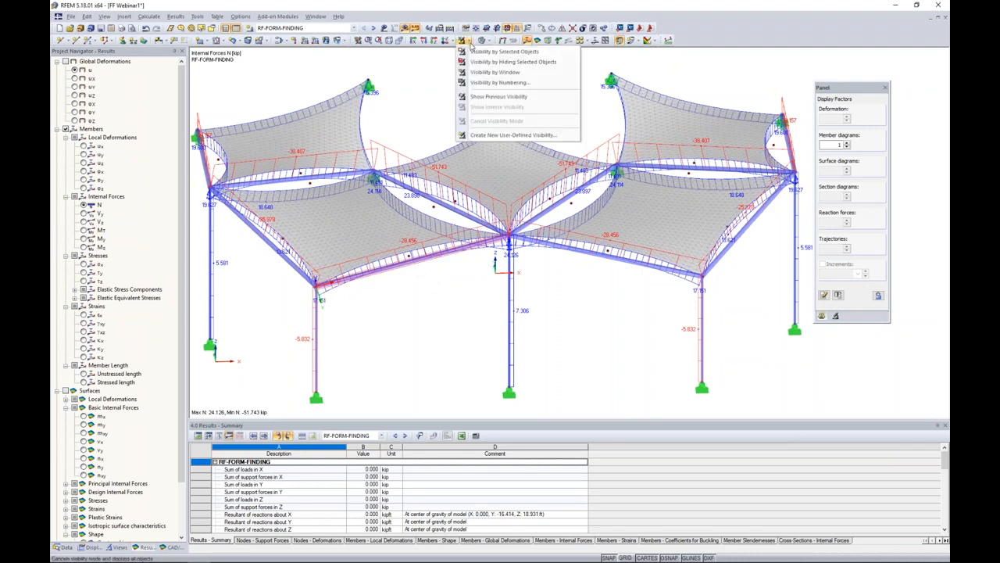
left_click(475, 51)
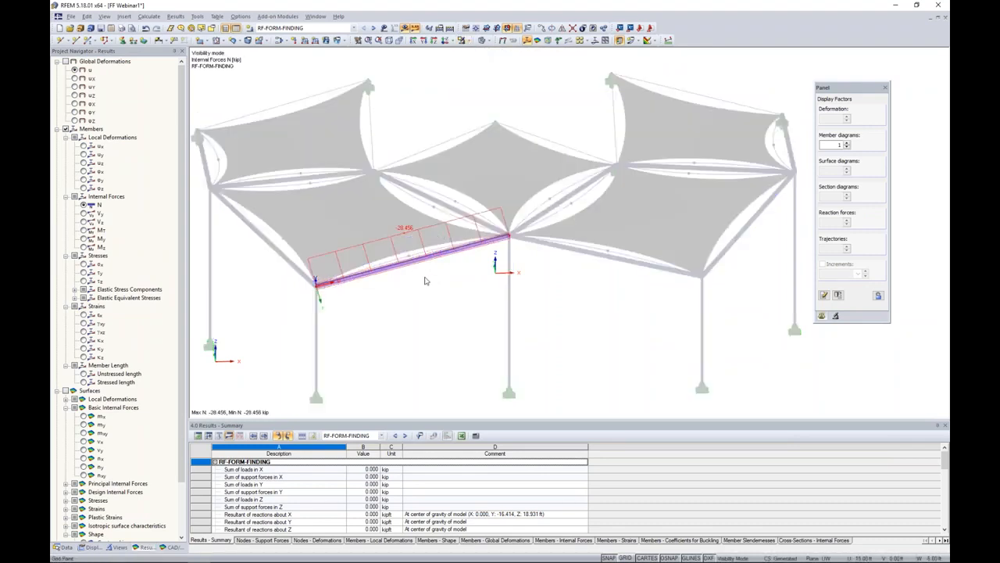
middle_click_drag(419, 293, 446, 293, "ctrl")
scroll(412, 251, "up", 4)
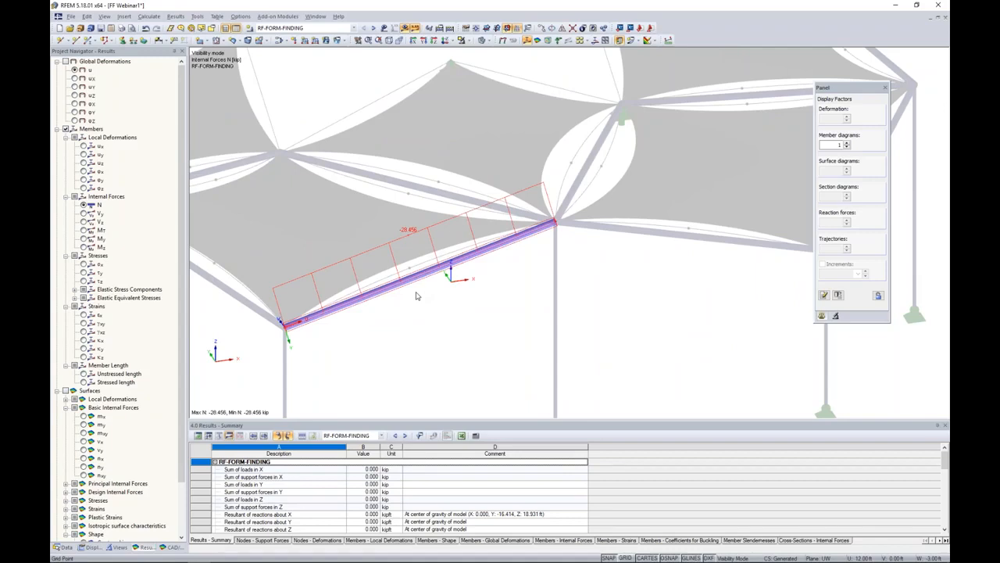
View the isolated beam's result diagrams, adding the global deformations uY and uZ, and close the diagram window.
right_click(416, 279)
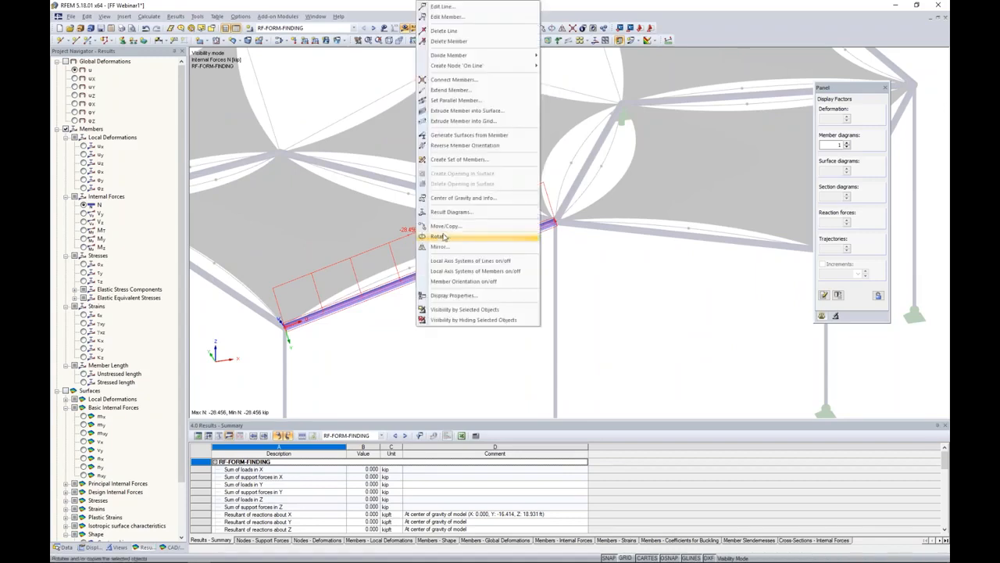
left_click(449, 212)
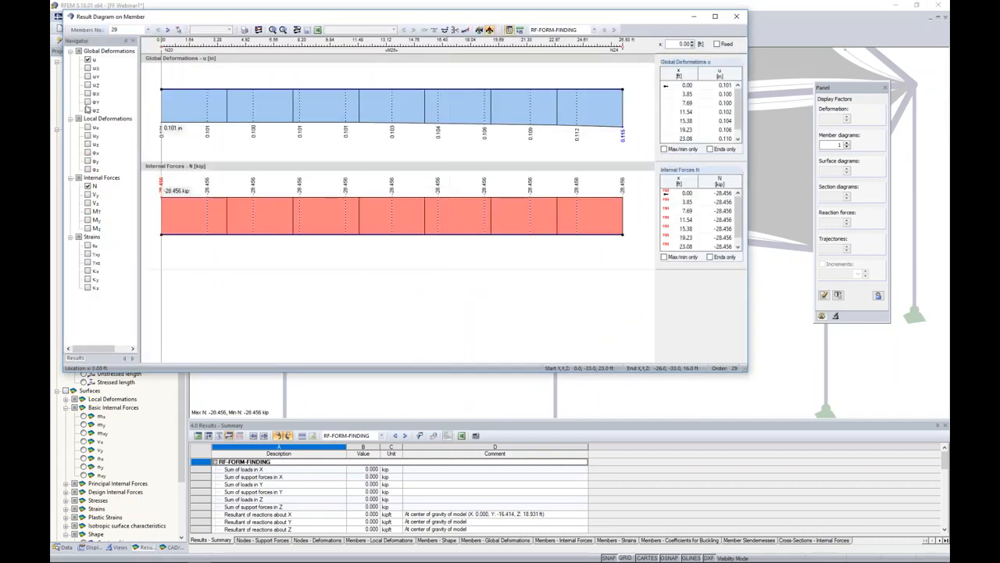
left_click(88, 77)
left_click(87, 84)
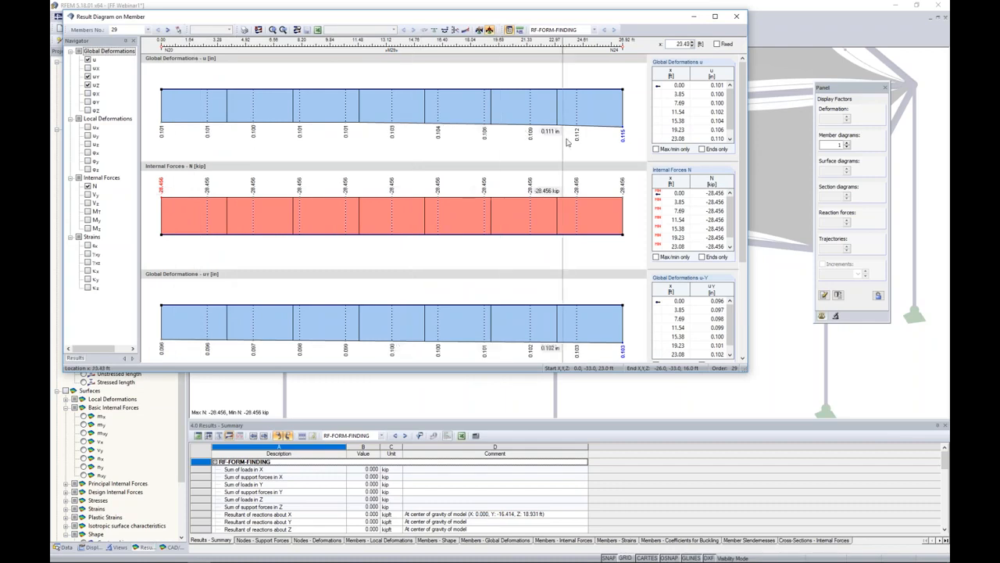
left_click(736, 16)
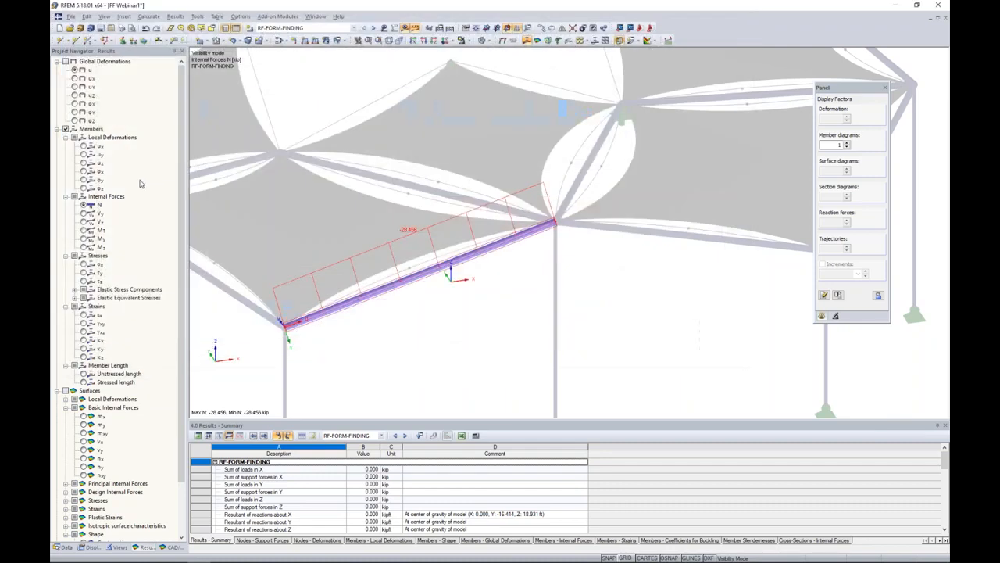
Cancel the visibility mode to show the full canopy with its axial force diagrams again.
left_click(466, 40)
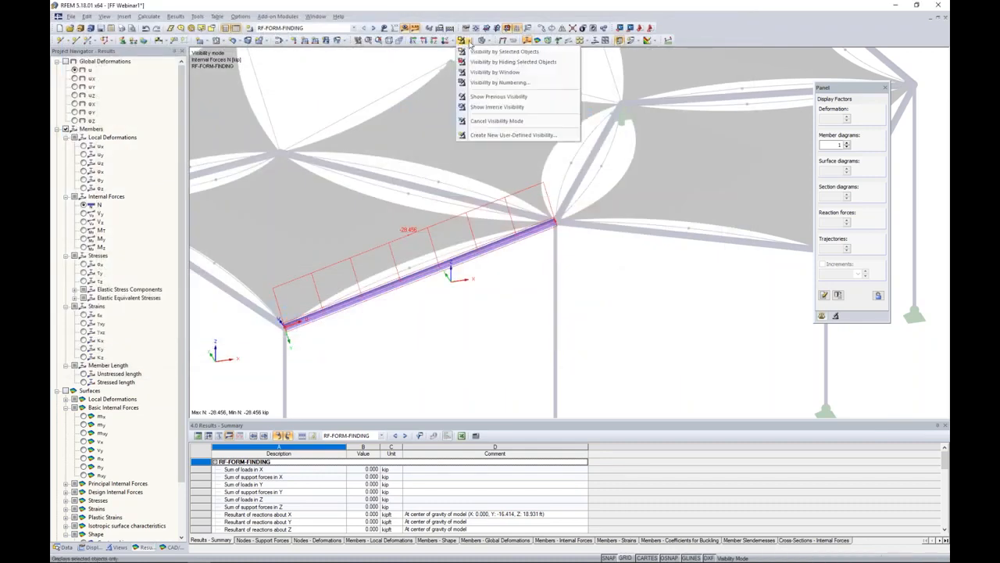
left_click(480, 122)
scroll(527, 293, "down", 5)
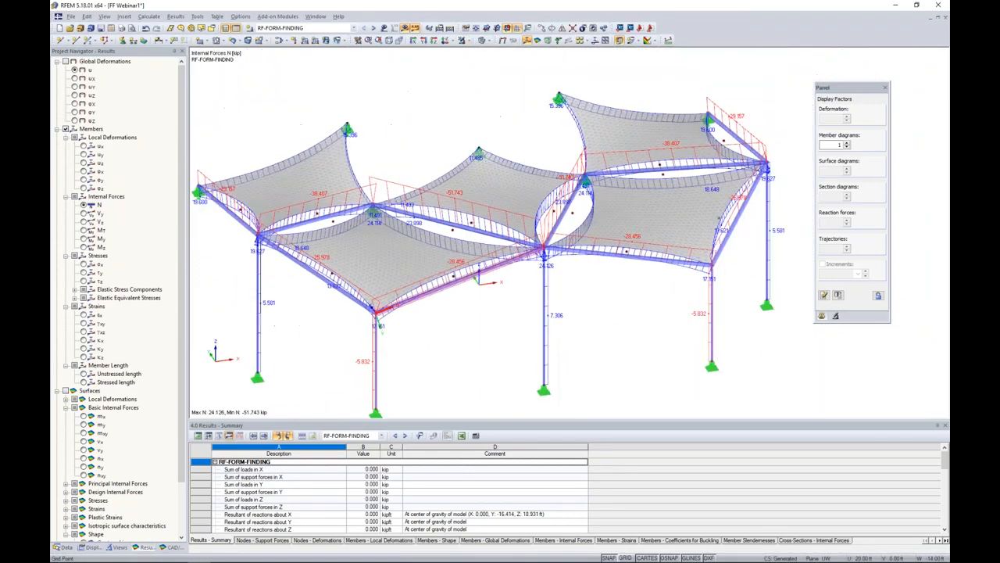
mouse_move(532, 289)
middle_mouse_down("ctrl")
mouse_move(475, 283)
mouse_move(537, 282)
middle_mouse_up("ctrl")
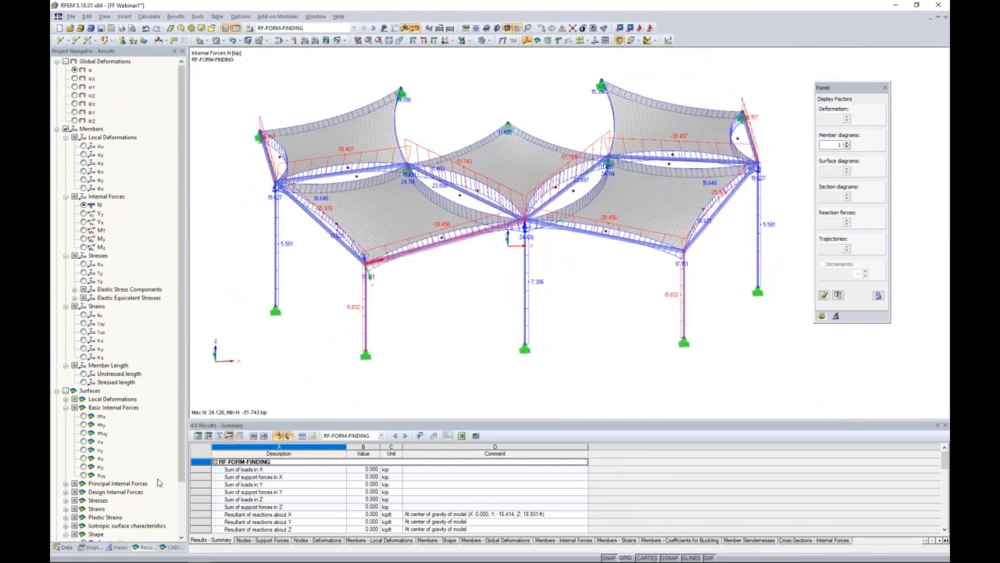
List the generated visibility groups of members by type.
left_click(114, 547)
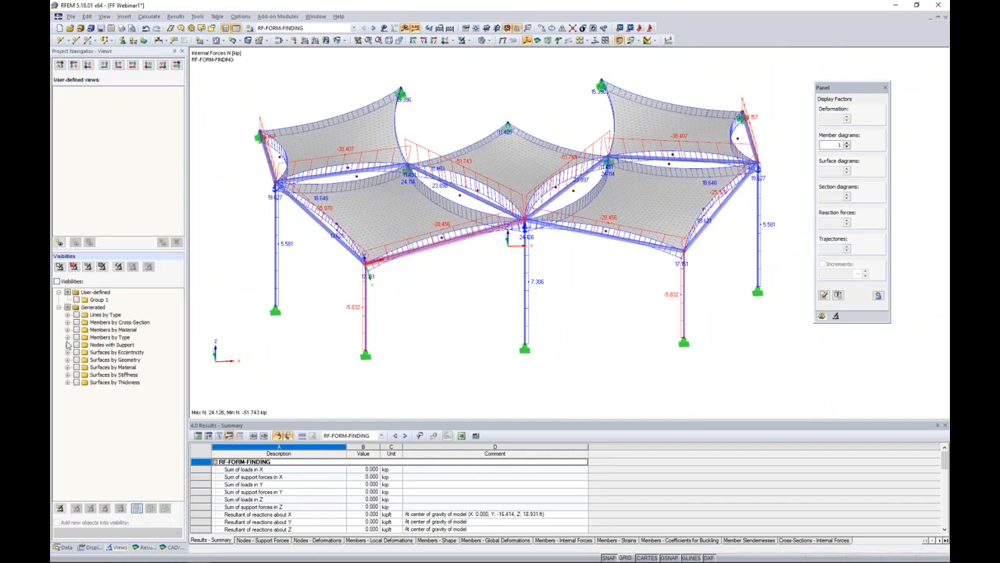
left_click(67, 337)
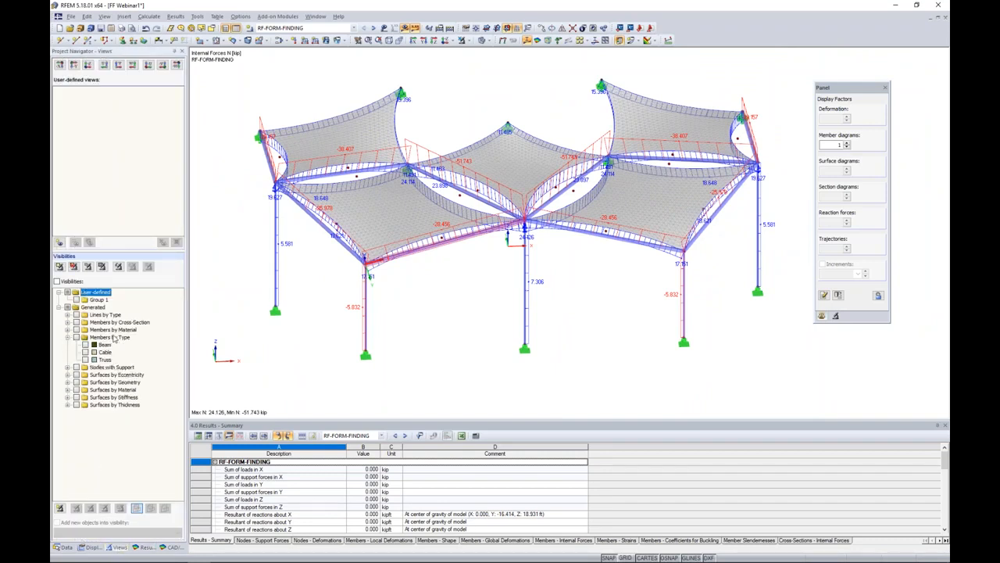
Show only the cable members and compare their stressed and unstressed member lengths.
left_click(86, 351)
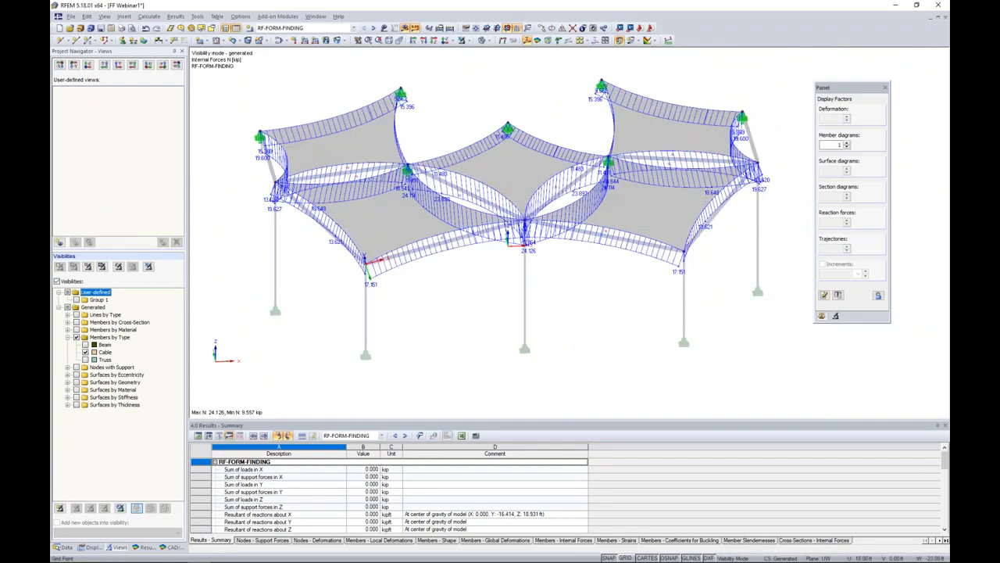
middle_click_drag(479, 294, 467, 286, "ctrl")
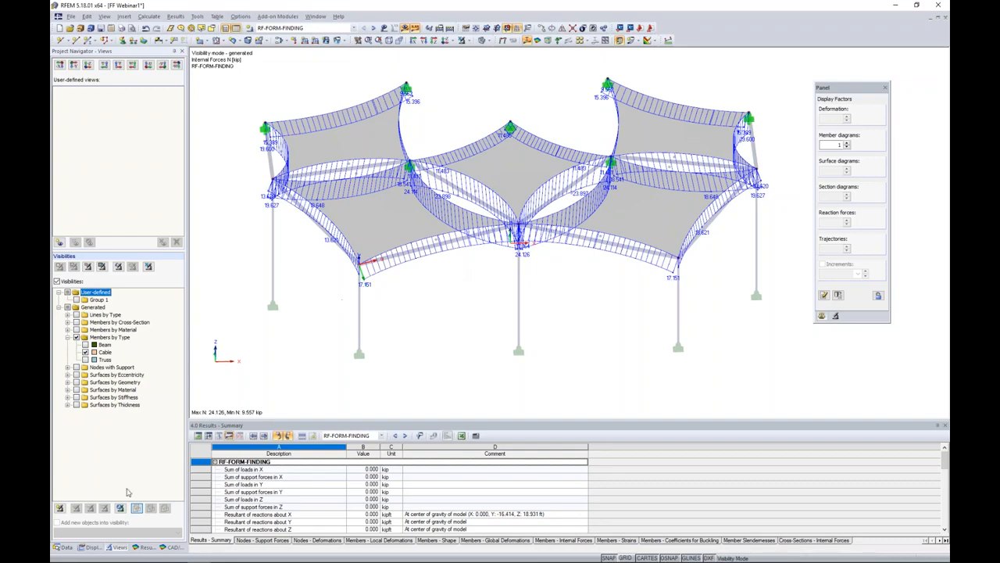
left_click(137, 547)
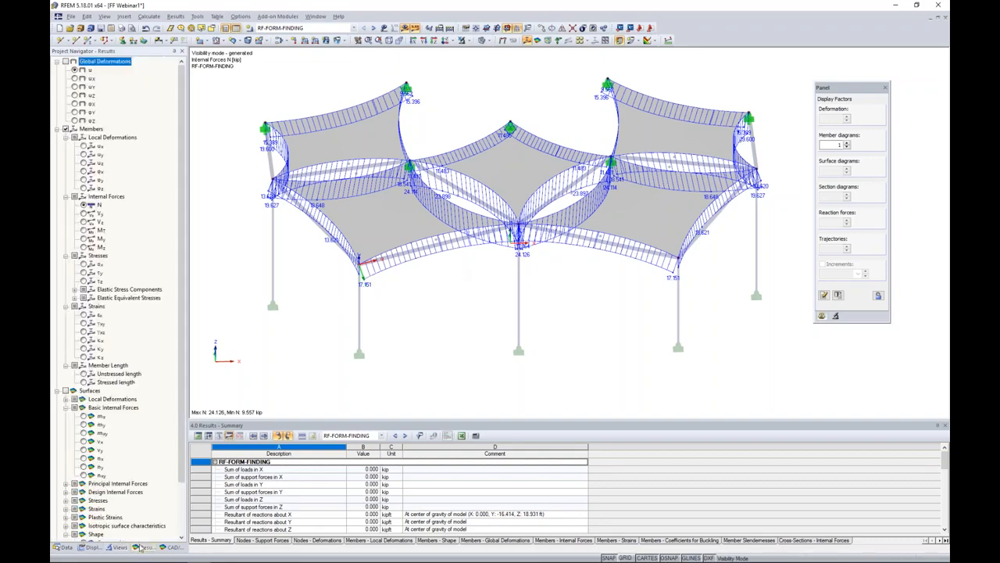
scroll(414, 254, "up", 3)
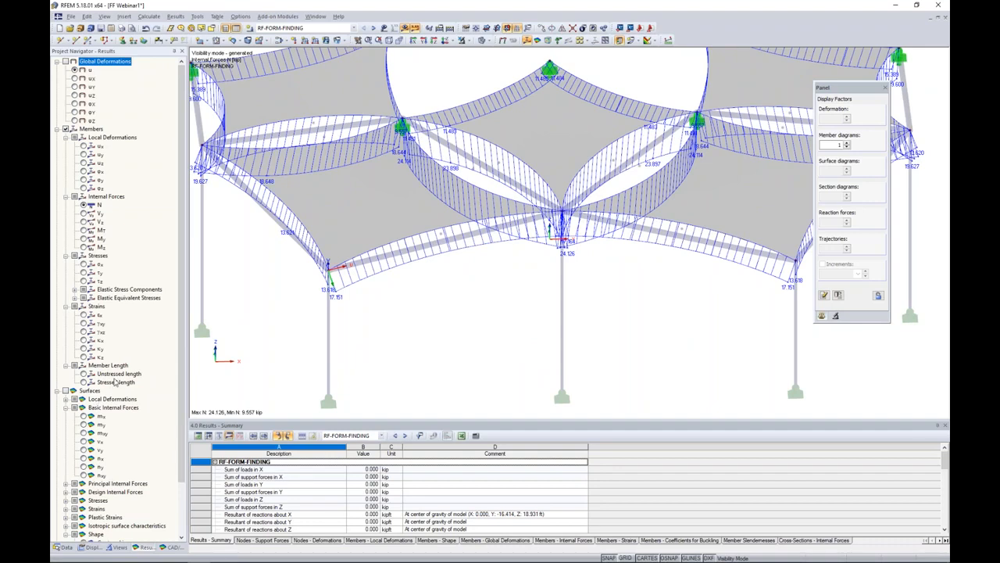
left_click(84, 382)
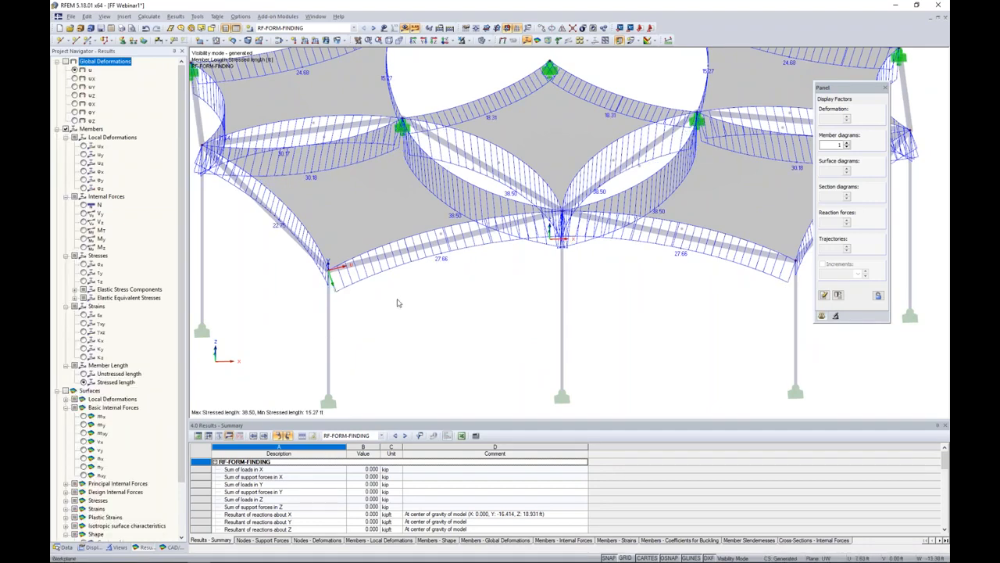
middle_click_drag(433, 287, 455, 328)
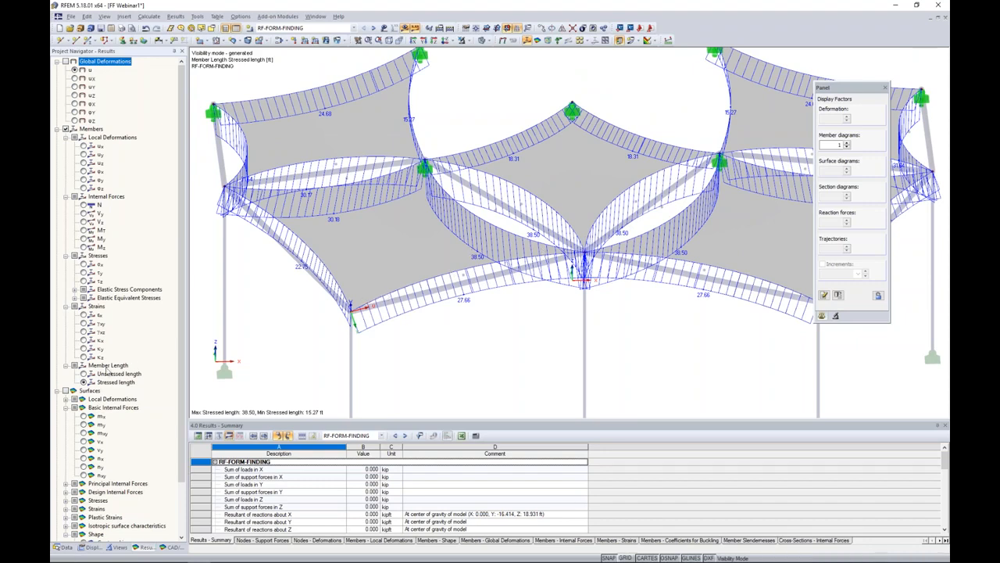
left_click(83, 373)
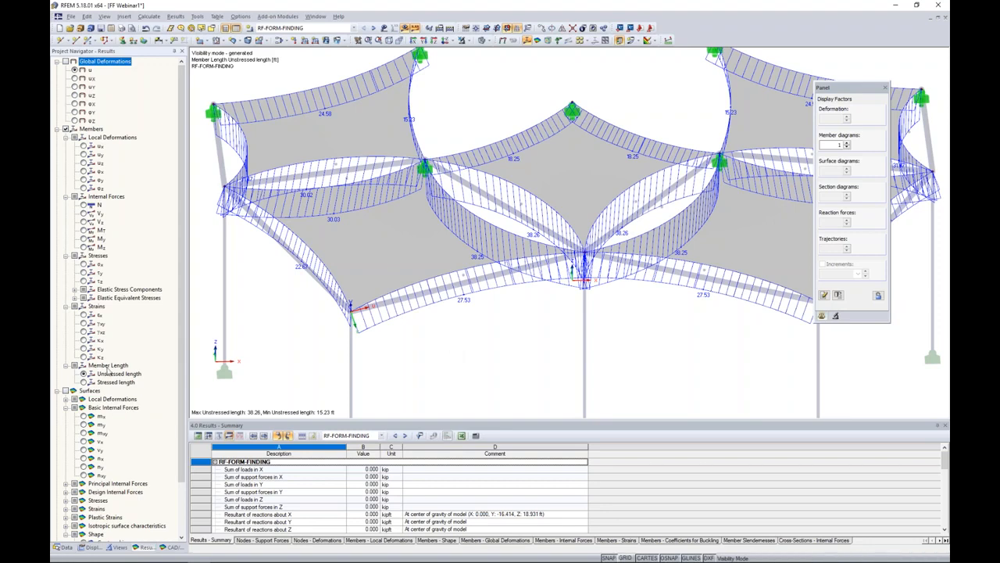
left_click(84, 383)
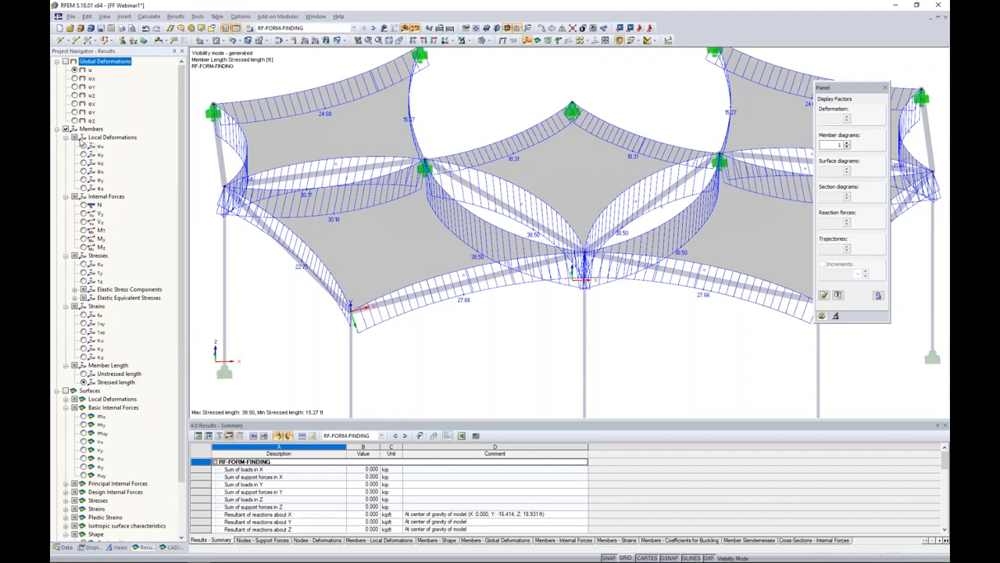
Turn off the member results and cancel the visibility mode so that all objects of the model are displayed.
left_click(73, 129)
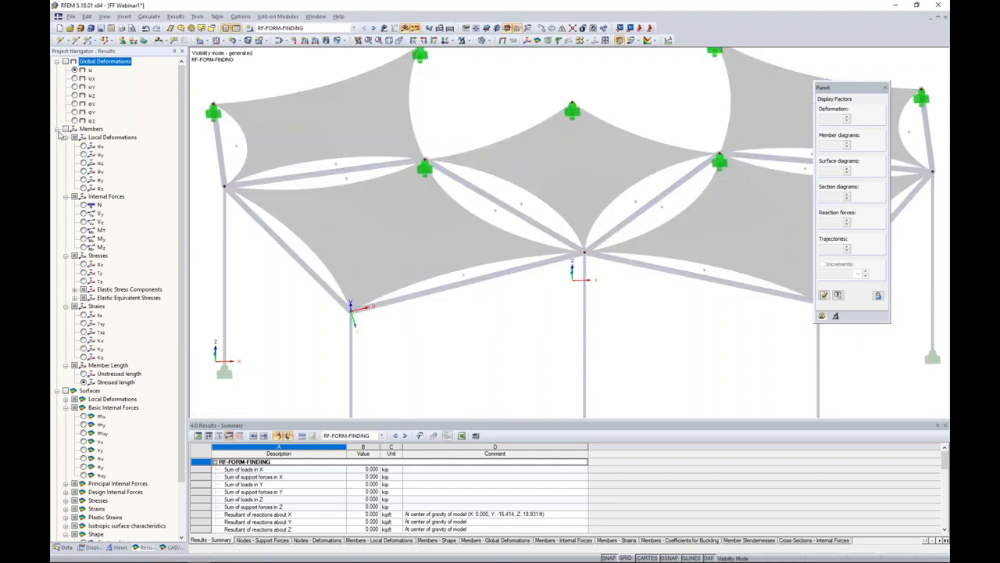
left_click(66, 129)
left_click(458, 42)
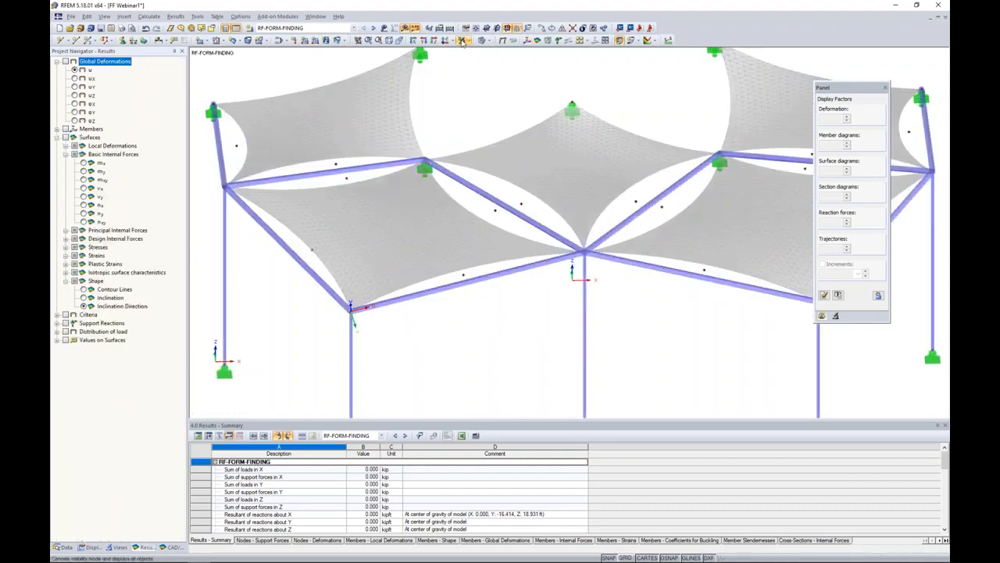
Display the nodal support reactions of the form-finding results and examine them around the structure.
left_click(66, 323)
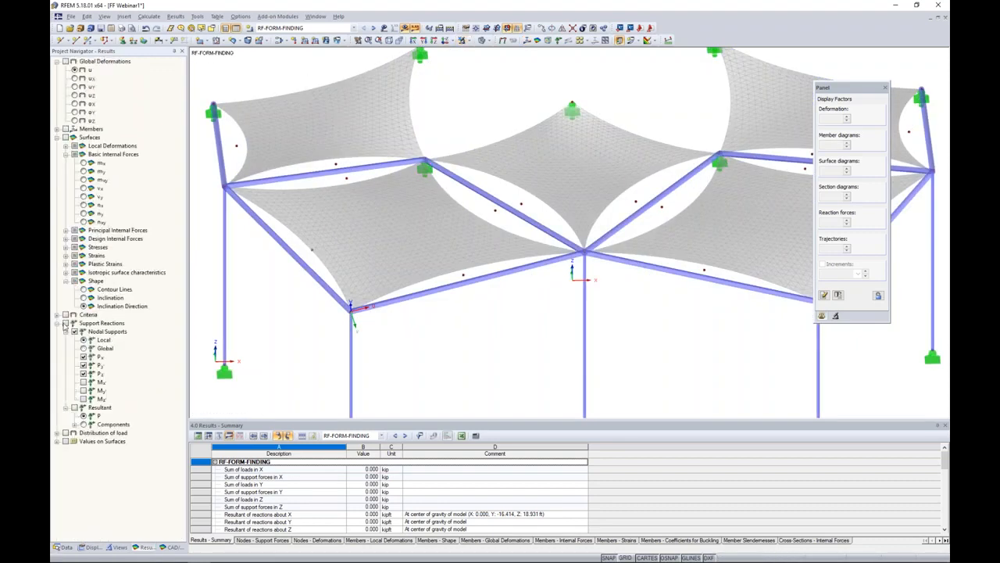
scroll(463, 190, "down", 2)
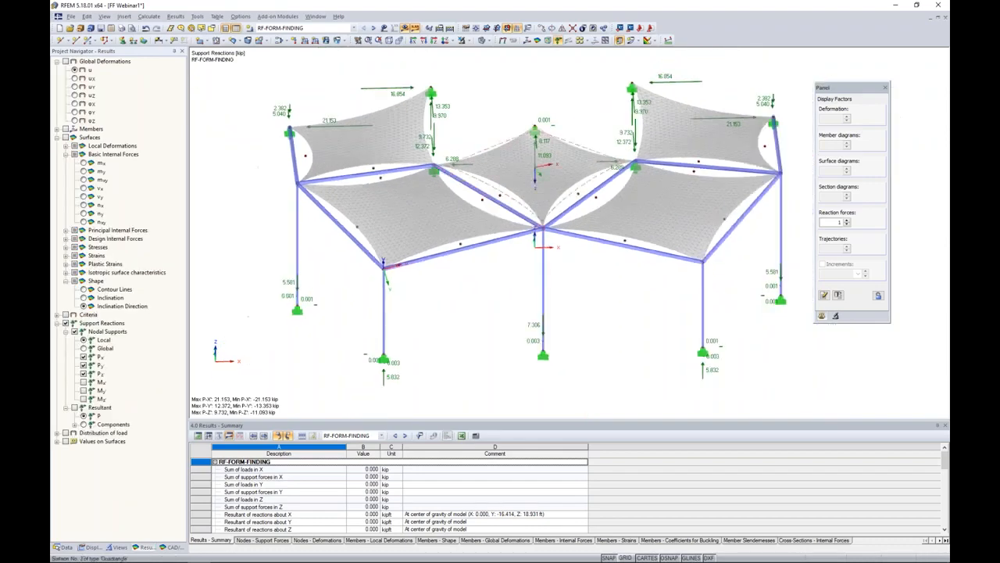
middle_click_drag(531, 190, 480, 183, "ctrl")
middle_click_drag(707, 184, 613, 219)
scroll(613, 219, "down", 1)
scroll(591, 149, "up", 3)
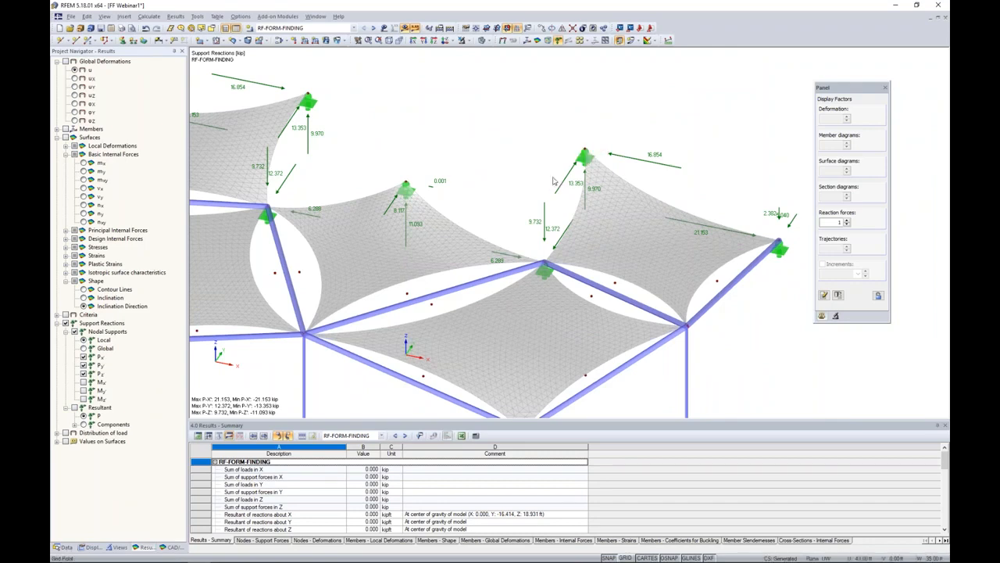
middle_click_drag(420, 309, 550, 272, "ctrl")
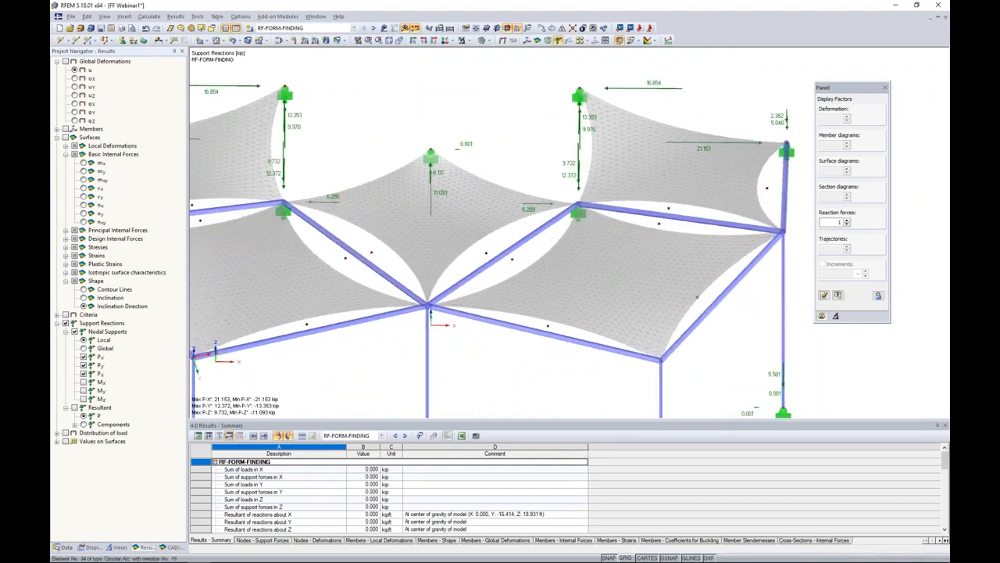
middle_click_drag(468, 273, 524, 257)
scroll(525, 257, "down", 2)
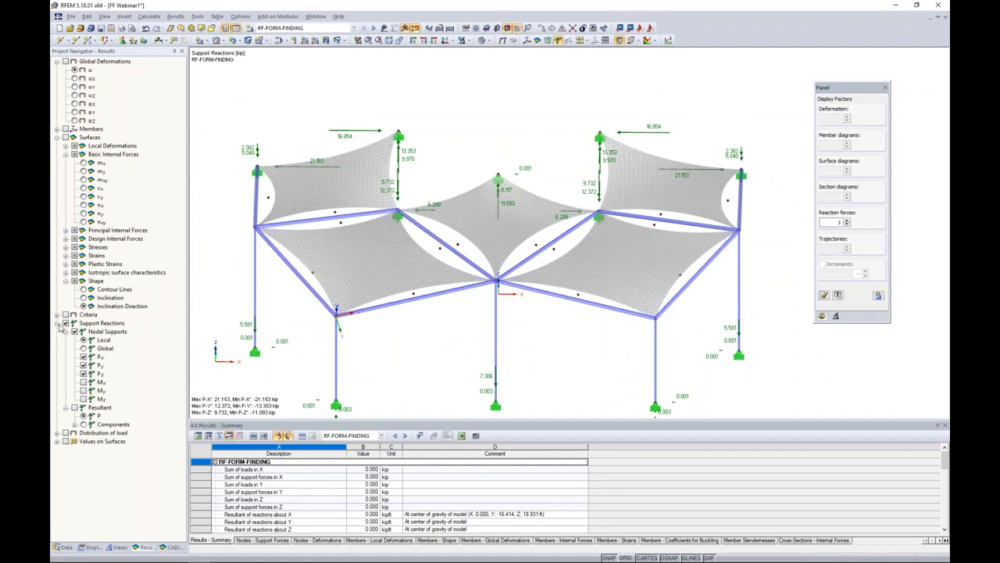
Turn off the display of the support reactions.
left_click(57, 322)
left_click(66, 323)
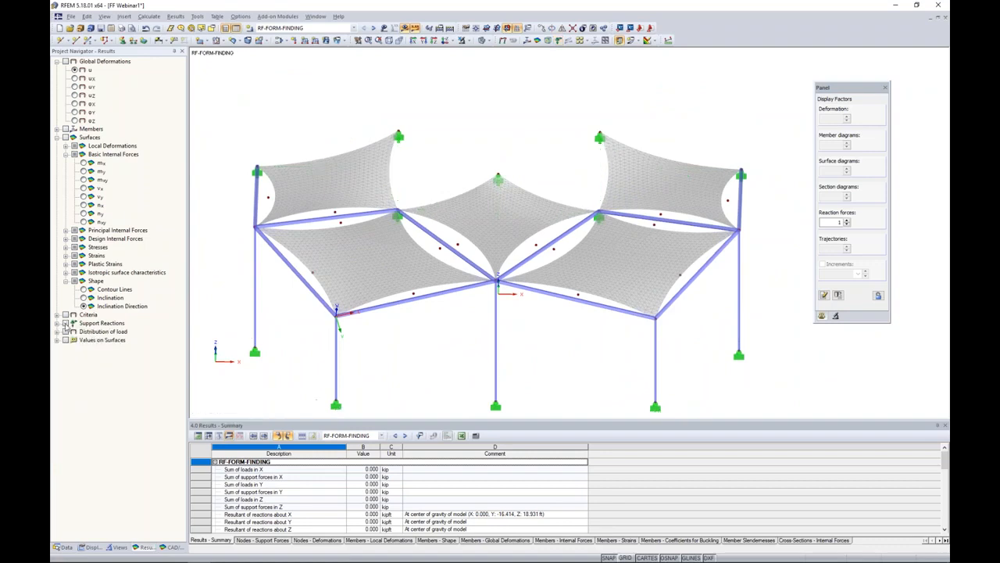
middle_click_drag(470, 312, 484, 264, "ctrl")
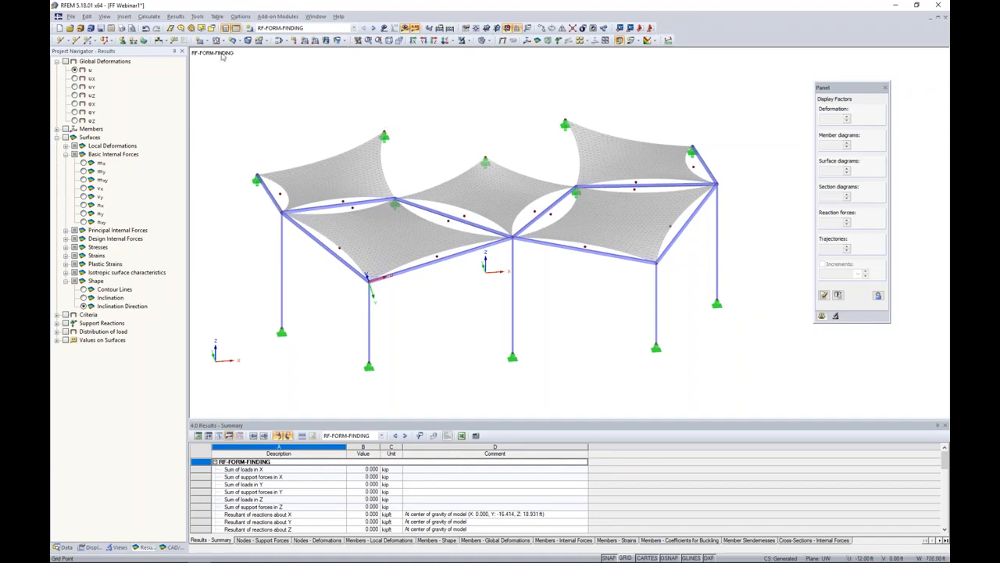
Open the load cases and combinations for editing and describe load case LC1 as Self-Weight.
left_click(250, 28)
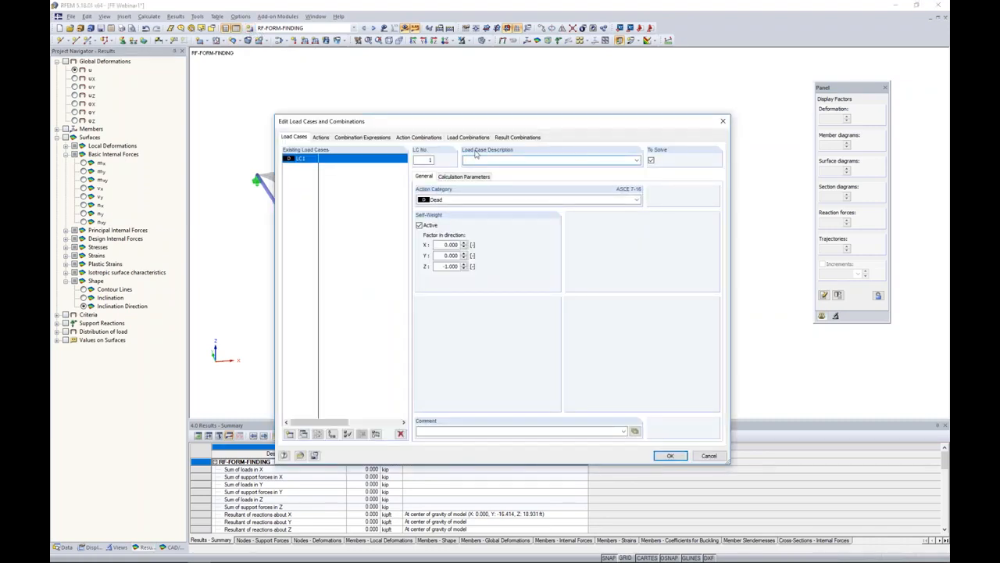
left_click_drag(472, 124, 474, 109)
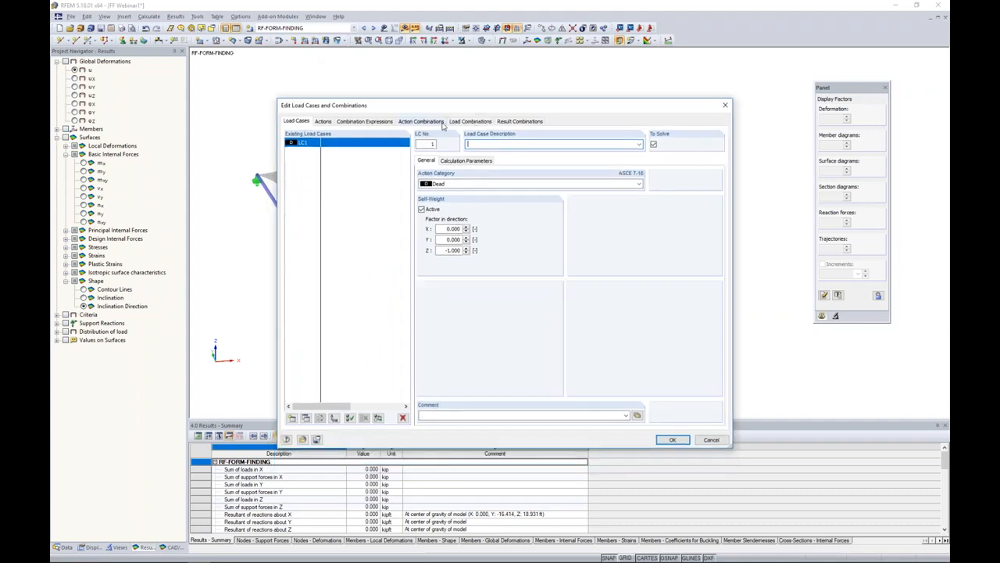
type("elf-Weight")
Assign the Form-Finding action category to LC1 and set its self-weight factor in Z to -1.
left_click(439, 184)
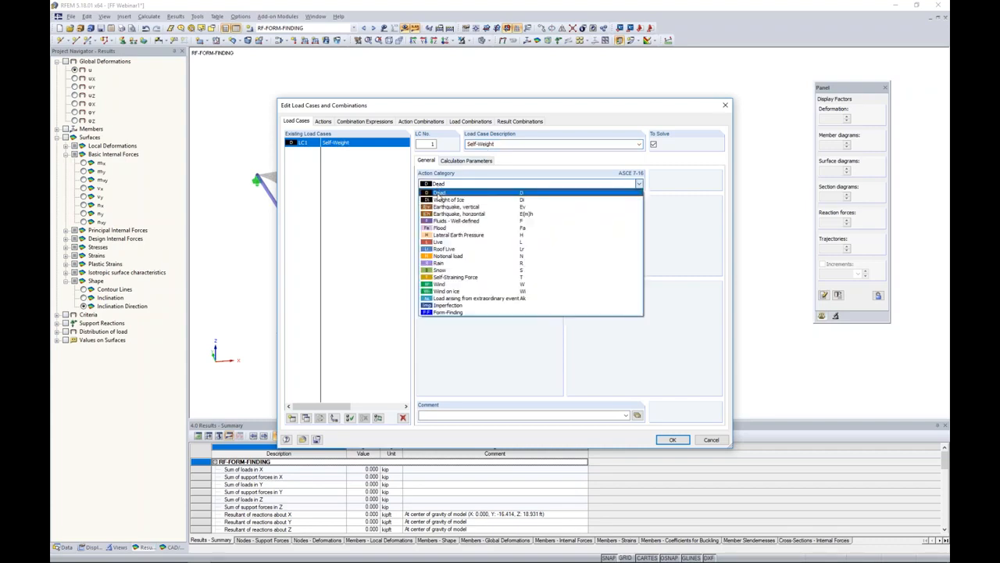
left_click(447, 313)
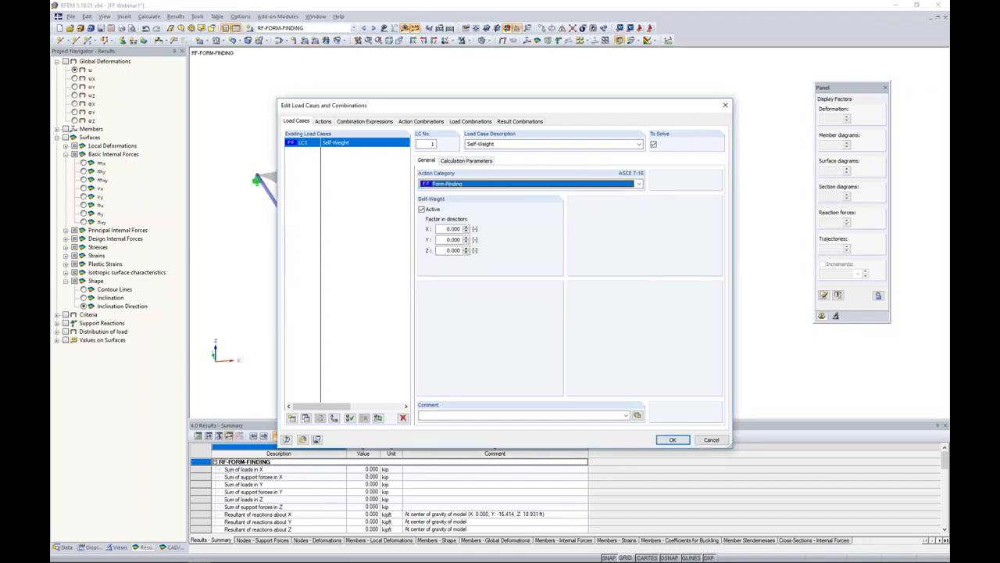
double_click(452, 250)
type("-1")
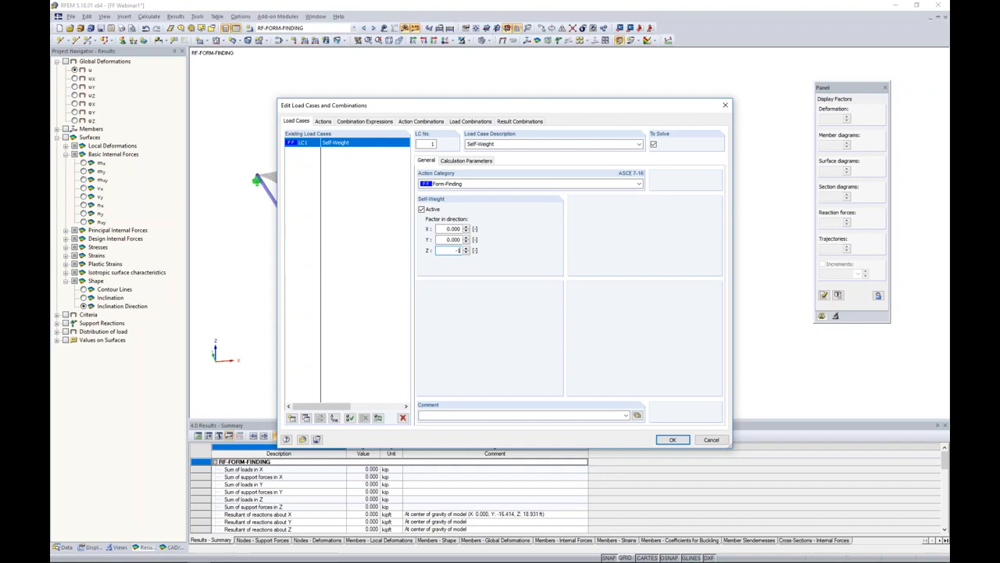
left_click(455, 229)
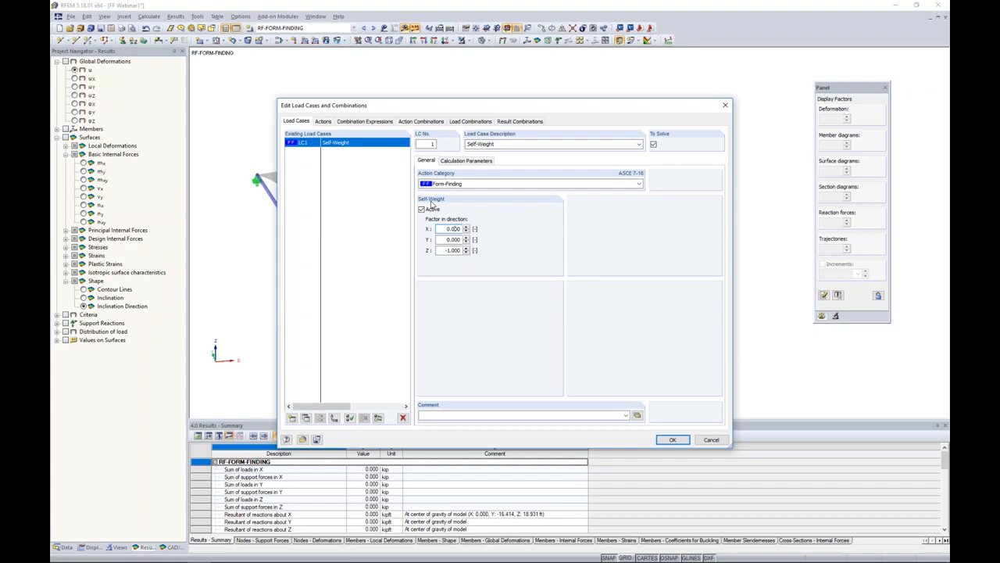
Create load case LC2, accepting deletion of the results, with the action category and description Live.
left_click(293, 418)
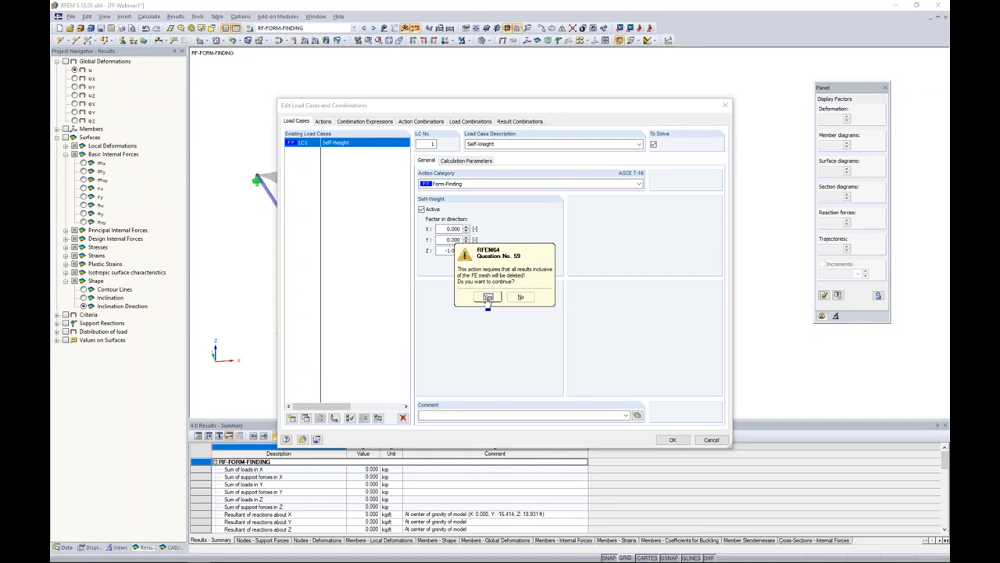
left_click(488, 298)
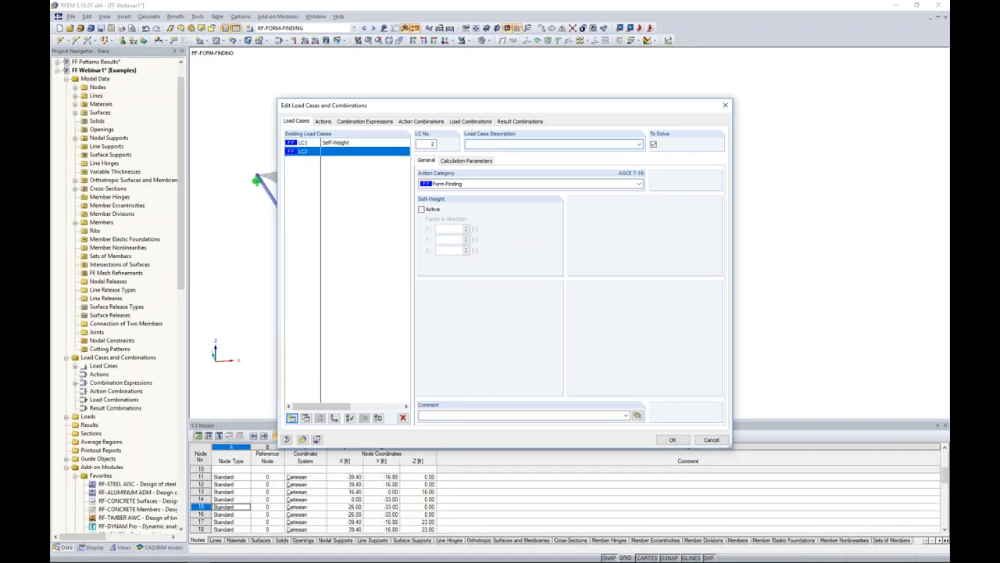
left_click(447, 184)
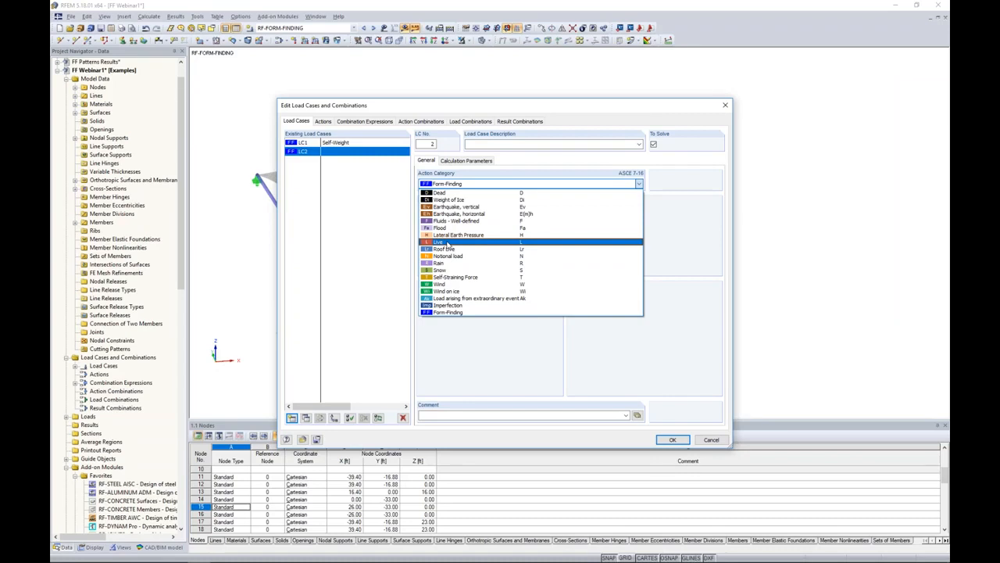
left_click(448, 243)
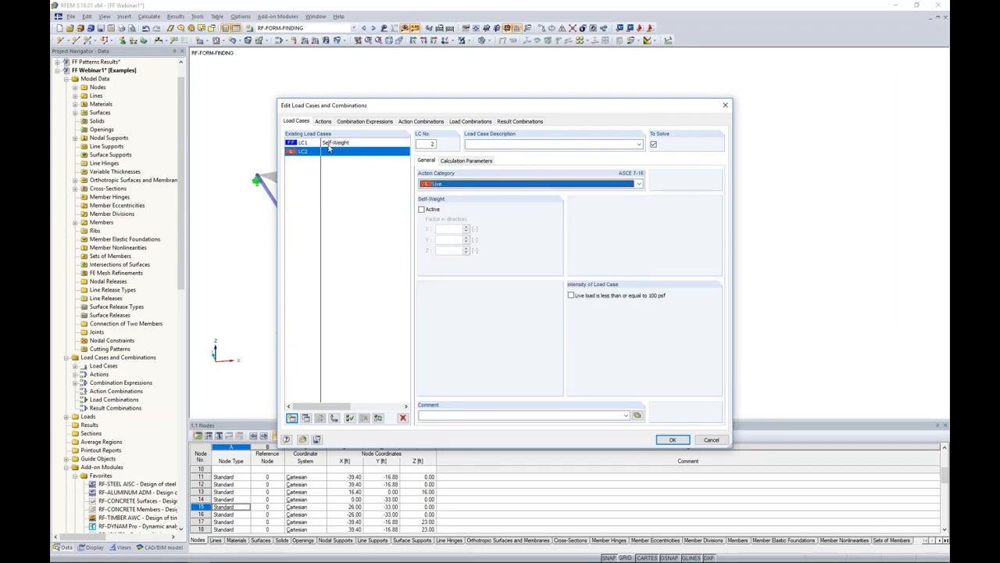
left_click(489, 144)
type("Live")
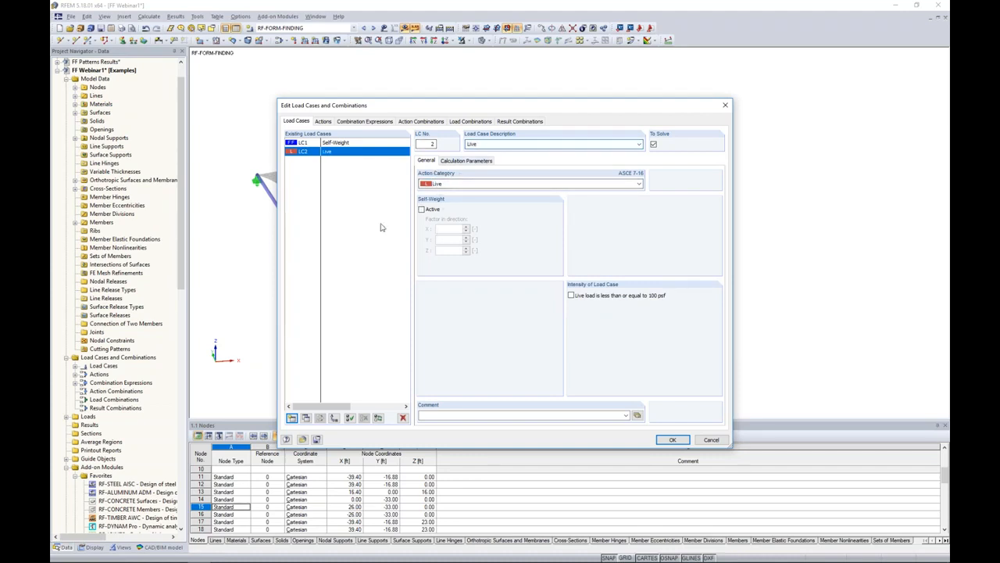
Create load case LC3 described as Snow with the Snow action category.
left_click(292, 418)
type("Snow")
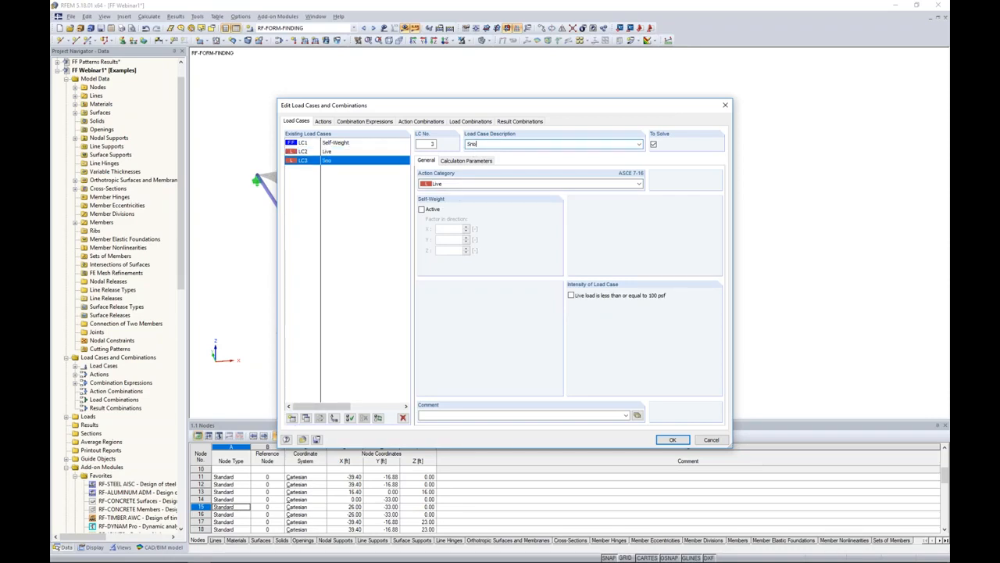
left_click(443, 185)
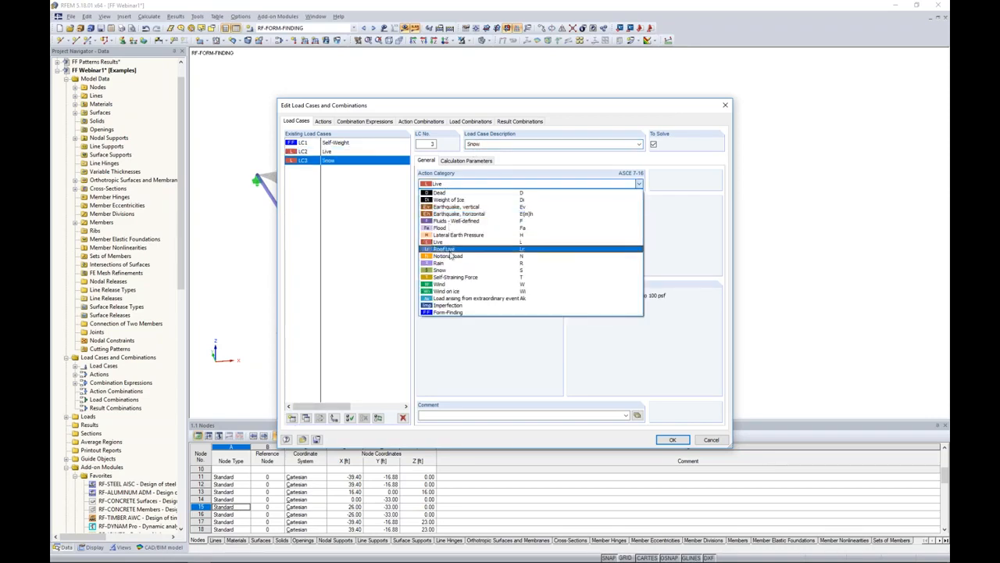
left_click(453, 279)
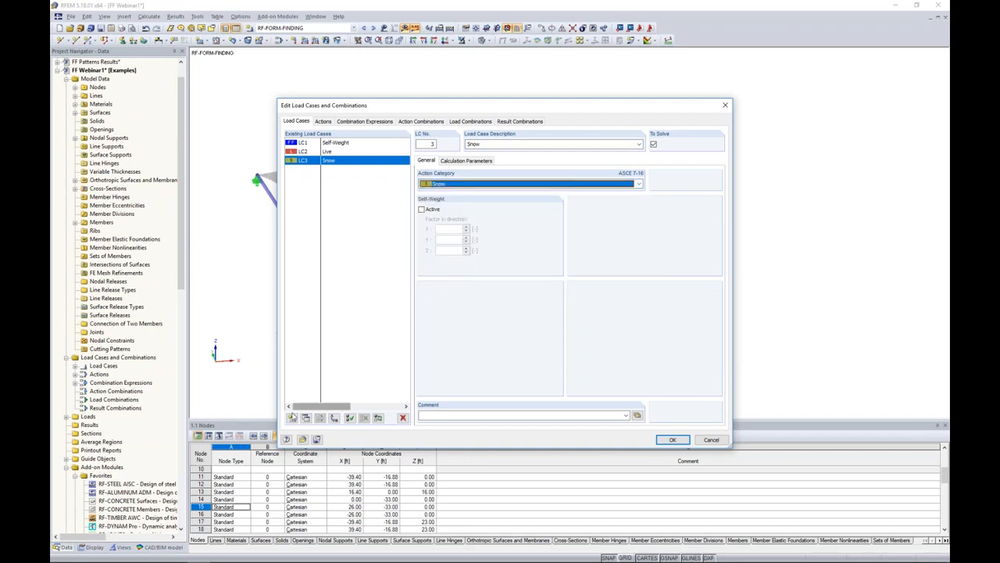
Create load case LC4 described as Wind X Pressure with the Wind action category.
left_click(291, 417)
type("Wind X Pressure")
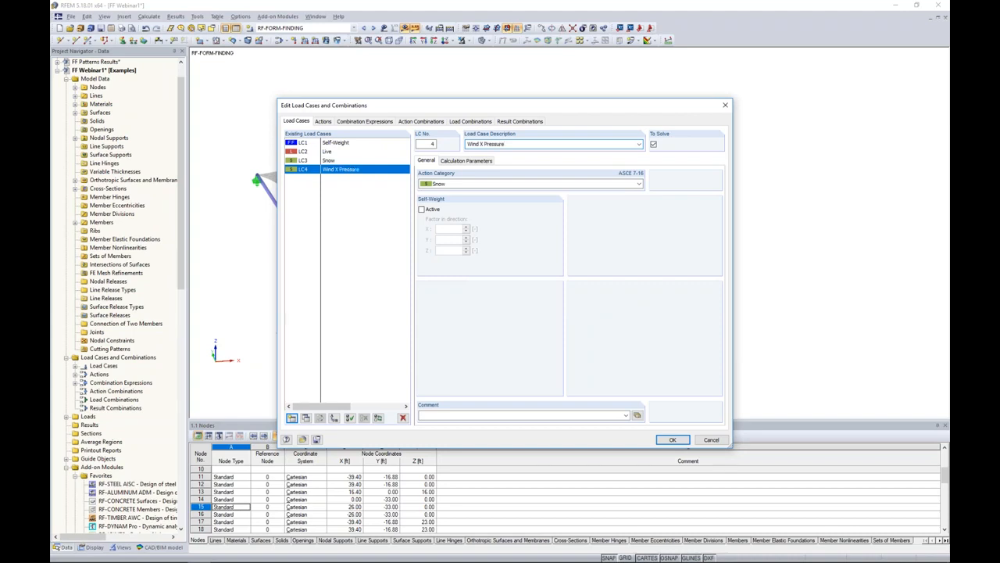
left_click(445, 184)
left_click(441, 285)
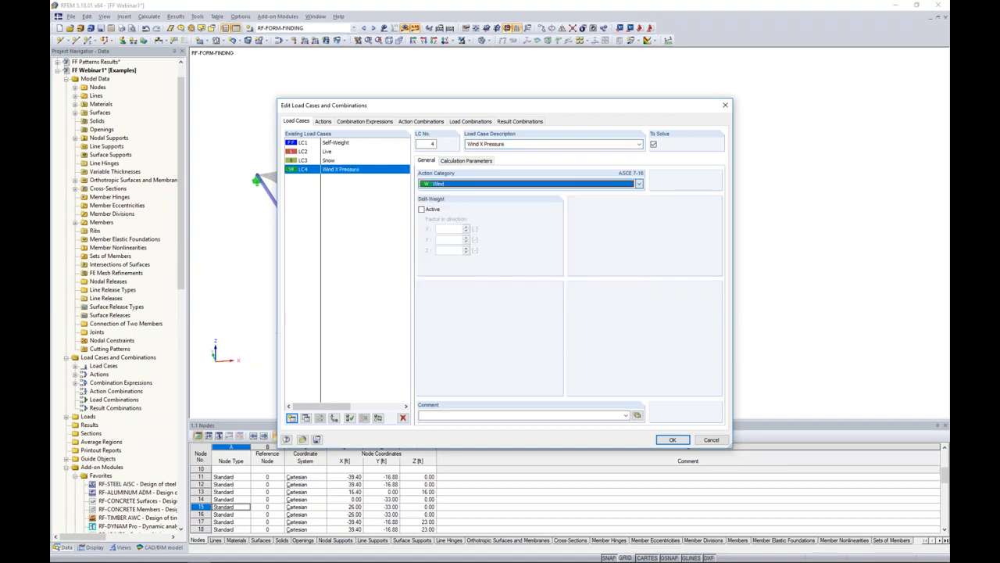
Copy the Wind X Pressure load case and change the copy's description to Wind X Uplift.
left_click(306, 418)
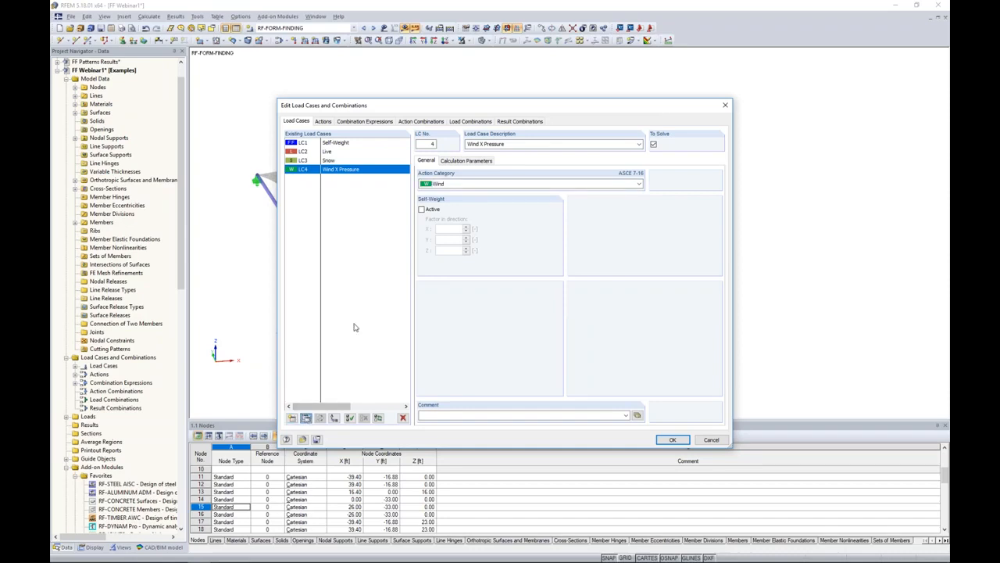
double_click(495, 145)
type("Uplift")
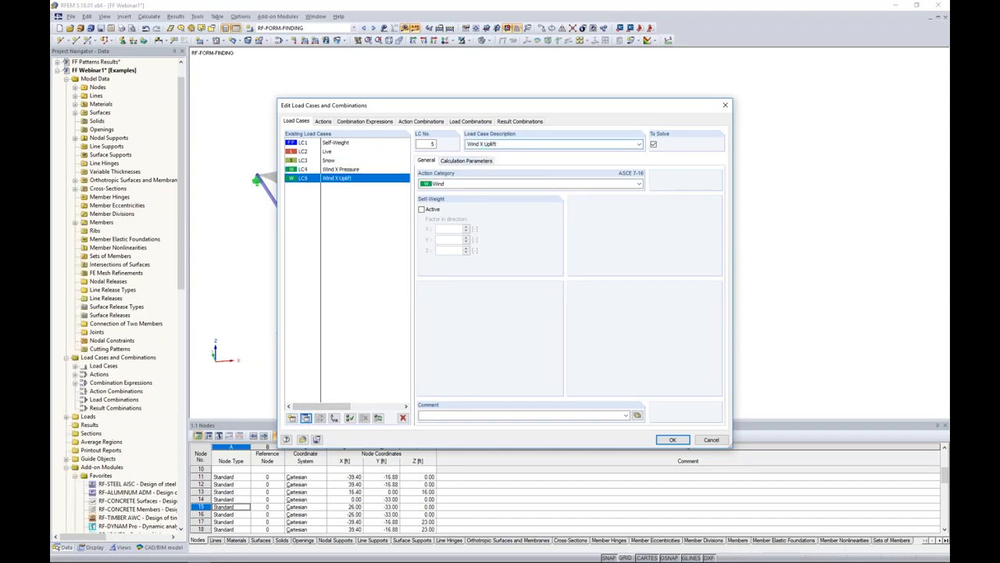
Review the Live, Snow and Wind actions with their assigned load cases, keeping the wind load cases acting alternatively.
left_click(342, 171)
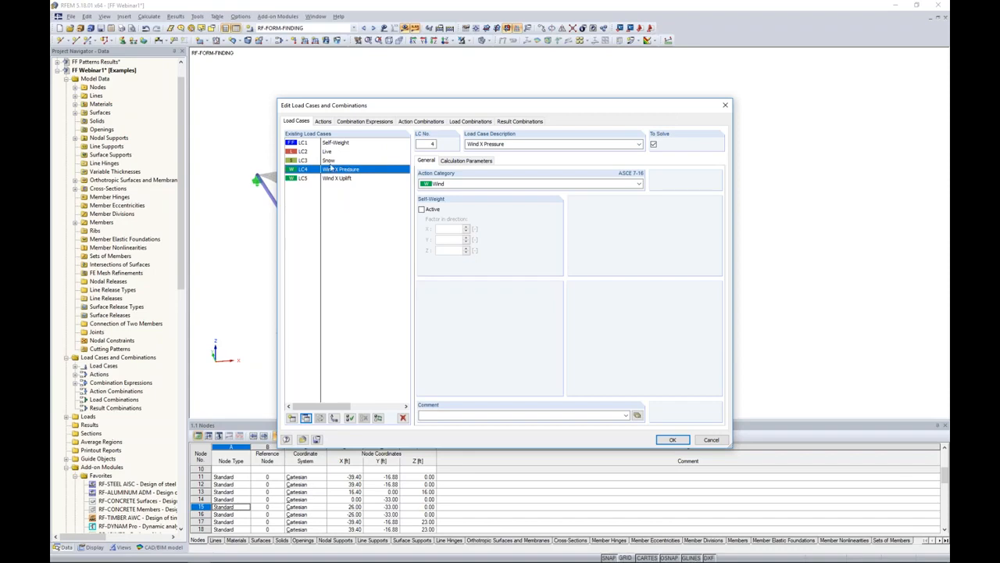
left_click(328, 125)
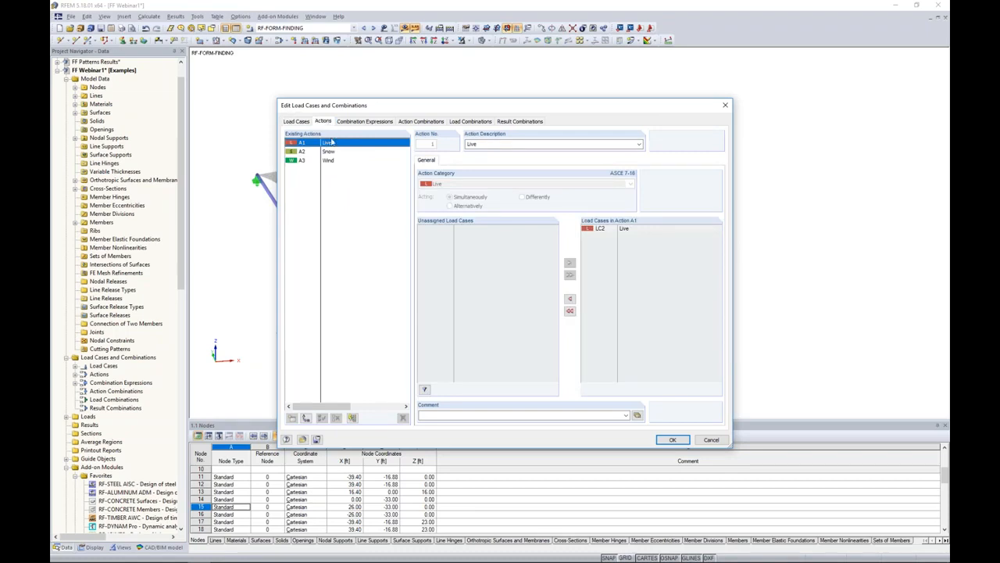
left_click(328, 152)
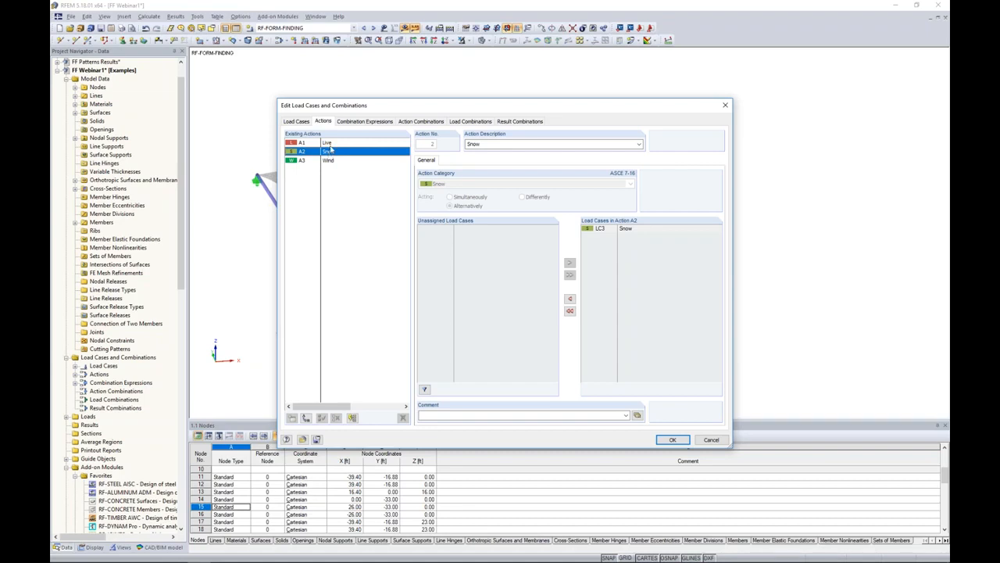
left_click(332, 160)
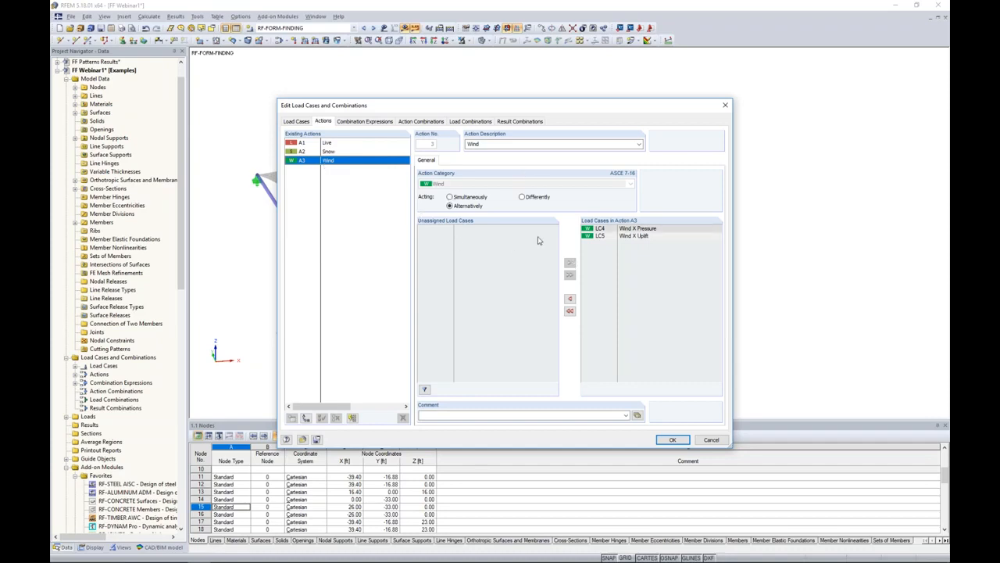
left_click(462, 206)
Exclude the Section 2.4 (ASD) combination expression CE2 from use in generating the combinations.
left_click(380, 123)
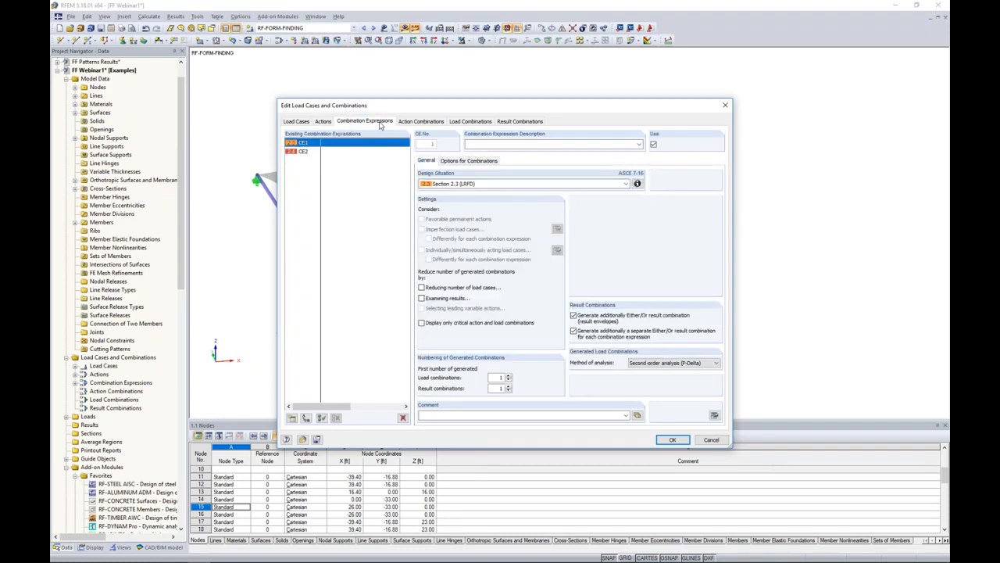
left_click(340, 153)
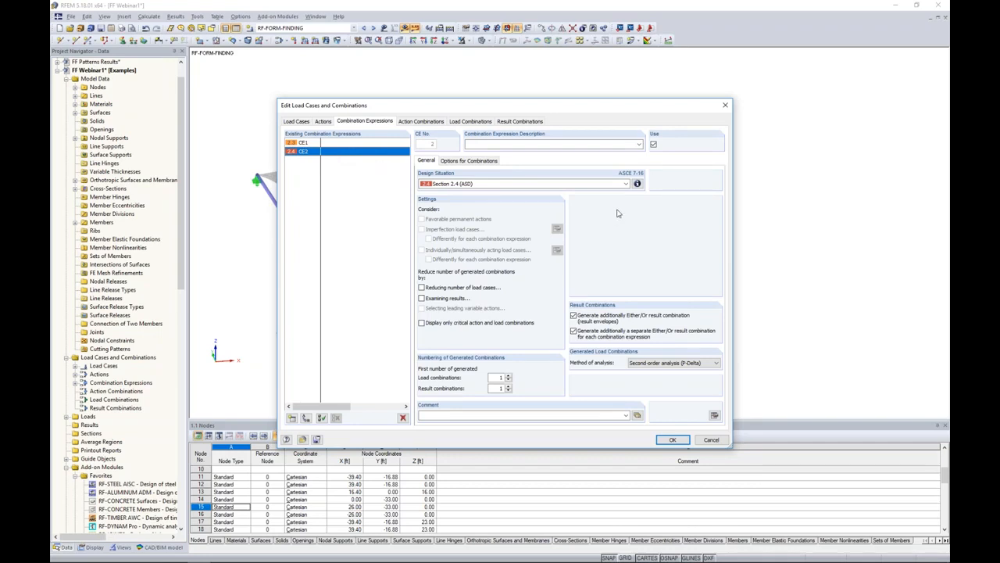
left_click(653, 145)
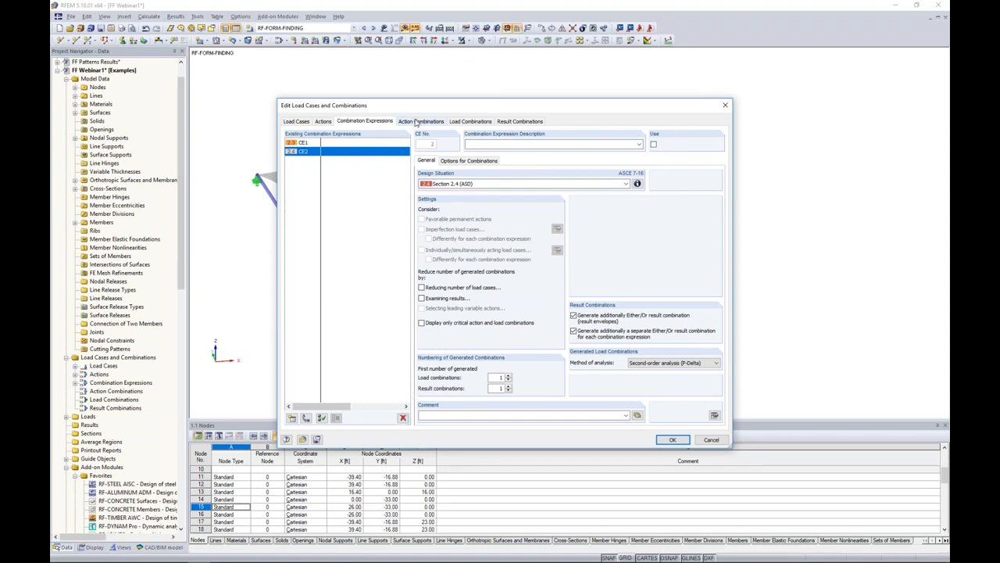
Review the generated load combinations and result combination, and accept the load case and combination definitions.
left_click(464, 122)
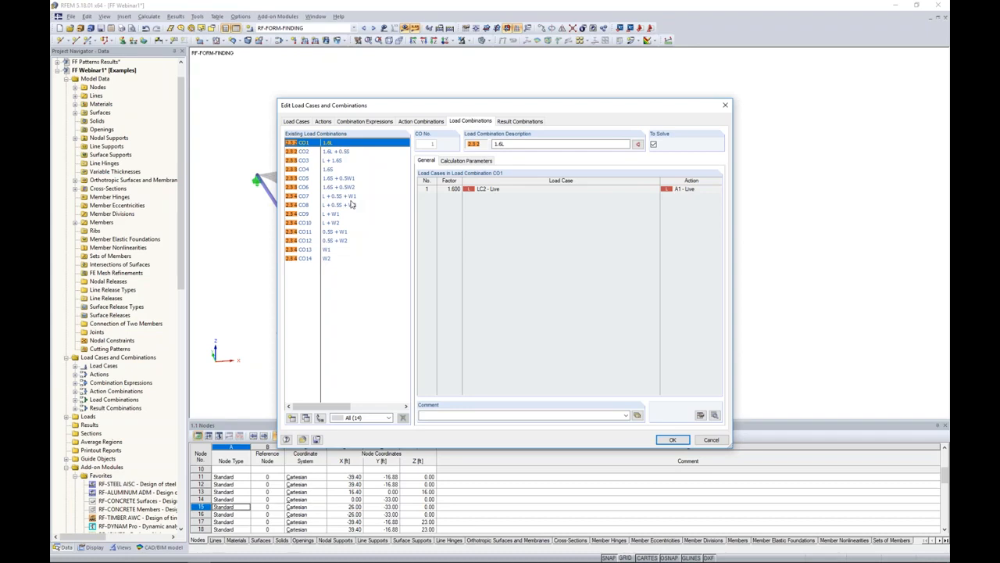
left_click(514, 123)
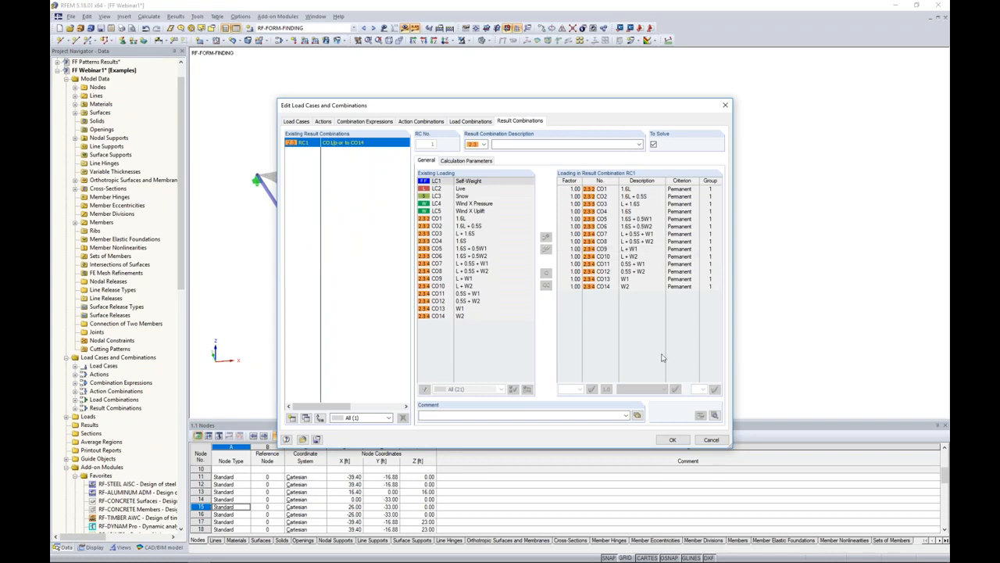
left_click(674, 440)
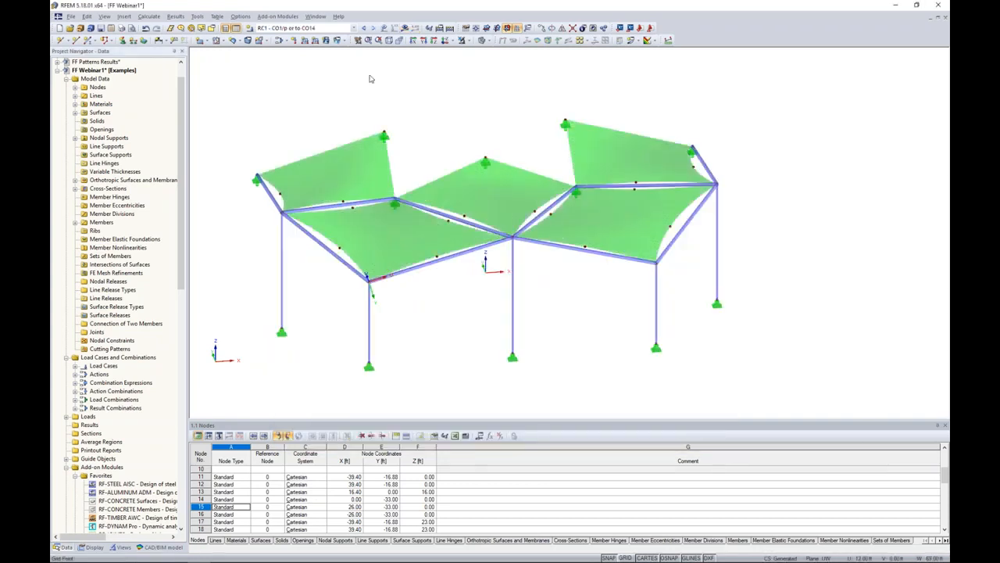
In load case LC2 Live, apply a uniform surface load of -0.005 ksf in global direction ZL to all membrane surfaces.
left_click(354, 28)
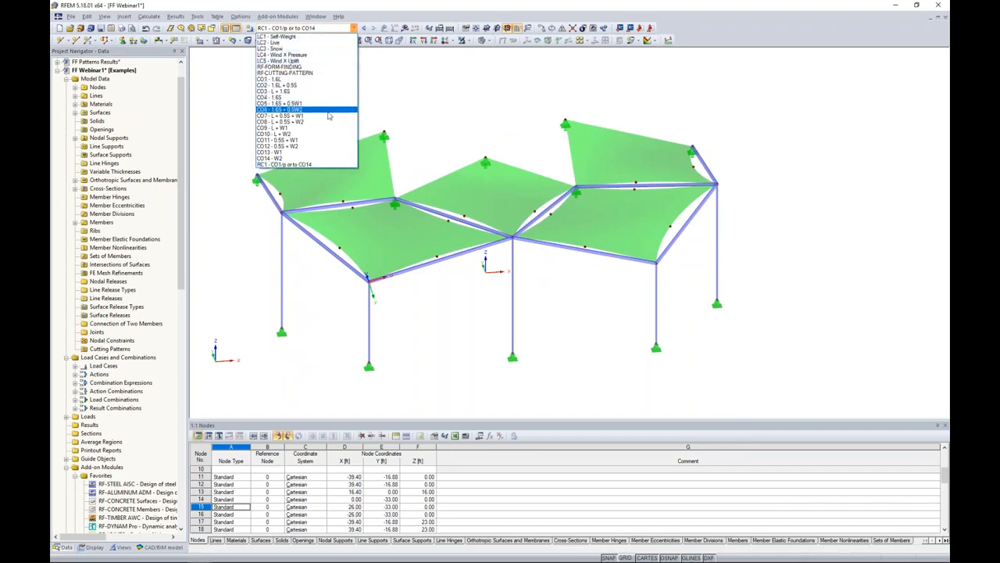
left_click(310, 44)
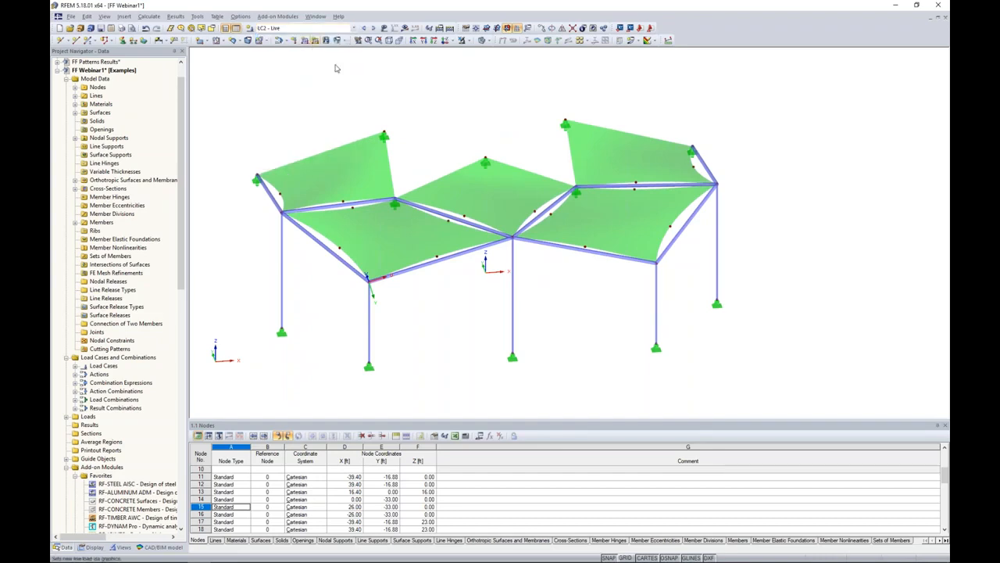
middle_click_drag(528, 151, 518, 135, "ctrl")
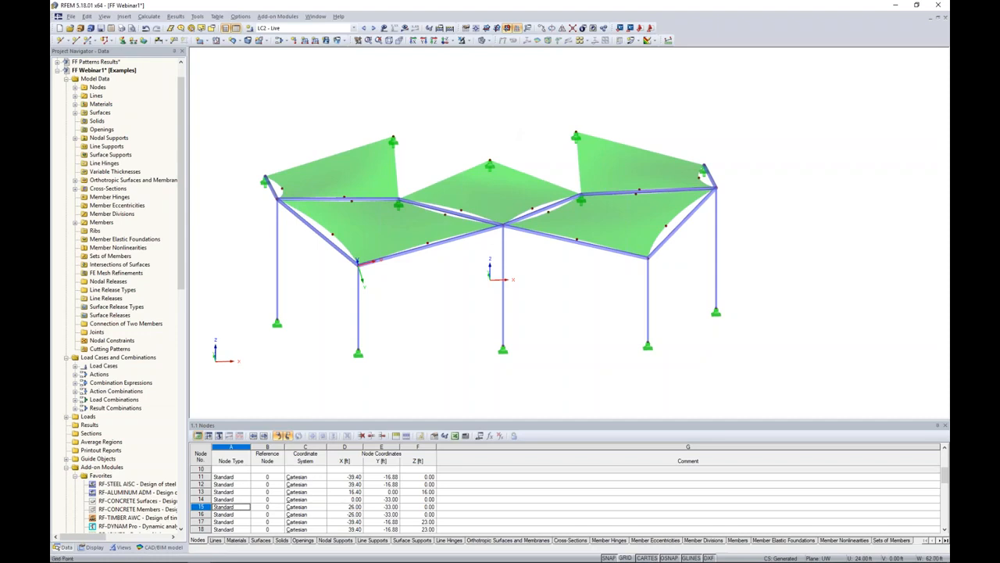
middle_click_drag(471, 125, 479, 126, "ctrl")
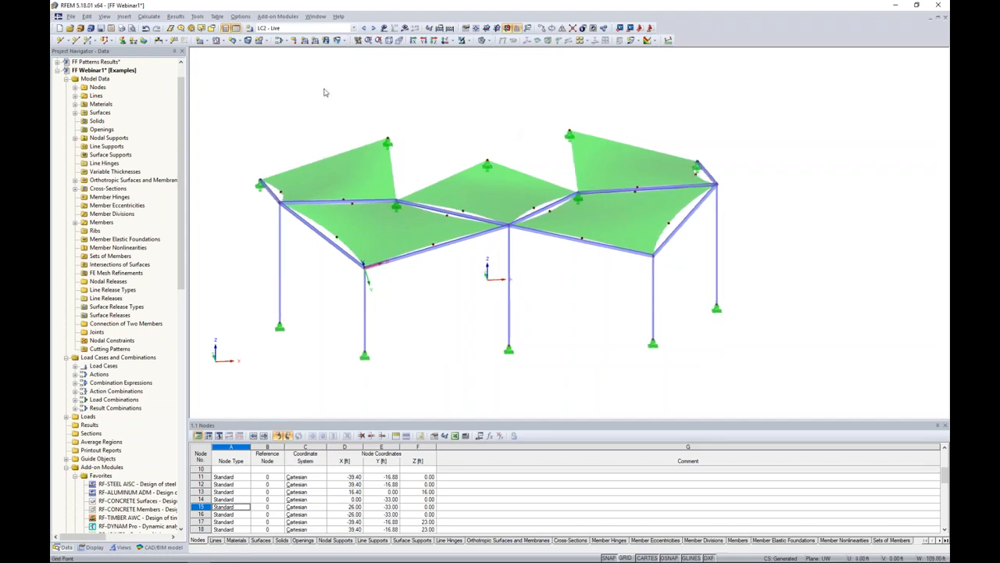
left_click(325, 41)
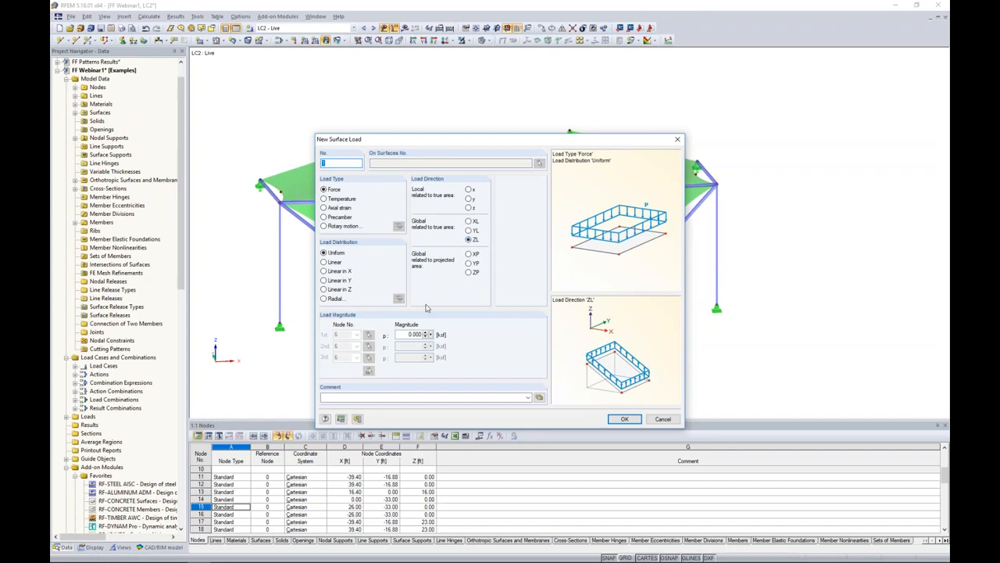
left_click(409, 335)
key("BackSpace")
type("-0.005")
left_click(624, 419)
left_click_drag(229, 81, 782, 302)
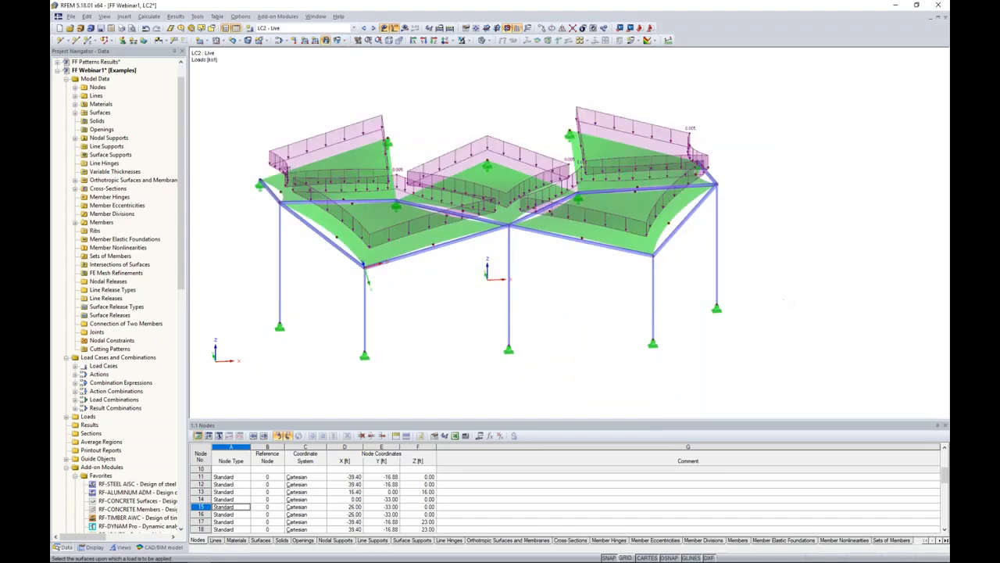
key("Escape")
In load case LC3 Snow, apply a uniform surface load of -0.006 ksf in projected direction ZP to all membranes and inspect it.
left_click(373, 29)
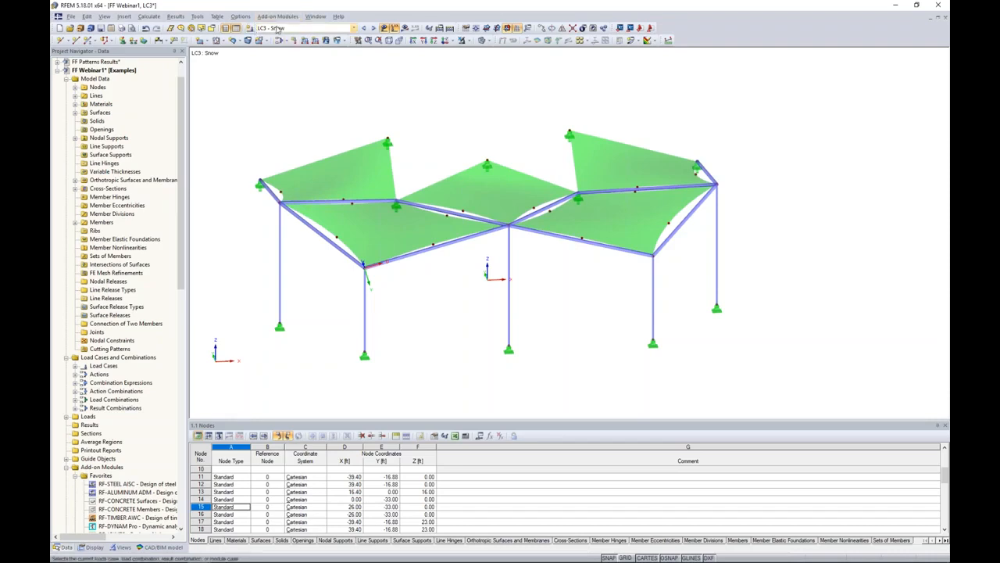
left_click(327, 41)
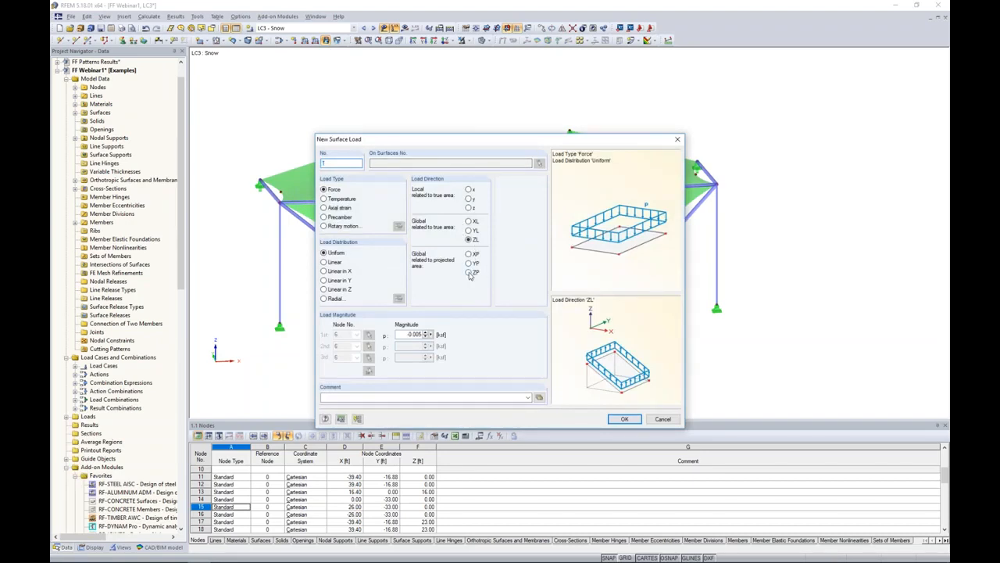
left_click(469, 272)
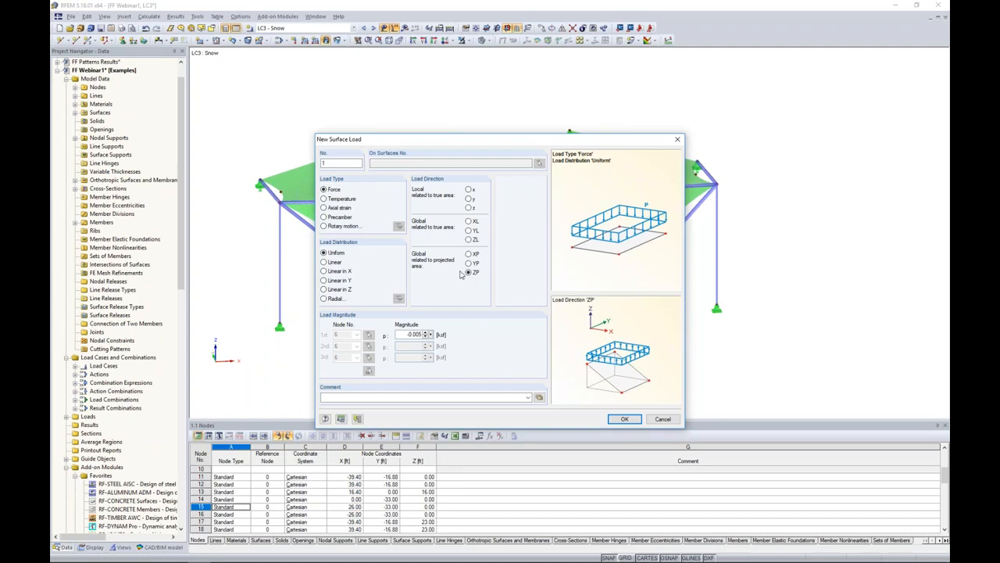
left_click_drag(404, 335, 472, 336)
key("BackSpace")
type("-0.005")
left_click(625, 418)
left_click_drag(233, 78, 792, 278)
middle_click_drag(792, 279, 761, 329, "ctrl")
middle_click_drag(771, 278, 770, 305)
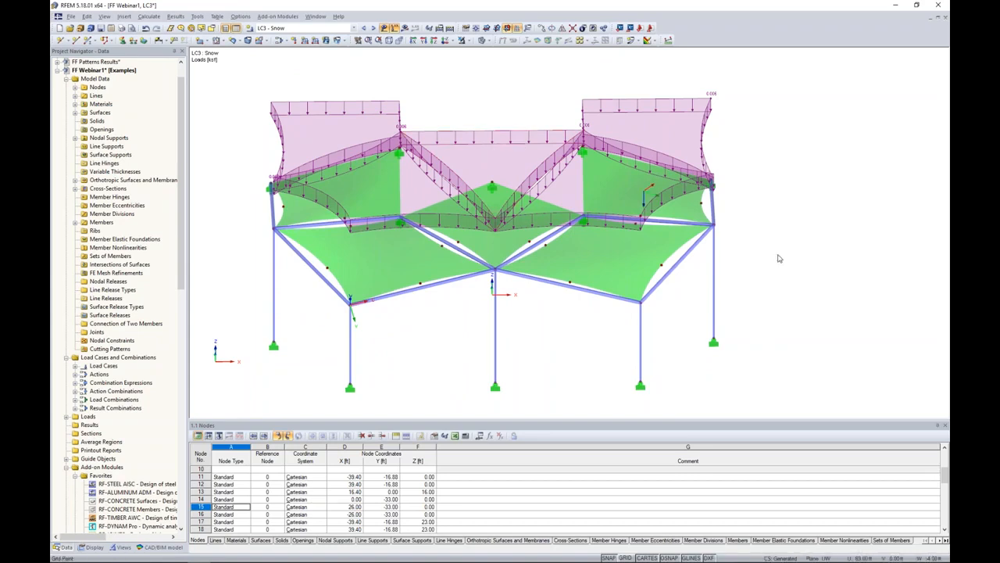
middle_click_drag(781, 259, 791, 220, "ctrl")
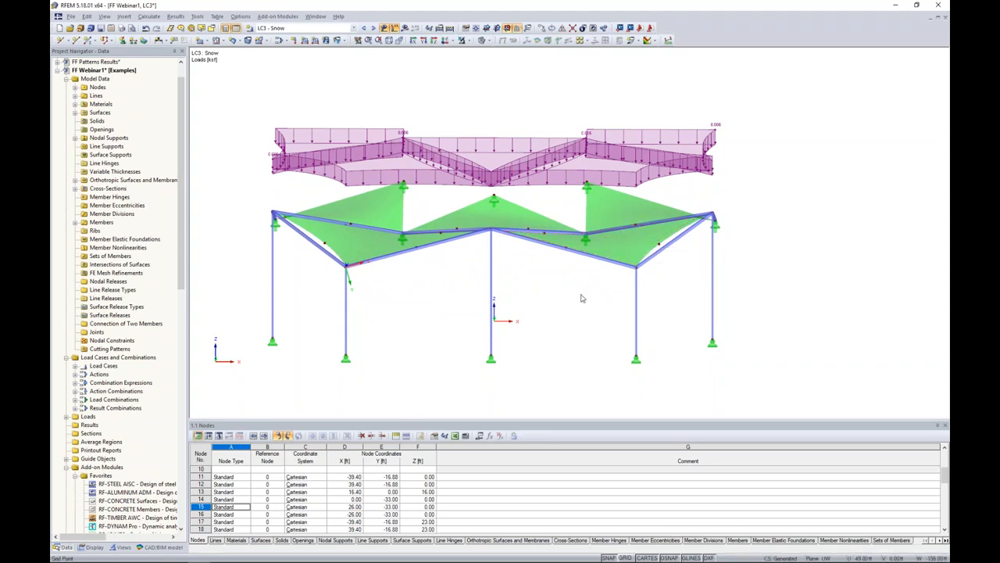
mouse_move(581, 298)
middle_mouse_down("ctrl")
mouse_move(580, 273)
mouse_move(585, 303)
middle_mouse_up("ctrl")
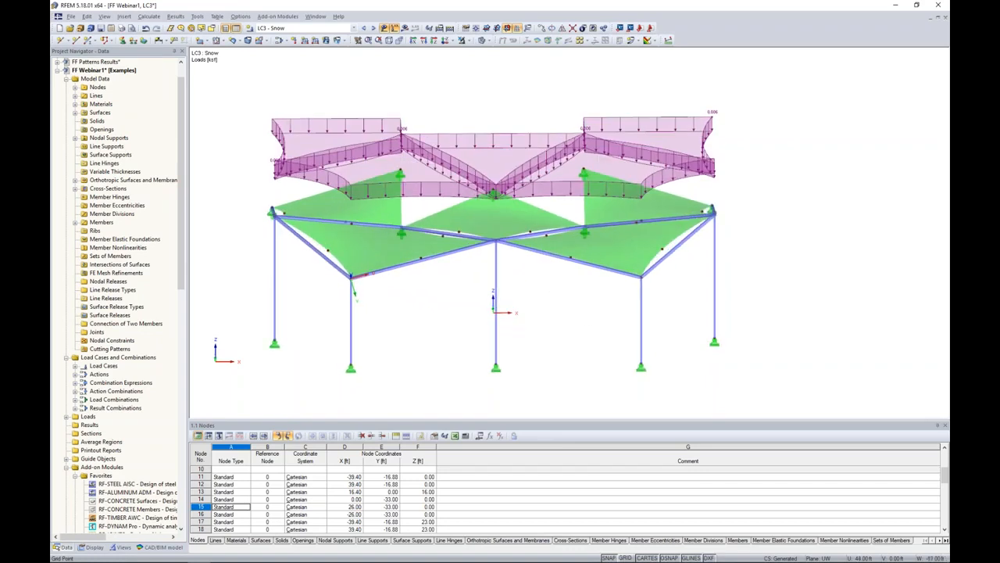
Make LC4 Wind X Pressure the current load case and view the canopy at an angle.
left_click(374, 28)
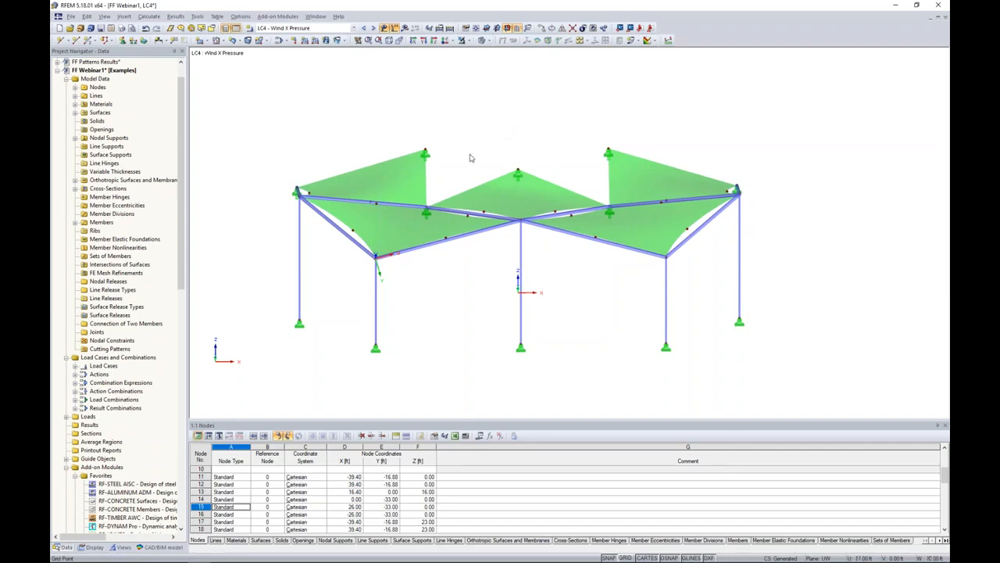
middle_click_drag(475, 159, 493, 168, "ctrl")
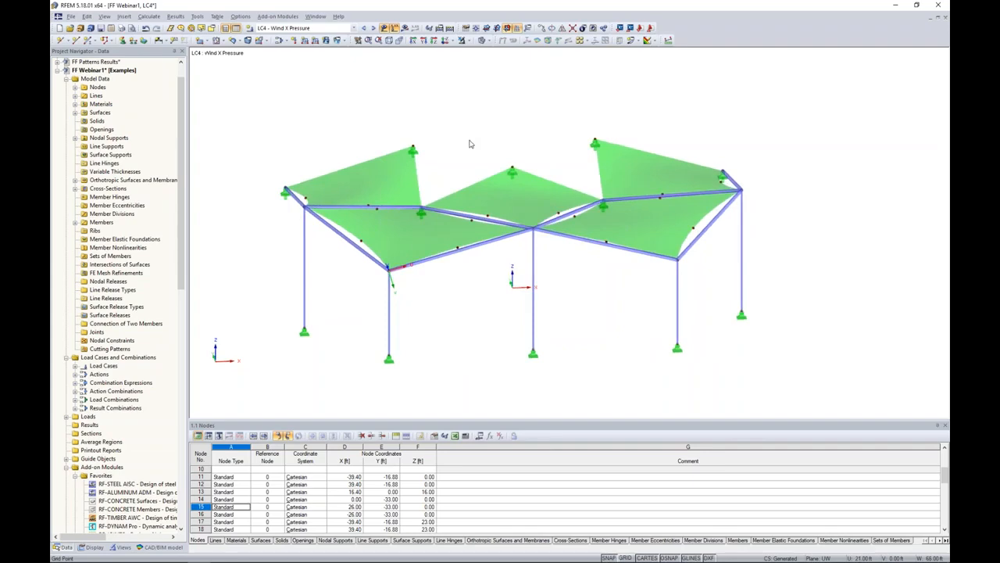
Switch to the PowerPoint slide show and display the slide about RFLOW wind flow on structures.
key("super+Tab")
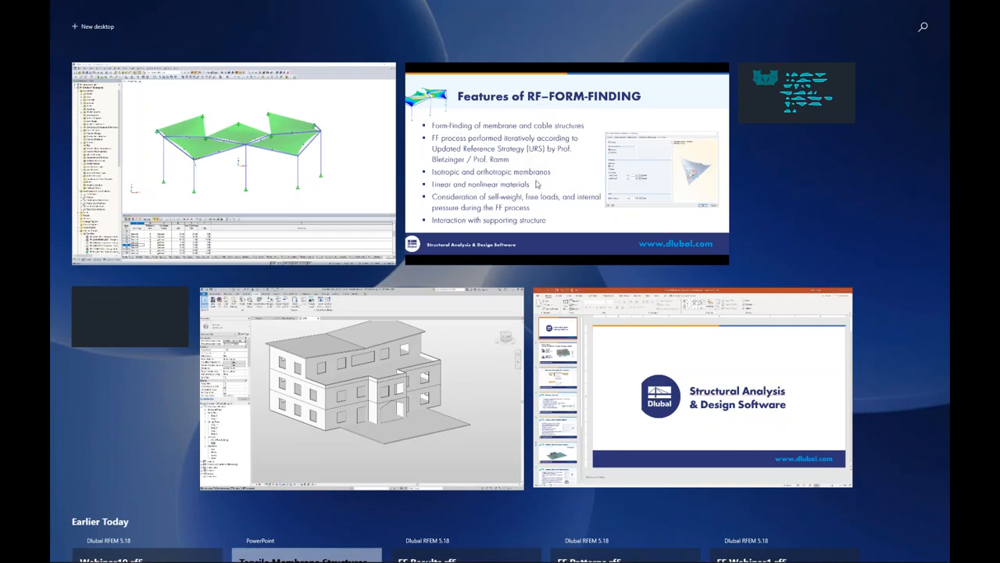
left_click(519, 152)
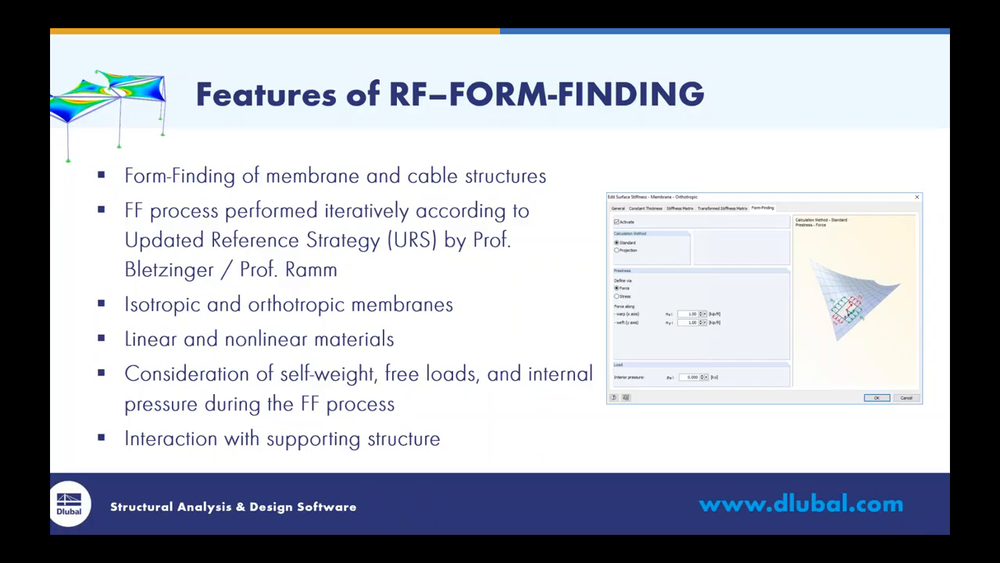
key("Right")
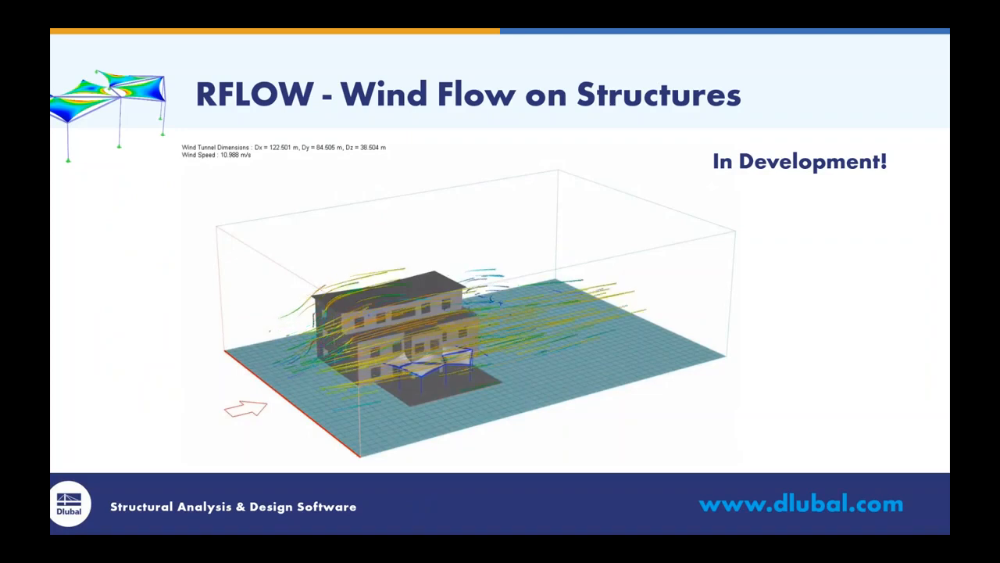
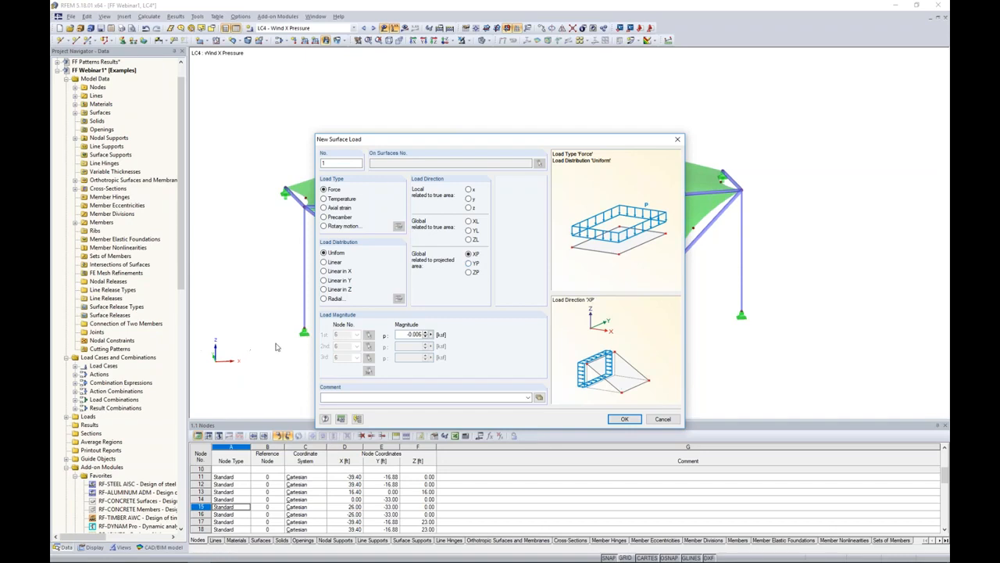
In LC4, apply a uniform surface load of 0.015 ksf in projected direction XP to all membrane surfaces.
double_click(404, 334)
type("0.0")
left_click(624, 419)
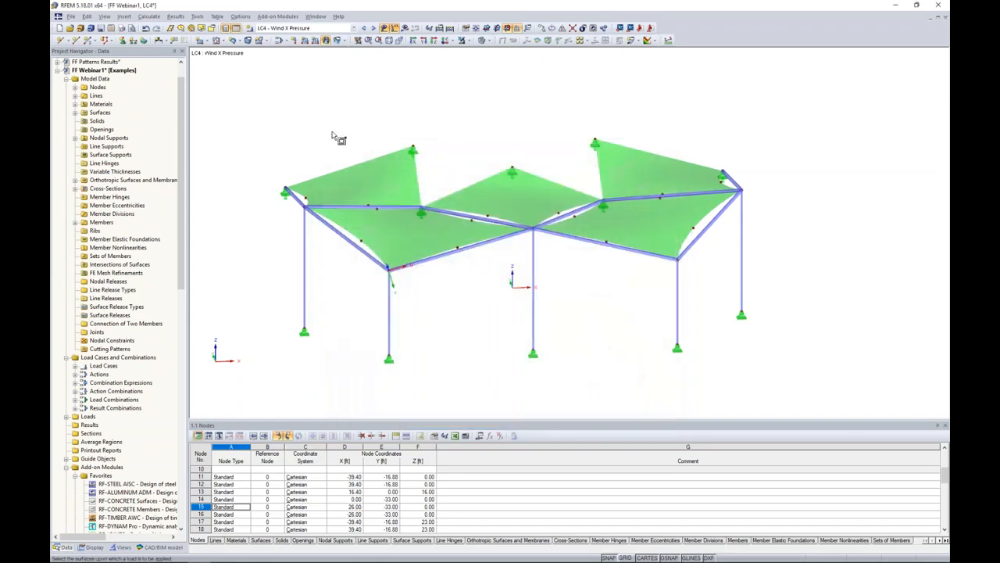
left_click_drag(260, 95, 783, 297)
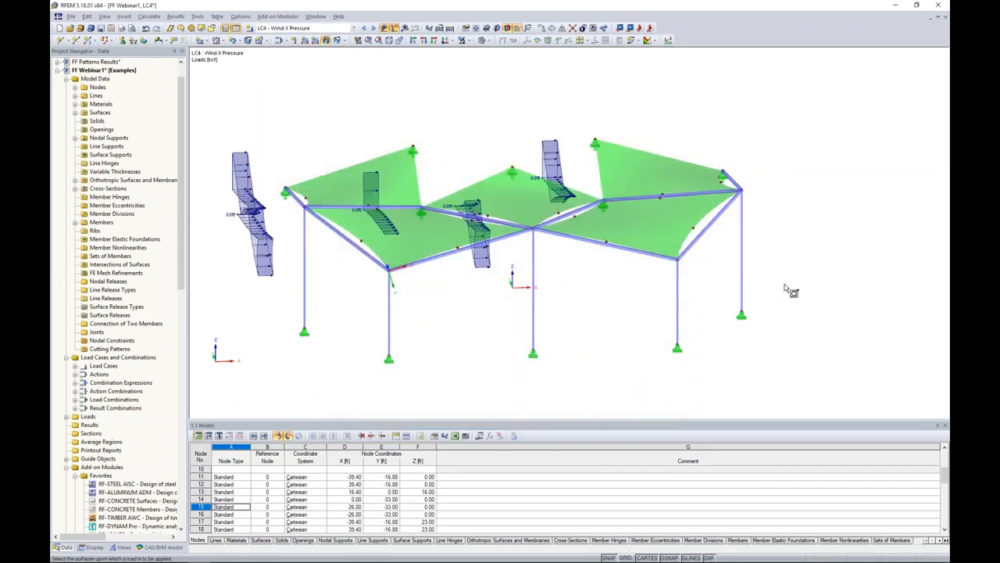
key("Escape")
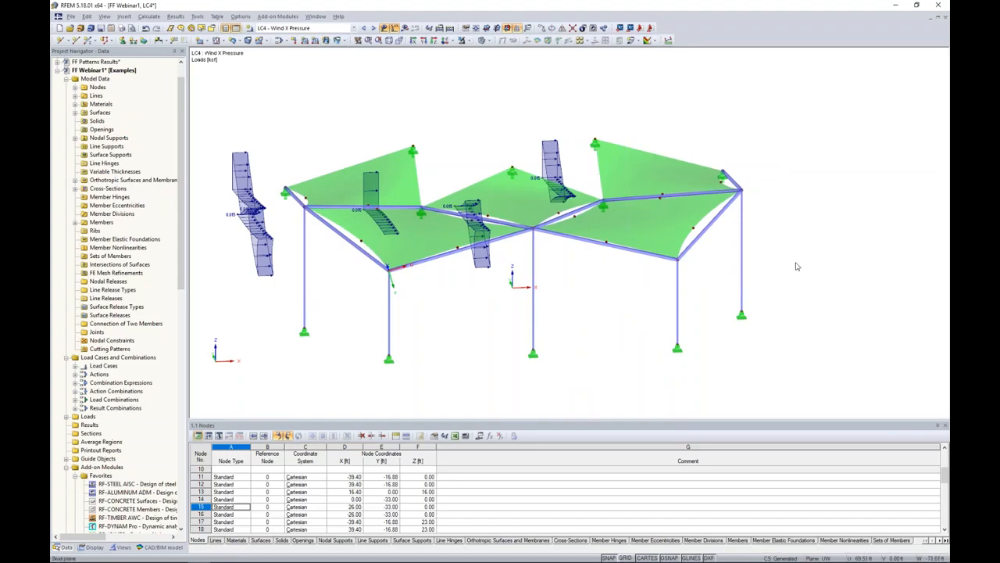
Add a second uniform surface load of 0.020 ksf in local direction z to the membrane surfaces in LC4.
left_click(326, 41)
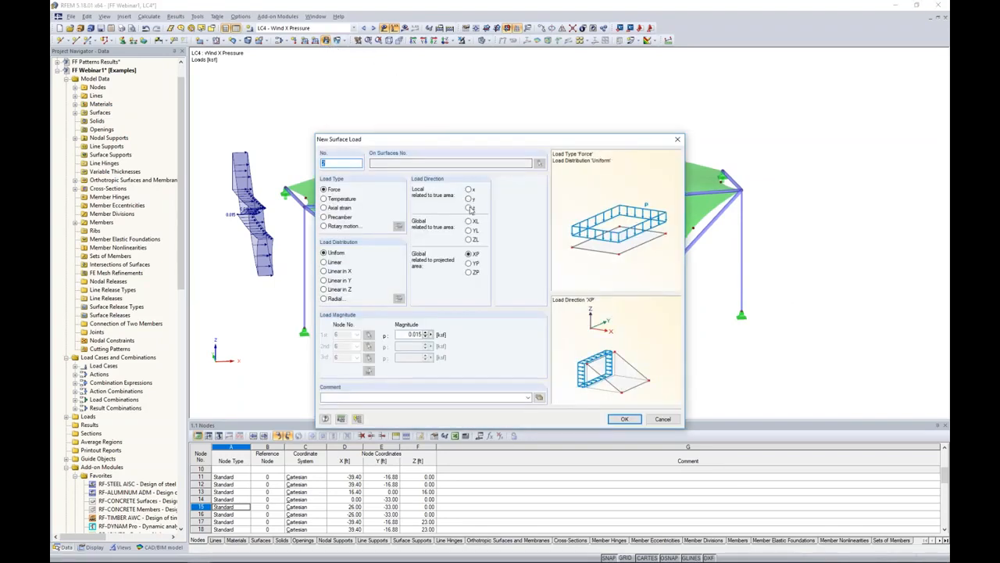
left_click(469, 208)
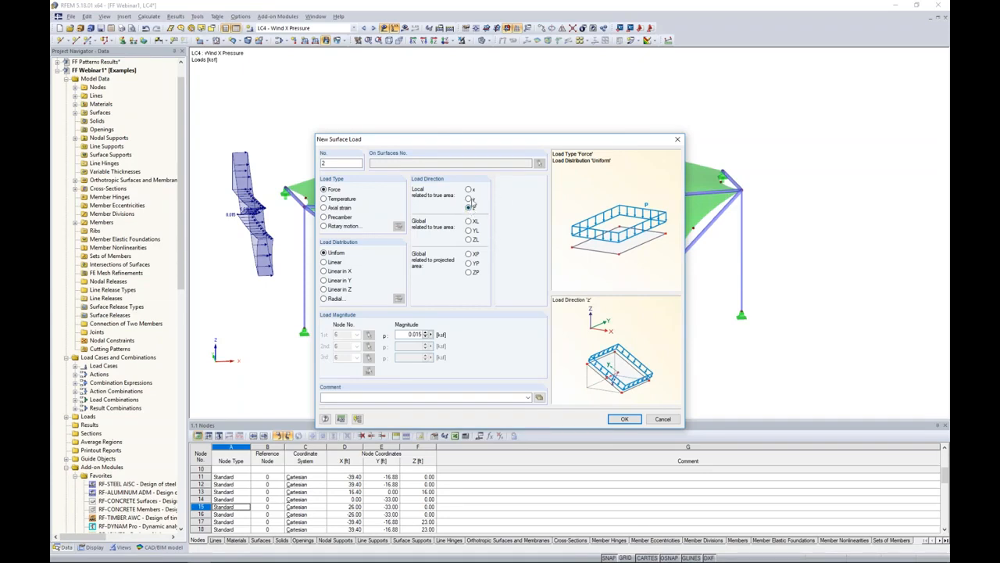
left_click_drag(406, 334, 478, 342)
type("0.")
left_click(624, 419)
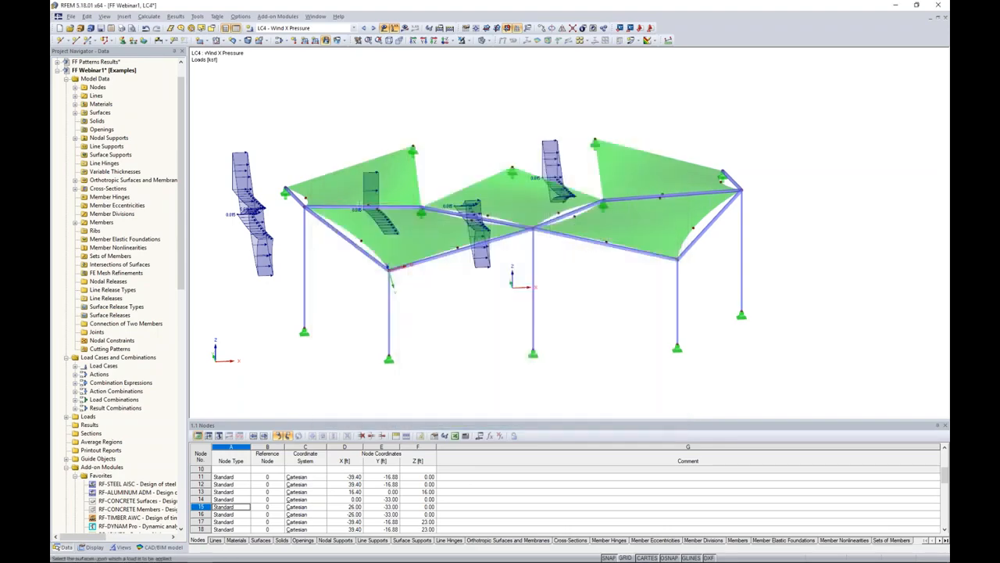
left_click_drag(411, 215, 764, 291)
middle_click_drag(759, 326, 720, 309, "ctrl")
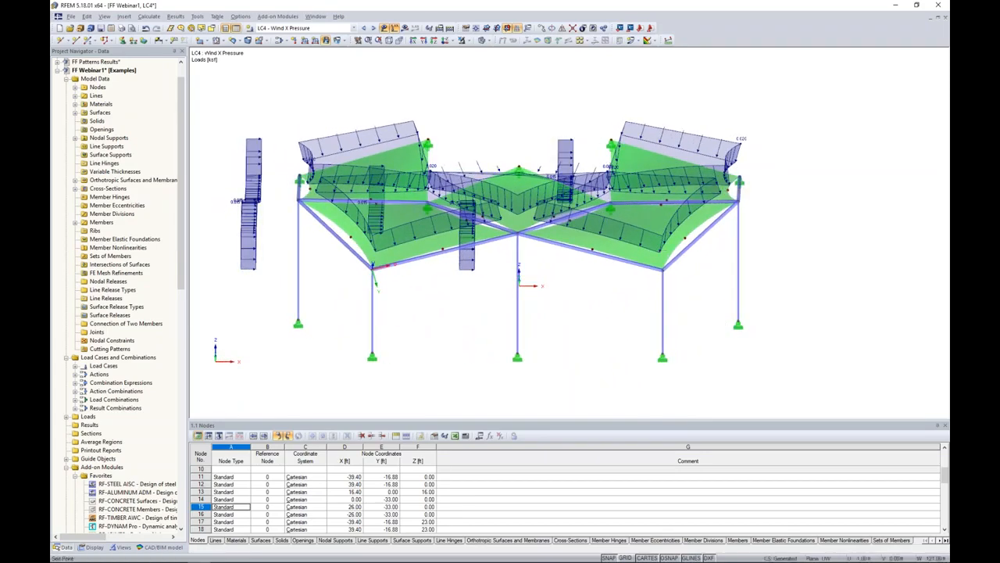
Make LC5 Wind X Uplift current and apply a uniform surface load of -0.020 ksf in local direction z to all membrane surfaces.
left_click(375, 28)
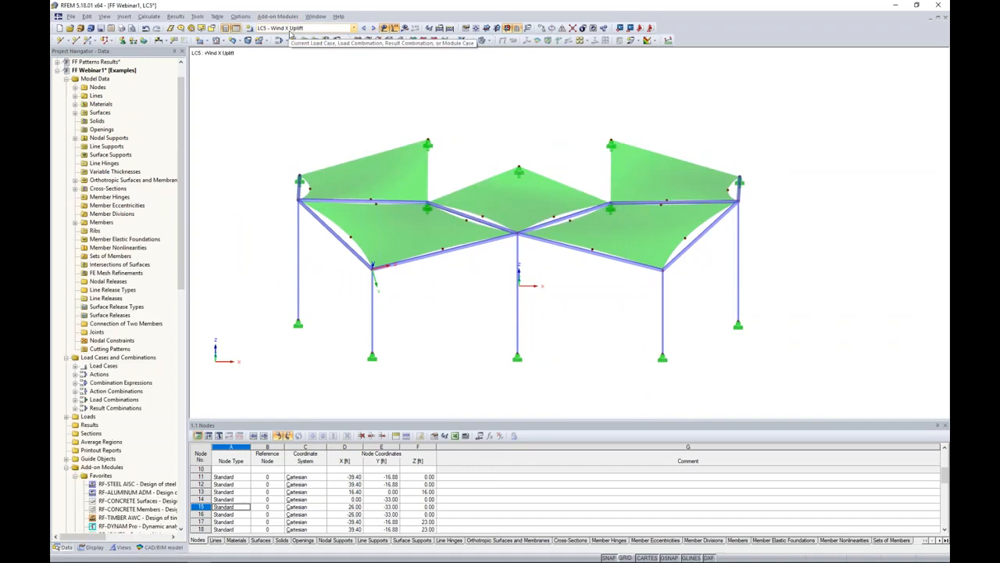
left_click(326, 40)
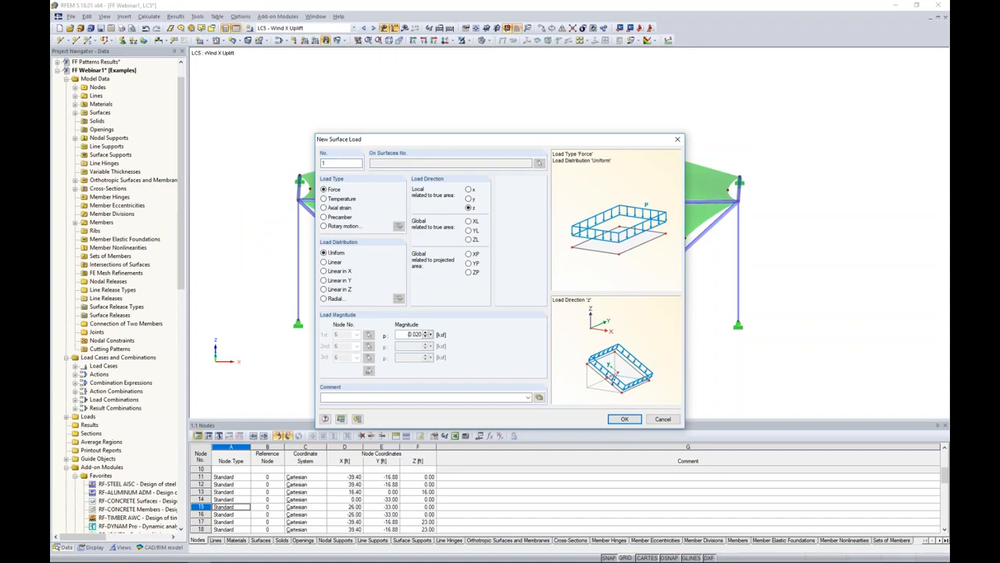
left_click(618, 421)
left_click_drag(231, 71, 800, 312)
mouse_move(791, 312)
middle_mouse_down("ctrl")
mouse_move(739, 253)
mouse_move(773, 222)
mouse_move(830, 244)
mouse_move(741, 288)
mouse_move(789, 341)
mouse_move(800, 308)
middle_mouse_up("ctrl")
key("Escape")
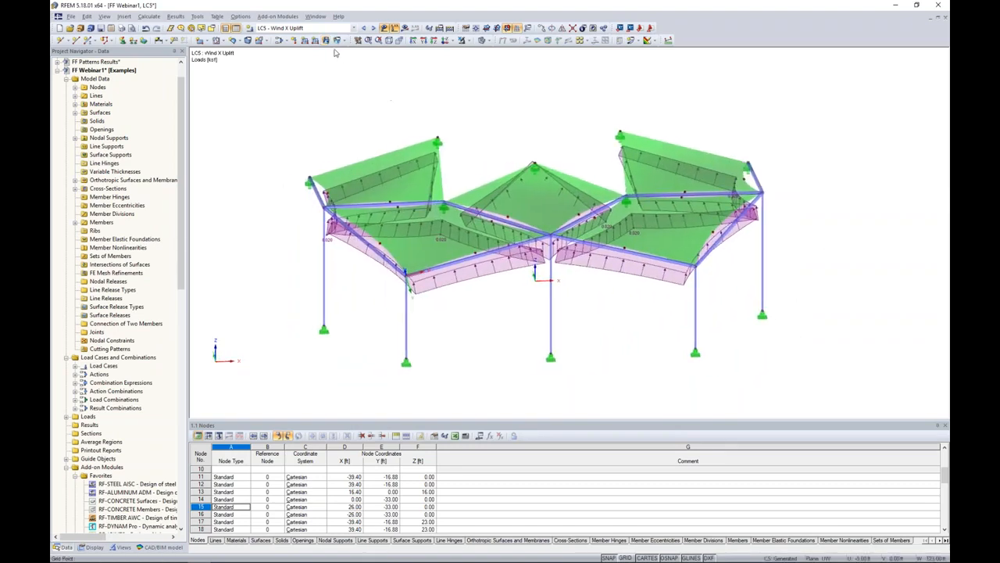
In LC5, add a uniform surface load of 0.020 ksf in projected direction XP to all membrane surfaces.
left_click(326, 41)
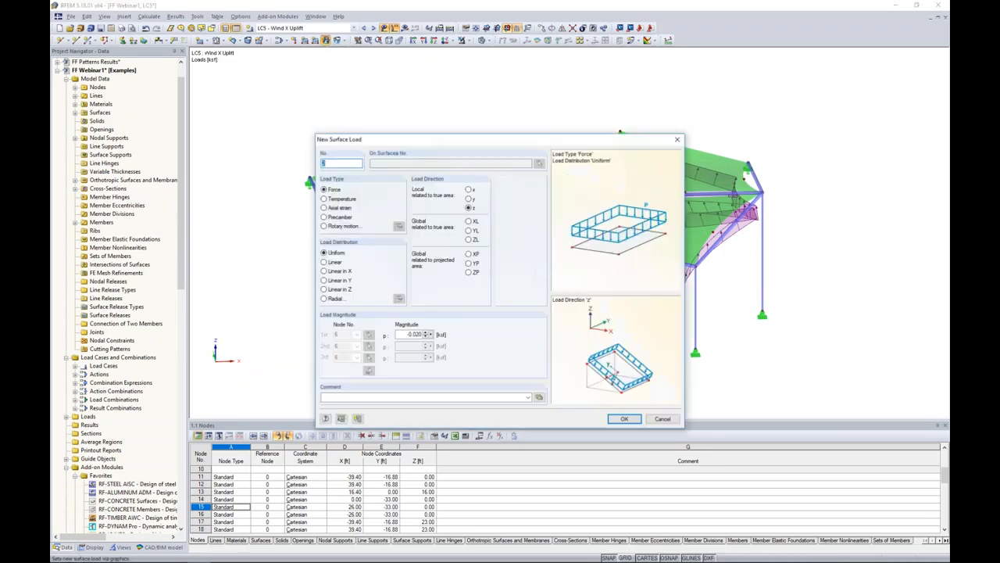
left_click(470, 254)
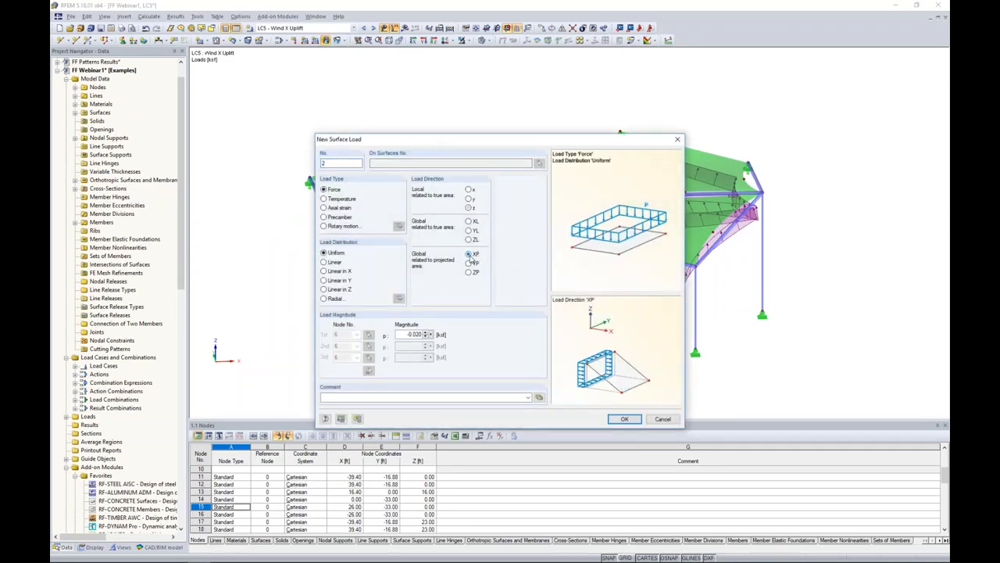
double_click(406, 333)
type("0")
left_click(624, 419)
left_click_drag(542, 220, 798, 317)
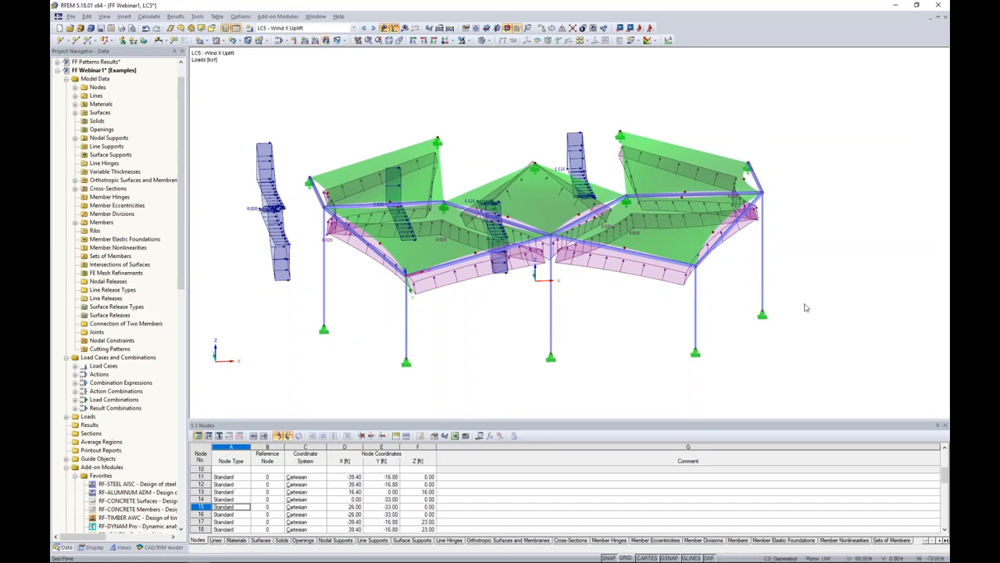
Examine the canopy loads in load combinations up to CO5 and hide the load display.
left_click(374, 27)
left_click(373, 27)
left_click(374, 27)
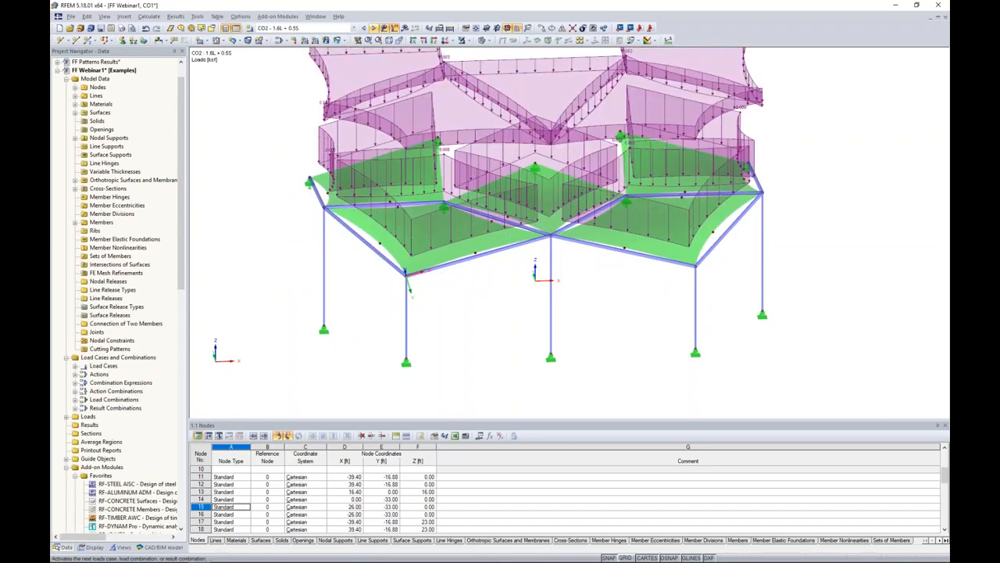
left_click(374, 27)
left_click(373, 27)
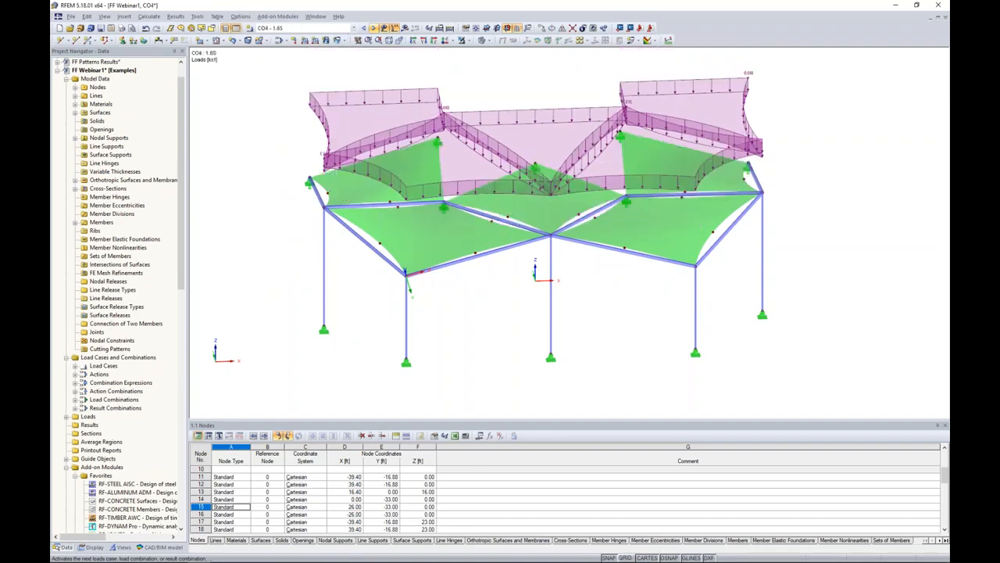
left_click(373, 27)
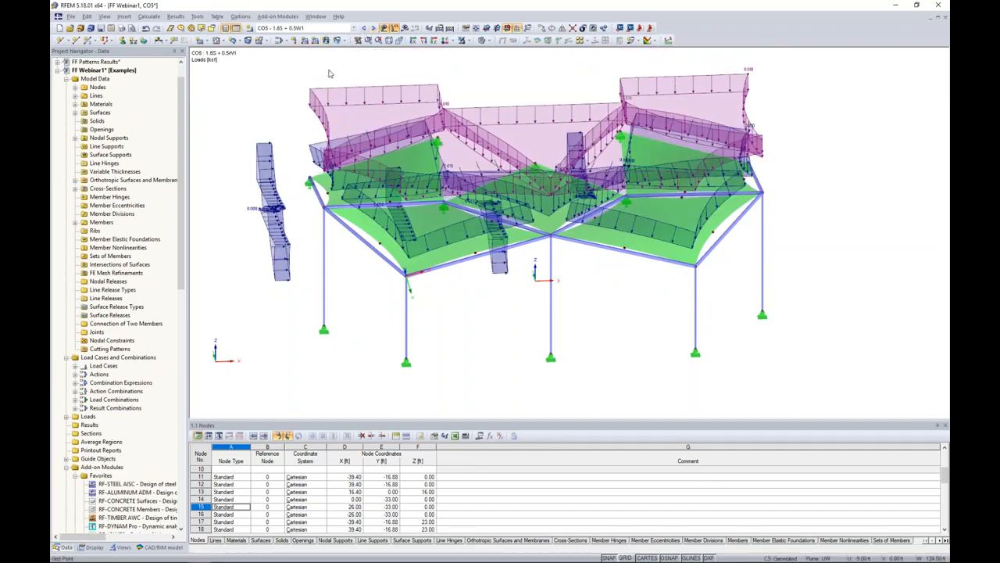
left_click(385, 28)
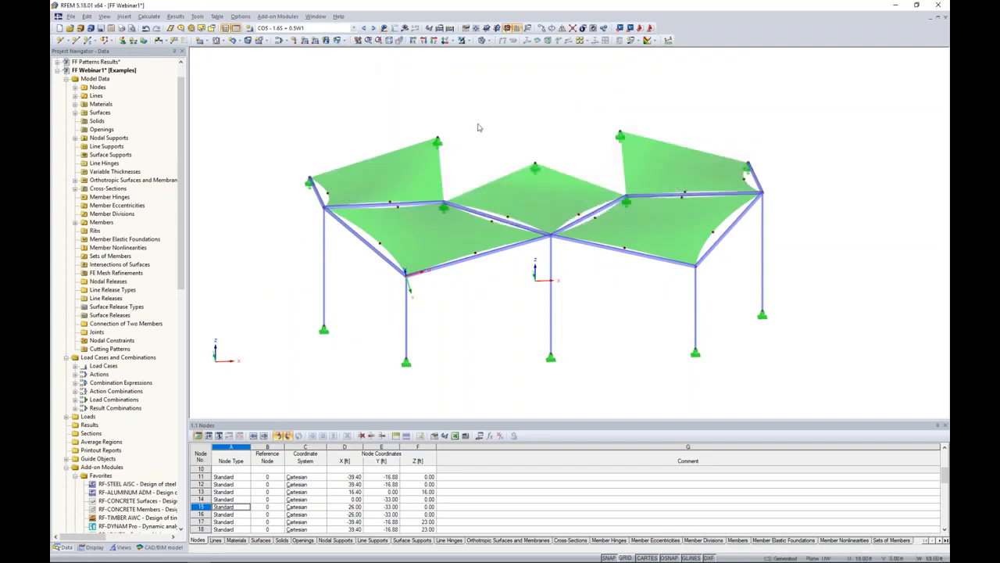
middle_click_drag(498, 142, 476, 148, "ctrl")
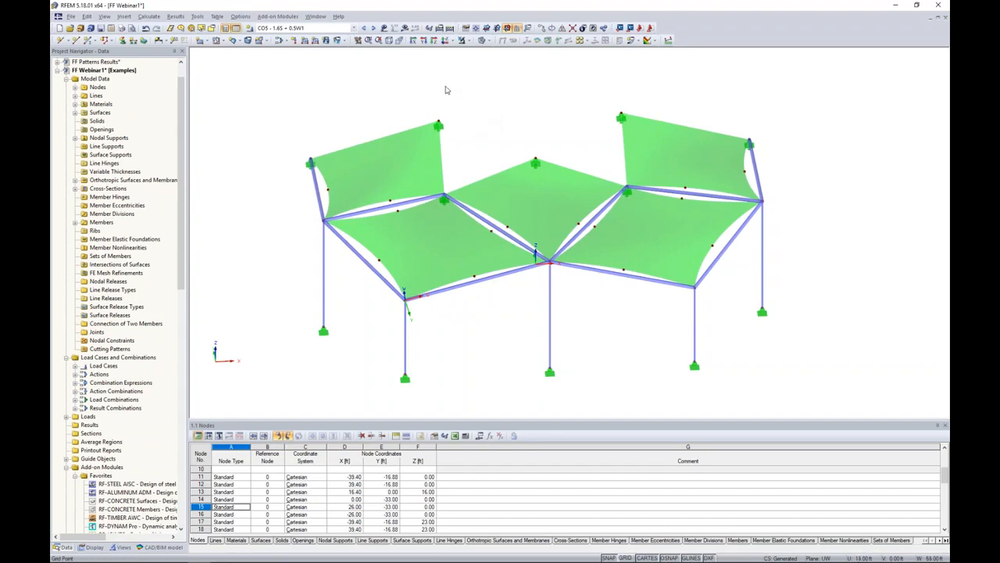
Make LC2 Live the current load case, calculate it and display its surface results without the loads.
left_click(300, 28)
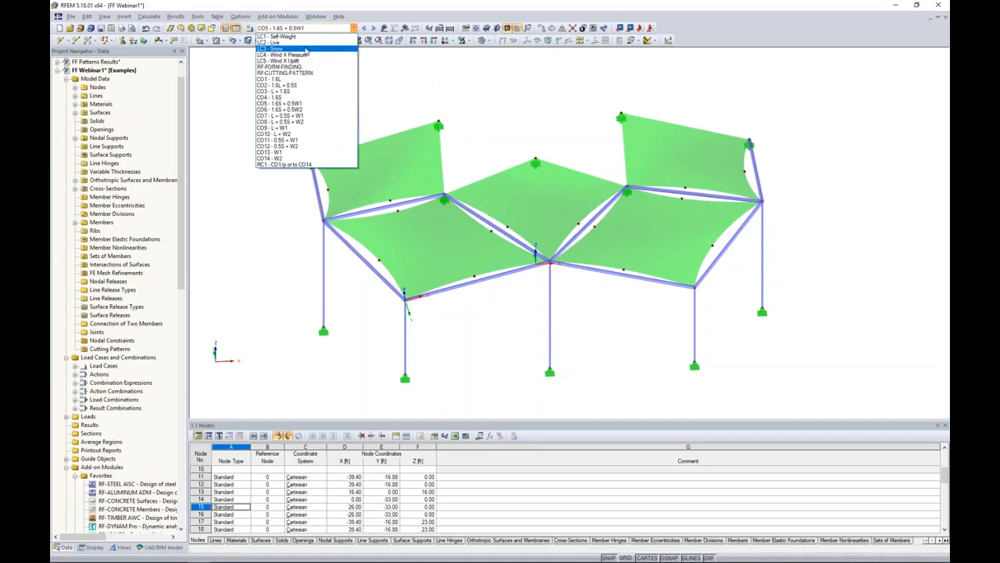
left_click(304, 44)
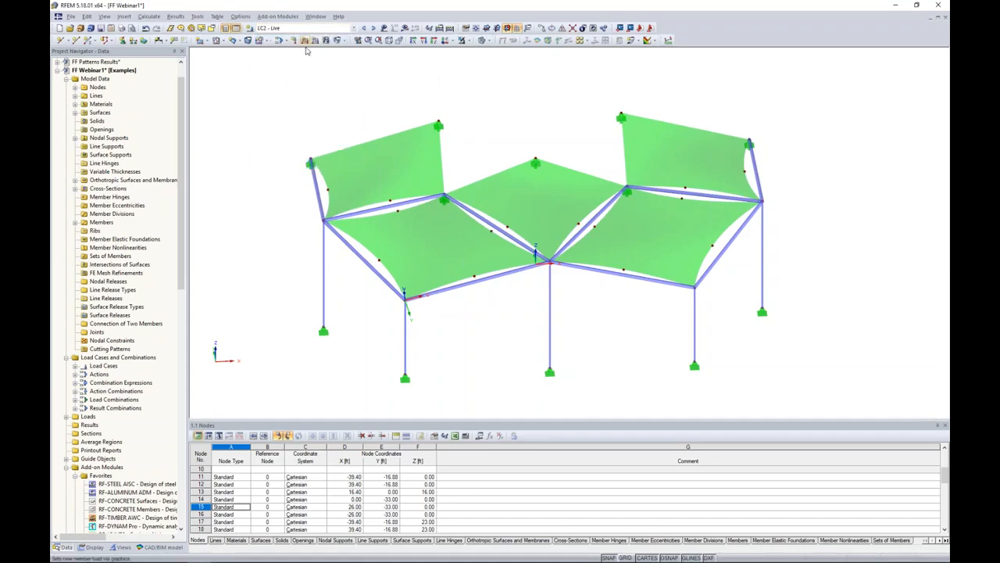
left_click(404, 28)
left_click(484, 299)
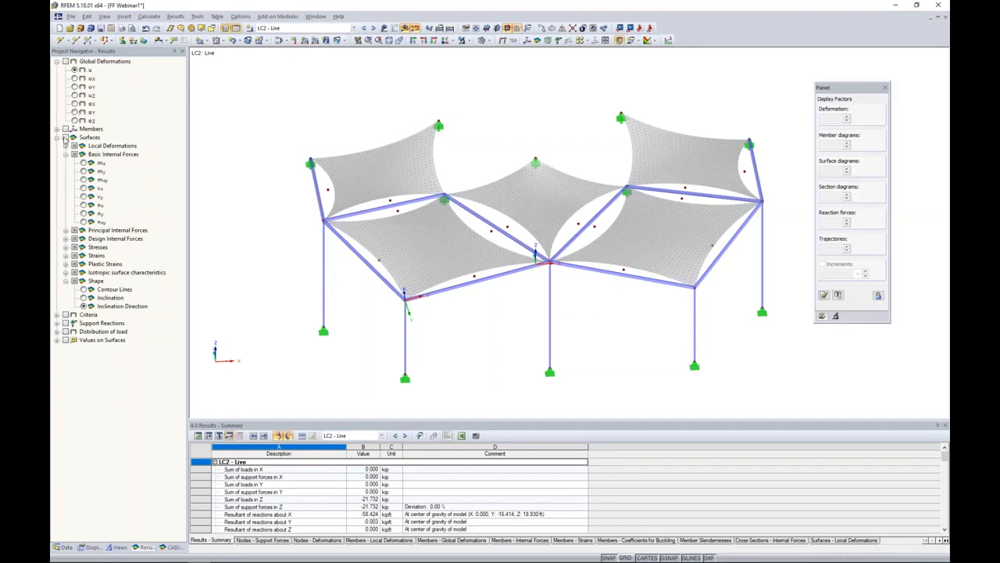
left_click(65, 138)
left_click(383, 28)
left_click(383, 28)
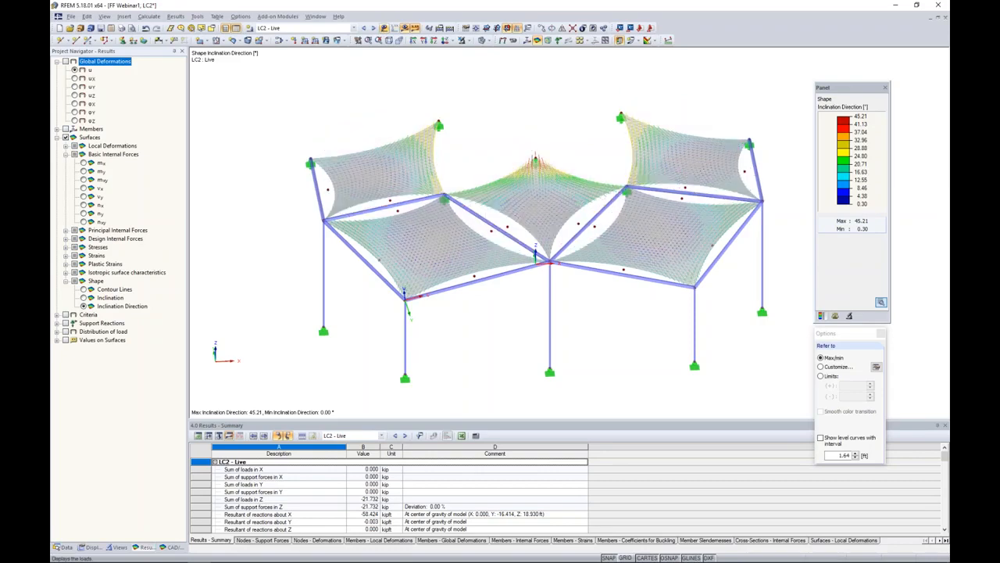
Display the local axis systems of the membrane surfaces.
right_click(401, 169)
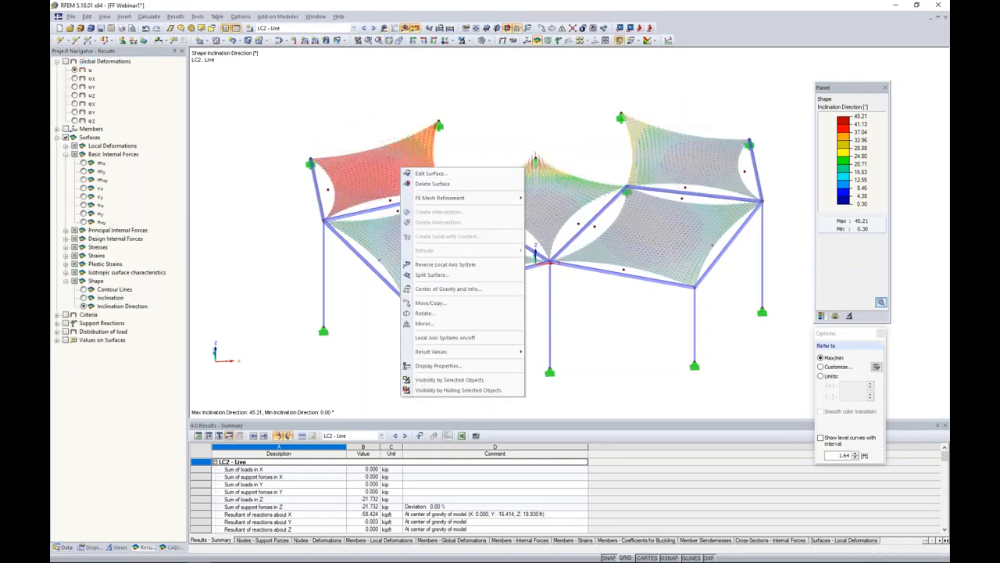
left_click(436, 337)
middle_click_drag(445, 316, 458, 324, "ctrl")
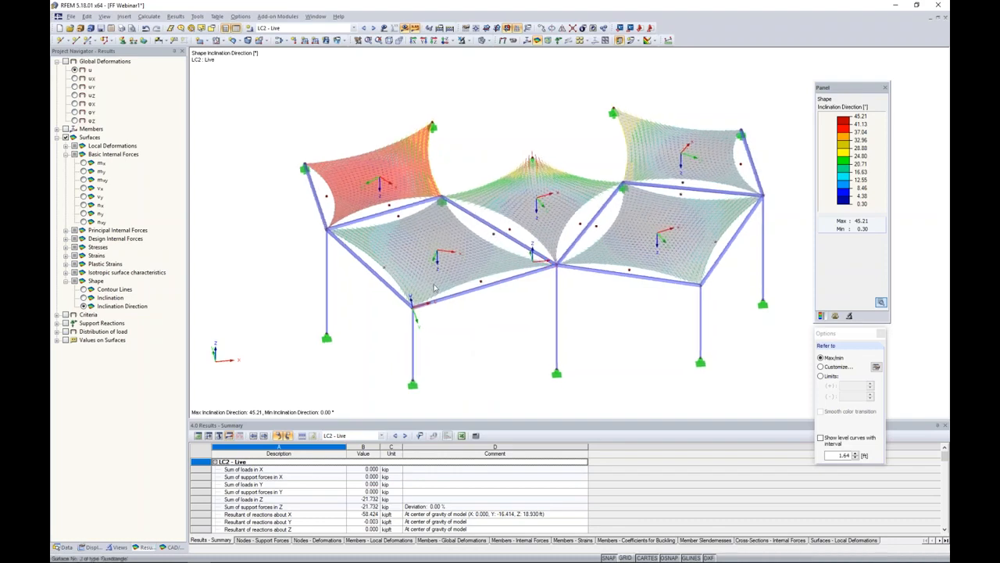
left_click(473, 169)
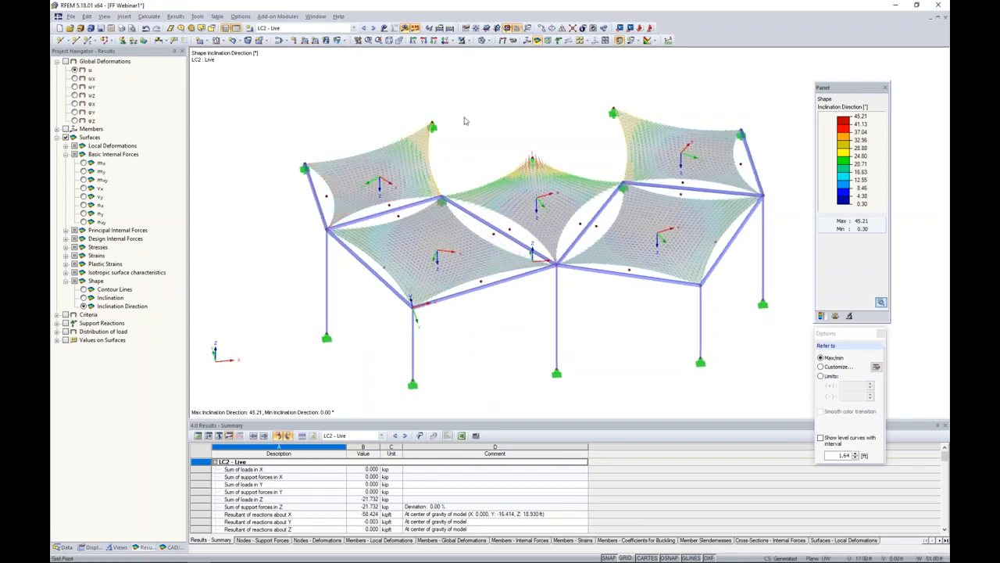
Show the canopy in plan view with the alpha-m directions of the surfaces' principal internal forces.
left_click(444, 39)
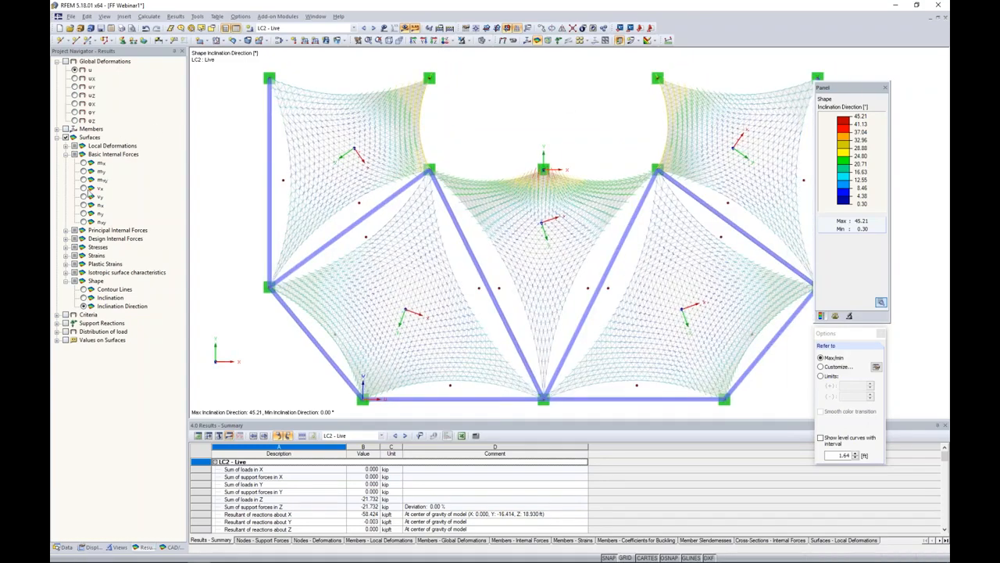
left_click(65, 230)
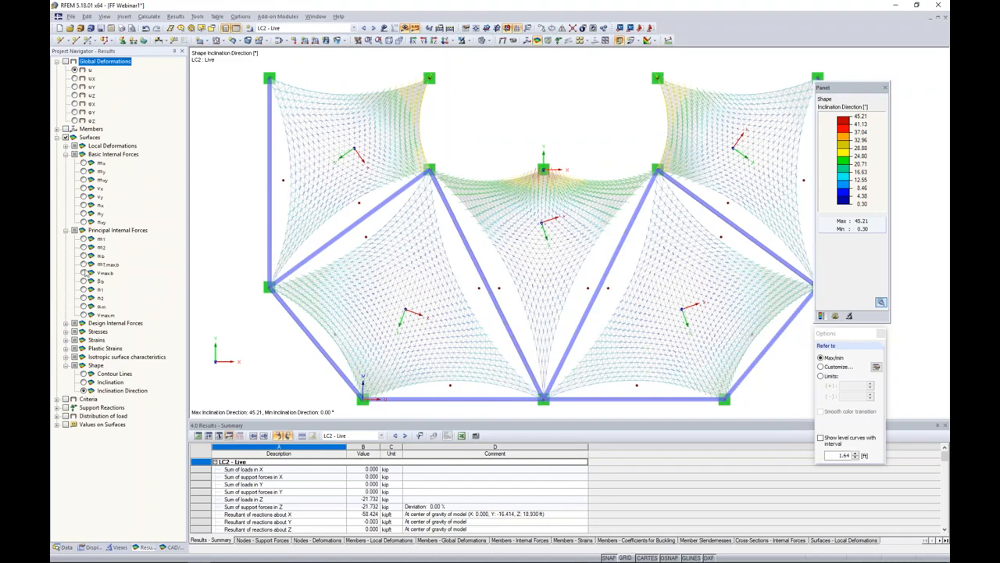
left_click(83, 306)
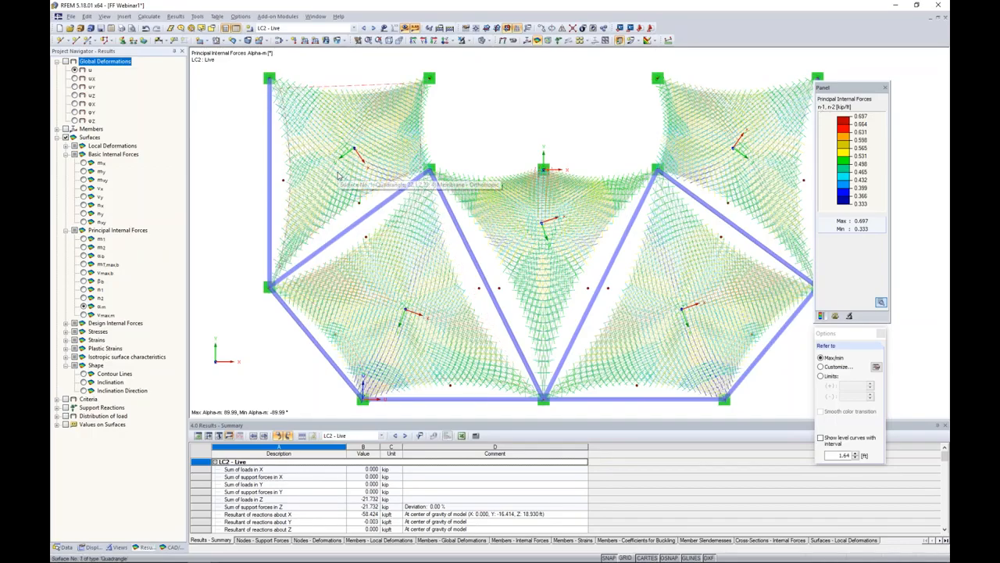
Examine the principal internal force trajectories on each membrane surface relative to its local axes.
scroll(338, 175, "up", 2)
middle_click_drag(340, 173, 316, 261)
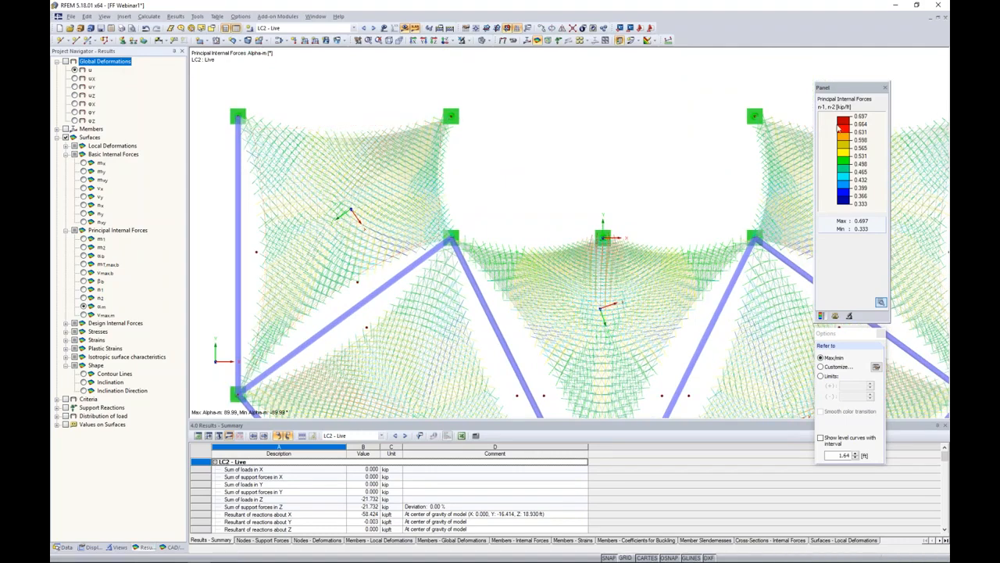
left_click(881, 333)
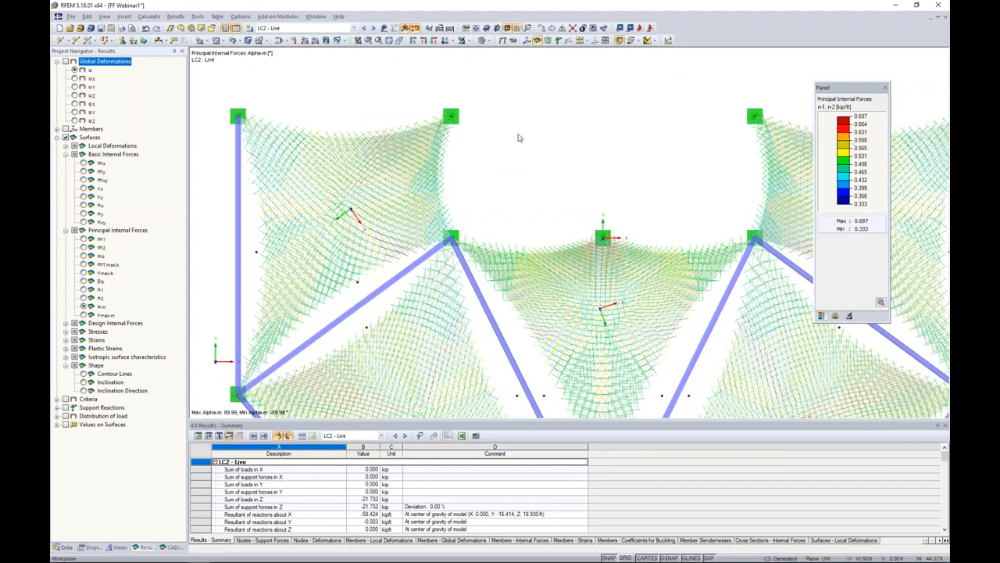
scroll(500, 139, "down", 2)
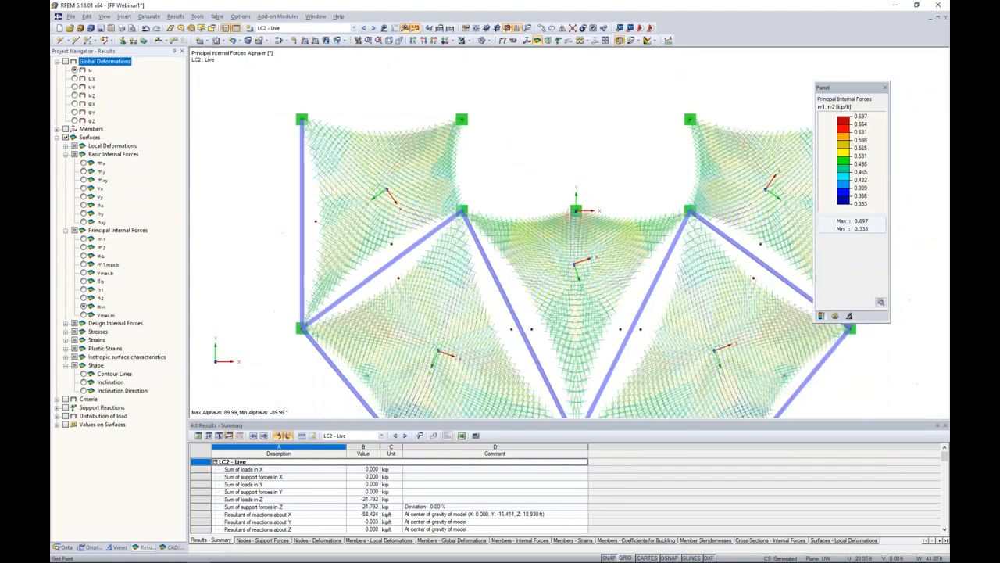
scroll(363, 161, "up", 2)
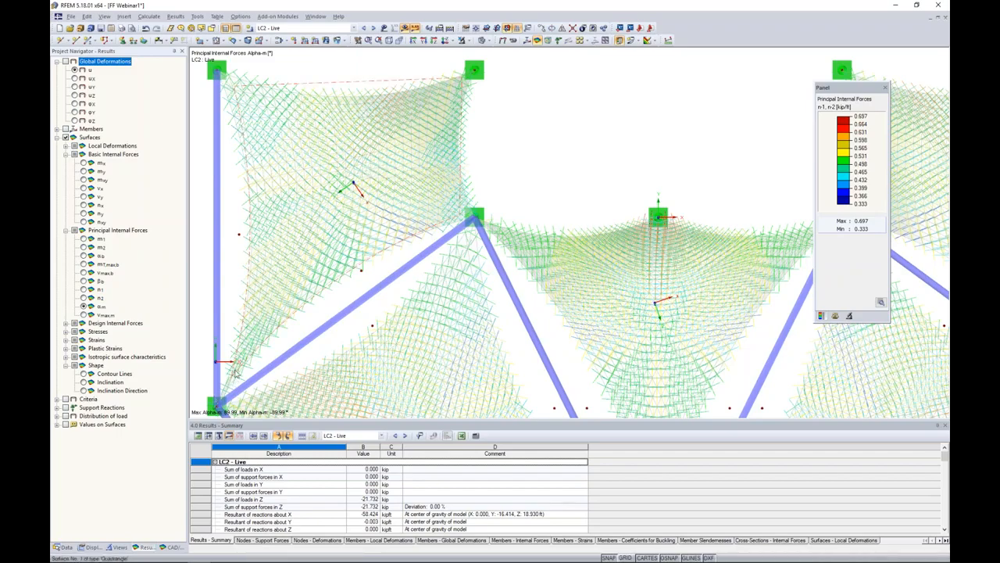
middle_click_drag(462, 270, 418, 264, "ctrl")
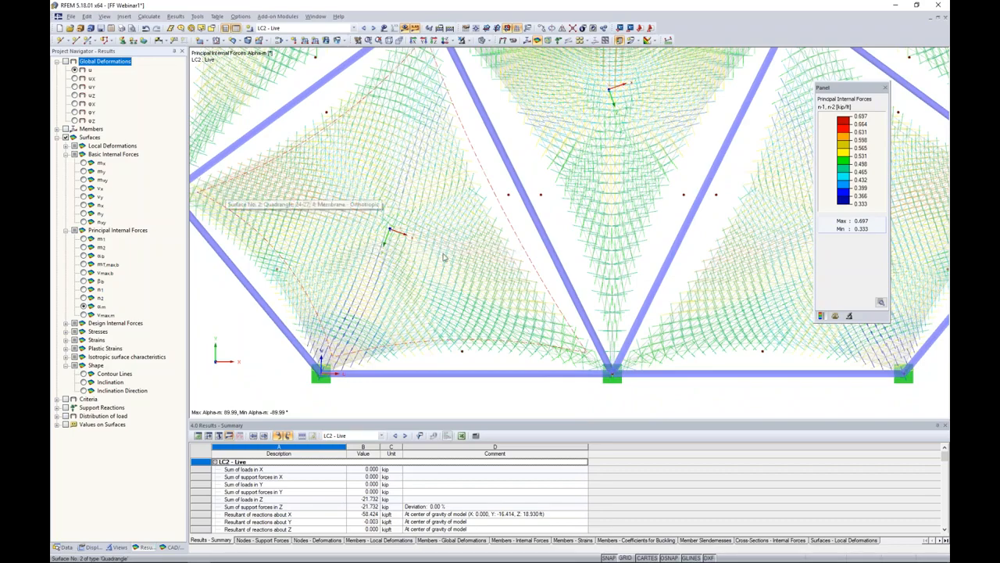
scroll(517, 242, "down", 3)
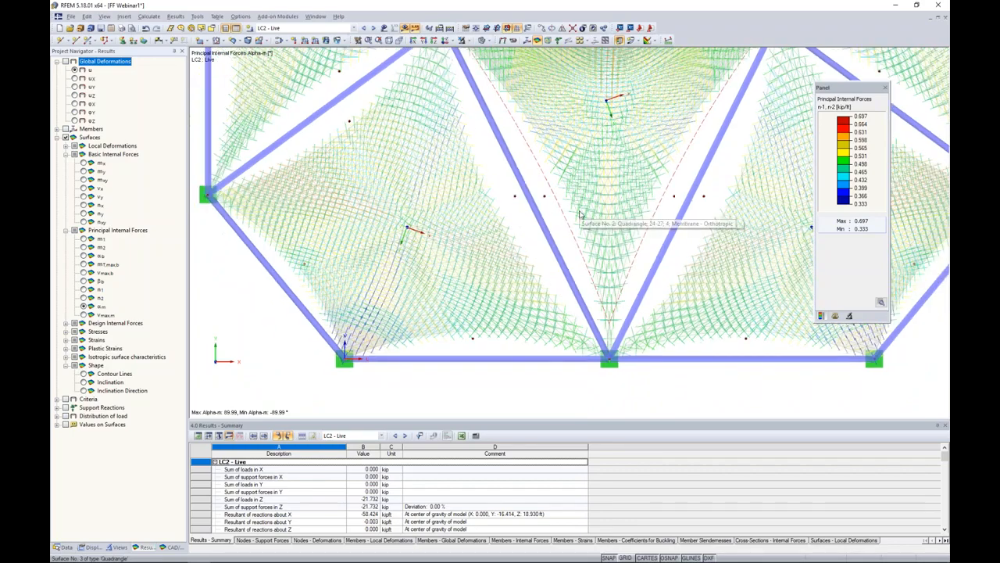
scroll(539, 257, "up", 2)
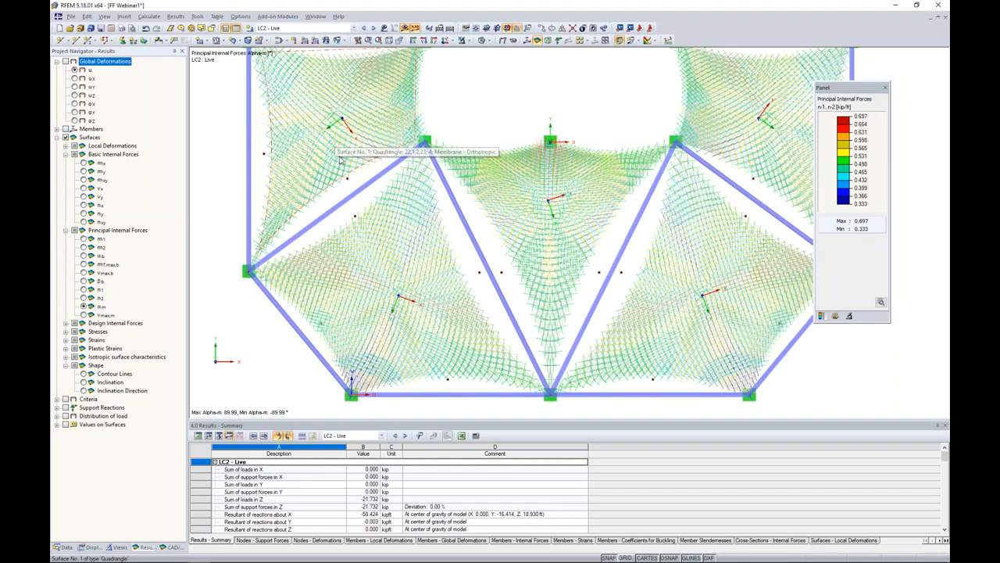
scroll(464, 133, "down", 1)
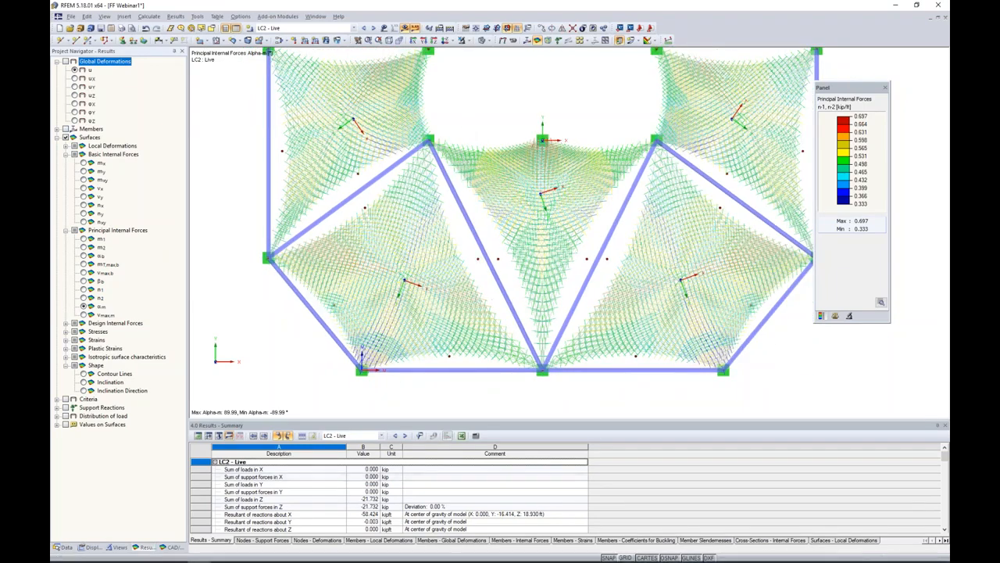
Turn on the grid, set the XY plane as the work plane and return the canopy to plan view.
left_click(625, 558)
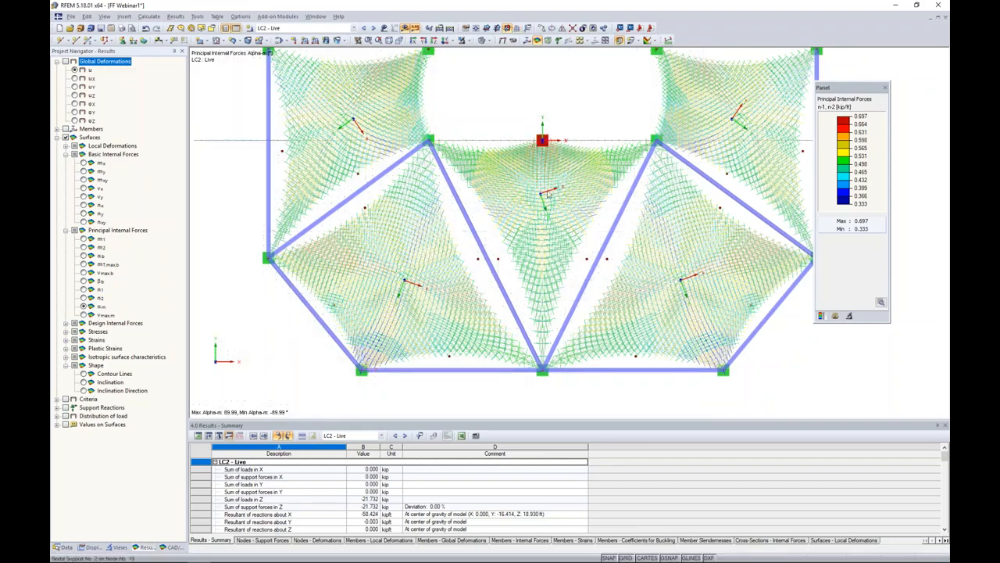
left_click(506, 28)
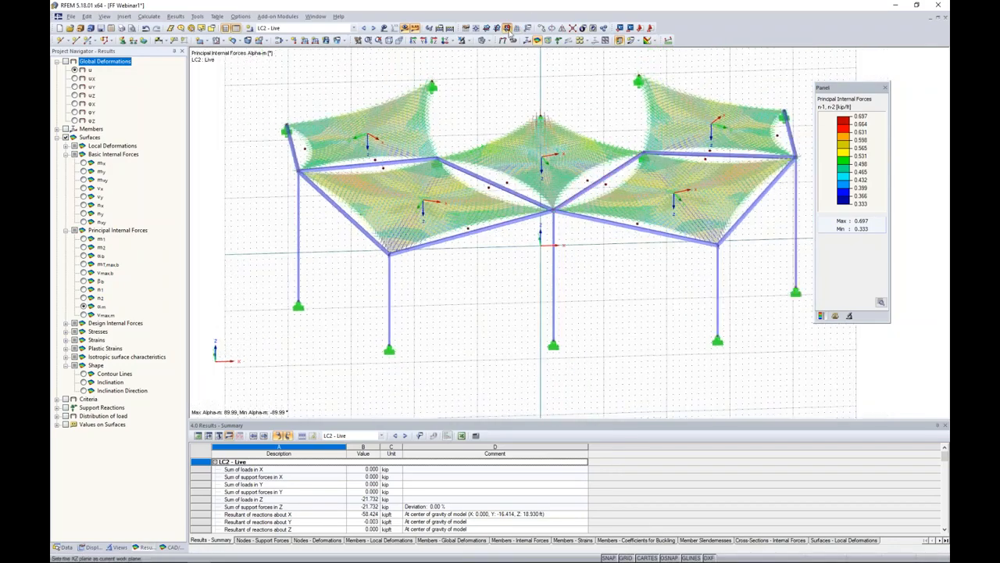
middle_click_drag(538, 365, 532, 288, "ctrl")
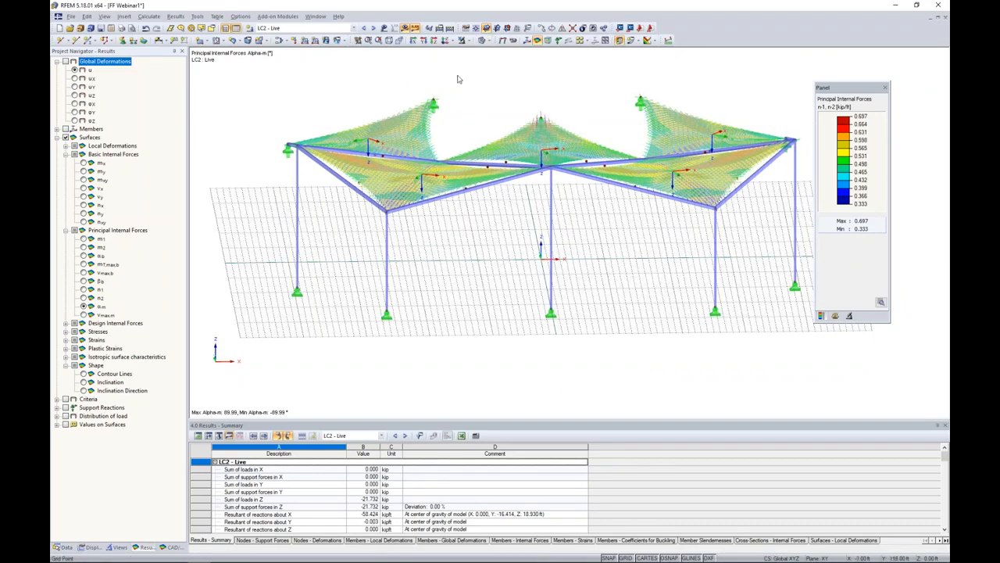
left_click(445, 40)
middle_click_drag(576, 142, 549, 141)
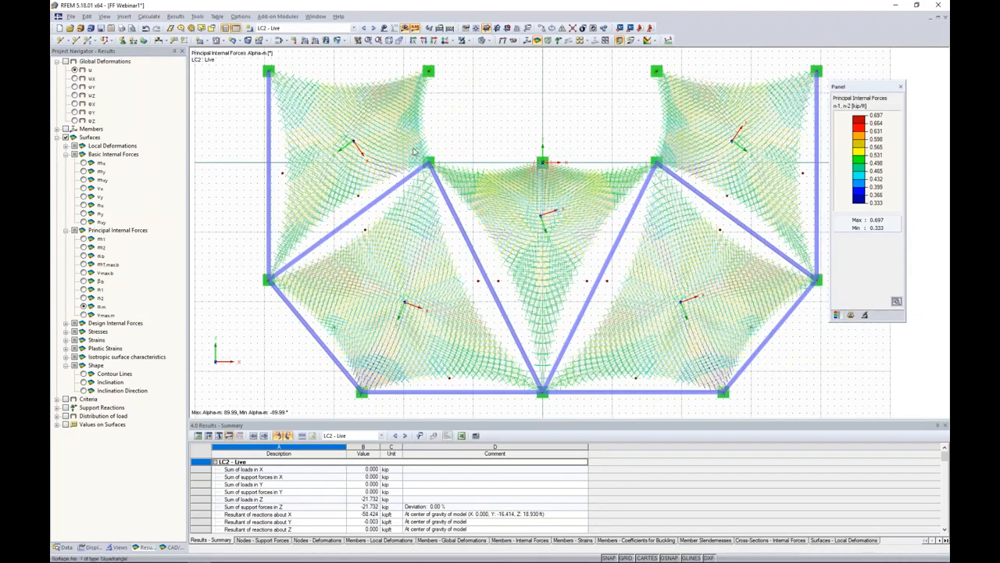
Draw a guide line across the upper-left membrane from (-24, 9, 0) to (-34, -5, 0) ft, accepting deletion of the results.
scroll(413, 152, "up", 2)
scroll(503, 162, "down", 2)
middle_click_drag(504, 167, 472, 168)
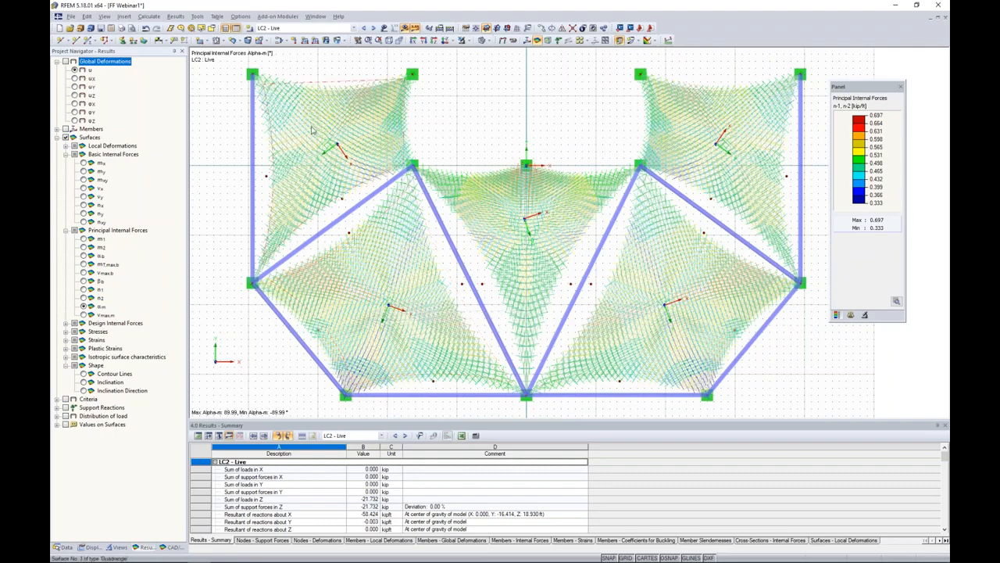
left_click(75, 40)
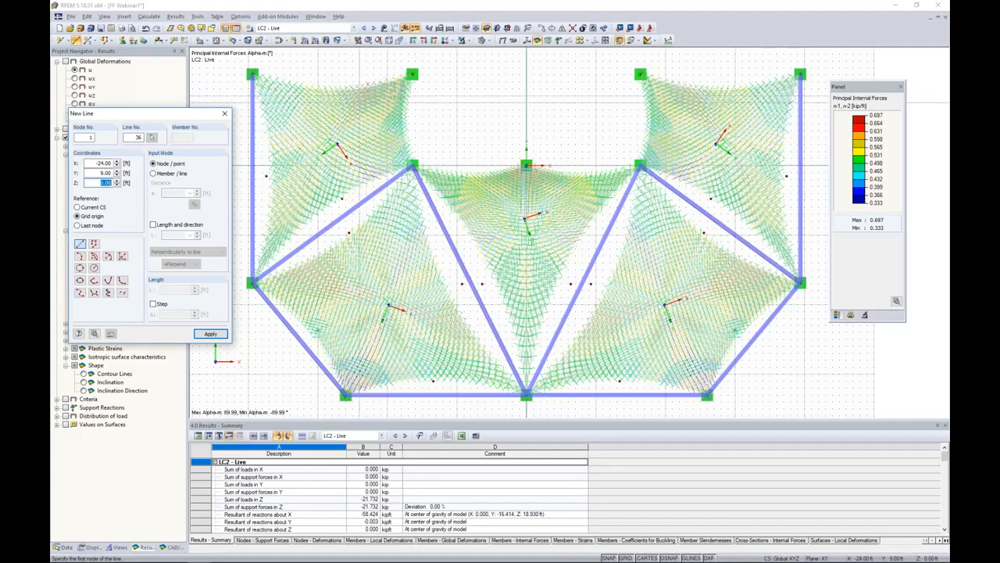
left_click(359, 102)
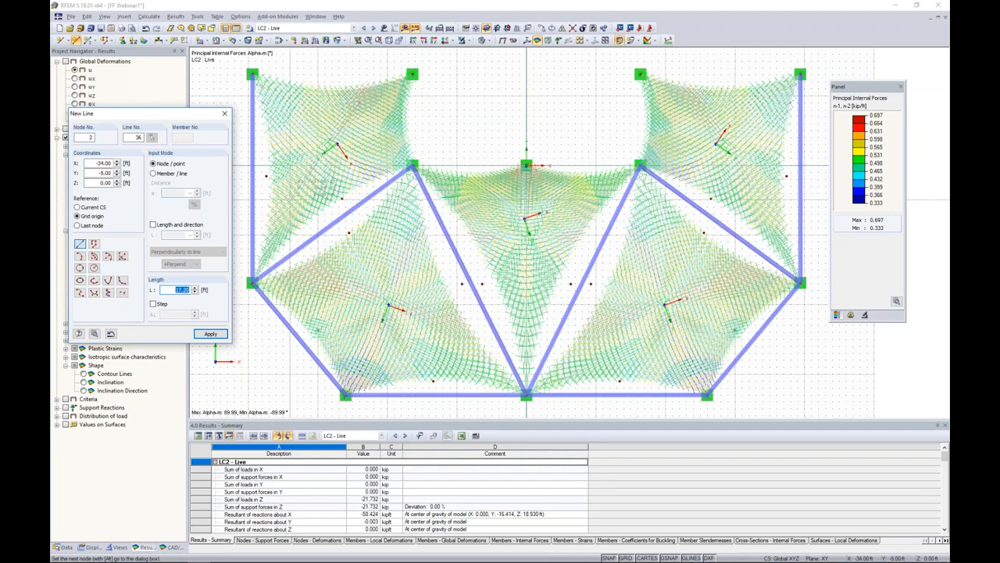
key("Return")
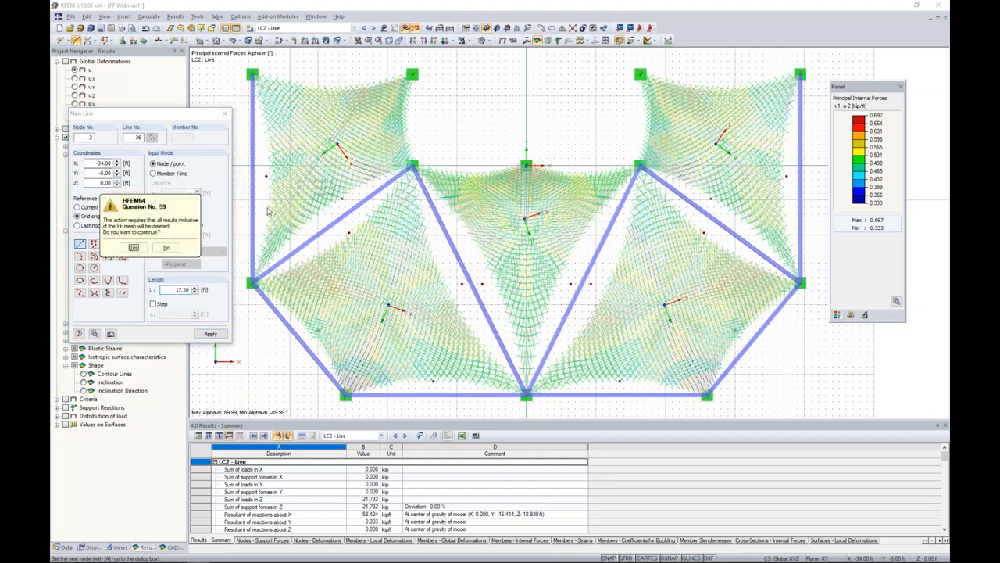
left_click(133, 247)
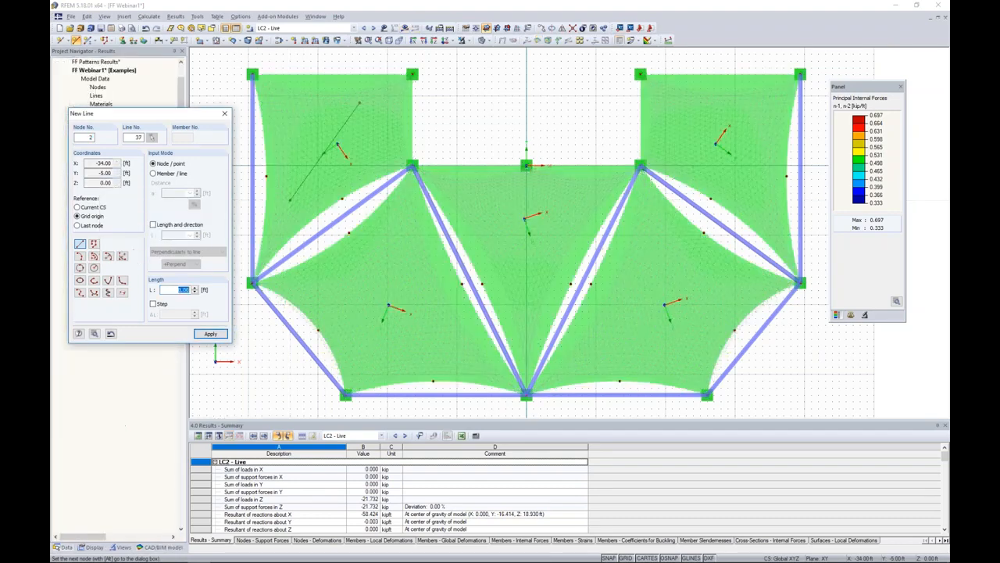
right_click(325, 248)
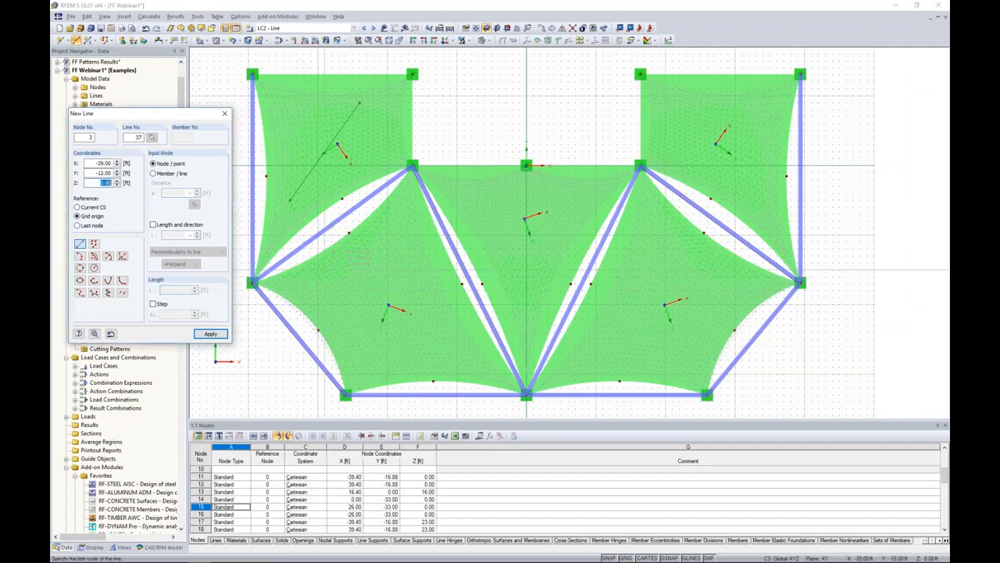
Draw a slanted guide line across the lower-left membrane and a second one along the symmetry axis of the middle membrane.
key("Return")
left_click(443, 332)
right_click(457, 311)
key("Return")
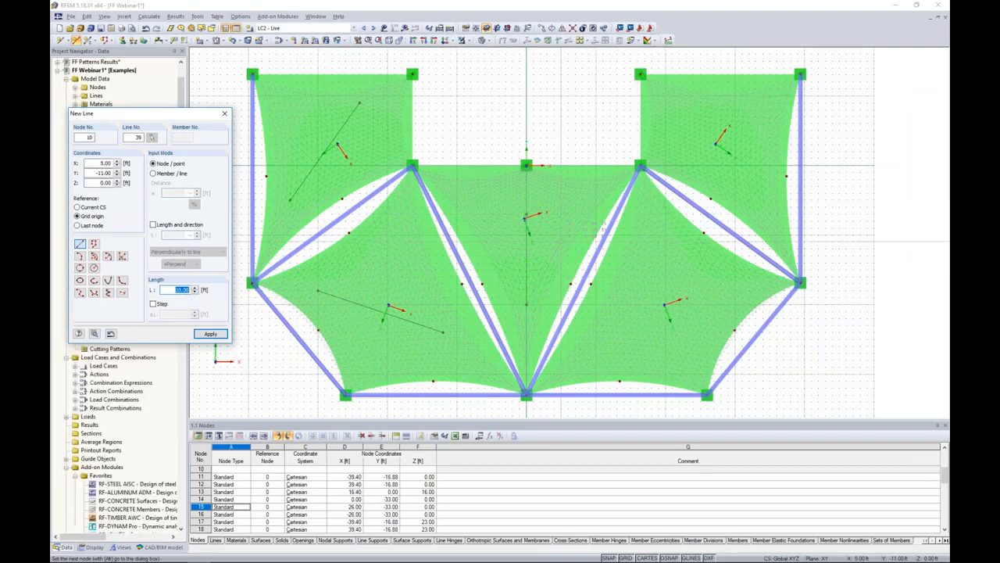
key("Escape")
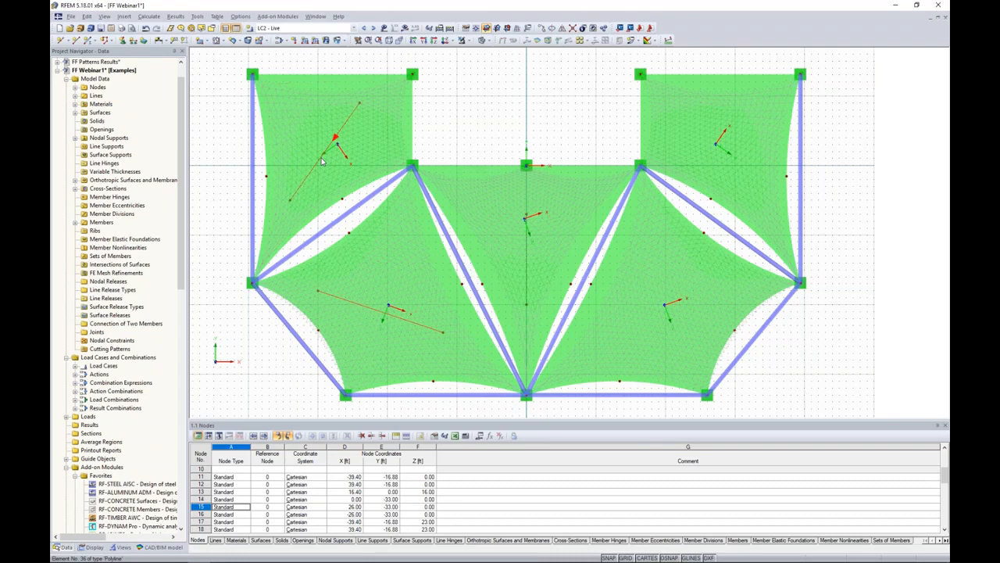
Mirror the two left-hand guide lines as copies about the central Y-Z plane onto the right-hand membranes.
left_click(562, 29)
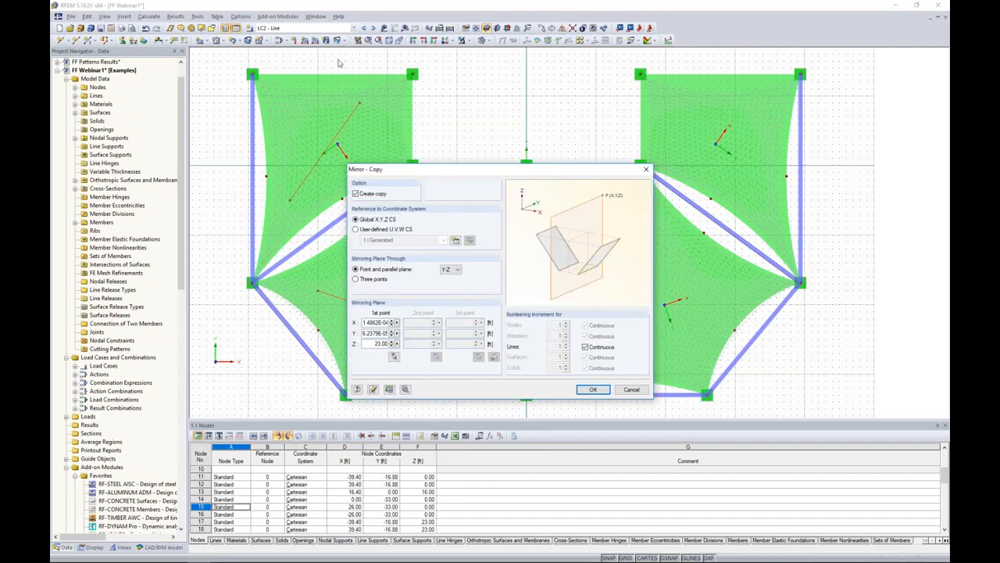
left_click(590, 389)
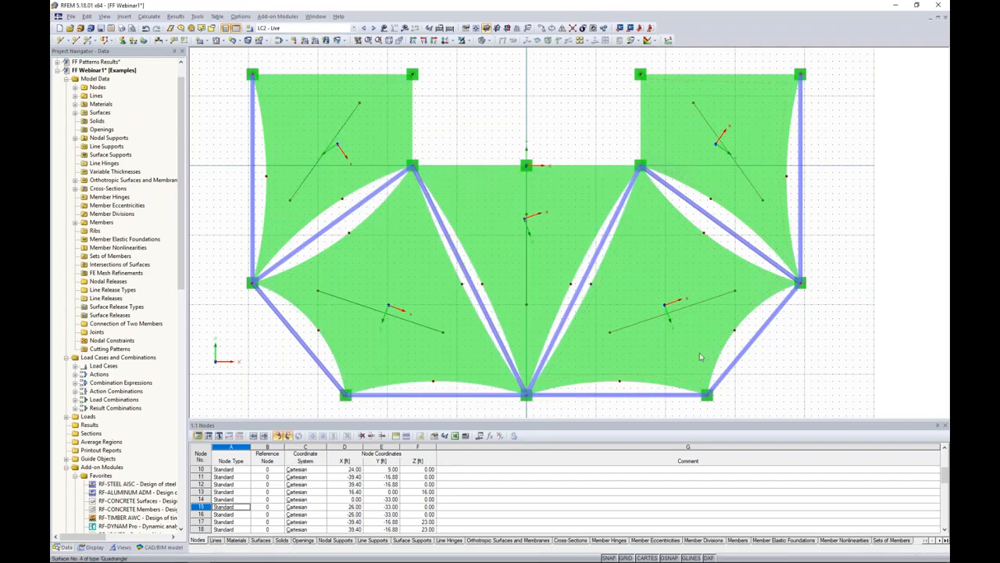
middle_click_drag(559, 341, 617, 90, "ctrl")
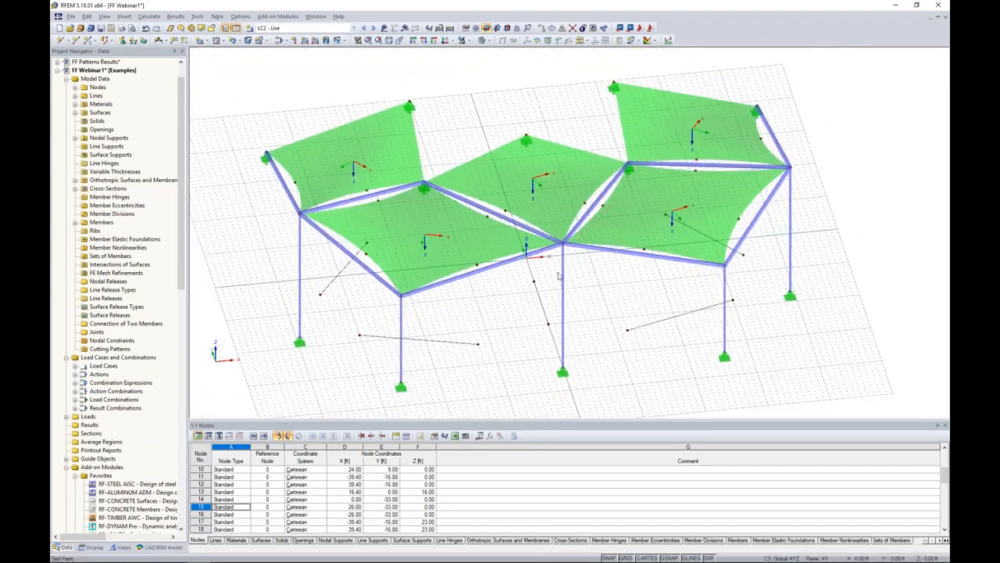
middle_click_drag(392, 403, 420, 343, "ctrl")
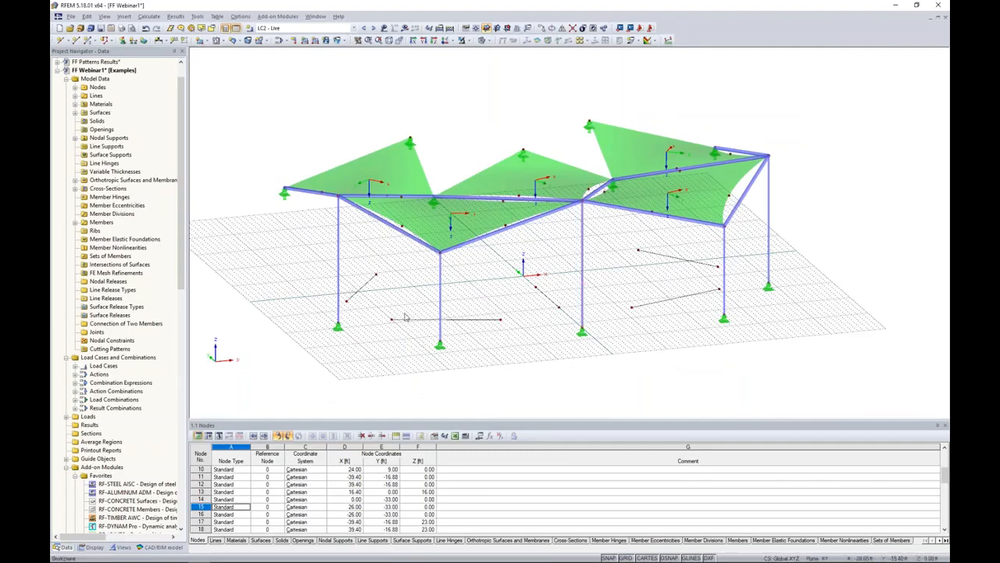
In plan view, align the input x-axis of the upper-left membrane surface parallel to guide line 36.
left_click(443, 40)
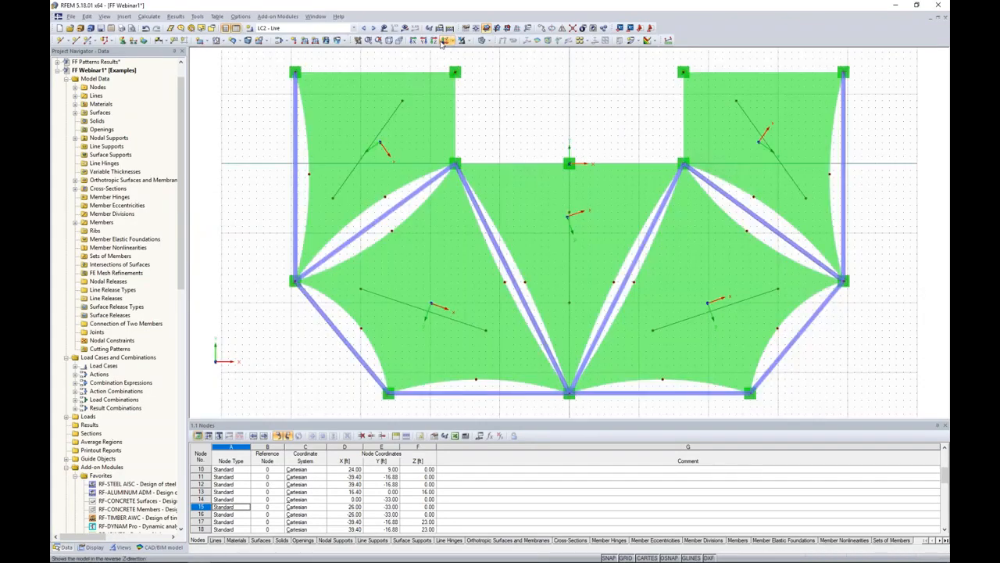
double_click(412, 129)
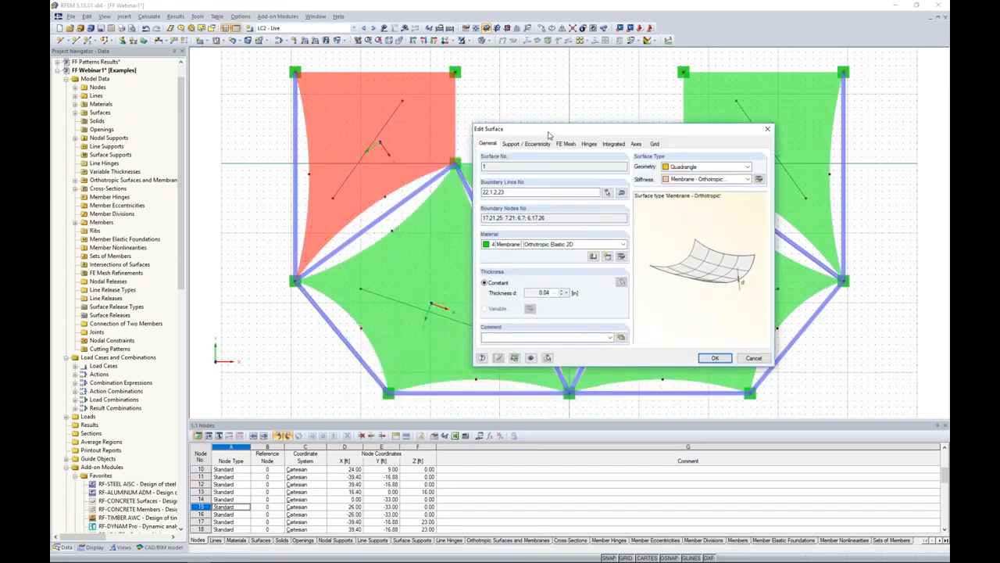
left_click(636, 143)
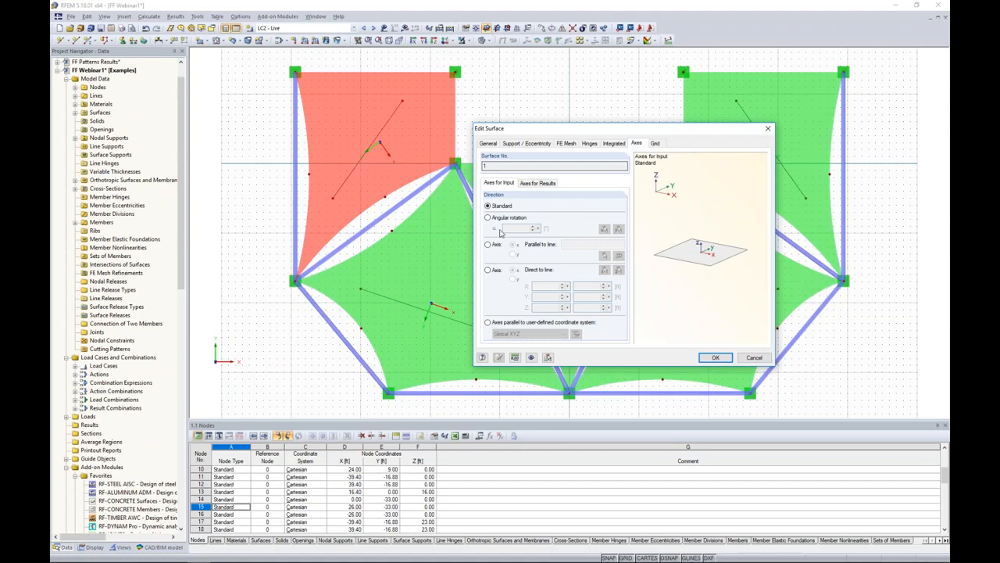
left_click(487, 244)
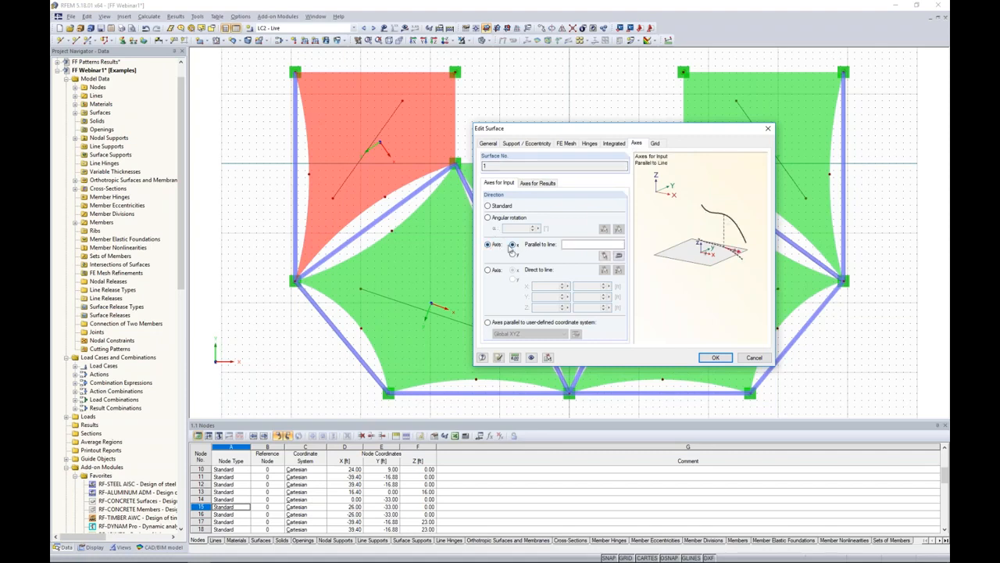
left_click(604, 258)
left_click(379, 129)
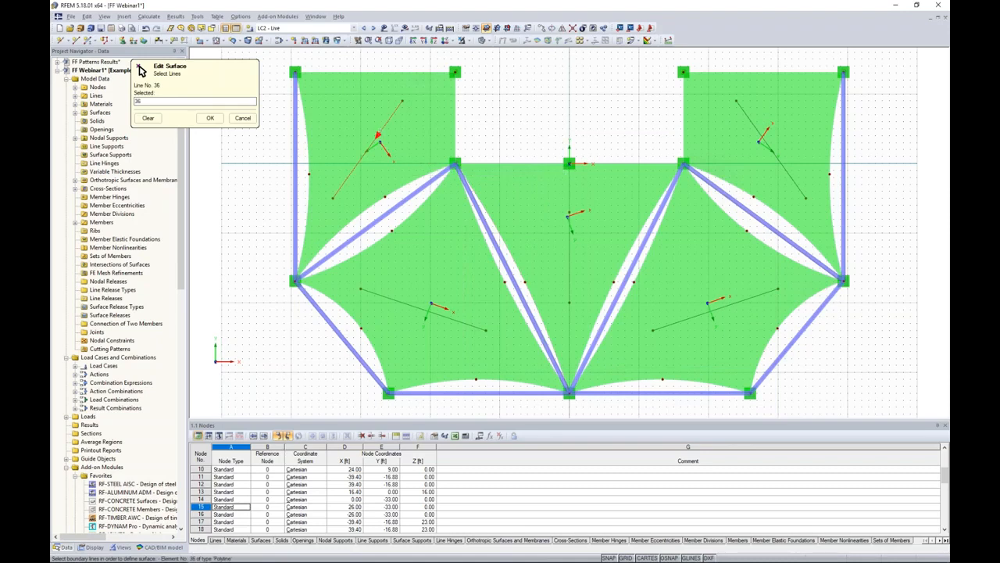
left_click(210, 118)
left_click(715, 357)
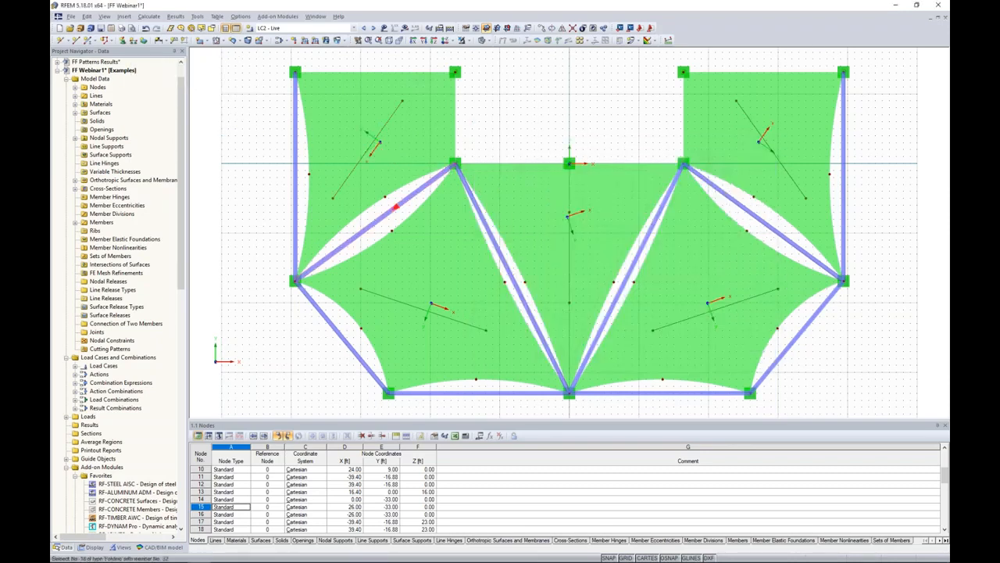
Align the input x-axis of the lower-left membrane surface parallel to guide line 37.
scroll(368, 142, "up", 3)
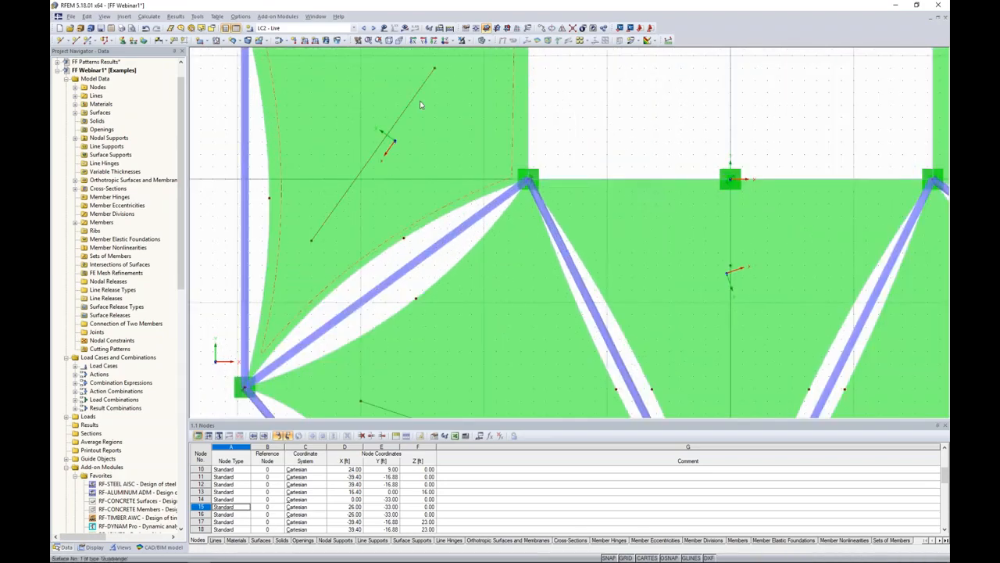
scroll(416, 103, "down", 4)
middle_click_drag(547, 121, 502, 139)
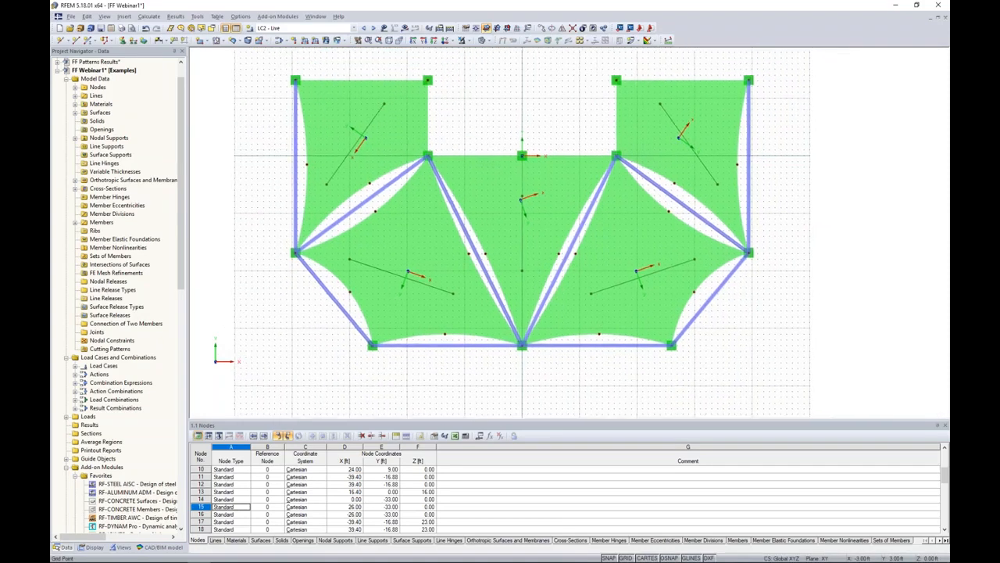
double_click(389, 249)
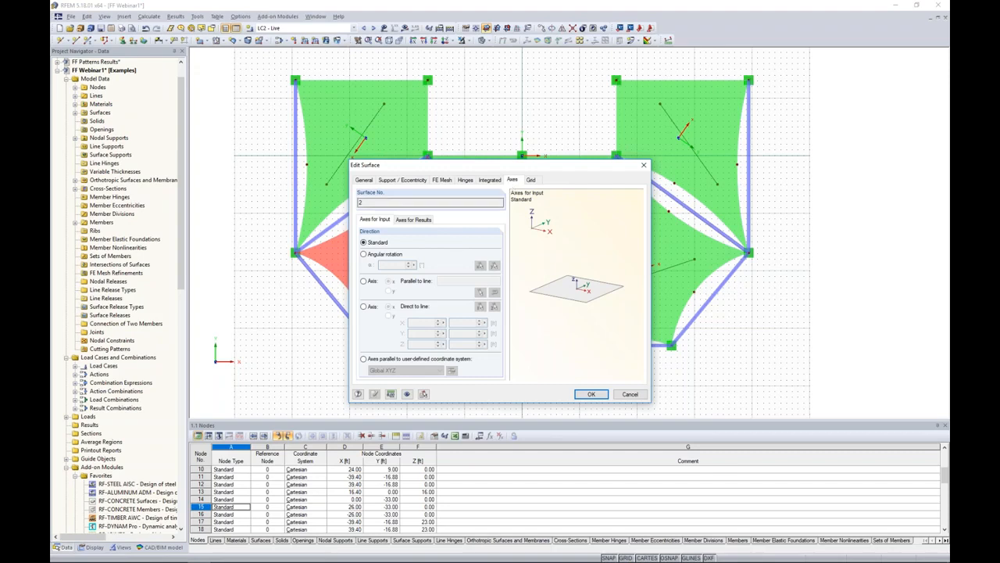
left_click(365, 281)
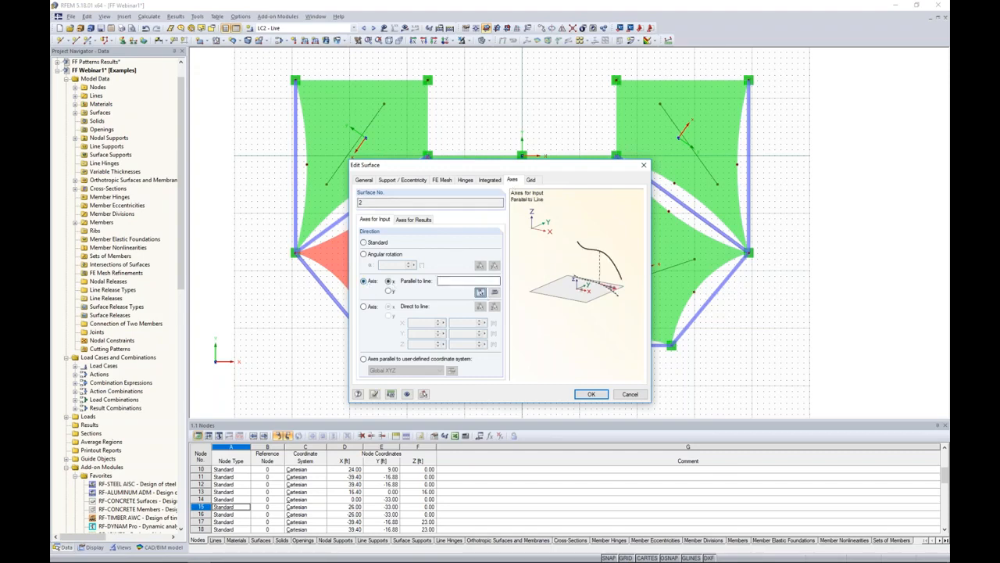
left_click(479, 291)
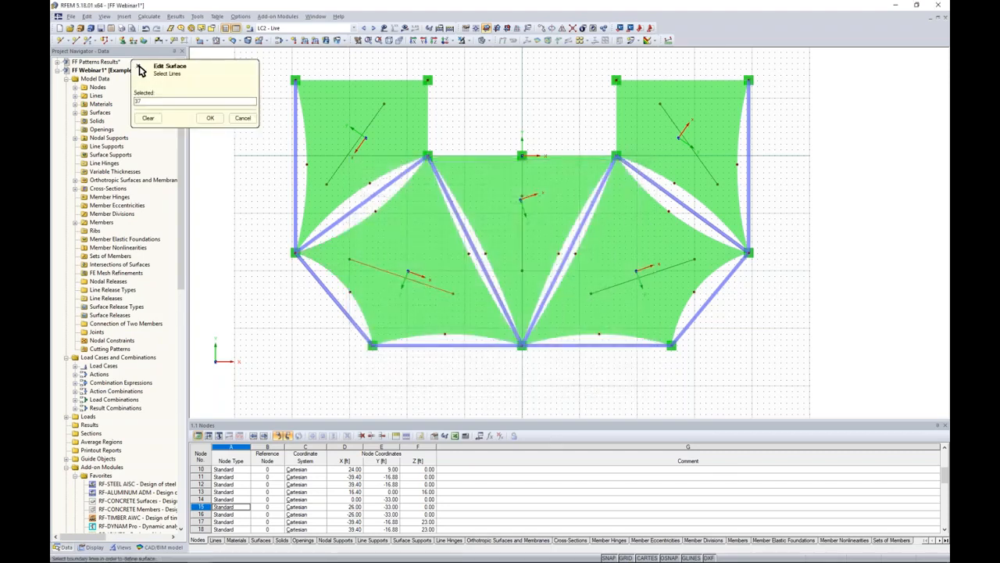
left_click(209, 117)
left_click(592, 394)
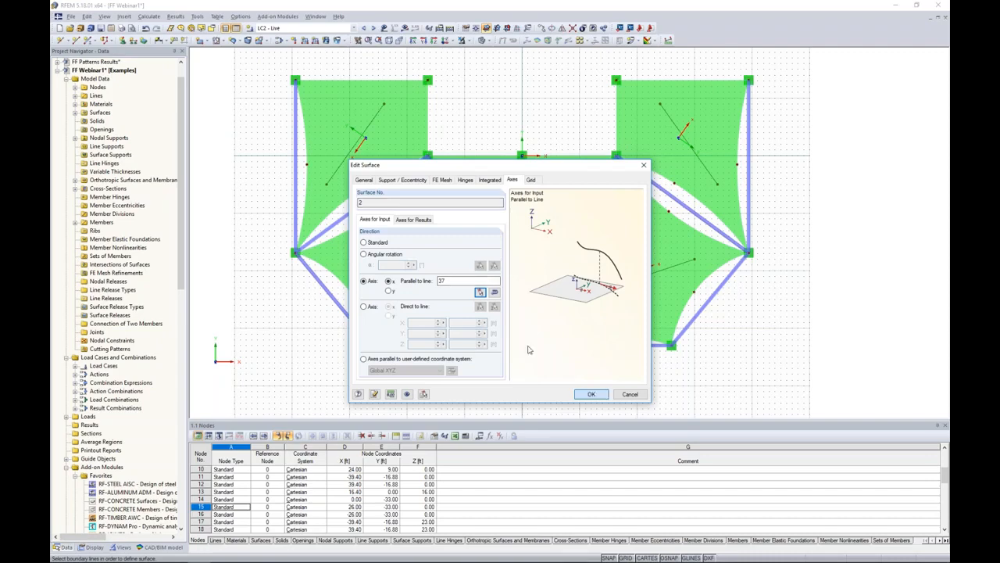
Align the input x-axis of the middle membrane surface parallel to the guide line on its symmetry axis.
scroll(394, 276, "up", 3)
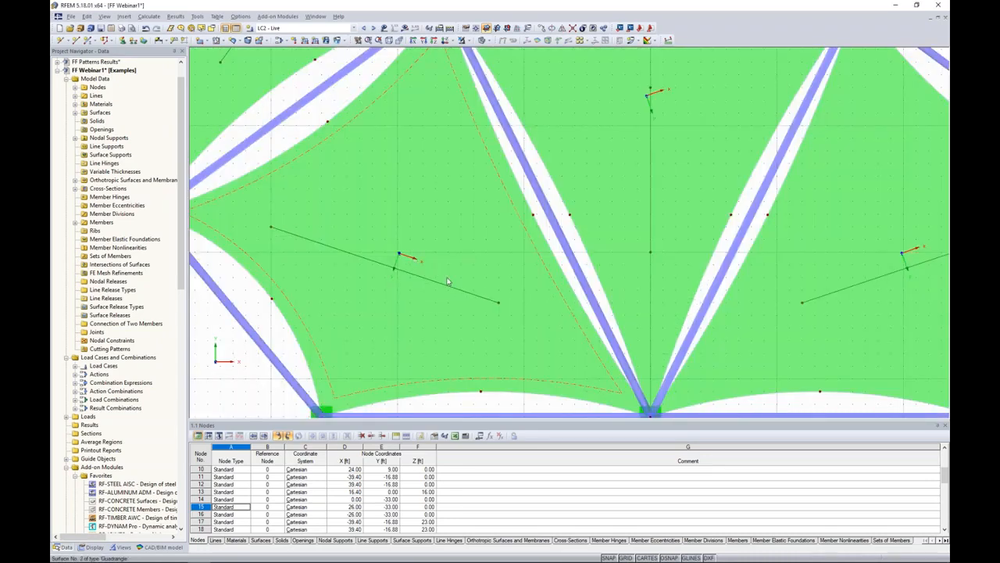
scroll(442, 279, "down", 2)
left_click(567, 173)
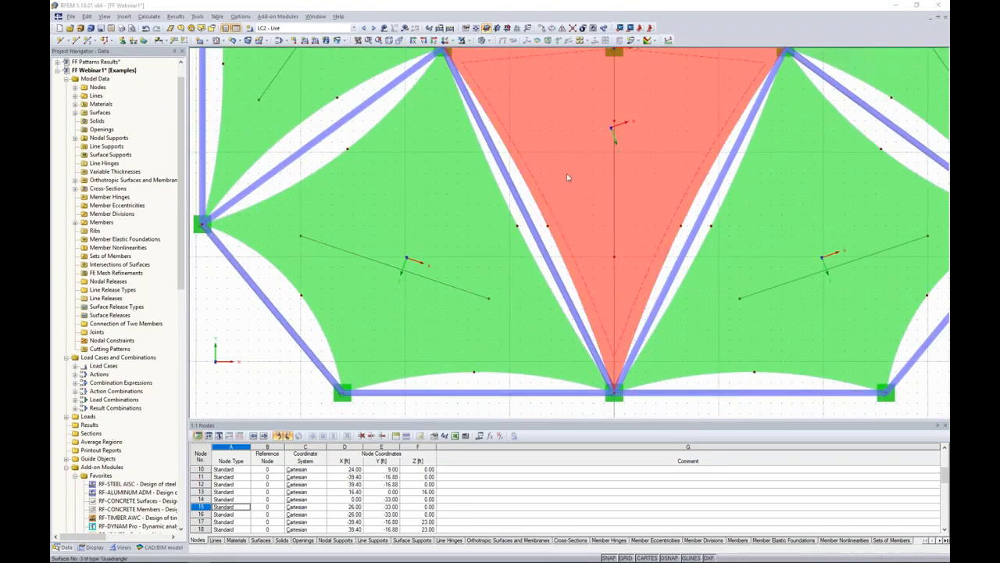
double_click(566, 173)
left_click(363, 281)
left_click(481, 292)
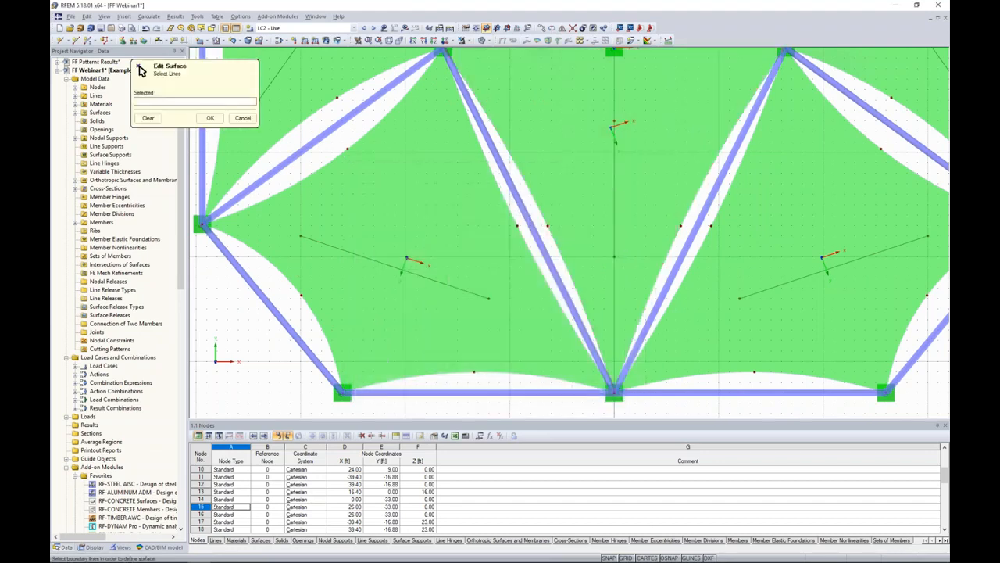
left_click(613, 186)
left_click(212, 119)
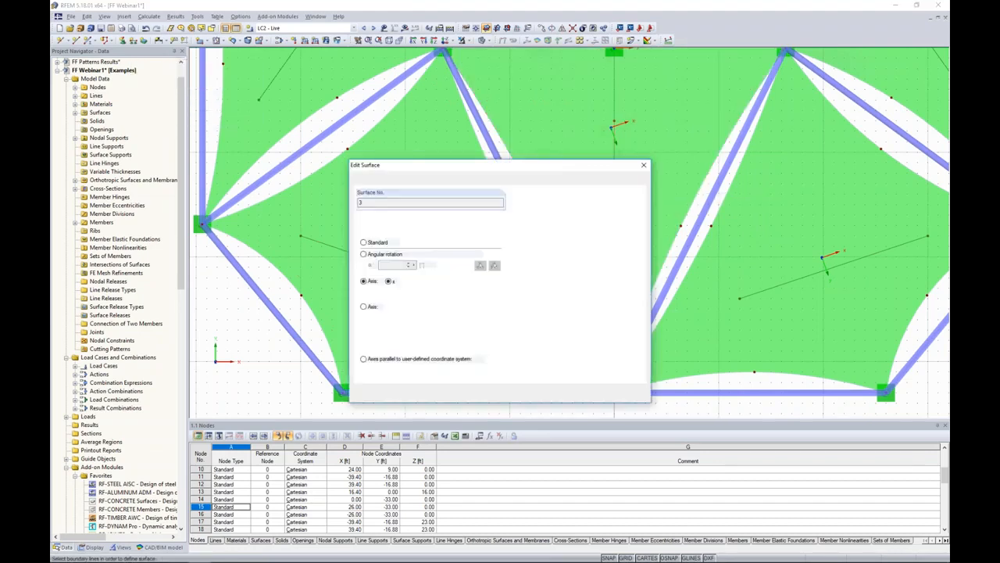
left_click(592, 394)
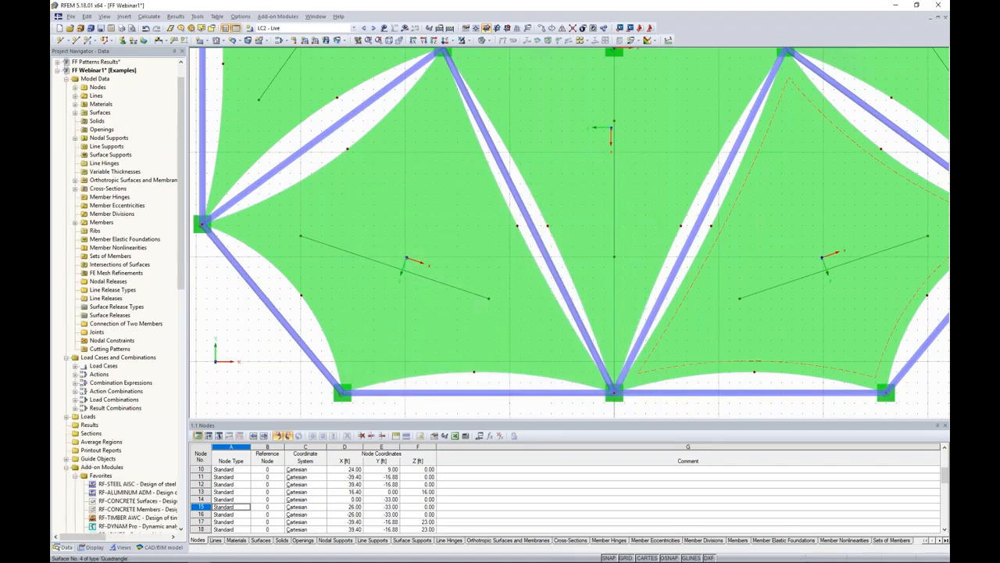
Align the input x-axis of the lower-right membrane surface parallel to the mirrored guide line beneath it.
middle_click_drag(784, 314, 685, 337)
double_click(692, 329)
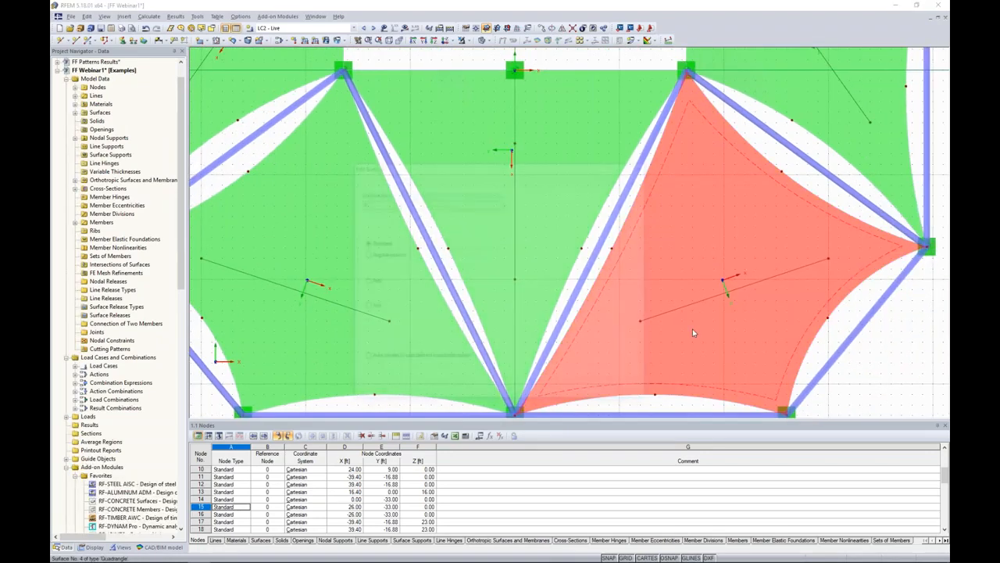
left_click(364, 280)
left_click(480, 292)
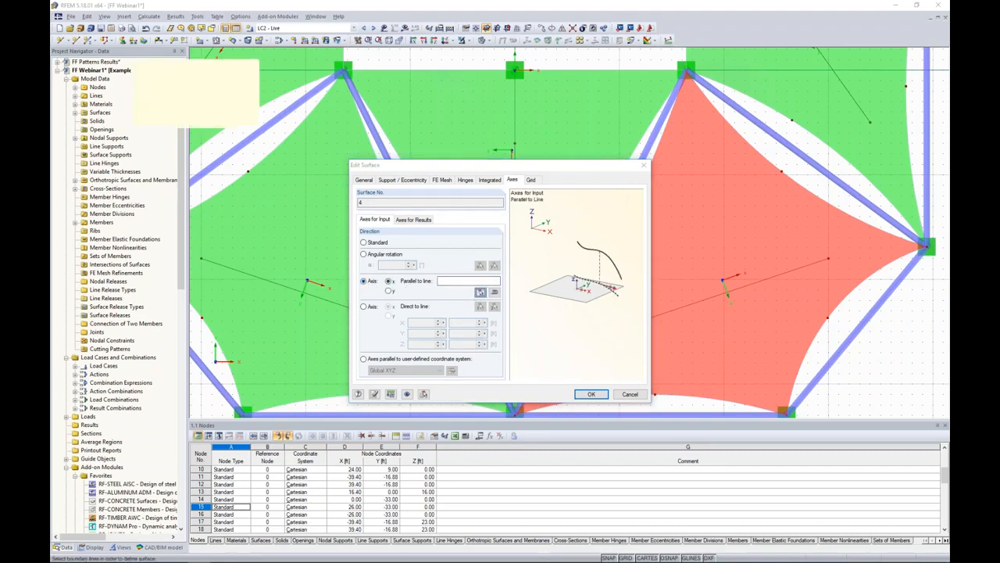
left_click(215, 121)
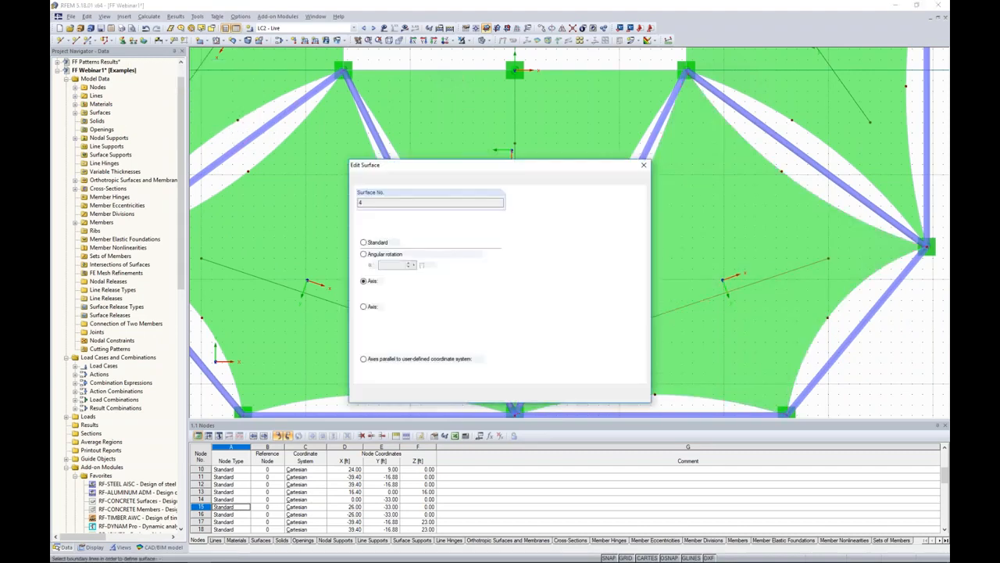
left_click(593, 393)
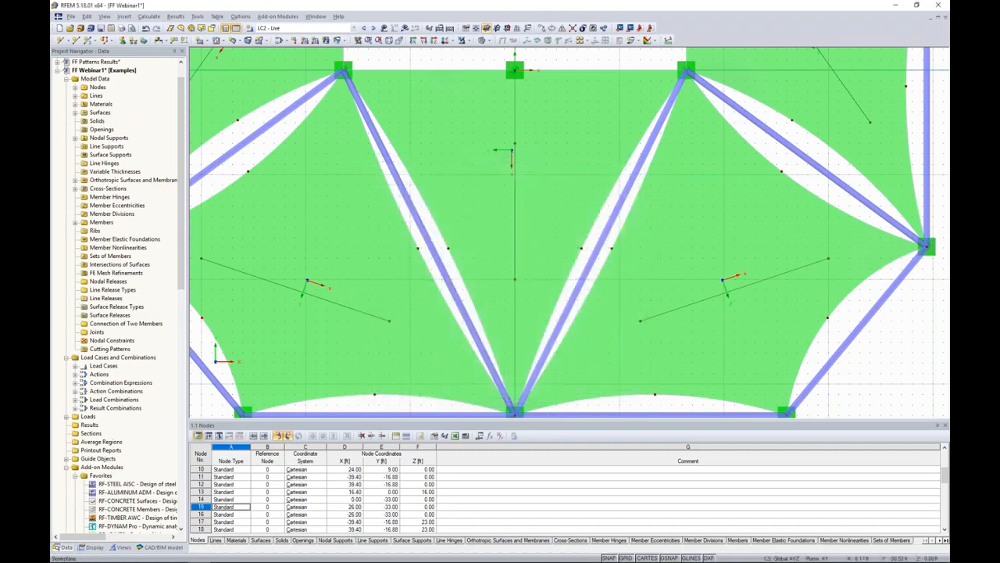
Align the input x-axis of the upper-right membrane surface parallel to guide line 39.
middle_click_drag(776, 217, 732, 293)
double_click(719, 168)
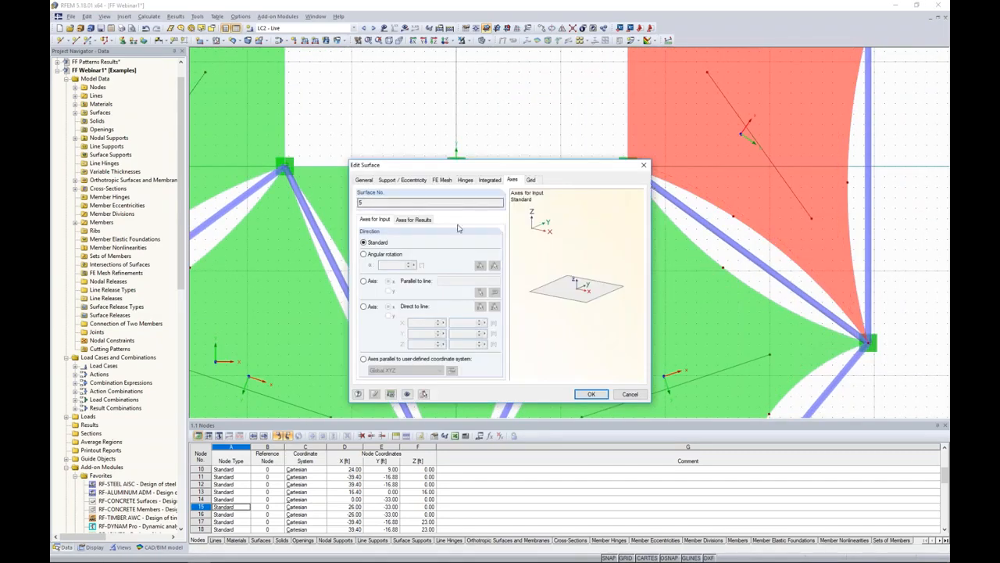
left_click(363, 281)
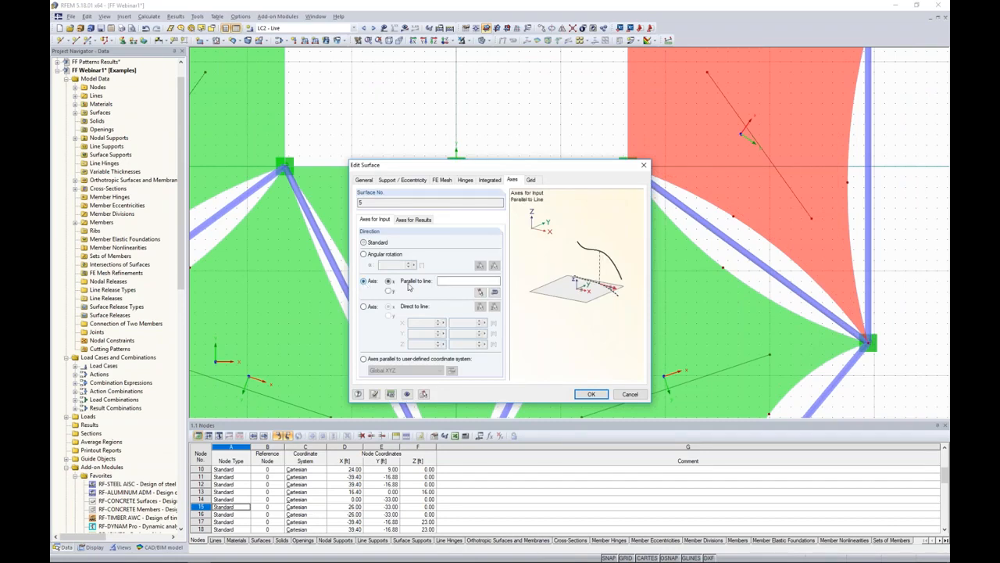
left_click(479, 292)
type("39")
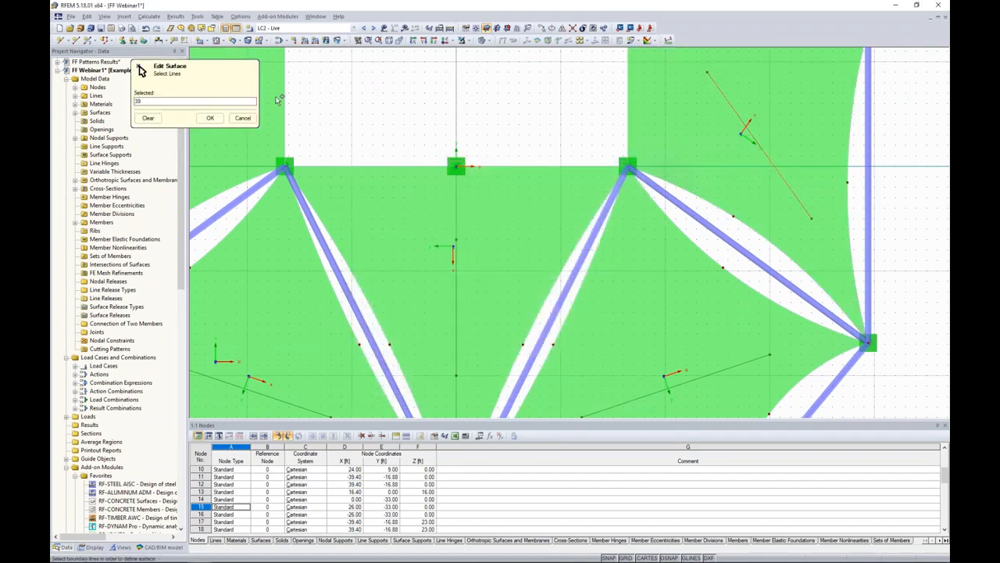
left_click(210, 118)
left_click(592, 394)
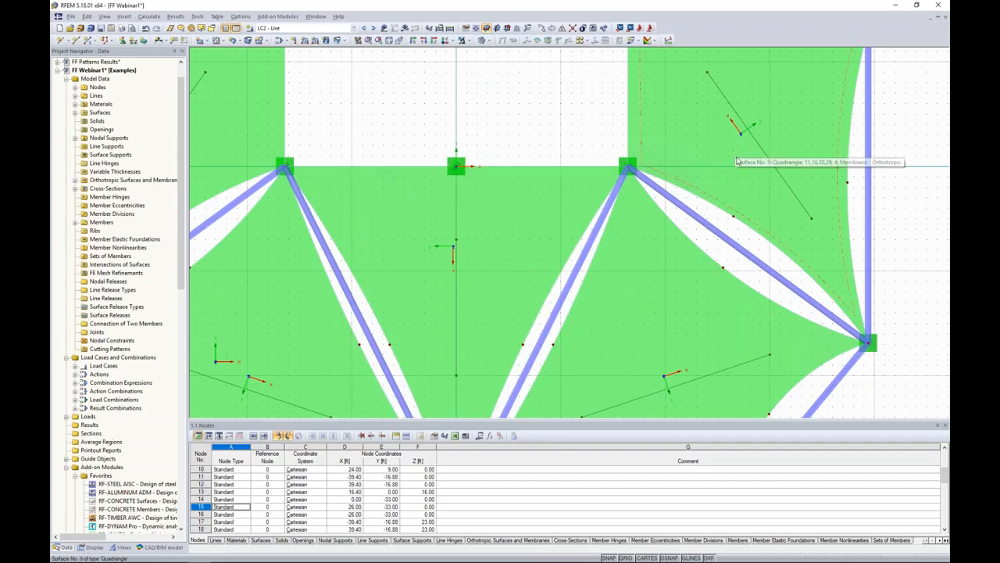
Set the Ey modulus of elasticity of the orthotropic elastic 2D Membrane material to 44 ksi.
scroll(738, 161, "down", 3)
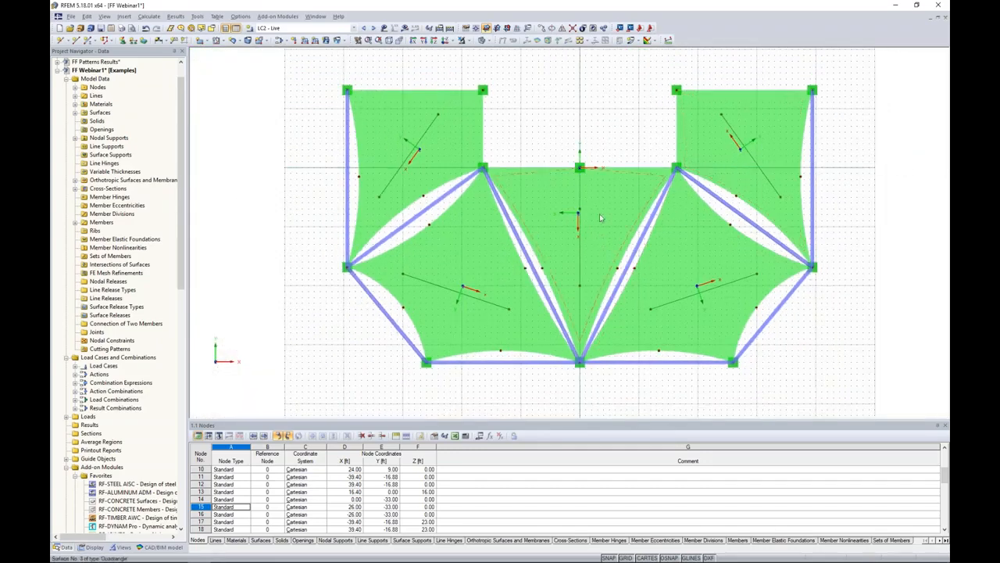
middle_click_drag(617, 390, 641, 119, "ctrl")
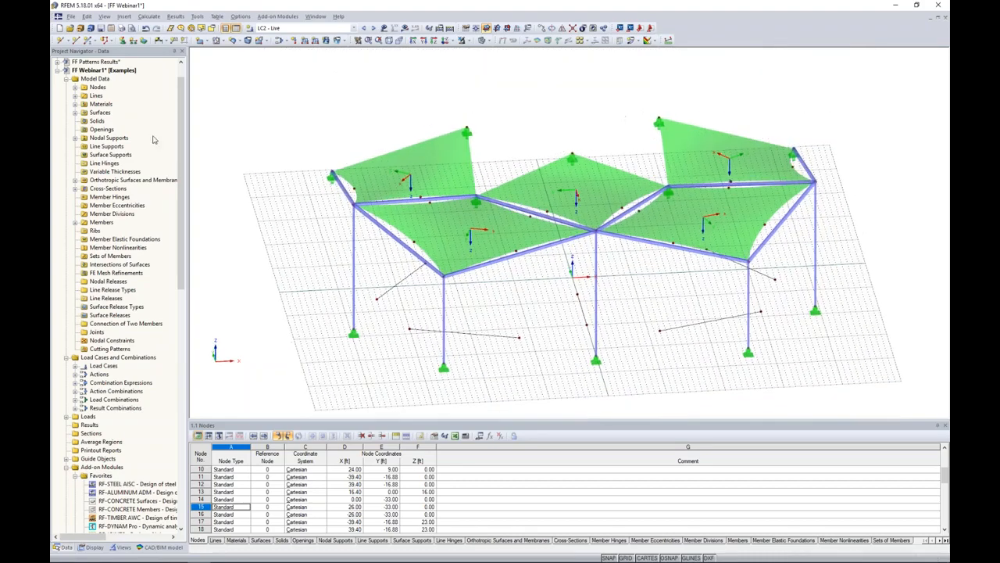
left_click(75, 105)
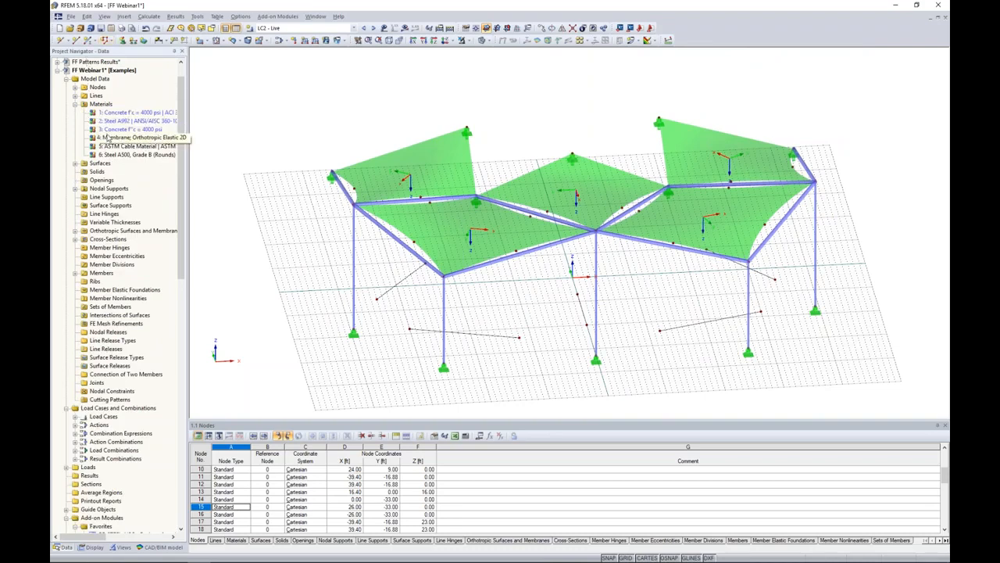
left_click(107, 138)
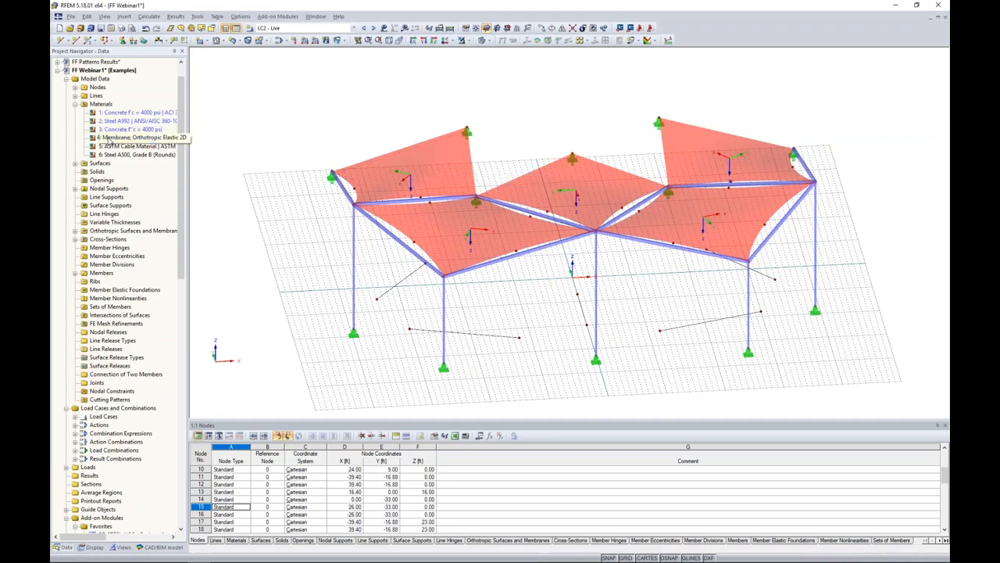
left_click(108, 138)
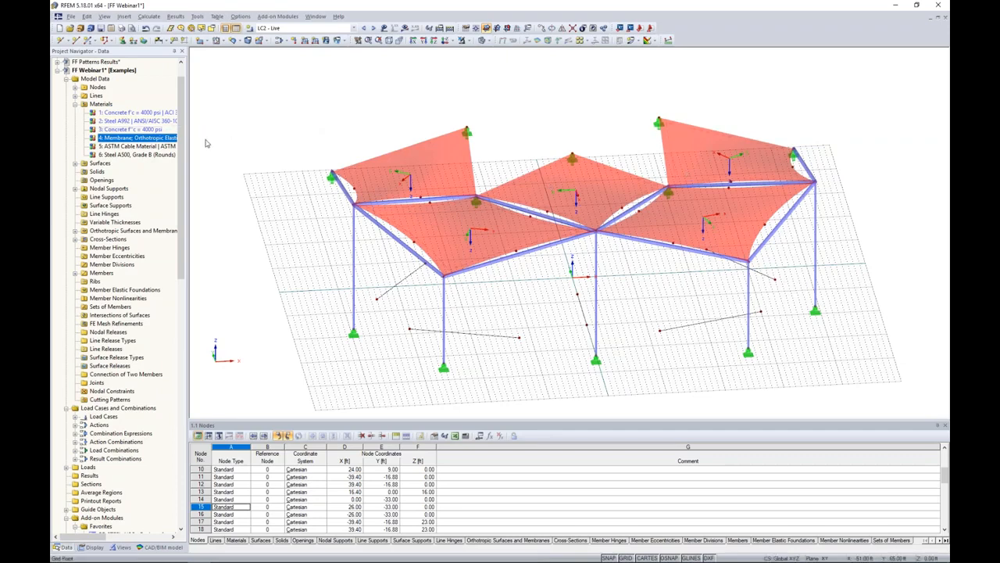
double_click(118, 137)
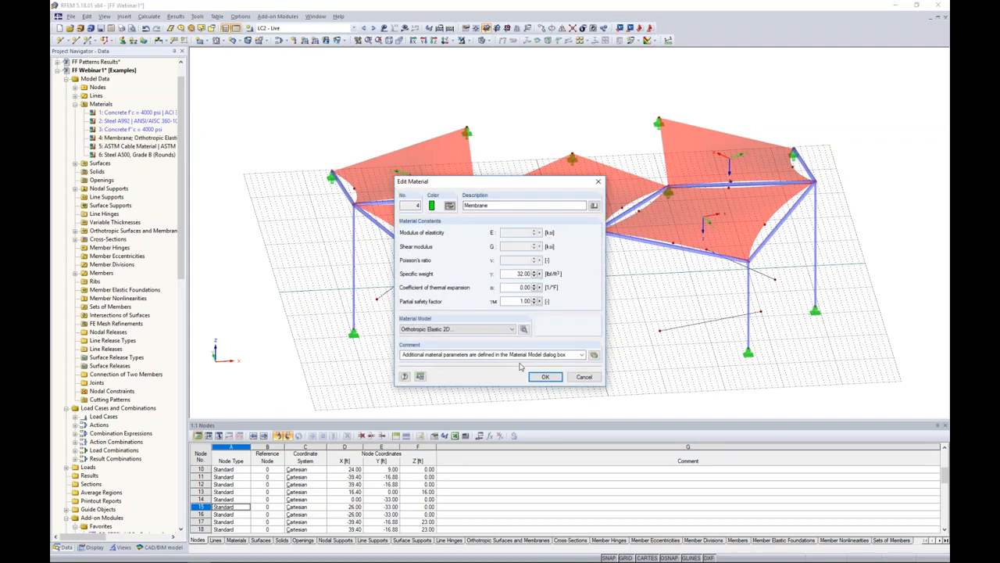
left_click(524, 329)
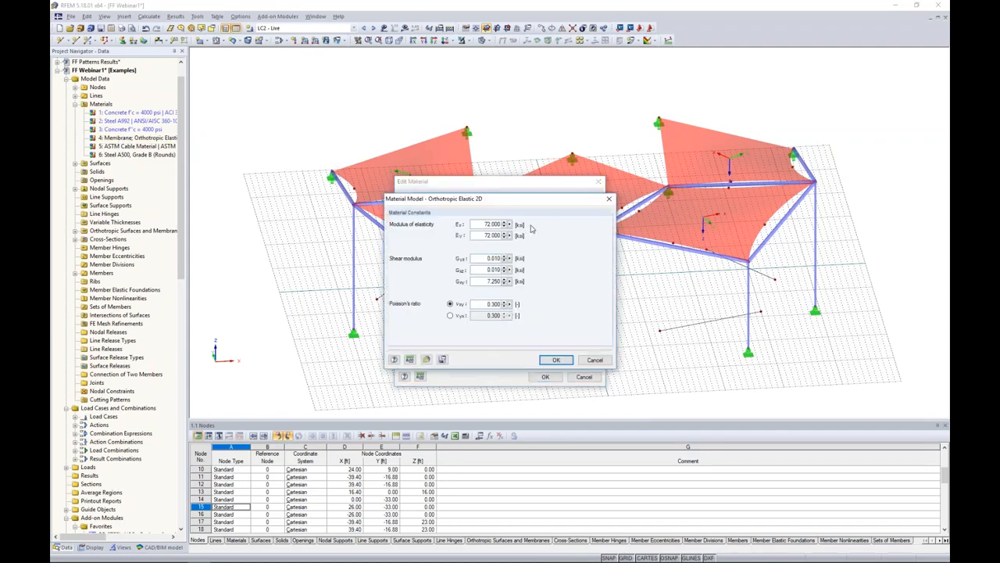
left_click_drag(483, 235, 526, 234)
type("44")
left_click(559, 360)
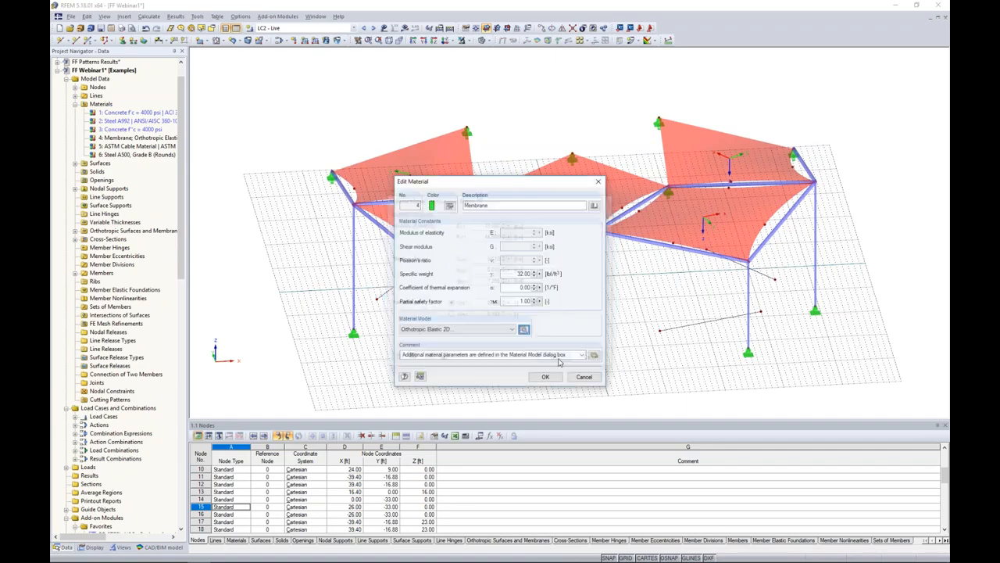
left_click(547, 377)
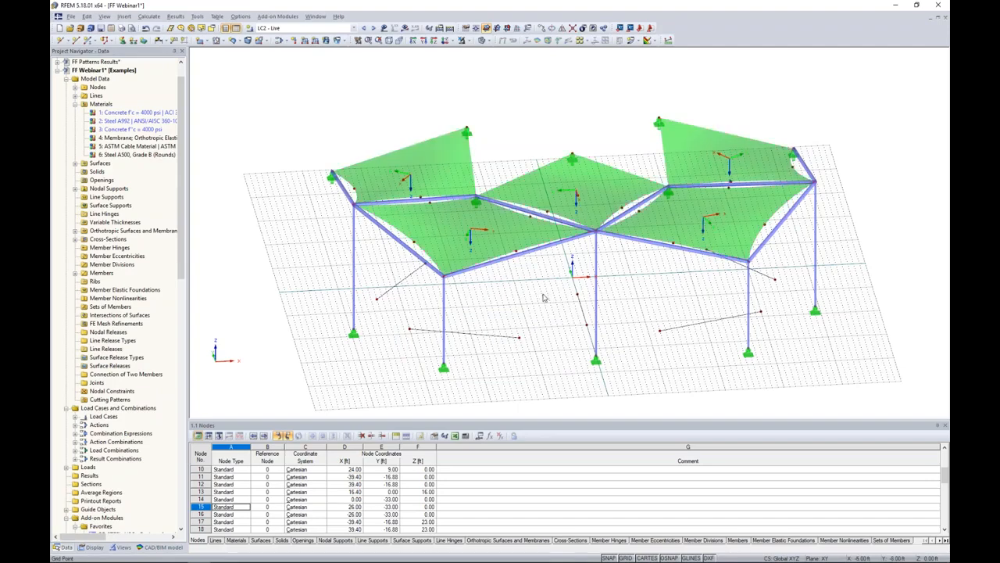
Switch to the open model FF Results.
scroll(545, 297, "down", 1)
middle_click_drag(545, 298, 523, 300, "ctrl")
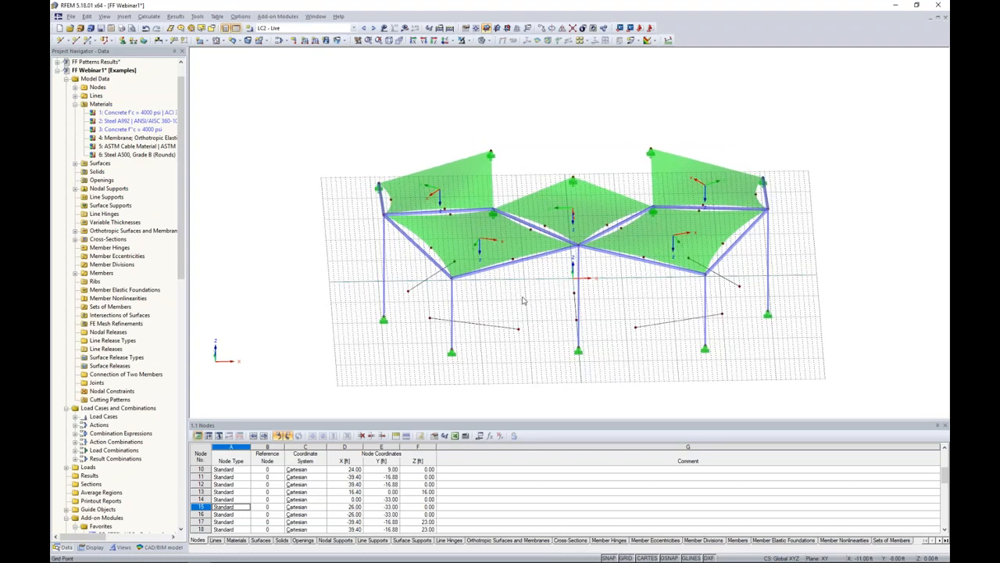
right_click(502, 250)
left_click(554, 149)
left_click(301, 27)
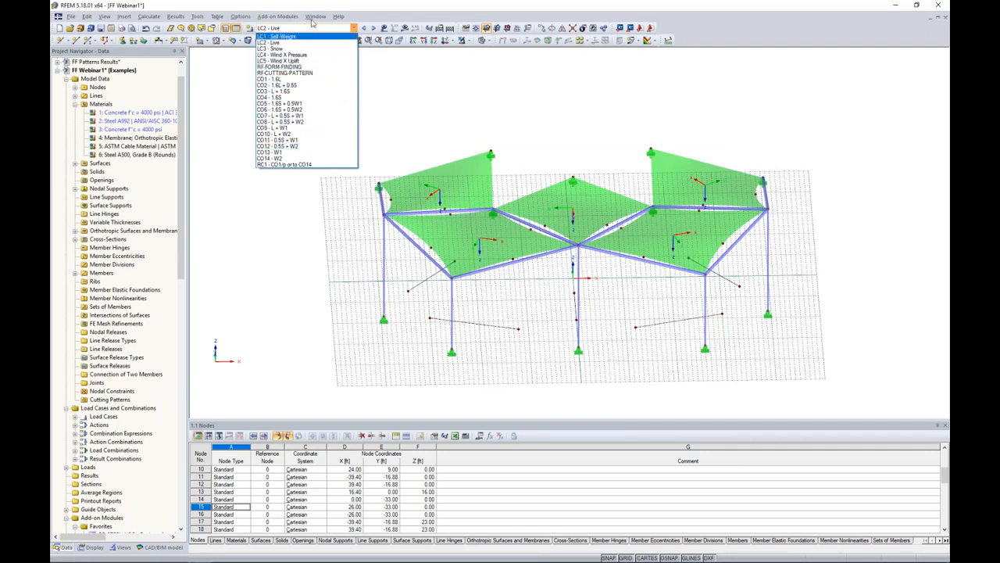
left_click(312, 21)
left_click(315, 16)
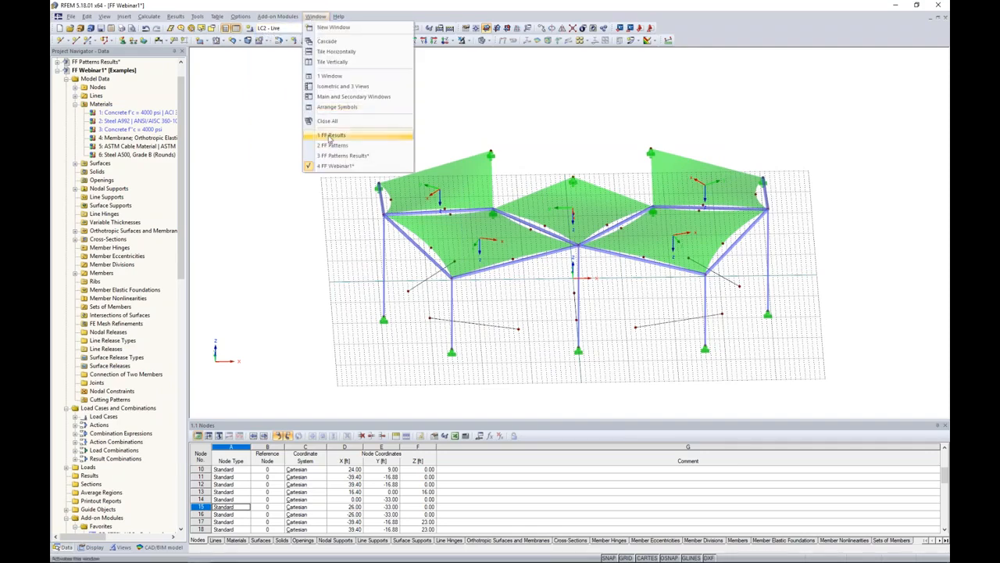
left_click(352, 137)
Step through the global deformation results of the load combinations from CO1 to CO6, 1.6S + 0.5W2.
left_click_drag(181, 328, 179, 80)
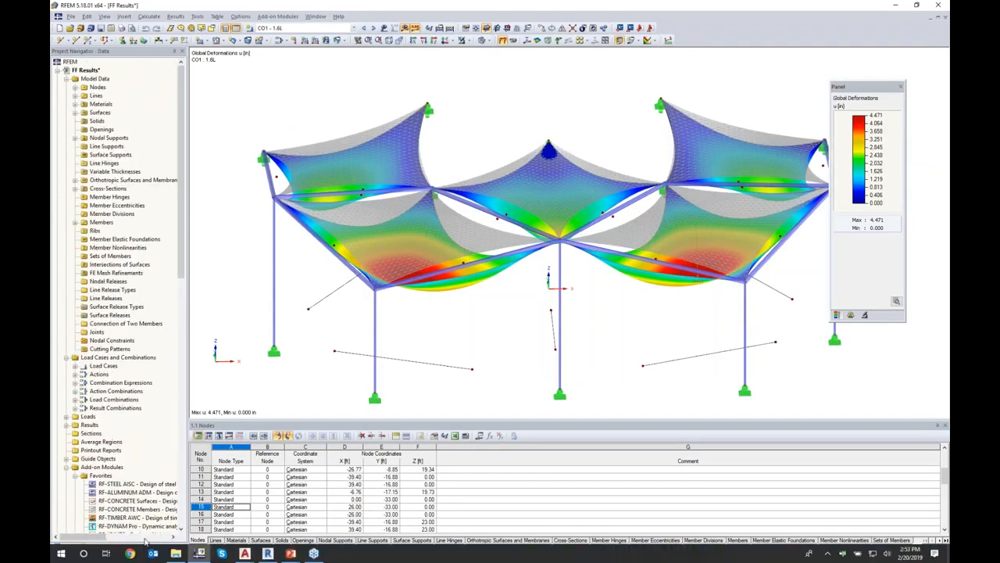
left_click(146, 547)
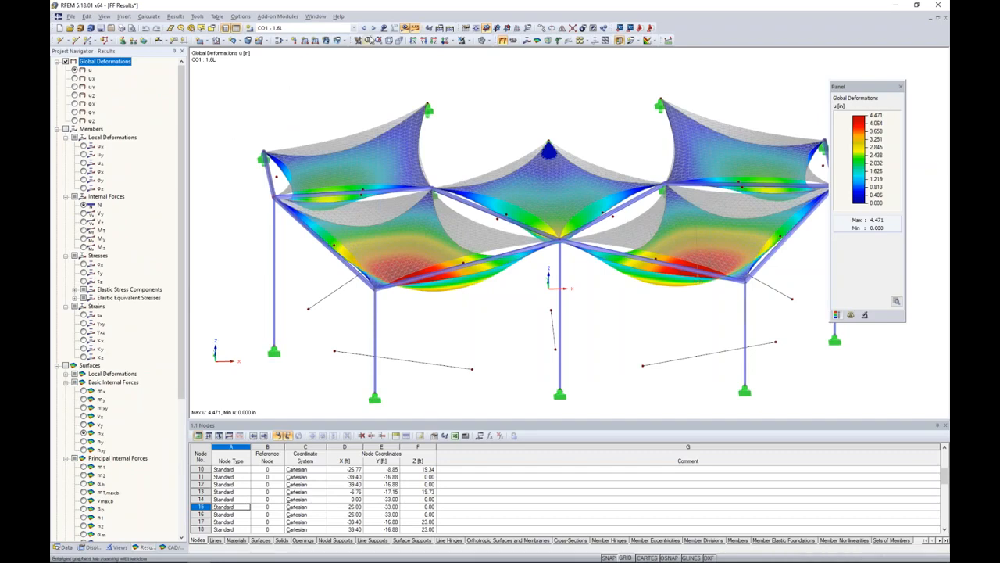
left_click(374, 29)
left_click(373, 29)
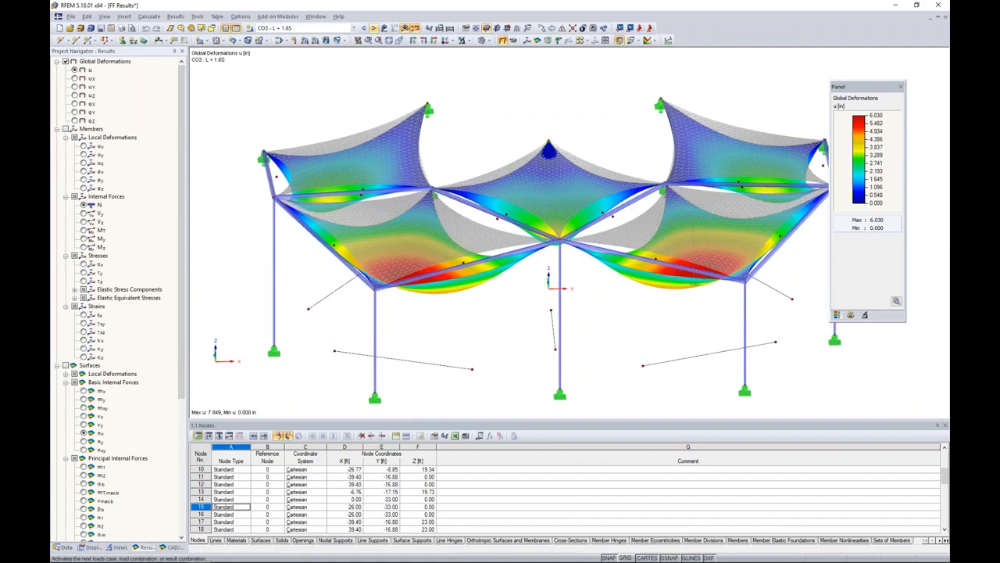
left_click(373, 28)
left_click(374, 28)
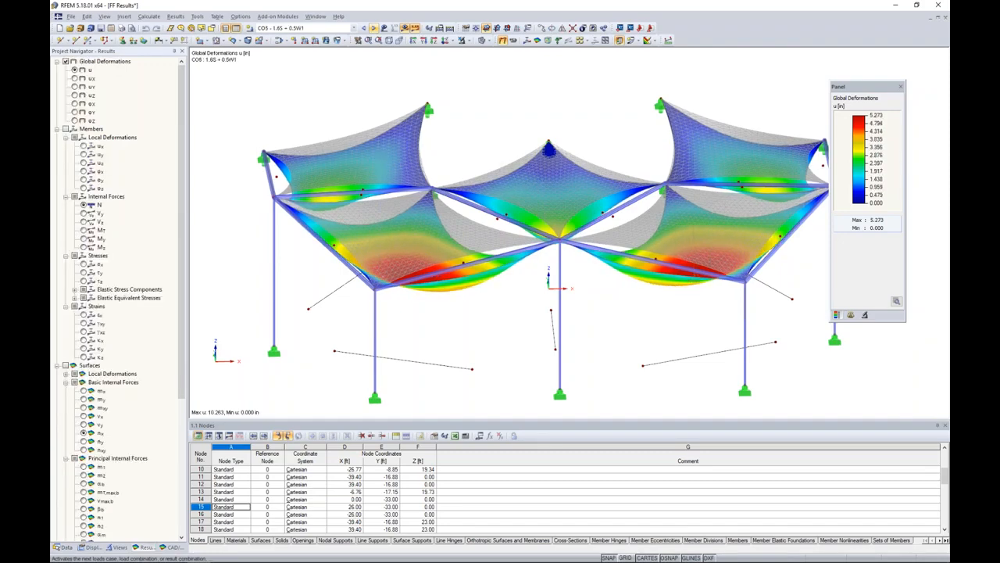
left_click(373, 28)
middle_click_drag(670, 313, 675, 293)
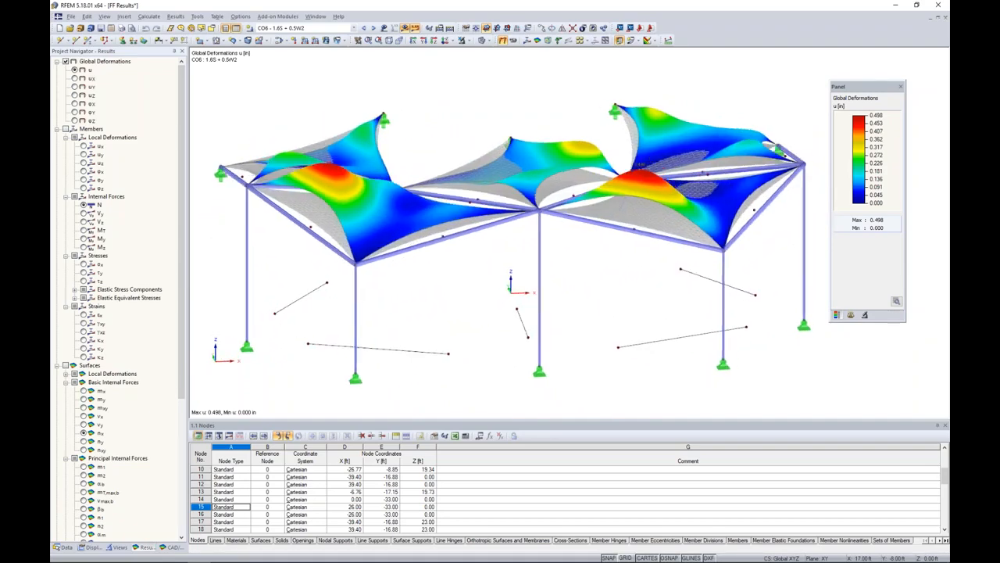
Show the global deformations for load combination CO8, L + 0.5S + W2, and view the canopy from the front.
left_click(373, 27)
left_click(373, 28)
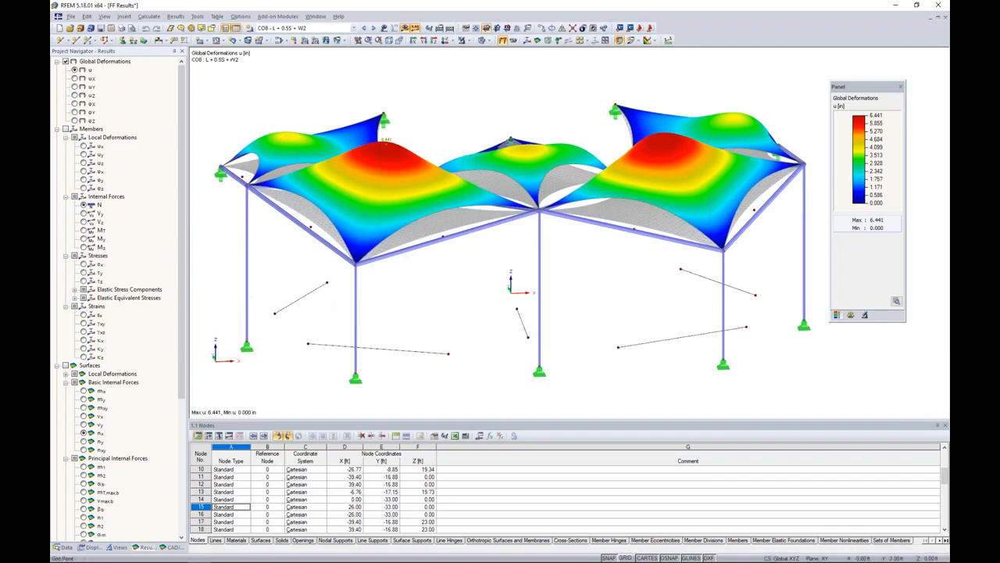
middle_click_drag(488, 295, 456, 292, "ctrl")
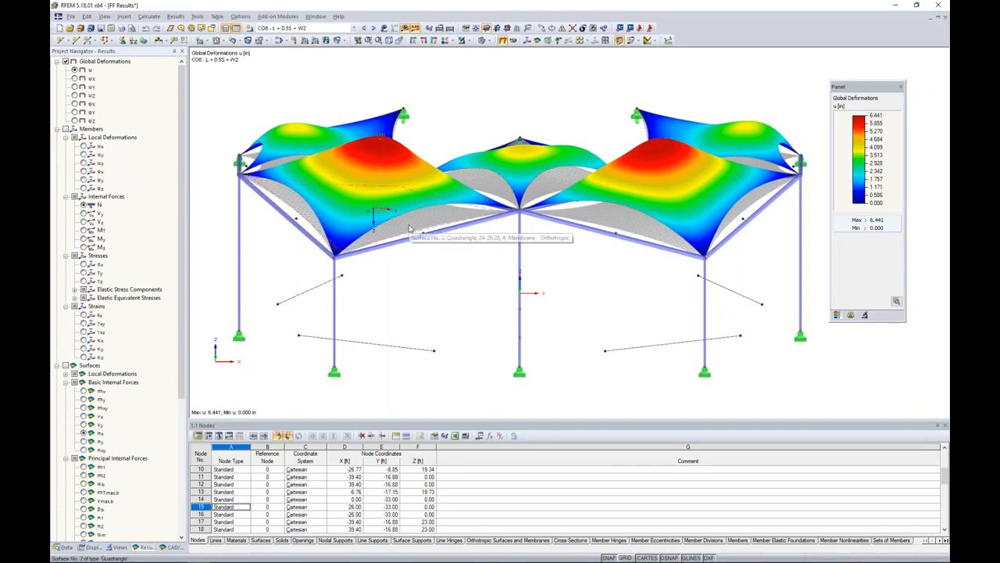
Compare the membranes' basic internal forces n-y and n-x for load combination CO8, leaving n-x displayed.
left_click(84, 433)
left_click(84, 441)
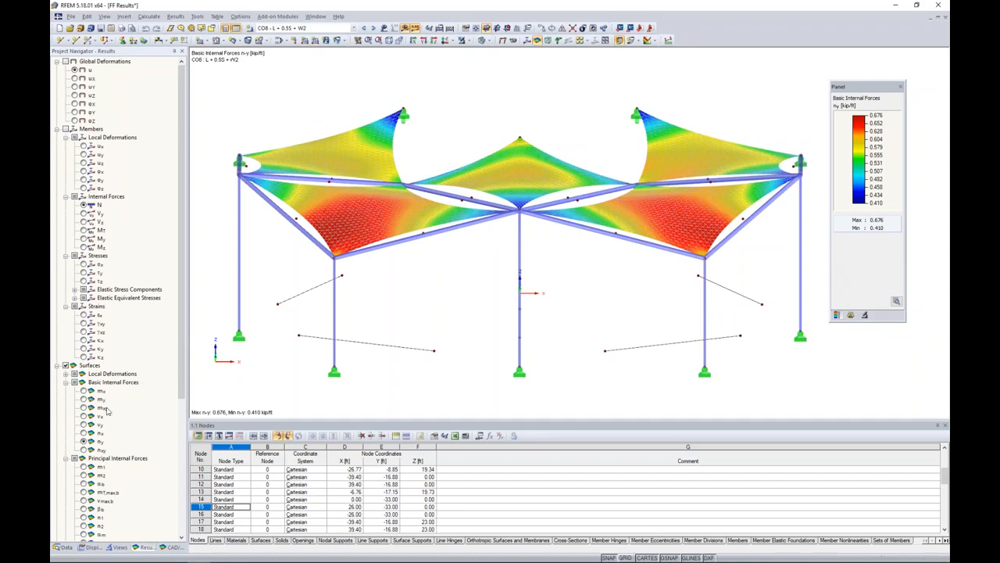
left_click(85, 432)
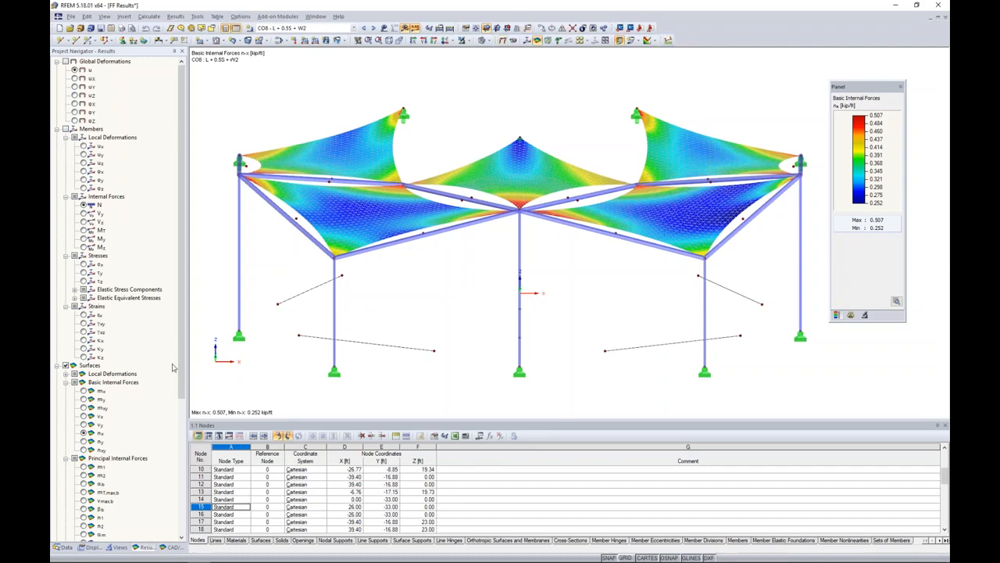
Open the RF-STEEL AISC add-on module for the design of the steel members.
left_click(61, 547)
scroll(114, 490, "down", 8)
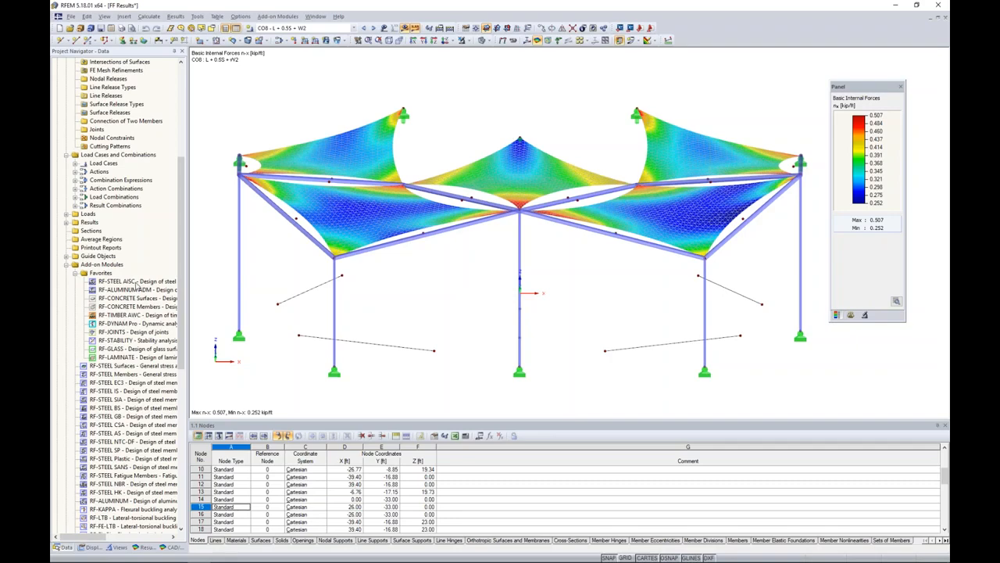
double_click(136, 283)
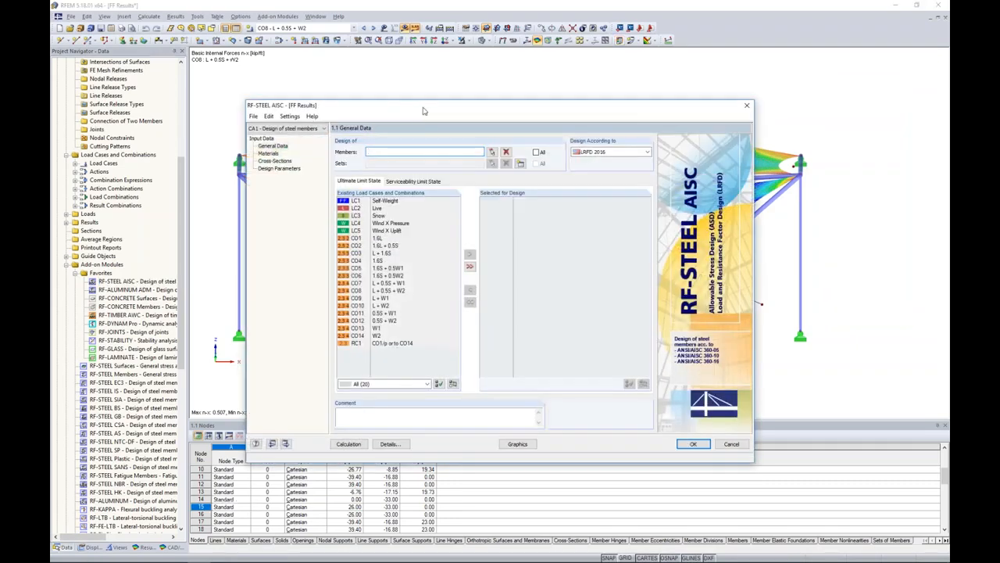
left_click_drag(438, 102, 469, 78)
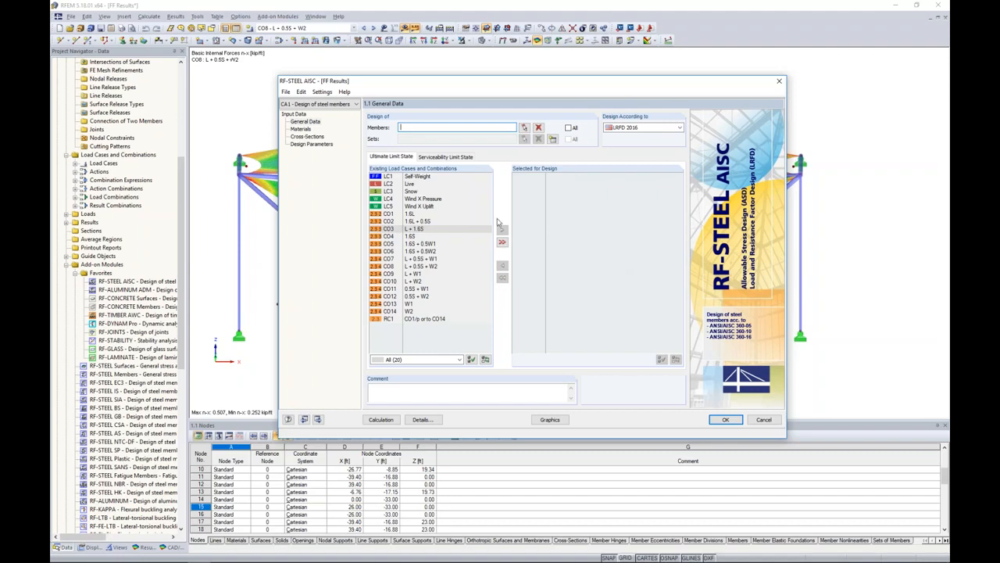
Isolate the members made of Steel A500, Grade B (Rounds) and assign all of them, 21-35, to the steel design.
left_click(524, 128)
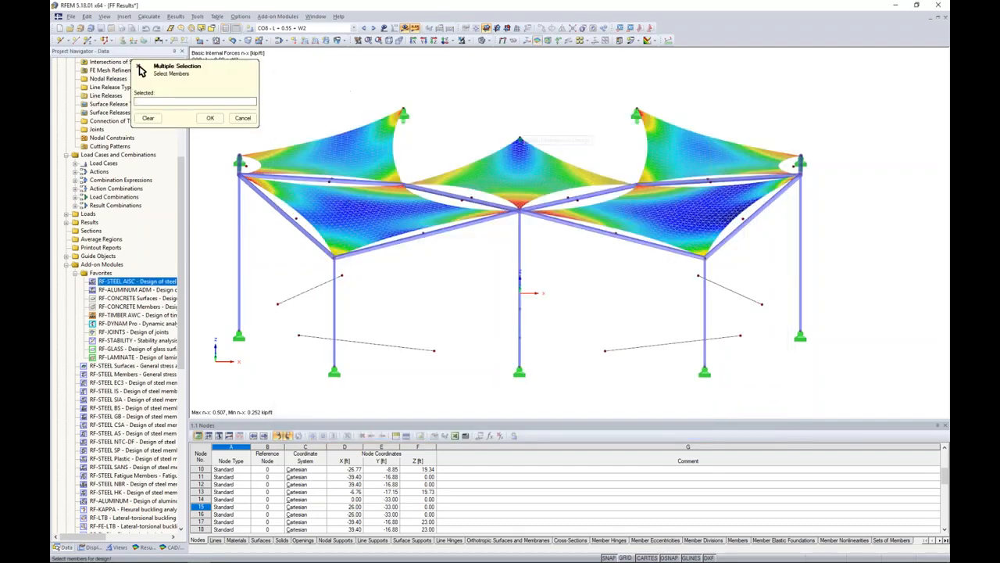
left_click(118, 547)
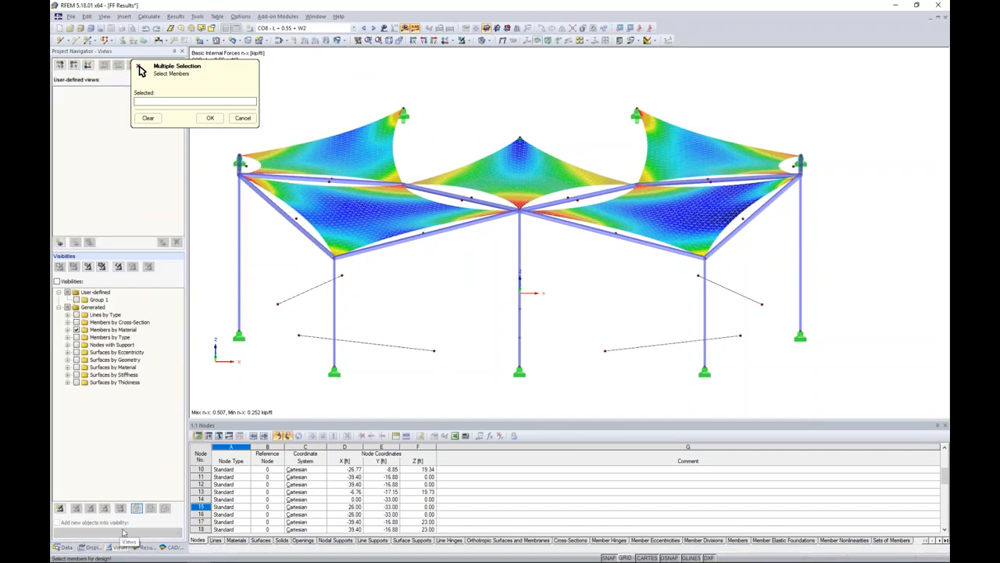
left_click(68, 329)
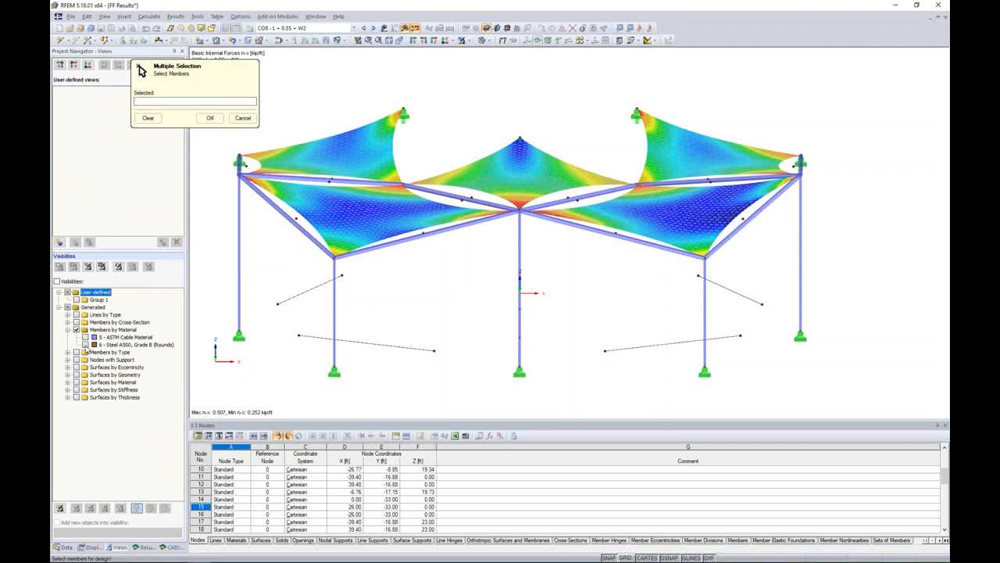
left_click(85, 345)
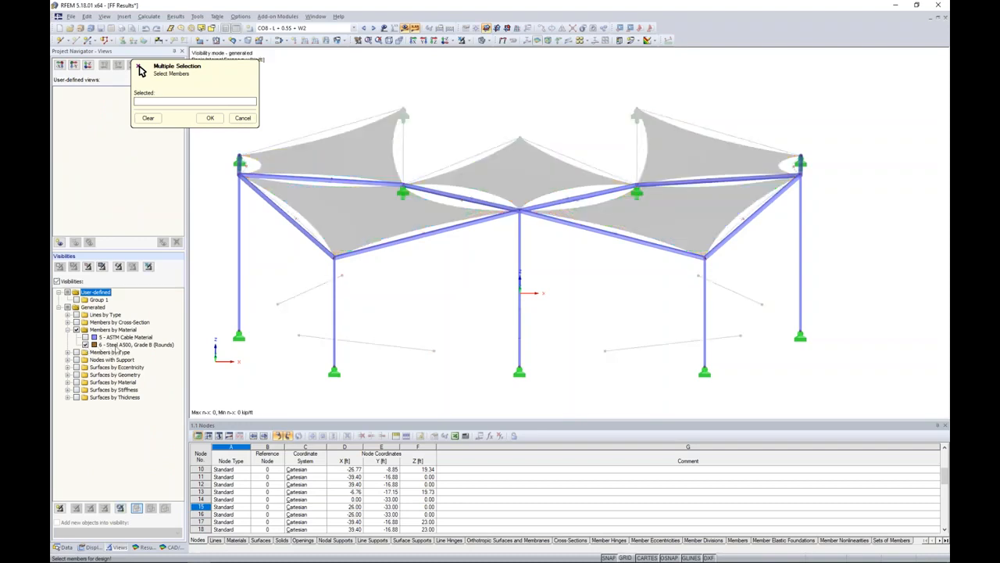
scroll(666, 280, "down", 3)
left_click_drag(828, 380, 296, 98)
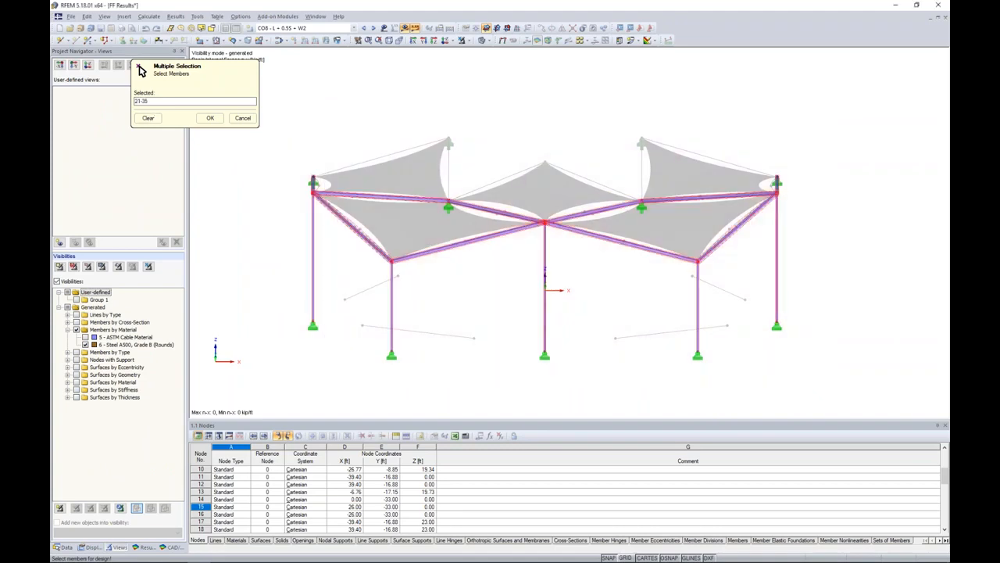
left_click(211, 117)
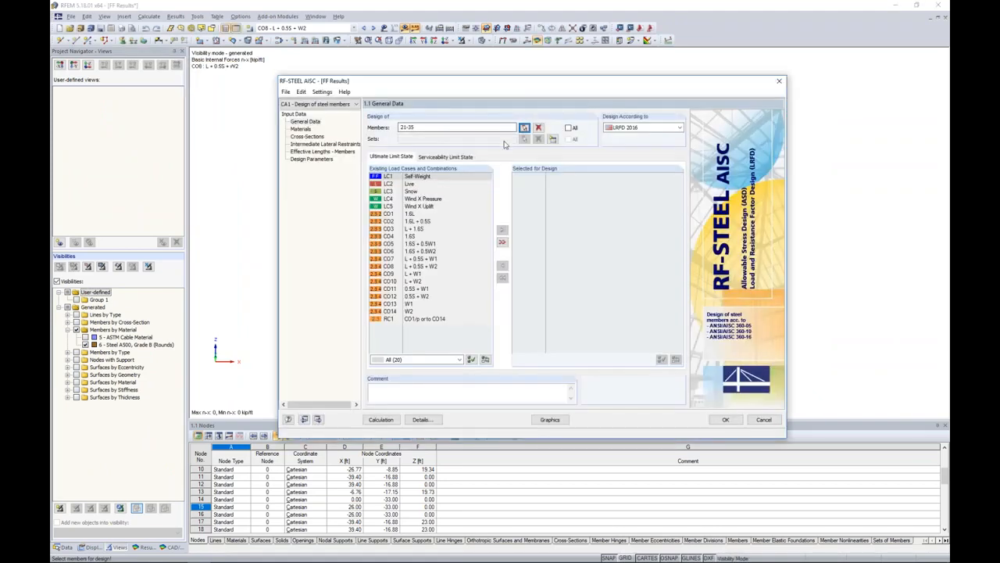
Select load combinations CO1 to CO14 for the ultimate limit state design and keep LRFD 2016 as the design standard.
left_click(406, 200)
left_click(409, 214)
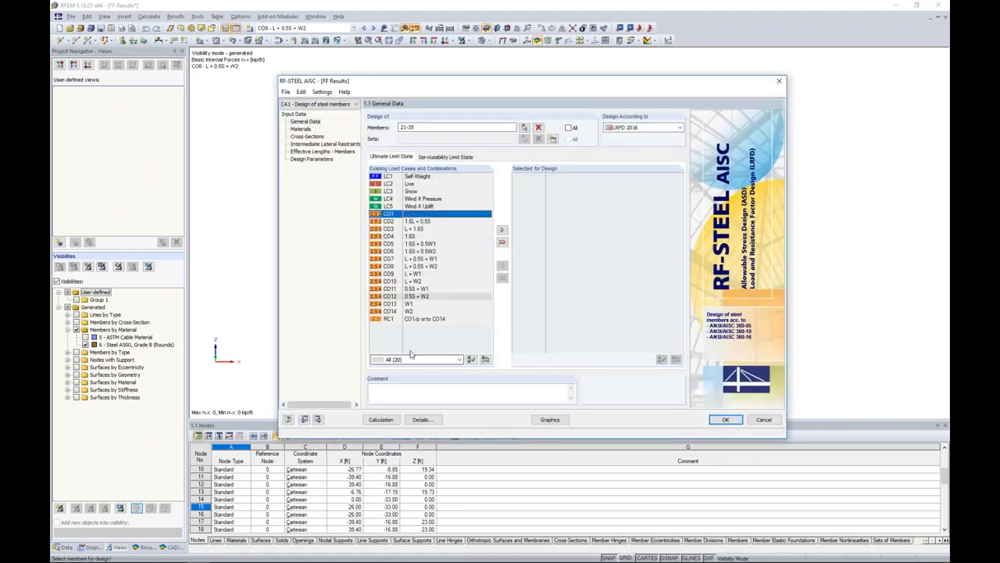
left_click(416, 312)
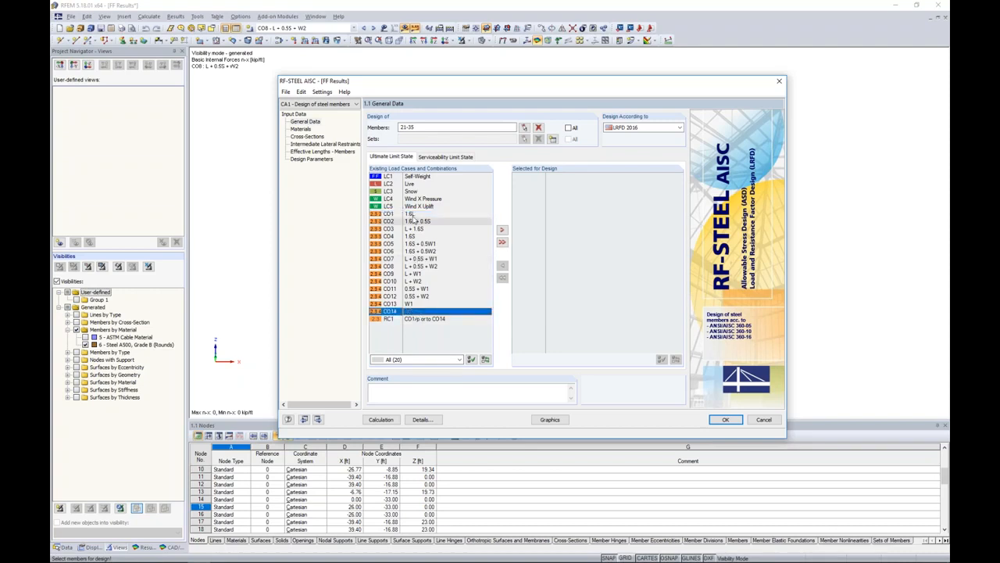
left_click(410, 215, "shift")
left_click(502, 231)
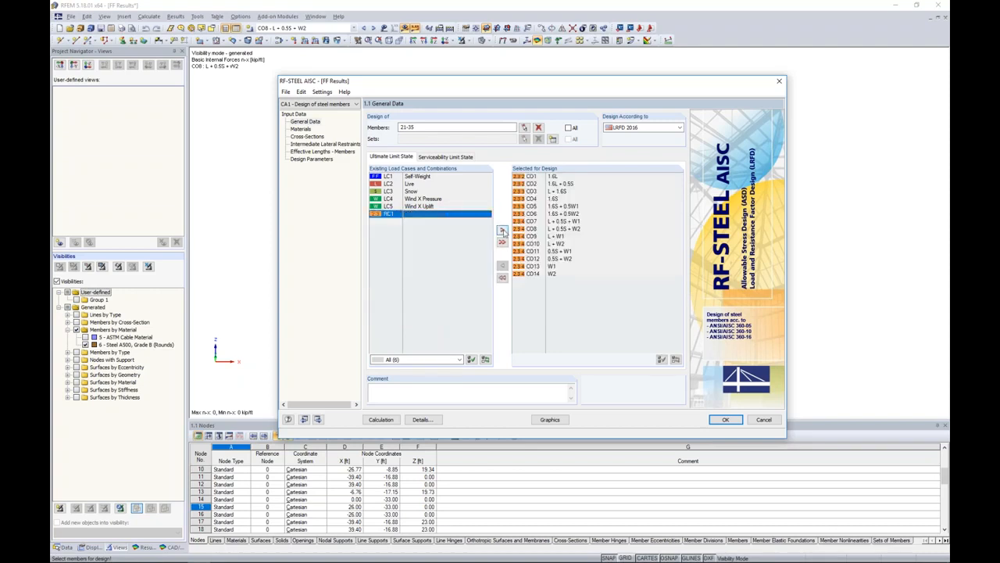
left_click(658, 129)
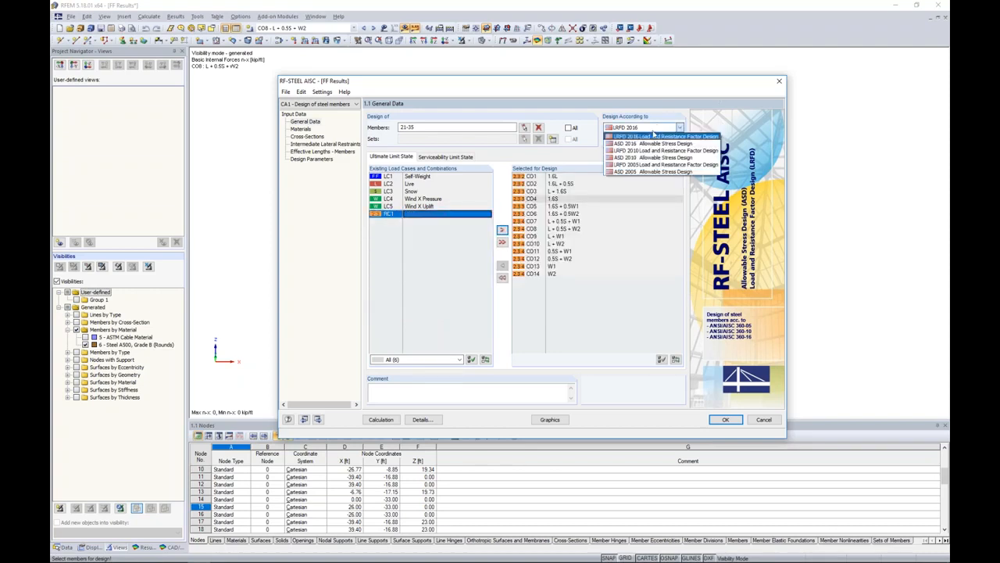
left_click(650, 137)
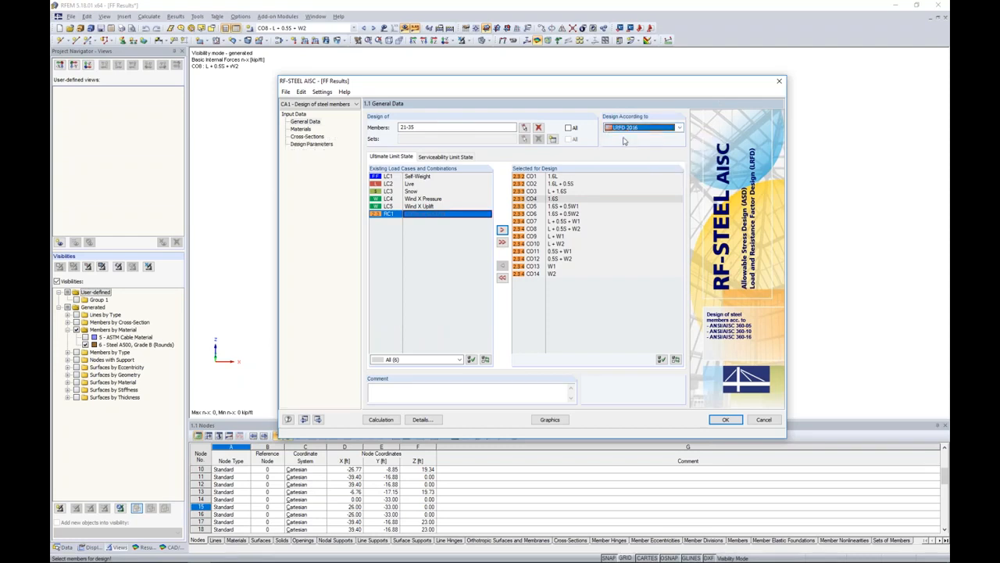
Review the Steel A500, Grade B (Rounds) material, the Round HSS 7.5x0.500 cross-section and the effective lengths of the members.
left_click(301, 129)
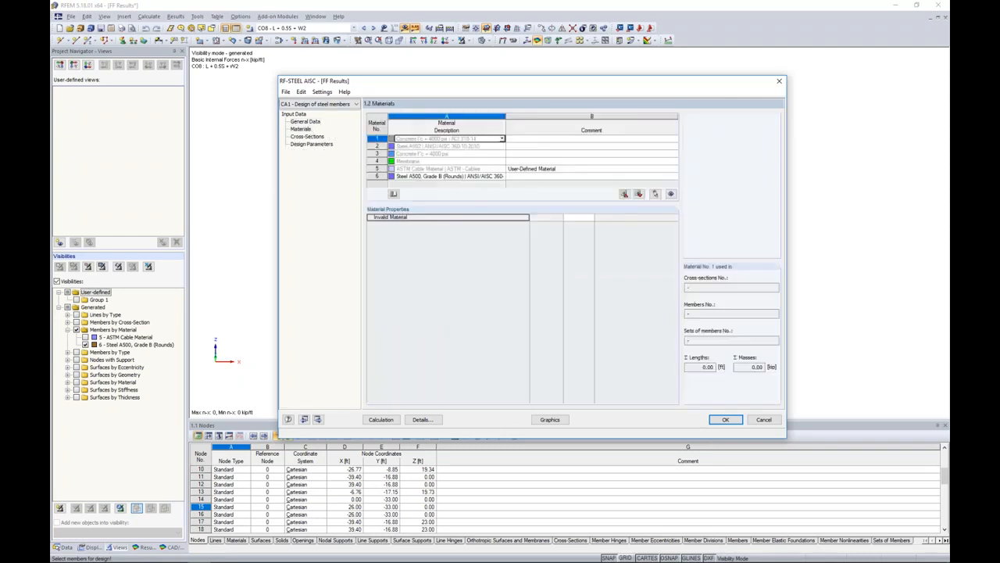
left_click(309, 136)
left_click(305, 123)
left_click(301, 129)
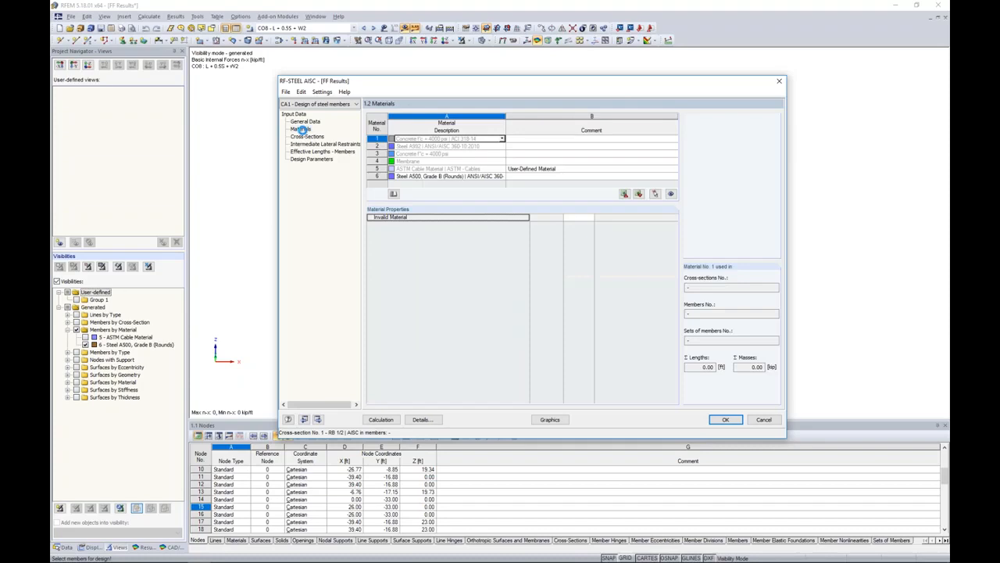
left_click(408, 177)
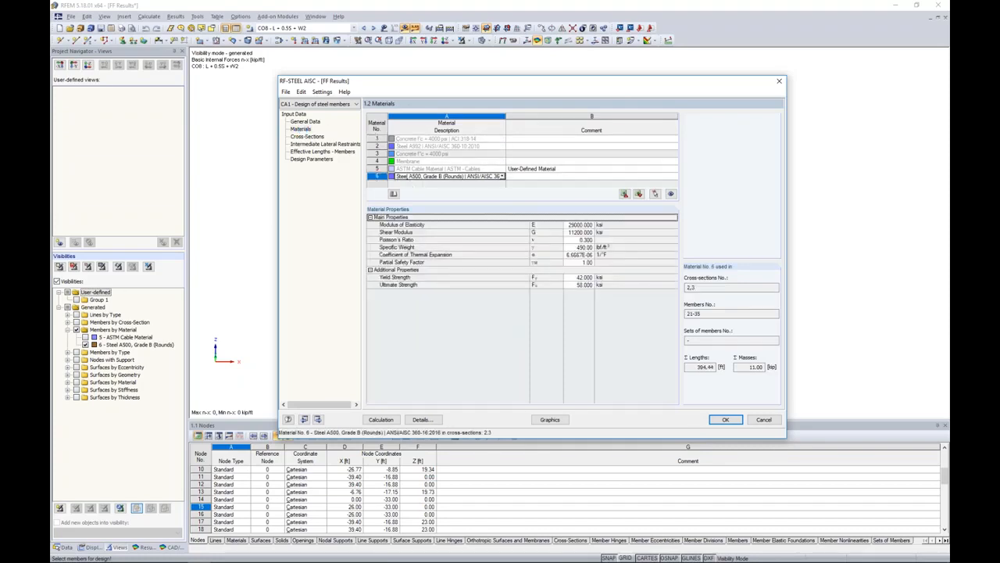
left_click(317, 137)
left_click(431, 154)
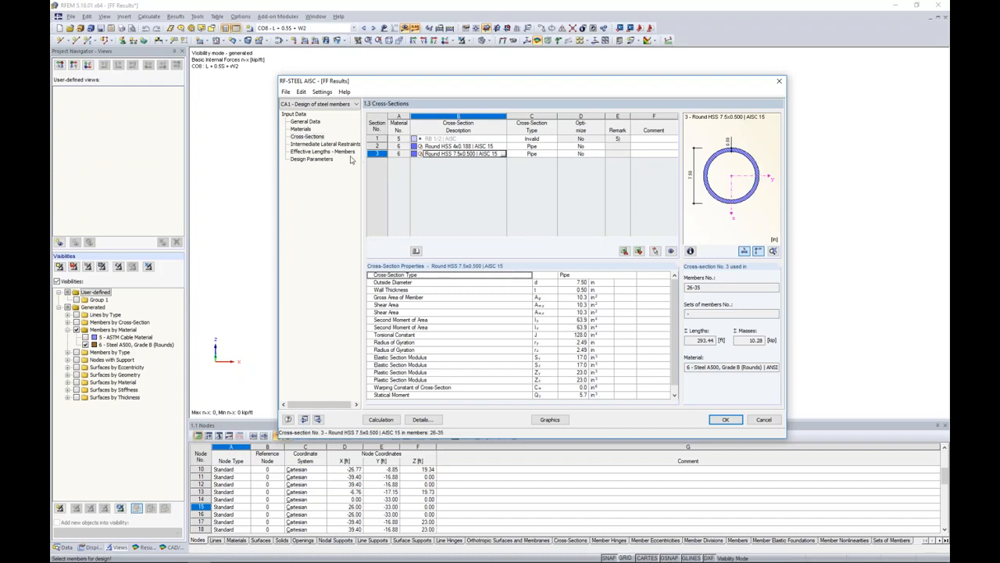
left_click(343, 152)
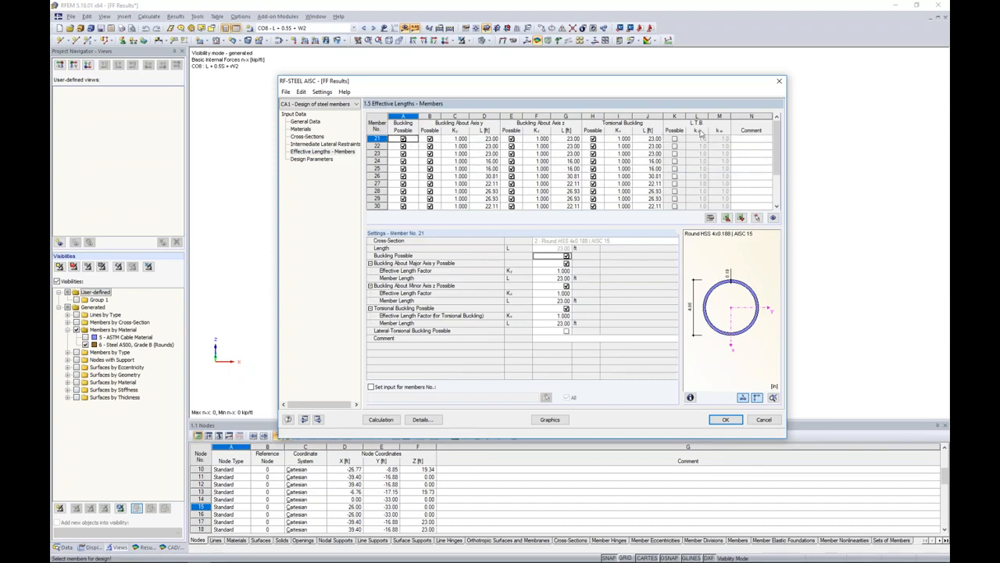
Calculate the steel design and list the results by member, with the model uncovered behind the dialog.
left_click(382, 419)
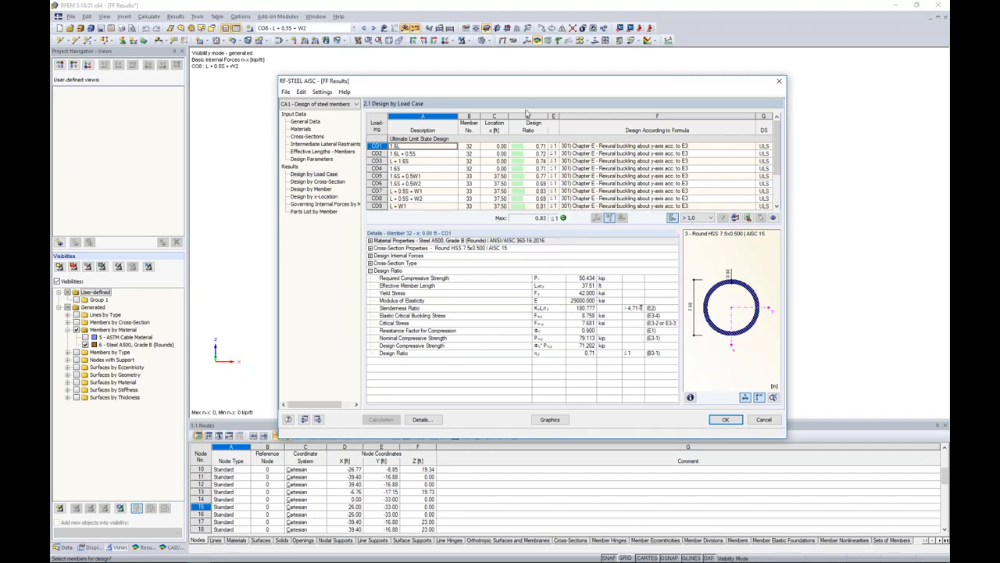
left_click_drag(517, 87, 475, 257)
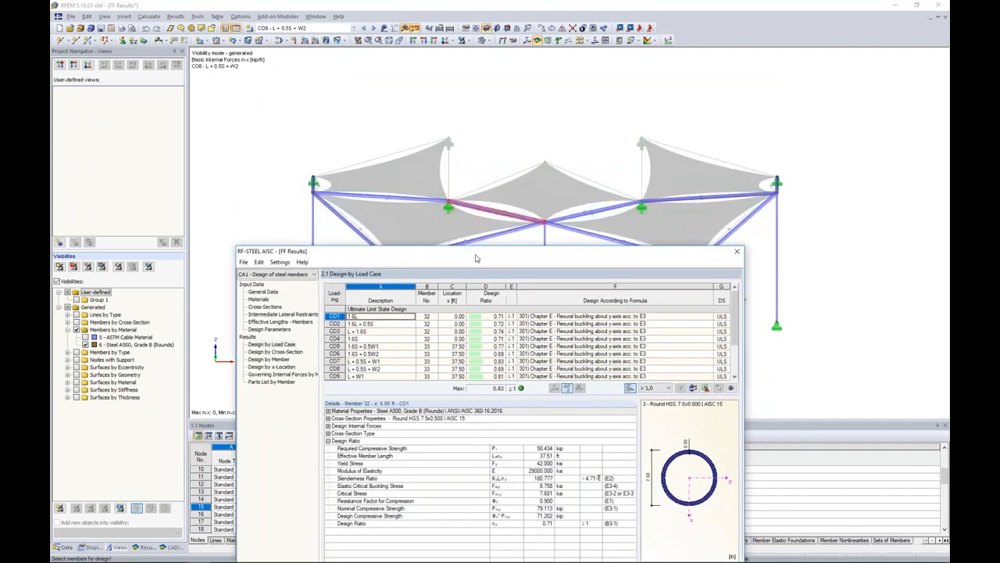
left_click(269, 360)
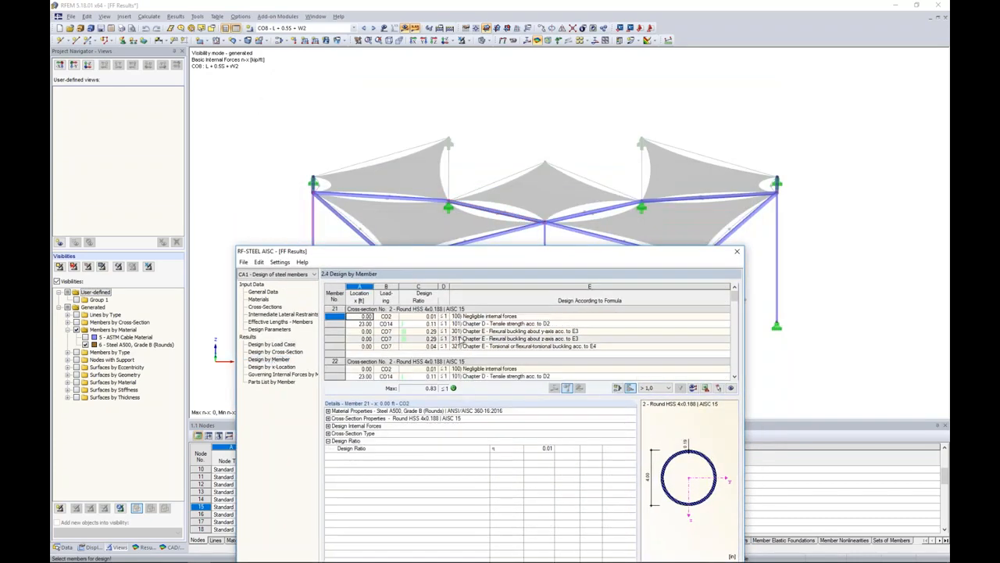
Examine the design checks of individual members 24 to 27, locating each one in the model.
scroll(569, 360, "down", 2)
left_click(556, 346)
left_click_drag(489, 254, 482, 338)
scroll(495, 420, "down", 3)
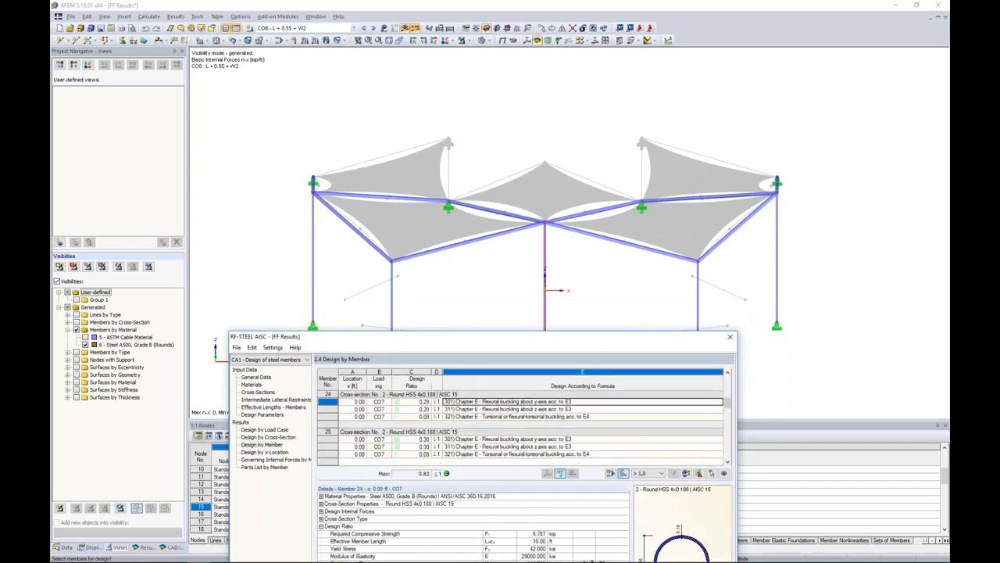
scroll(496, 419, "down", 3)
left_click(495, 424)
scroll(495, 425, "down", 3)
left_click(494, 439)
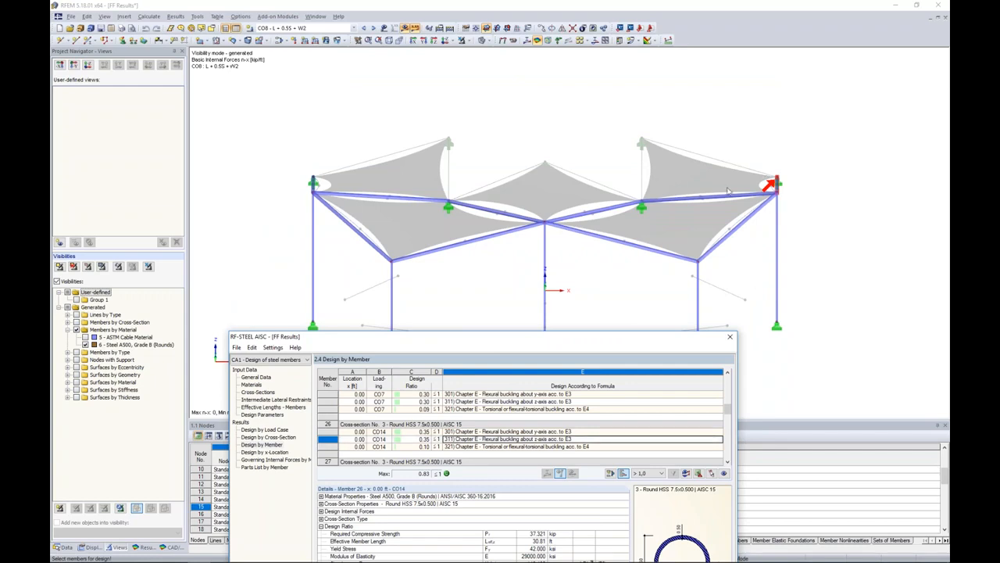
scroll(551, 416, "down", 3)
left_click(552, 432)
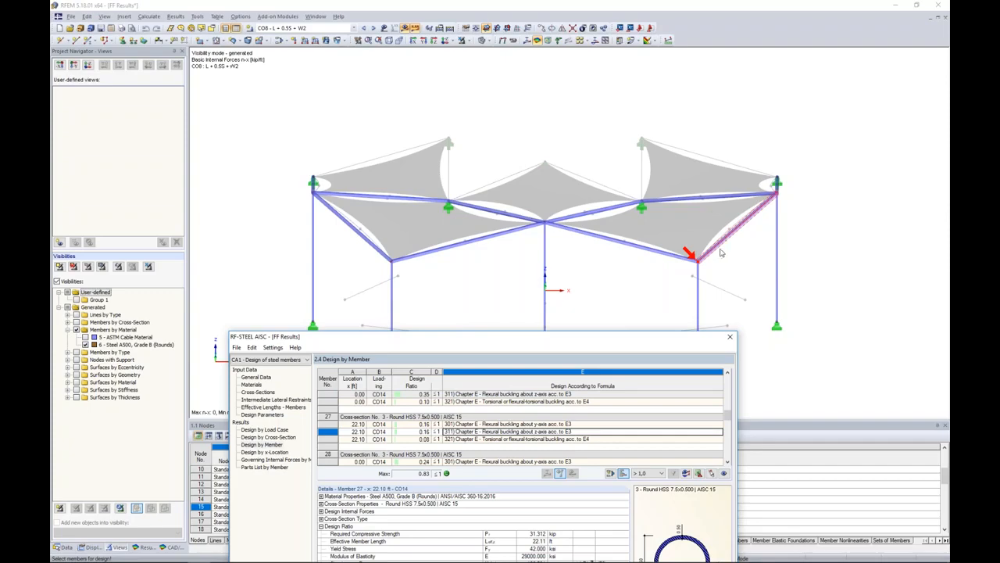
left_click_drag(587, 338, 616, 112)
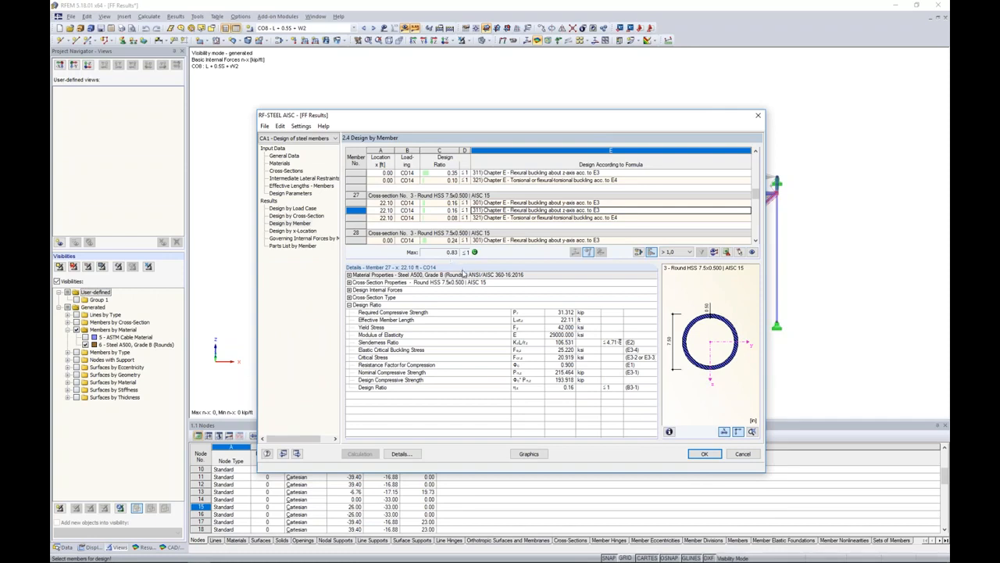
Display the RF-STEEL AISC CA1 design ratios graphically on the structure and inspect them from an oblique view.
left_click(529, 454)
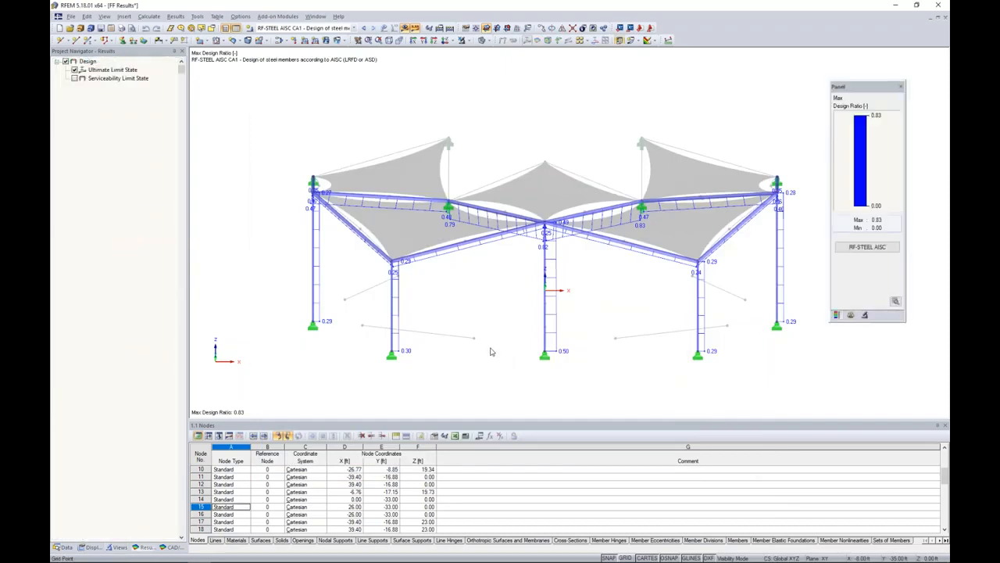
left_click(353, 28)
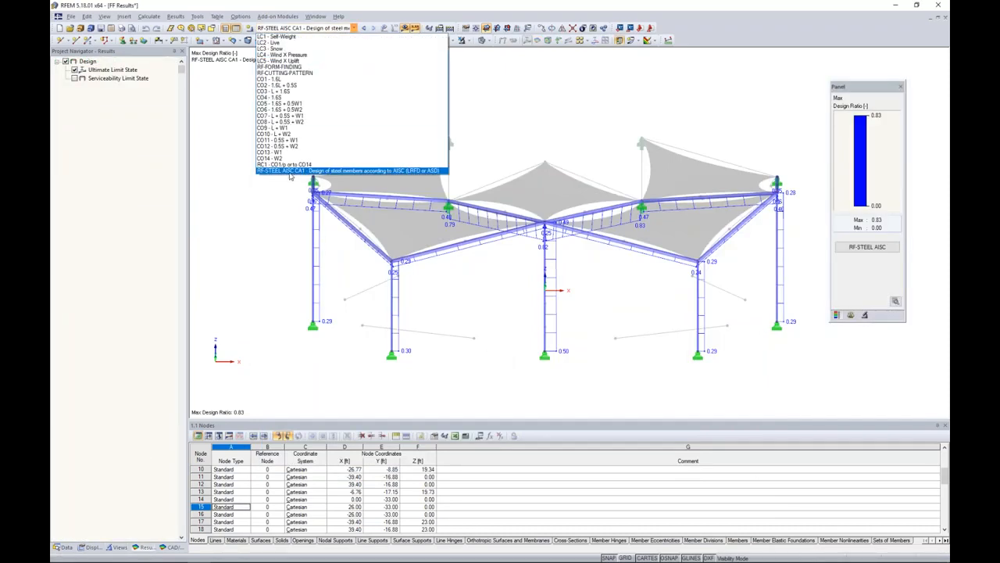
left_click(290, 170)
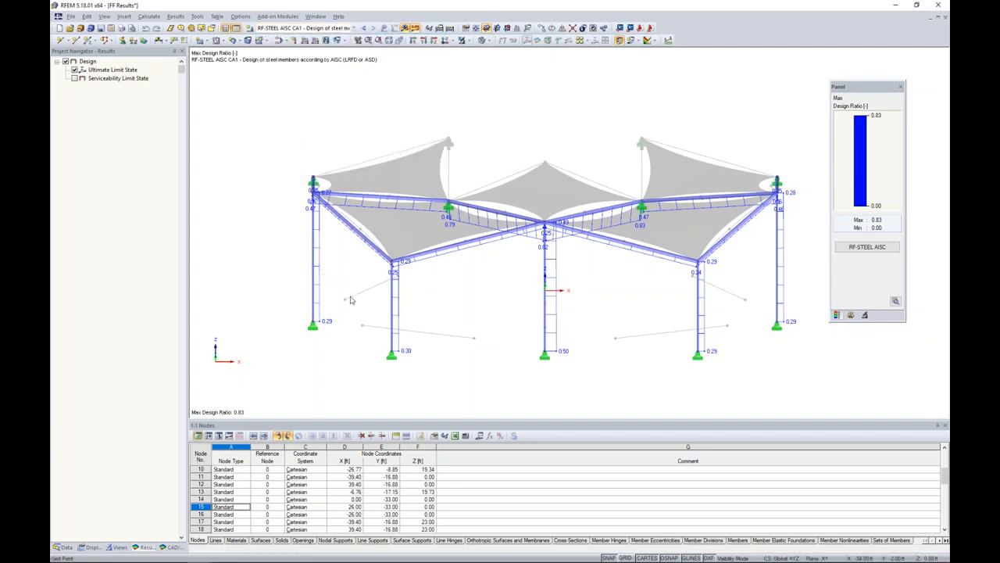
middle_click_drag(446, 315, 494, 301, "ctrl")
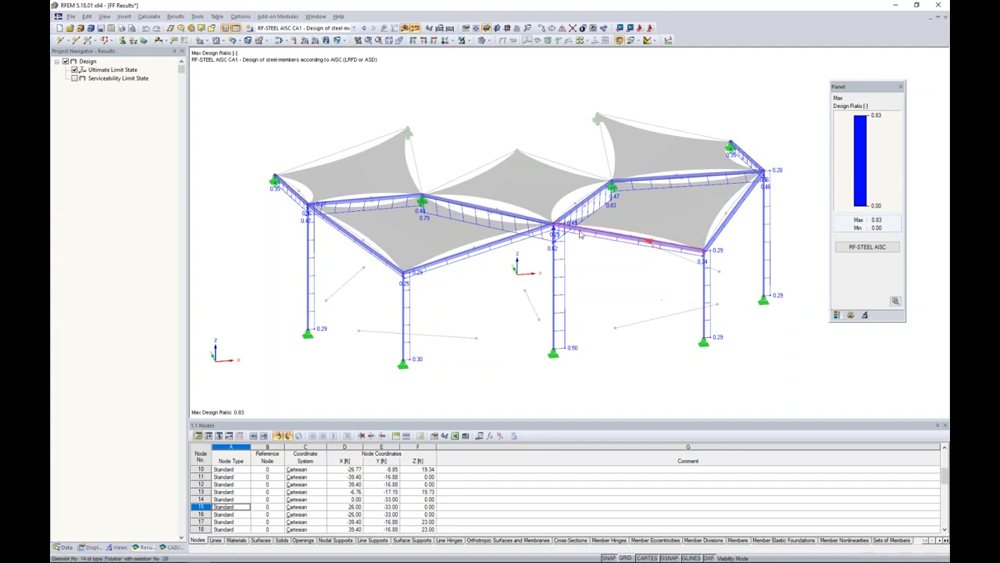
Switch to the slide show and advance to the slide on the features of RF-CUTTING-PATTERN.
key("super+Tab")
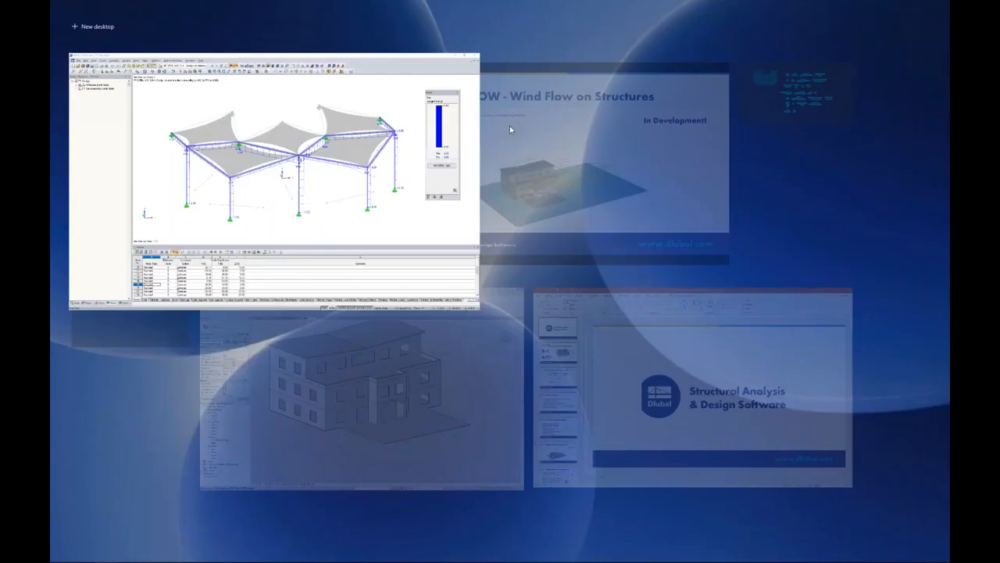
left_click(535, 116)
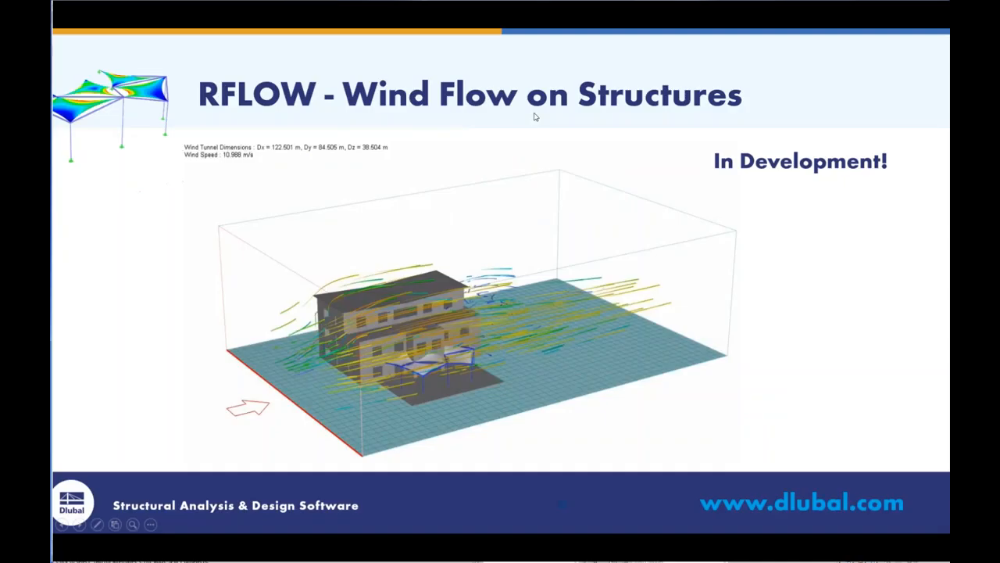
left_click(535, 116)
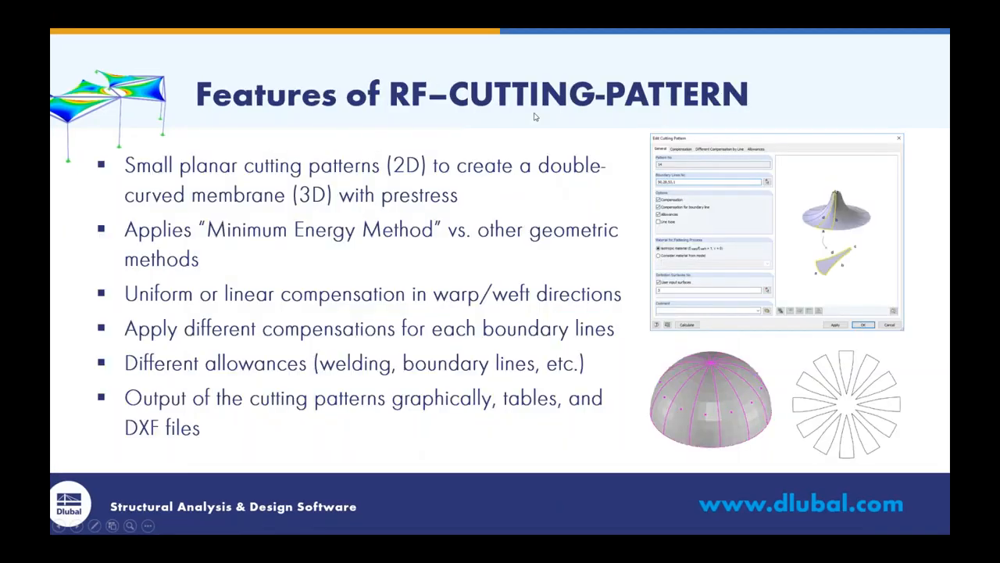
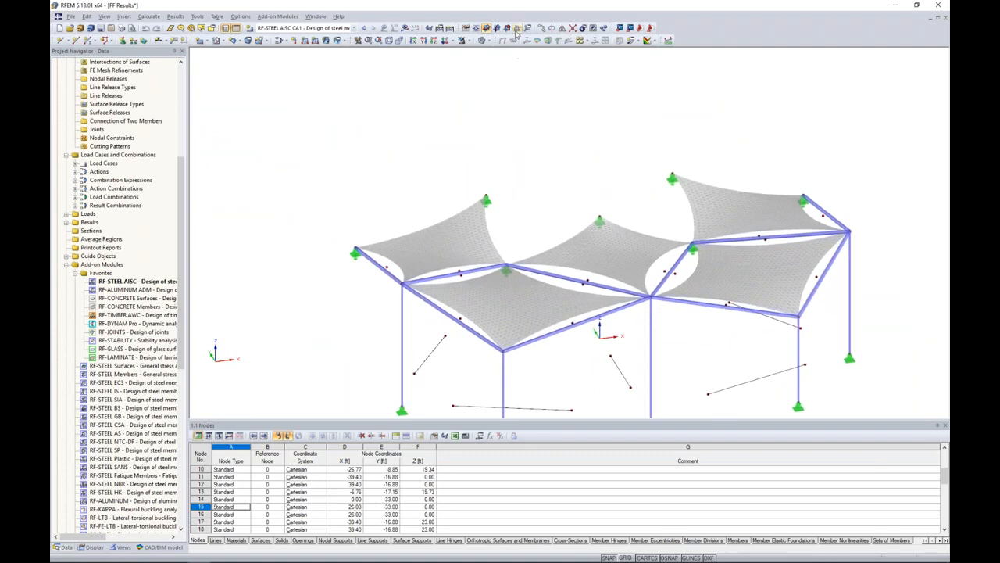
Turn on the grid and define a vertical work plane by three points through the rear membrane's high corner and the opposite column.
left_click(628, 557)
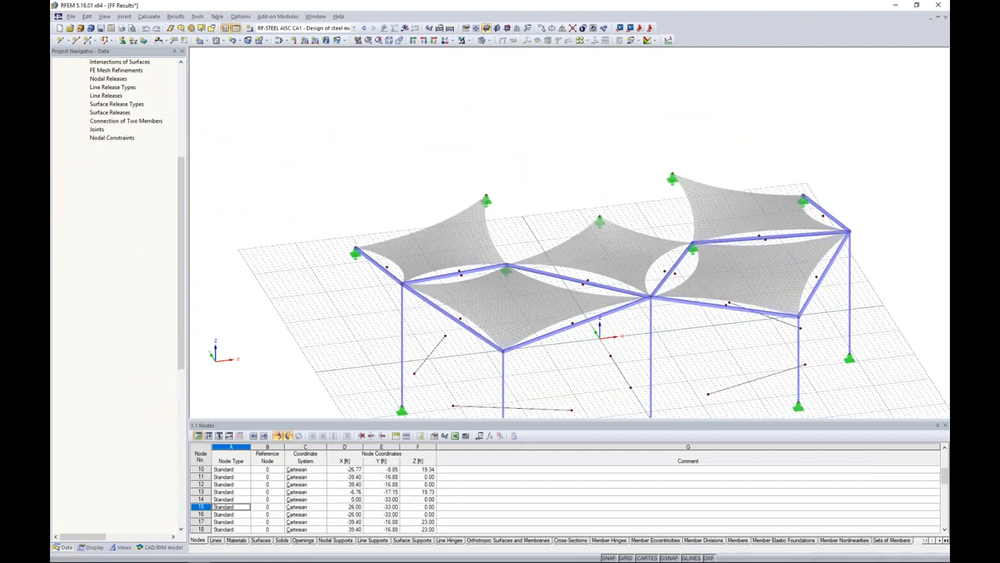
left_click(518, 29)
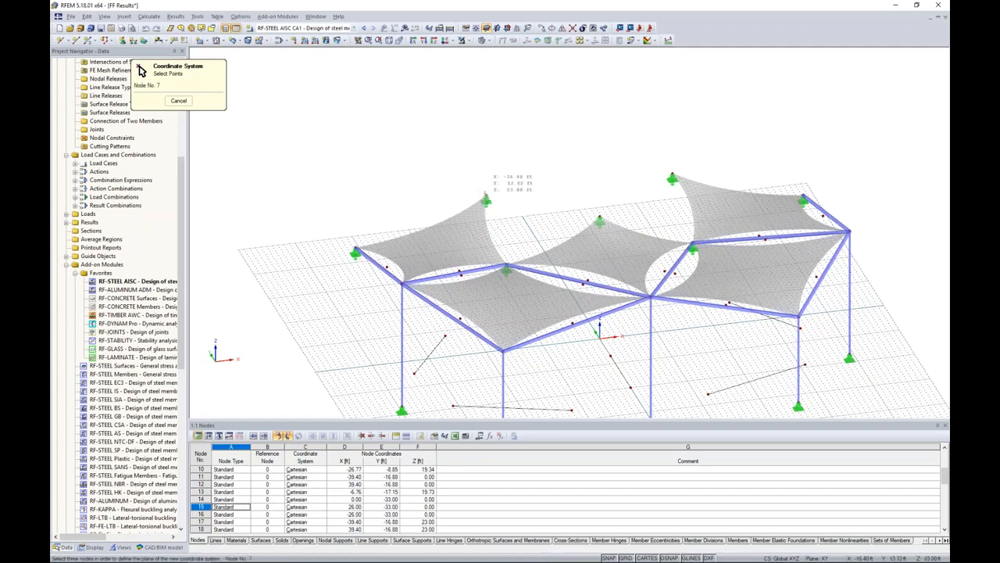
middle_click_drag(415, 312, 417, 224)
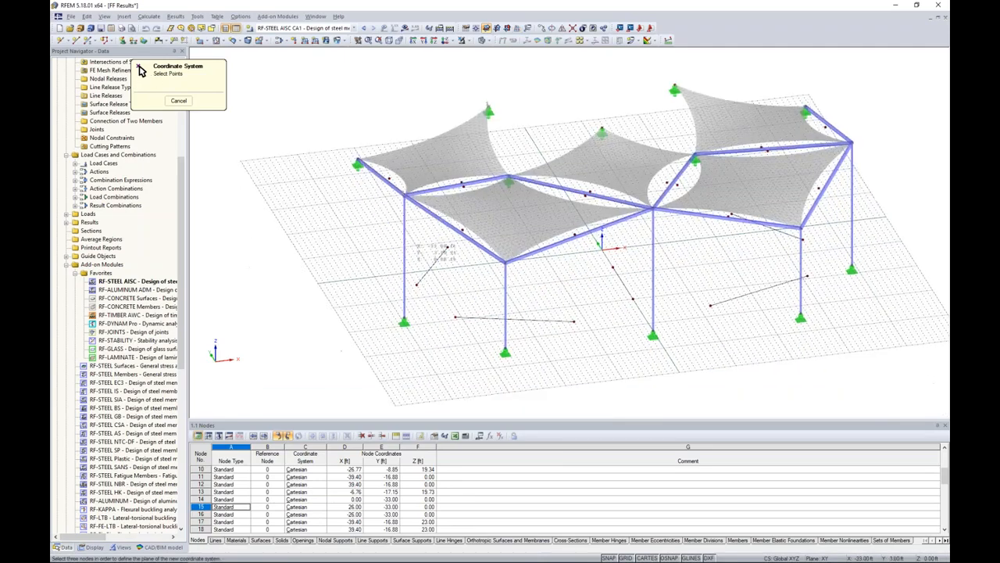
left_click(405, 317)
middle_click_drag(365, 295, 515, 206, "ctrl")
scroll(461, 185, "up", 3)
Start a new cutting line of the type Cut via Section and assign it only to surface 1, the rear membrane beneath the work plane.
scroll(137, 154, "up", 8)
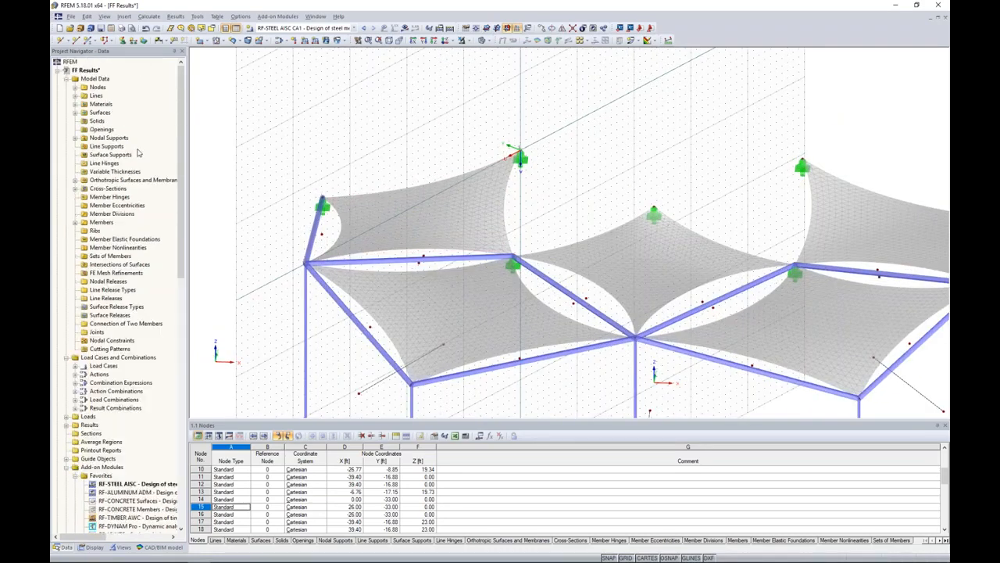
right_click(100, 97)
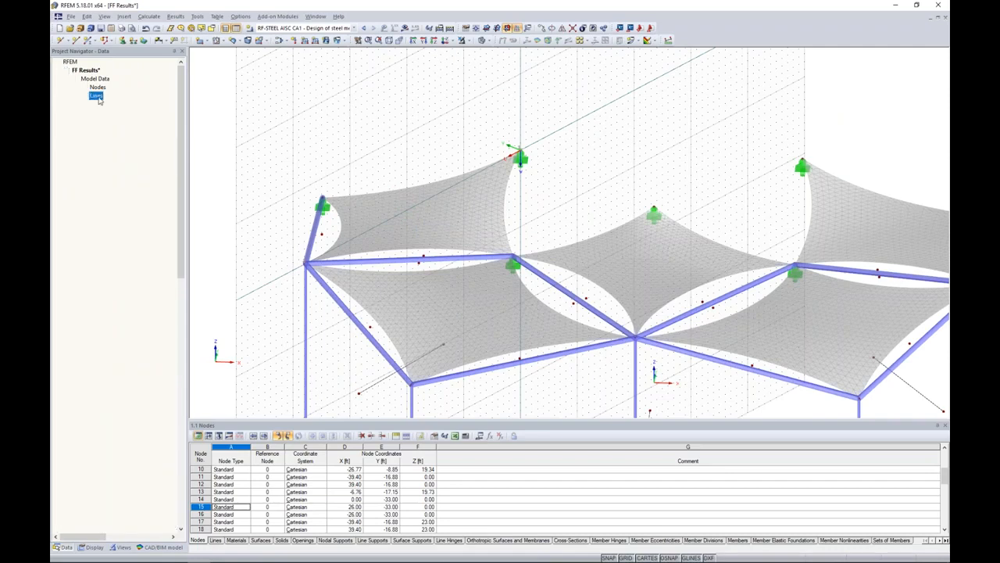
mouse_move(132, 114)
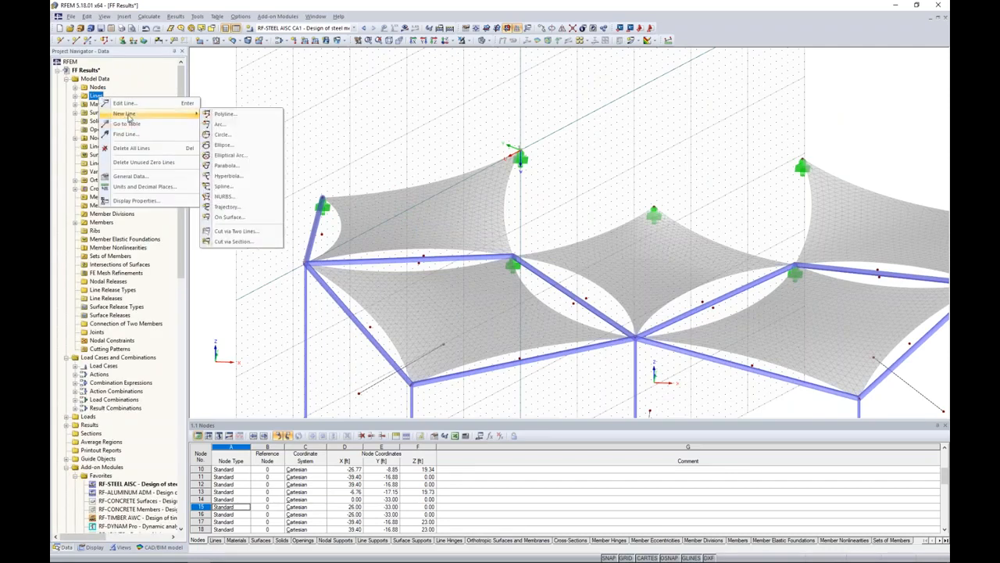
left_click(235, 241)
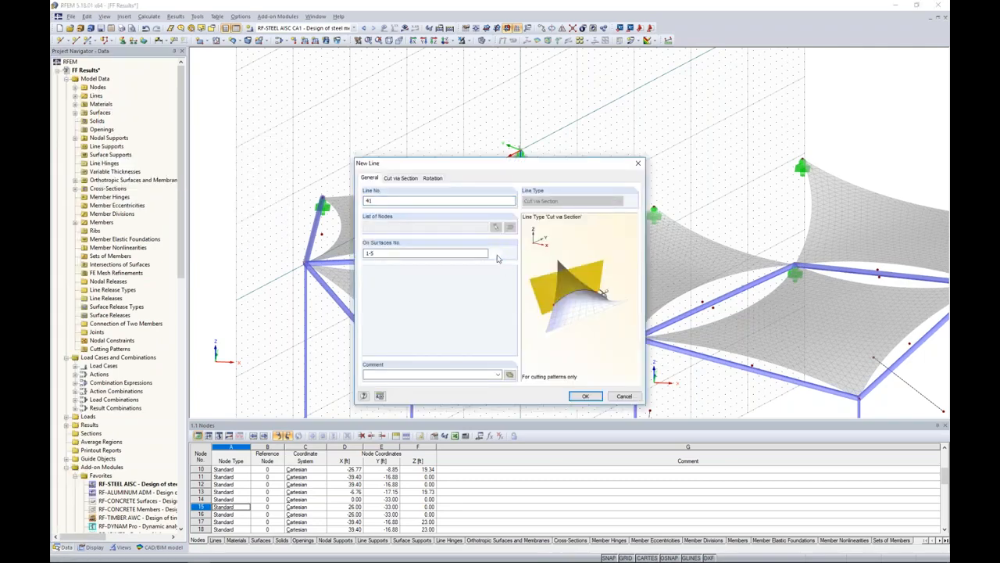
left_click(495, 253)
left_click(414, 205)
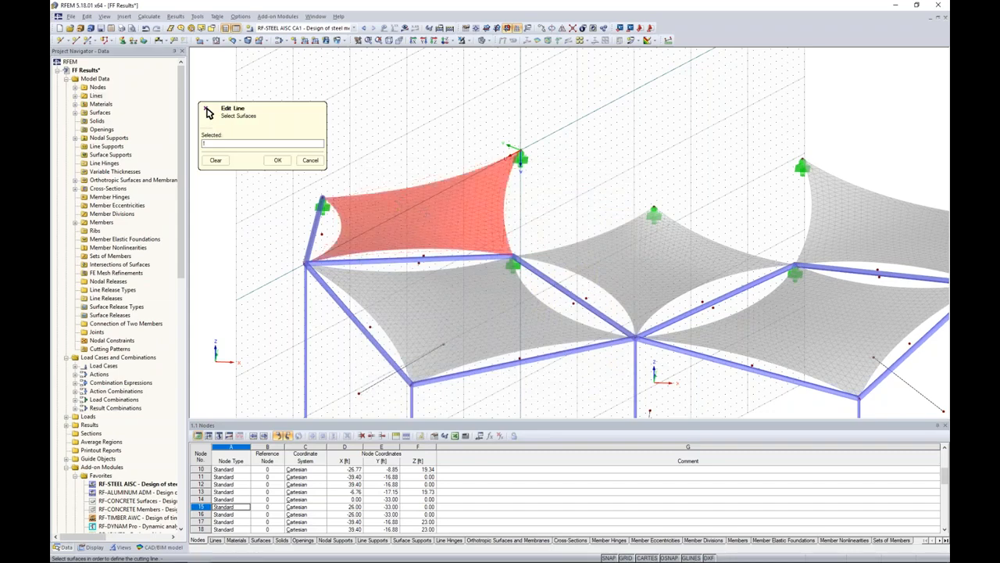
left_click(277, 160)
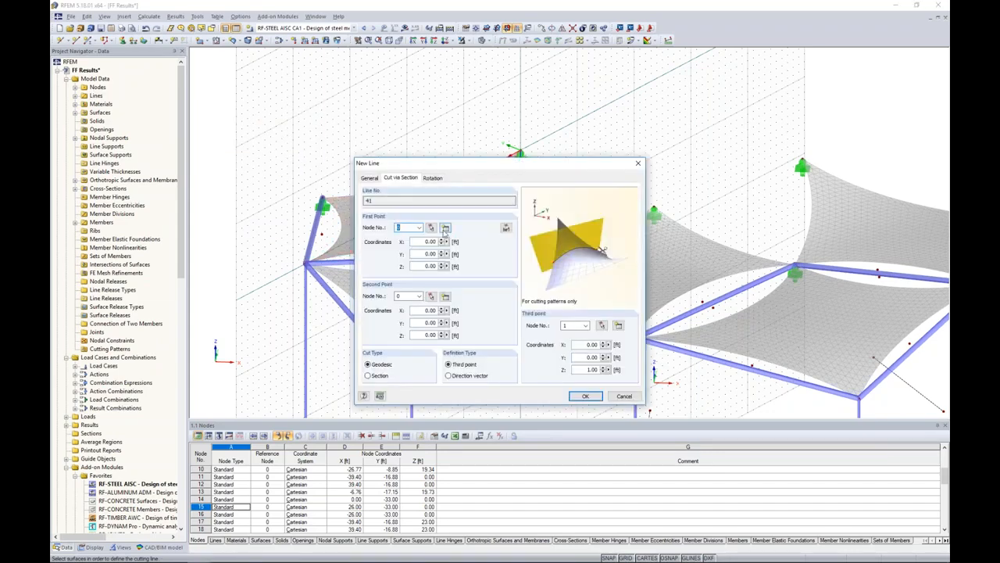
Define the geodesic section through nodes 7 and 17 with a direction vector of 1.00 ft in Z, and create the cutting line.
left_click(431, 228)
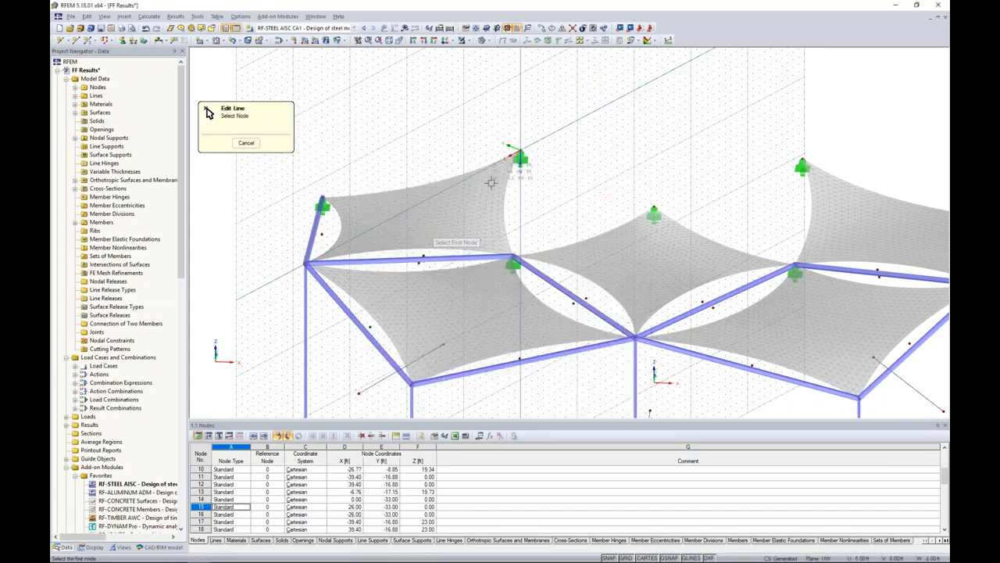
left_click(520, 148)
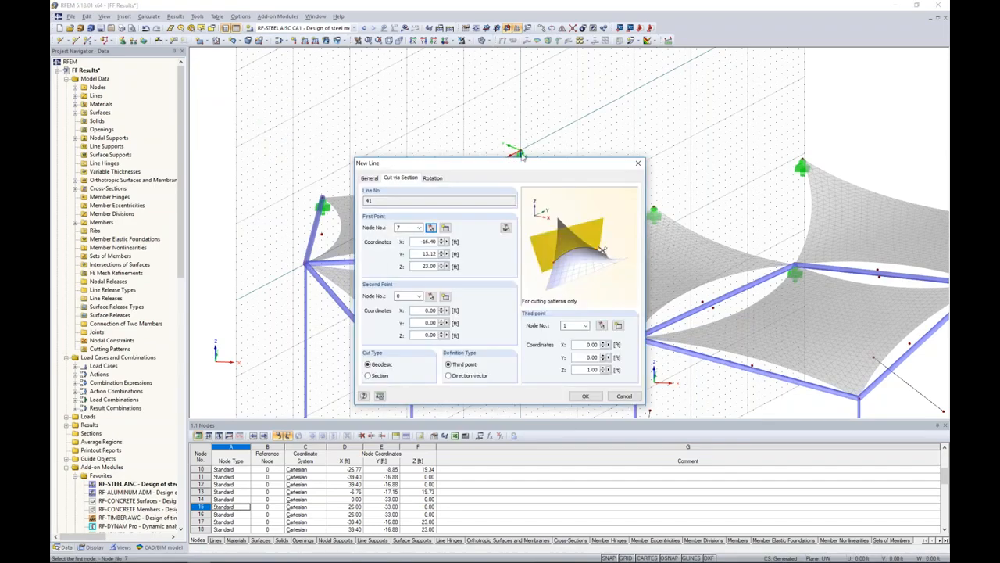
left_click_drag(537, 202, 674, 106)
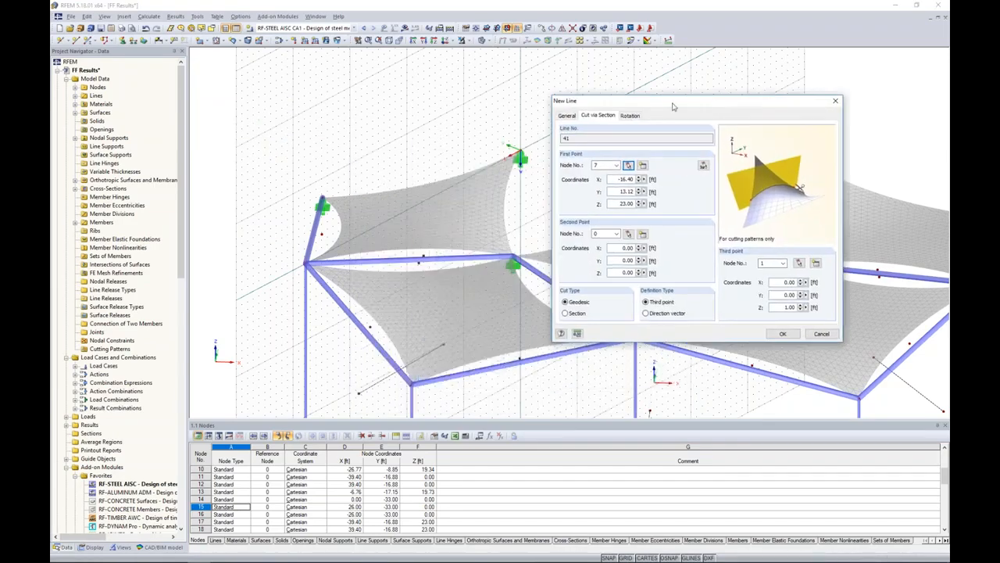
left_click(628, 233)
left_click(322, 196)
left_click(646, 313)
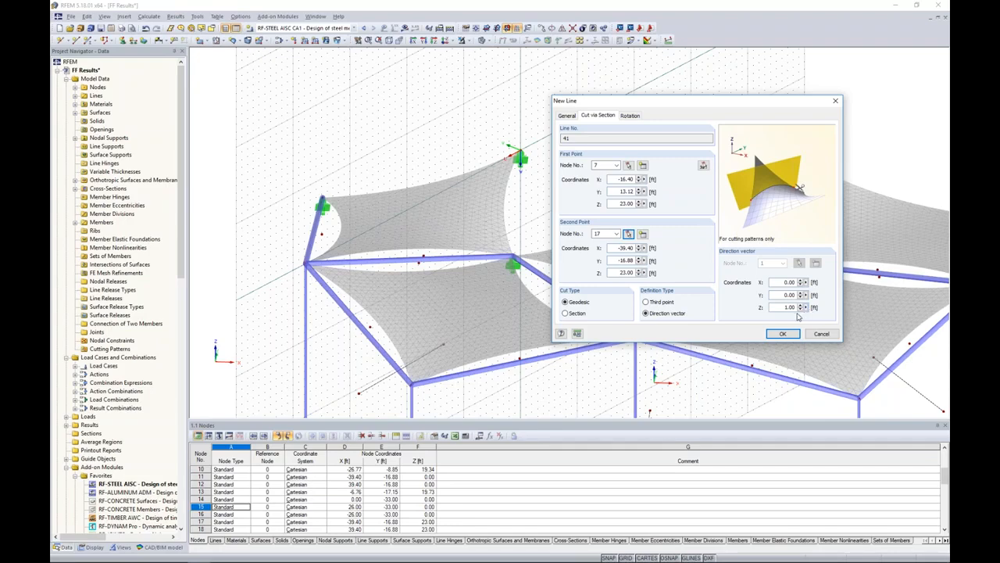
left_click(782, 333)
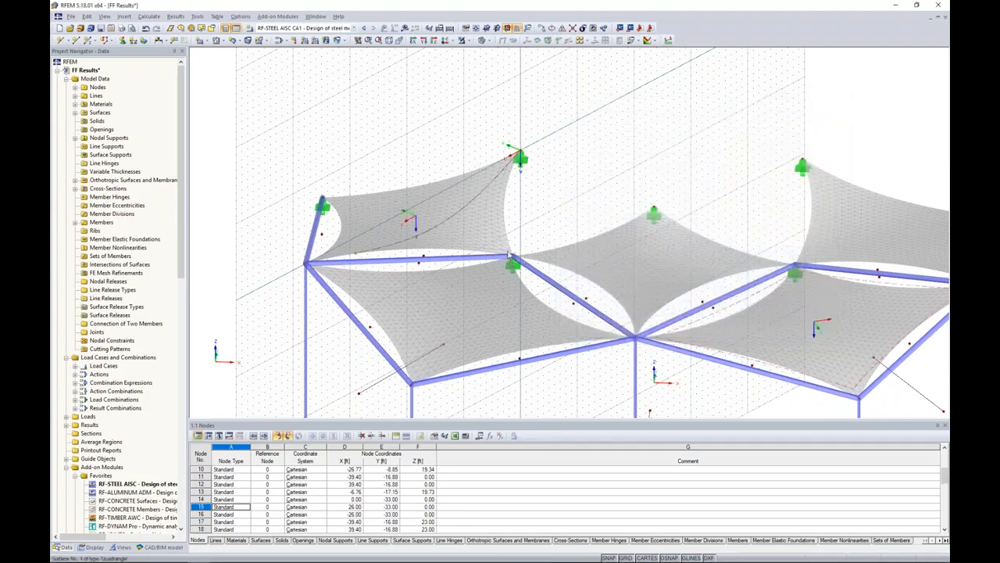
Copy the diagonal cutting line twice along the V axis of the user-defined 8 | Generated coordinate system, toward the membrane's outer corner.
mouse_move(405, 233)
middle_mouse_down("ctrl")
mouse_move(414, 242)
mouse_move(579, 196)
mouse_move(496, 233)
mouse_move(410, 238)
middle_mouse_up("ctrl")
scroll(409, 238, "up", 3)
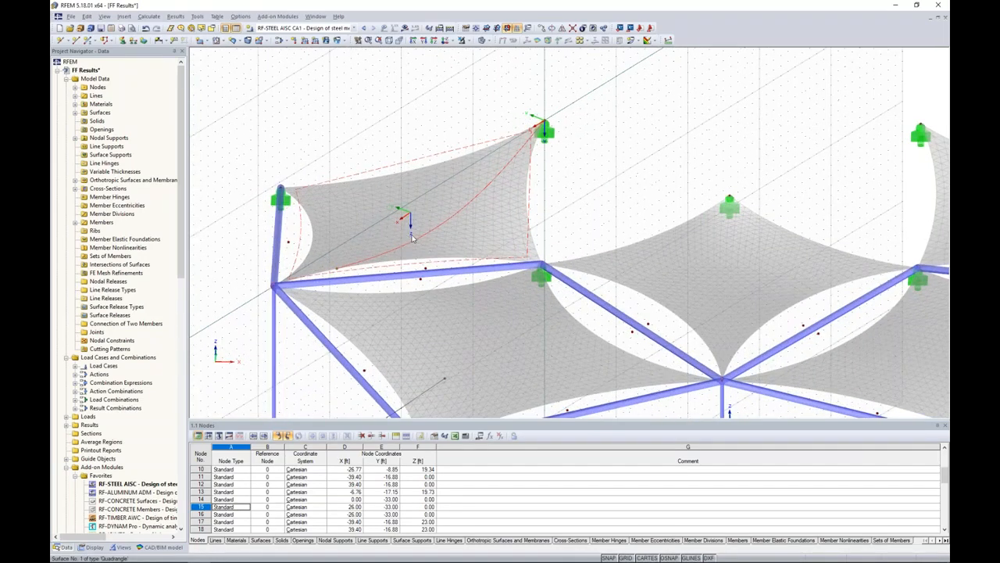
middle_click_drag(625, 165, 607, 151, "ctrl")
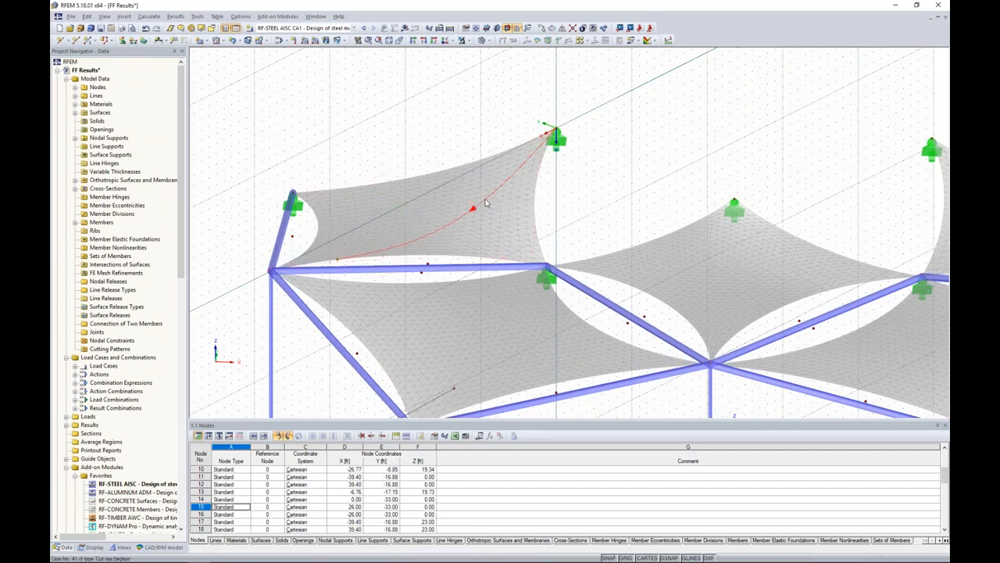
left_click(545, 28)
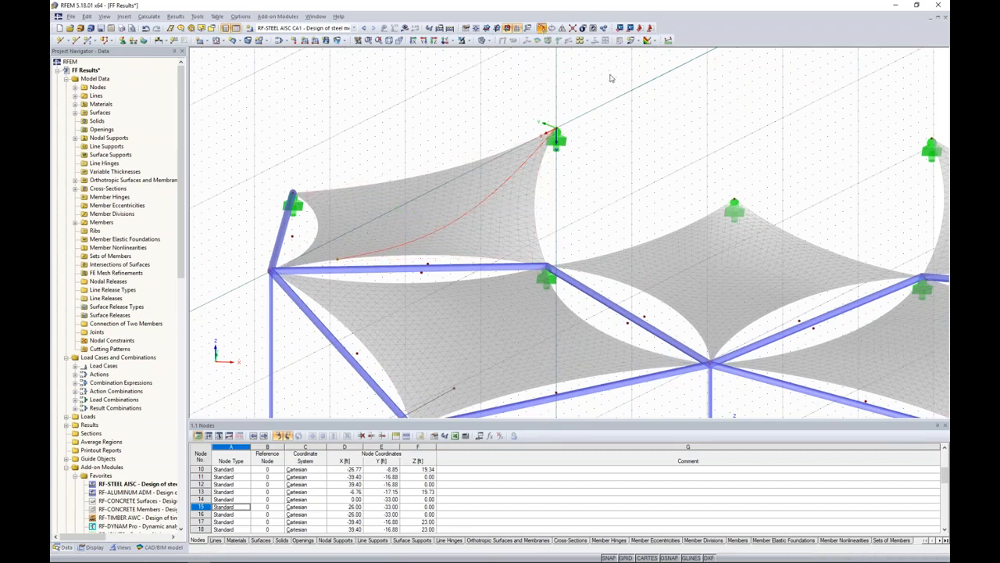
left_click_drag(556, 163, 768, 94)
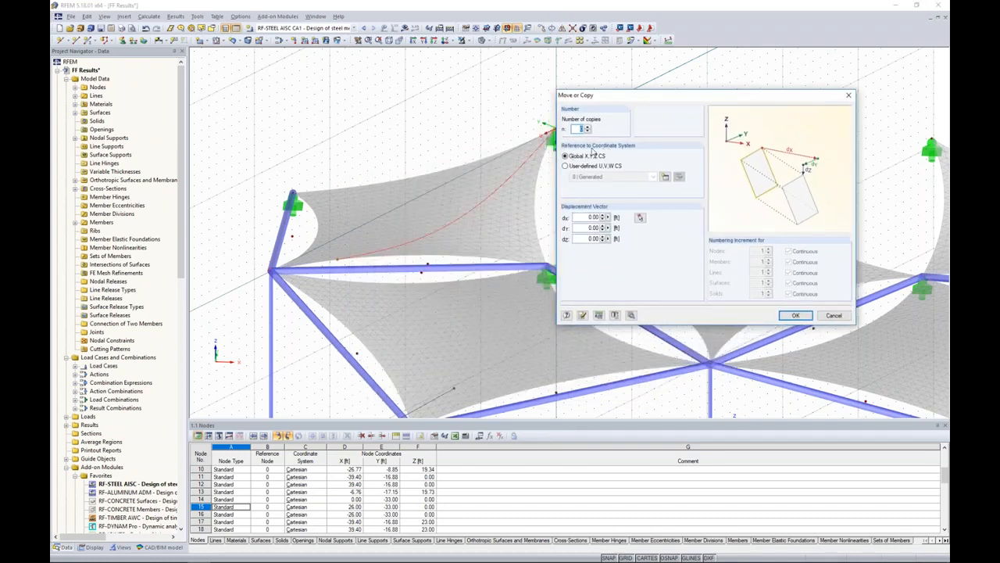
left_click(566, 166)
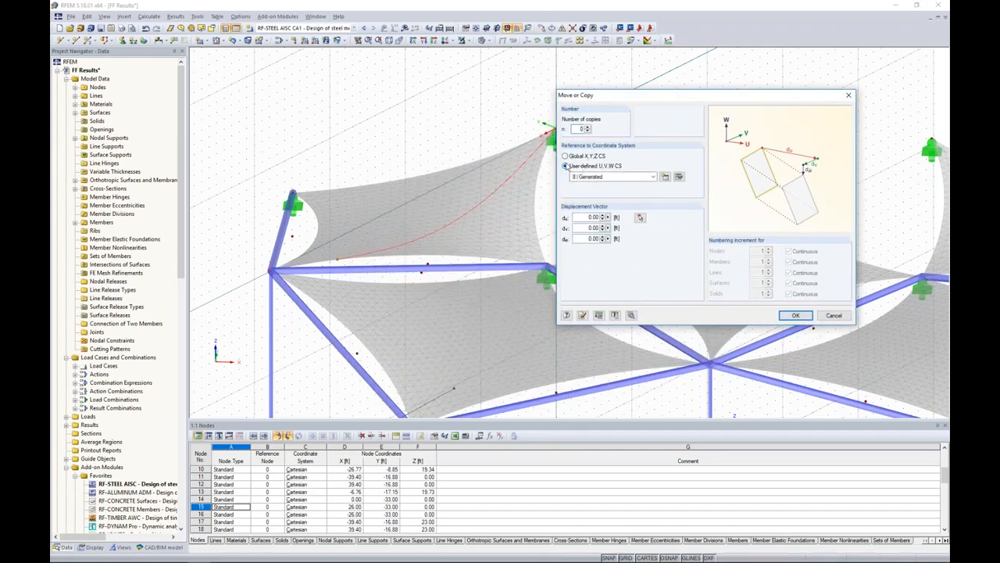
left_click_drag(600, 97, 646, 89)
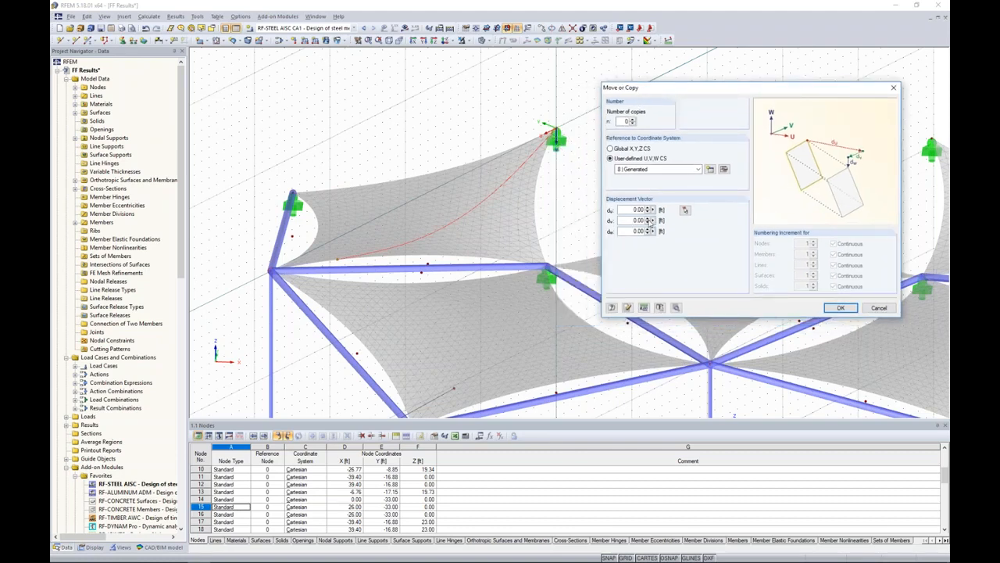
double_click(633, 220)
left_click(634, 118)
left_click(839, 307)
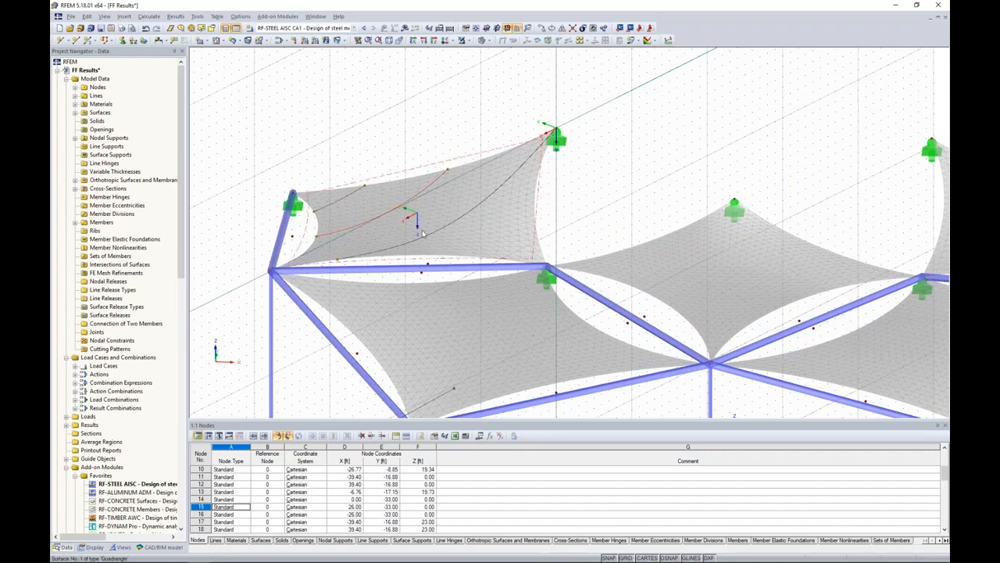
Copy the diagonal cutting line once along the V axis toward the membrane's opposite corner, and turn off the grid.
left_click(543, 28)
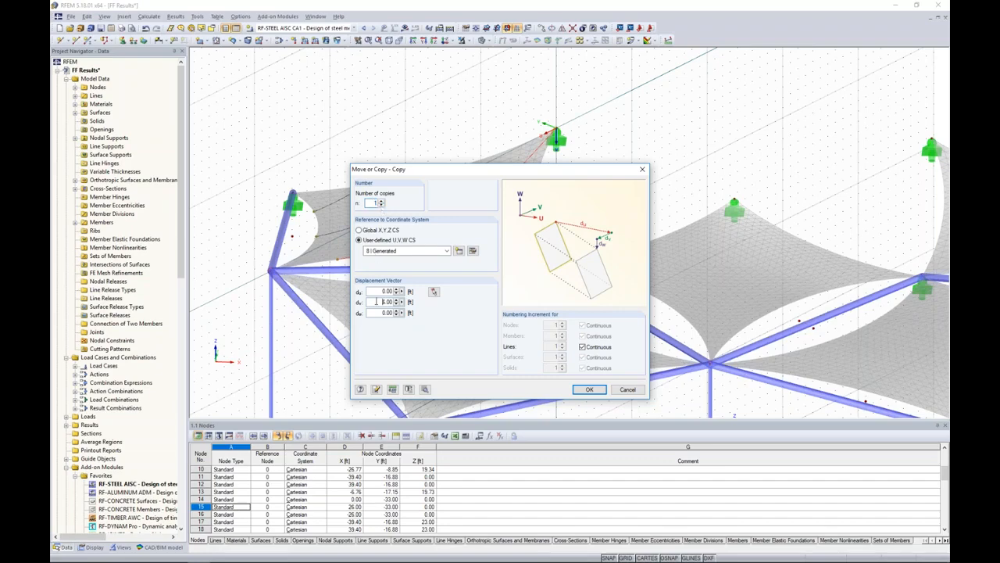
left_click(589, 389)
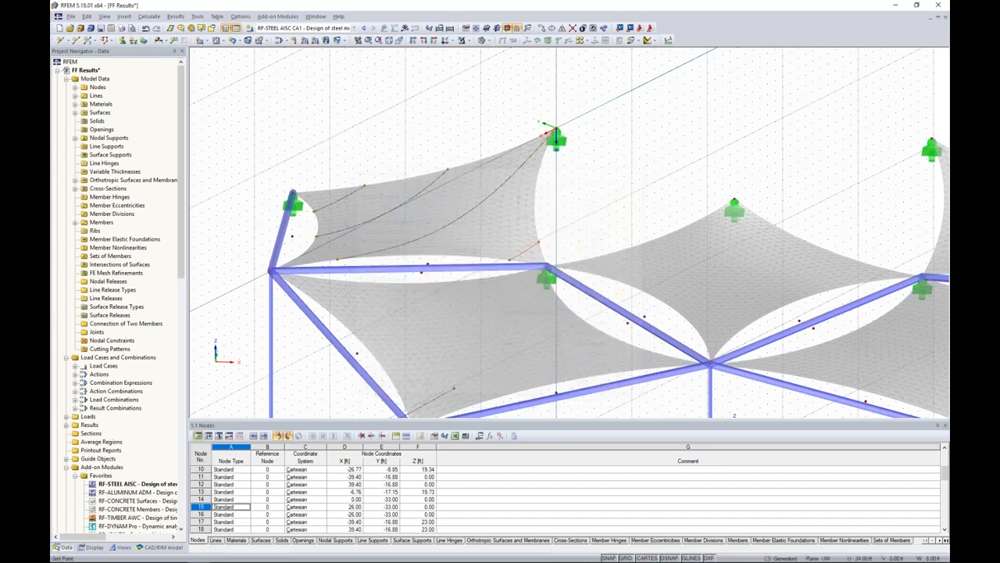
scroll(590, 212, "down", 2)
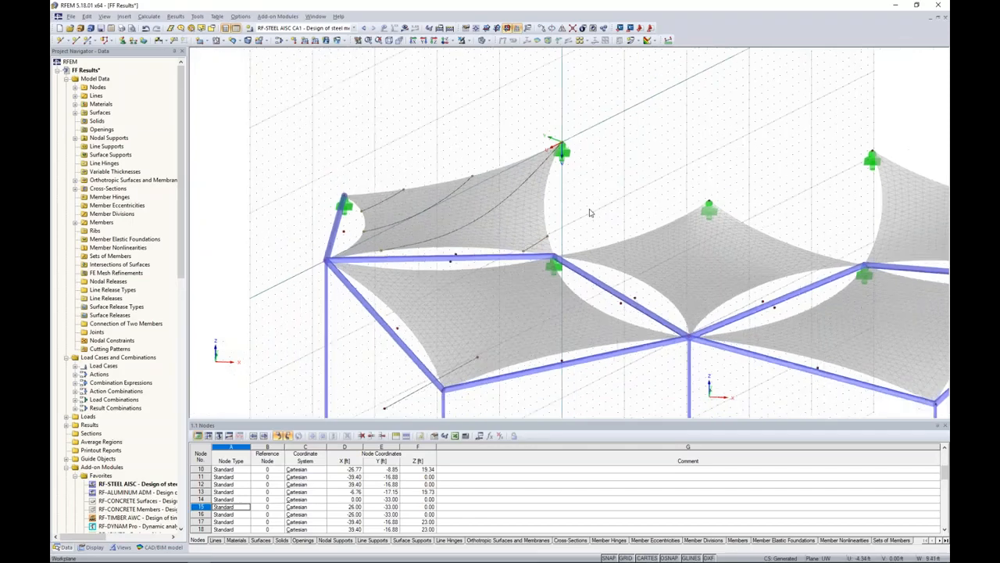
left_click(625, 558)
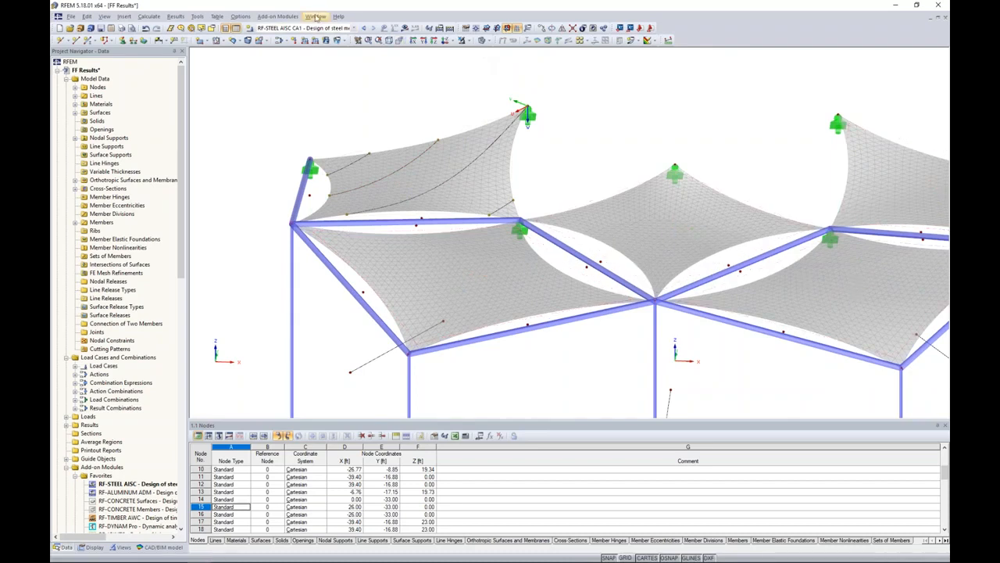
Switch to the FF Patterns model and generate cutting patterns from cells on all its membrane surfaces.
left_click(315, 17)
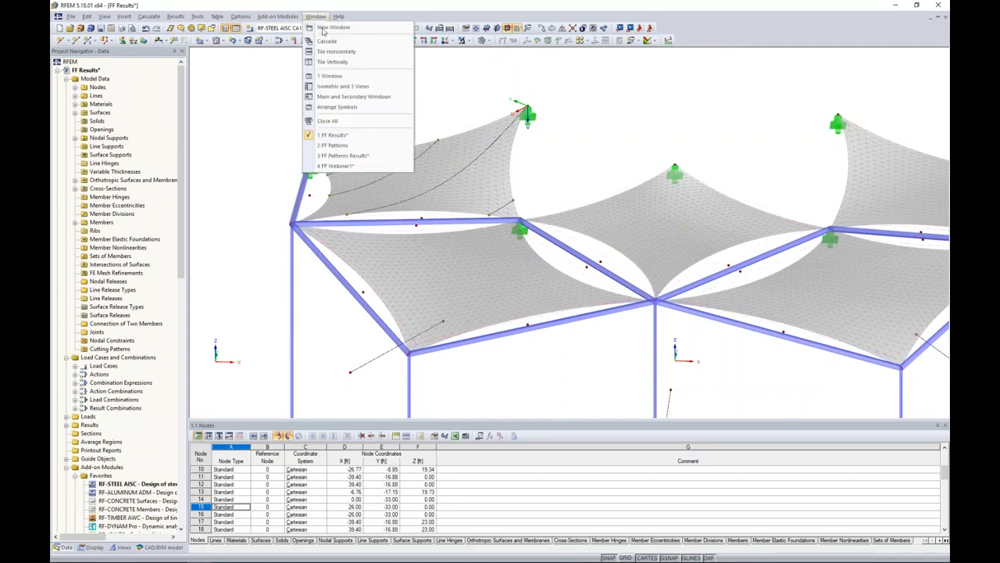
left_click(343, 147)
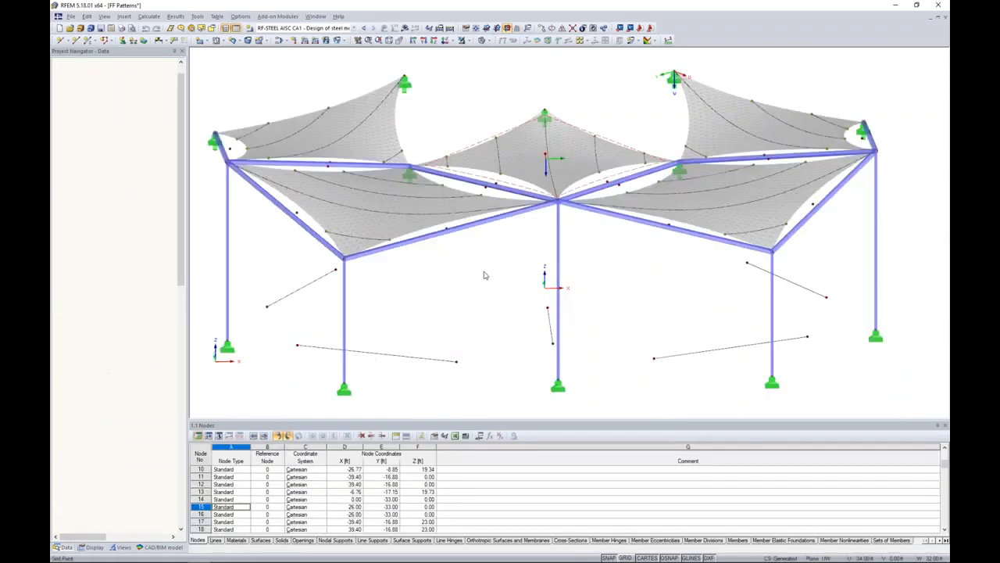
middle_click_drag(471, 275, 477, 290, "ctrl")
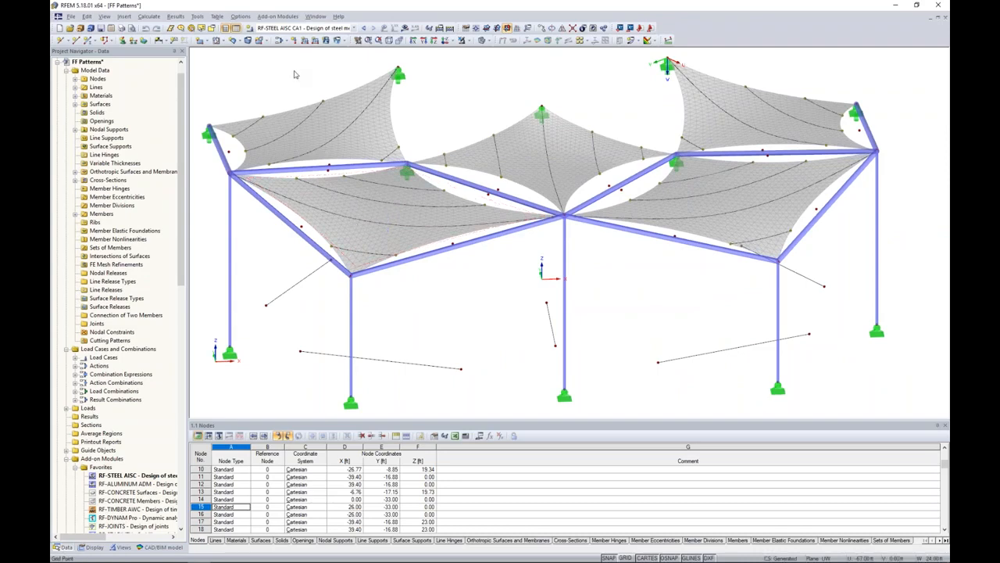
left_click(197, 17)
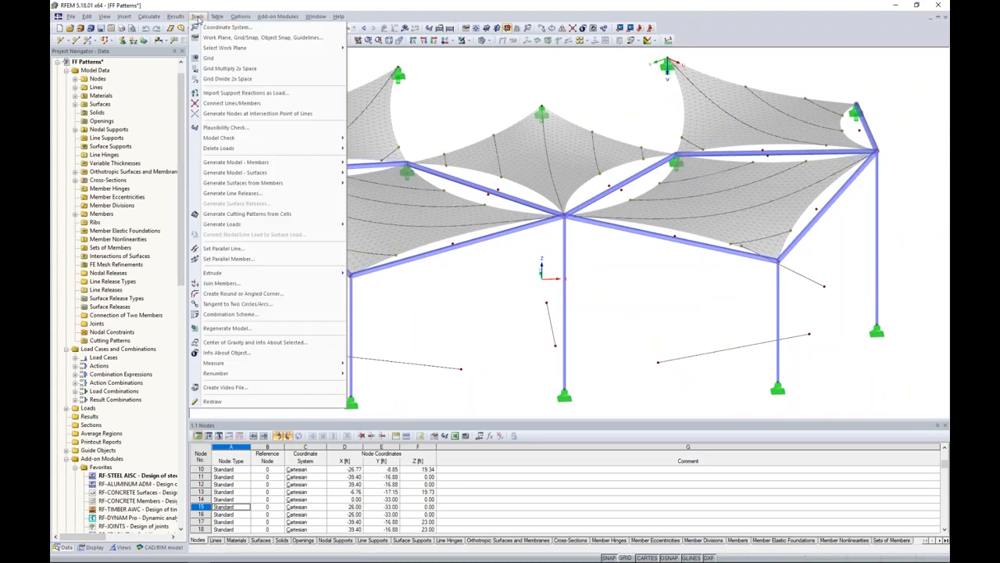
left_click(279, 216)
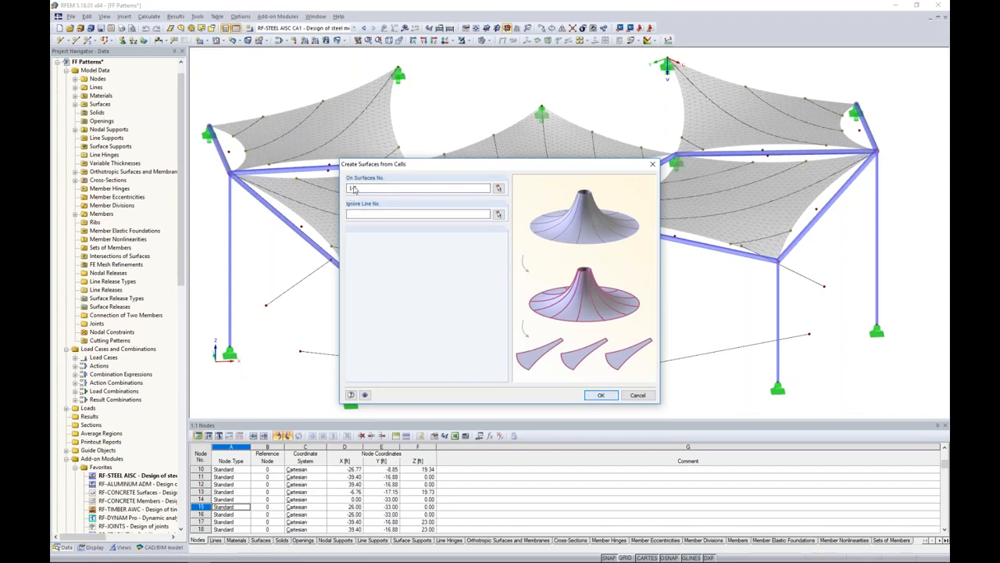
key("Return")
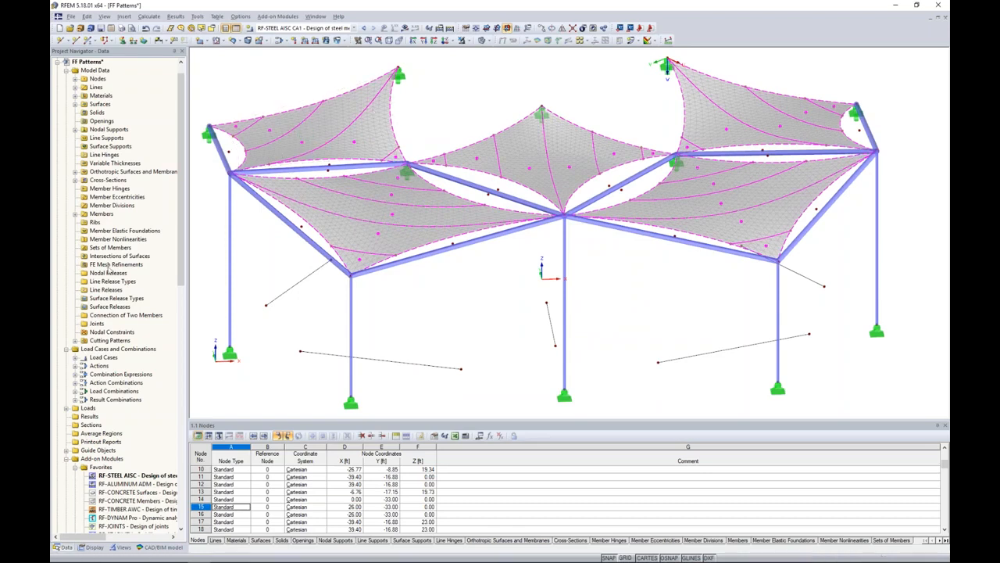
Examine the generated cutting patterns, locating patterns 1, 2, 4, 6 and 8 on the membranes.
left_click(75, 341)
scroll(119, 295, "down", 4)
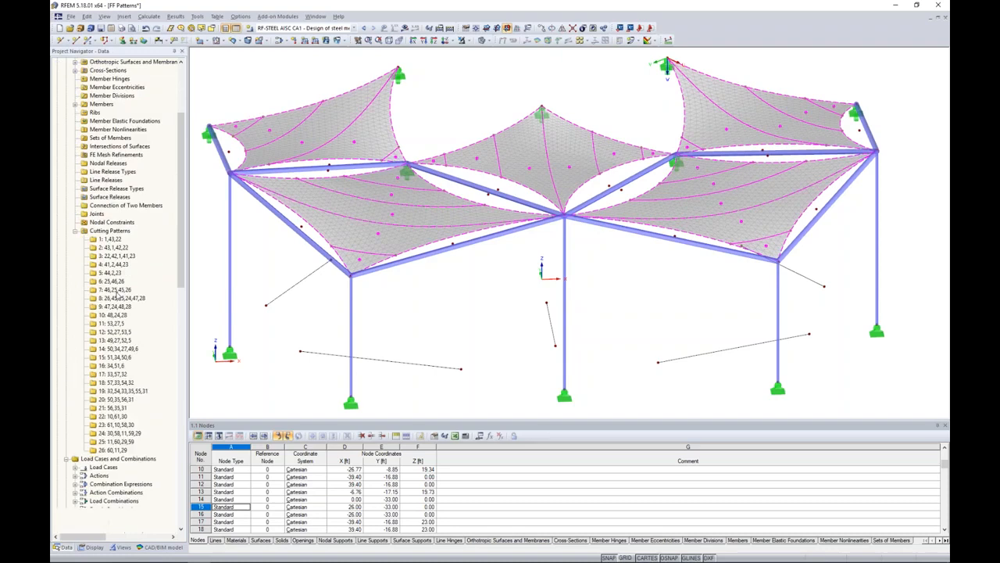
left_click(111, 239)
left_click(114, 247)
left_click(114, 265)
left_click(111, 281)
left_click(111, 298)
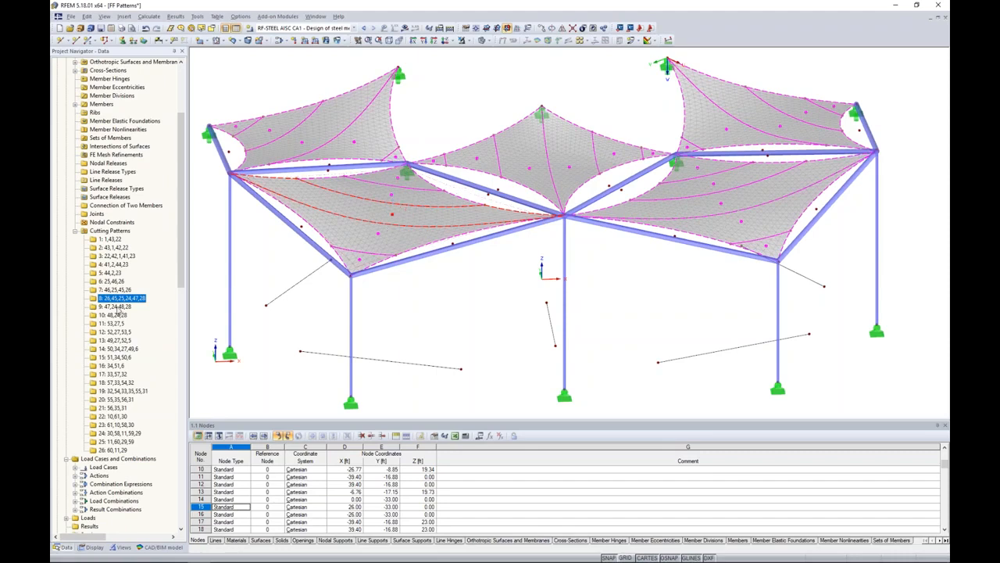
left_click(397, 178)
left_click(112, 240)
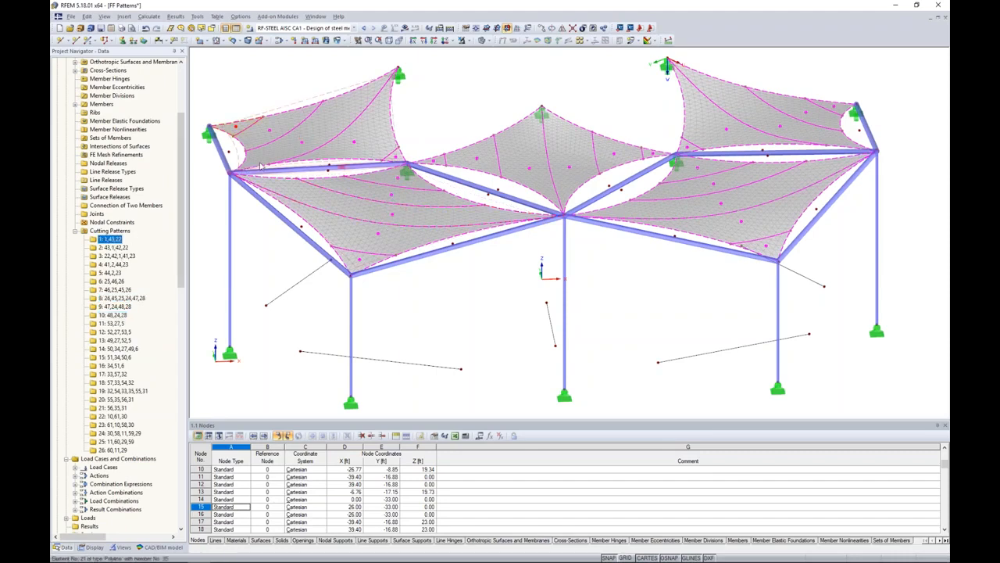
Open cutting pattern 3 of the upper corner membrane for editing and turn on its compensation.
left_click(303, 143)
double_click(302, 143)
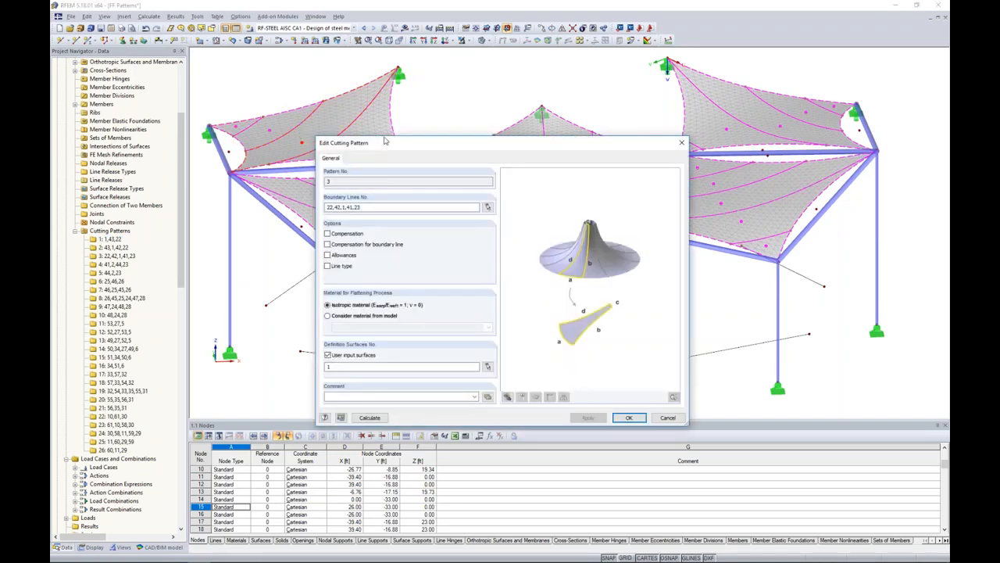
left_click_drag(384, 141, 392, 96)
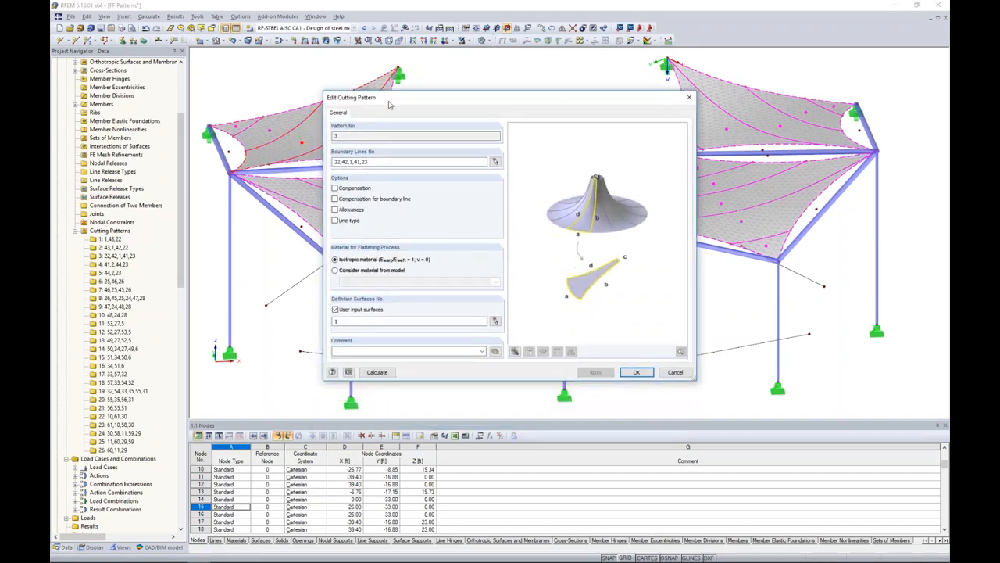
left_click(335, 188)
left_click(373, 114)
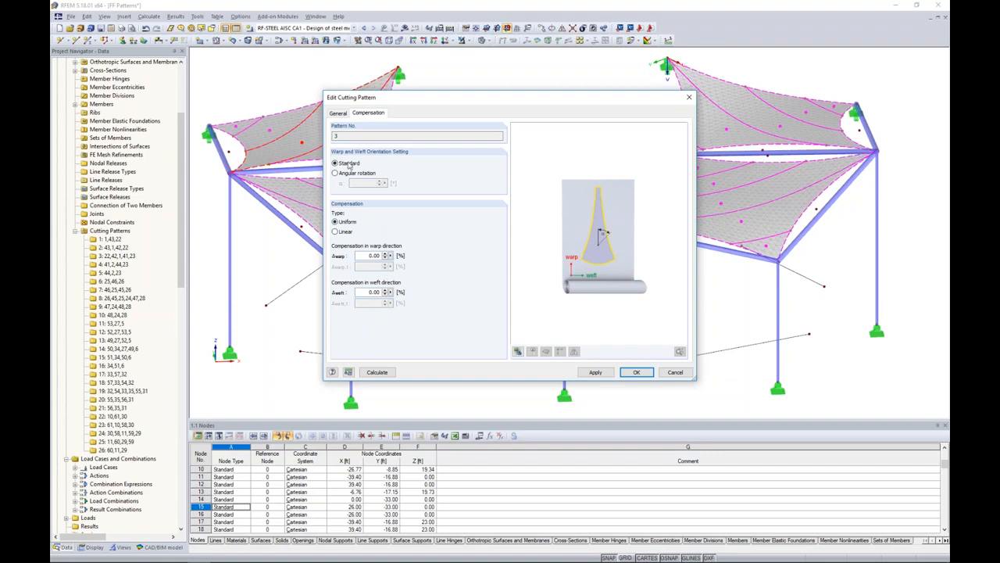
Try allowances on cutting pattern 3 with 0.16 ft for welding lines and 0.33 ft for border lines, then discard the edits.
left_click(338, 112)
left_click(336, 210)
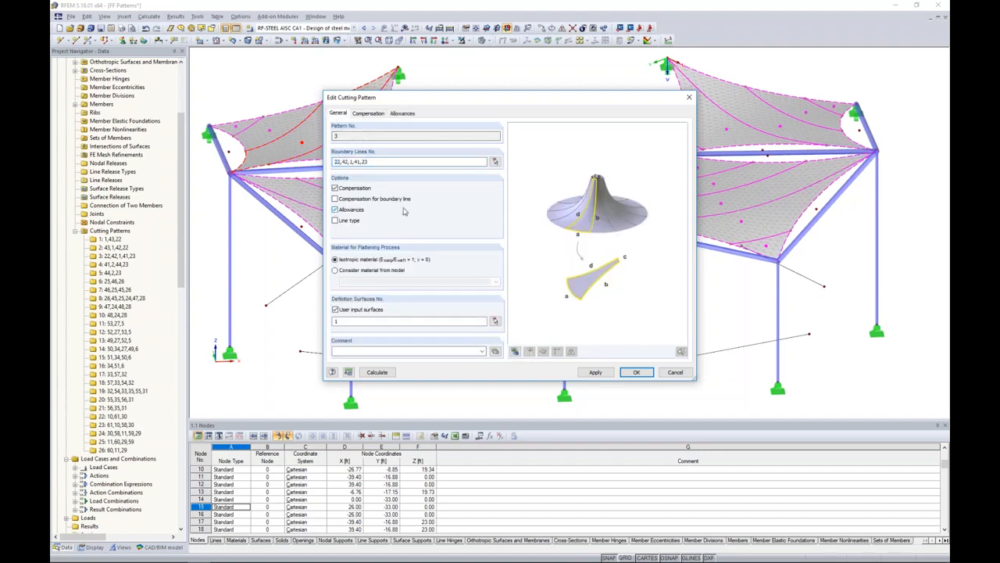
left_click(402, 114)
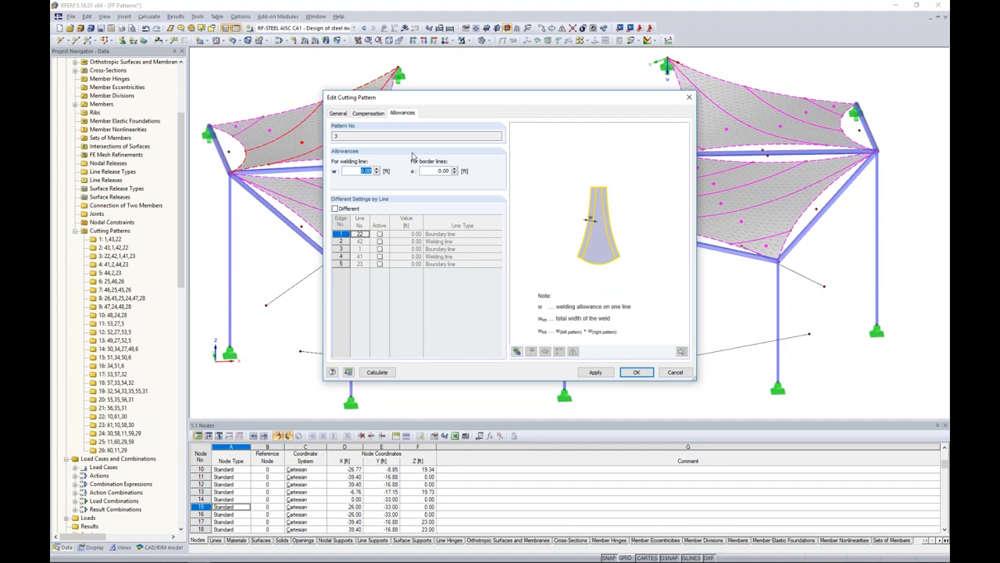
type("0")
key("Tab")
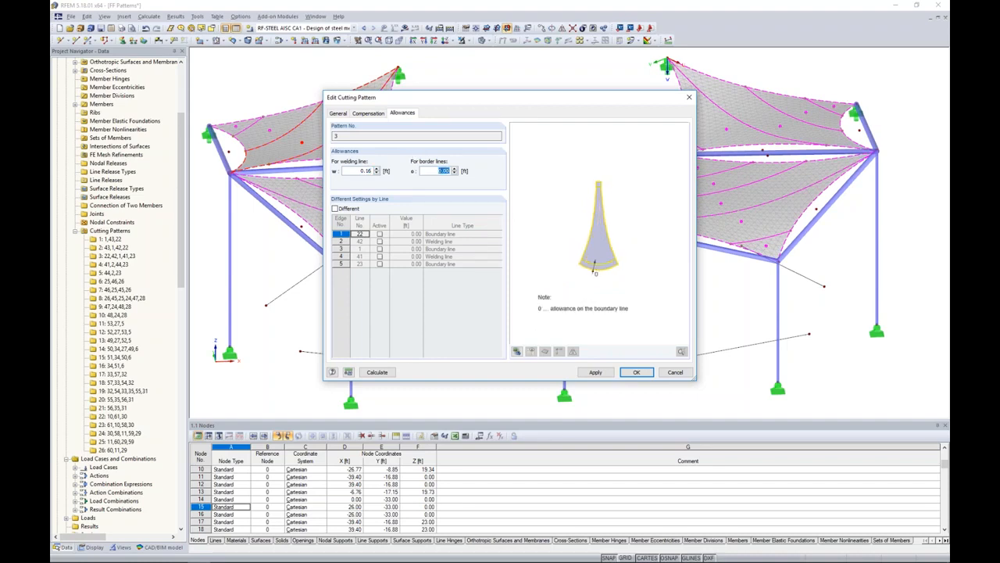
type("33")
left_click(336, 208)
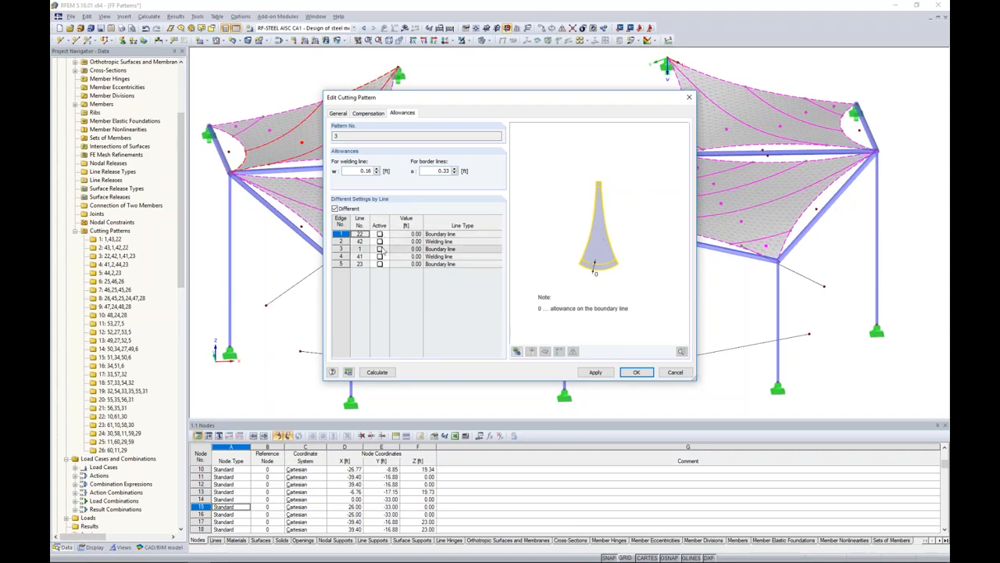
left_click(336, 209)
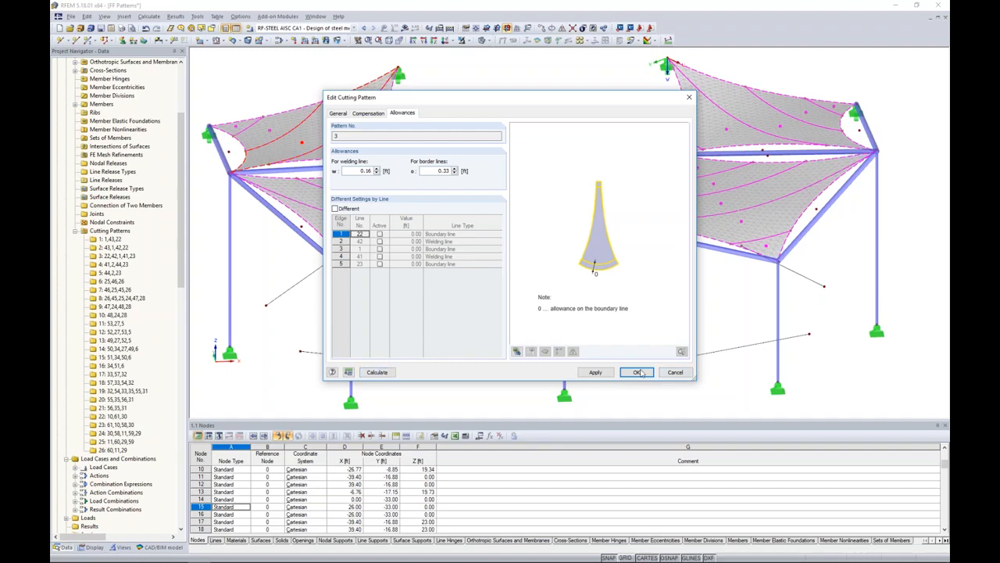
left_click(676, 372)
Switch to the FF Patterns Results model and bring up its RF-CUTTING-PATTERN surface strain results.
left_click(316, 15)
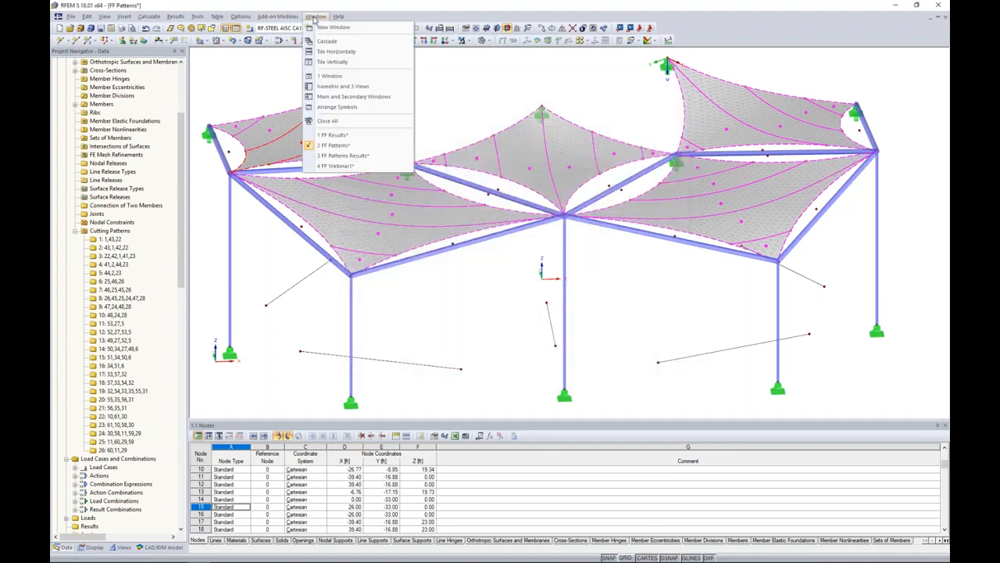
left_click(347, 156)
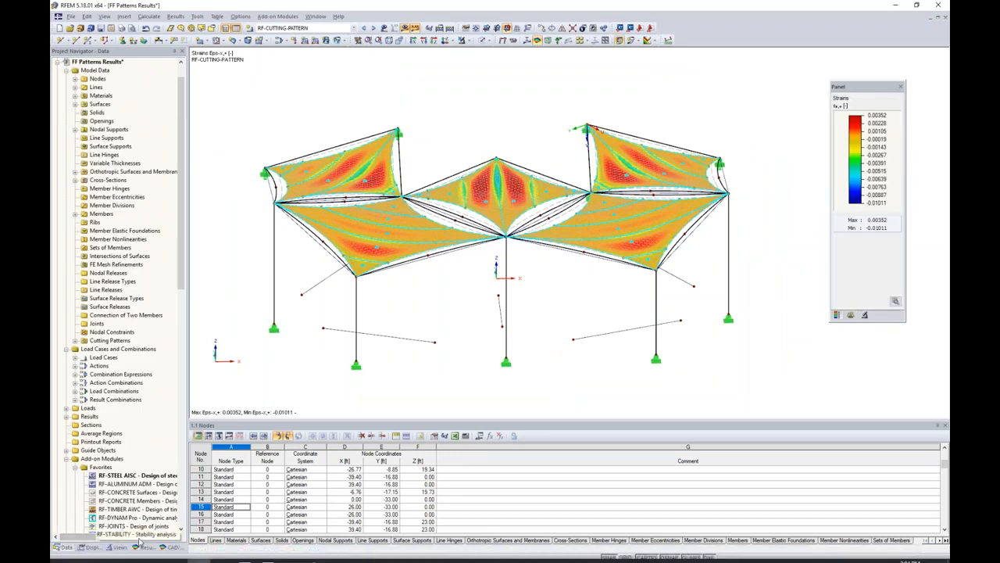
left_click(143, 547)
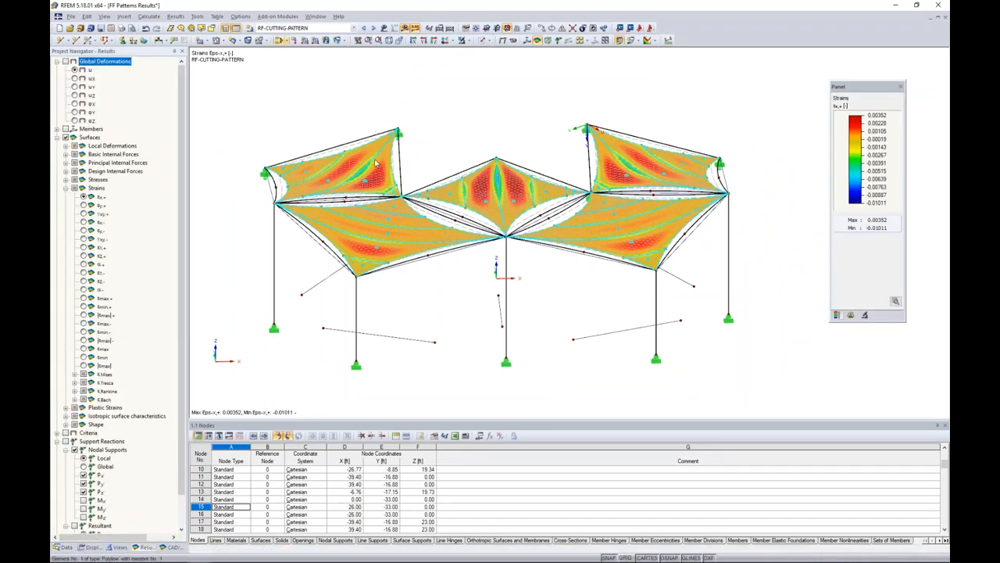
left_click(354, 29)
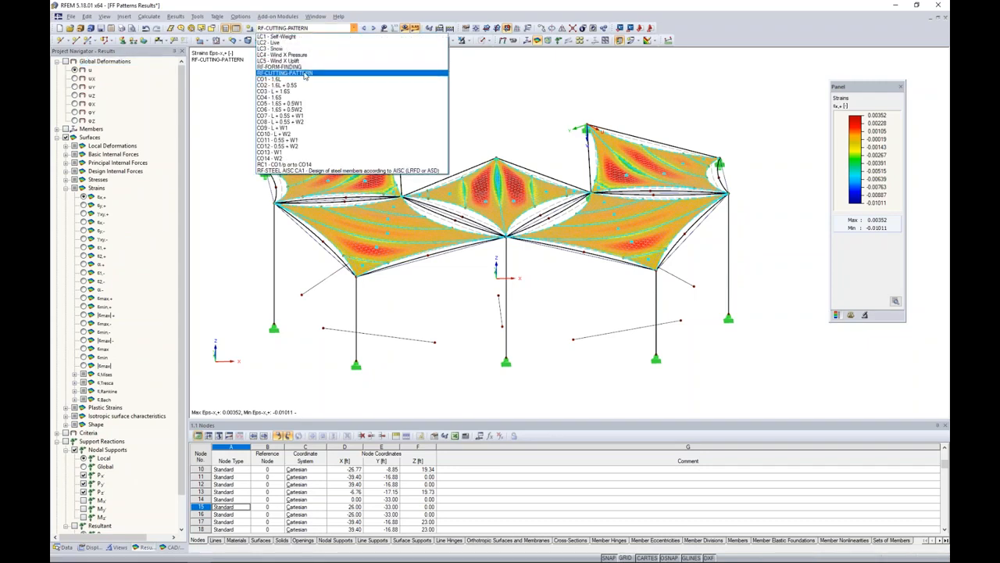
left_click(473, 95)
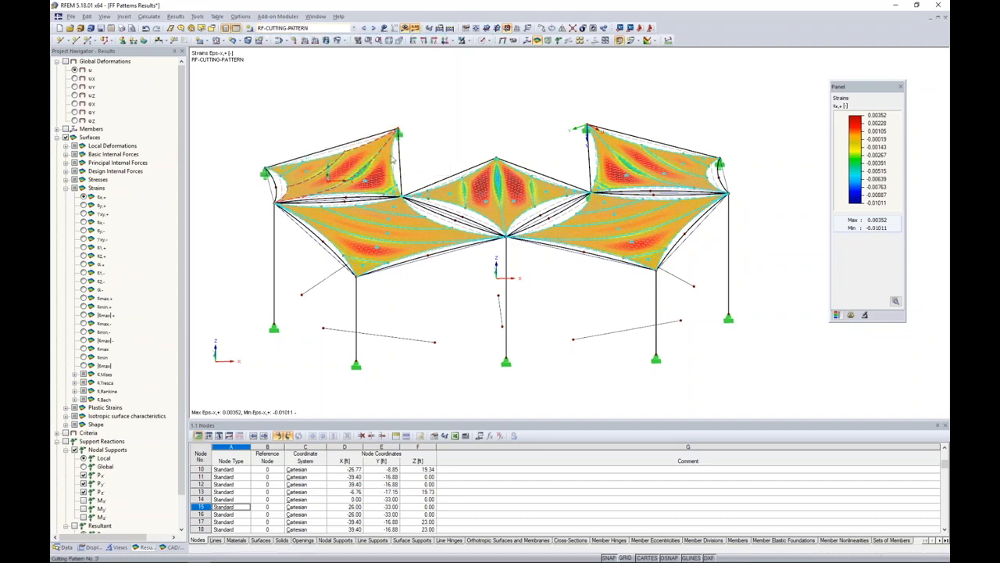
Examine the point coordinates of cutting pattern 3, following the points along its flattened outline.
double_click(394, 160)
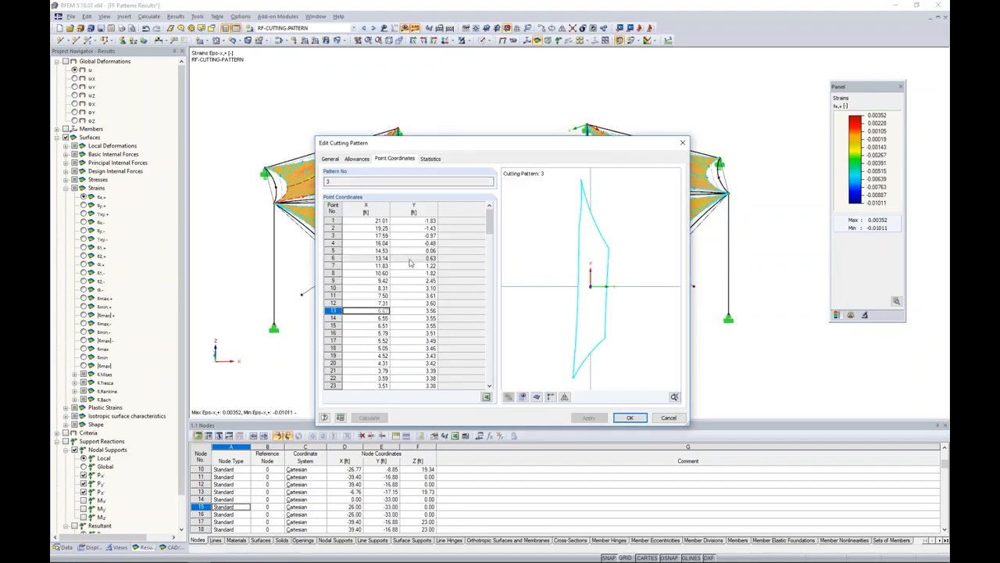
left_click(376, 267)
scroll(377, 268, "down", 1)
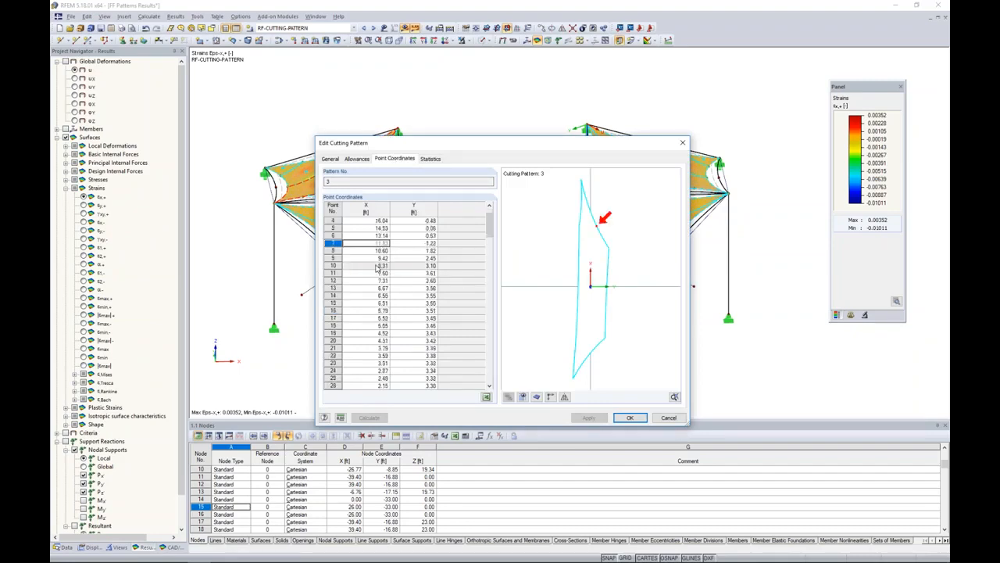
key("Down")
key("Down")
key("Down")
key("Down")
key("Down")
key("Down")
key("Down")
key("Down")
key("Down")
key("Down")
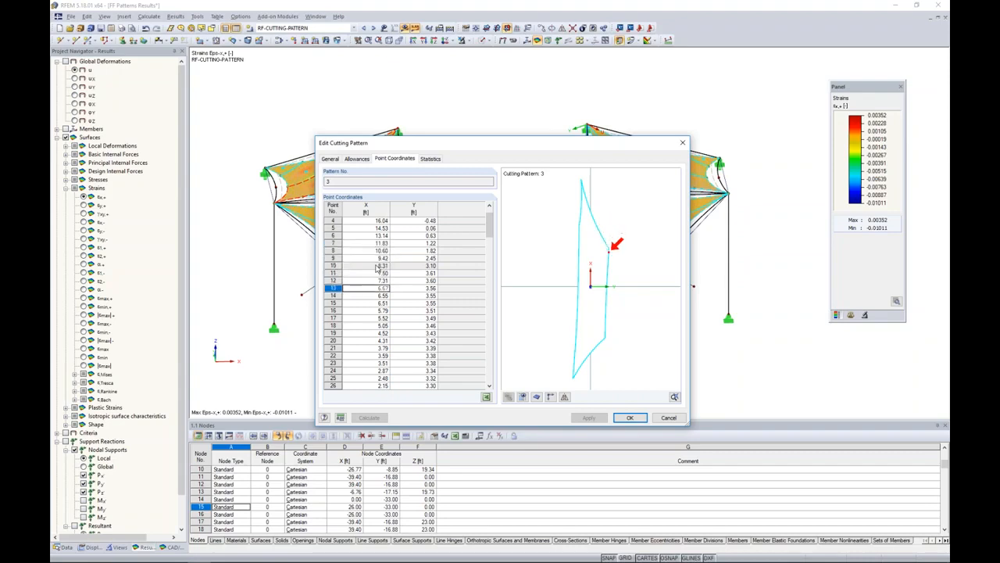
key("Down")
key("Down")
key("Down")
key("Down")
key("Down")
key("Down")
key("Down")
key("Down")
key("Down")
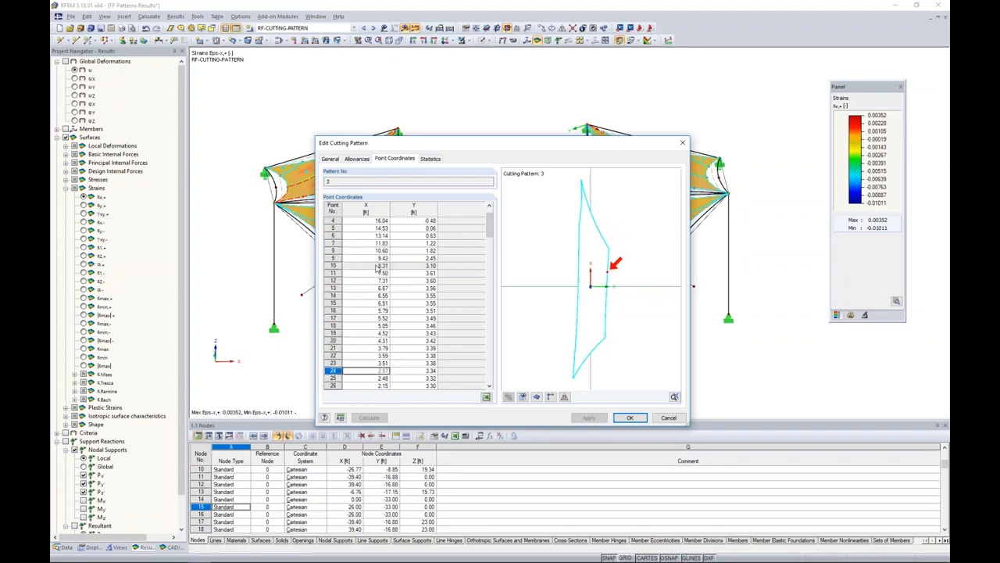
key("Down")
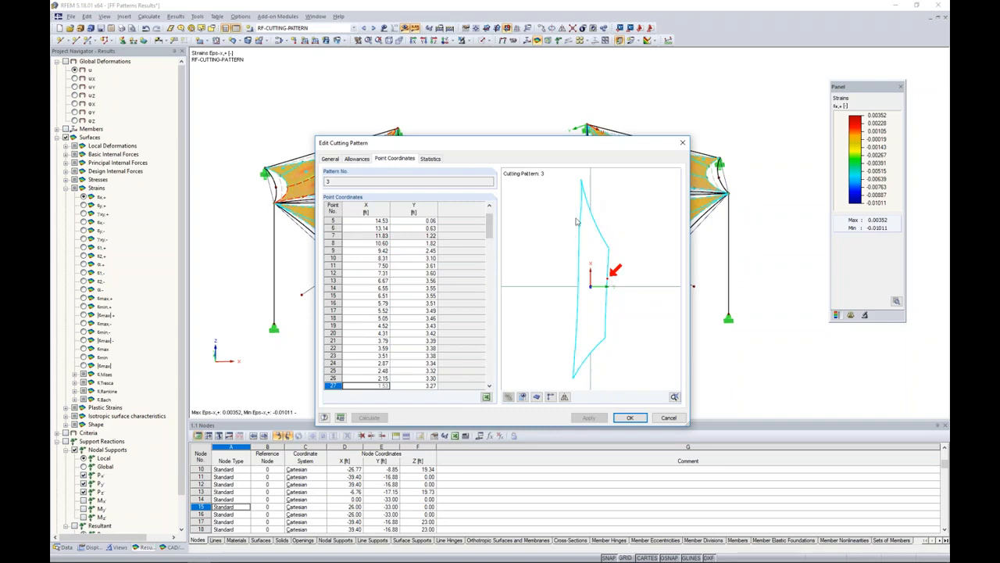
Show the allowances and the FE mesh on the flattened outline of cutting pattern 3.
left_click(522, 396)
scroll(599, 227, "up", 3)
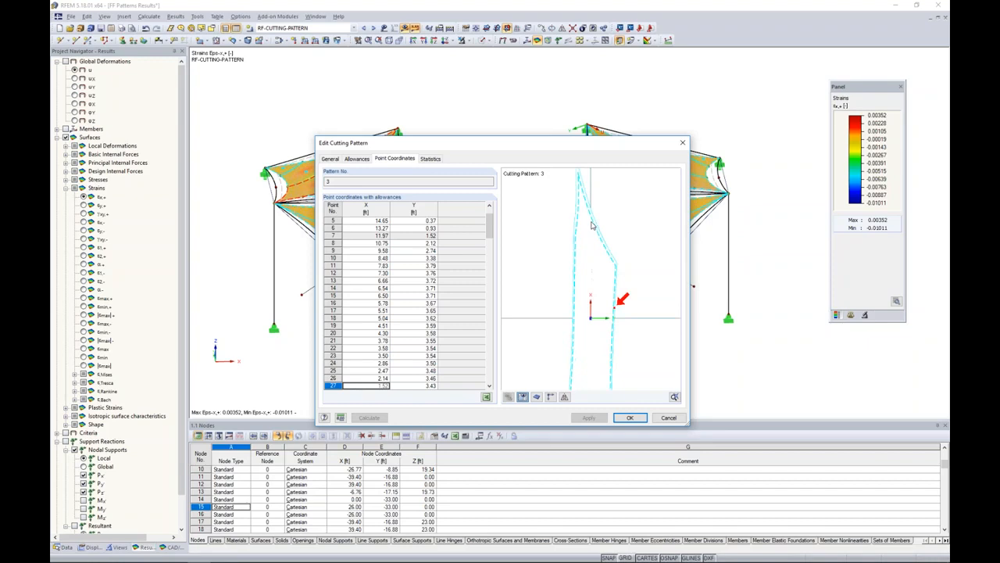
left_click(537, 396)
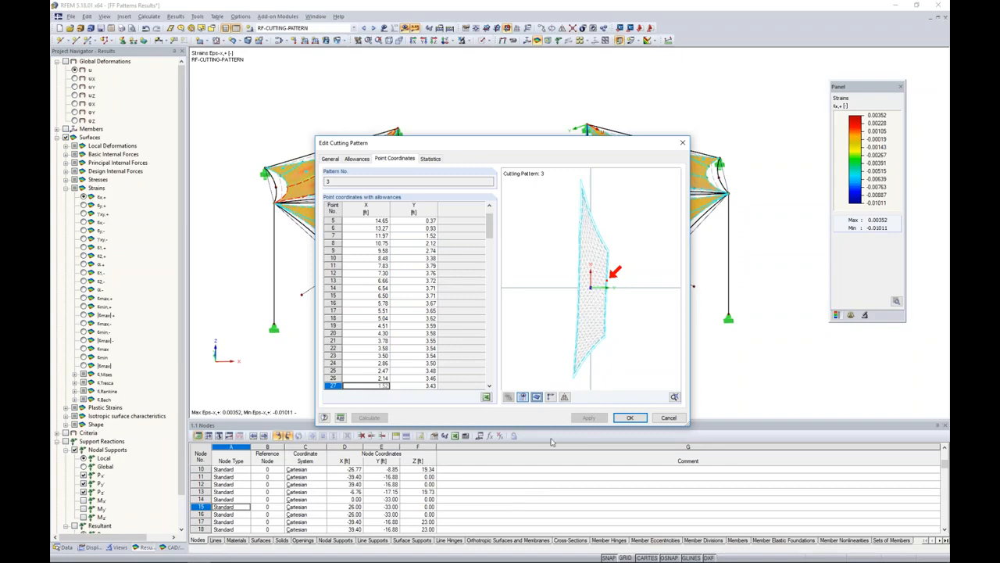
Review the area, length and width statistics of cutting pattern 3, including the 2D and 3D areas, and close its properties.
left_click(430, 159)
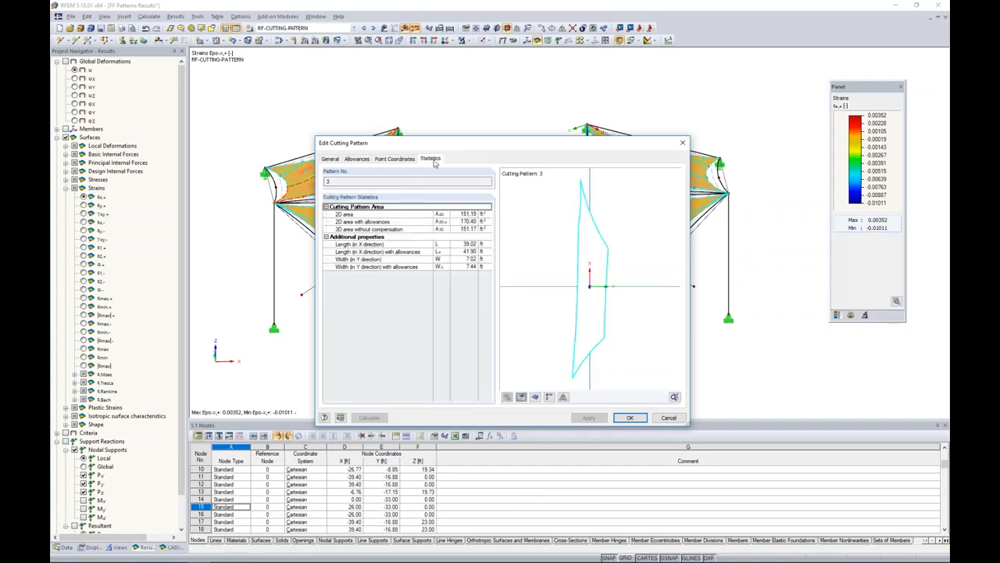
left_click(458, 232)
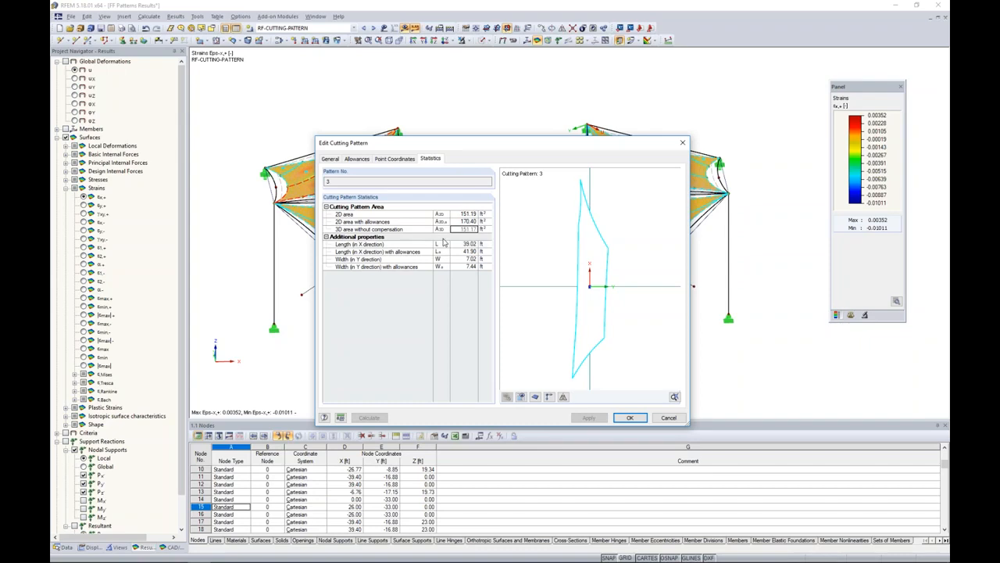
left_click(466, 214)
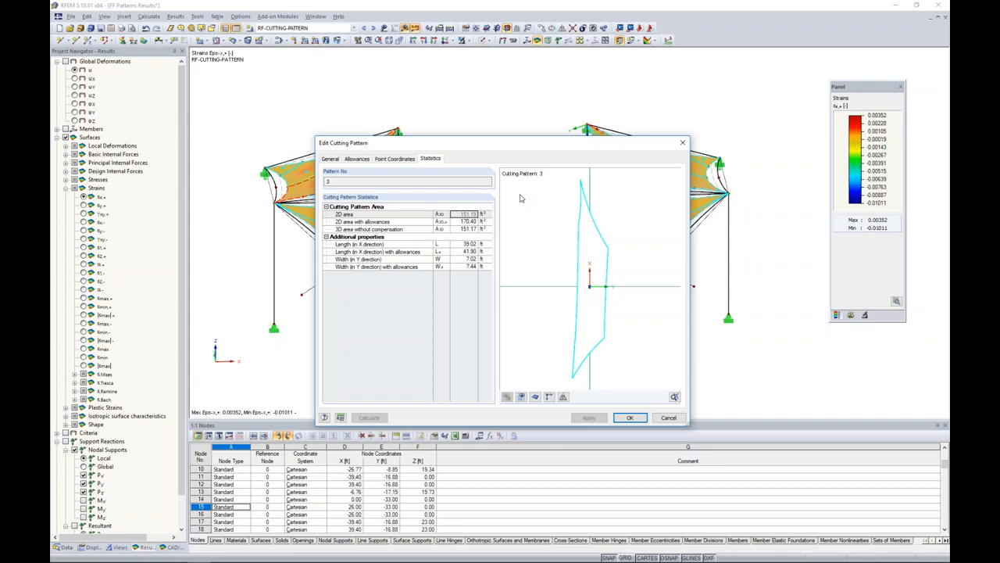
left_click(668, 418)
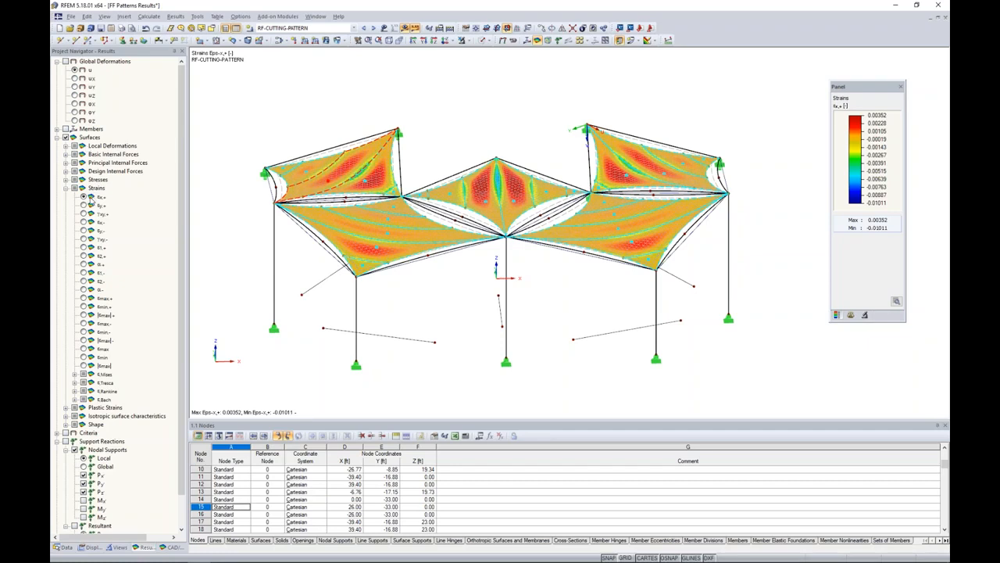
Display the membranes' y-direction strains, return to the x-direction strains, and clear the pattern selection.
left_click(83, 205)
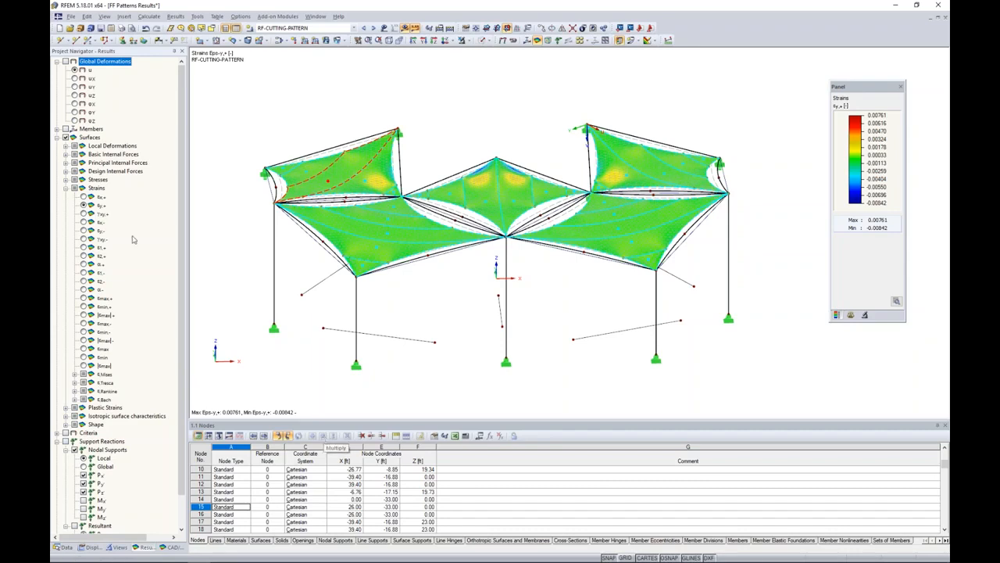
left_click(84, 197)
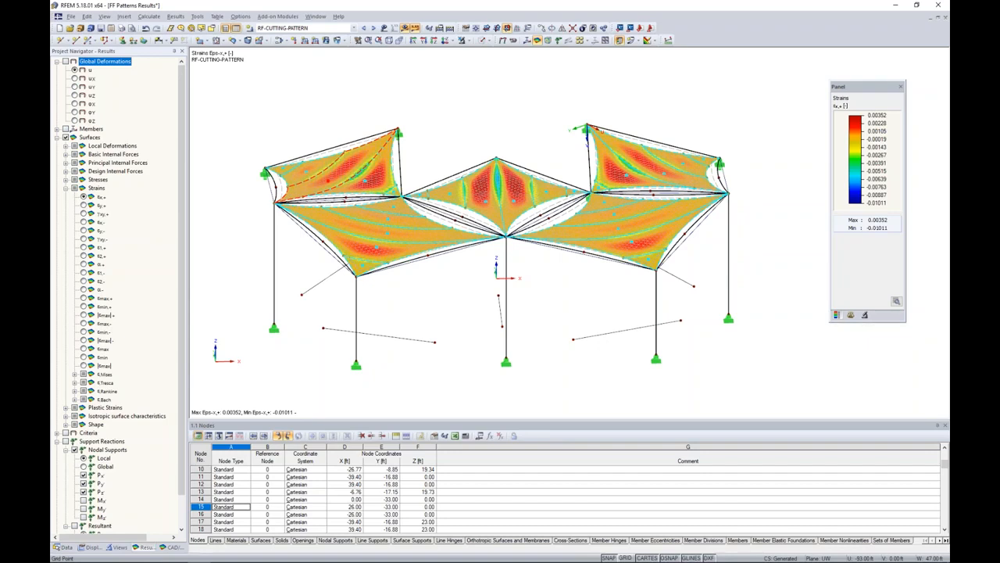
left_click(294, 131)
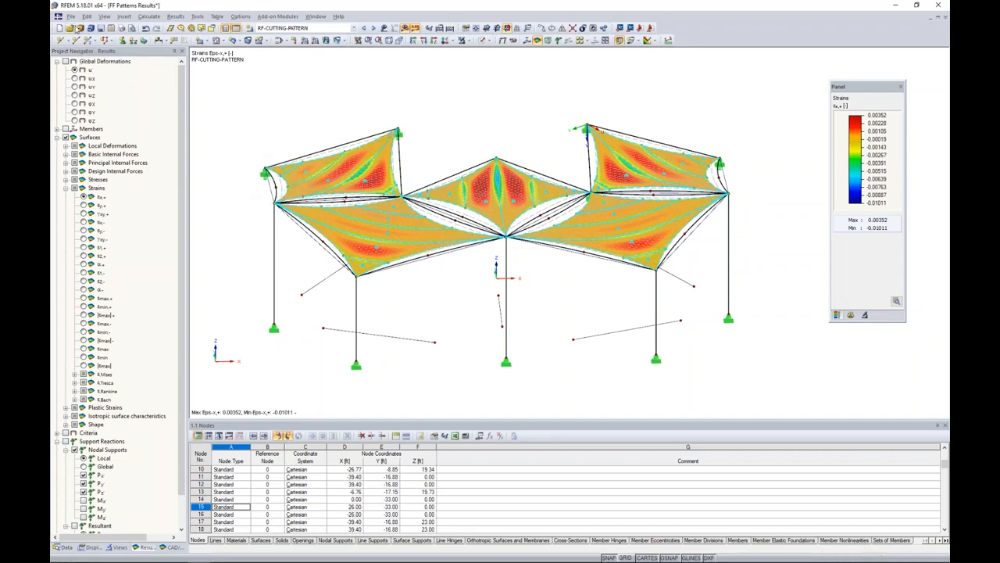
Examine the DXF export settings for cutting patterns, including the number of patterns per row, and leave without exporting.
left_click(71, 16)
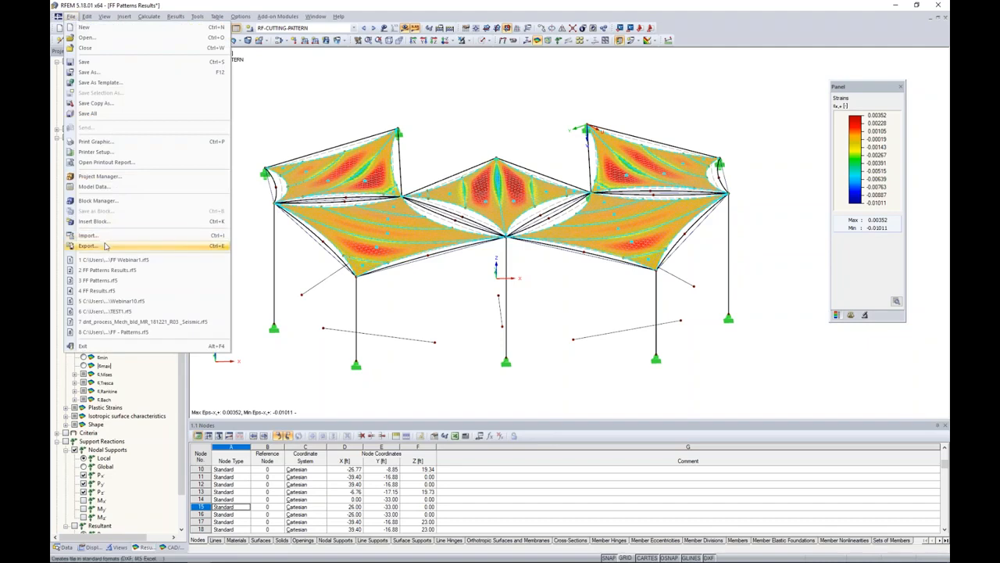
left_click(98, 245)
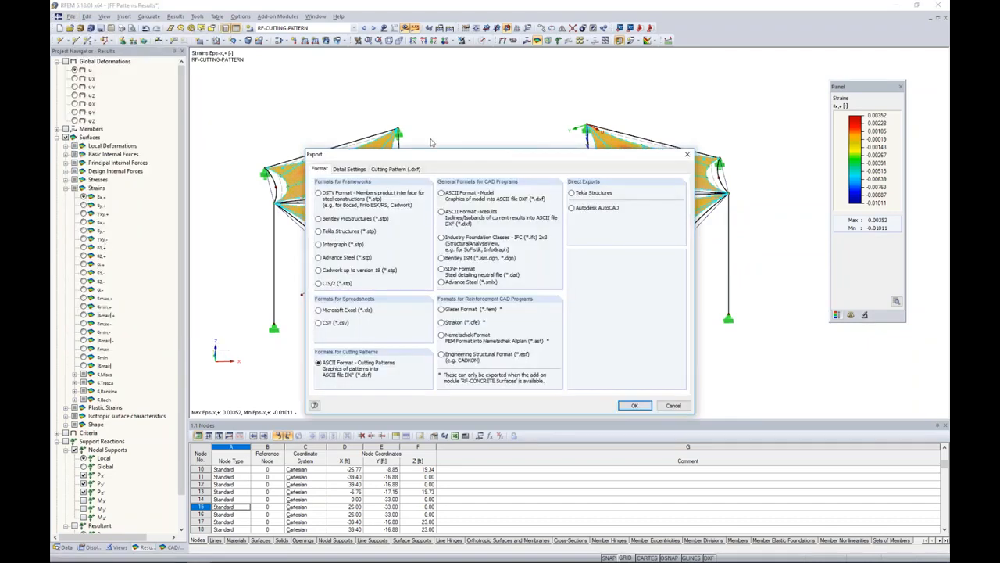
left_click(404, 170)
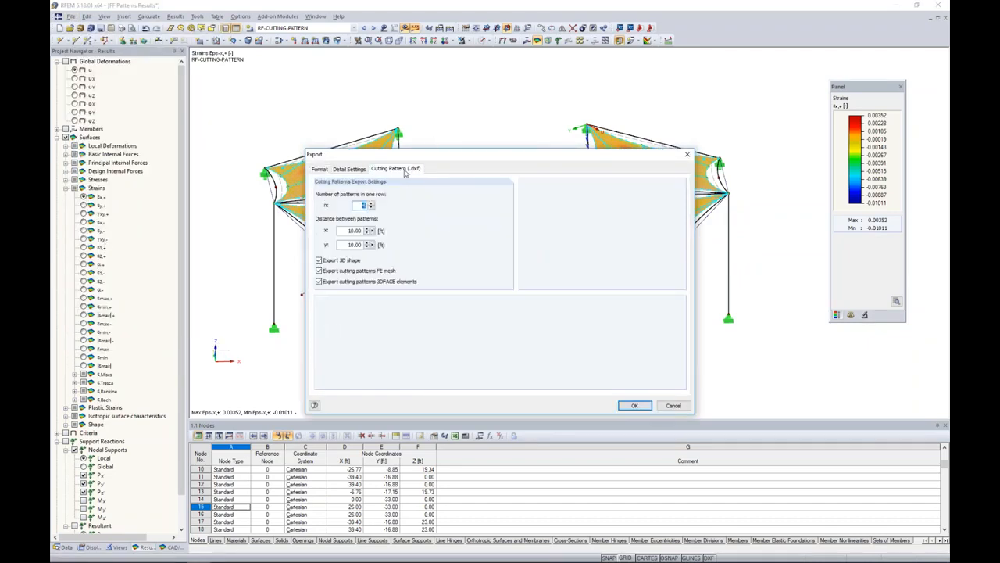
left_click(360, 206)
left_click(674, 406)
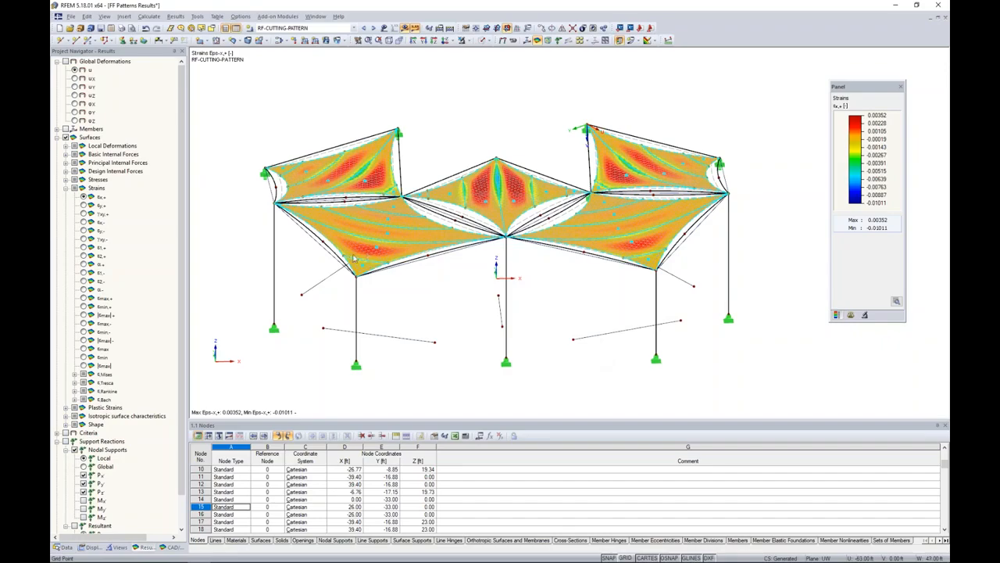
Switch to AutoCAD with FF - Patterns Results.dxf and inspect the exported canopy membranes in a 3D view.
key("super+Tab")
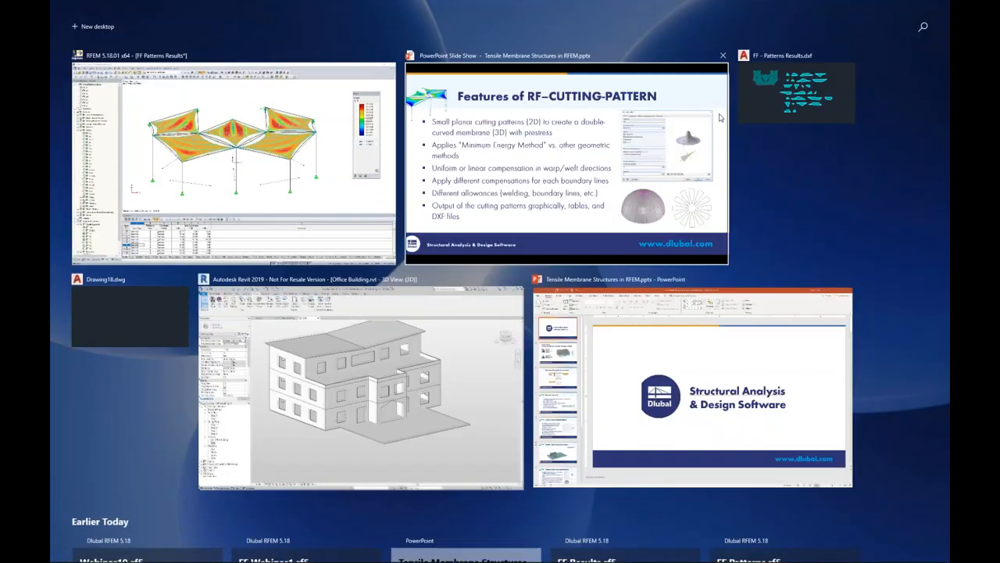
left_click(765, 109)
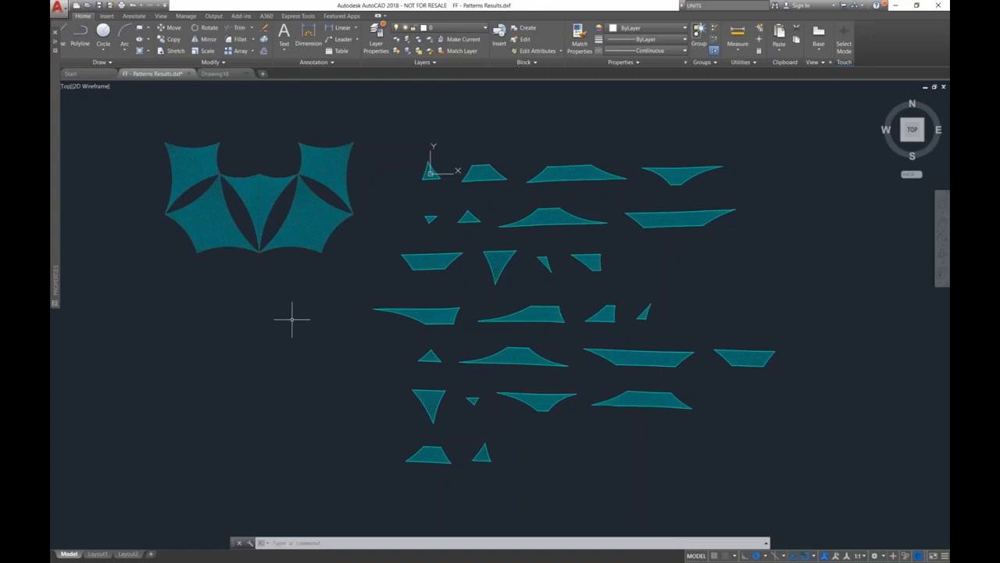
mouse_move(291, 319)
middle_mouse_down("shift")
mouse_move(331, 245)
mouse_move(457, 273)
mouse_move(522, 191)
mouse_move(546, 140)
mouse_move(478, 314)
middle_mouse_up("shift")
scroll(396, 268, "up", 5)
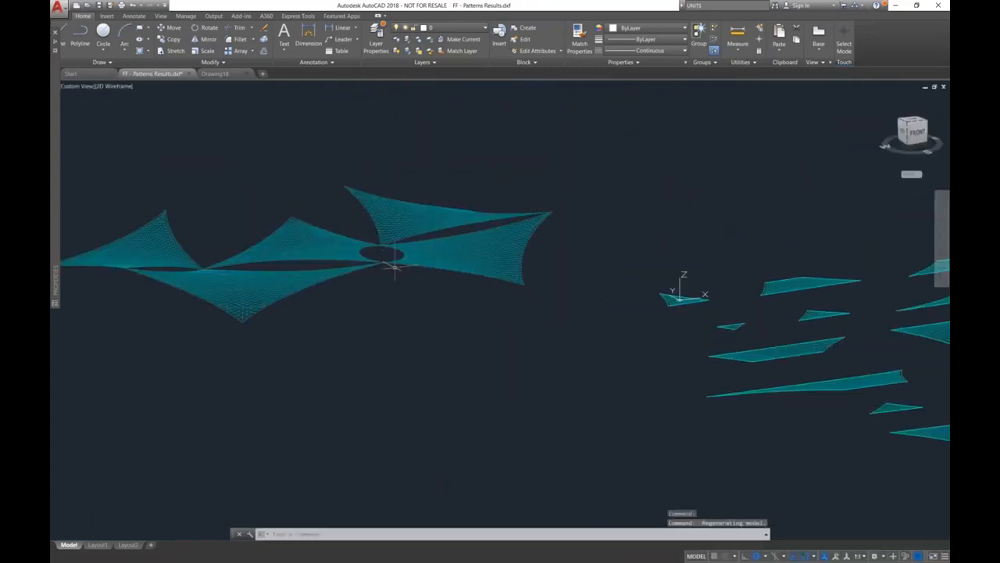
scroll(394, 267, "up", 1)
middle_click_drag(378, 312, 539, 322)
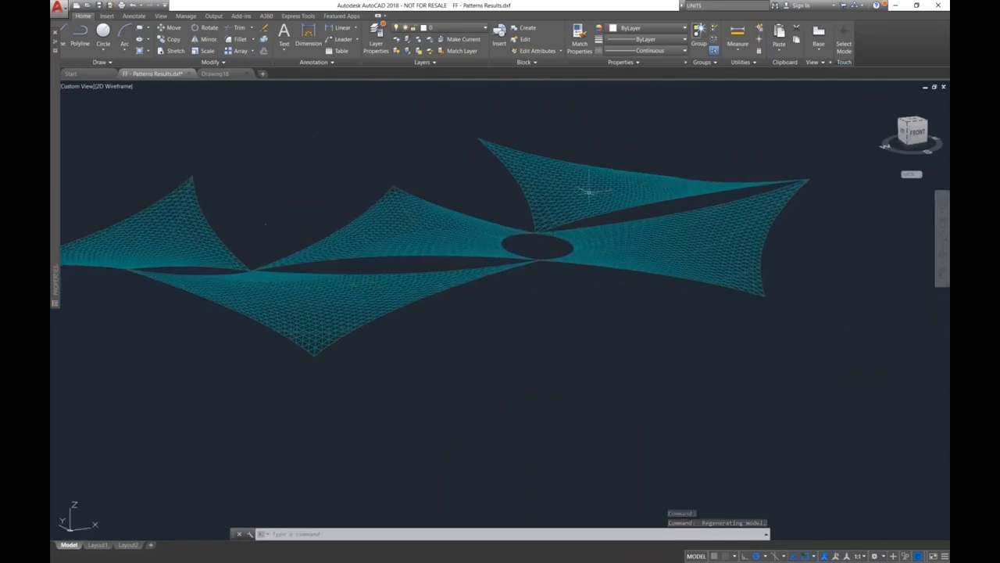
Examine the exported 3D canopy membrane mesh closely, including the number label placed on a single cutting pattern.
middle_click_drag(647, 293, 521, 290)
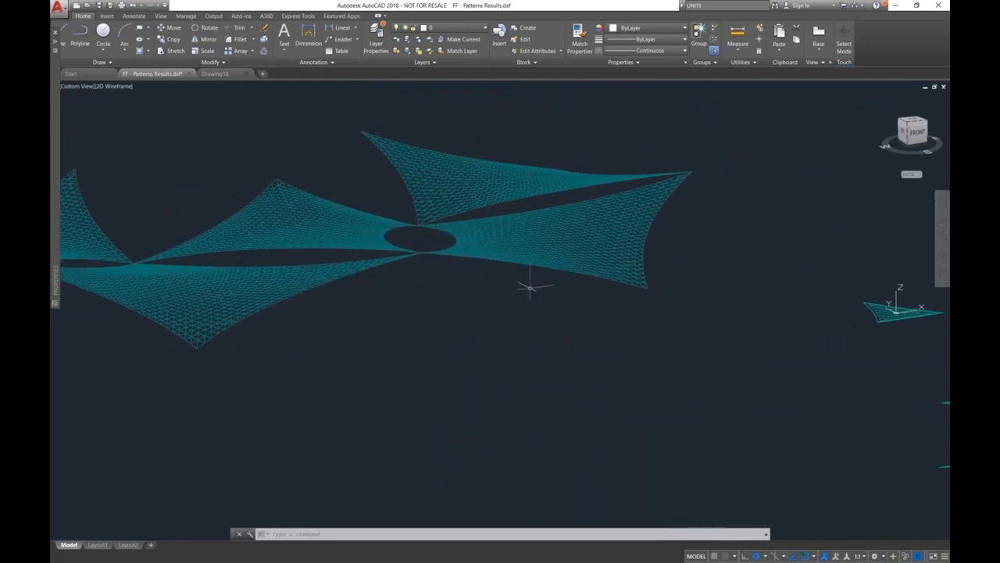
scroll(598, 253, "up", 4)
scroll(517, 254, "up", 10)
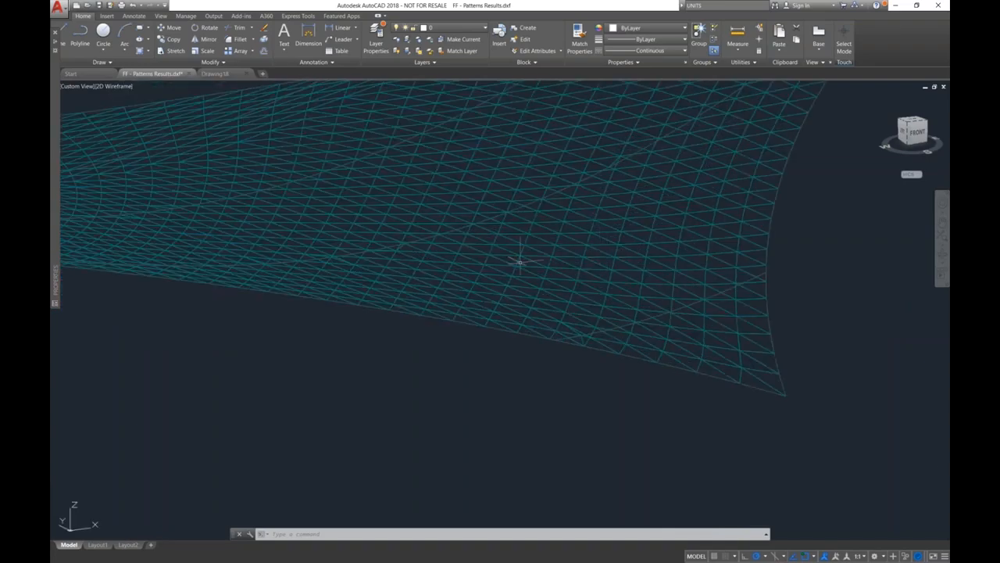
scroll(515, 243, "up", 2)
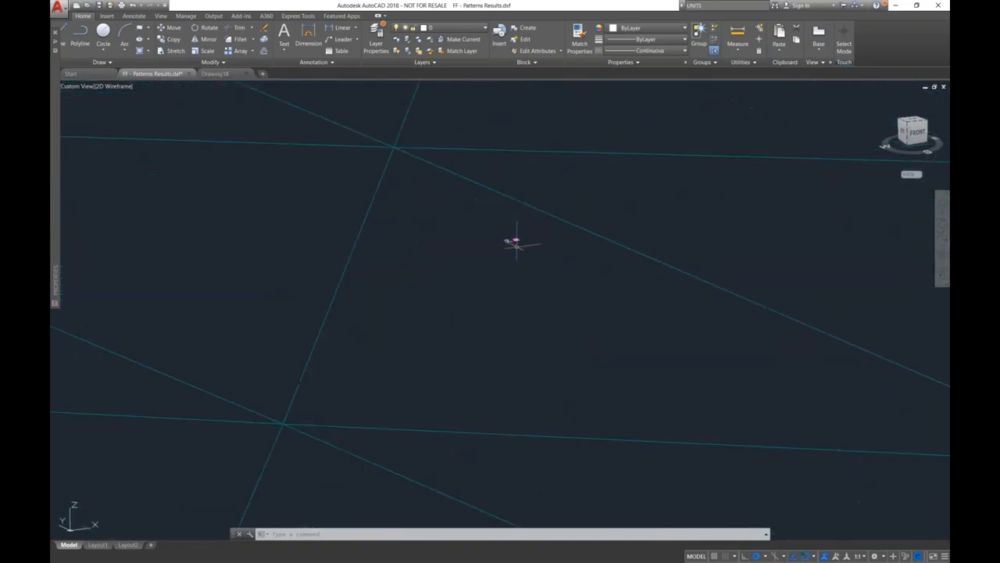
scroll(518, 241, "up", 3)
scroll(519, 241, "up", 2)
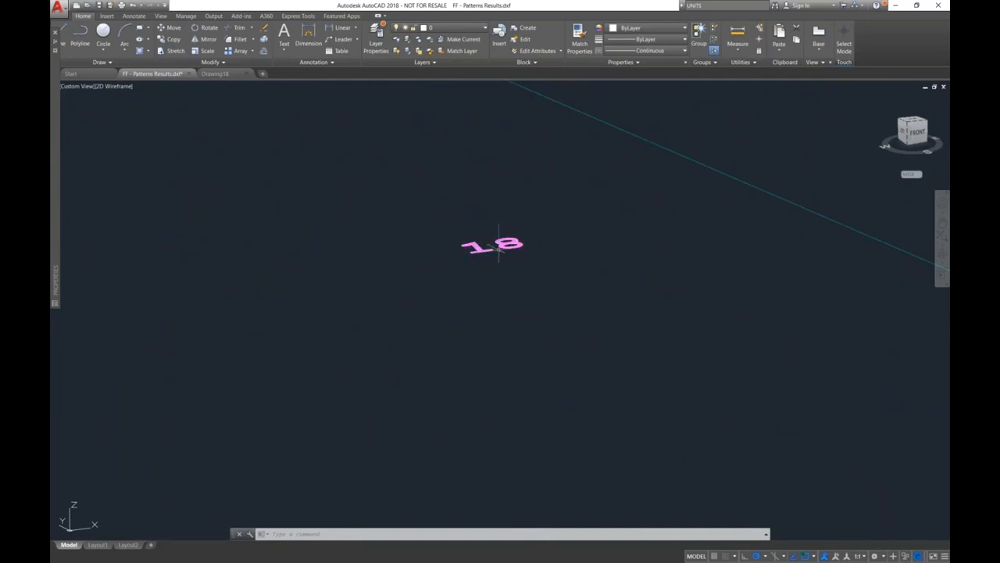
scroll(499, 245, "down", 10)
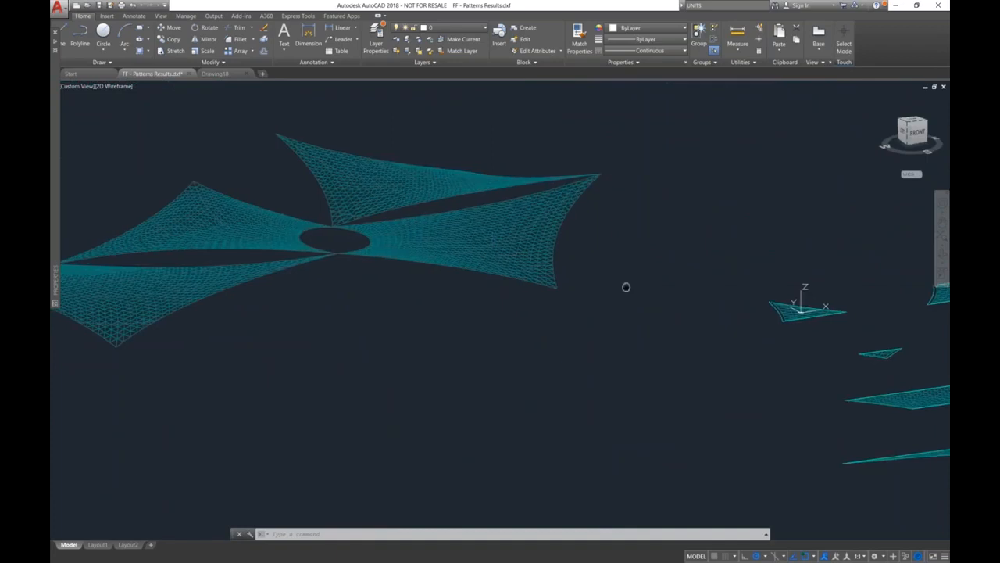
Inspect the flattened cutting patterns and their number labels, and compare their layout with the 3D membranes.
middle_click_drag(625, 286, 224, 281)
middle_click_drag(492, 291, 469, 279, "shift")
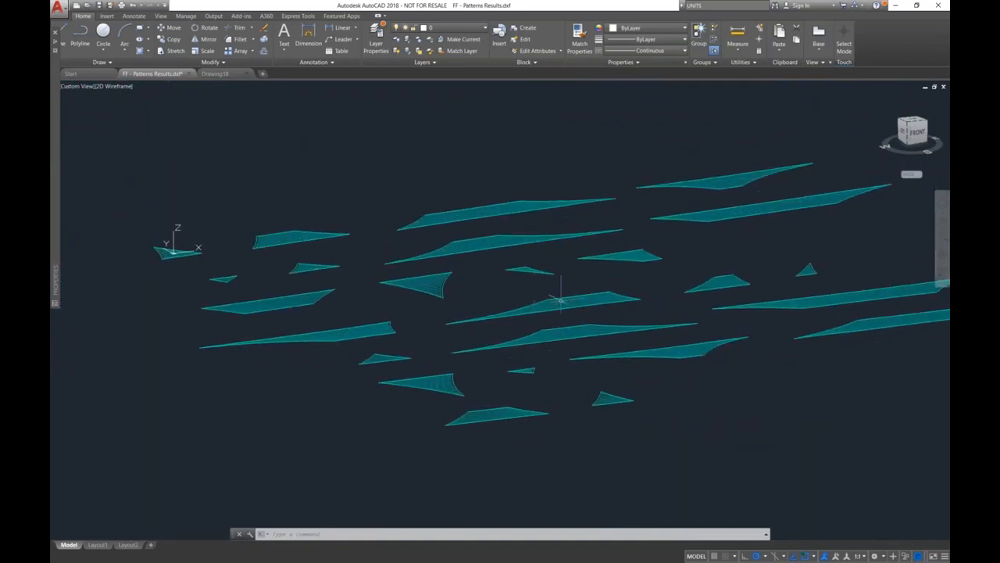
scroll(569, 303, "up", 6)
scroll(586, 291, "up", 3)
scroll(410, 295, "up", 4)
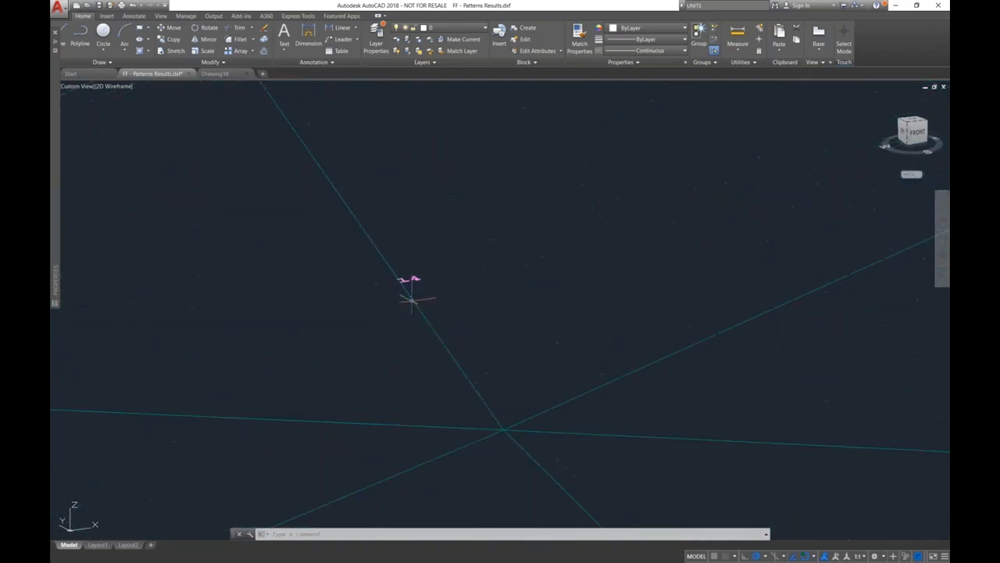
scroll(388, 282, "down", 10)
middle_click_drag(390, 285, 438, 275, "shift")
scroll(273, 265, "up", 5)
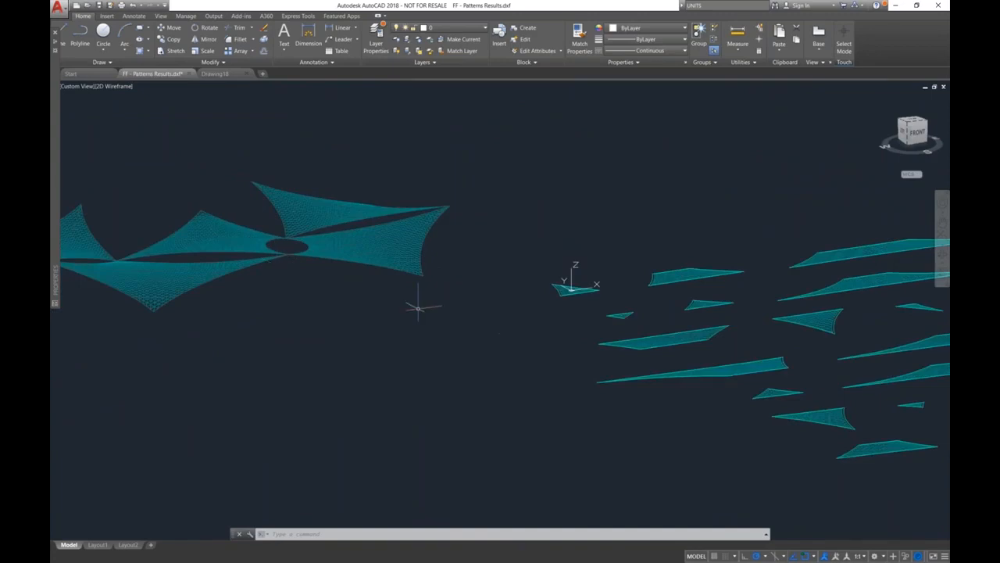
mouse_move(676, 357)
middle_mouse_down()
mouse_move(594, 384)
mouse_move(596, 331)
mouse_move(583, 346)
mouse_move(547, 346)
middle_mouse_up()
scroll(548, 346, "down", 2)
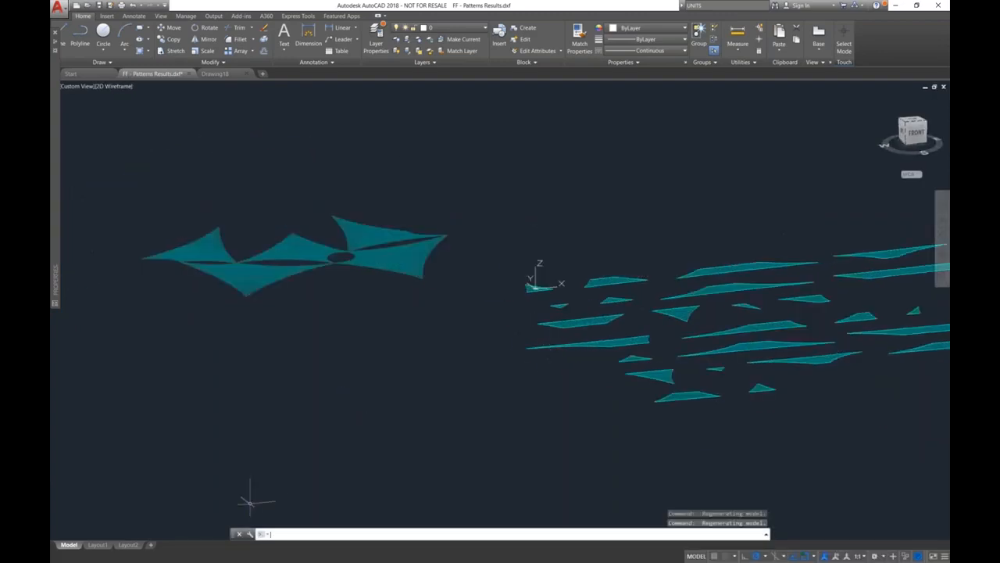
Switch to RFEM and display the global deformations of the canopy for CO1 - 1.6L.
key("super+Tab")
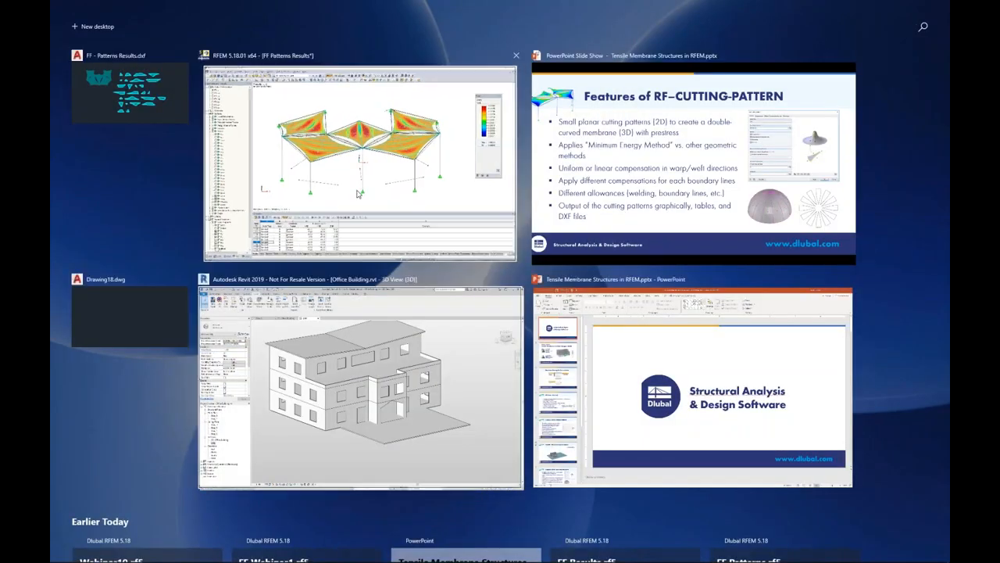
left_click(357, 193)
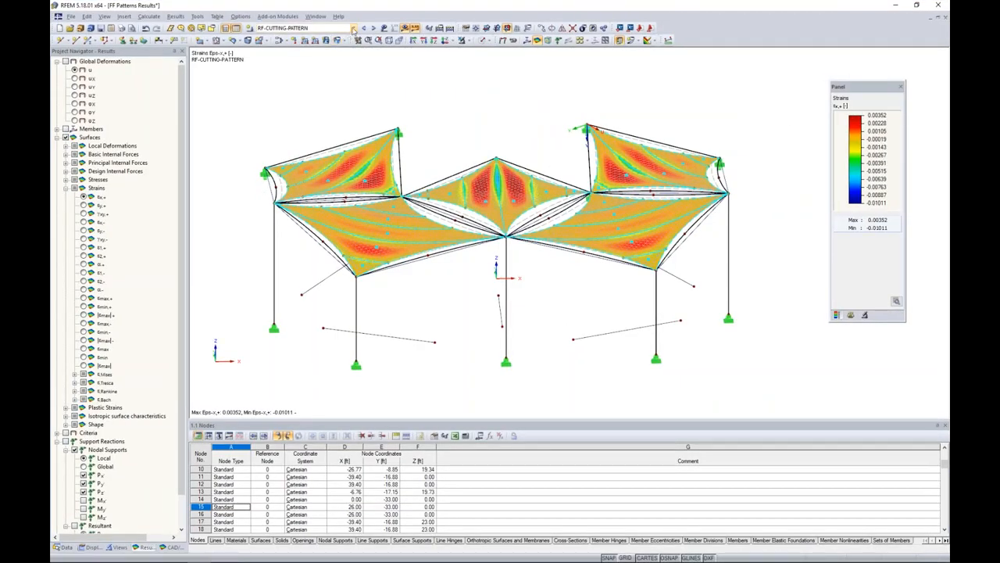
left_click(353, 28)
left_click(387, 83)
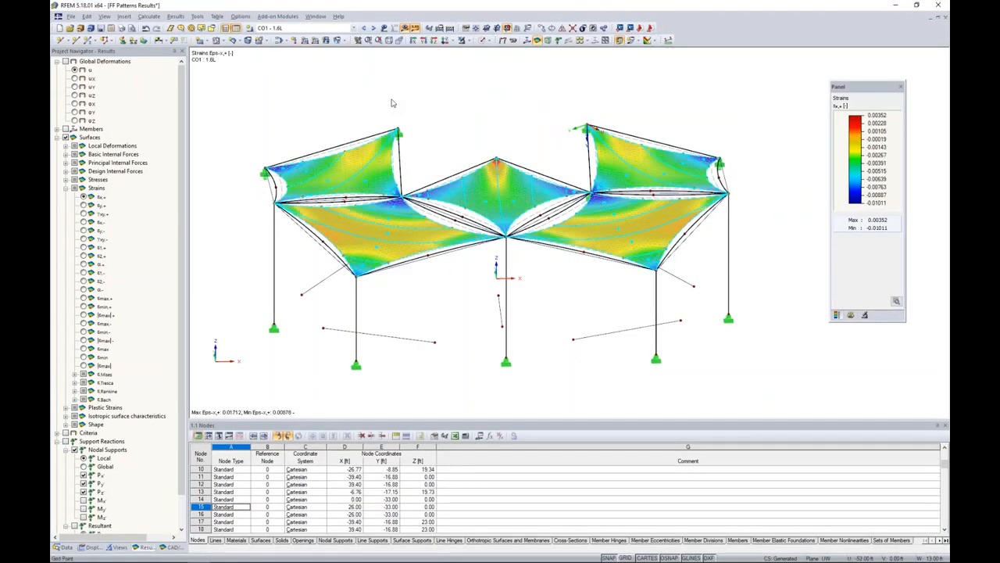
left_click(66, 62)
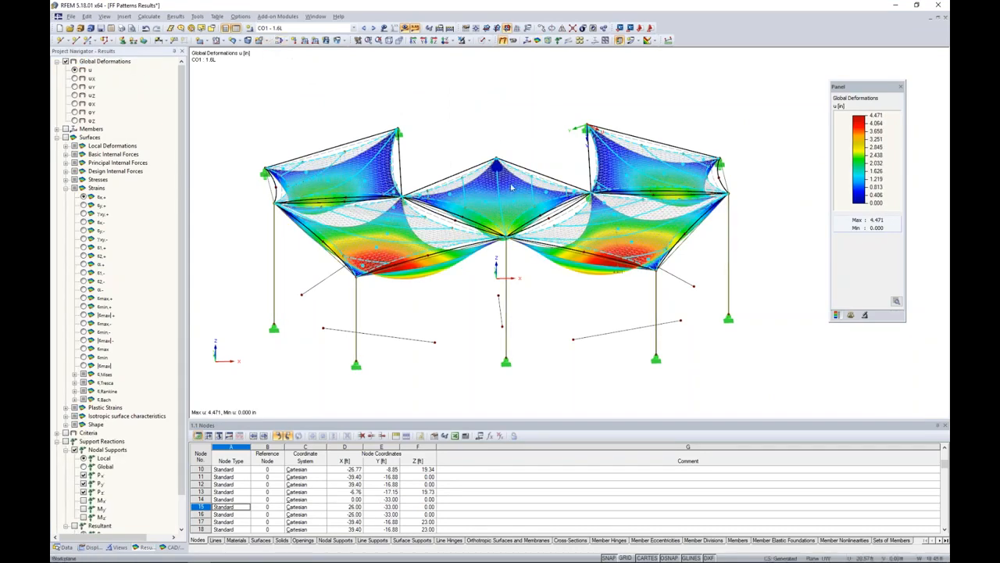
Set the deformation display factor to 6 and examine the deformed canopy from different angles.
left_click(864, 316)
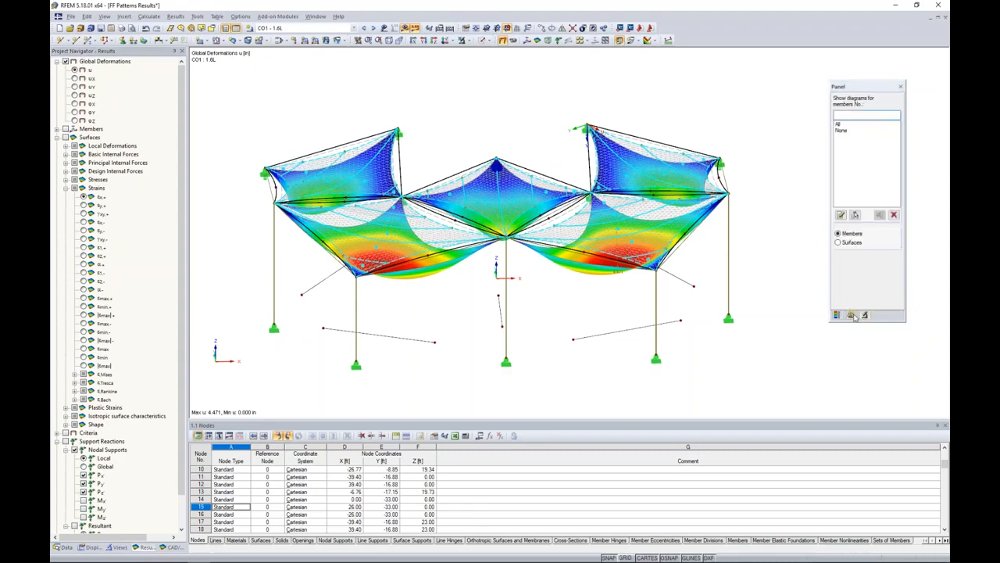
left_click(852, 315)
left_click(862, 119)
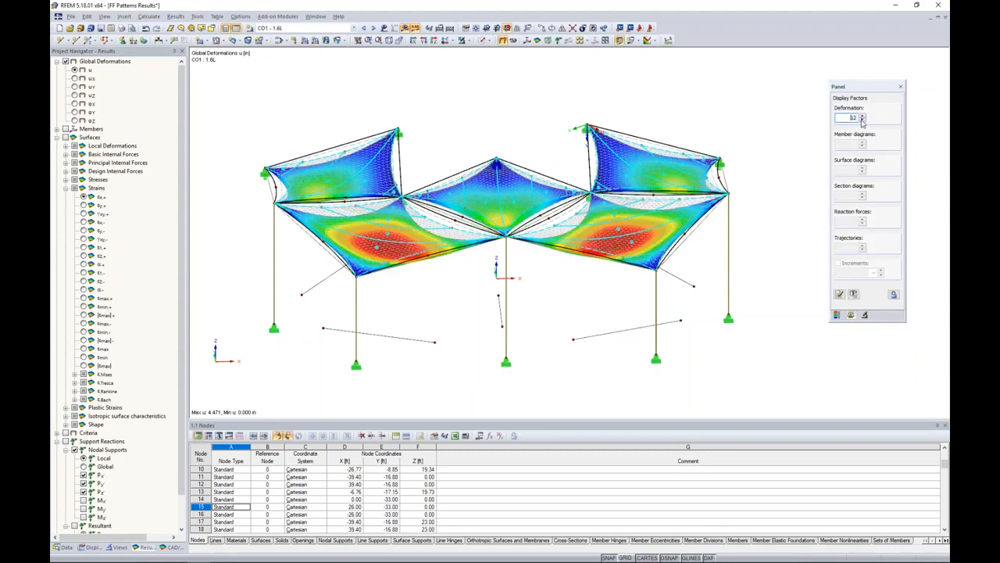
left_click(861, 120)
middle_click_drag(801, 256, 646, 154, "ctrl")
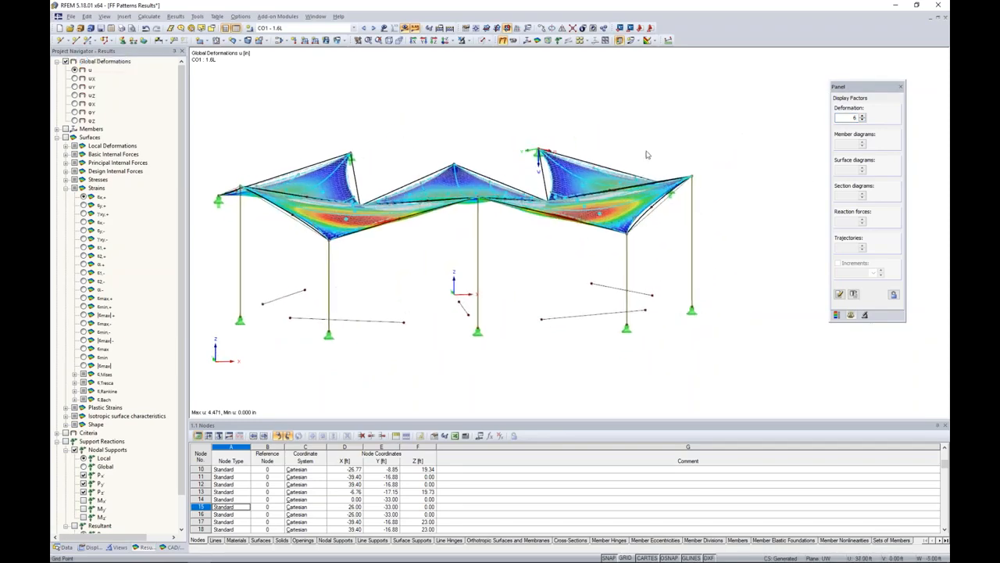
middle_click_drag(658, 104, 569, 332, "ctrl")
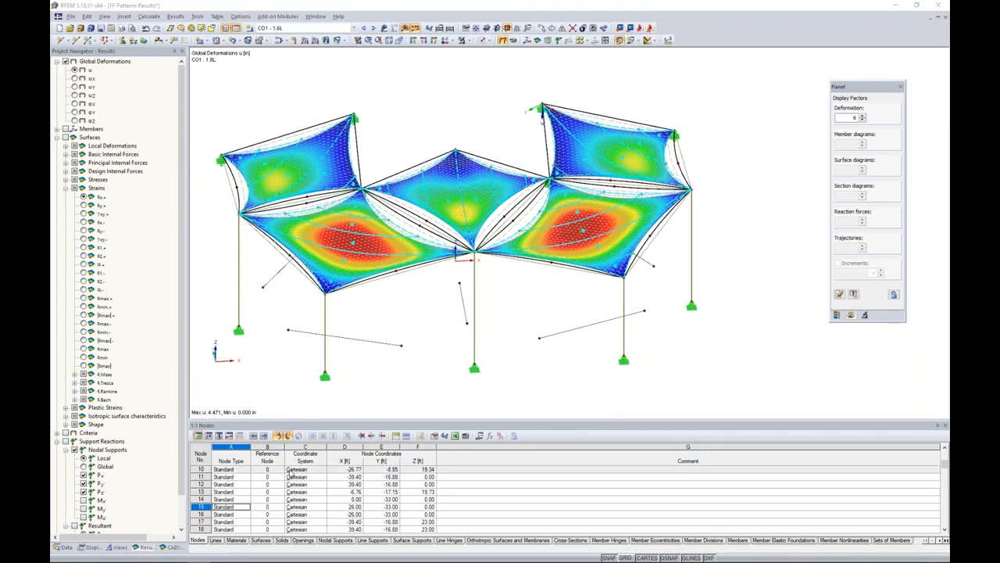
Make Drawing18 the active AutoCAD drawing and export the deformed canopy model to it from RFEM, overwriting the existing model with the chosen export units.
key("super+Tab")
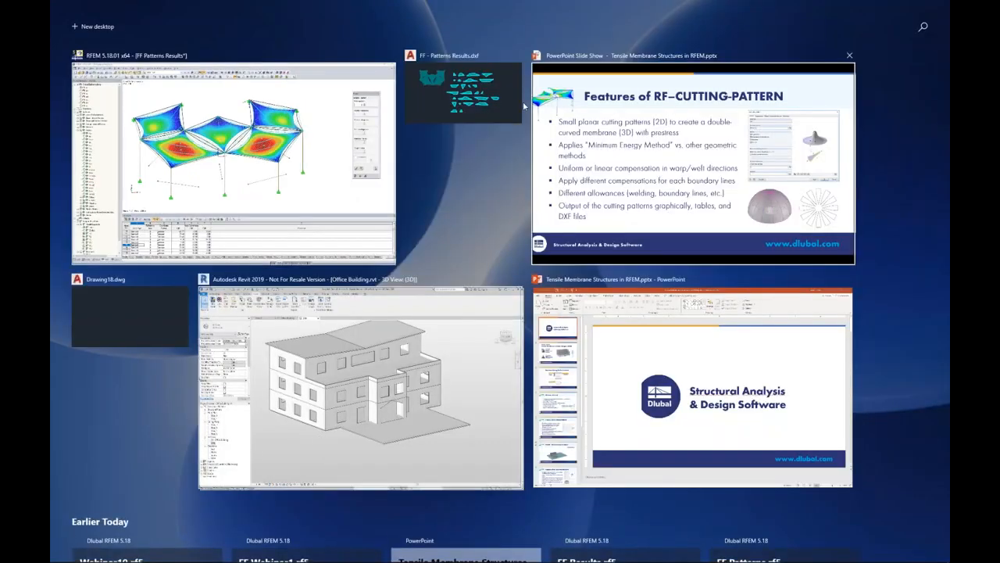
left_click(519, 101)
left_click(227, 79)
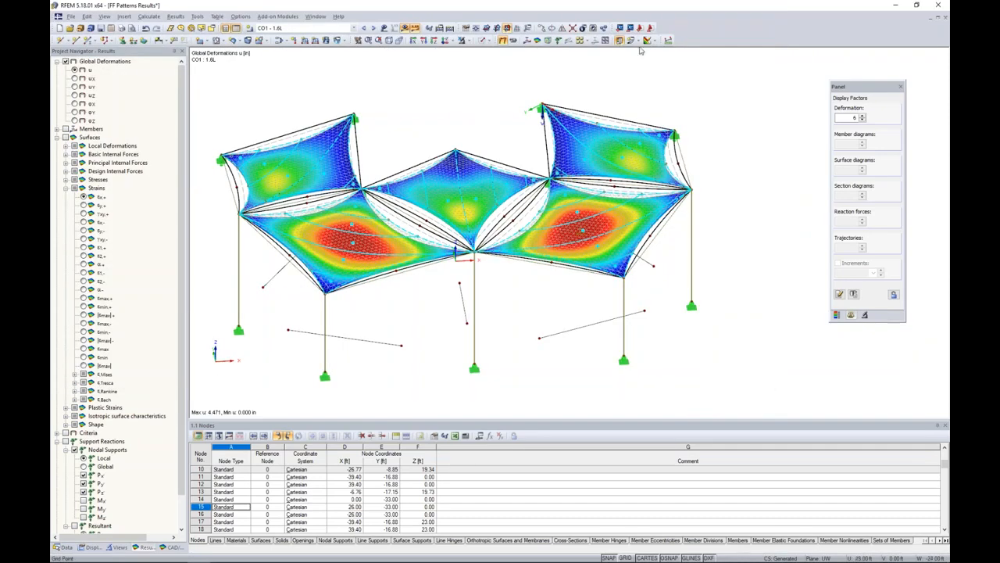
left_click(649, 29)
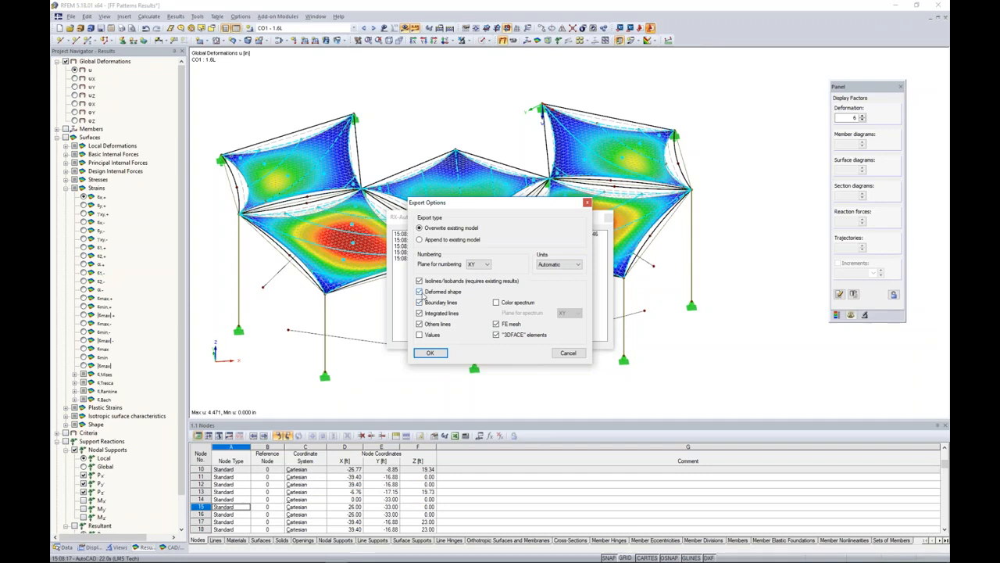
left_click(539, 269)
left_click(545, 300)
left_click(440, 352)
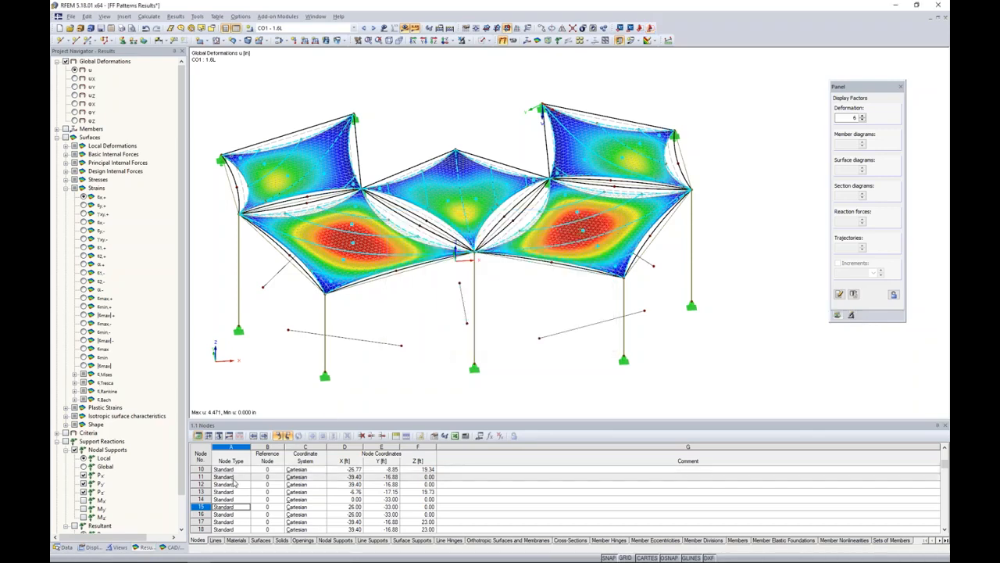
Switch to AutoCAD, bring up Drawing18 with the exported canopy model, and maximize the window.
key("super+Tab")
left_click(426, 102)
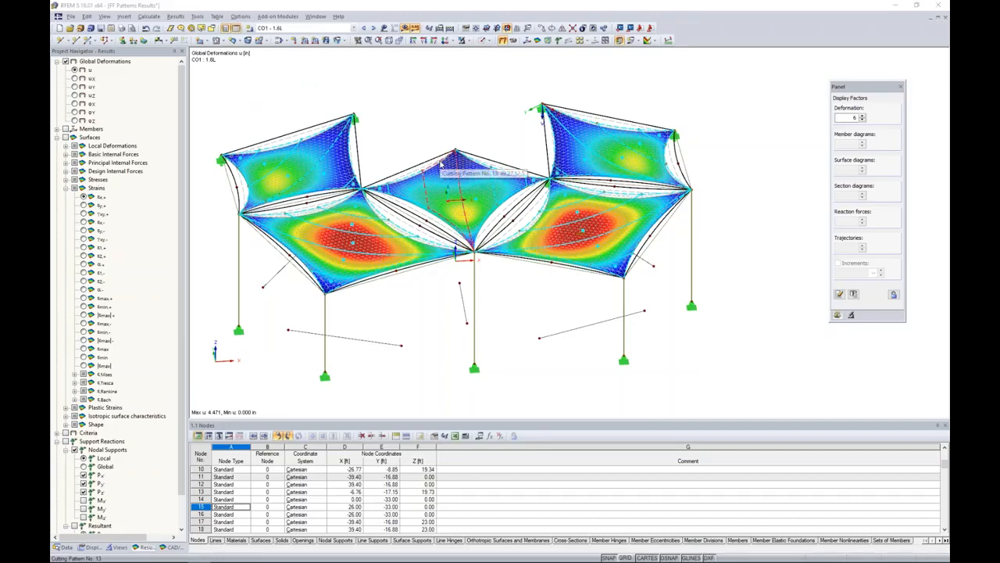
key("super+Tab")
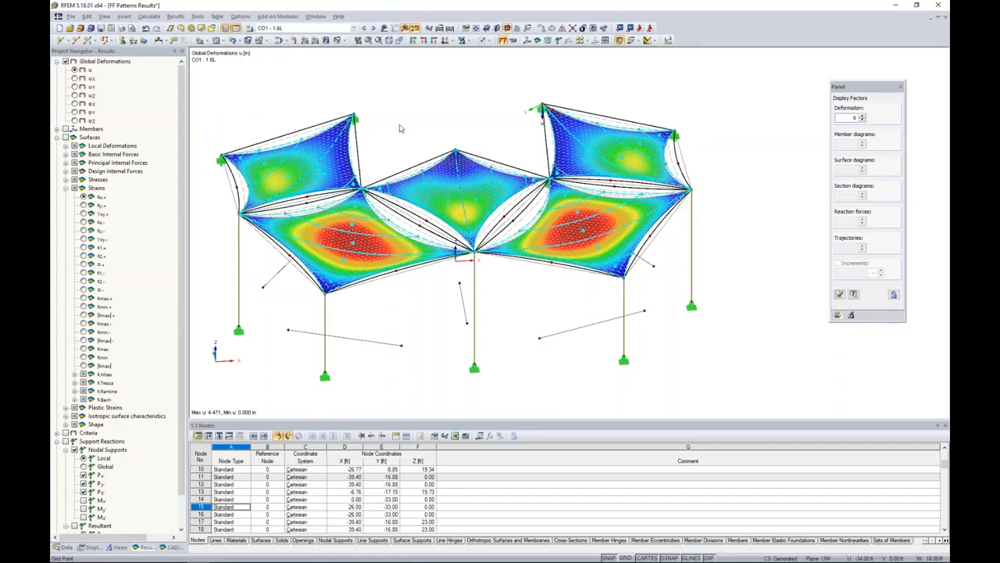
key("super+Tab")
key("super+Tab")
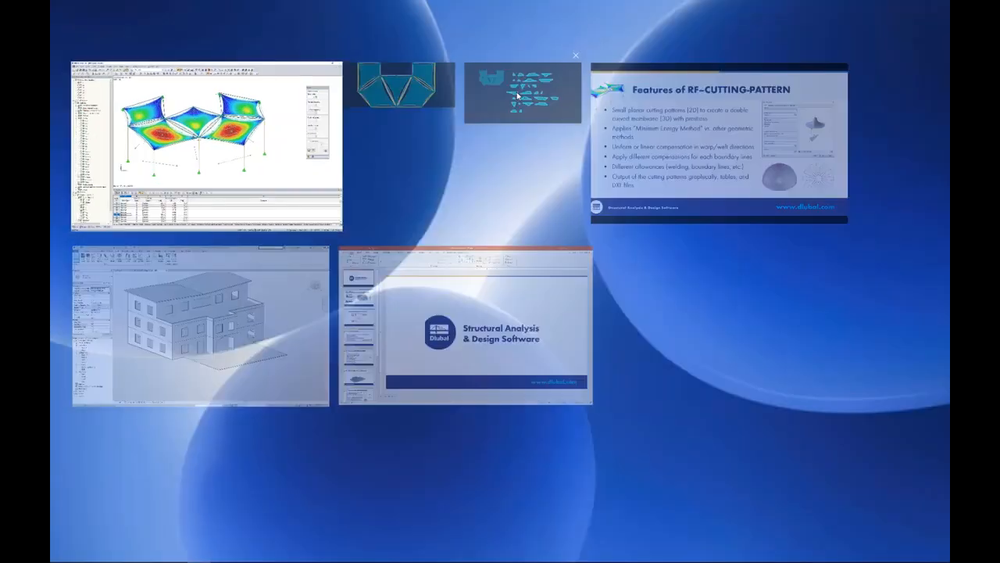
key("super+Tab")
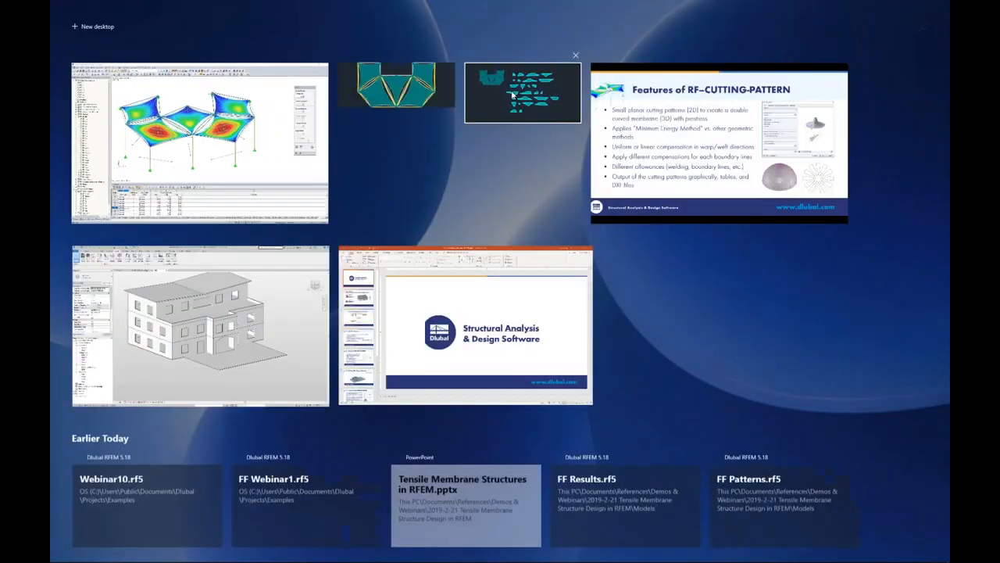
left_click(518, 94)
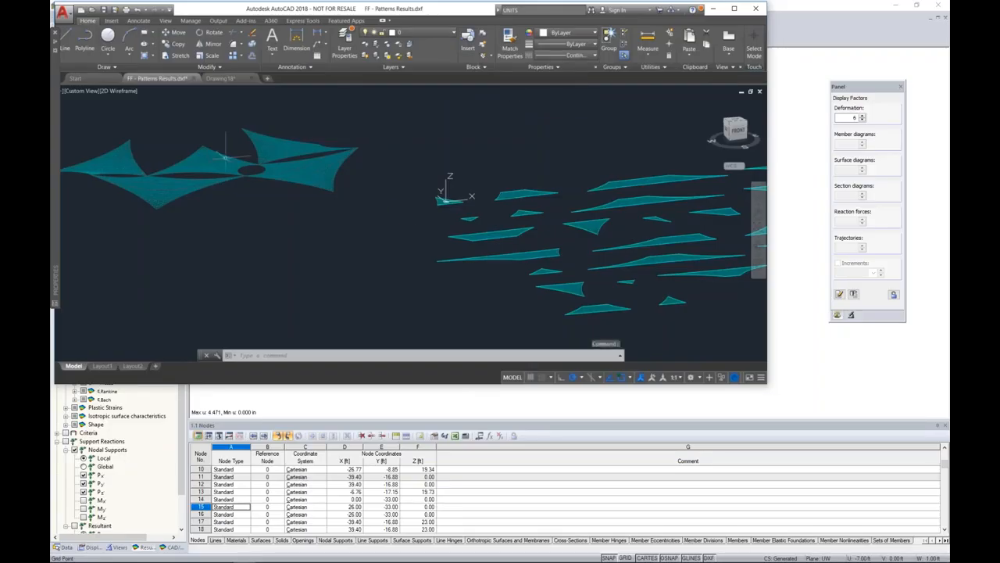
left_click(219, 78)
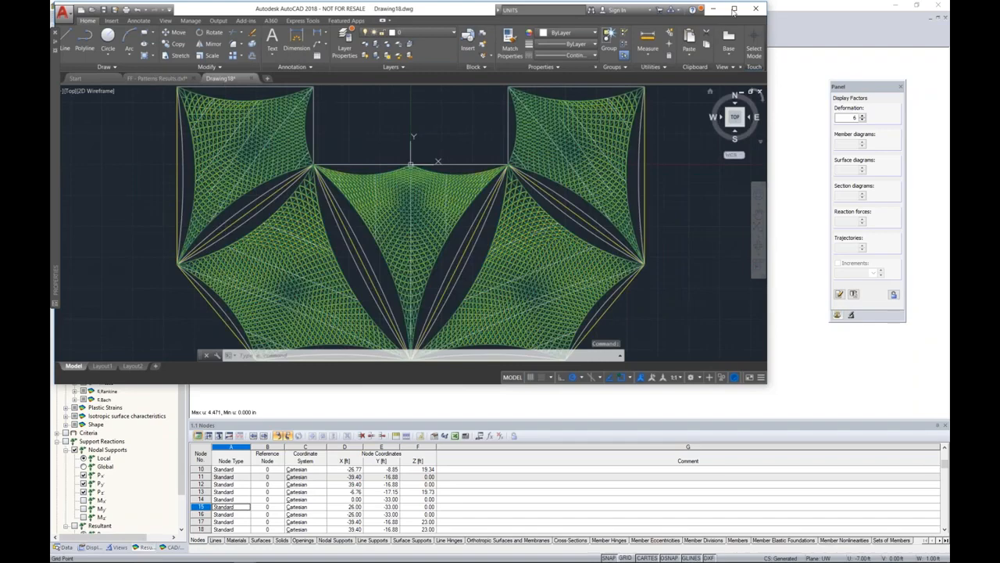
left_click(734, 9)
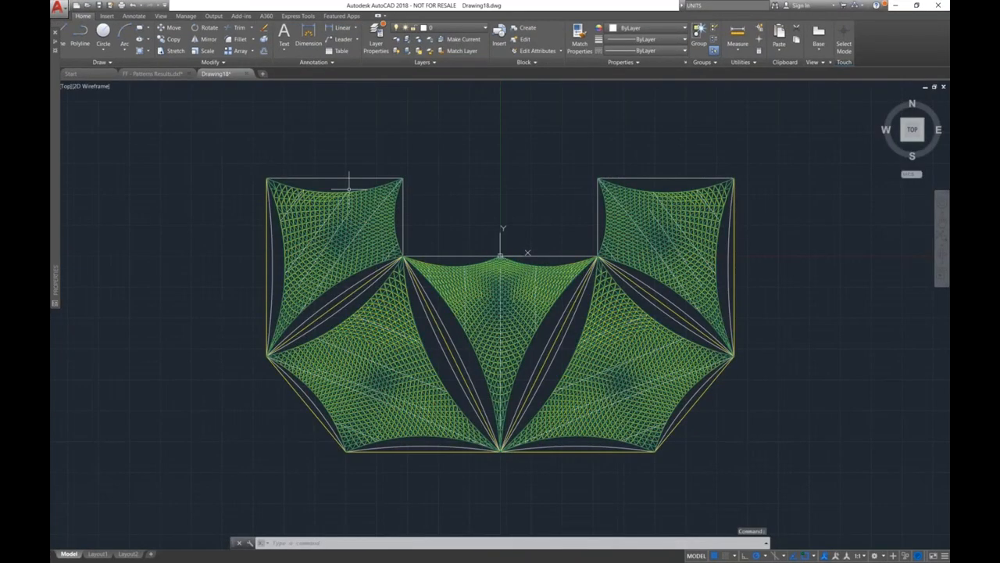
Inspect the exported canopy and its deformed shape in a 3D view, and apply the Shaded visual style.
mouse_move(548, 418)
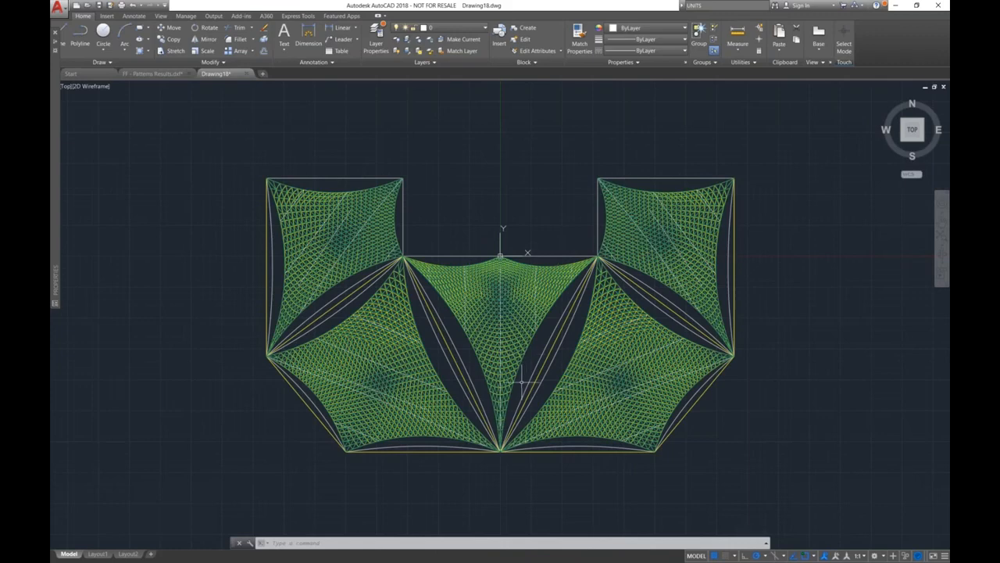
middle_click_drag(500, 255, 770, 248, "shift")
middle_click_drag(573, 419, 591, 340)
scroll(590, 339, "up", 5)
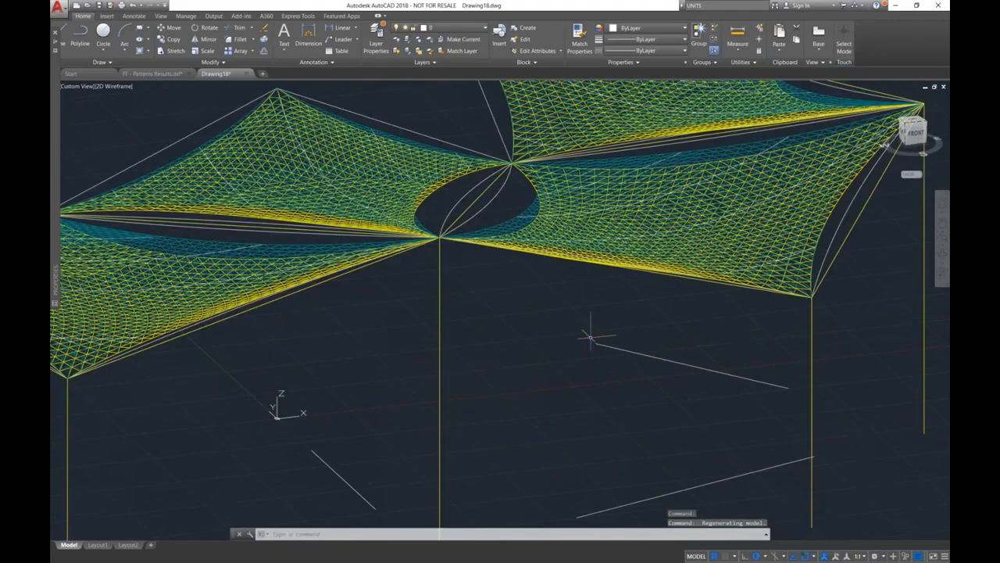
scroll(591, 339, "down", 5)
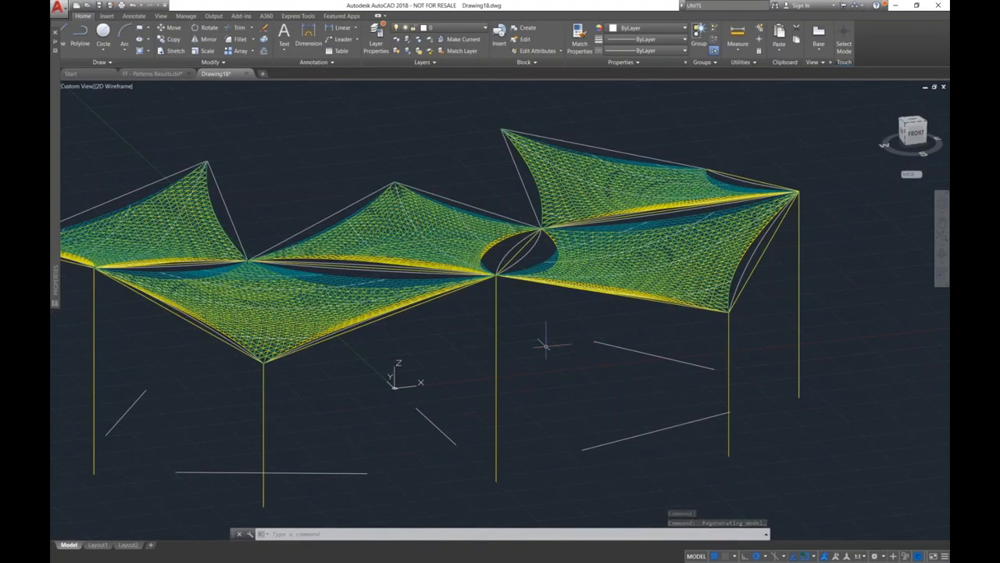
middle_click_drag(545, 344, 654, 348)
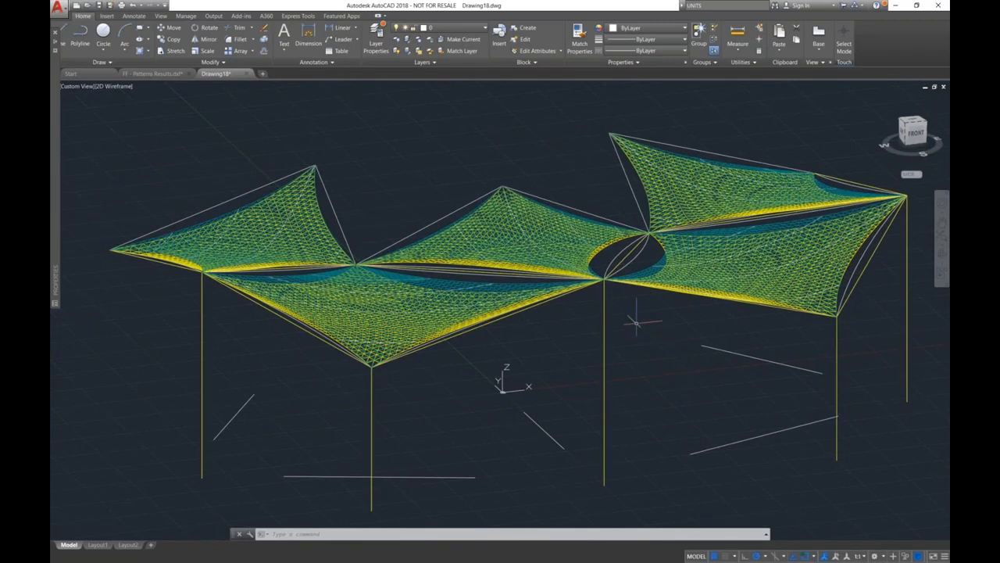
left_click(118, 89)
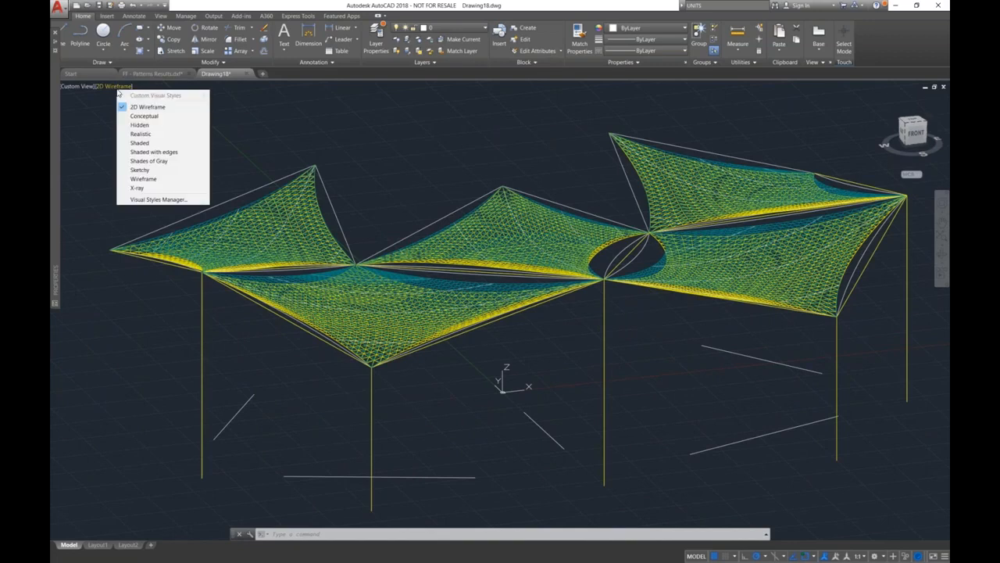
left_click(148, 143)
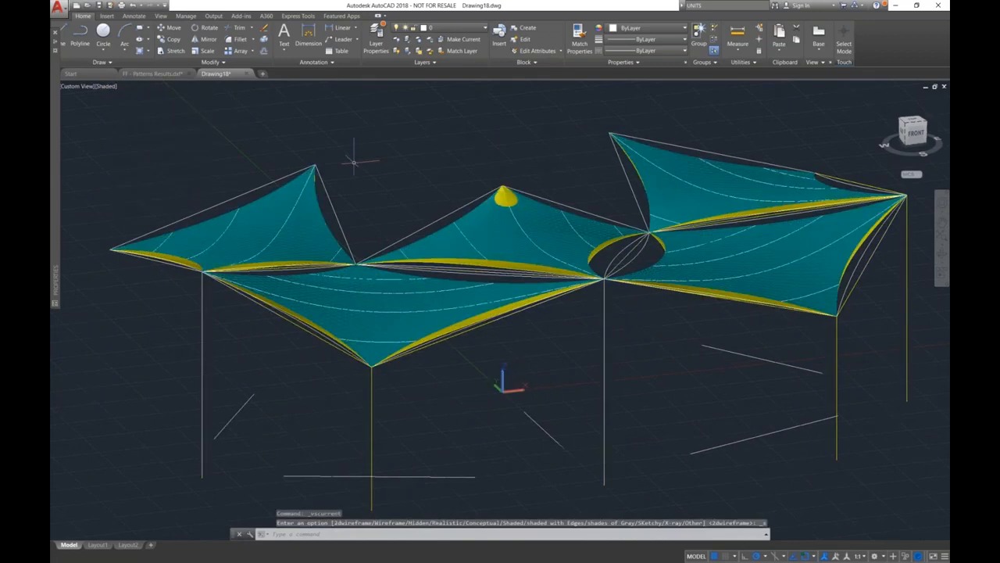
Turn off the DL_FE_MESH layer and the five layers DL_FE_MESH_CELLS_1 through DL_FE_MESH_CELLS_5.
left_click(449, 28)
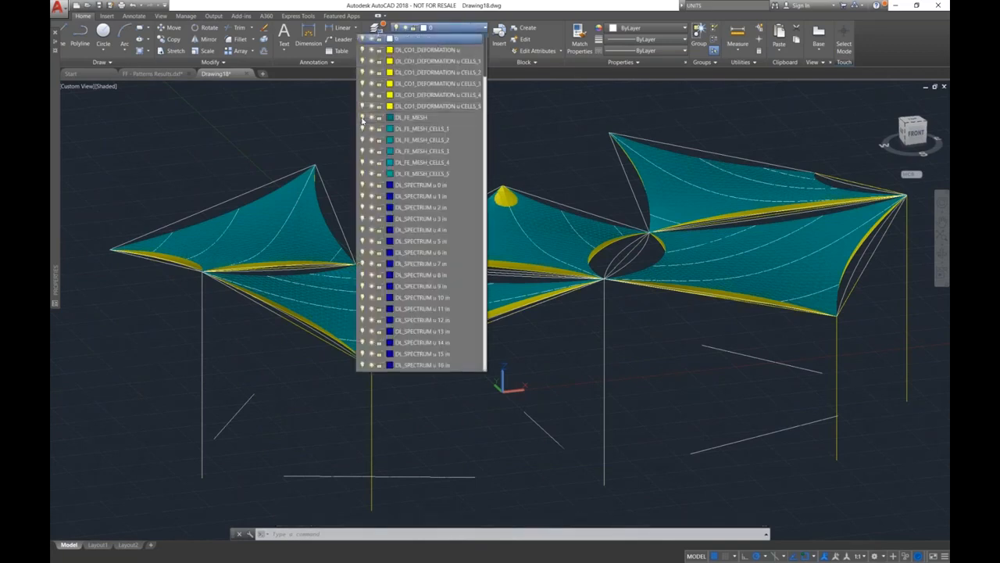
left_click(362, 128)
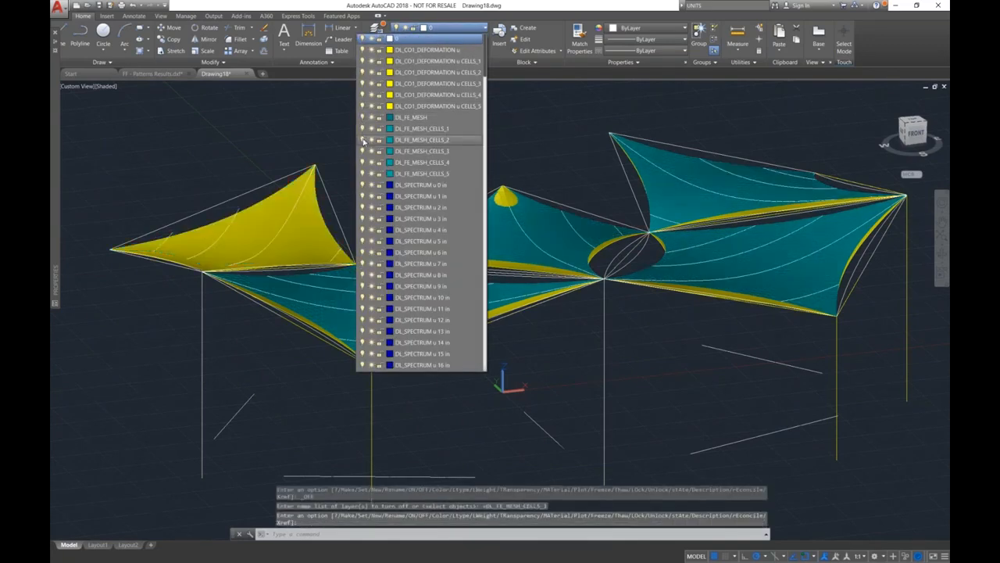
left_click(362, 145)
left_click(362, 154)
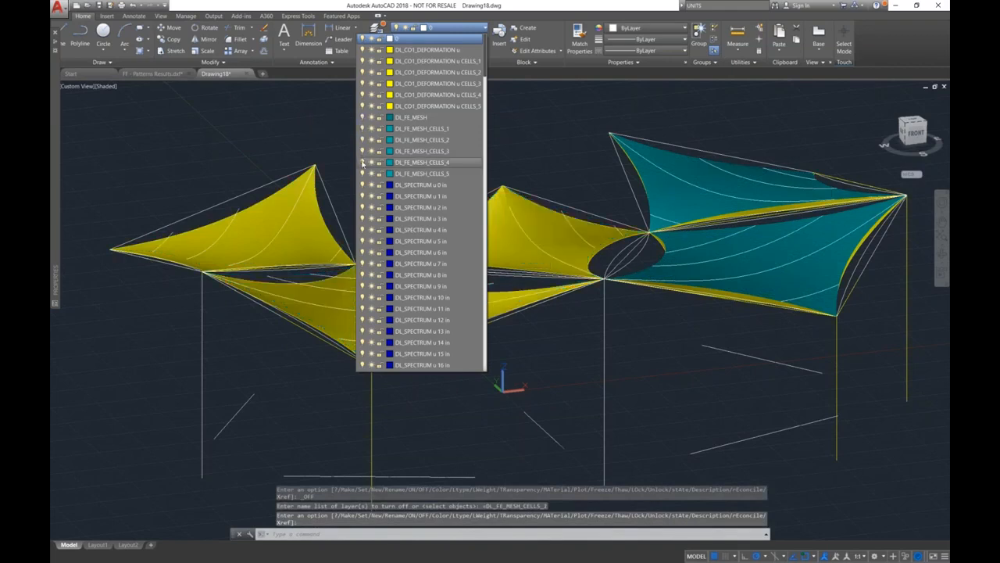
left_click(363, 164)
left_click(364, 175)
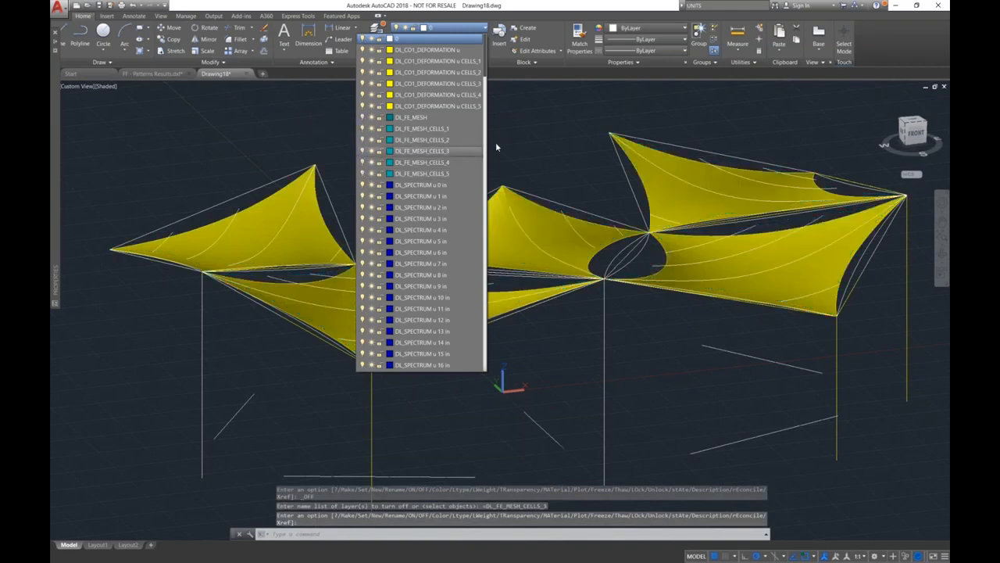
Turn off the DL_TOPOLOGY layer so only the deformed canopy is displayed.
scroll(468, 165, "down", 5)
left_click_drag(485, 84, 490, 374)
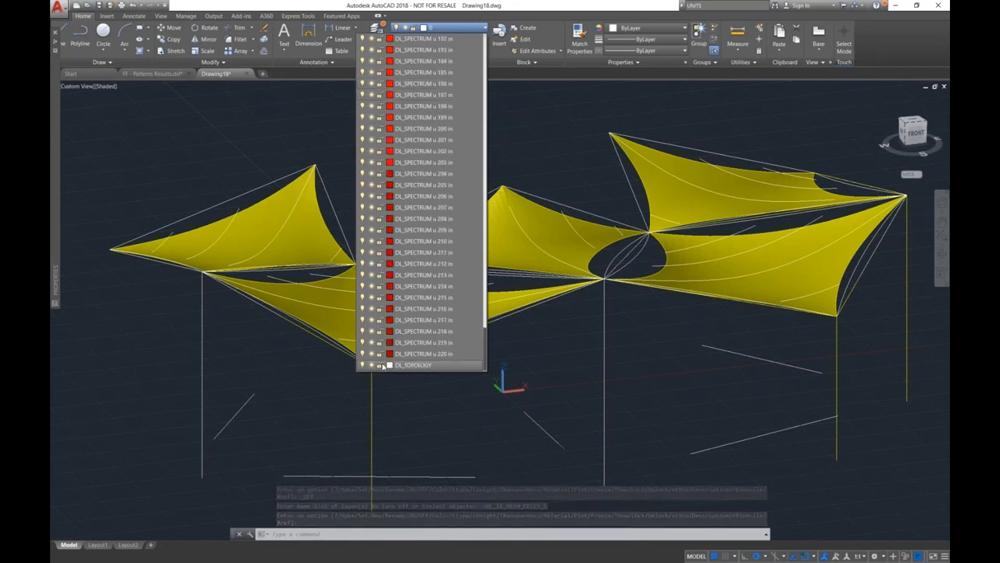
left_click(565, 363)
middle_click_drag(559, 359, 507, 337, "shift")
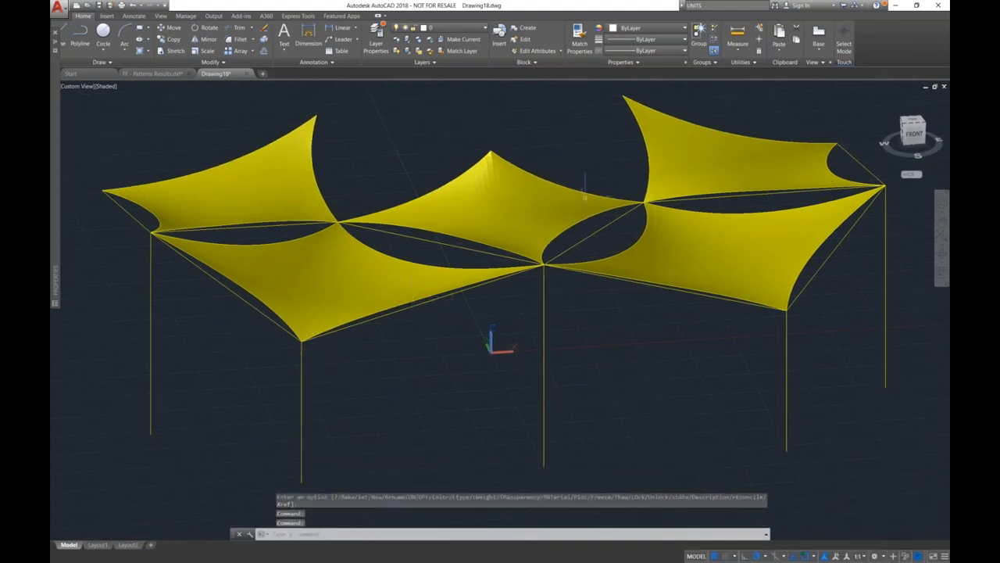
left_click(63, 9)
left_click(84, 122)
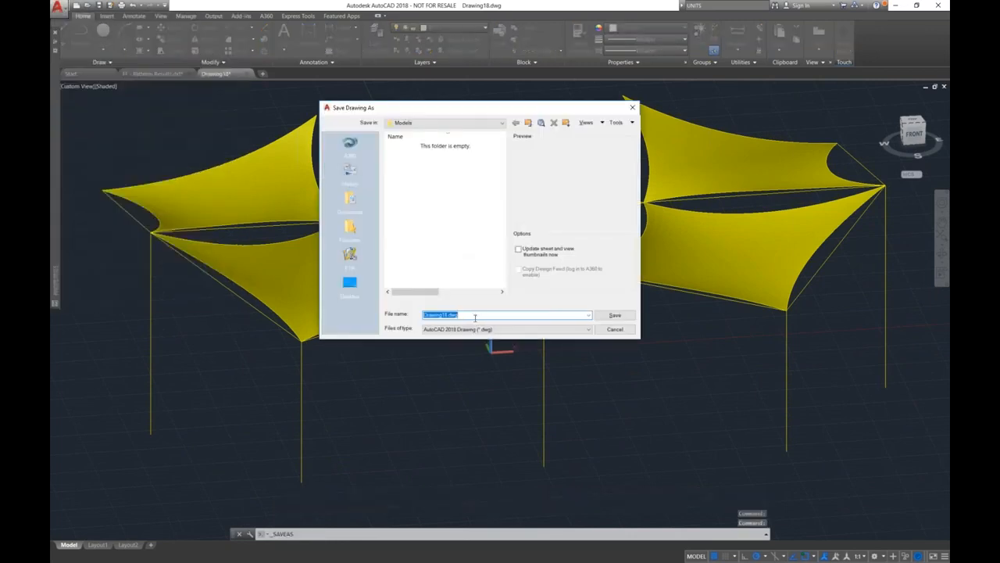
left_click(478, 329)
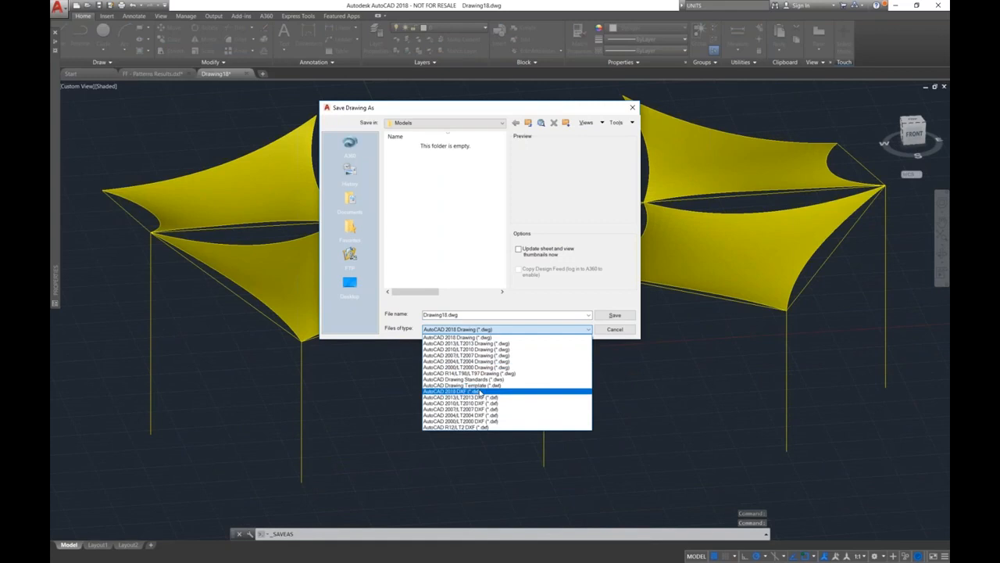
left_click(480, 391)
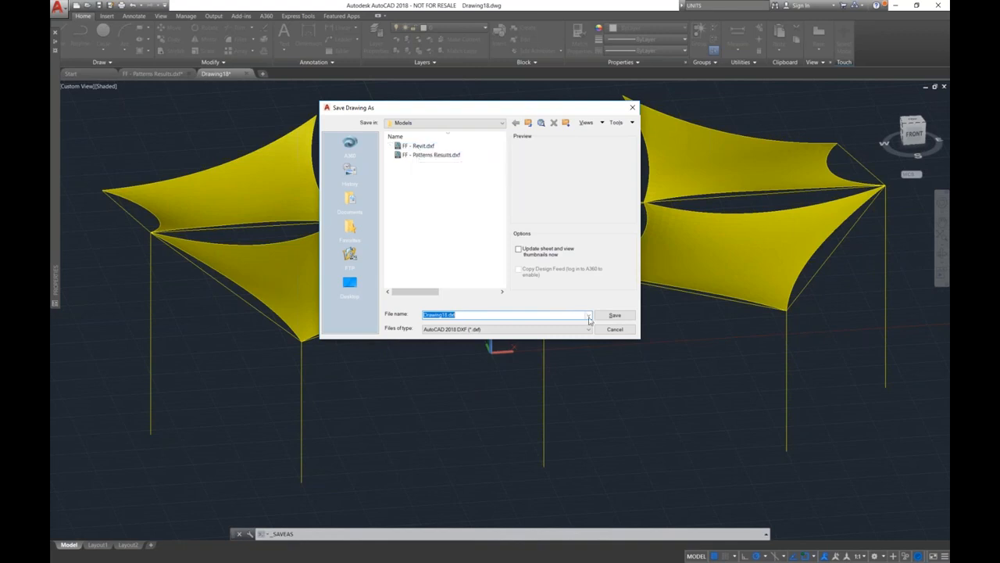
left_click(614, 330)
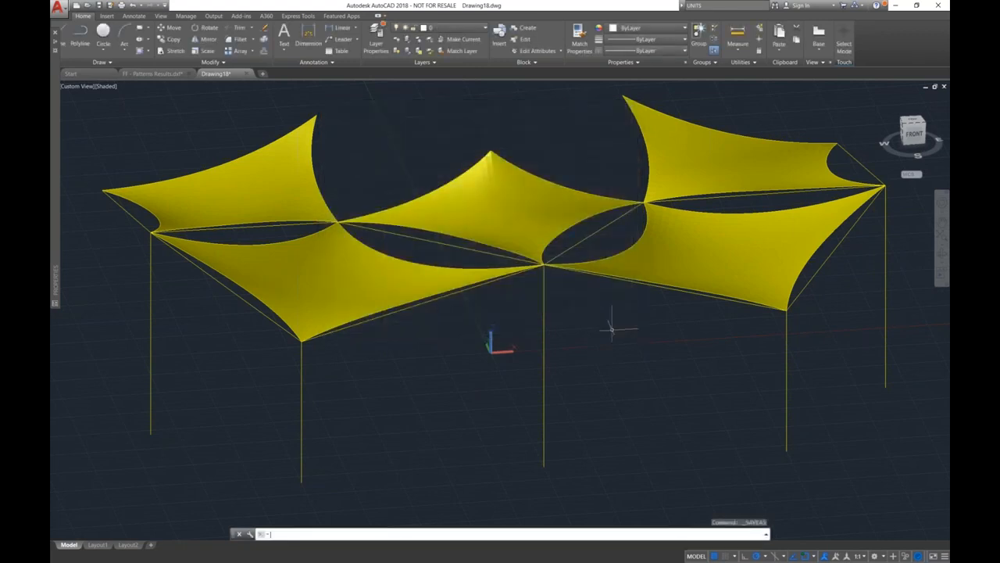
Switch to Revit with the Office Building model and dismiss the Options dialog without changes.
key("super+Tab")
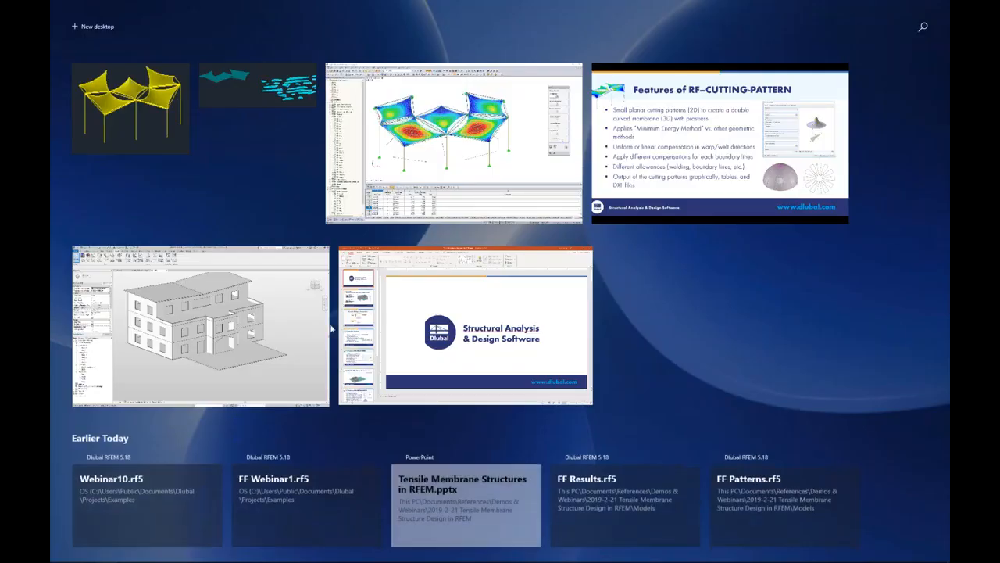
left_click(326, 328)
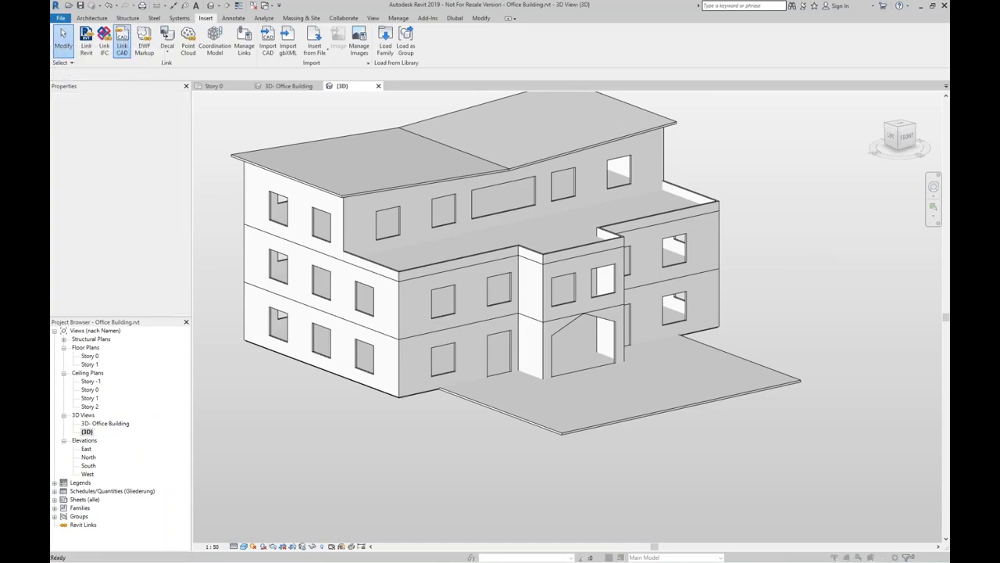
left_click(461, 299)
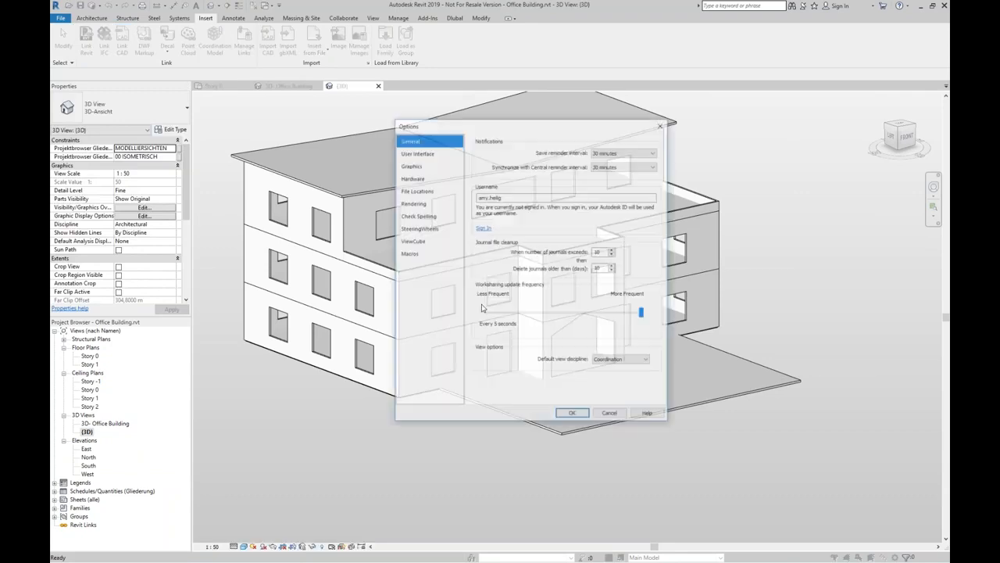
left_click(608, 416)
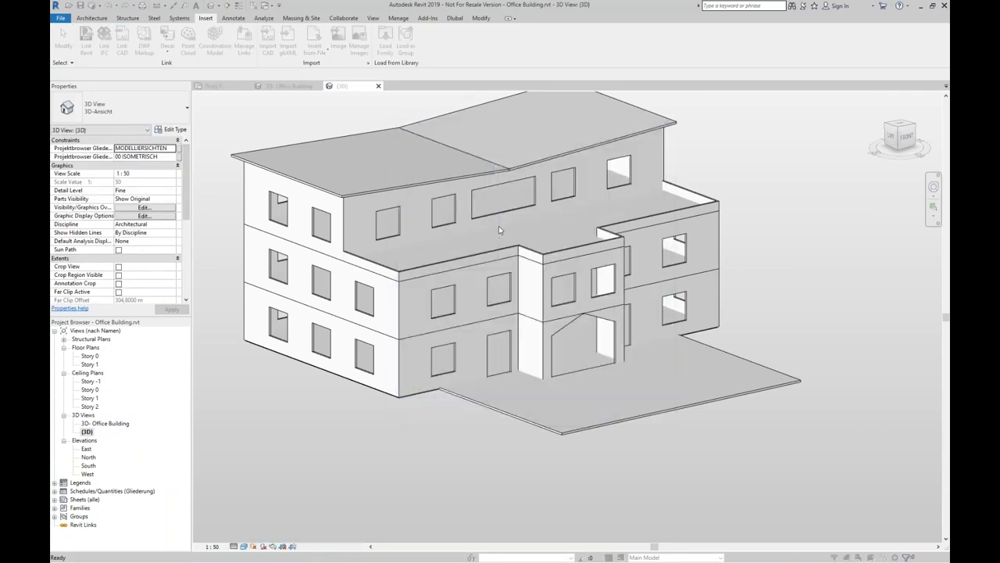
Link the CAD file FF - Revit.dxf into the building model with Auto - Origin to Origin positioning, placed at Story -1.
left_click(340, 108)
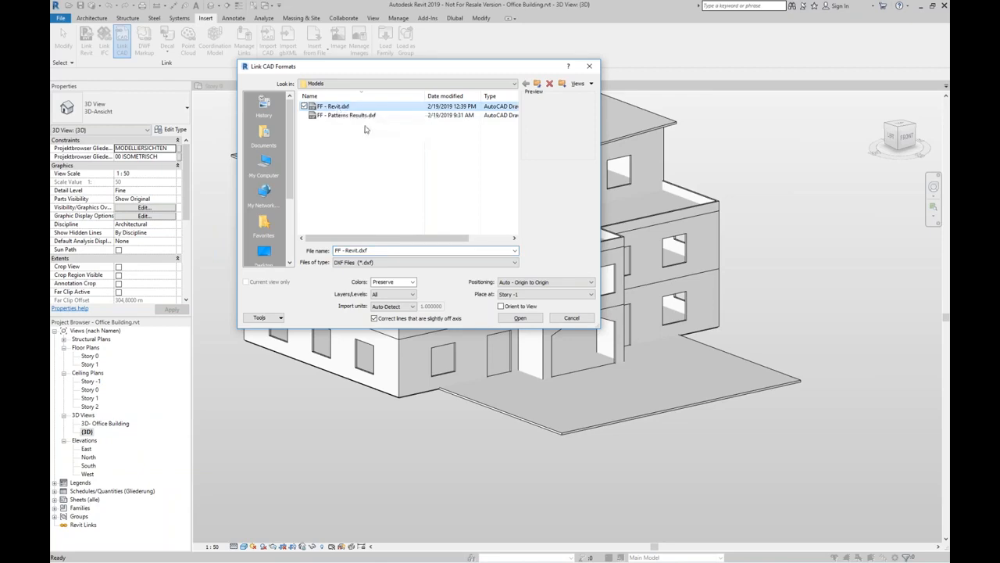
left_click(521, 282)
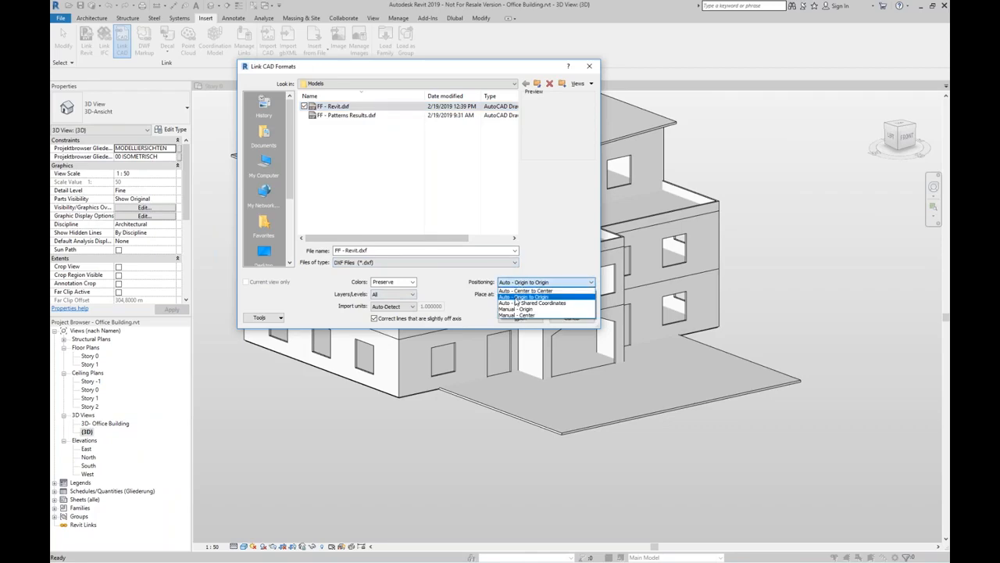
left_click(516, 297)
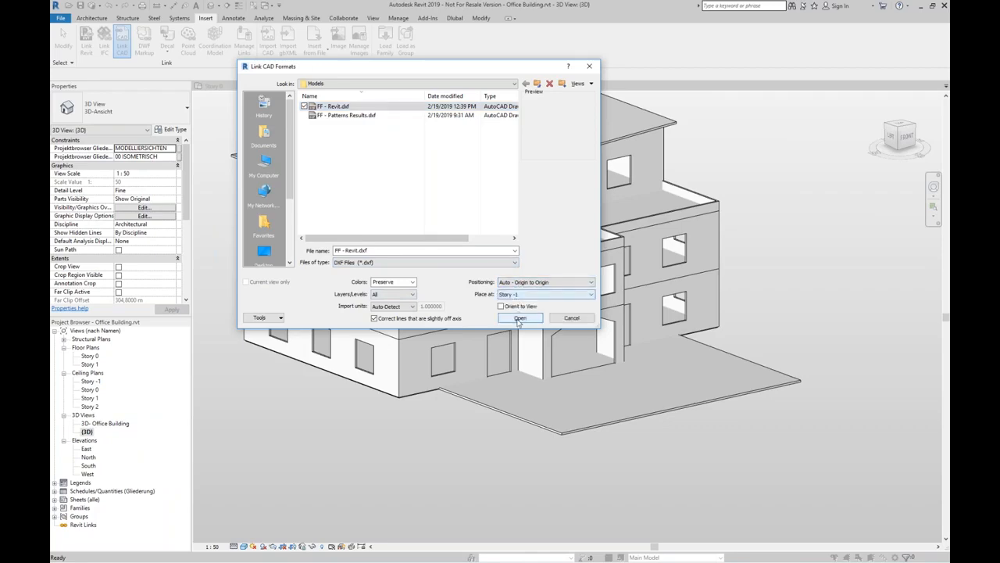
left_click(519, 317)
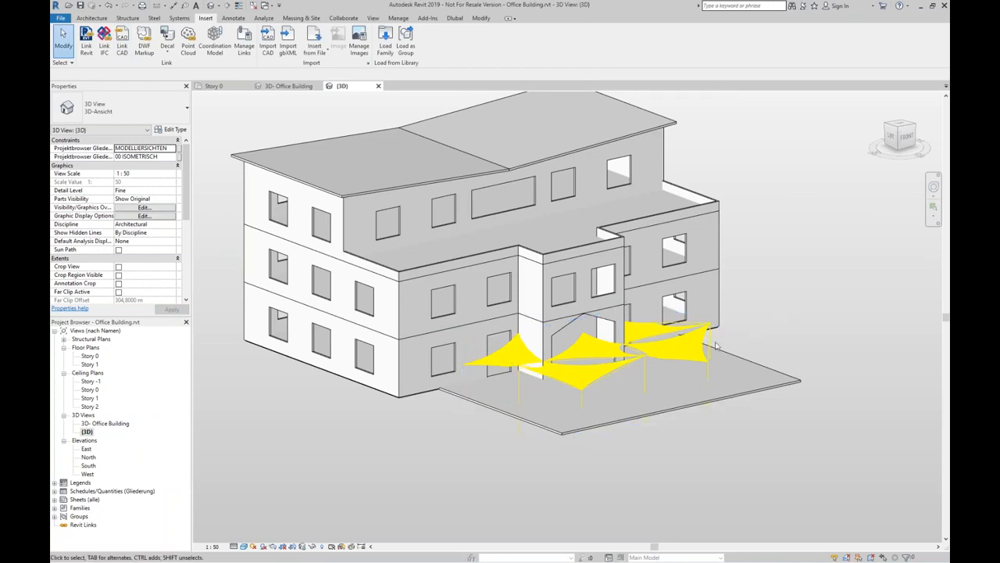
Set the linked canopy's base level to Story 0 and check its placement in front of the building.
left_click(694, 355)
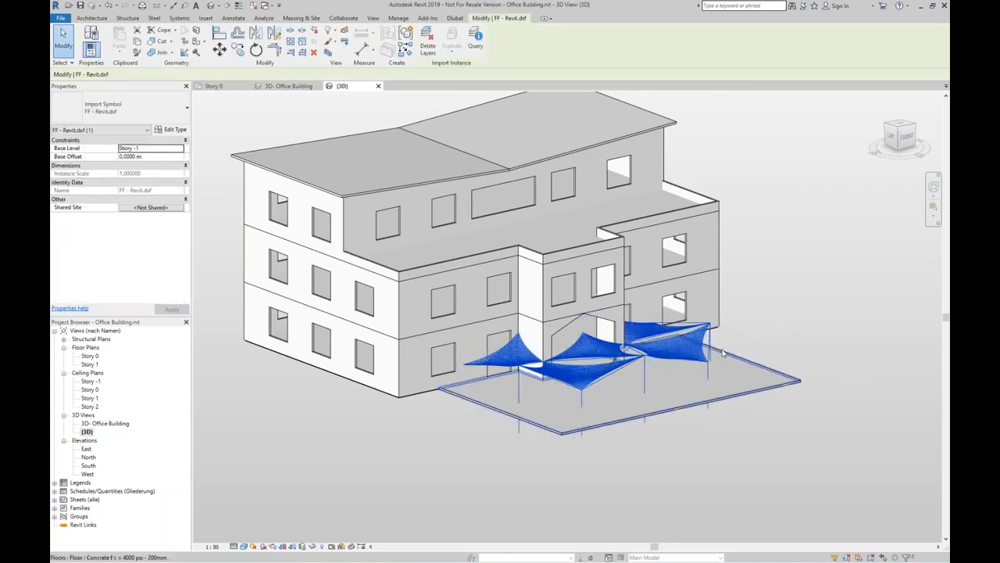
left_click(162, 148)
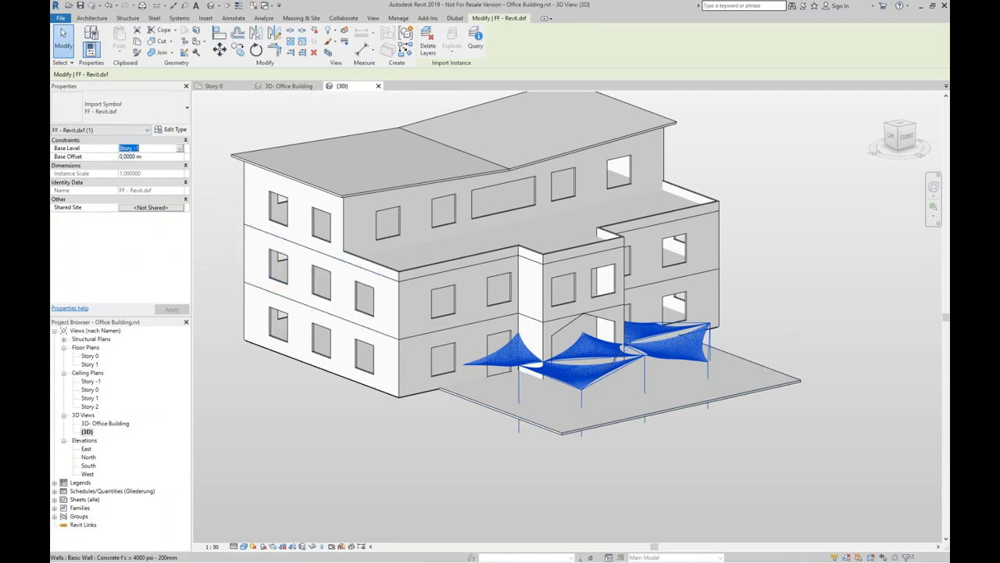
left_click(178, 149)
left_click(156, 164)
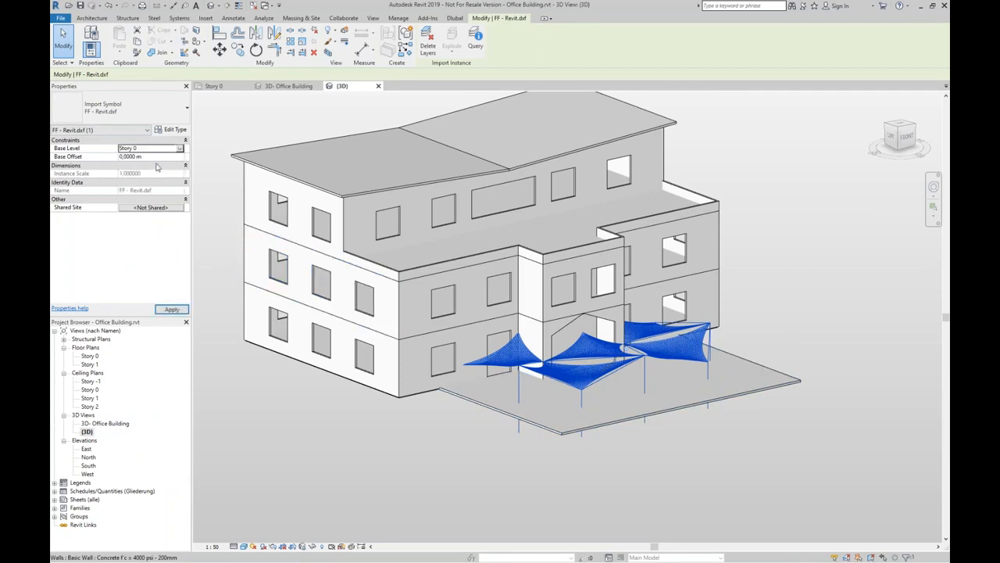
left_click(172, 309)
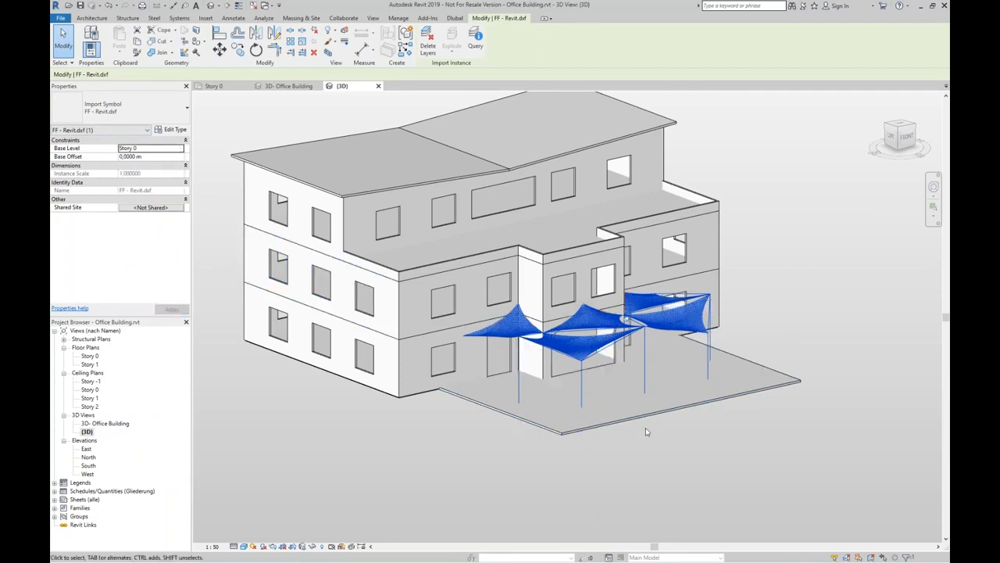
middle_click_drag(649, 417, 617, 414, "shift")
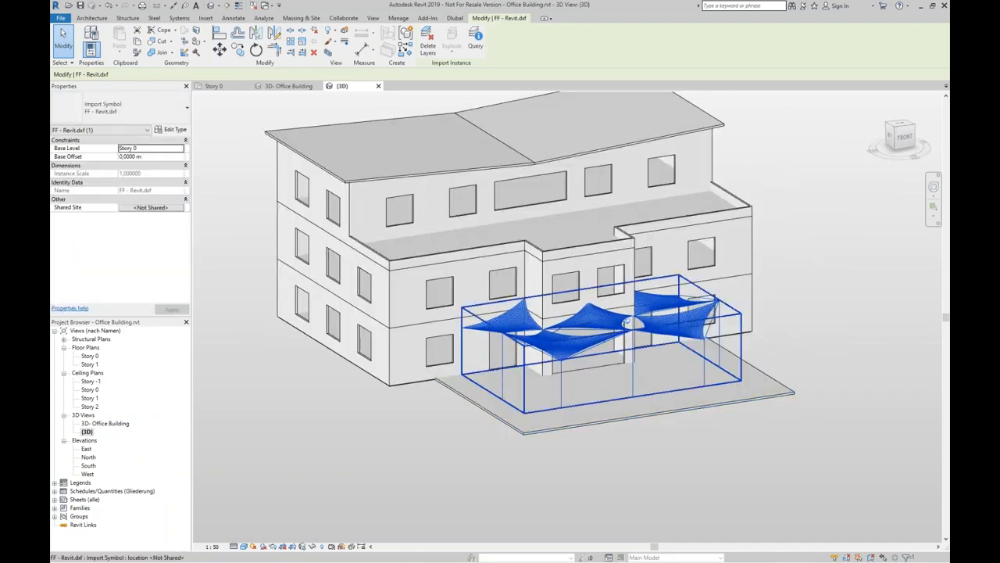
scroll(617, 335, "up", 2)
middle_click_drag(618, 336, 868, 367, "shift")
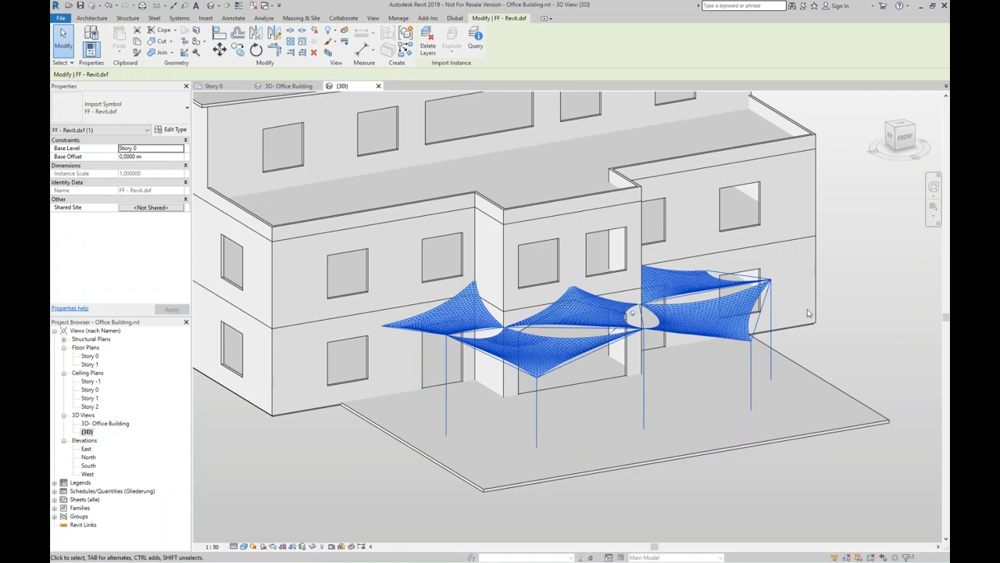
Switch to the PowerPoint slide show and advance to the More Information slide.
key("super+Tab")
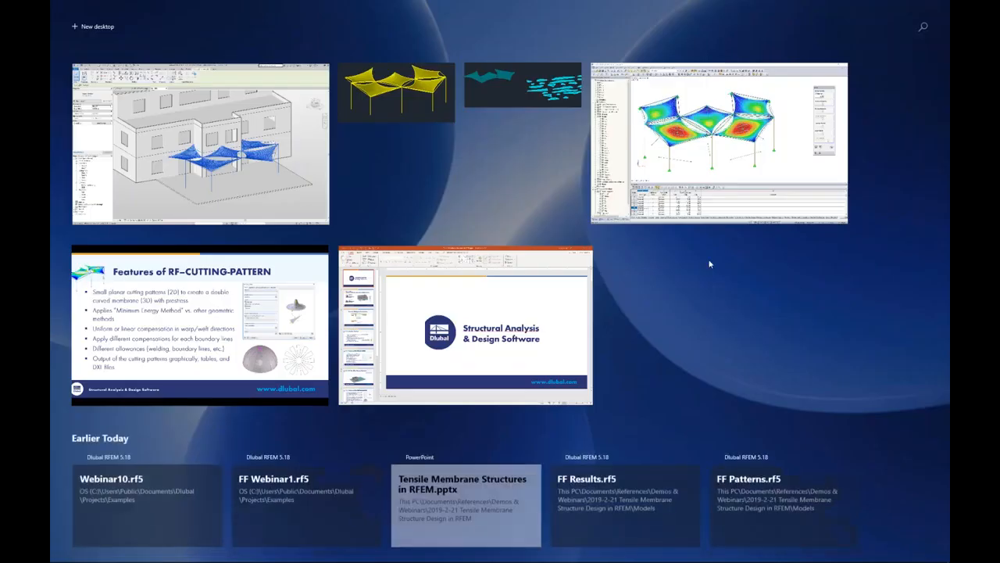
left_click(254, 336)
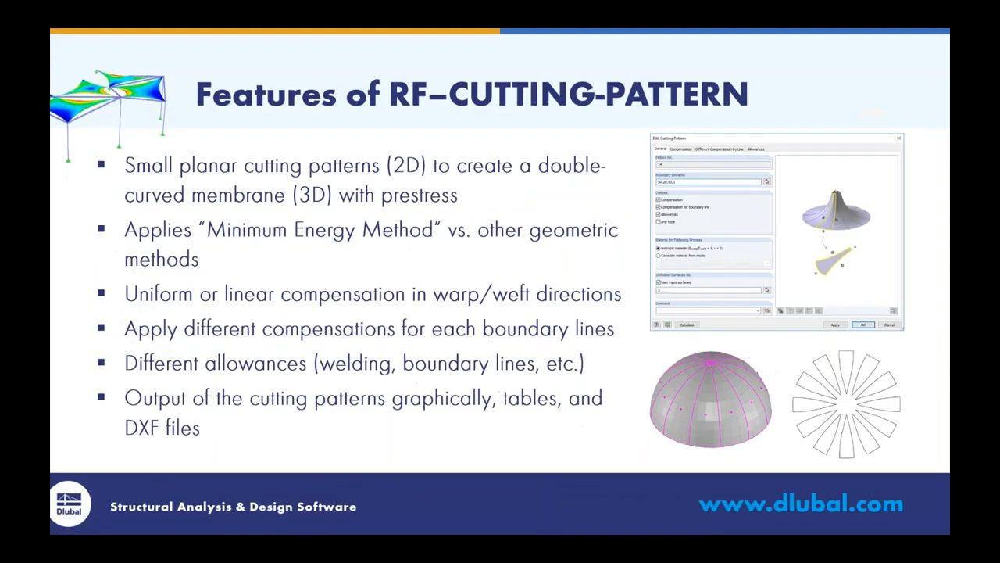
key("Right")
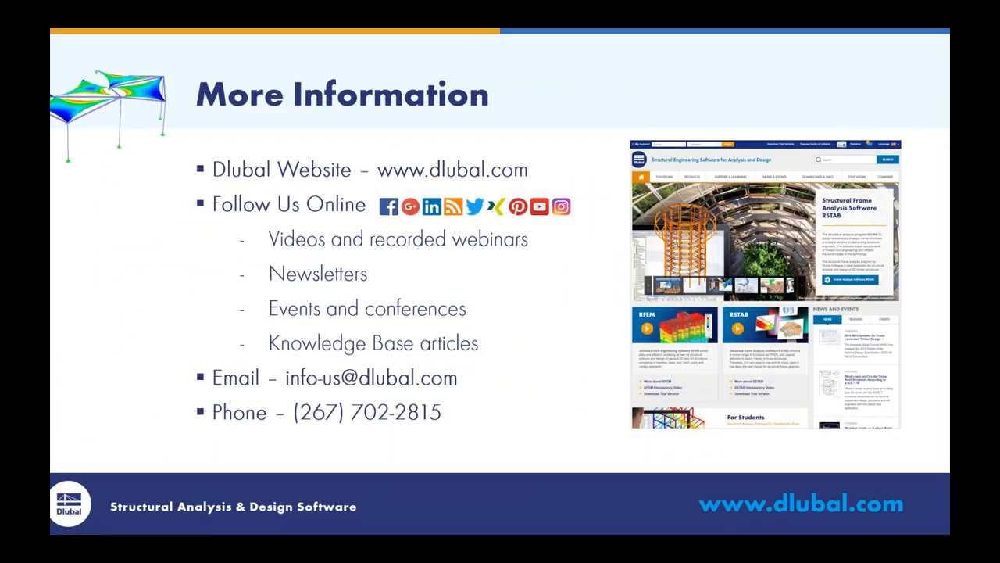